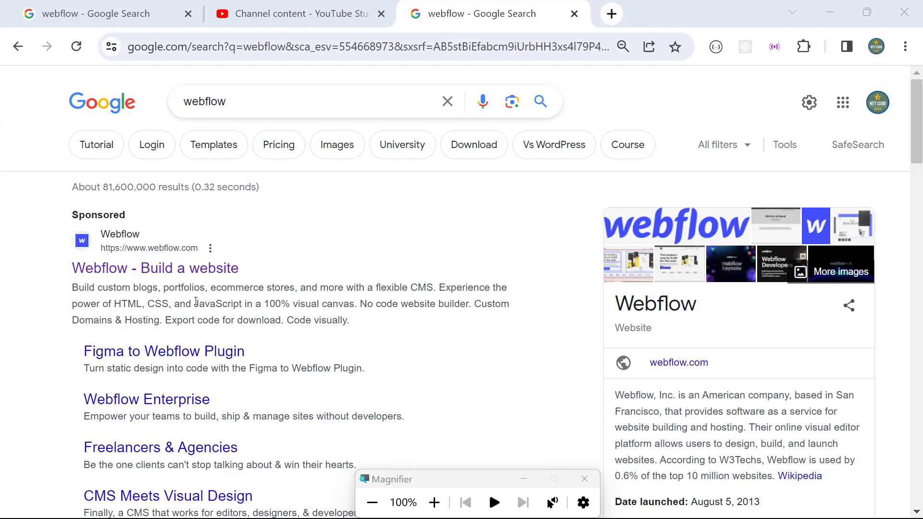
# Step: Open the Webflow website from the sponsored 'Webflow - Build a website' Google result
pyautogui.click(116, 273)
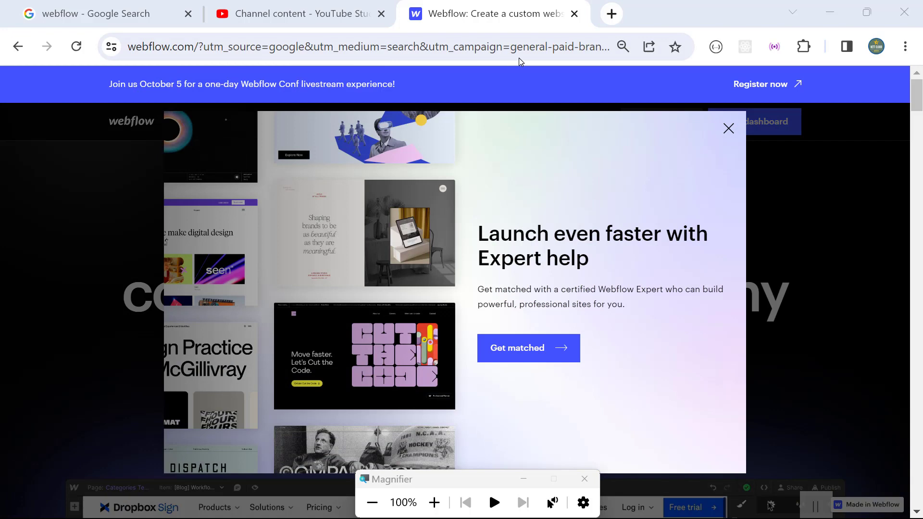
# Step: Open the Webflow Conf 2023 registration page, then go to the Webflow login page
pyautogui.click(517, 112)
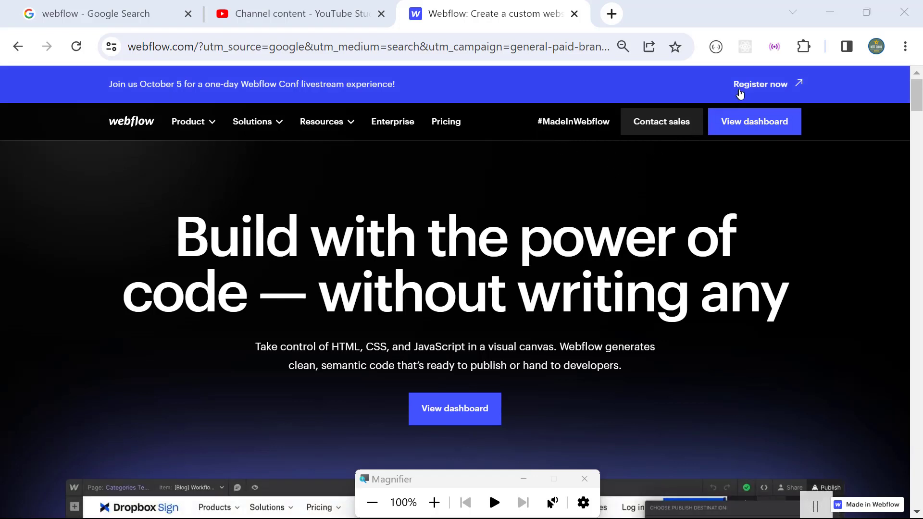
pyautogui.click(757, 87)
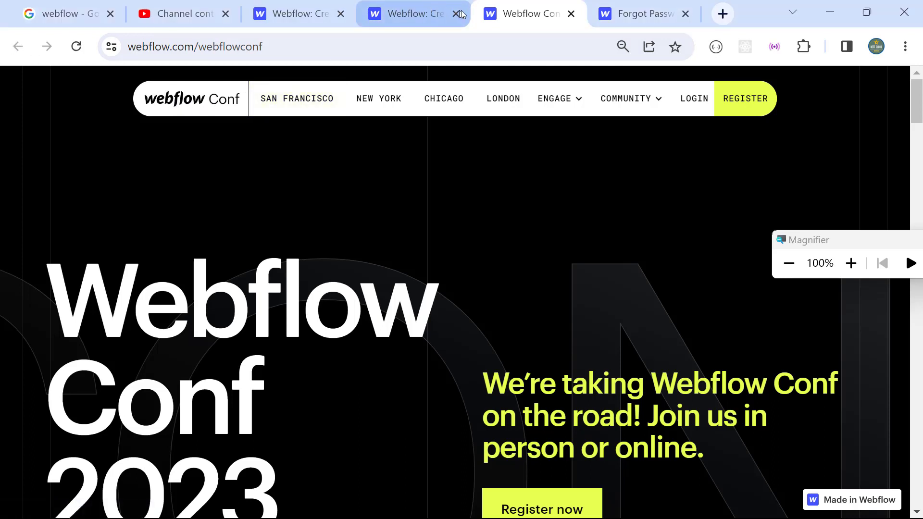
pyautogui.click(440, 7)
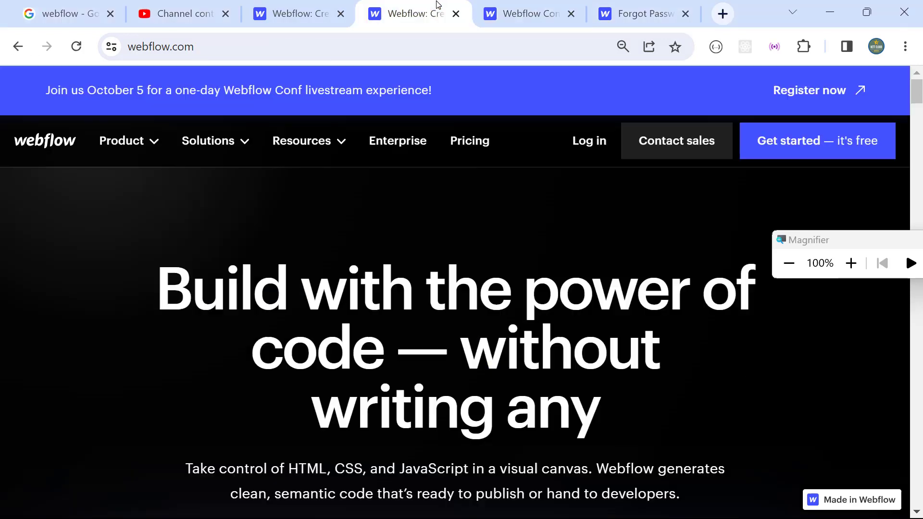
pyautogui.click(591, 144)
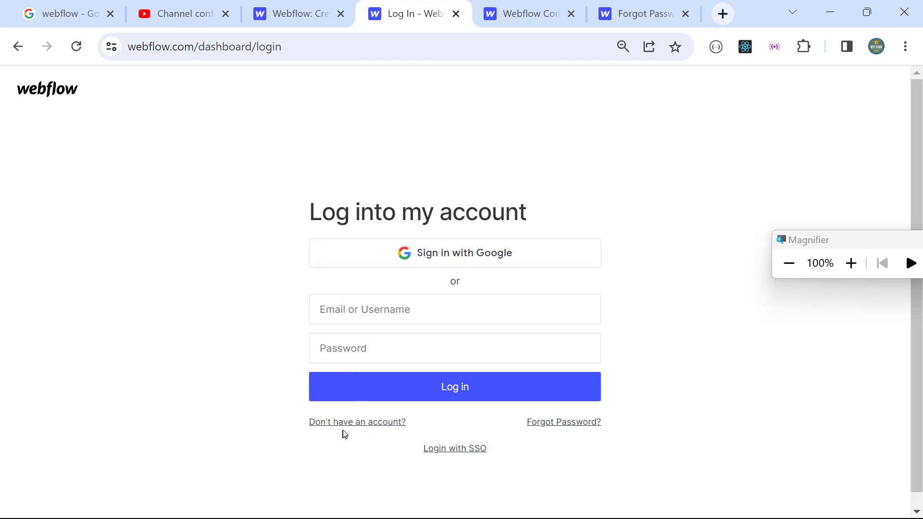
# Step: Start a new account signup using the saved work e-mail address
pyautogui.click(371, 427)
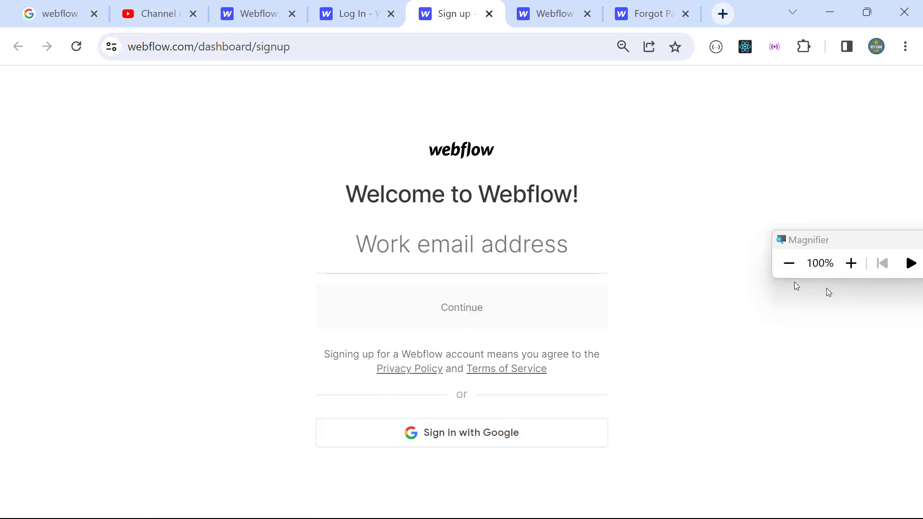
pyautogui.click(850, 264)
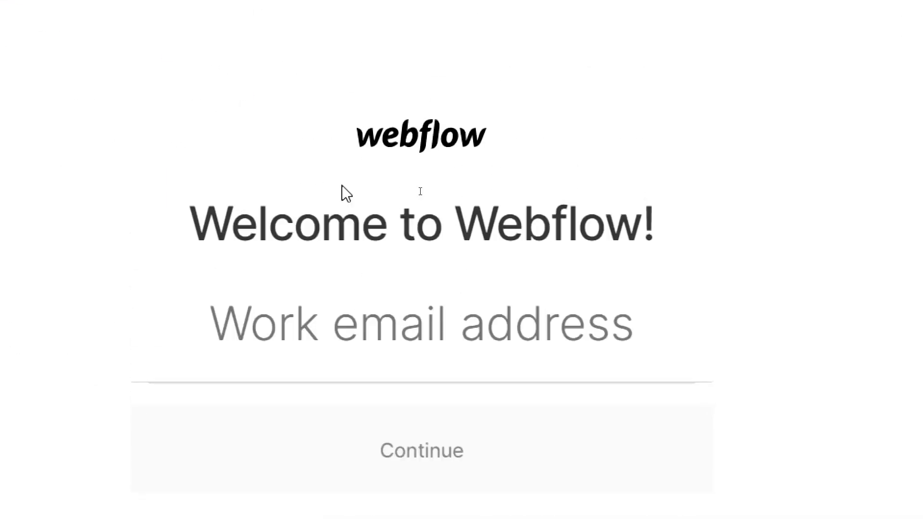
pyautogui.click(338, 340)
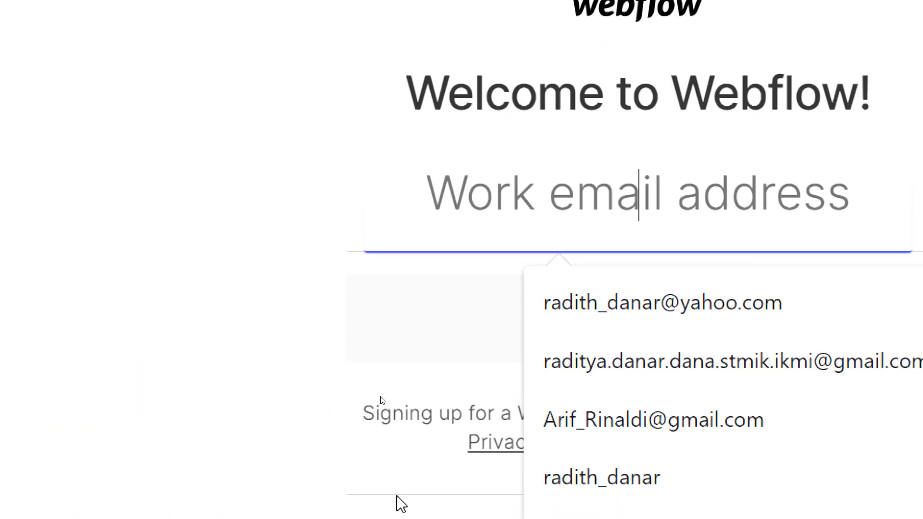
pyautogui.click(546, 332)
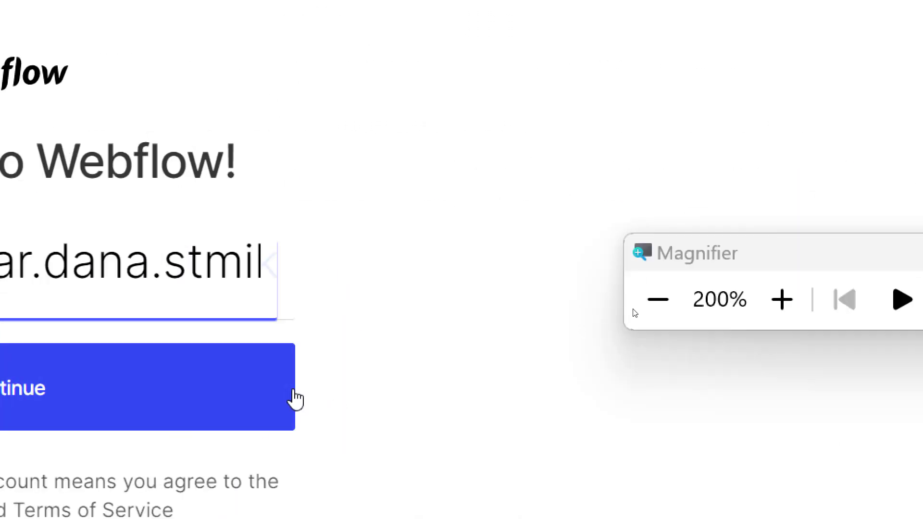
pyautogui.click(653, 306)
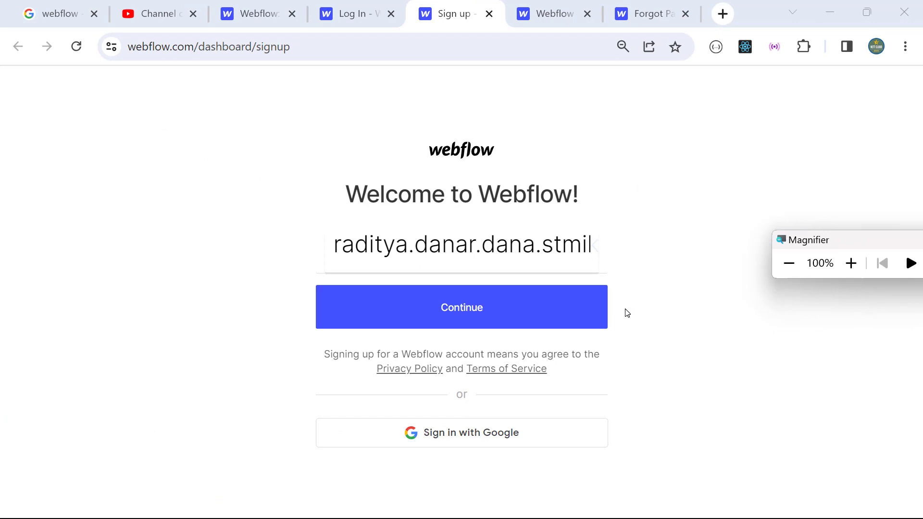
pyautogui.click(503, 306)
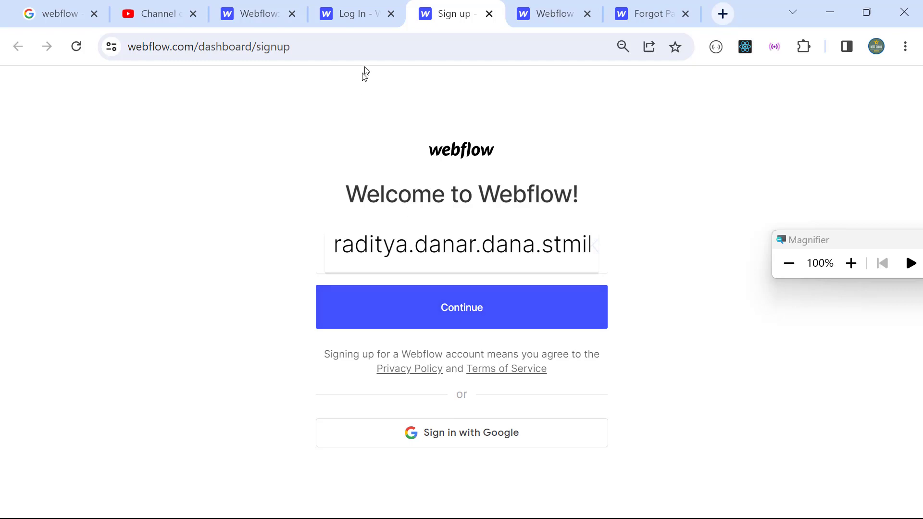
pyautogui.click(457, 308)
# Step: Enter a new account password meeting all requirements and create the account
pyautogui.click(459, 256)
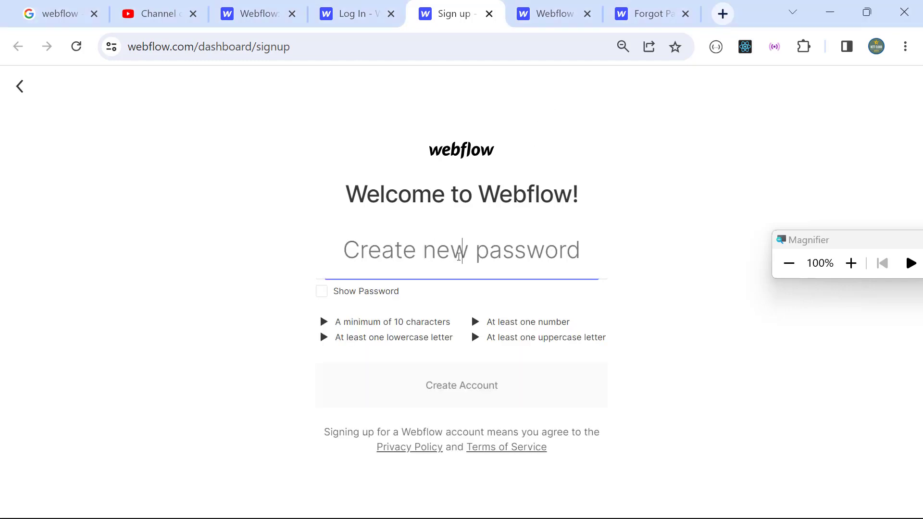
pyautogui.write('Pas')
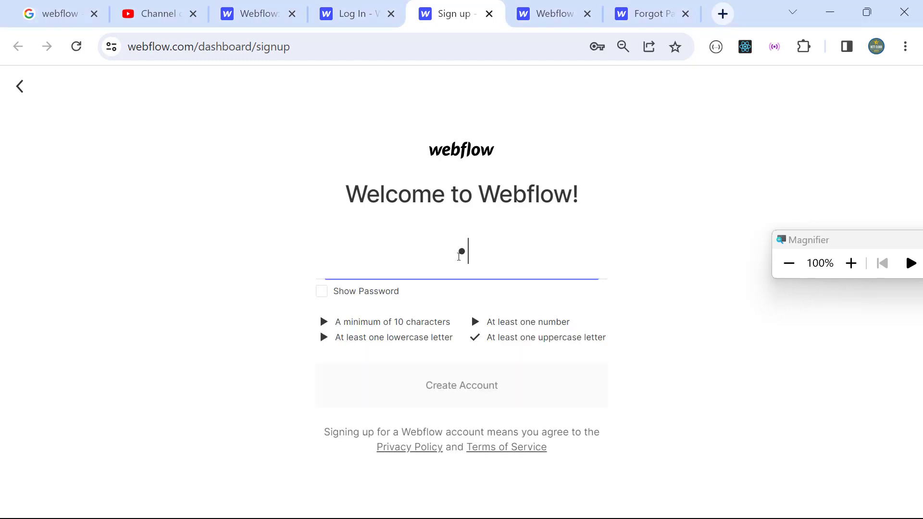
pyautogui.write('sword123!@#')
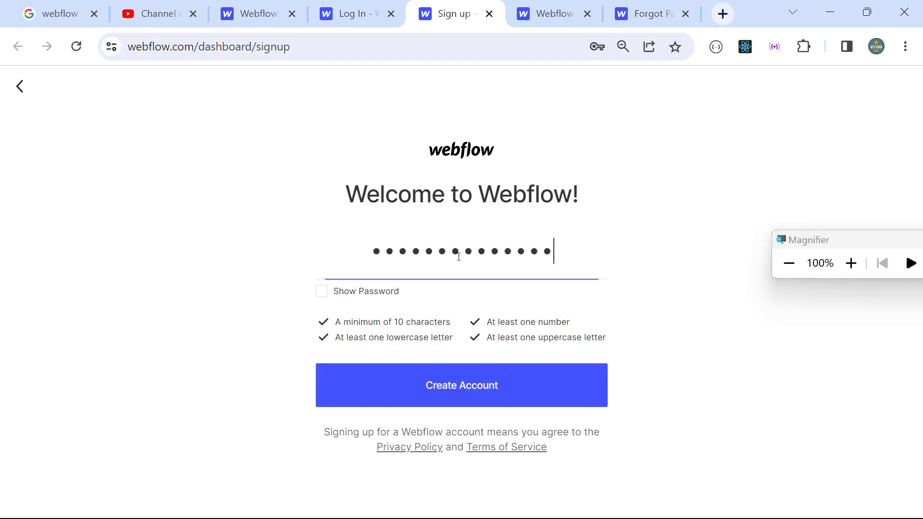
pyautogui.write('$')
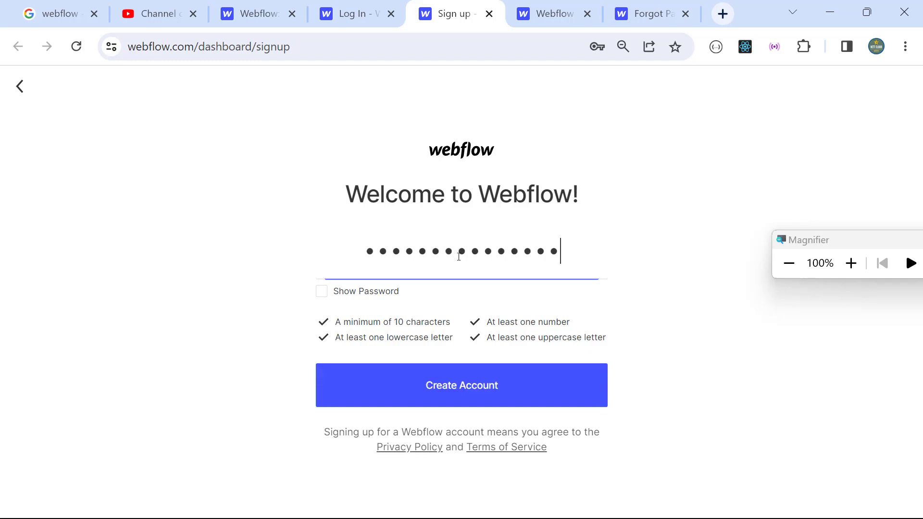
pyautogui.click(476, 390)
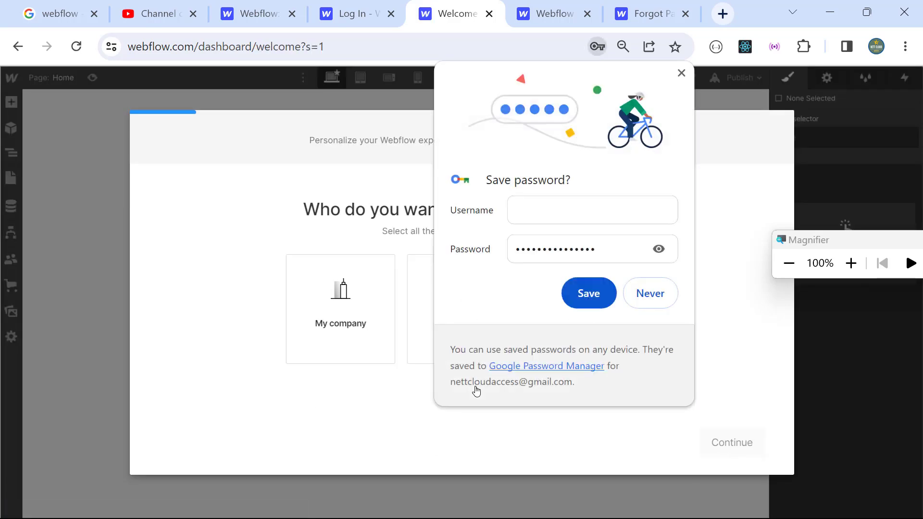
# Step: Complete onboarding as Myself, a student, building a Portfolio site
pyautogui.click(681, 72)
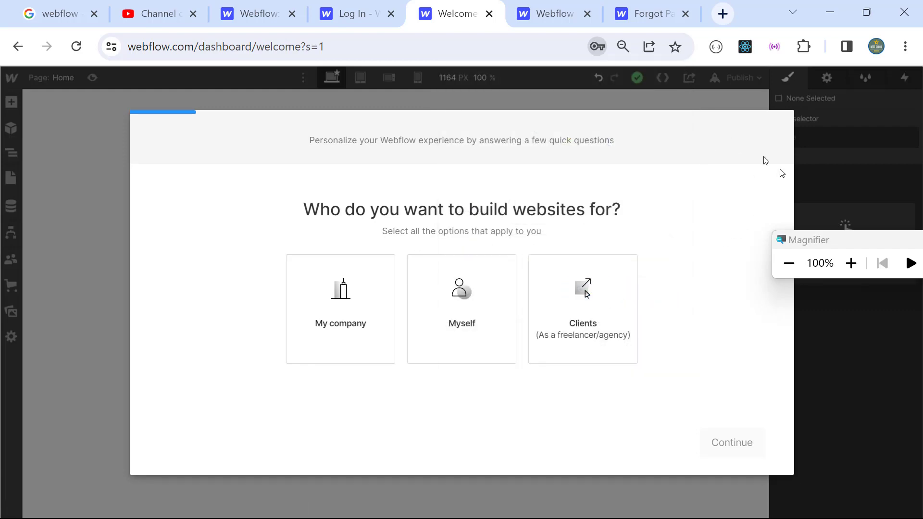
pyautogui.click(850, 263)
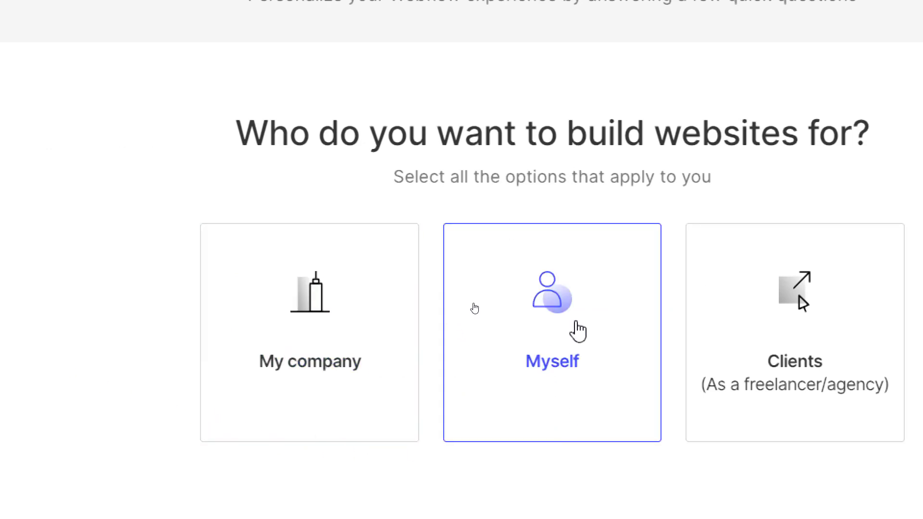
pyautogui.click(846, 257)
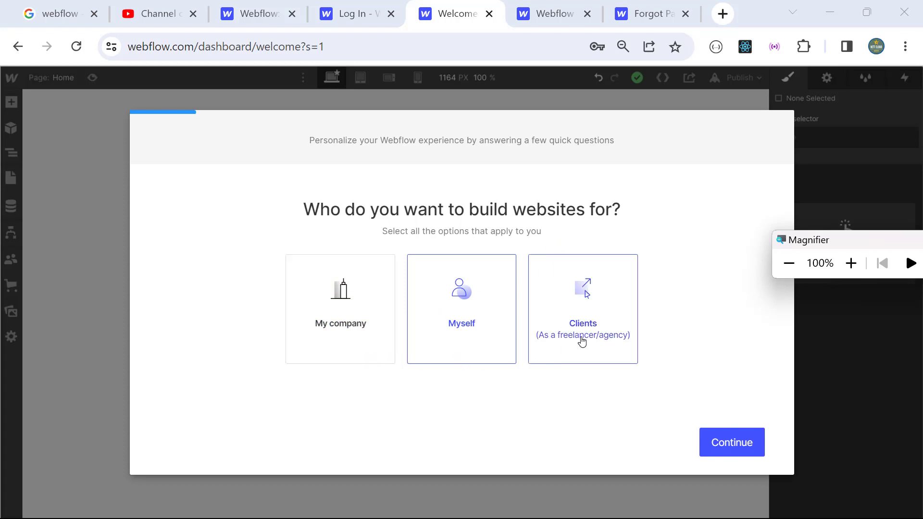
pyautogui.click(461, 307)
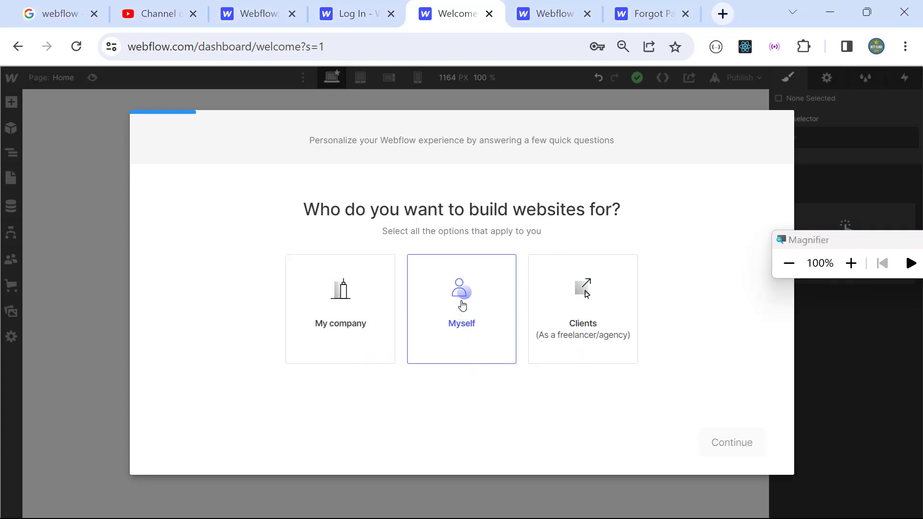
pyautogui.click(457, 331)
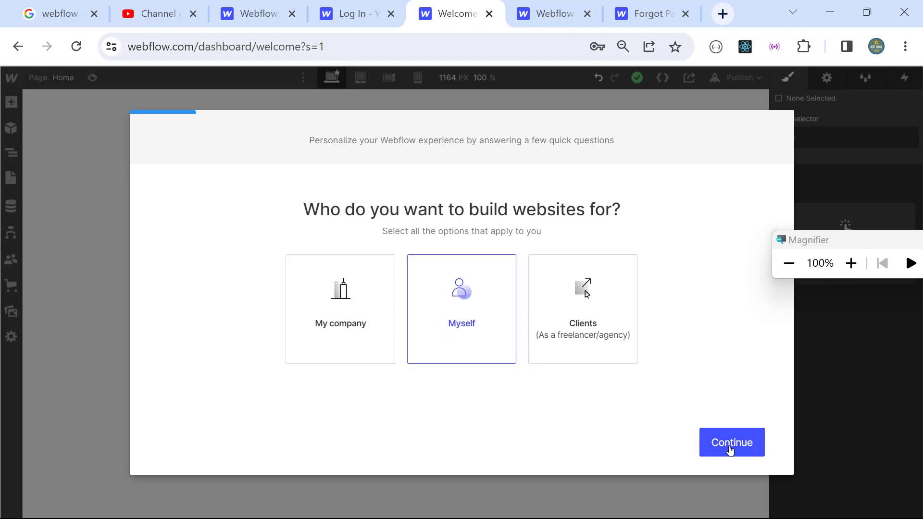
pyautogui.click(728, 446)
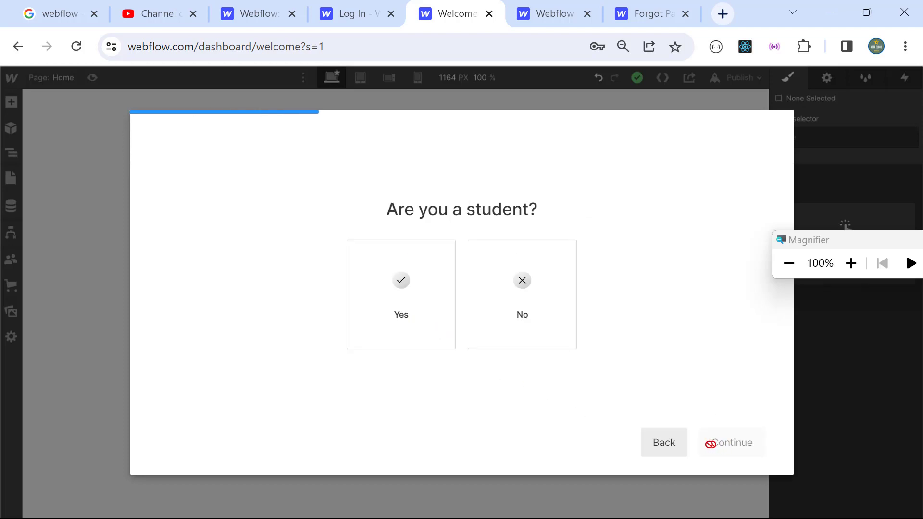
pyautogui.click(418, 307)
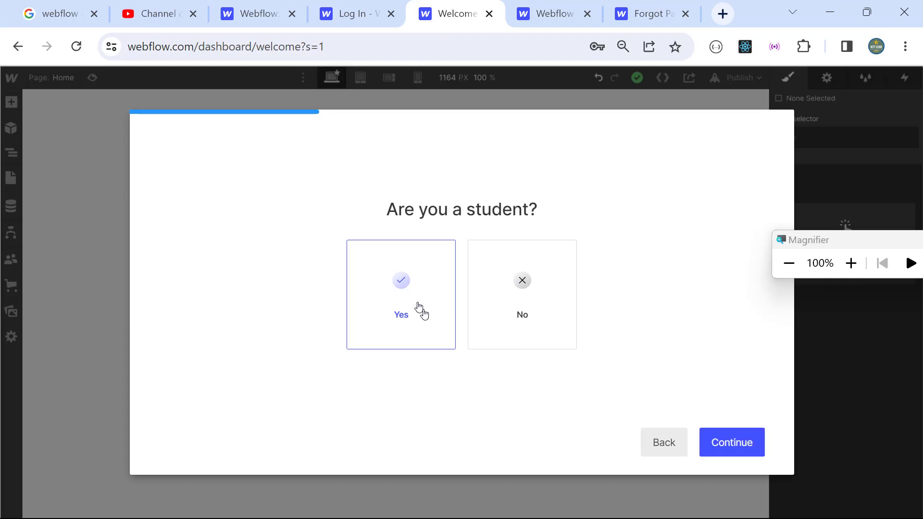
pyautogui.click(727, 441)
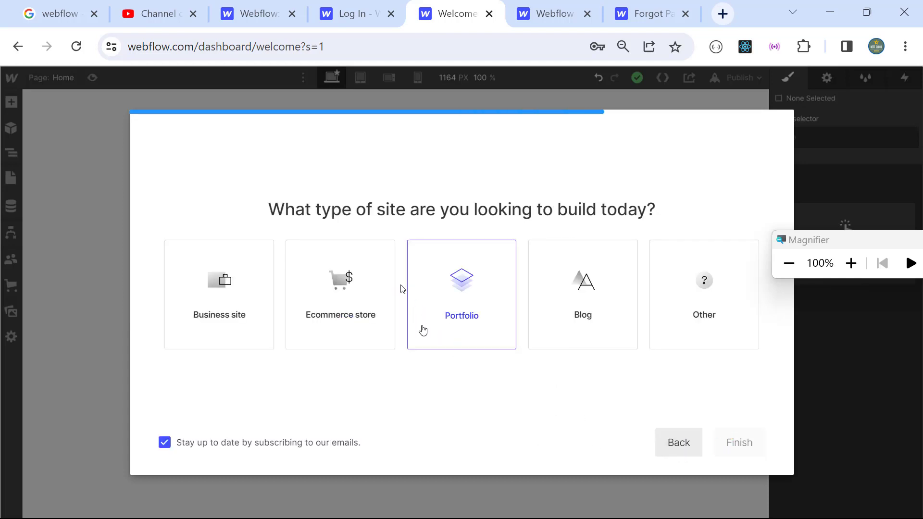
pyautogui.click(860, 267)
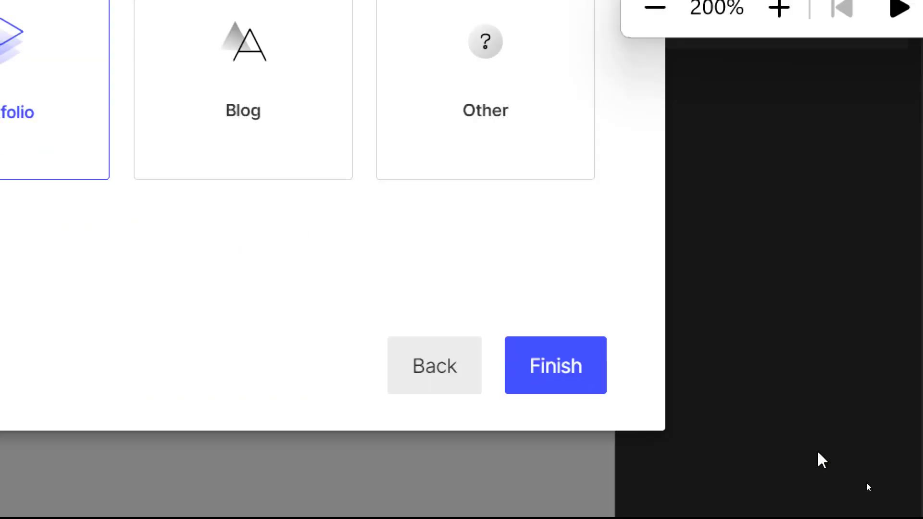
pyautogui.click(562, 375)
# Step: Exit the getting-started tutorial and confirm leaving it
pyautogui.click(648, 46)
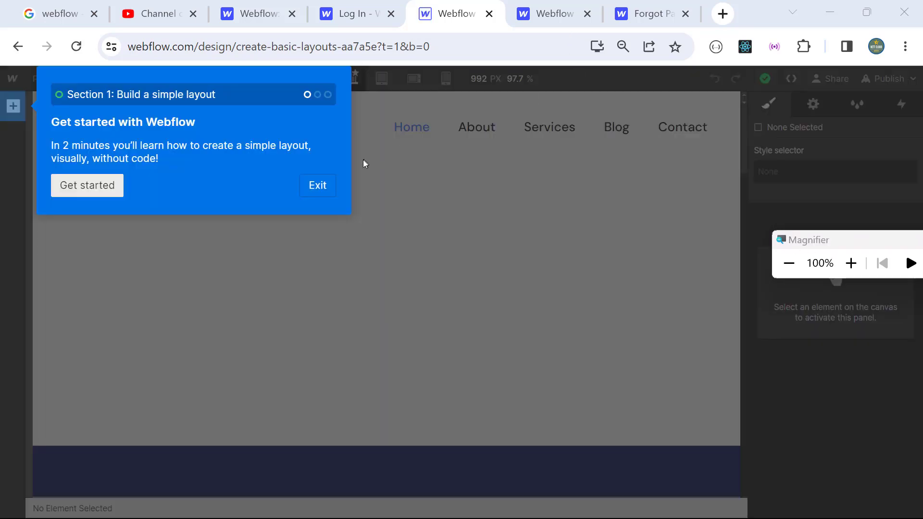
pyautogui.click(313, 187)
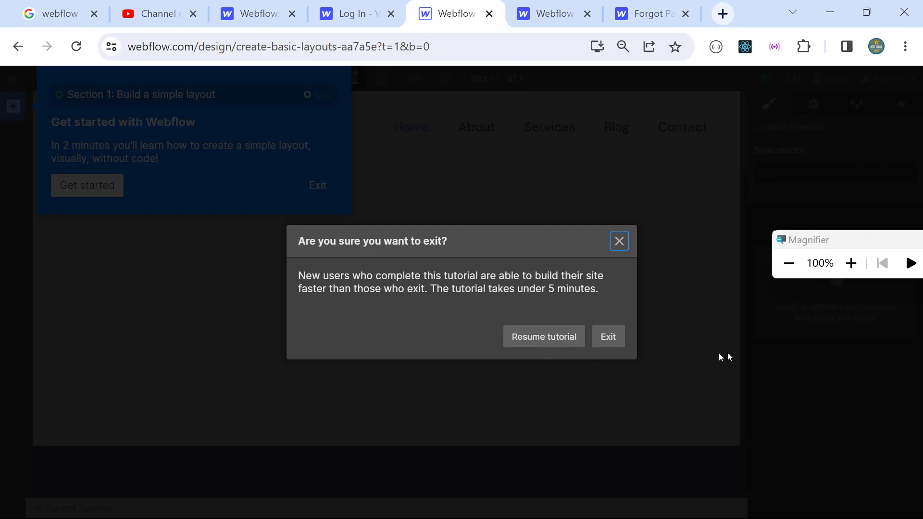
pyautogui.click(850, 264)
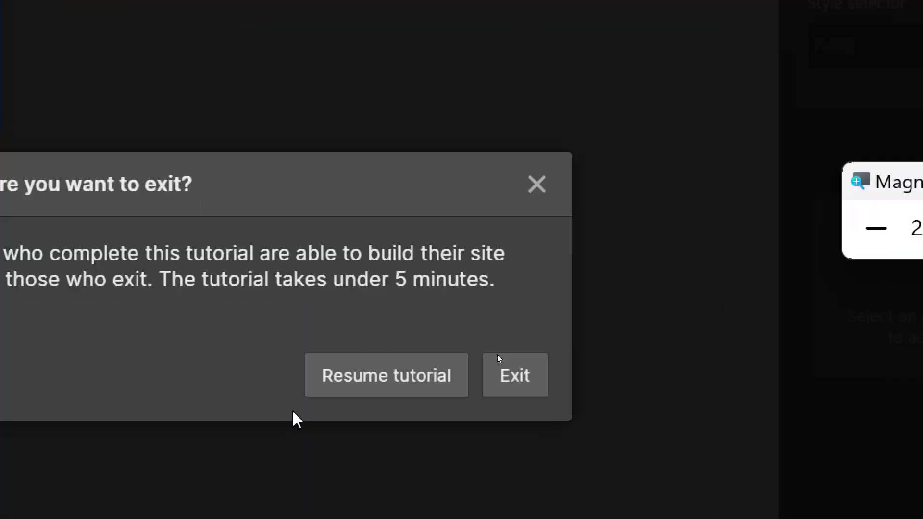
pyautogui.click(498, 380)
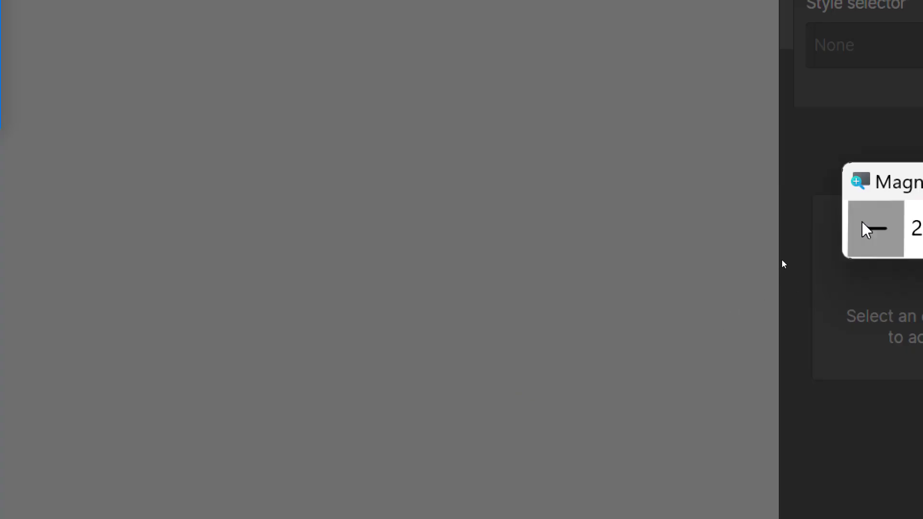
pyautogui.click(865, 230)
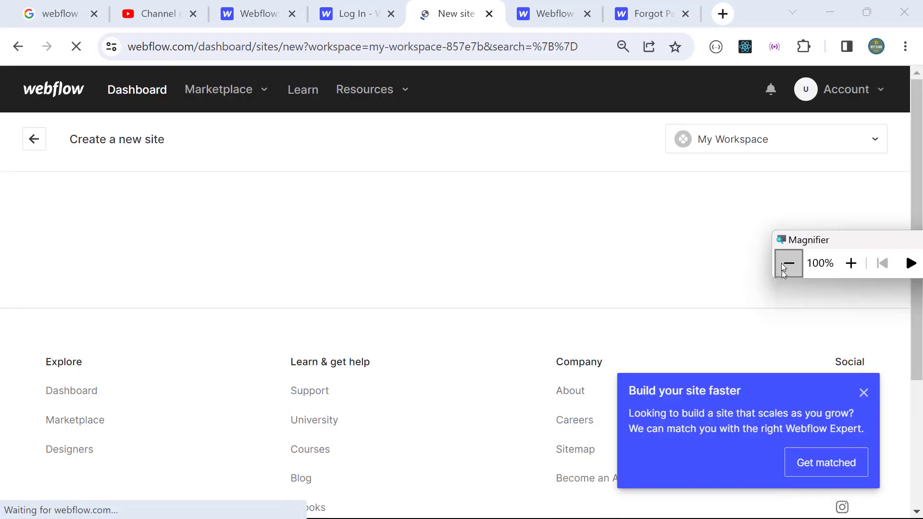
# Step: Create a Blank Site named MyFirstSite and open it in the Designer
pyautogui.click(863, 392)
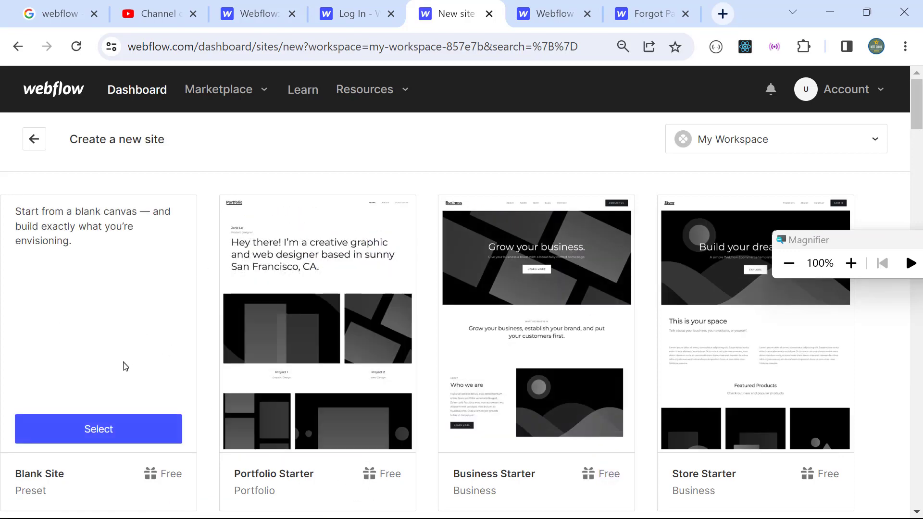
pyautogui.click(112, 429)
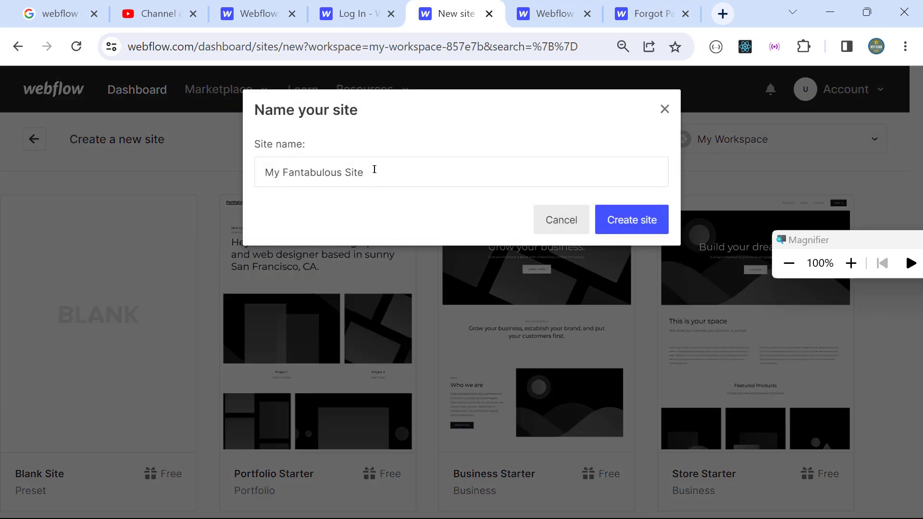
pyautogui.click(380, 169)
pyautogui.press('BackSpace')
pyautogui.press('BackSpace')
pyautogui.press('BackSpace')
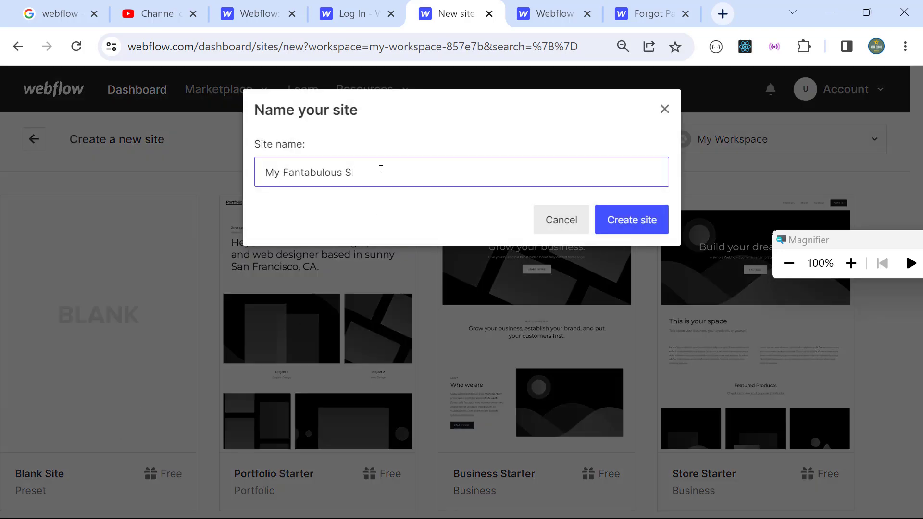
pyautogui.press('BackSpace')
pyautogui.press('BackSpace')
pyautogui.press('BackSpace')
pyautogui.press('BackSpace')
pyautogui.press('BackSpace')
pyautogui.press('BackSpace')
pyautogui.press('BackSpace')
pyautogui.press('BackSpace')
pyautogui.press('BackSpace')
pyautogui.press('BackSpace')
pyautogui.press('BackSpace')
pyautogui.press('BackSpace')
pyautogui.press('BackSpace')
pyautogui.press('BackSpace')
pyautogui.press('BackSpace')
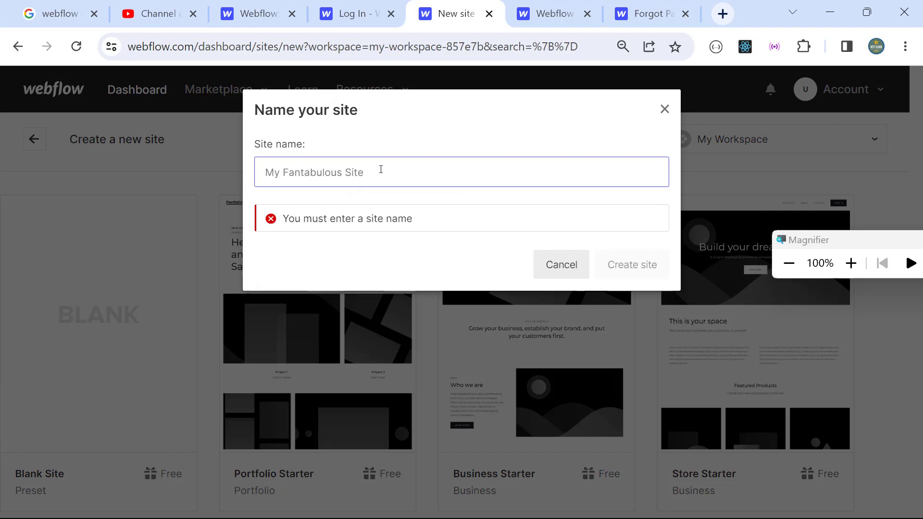
pyautogui.write('My')
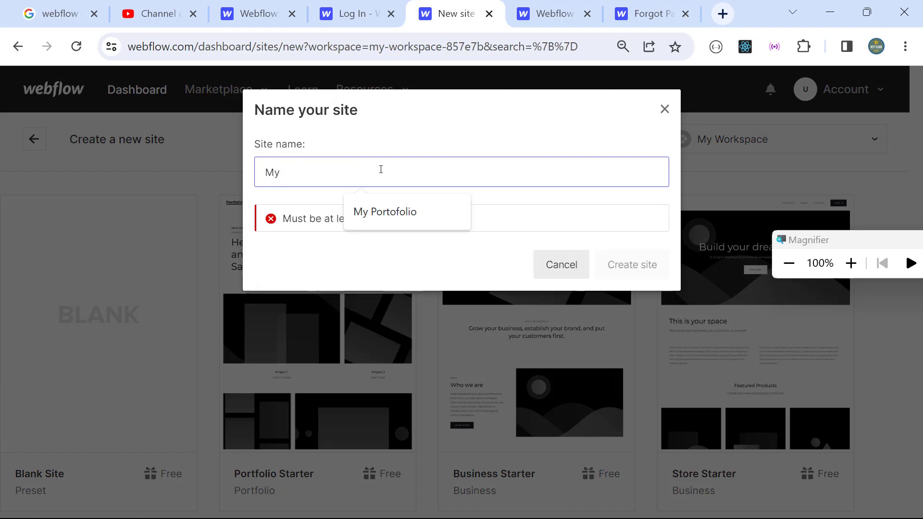
pyautogui.write('Fiest')
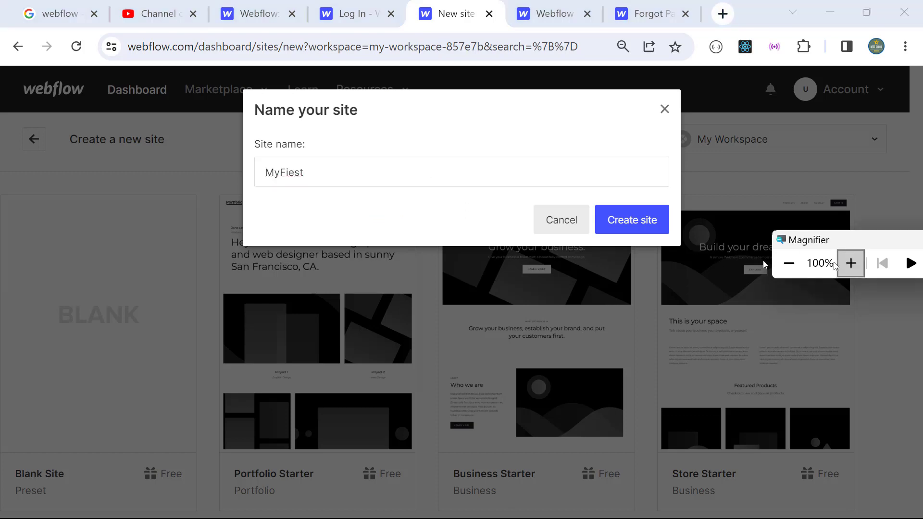
pyautogui.click(851, 263)
pyautogui.press('BackSpace')
pyautogui.press('BackSpace')
pyautogui.press('BackSpace')
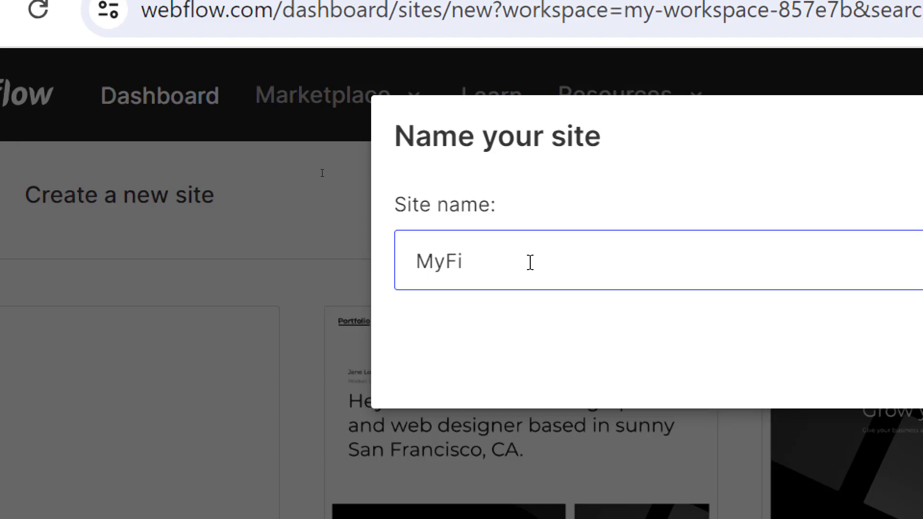
pyautogui.write('rstSite')
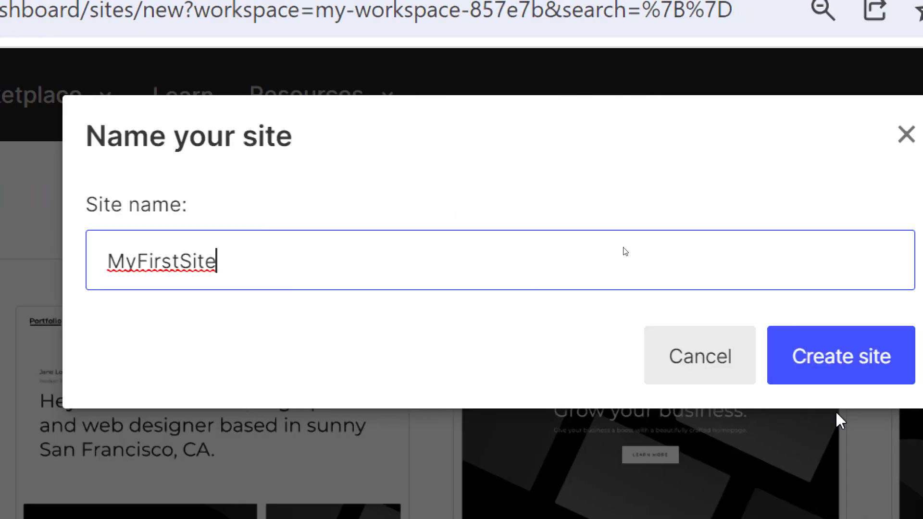
pyautogui.click(817, 361)
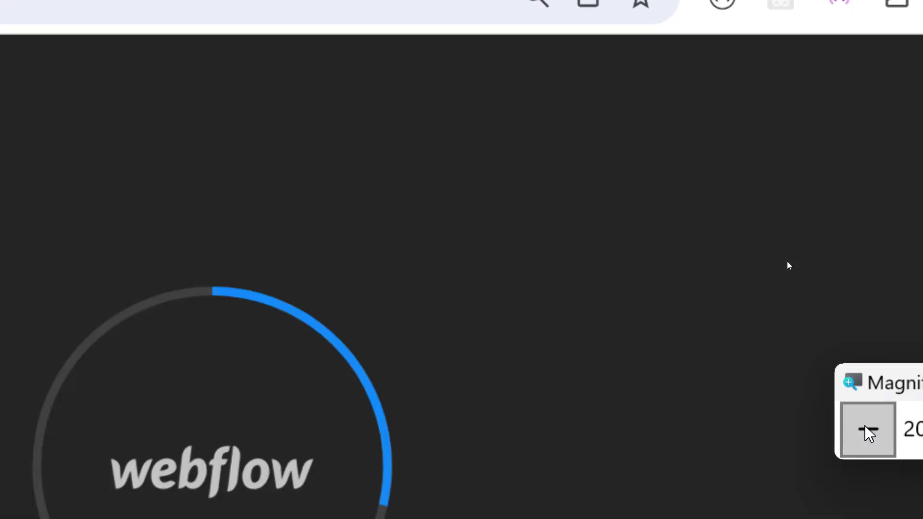
pyautogui.click(866, 429)
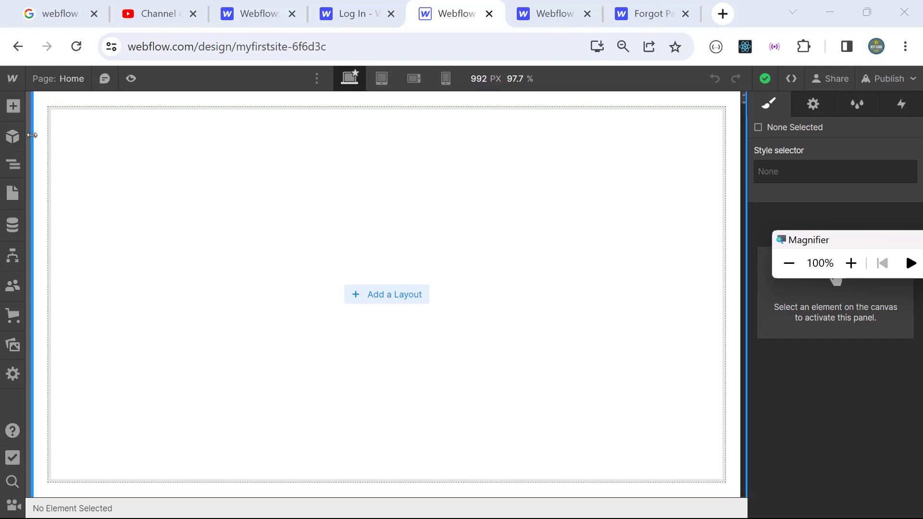
# Step: Browse the Add elements list, then show the Navigator listing only Body
pyautogui.click(13, 108)
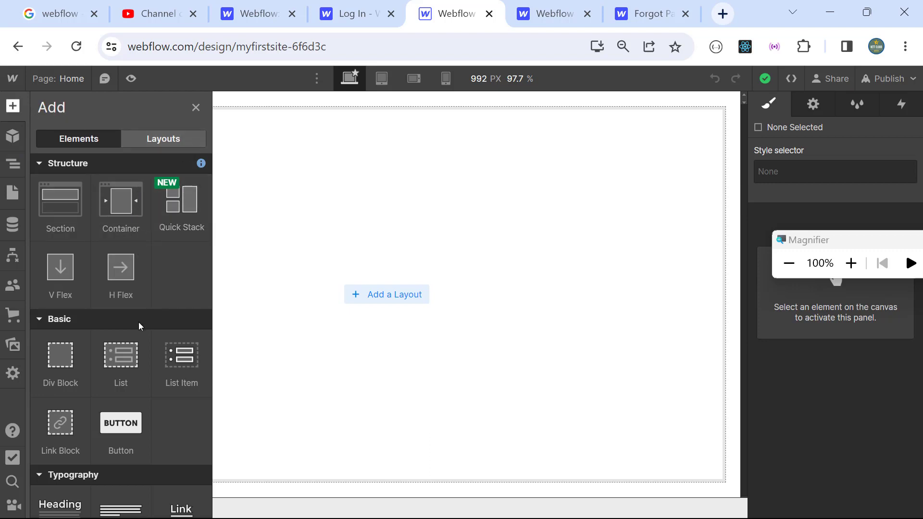
pyautogui.scroll(-5, 134, 322)
pyautogui.scroll(-6, 134, 322)
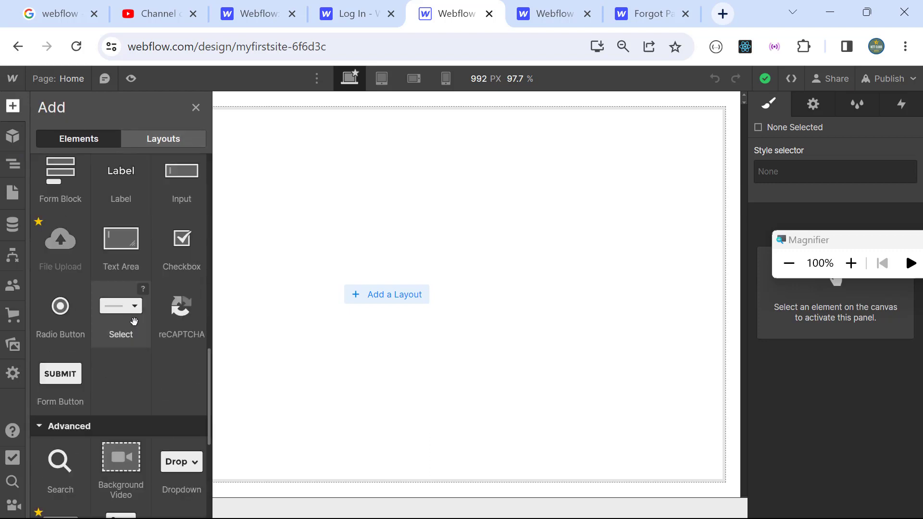
pyautogui.scroll(12, 135, 322)
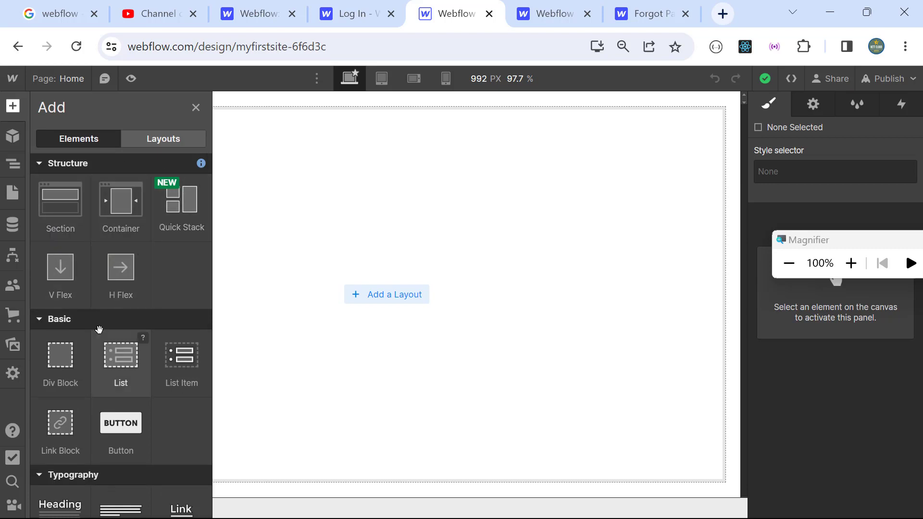
pyautogui.scroll(-3, 144, 329)
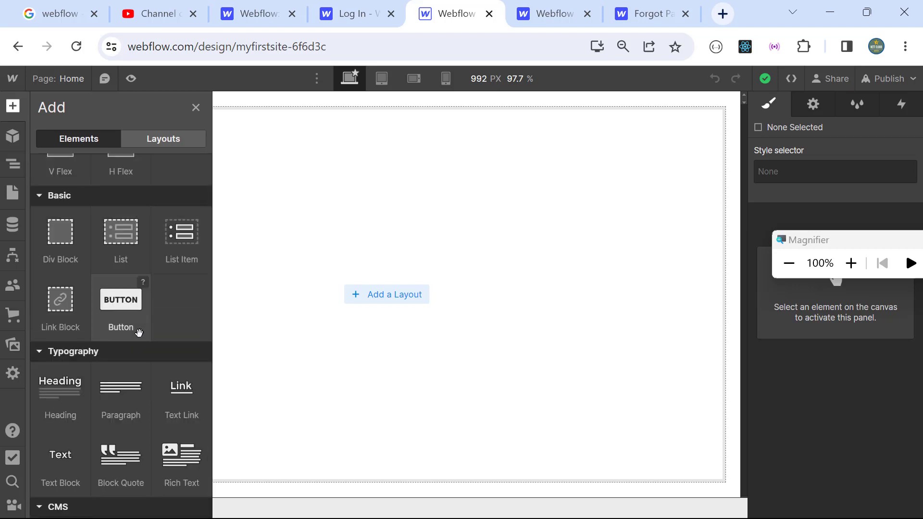
pyautogui.scroll(-5, 137, 336)
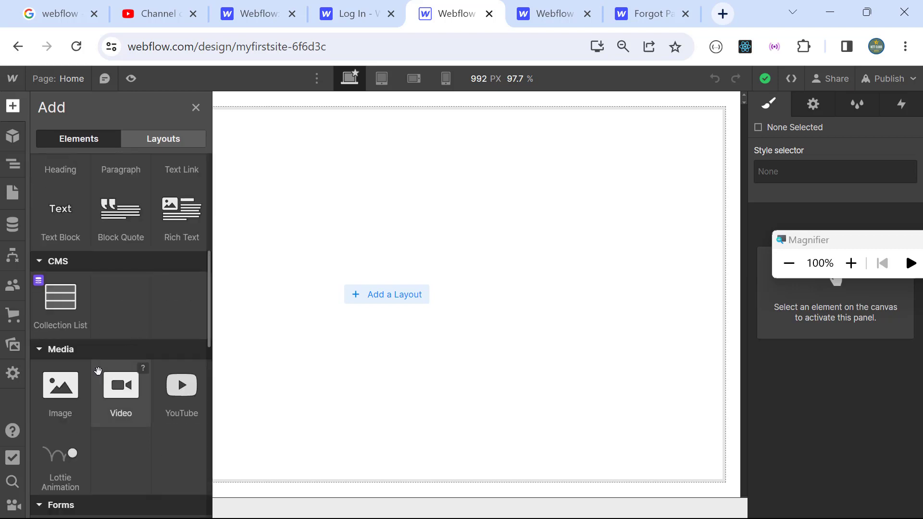
pyautogui.scroll(-5, 98, 370)
pyautogui.scroll(10, 102, 354)
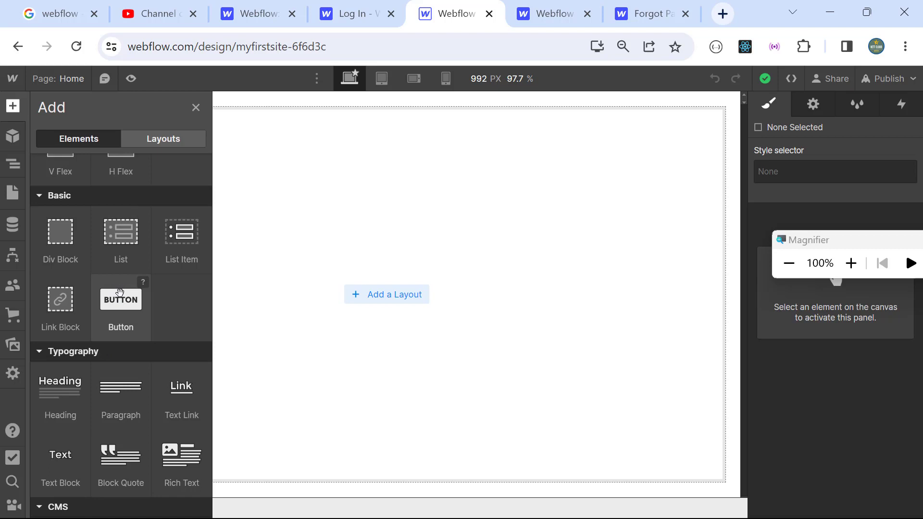
pyautogui.click(16, 170)
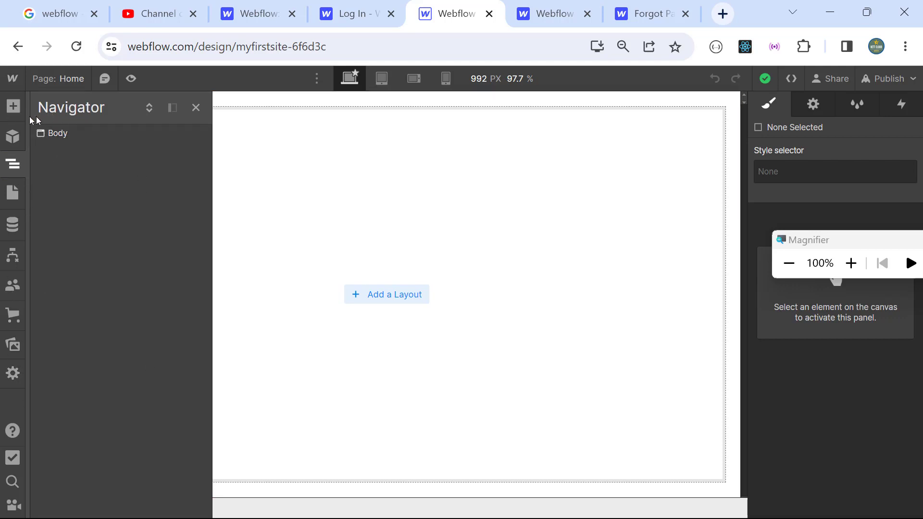
pyautogui.click(16, 167)
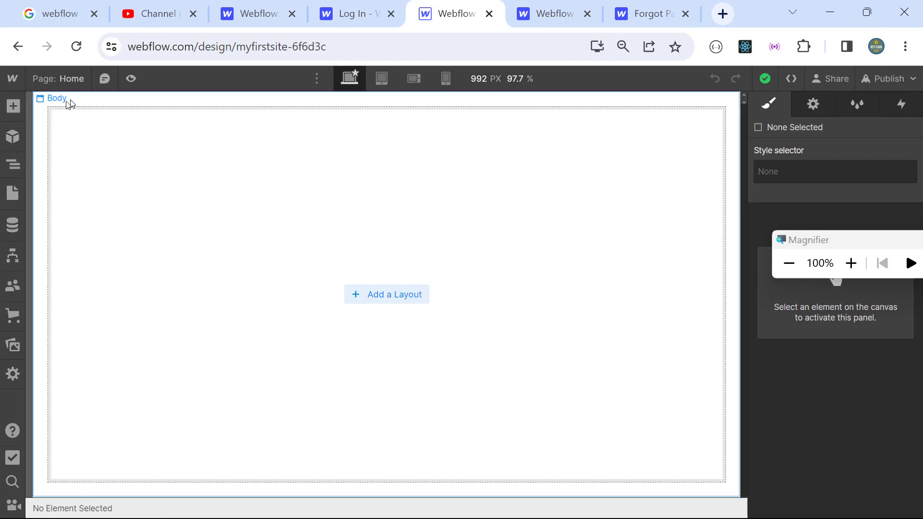
pyautogui.click(15, 171)
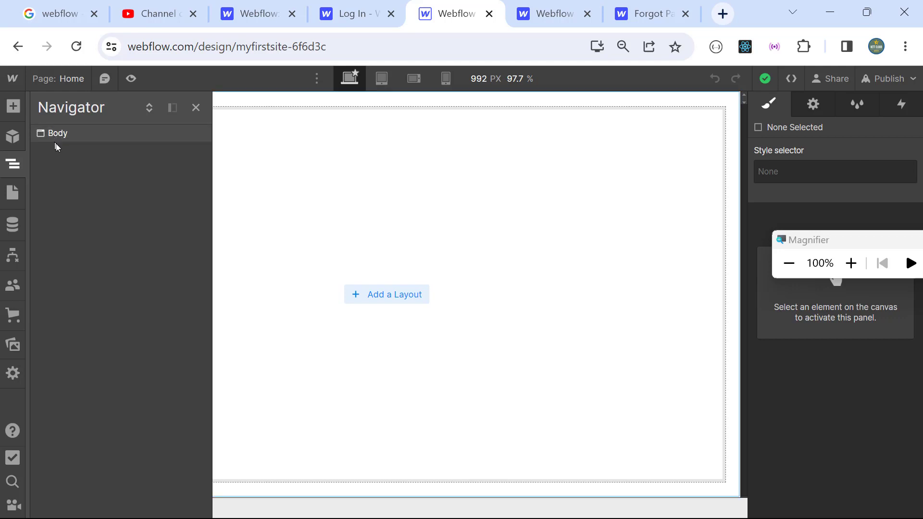
# Step: Step through tablet, mobile landscape and 320 px mobile portrait breakpoints, then select Body
pyautogui.click(381, 79)
pyautogui.click(428, 79)
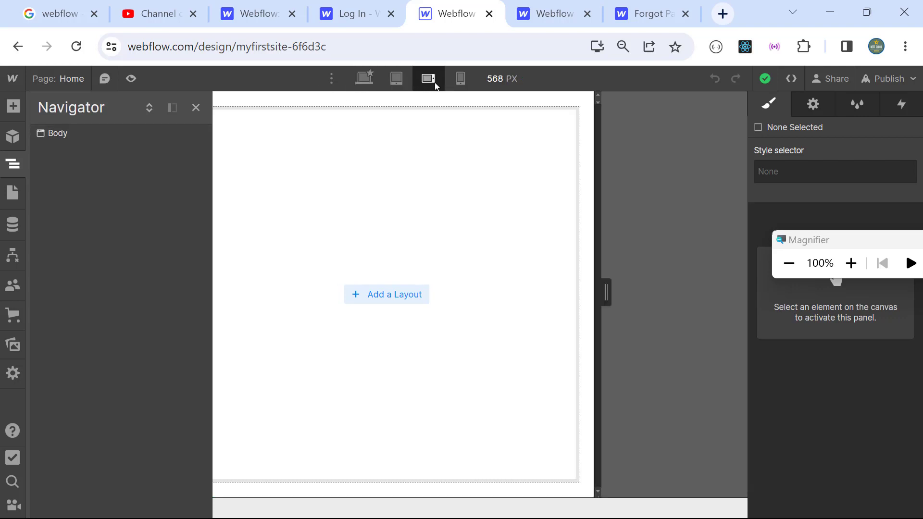
pyautogui.click(364, 81)
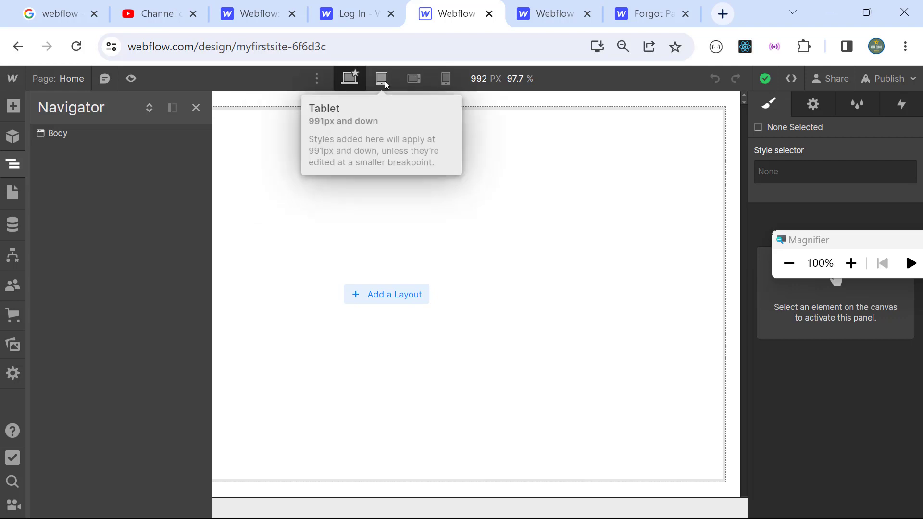
pyautogui.click(385, 84)
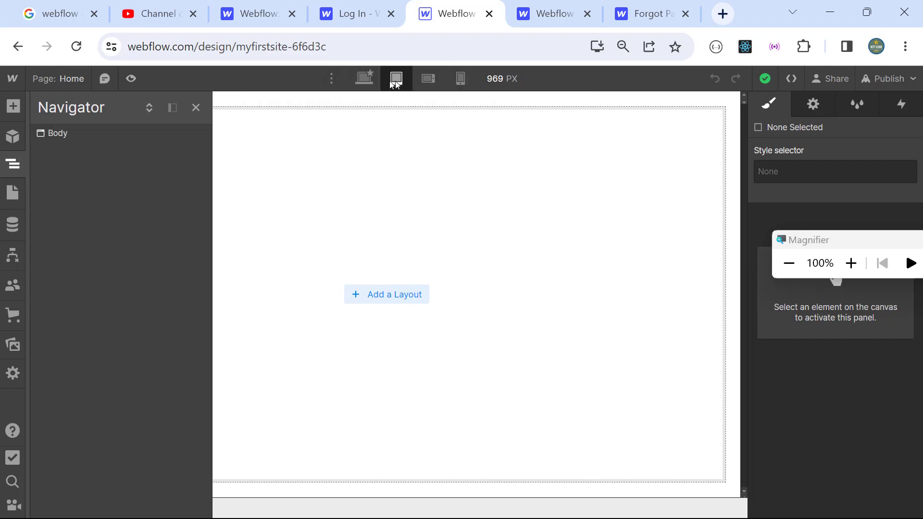
pyautogui.click(424, 86)
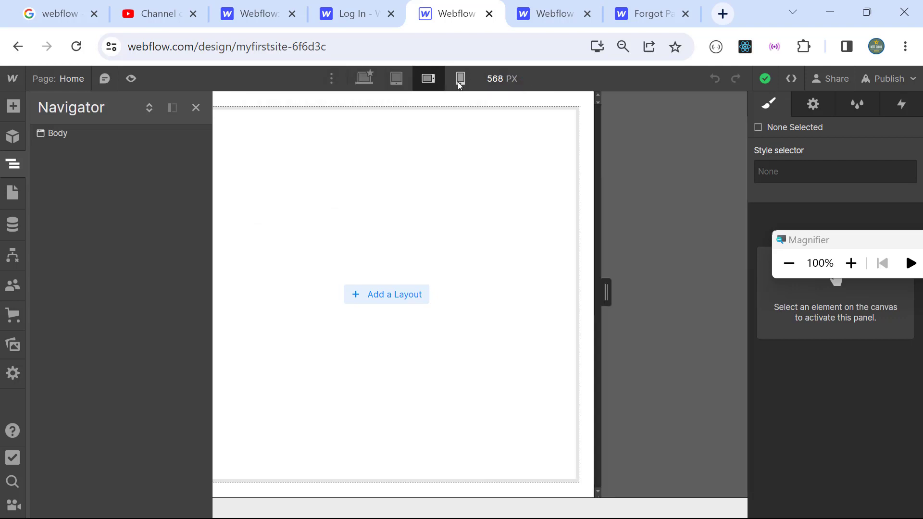
pyautogui.click(459, 83)
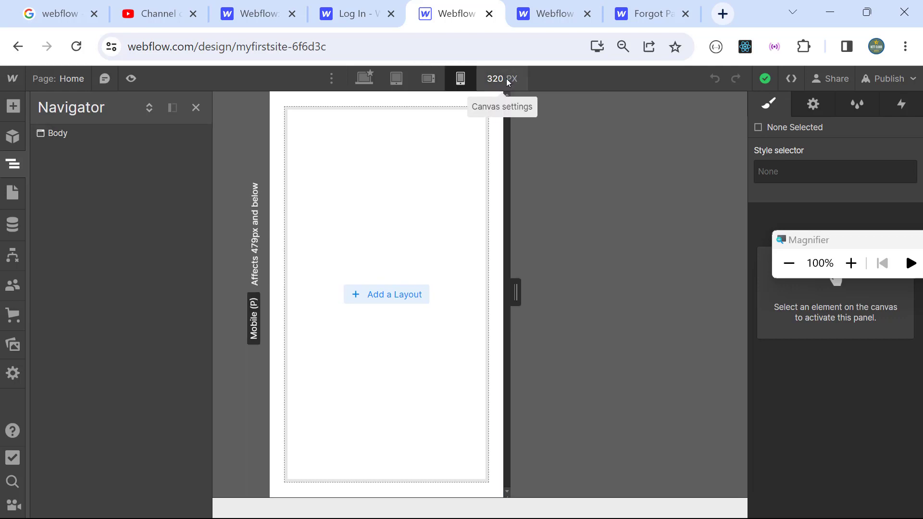
pyautogui.moveTo(880, 245); pyautogui.dragTo(612, 263)
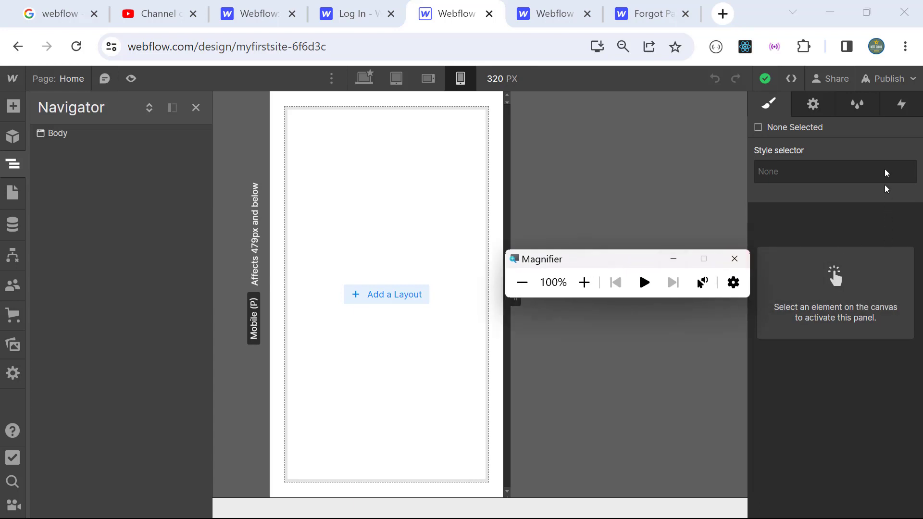
pyautogui.click(61, 135)
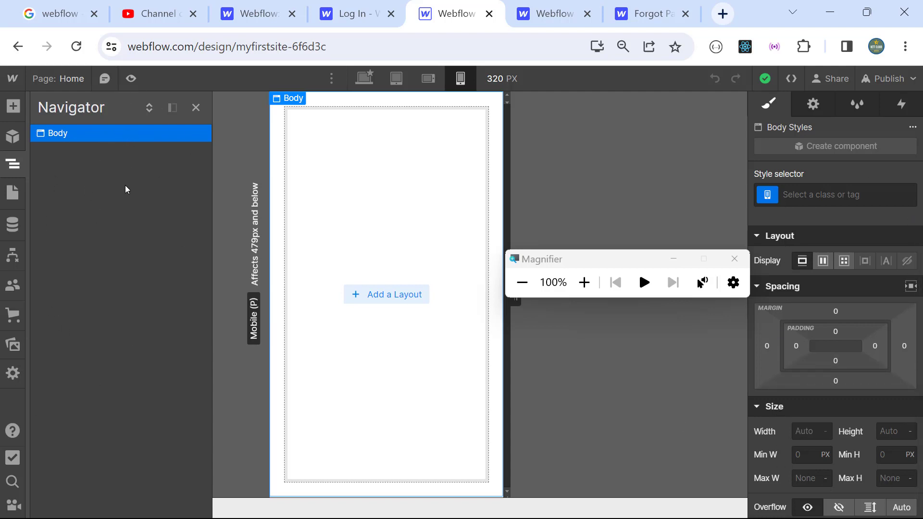
# Step: Preview the page at the 992 px desktop breakpoint, then leave preview mode
pyautogui.click(131, 83)
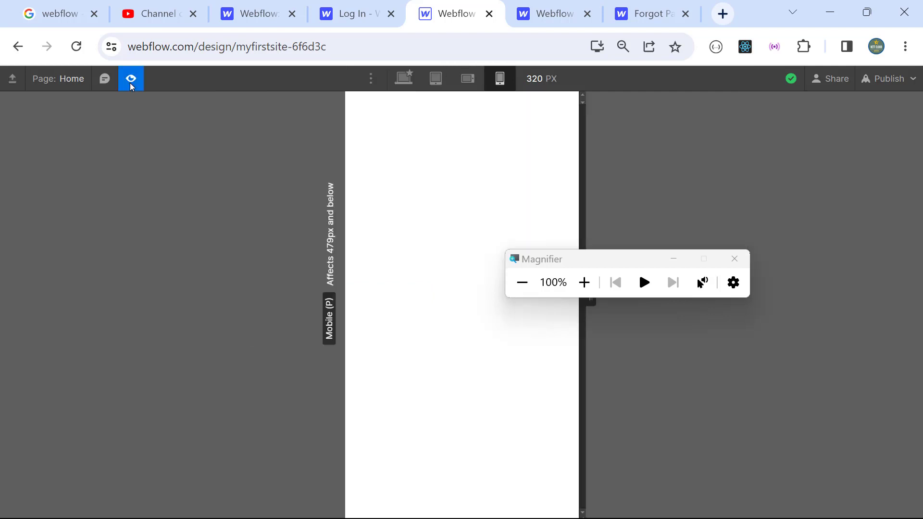
pyautogui.click(404, 80)
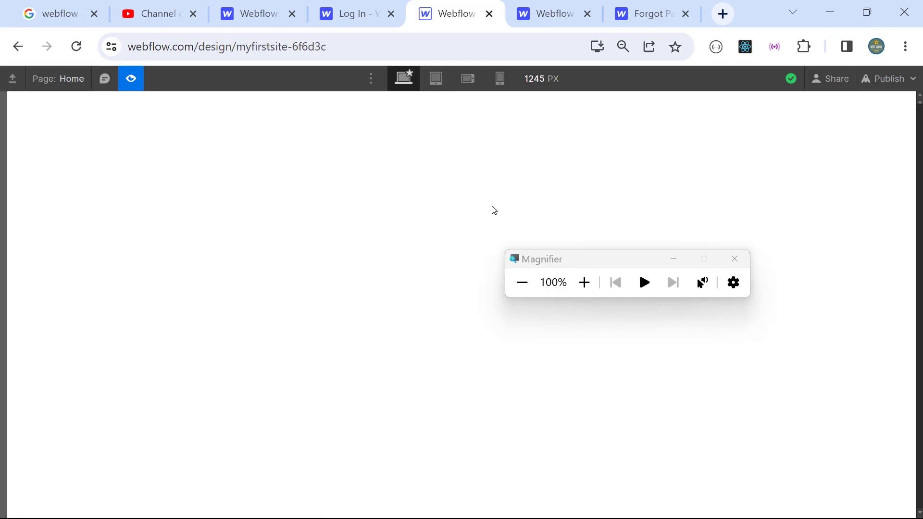
pyautogui.click(131, 79)
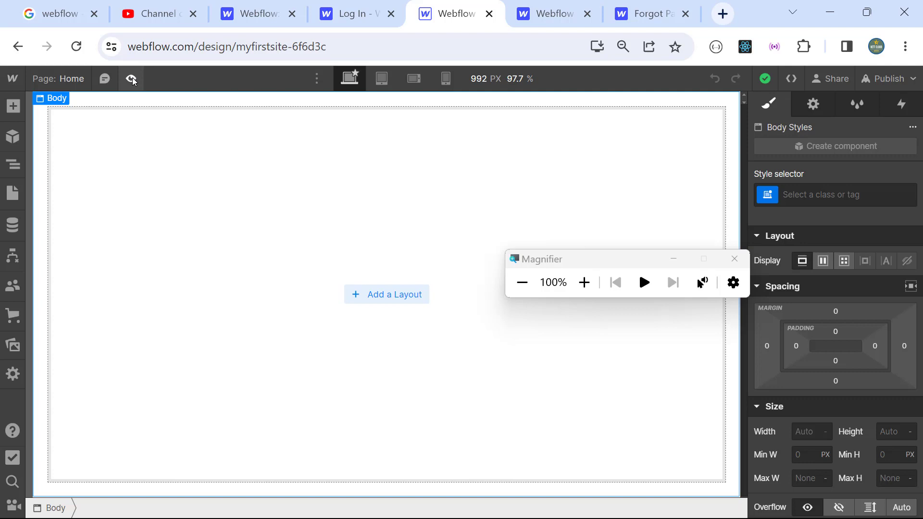
# Step: View the site's exported HTML code, then close the Export Code dialog
pyautogui.click(583, 282)
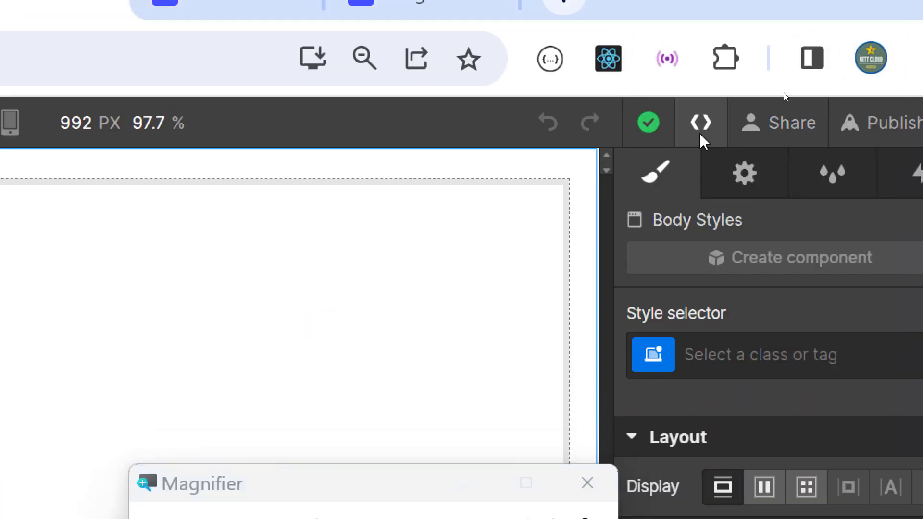
pyautogui.click(823, 17)
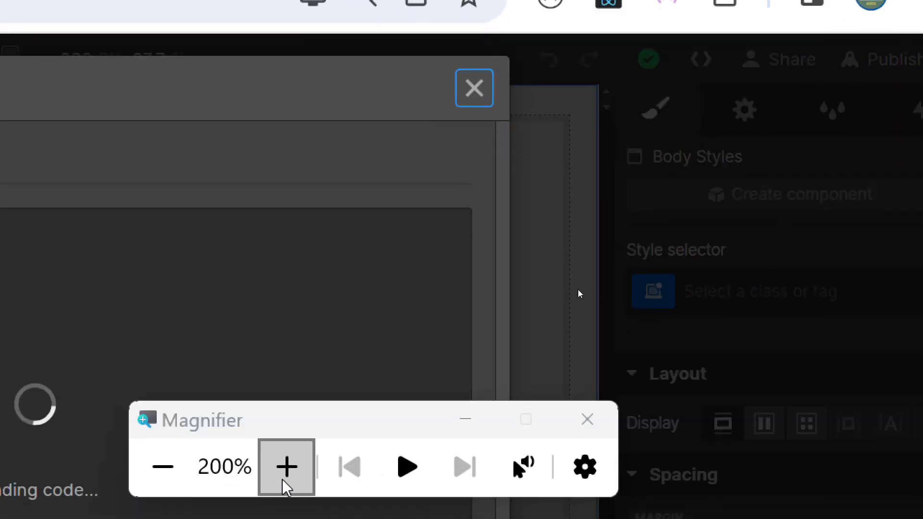
pyautogui.click(162, 466)
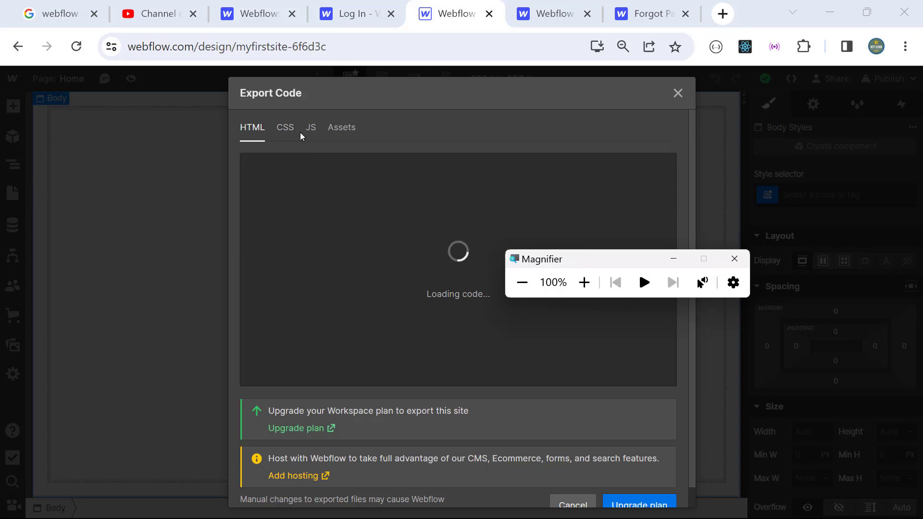
pyautogui.click(680, 101)
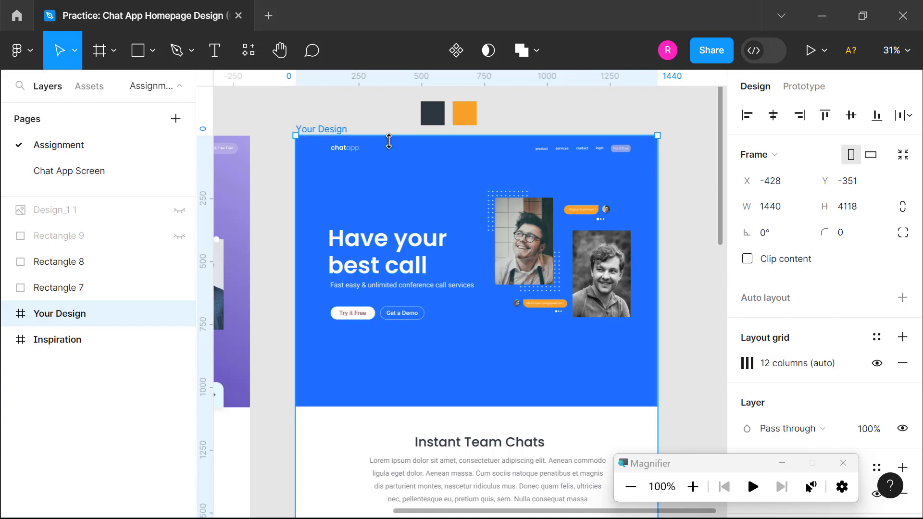
pyautogui.moveTo(355, 263); pyautogui.dragTo(518, 254)
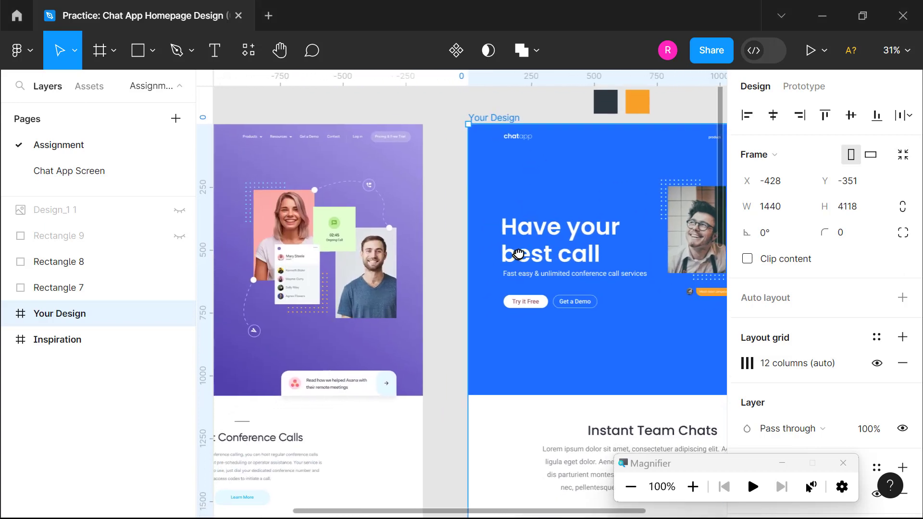
pyautogui.moveTo(511, 296); pyautogui.dragTo(298, 336)
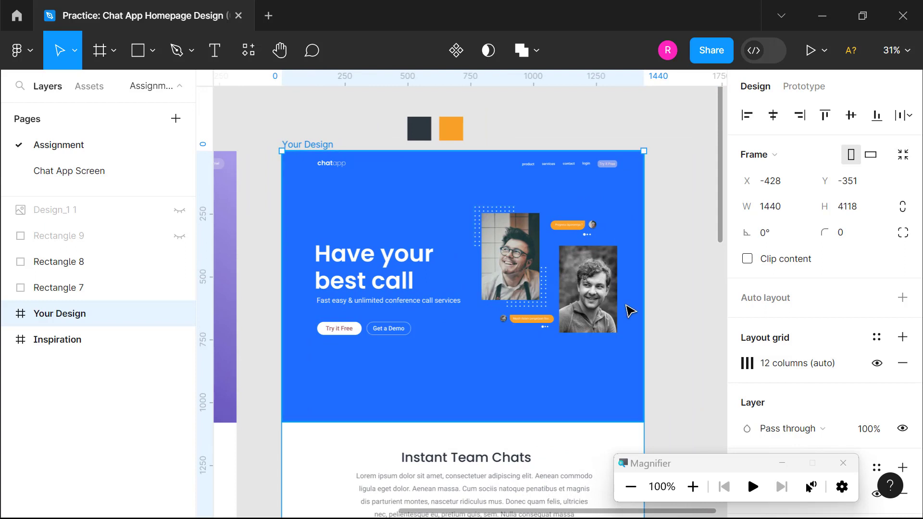
pyautogui.moveTo(670, 313)
pyautogui.mouseDown()
pyautogui.moveTo(662, 290)
pyautogui.moveTo(667, 317)
pyautogui.mouseUp()
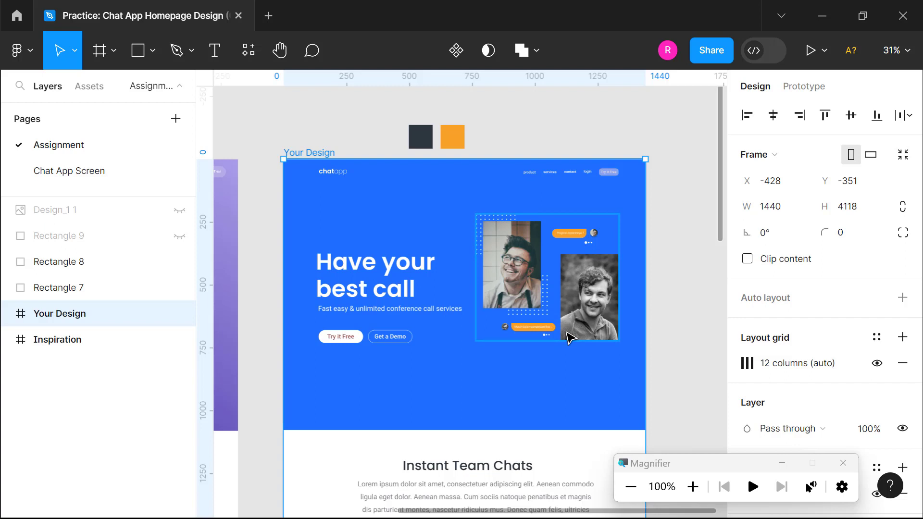
# Step: Pan around the Figma Chat App design canvas to review the layout
pyautogui.scroll(-3, 521, 356)
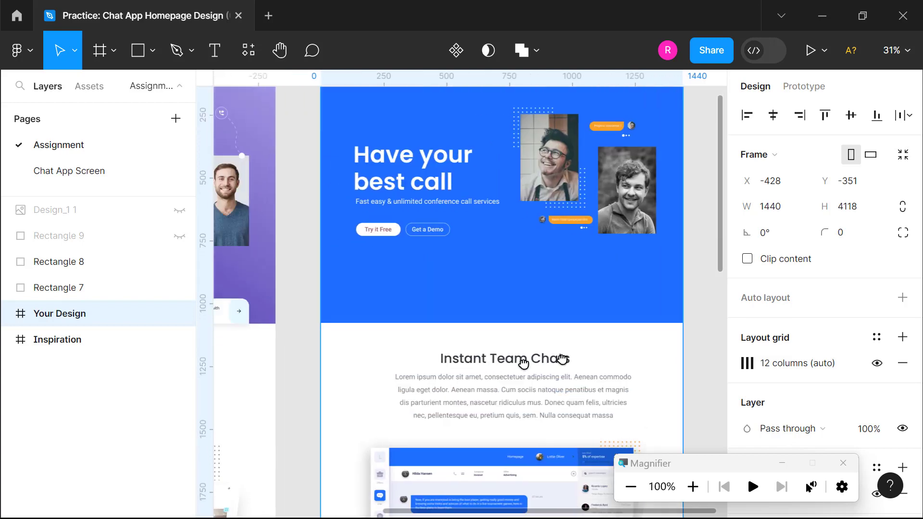
pyautogui.hscroll(-5, 532, 358)
pyautogui.hscroll(-5, 532, 358)
pyautogui.scroll(3, 522, 414)
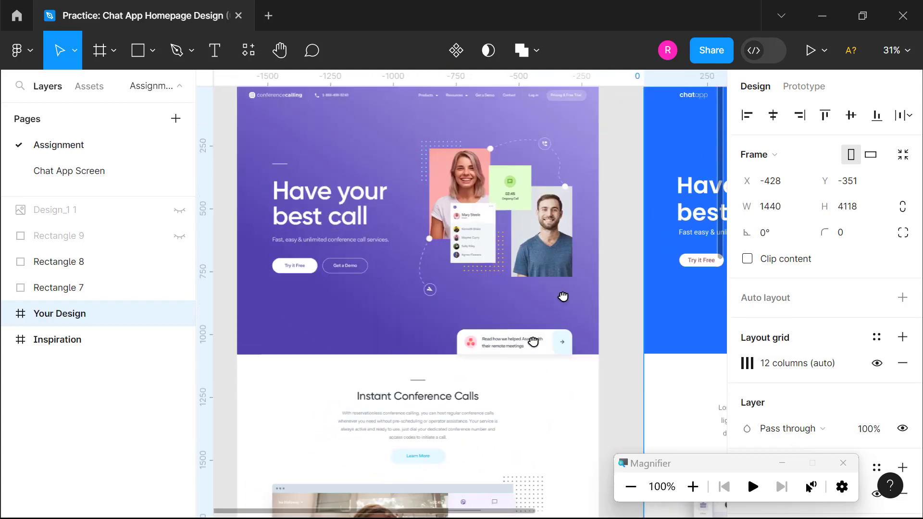
pyautogui.hscroll(6, 436, 412)
pyautogui.scroll(1, 437, 411)
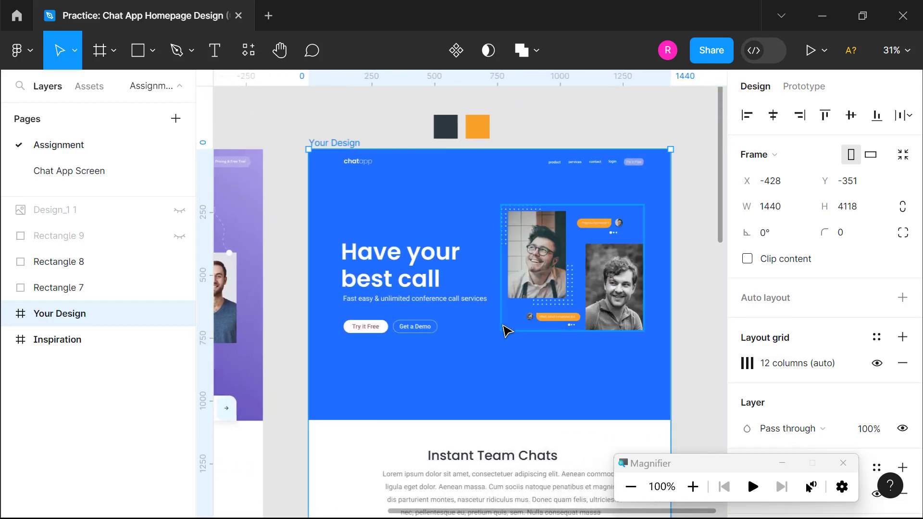
pyautogui.scroll(-1, 484, 288)
pyautogui.scroll(1, 484, 287)
pyautogui.hscroll(-1, 484, 288)
pyautogui.hscroll(1, 492, 323)
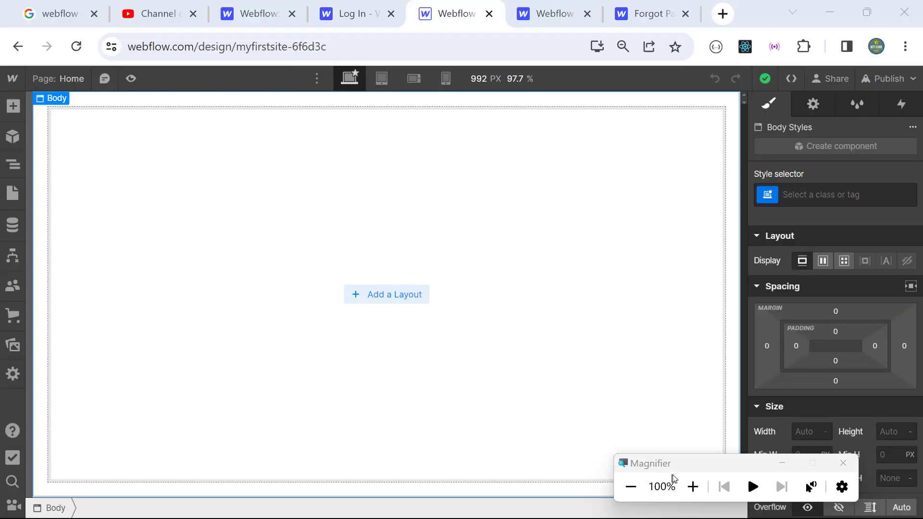
# Step: Drag a new Section into the Home page Body and show it in the Navigator
pyautogui.click(687, 486)
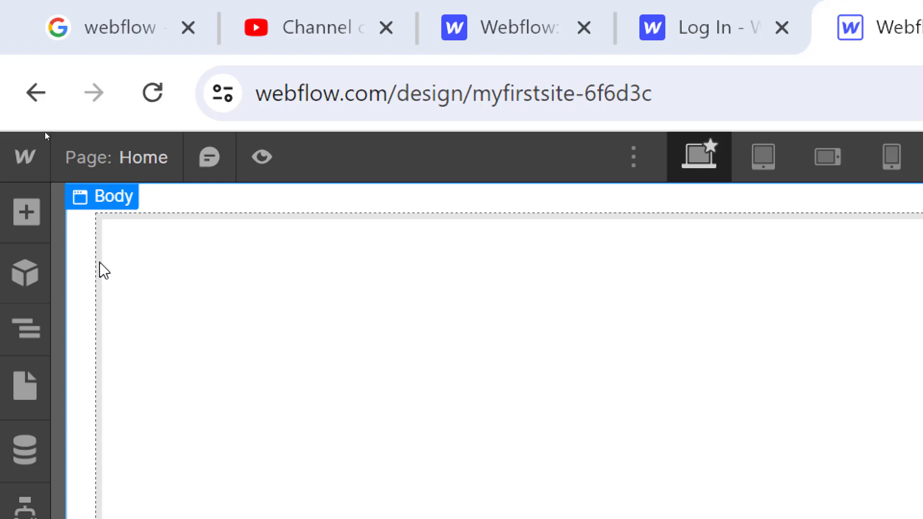
pyautogui.click(27, 217)
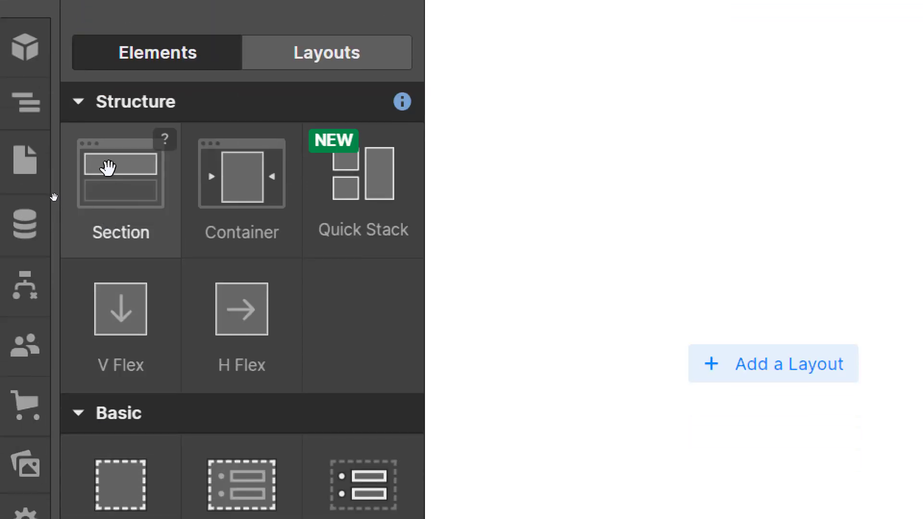
pyautogui.moveTo(120, 179); pyautogui.dragTo(124, 189)
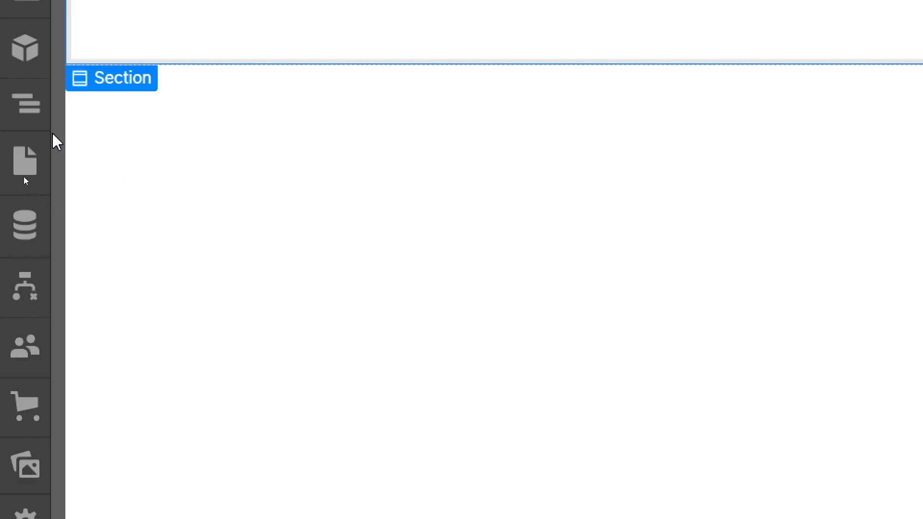
pyautogui.click(30, 106)
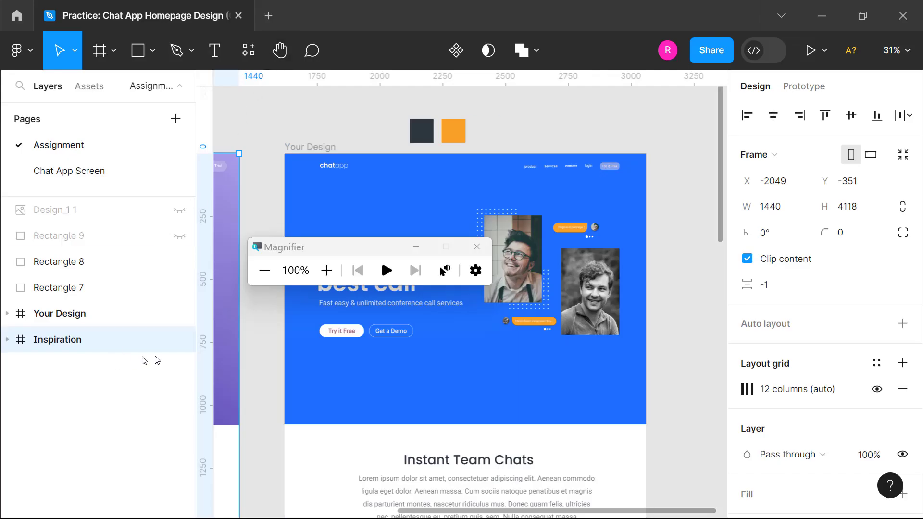
# Step: Copy the Figma hero background's fill colour 1F70FF and return to Webflow
pyautogui.moveTo(323, 249); pyautogui.dragTo(191, 113)
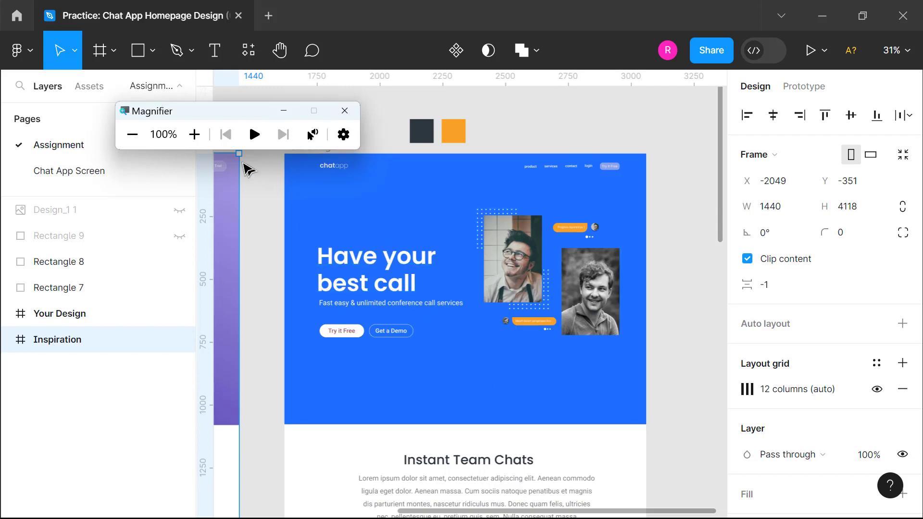
pyautogui.click(194, 134)
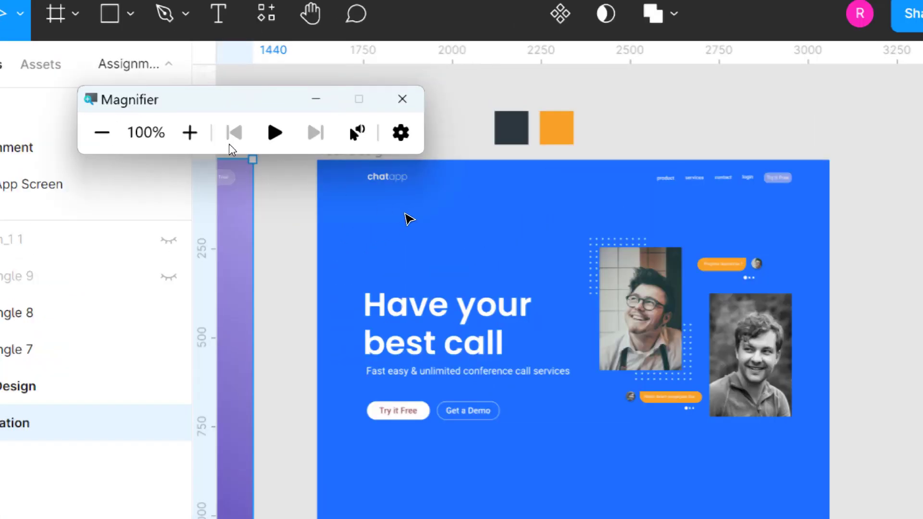
pyautogui.click(438, 234)
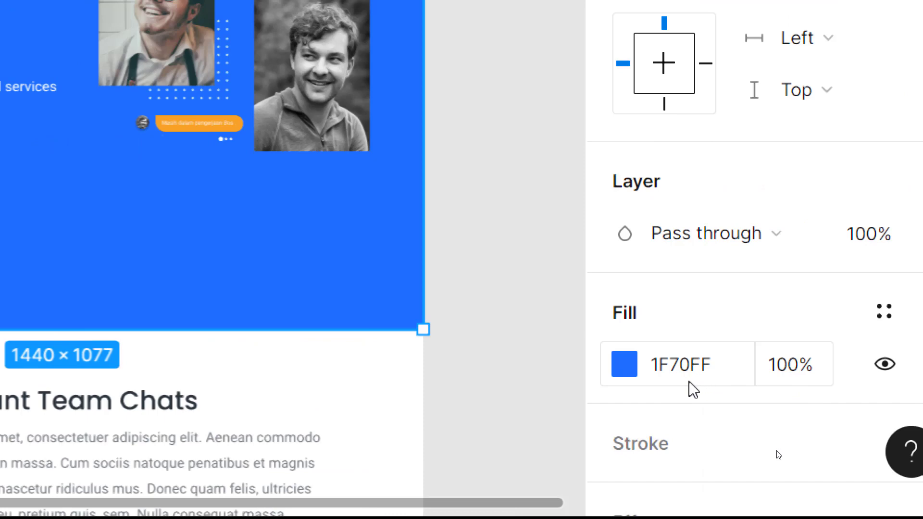
pyautogui.click(718, 374)
pyautogui.hotkey('ctrl', 'c')
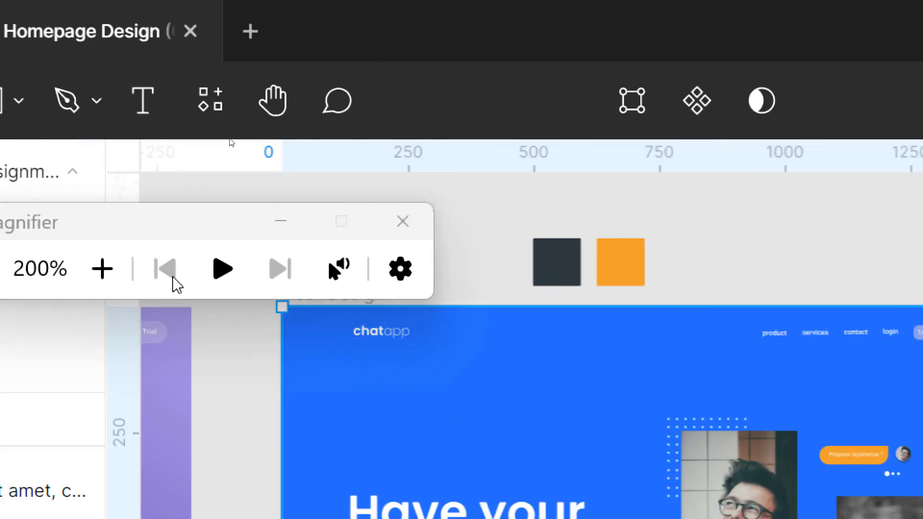
pyautogui.click(118, 271)
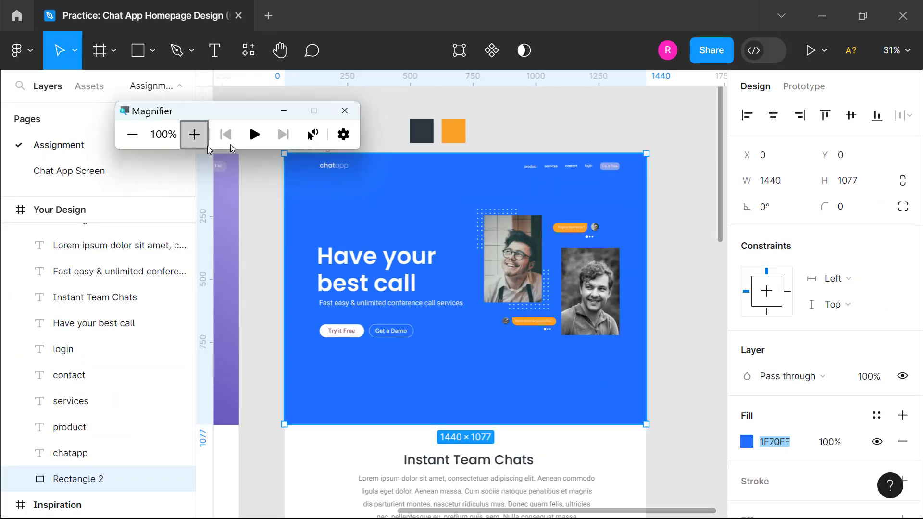
pyautogui.hotkey('alt', 'Tab')
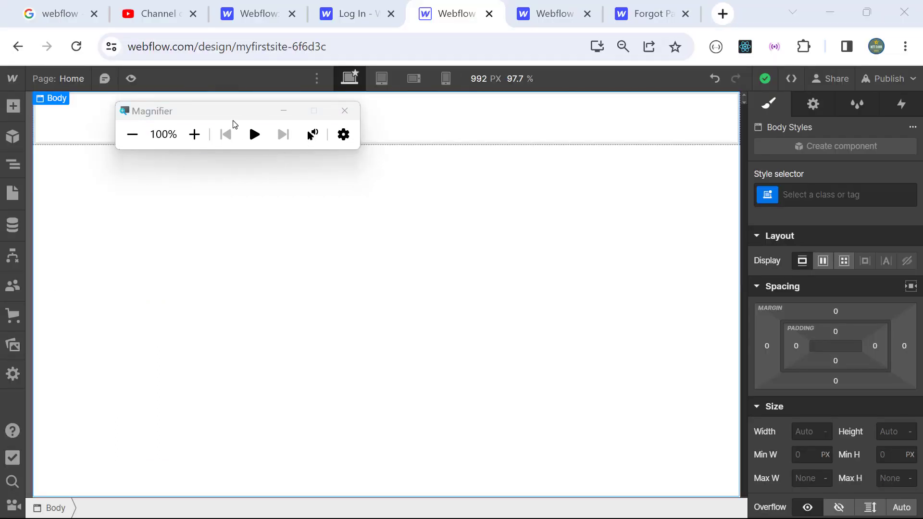
# Step: Select the Section under Body in the Navigator to edit its styles
pyautogui.moveTo(233, 121); pyautogui.dragTo(357, 226)
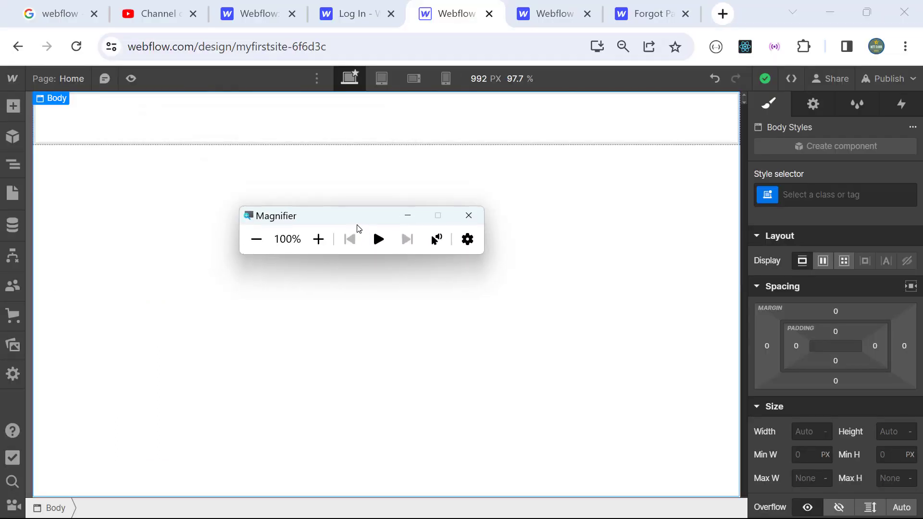
pyautogui.click(318, 239)
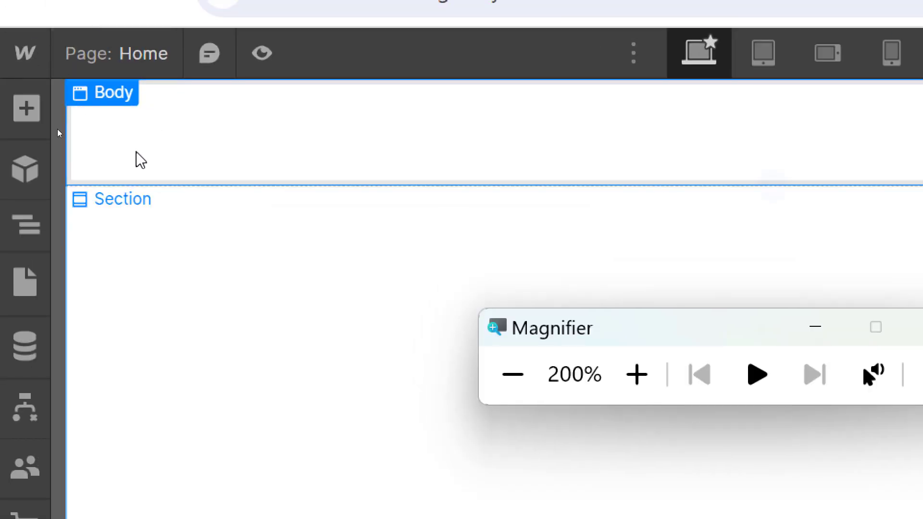
pyautogui.click(34, 231)
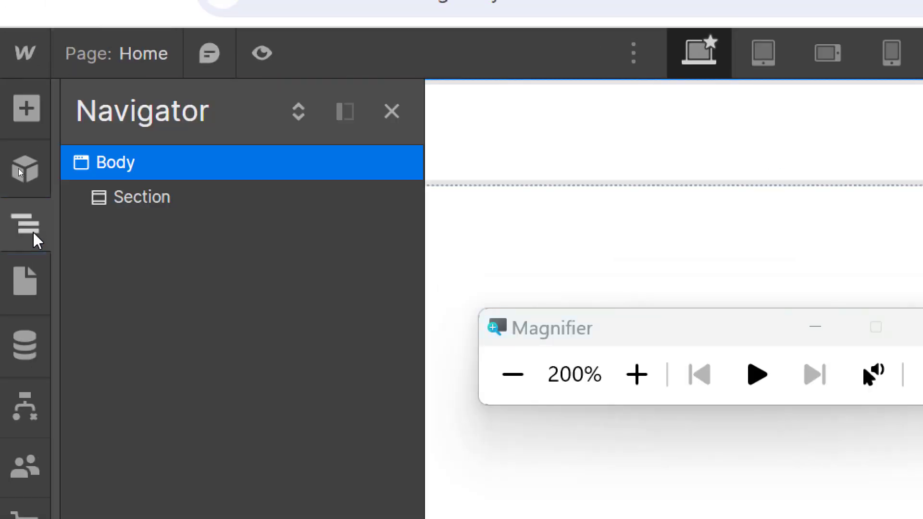
pyautogui.click(140, 197)
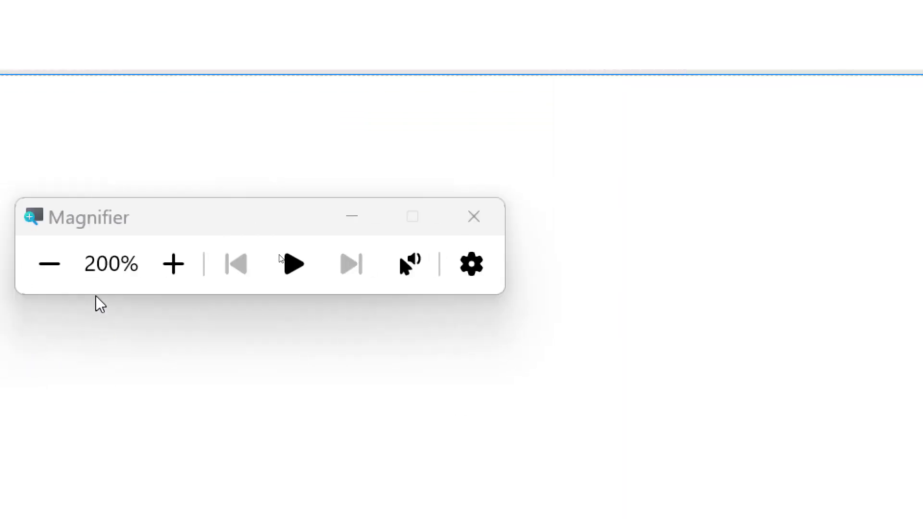
pyautogui.click(256, 239)
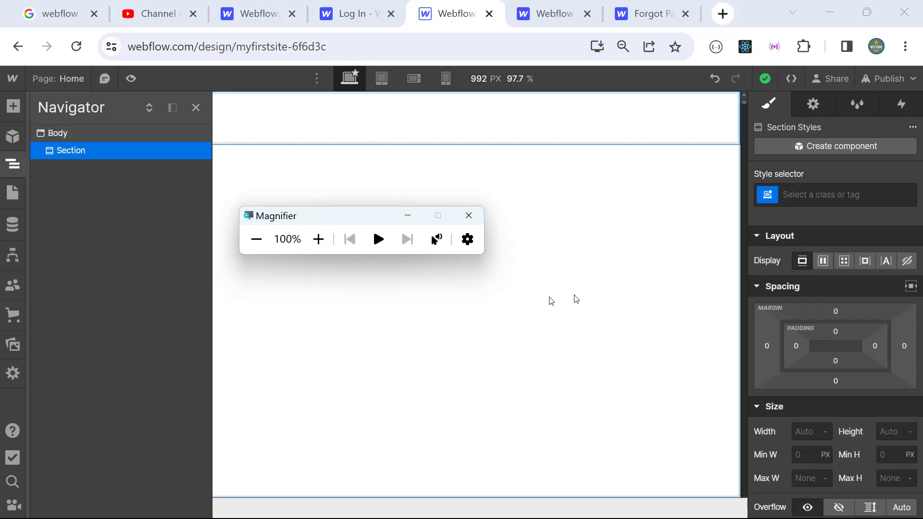
# Step: Paste #1F70FF as the Section's background colour in the Style panel's Backgrounds group
pyautogui.click(318, 239)
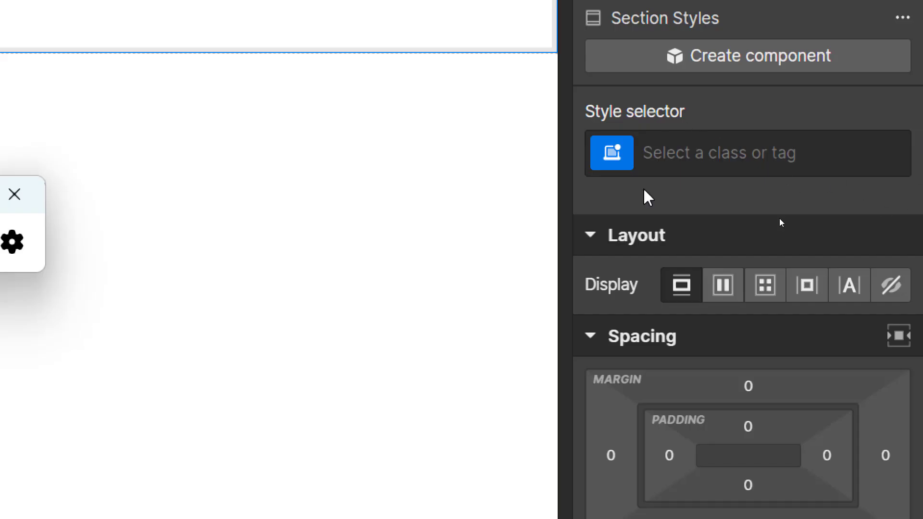
pyautogui.click(590, 236)
pyautogui.click(591, 277)
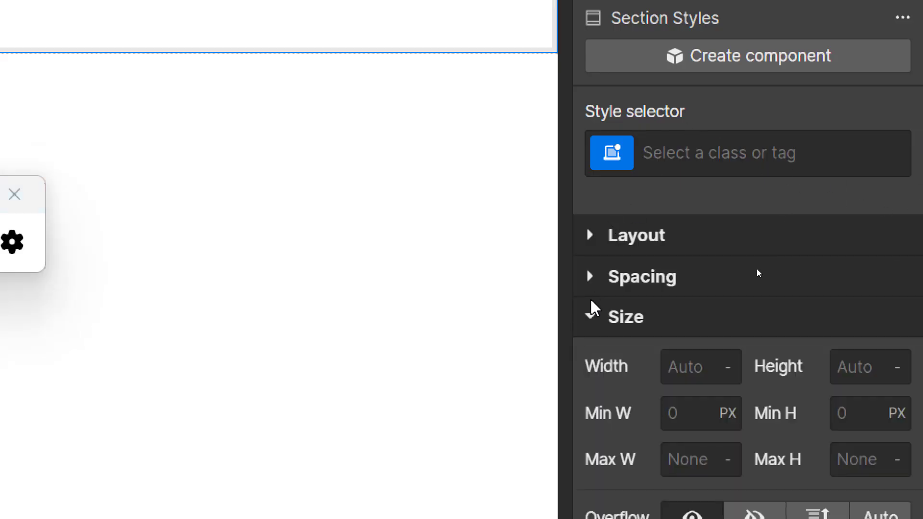
pyautogui.click(590, 316)
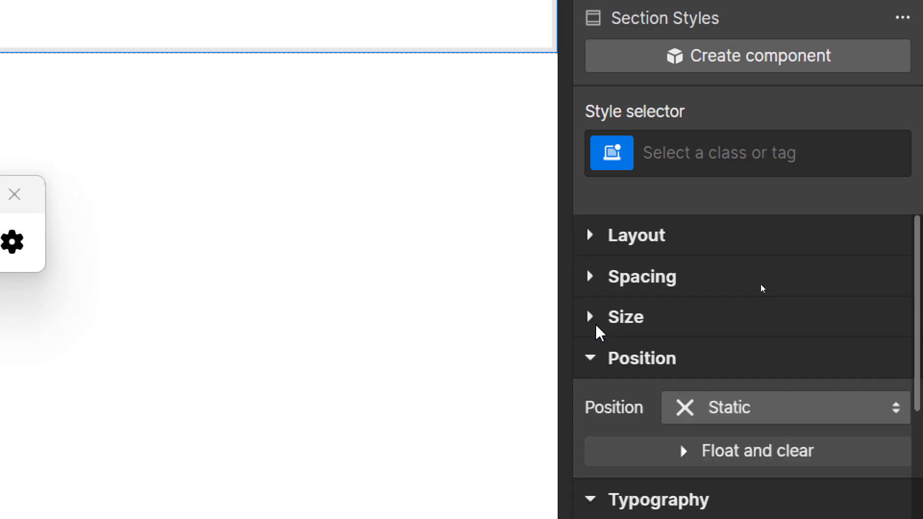
pyautogui.click(590, 361)
pyautogui.click(596, 405)
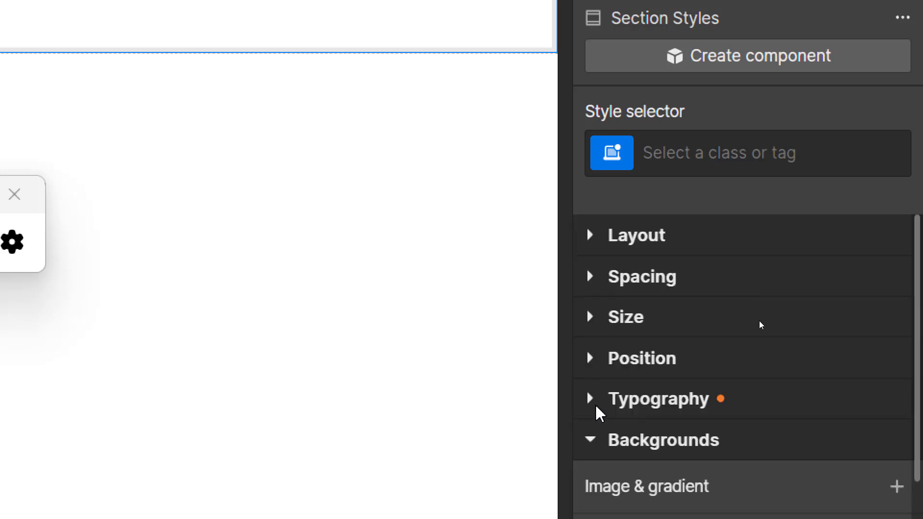
pyautogui.scroll(-5, 608, 476)
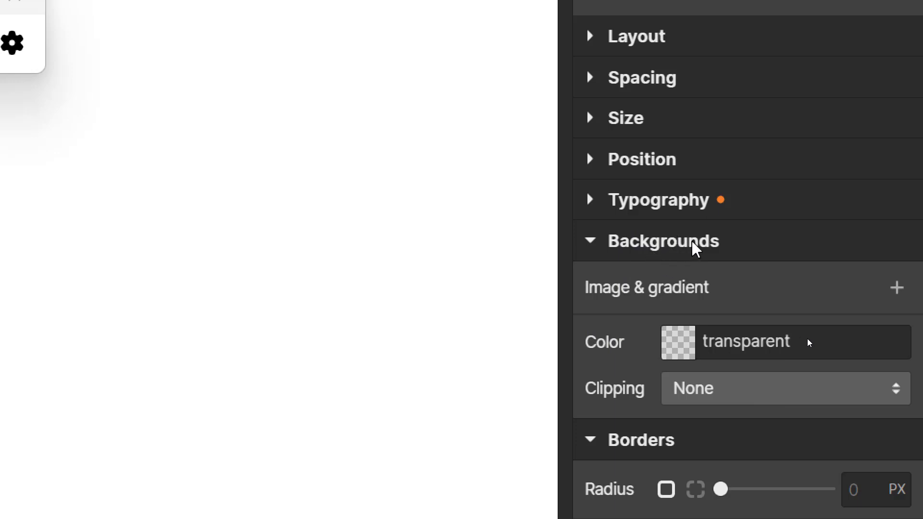
pyautogui.click(687, 349)
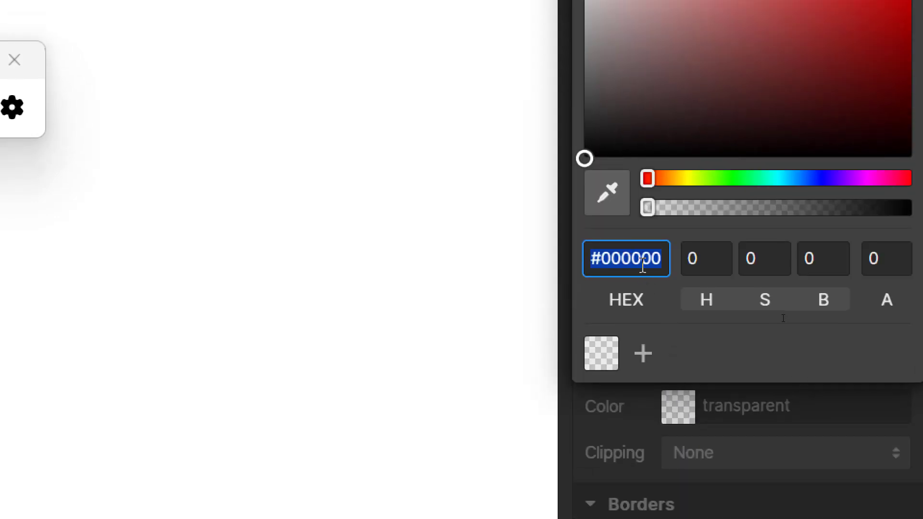
pyautogui.press('Right')
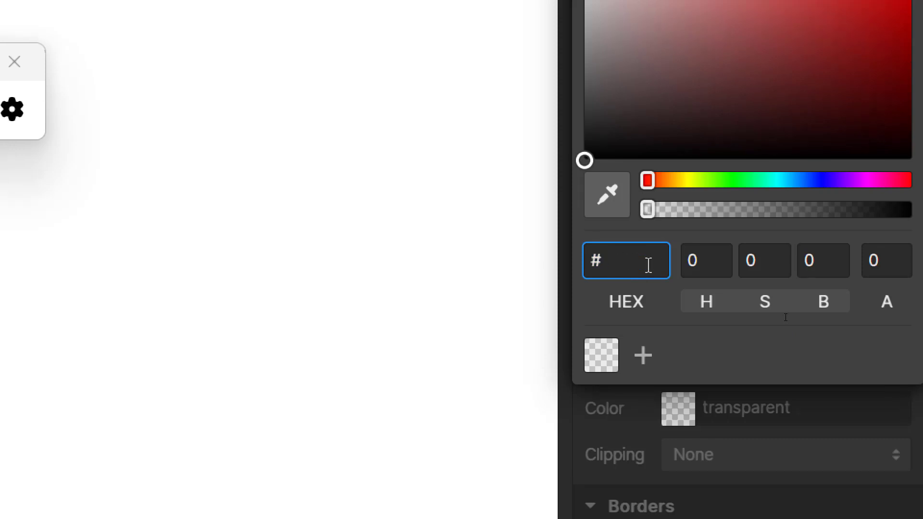
pyautogui.hotkey('ctrl', 'v')
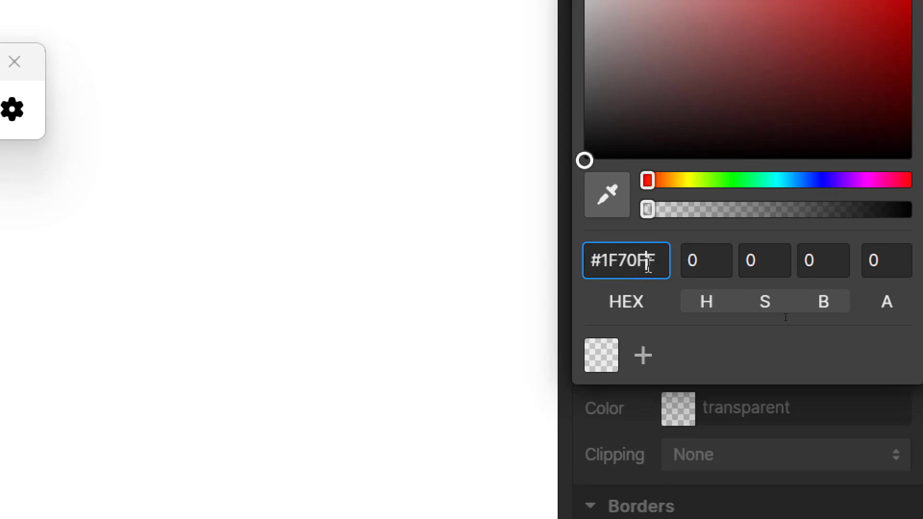
pyautogui.press('Return')
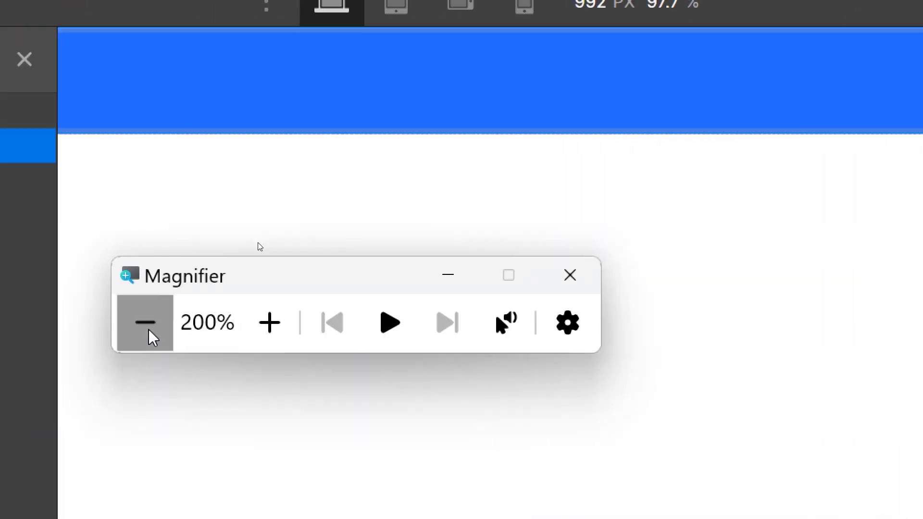
pyautogui.click(145, 322)
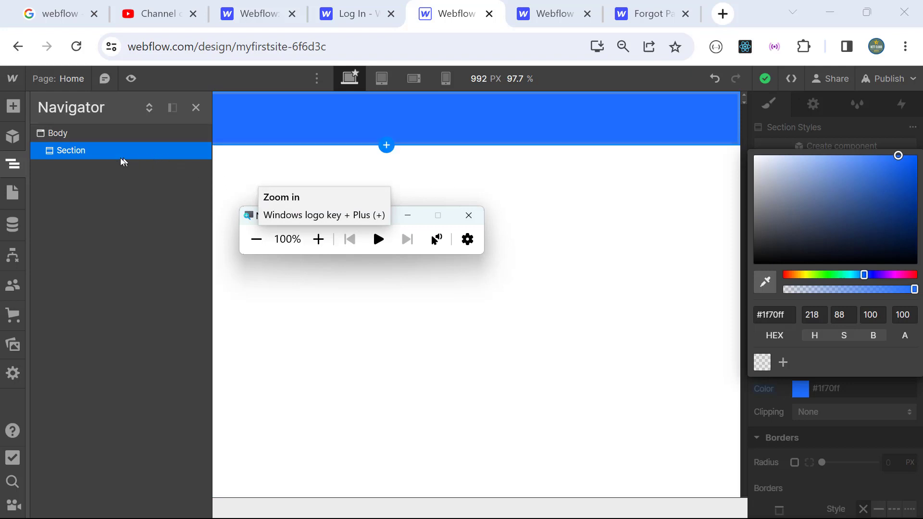
# Step: Reselect the blue Section in the Navigator after selecting the Body
pyautogui.click(318, 239)
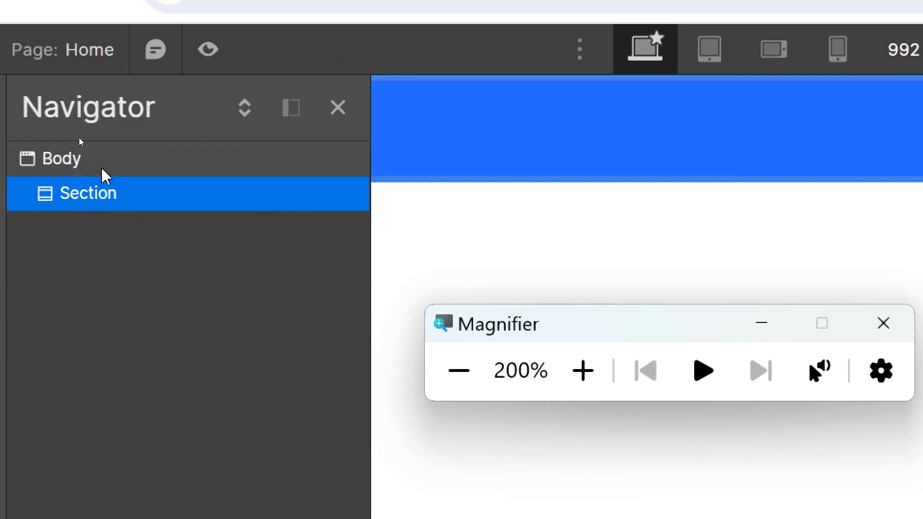
pyautogui.click(52, 167)
pyautogui.click(53, 167)
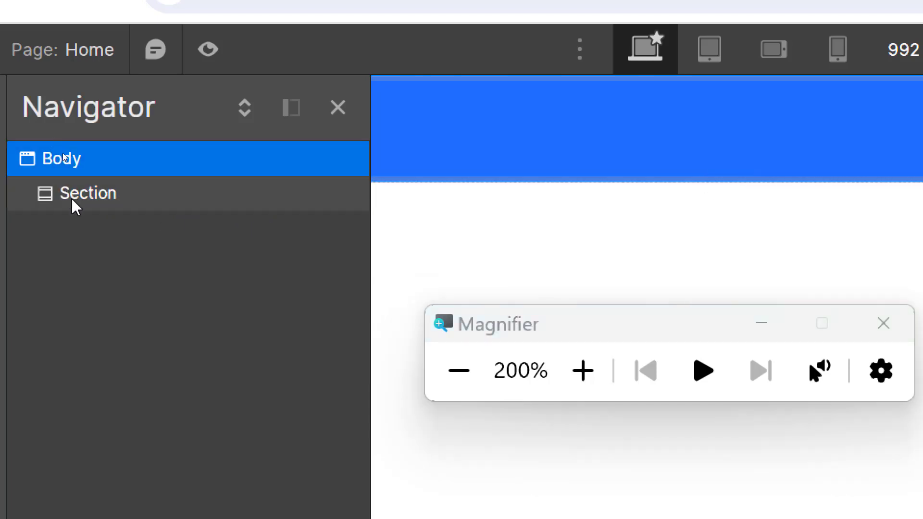
pyautogui.click(73, 202)
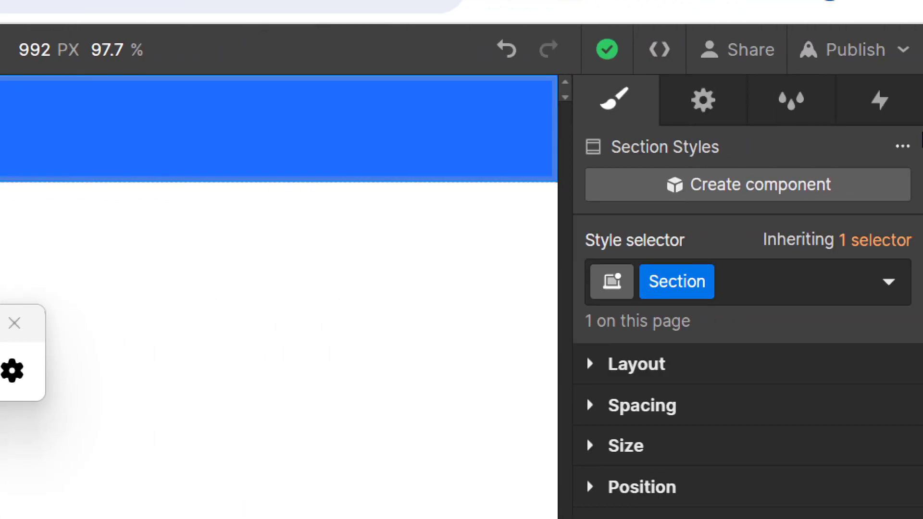
# Step: Rename the Section's class to 'Section Hero' by appending 'Hero'
pyautogui.moveTo(702, 288)
pyautogui.click(703, 288)
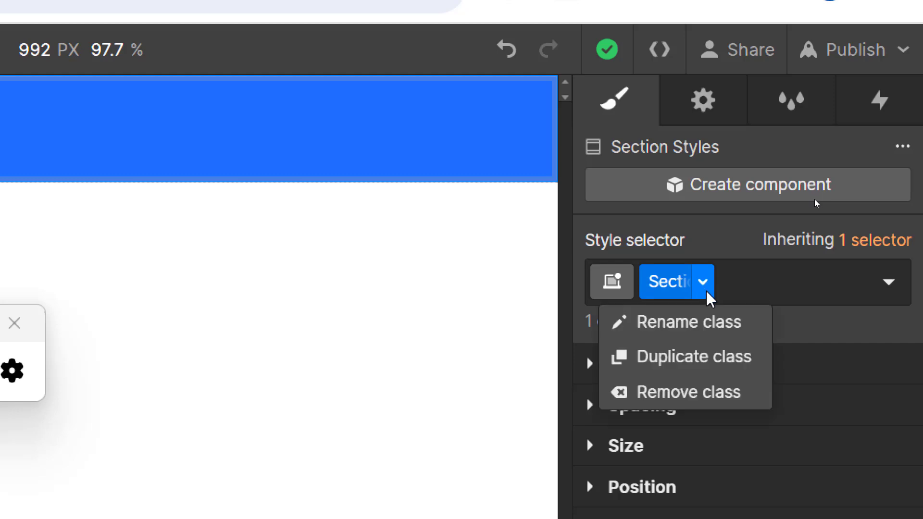
pyautogui.click(711, 321)
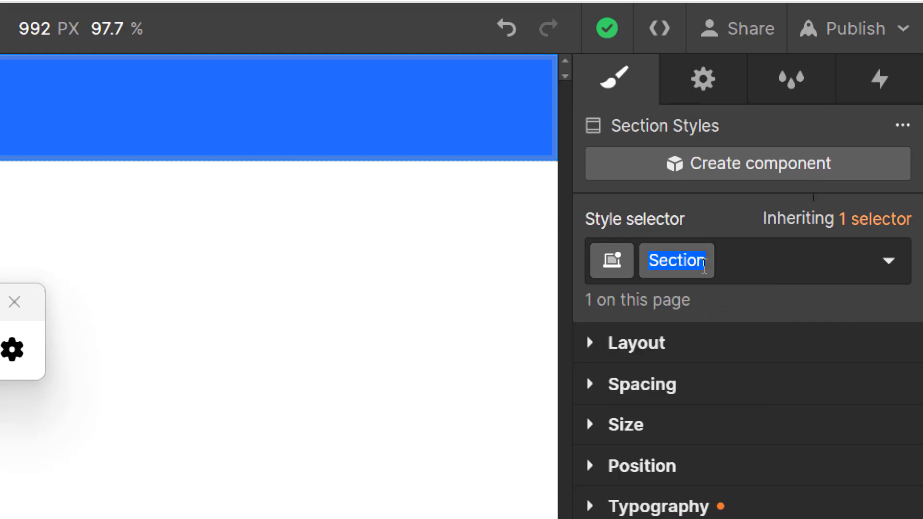
pyautogui.press('Right')
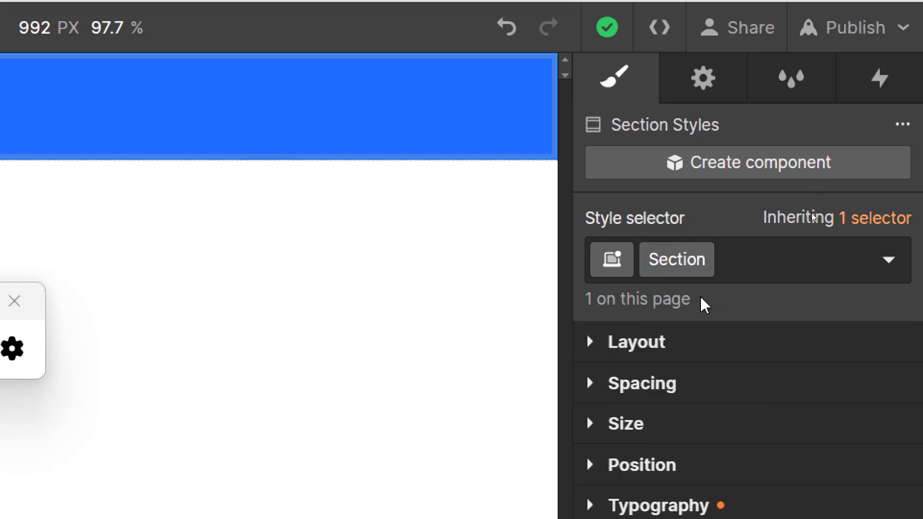
pyautogui.write('Hero')
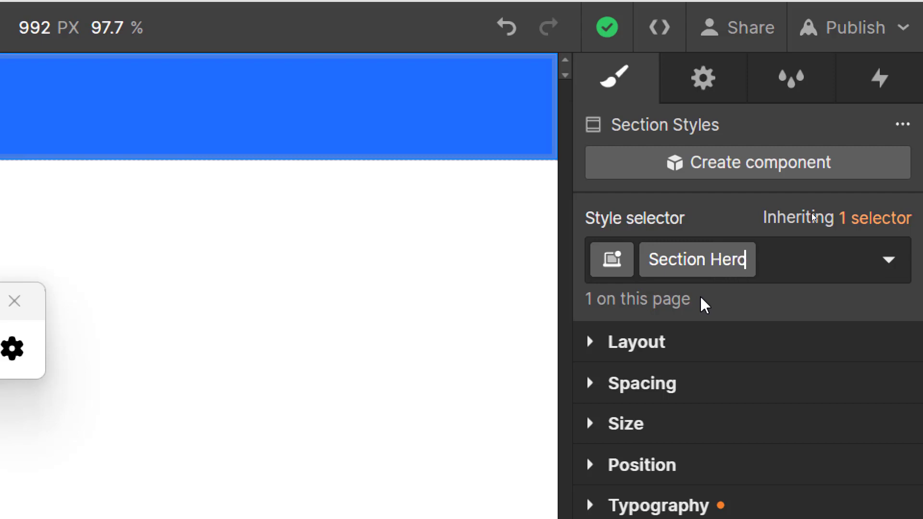
pyautogui.press('Return')
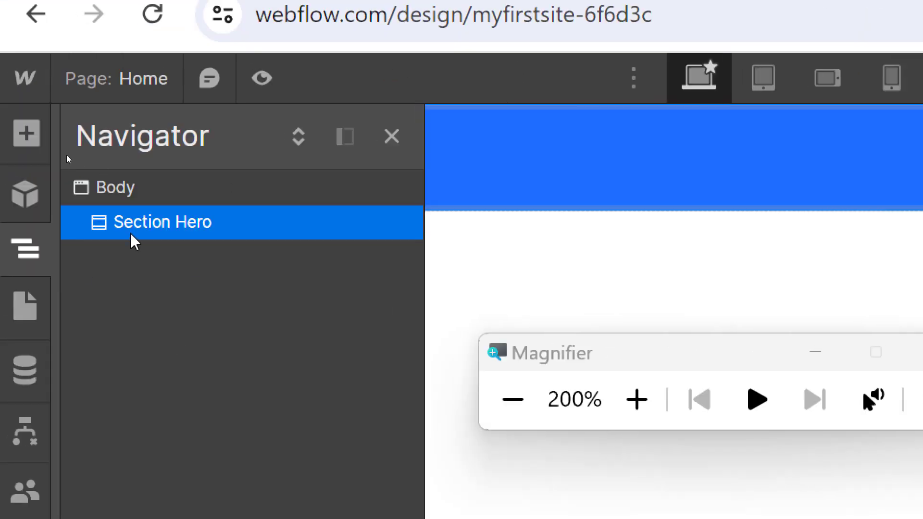
pyautogui.click(512, 399)
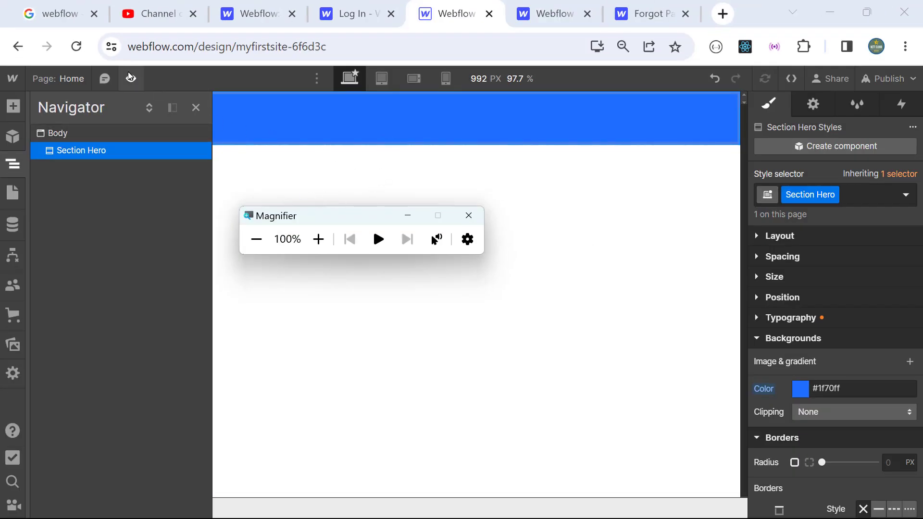
# Step: Preview the blue Section Hero page four times, ending back in the Designer
pyautogui.click(319, 239)
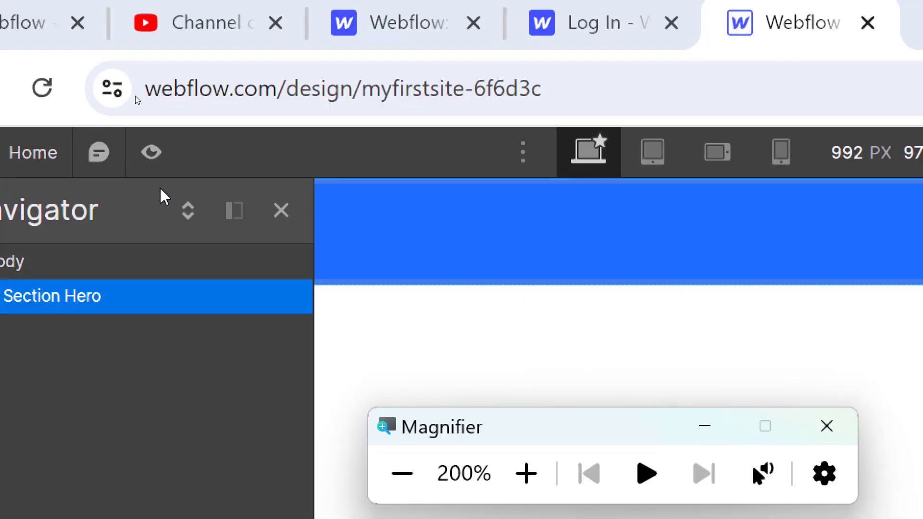
pyautogui.click(156, 153)
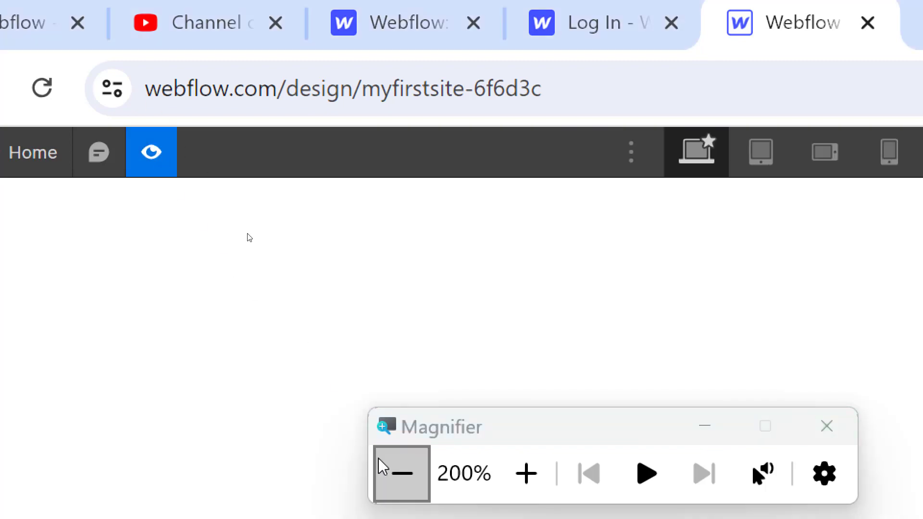
pyautogui.click(385, 470)
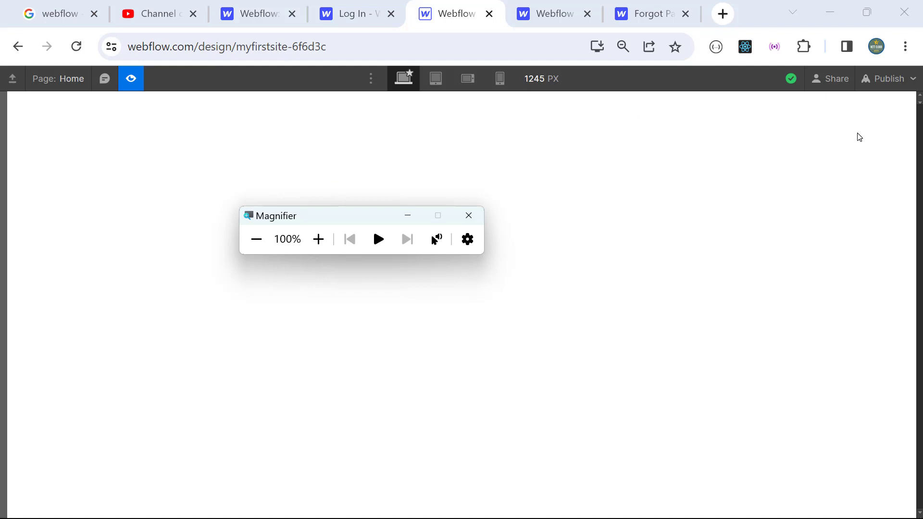
pyautogui.click(134, 79)
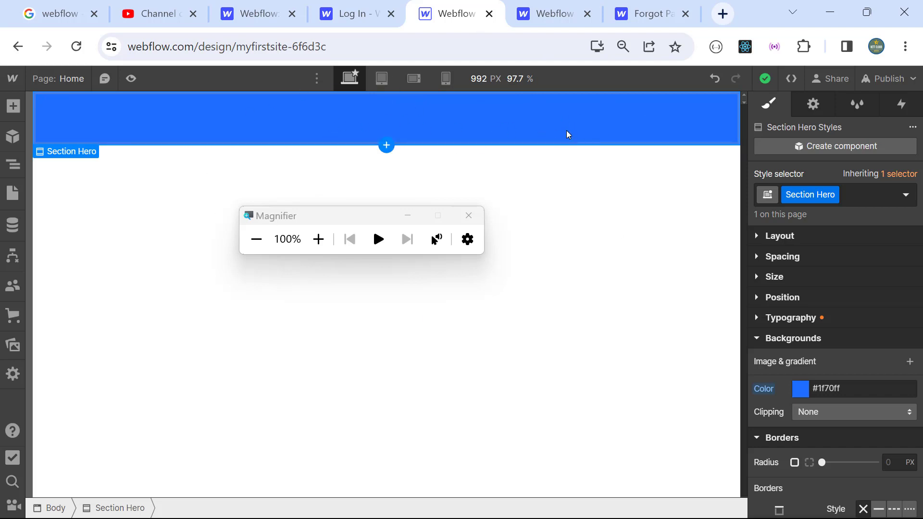
pyautogui.click(134, 80)
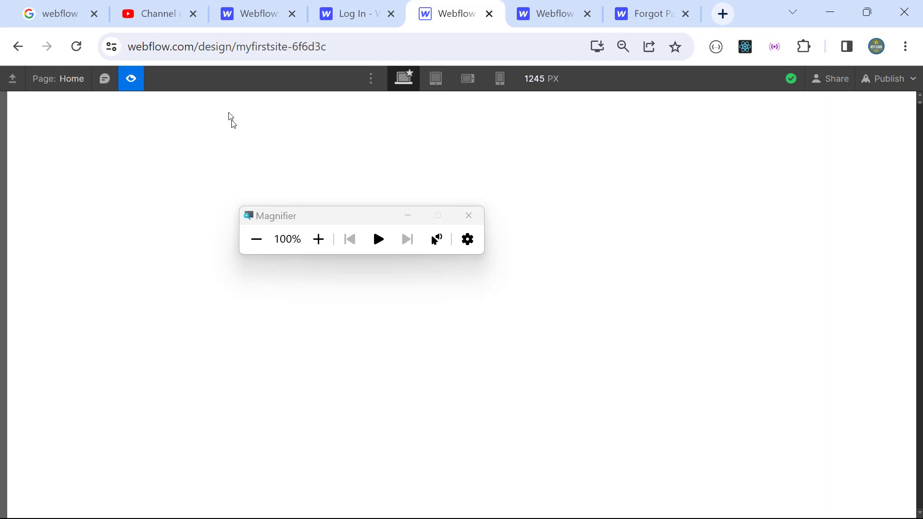
pyautogui.click(139, 85)
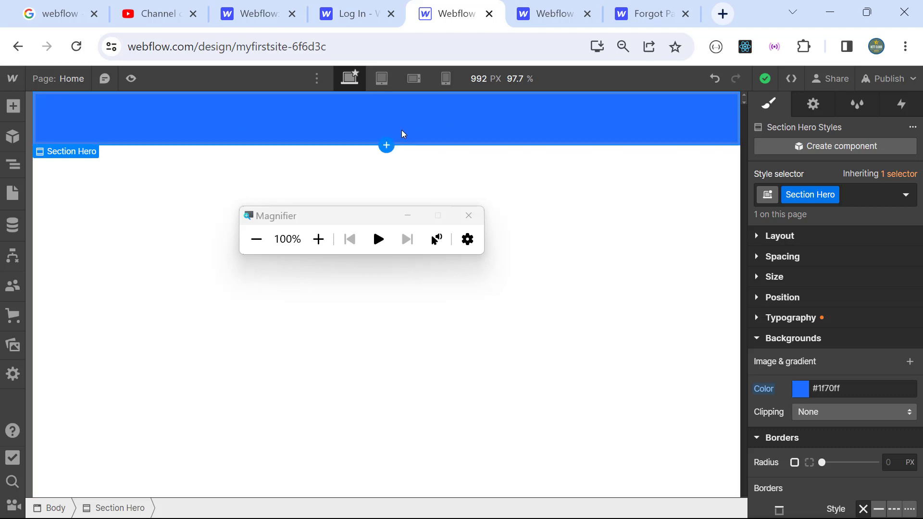
pyautogui.click(131, 78)
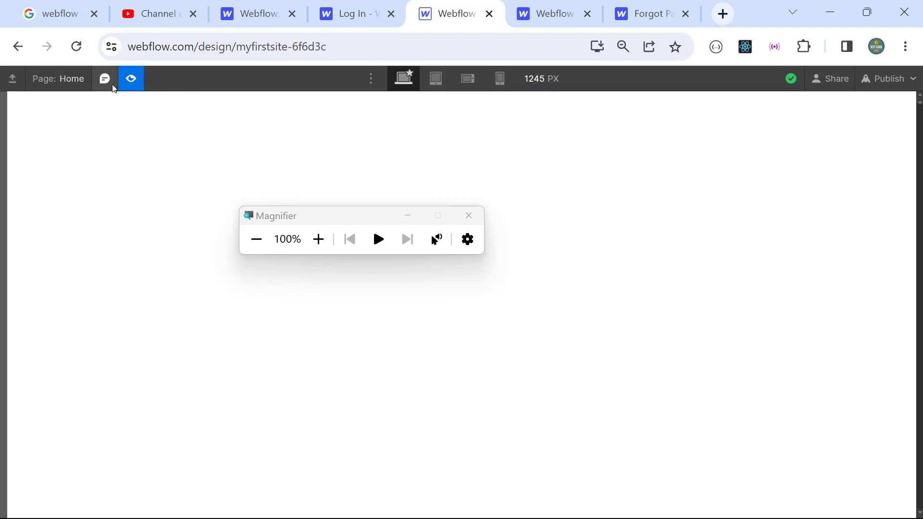
pyautogui.click(130, 80)
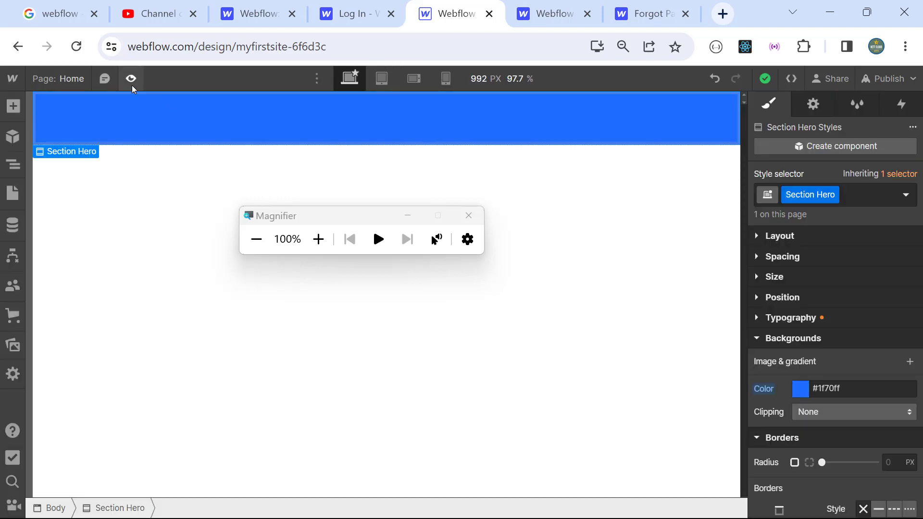
pyautogui.click(131, 78)
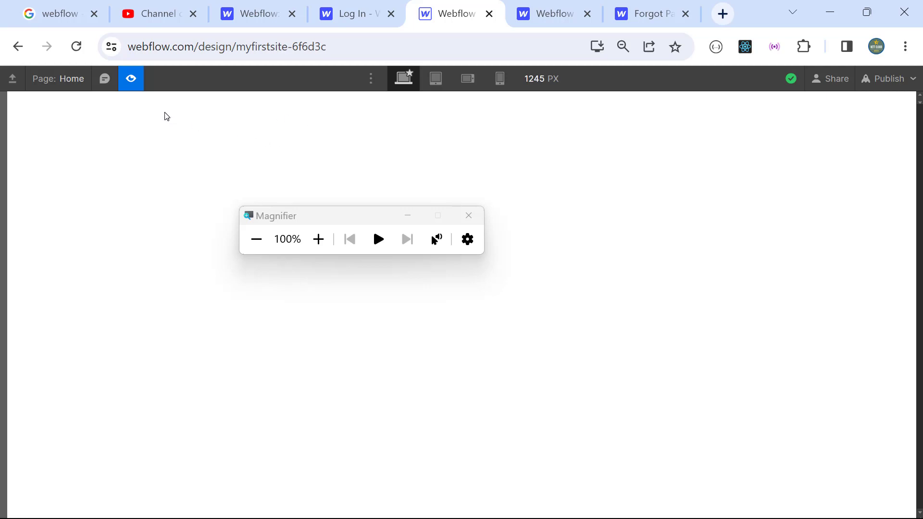
pyautogui.click(133, 81)
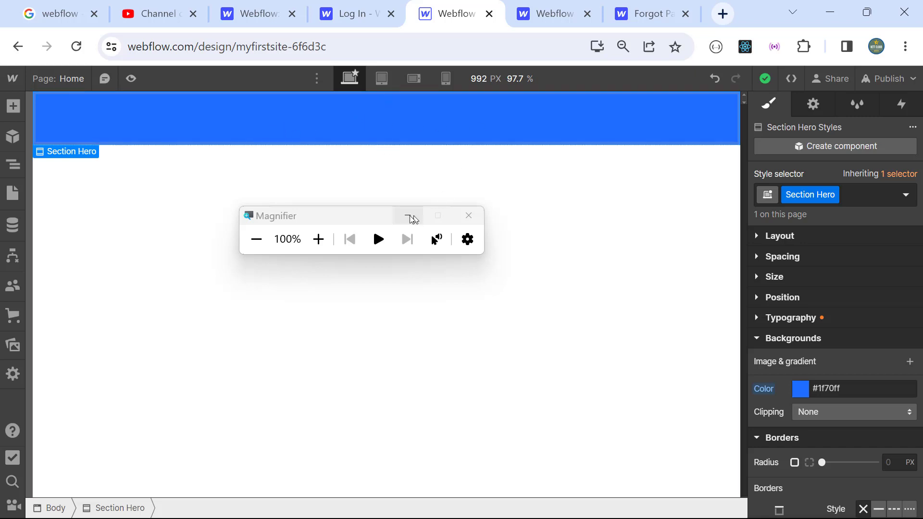
# Step: Expand Section Hero's Size settings showing Auto width and height, then preview once
pyautogui.click(319, 239)
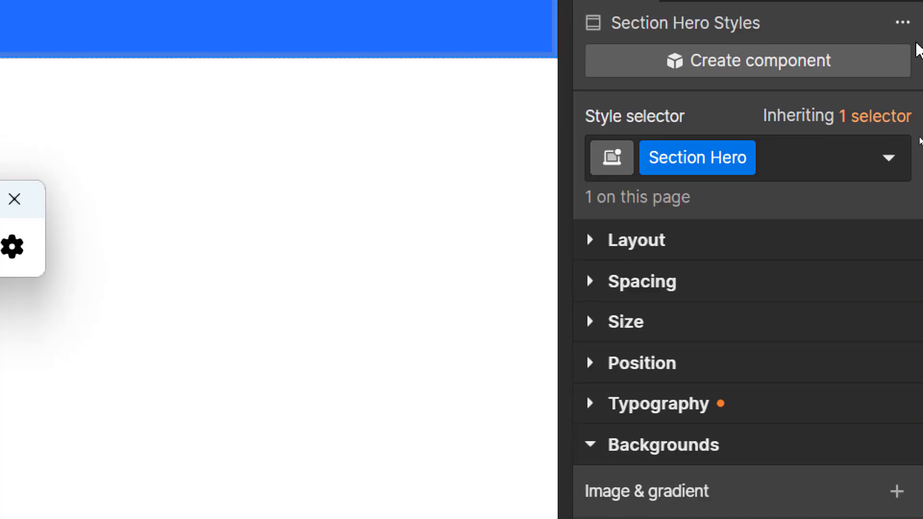
pyautogui.click(595, 321)
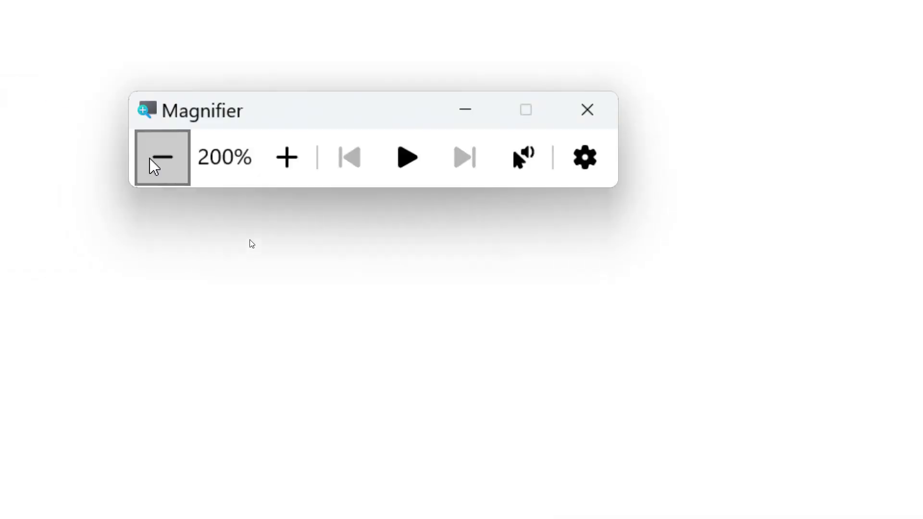
pyautogui.click(161, 159)
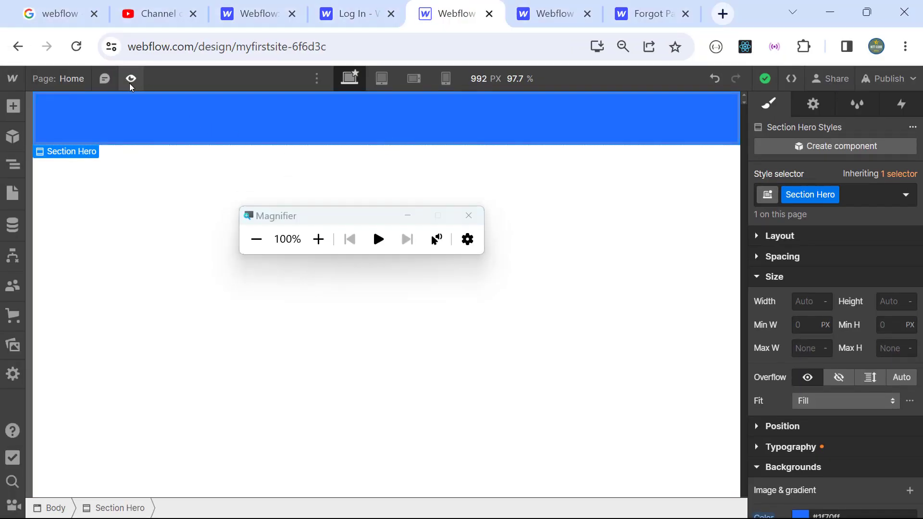
pyautogui.click(130, 82)
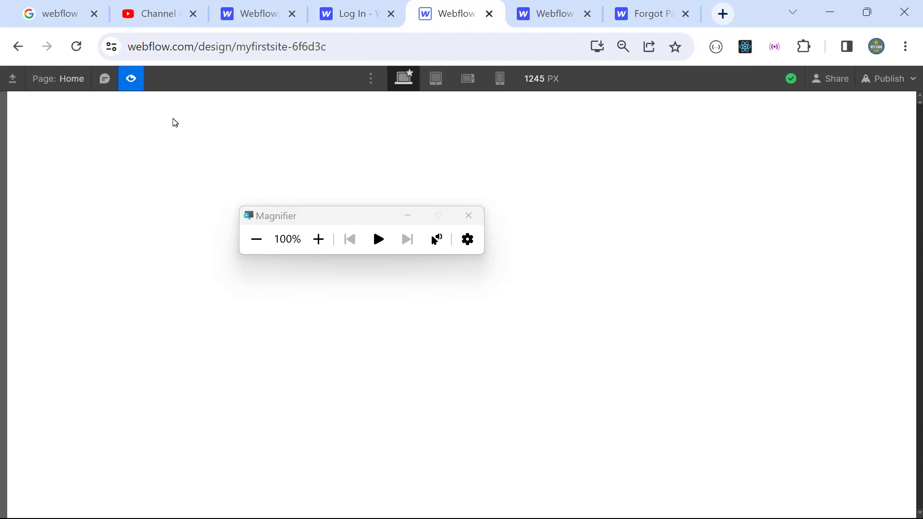
pyautogui.click(135, 83)
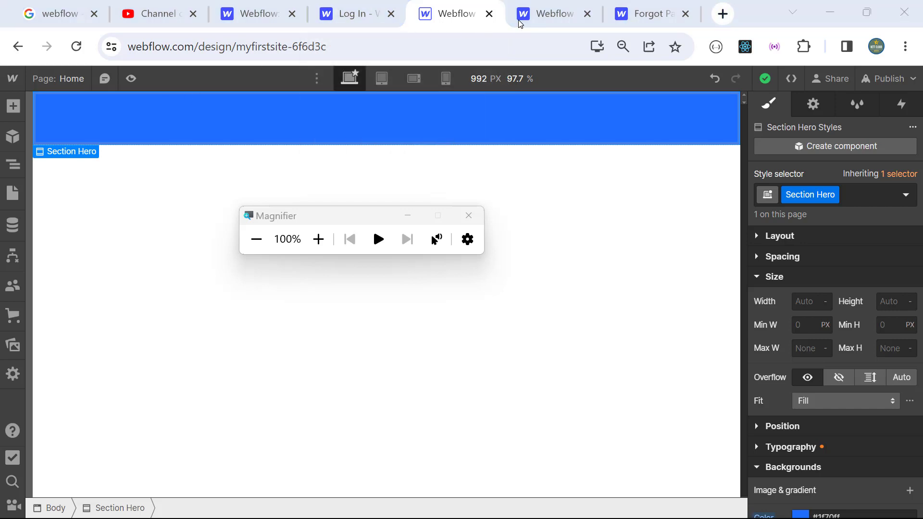
pyautogui.hotkey('alt', 'Tab')
pyautogui.moveTo(339, 222); pyautogui.dragTo(442, 77)
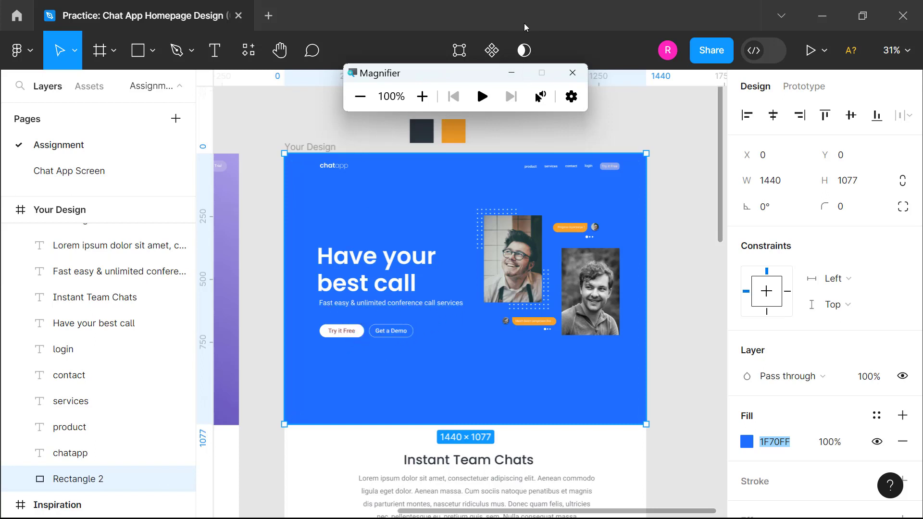
pyautogui.hotkey('alt', 'Tab')
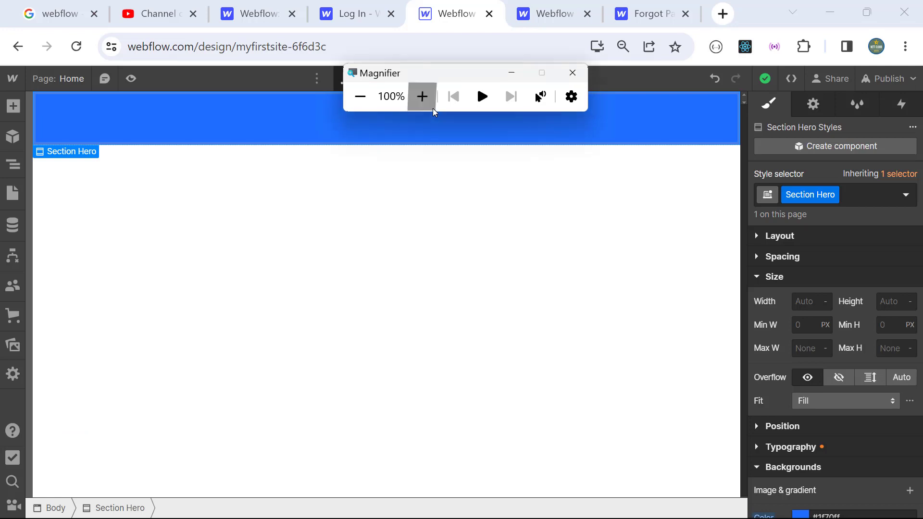
# Step: Add a Heading into the selected Section Hero from the Add panel
pyautogui.click(433, 108)
pyautogui.click(13, 164)
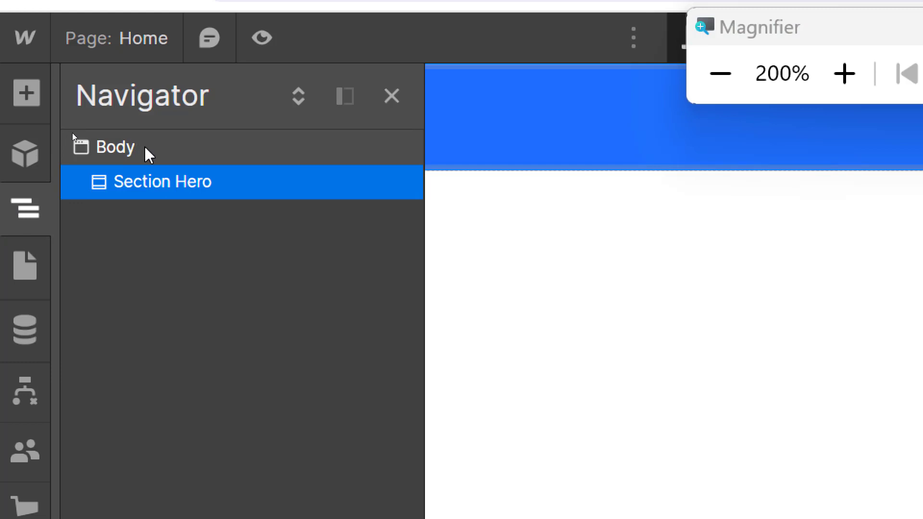
pyautogui.click(117, 153)
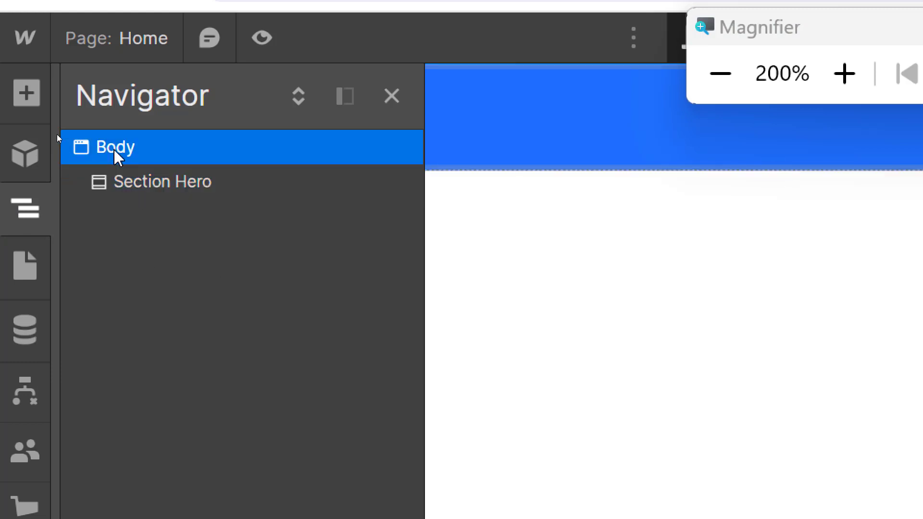
pyautogui.click(169, 188)
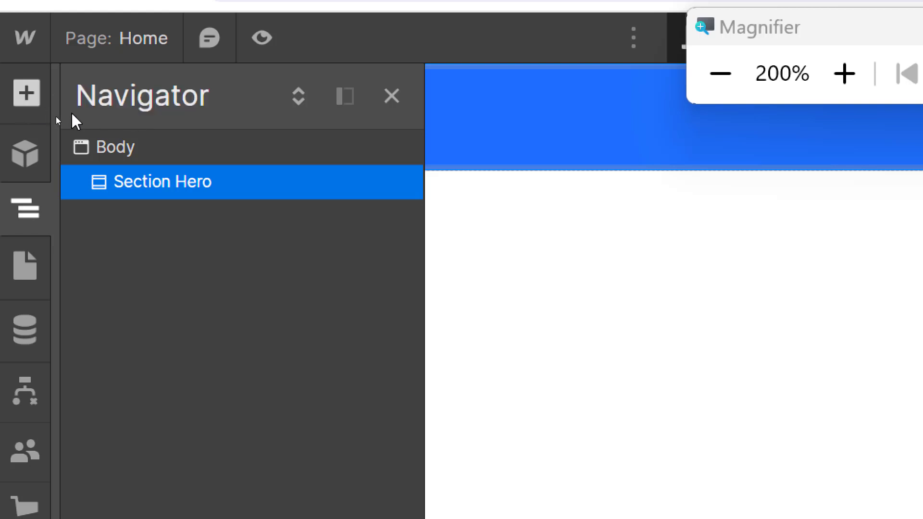
pyautogui.click(26, 94)
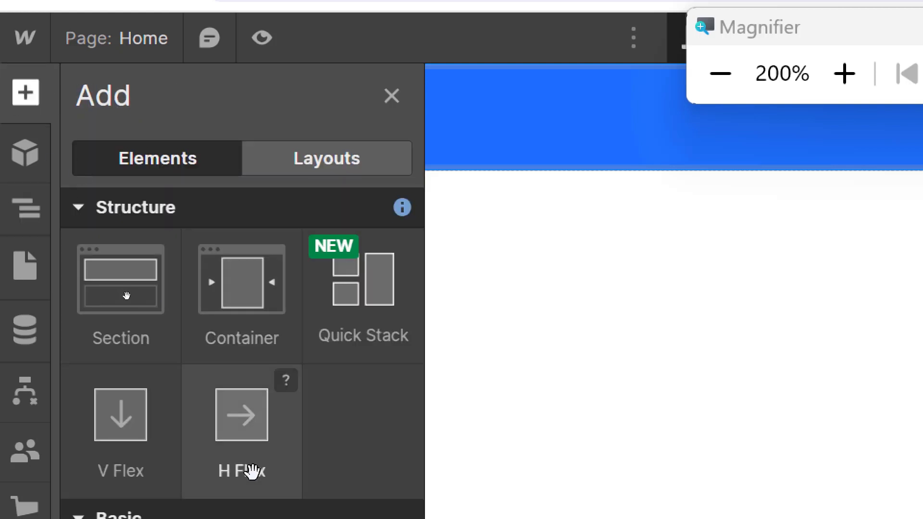
pyautogui.scroll(-8, 219, 353)
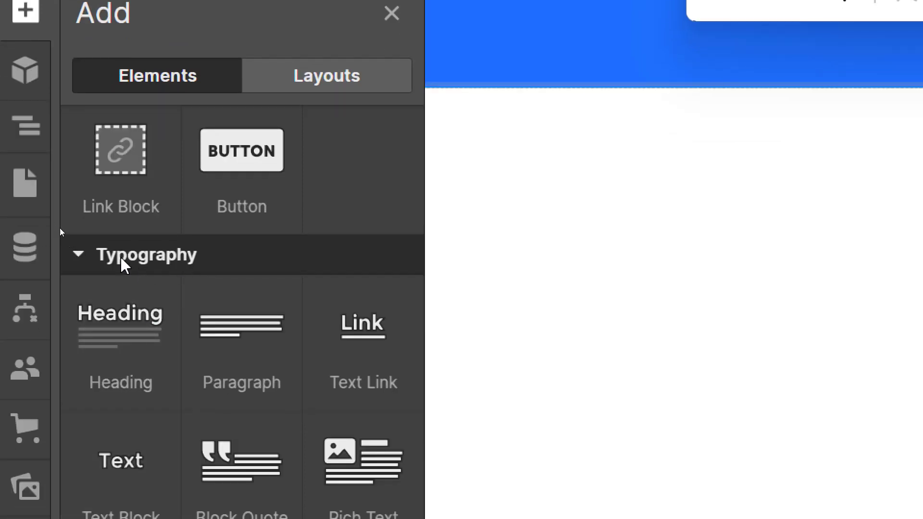
pyautogui.click(128, 330)
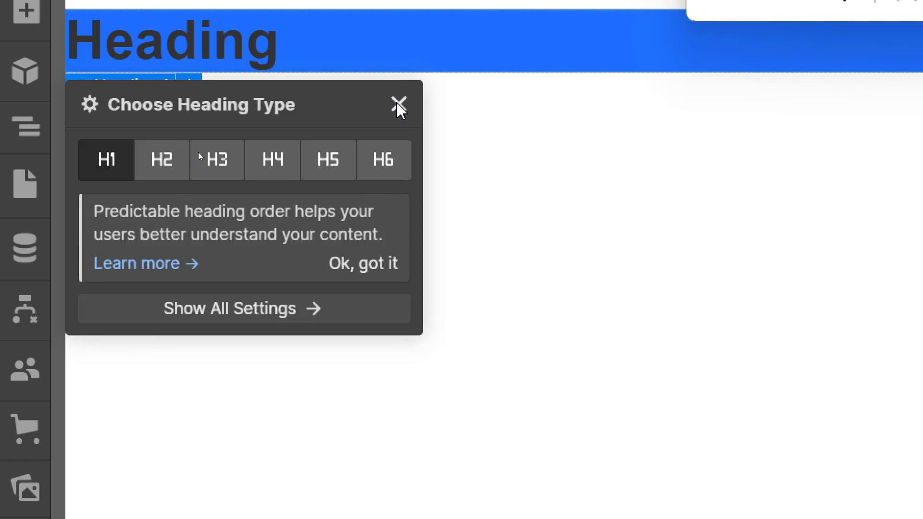
pyautogui.click(398, 104)
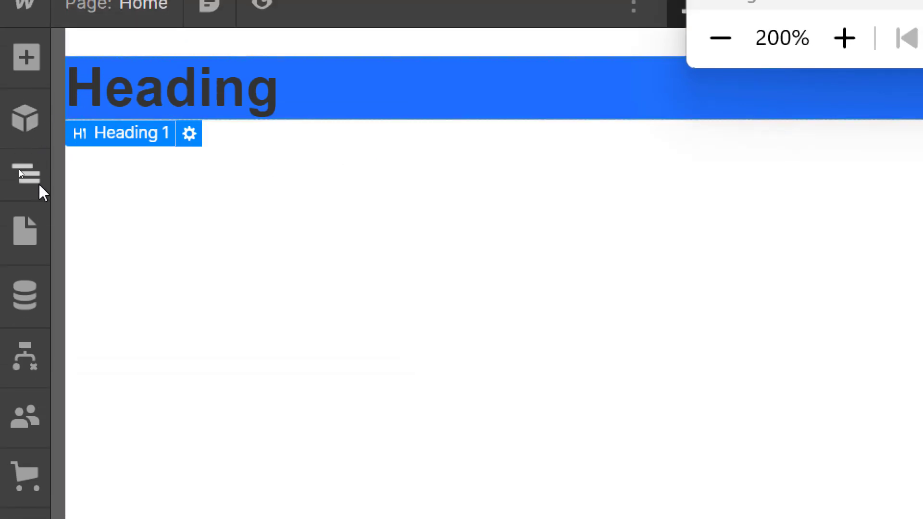
# Step: Drag a Typography Paragraph into Section Hero below Heading 1
pyautogui.click(38, 185)
pyautogui.click(79, 146)
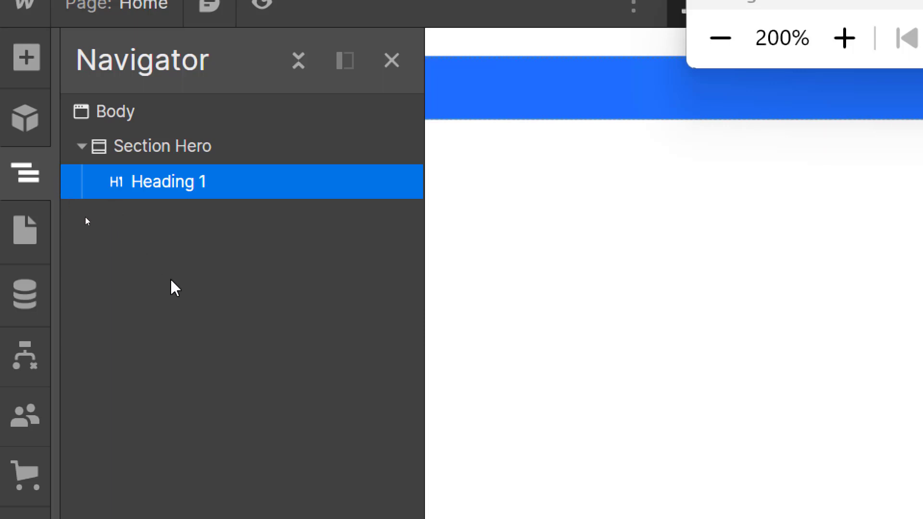
pyautogui.click(159, 149)
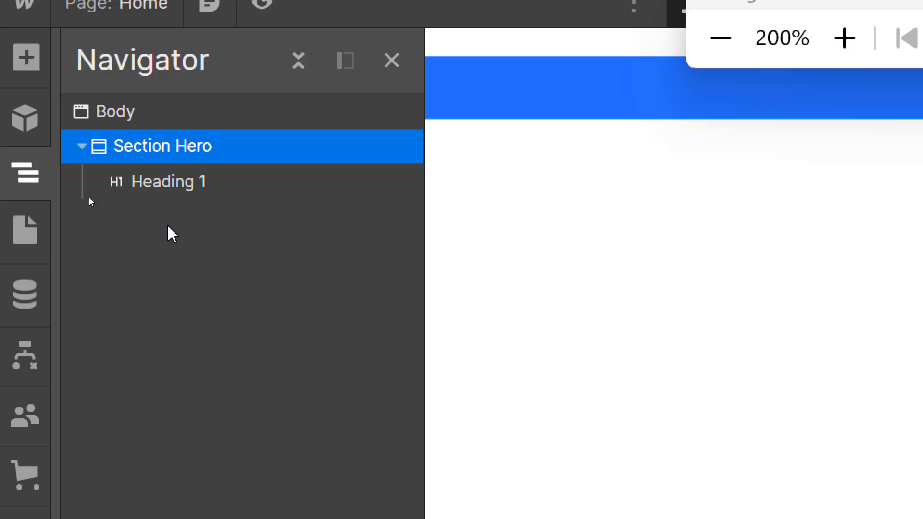
pyautogui.click(28, 54)
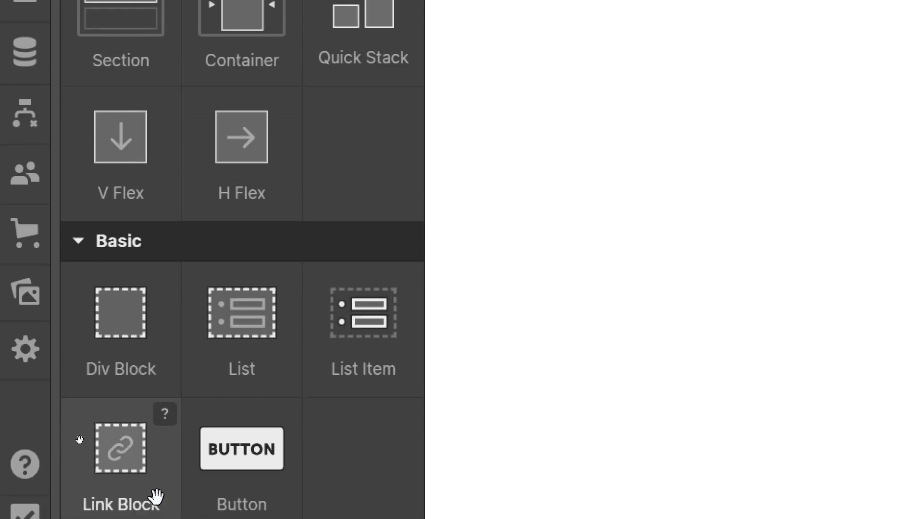
pyautogui.scroll(-5, 180, 377)
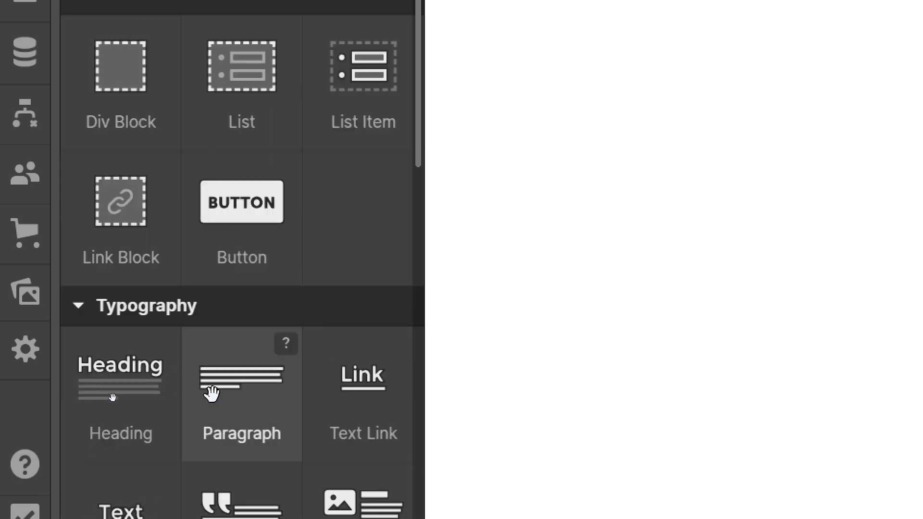
pyautogui.moveTo(236, 391); pyautogui.dragTo(67, 0)
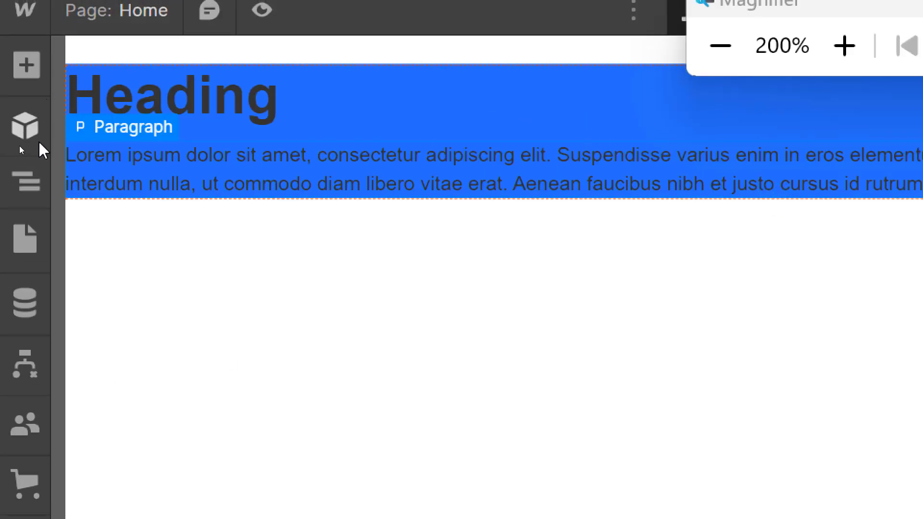
pyautogui.click(31, 178)
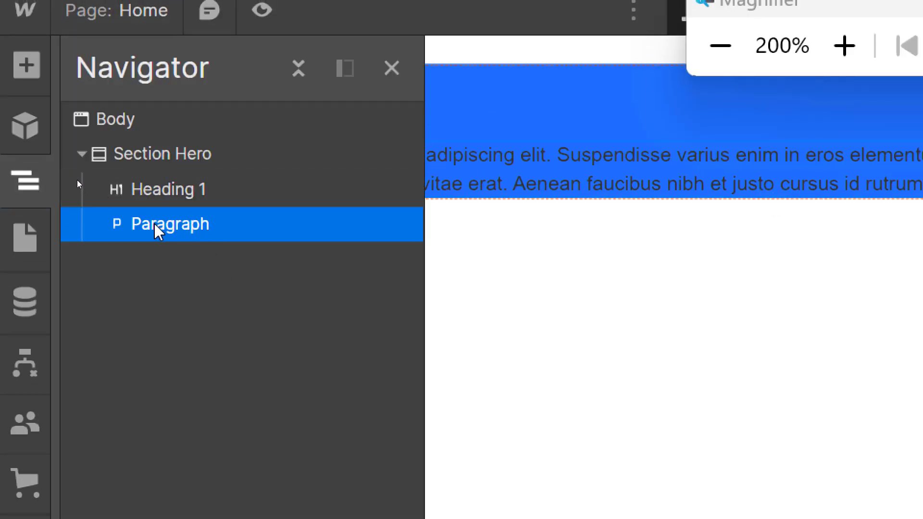
pyautogui.click(156, 163)
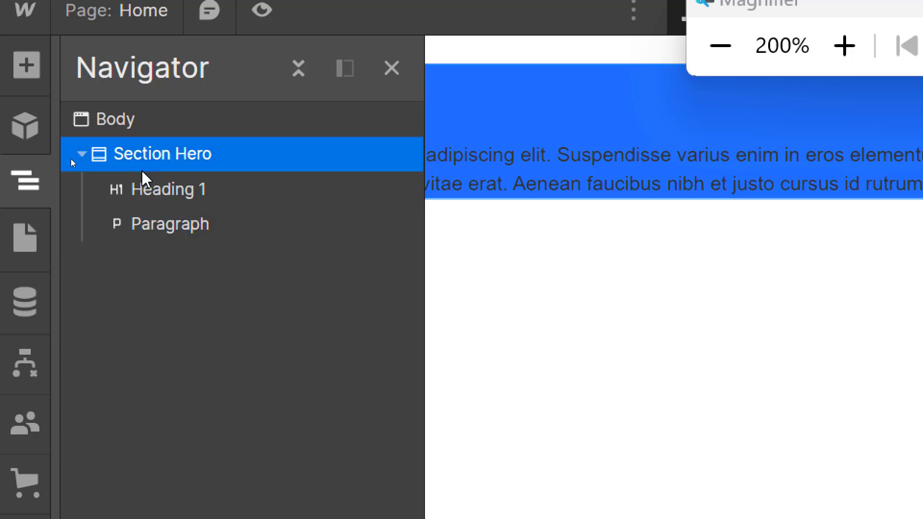
# Step: Add a Basic Button reading 'Button Text' below the Paragraph in Section Hero
pyautogui.click(24, 68)
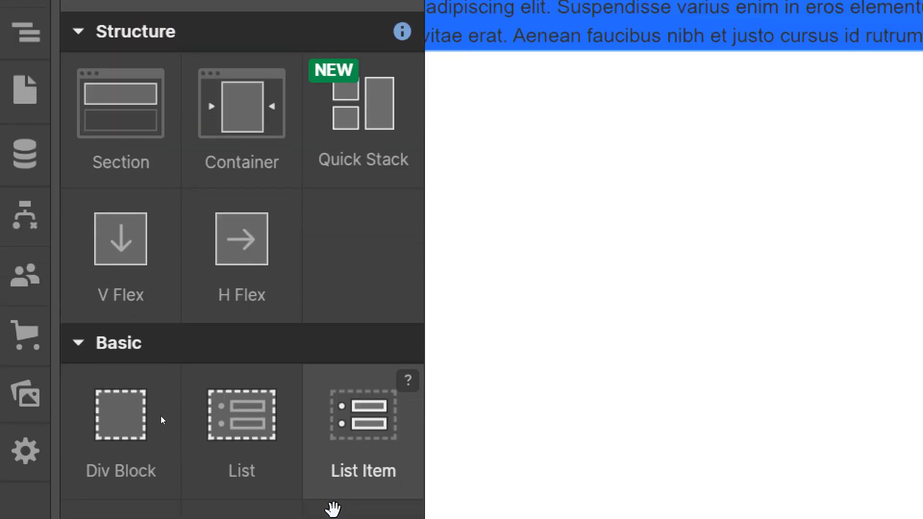
pyautogui.scroll(-3, 241, 438)
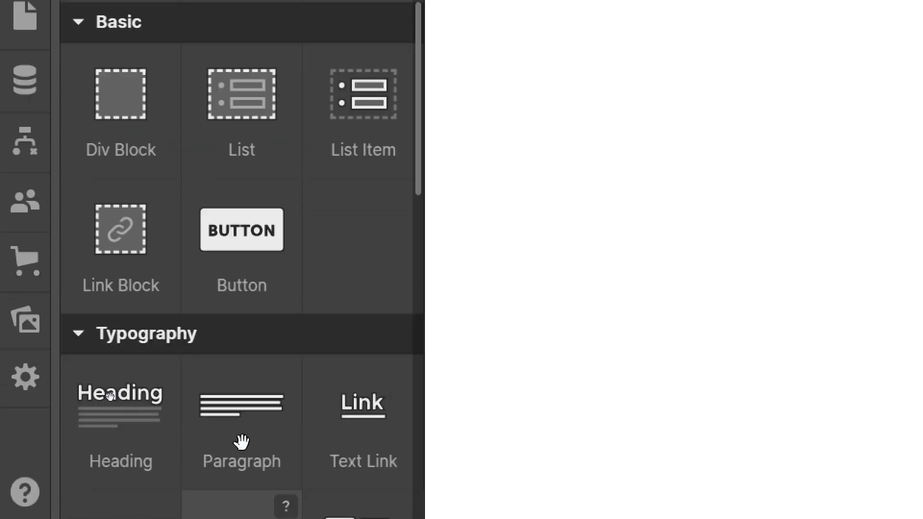
pyautogui.scroll(3, 183, 422)
pyautogui.scroll(-3, 183, 423)
pyautogui.scroll(3, 162, 383)
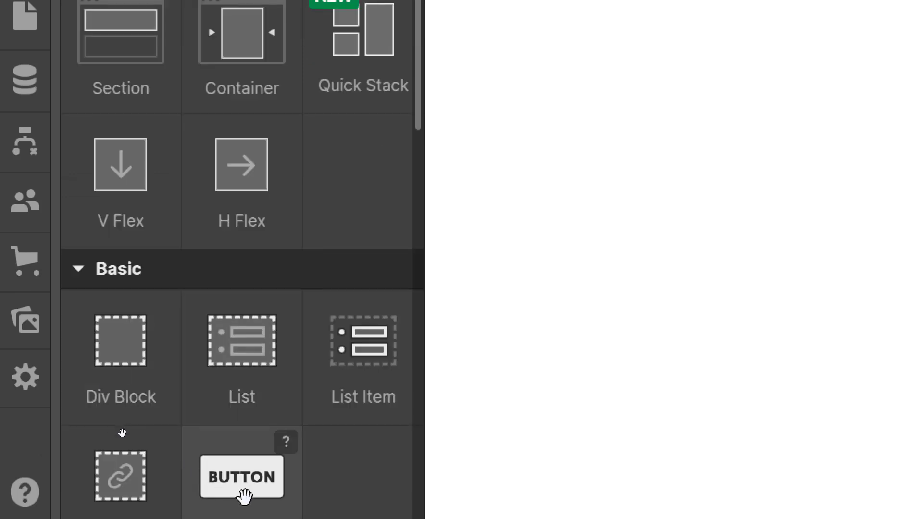
pyautogui.scroll(-3, 242, 490)
pyautogui.scroll(-3, 227, 489)
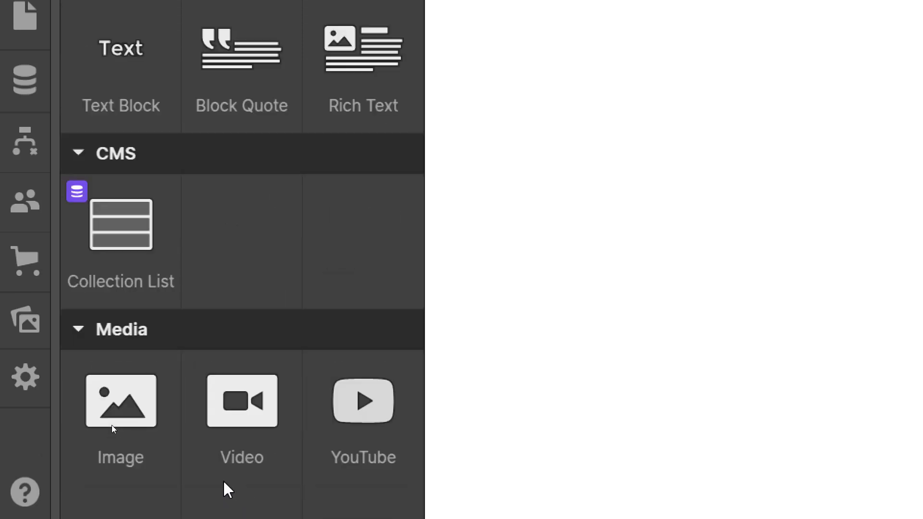
pyautogui.scroll(-9, 225, 488)
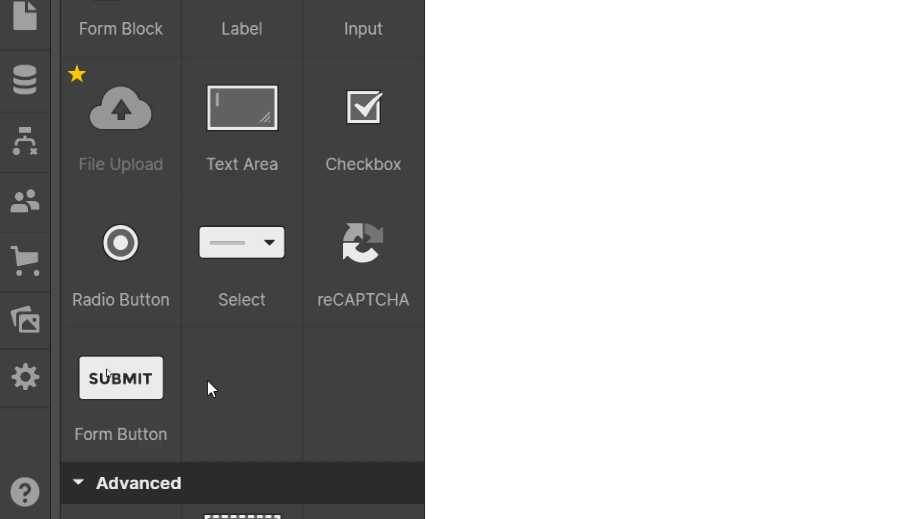
pyautogui.scroll(10, 230, 350)
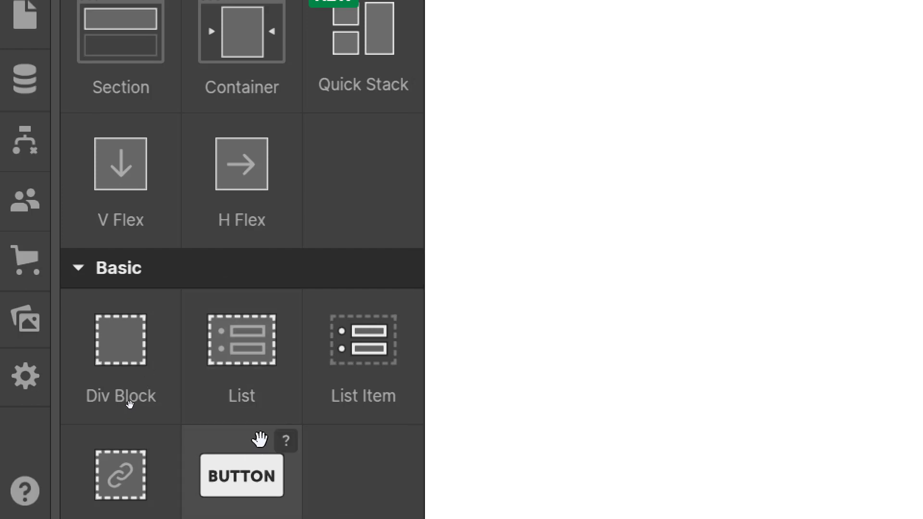
pyautogui.scroll(-2, 260, 432)
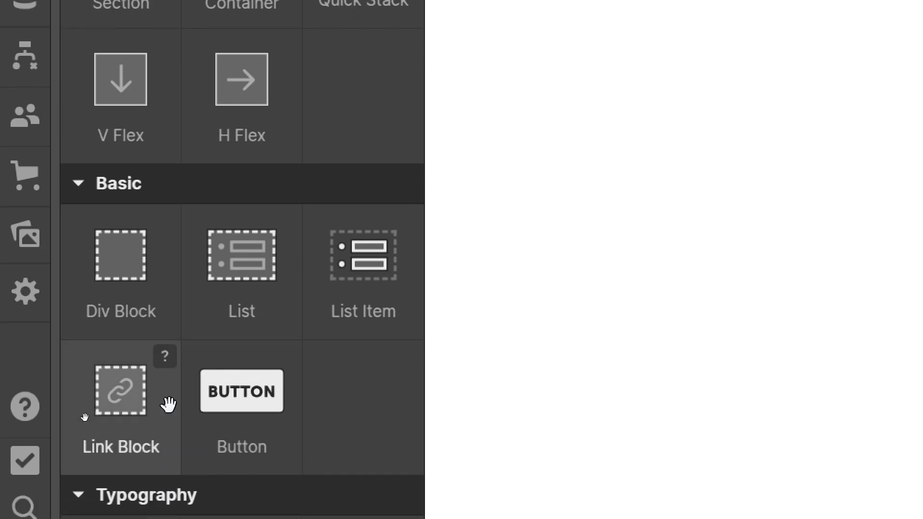
pyautogui.click(254, 415)
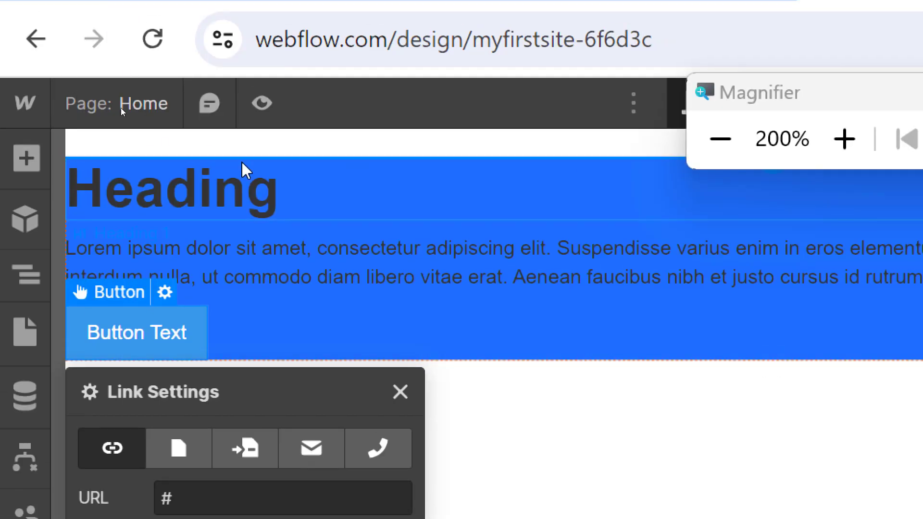
# Step: Close the Button's link settings, preview the hero full width, then switch to Figma
pyautogui.click(719, 140)
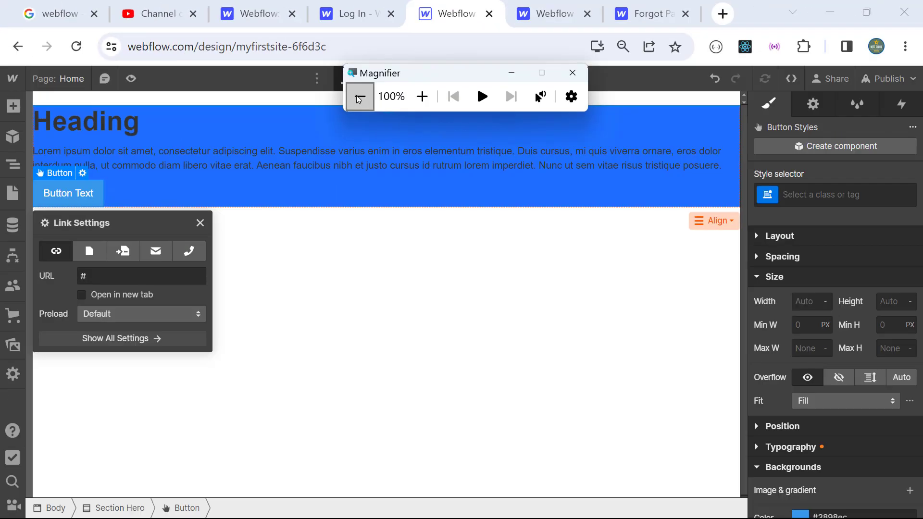
pyautogui.moveTo(421, 82); pyautogui.dragTo(389, 431)
pyautogui.click(201, 224)
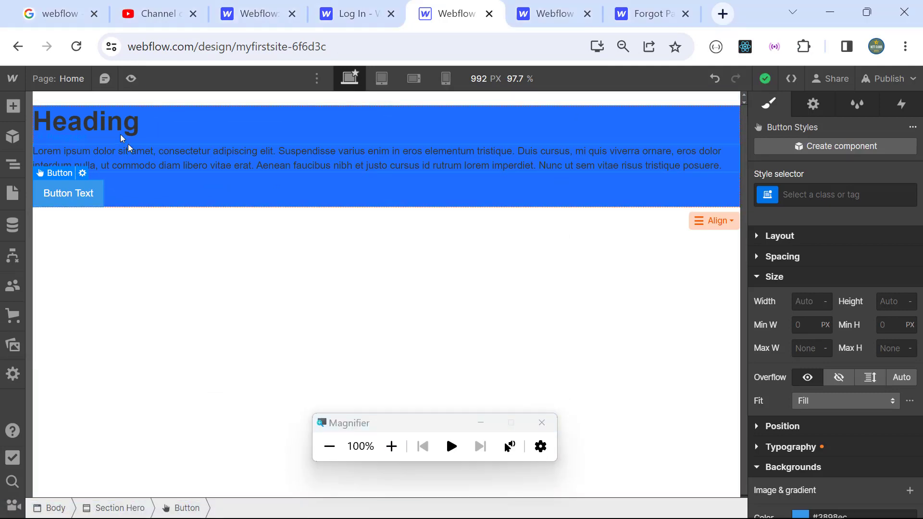
pyautogui.click(130, 78)
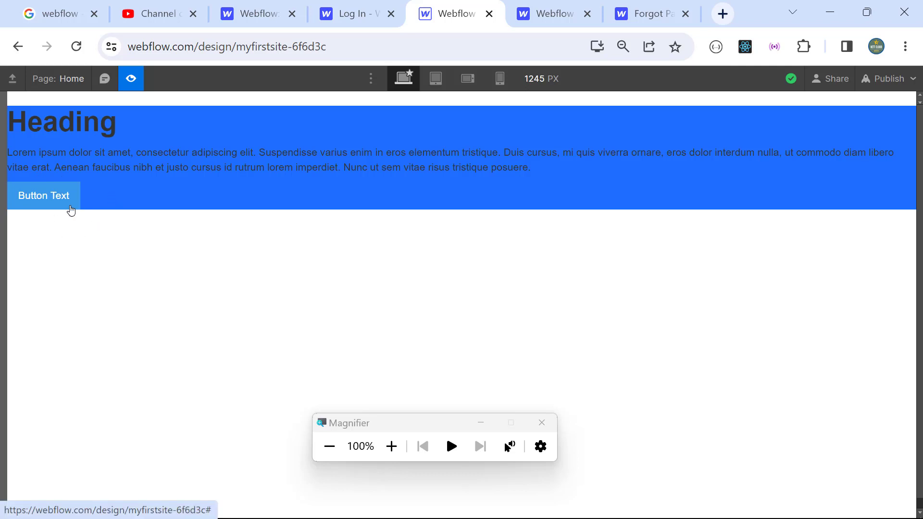
pyautogui.hotkey('alt', 'Tab')
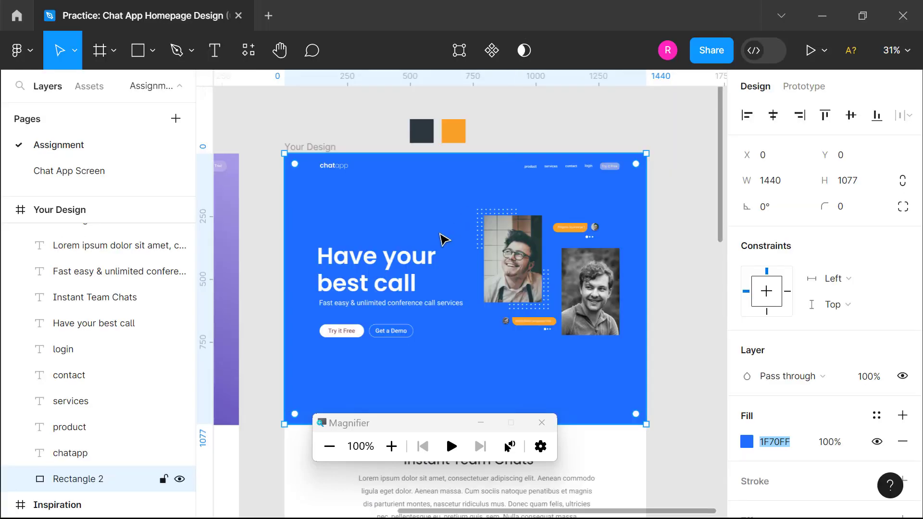
# Step: Copy the 'Have your best call' heading text from the Figma design (Poppins 92)
pyautogui.click(348, 264)
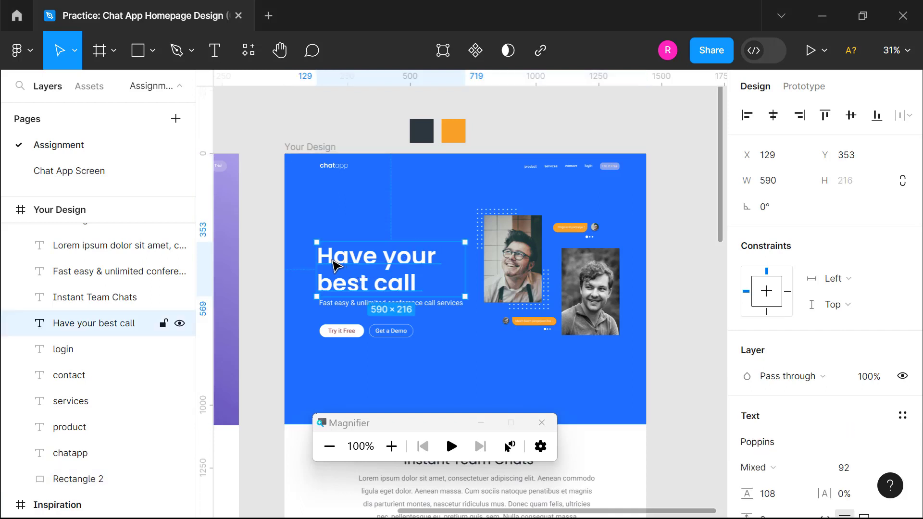
pyautogui.doubleClick(404, 281)
pyautogui.hotkey('ctrl', 'c')
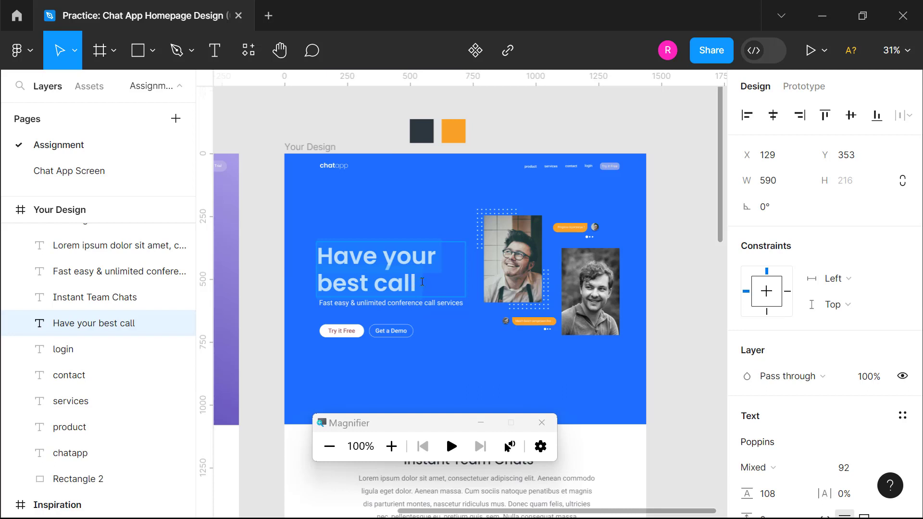
pyautogui.moveTo(422, 281); pyautogui.dragTo(332, 256)
pyautogui.hotkey('alt', 'Tab')
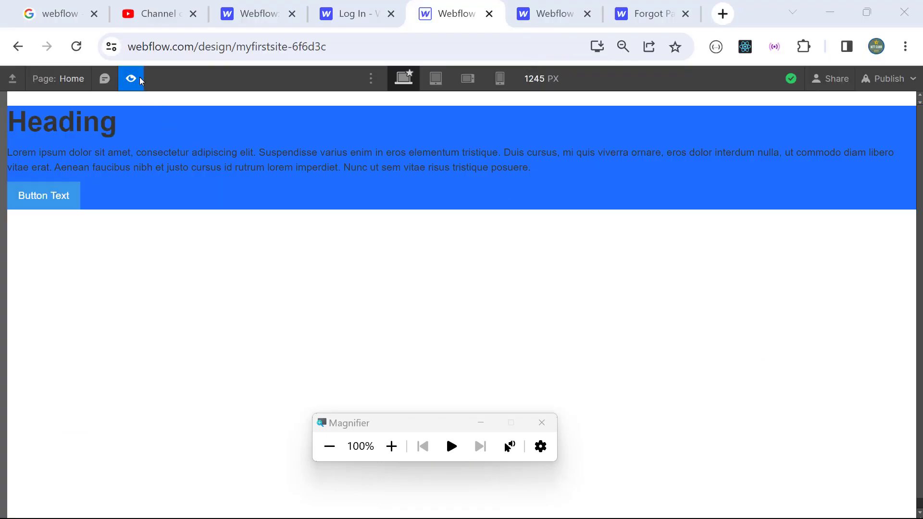
# Step: Replace the Webflow hero heading 'Heading' with the pasted text 'Have your best call'
pyautogui.click(141, 80)
pyautogui.click(118, 125)
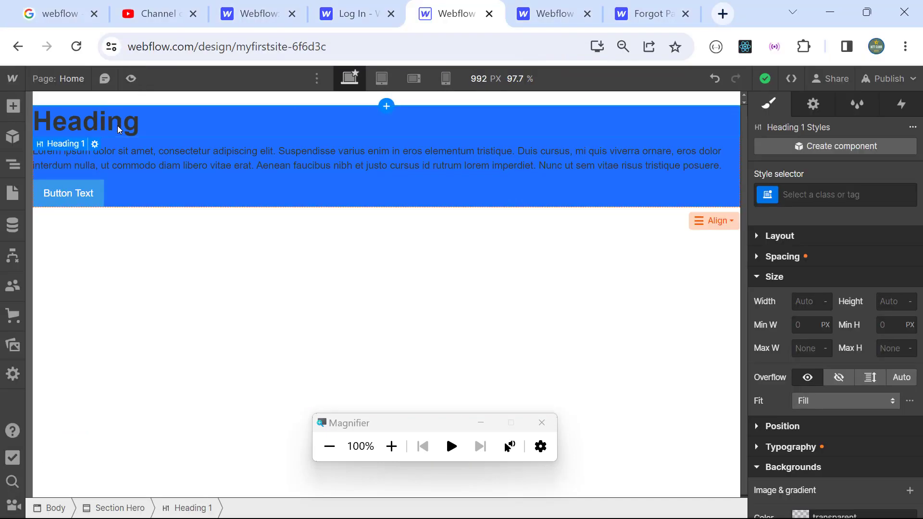
pyautogui.doubleClick(117, 126)
pyautogui.moveTo(140, 123); pyautogui.dragTo(32, 124)
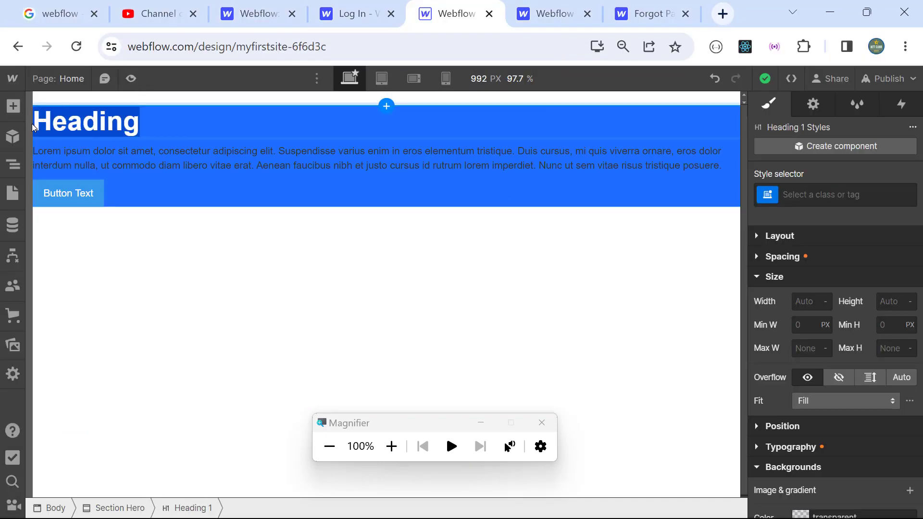
pyautogui.hotkey('ctrl', 'v')
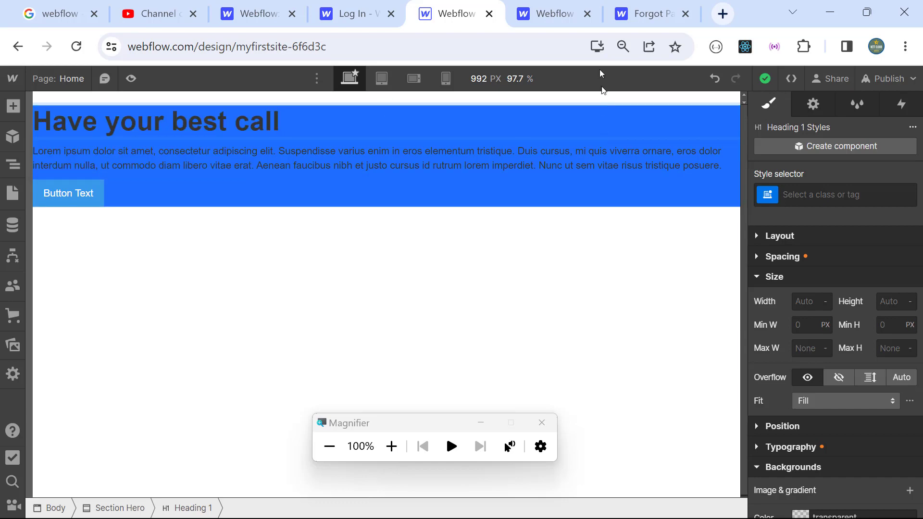
pyautogui.hotkey('alt', 'Tab')
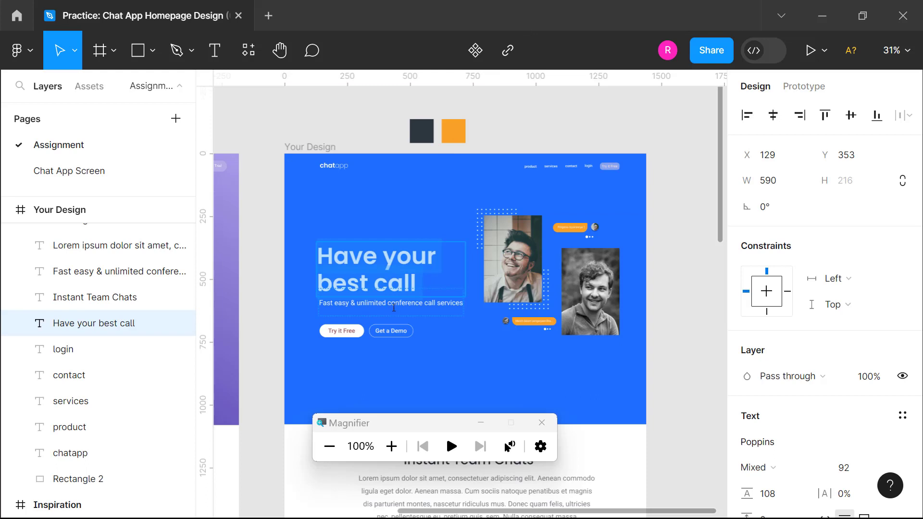
# Step: Copy the Figma subtitle 'Fast easy & unlimited conference call services' (Roboto Regular 28)
pyautogui.click(393, 308)
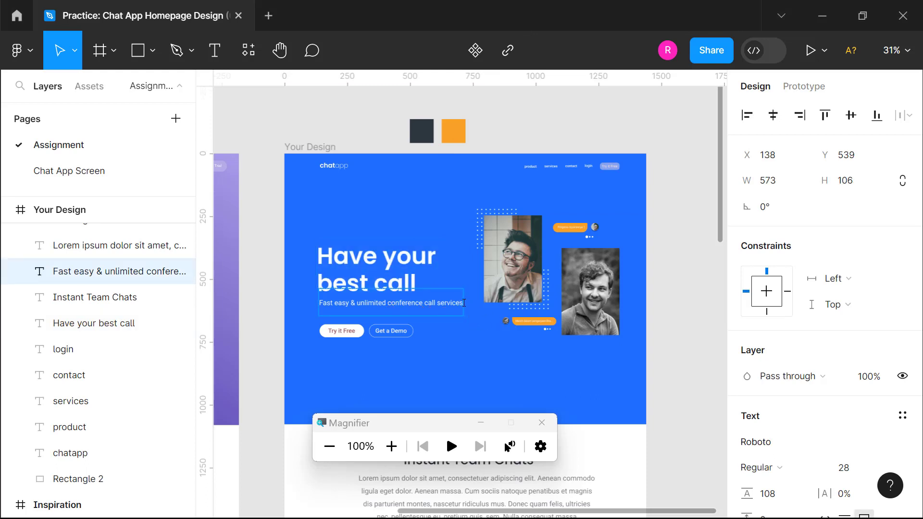
pyautogui.moveTo(462, 303); pyautogui.dragTo(357, 303)
pyautogui.hotkey('alt', 'Tab')
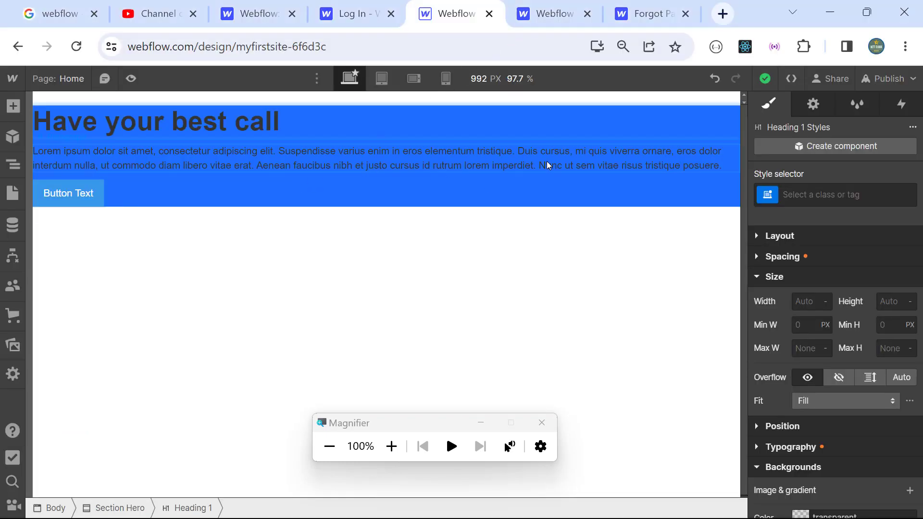
# Step: Paste 'Fast easy & unlimited conference call service' over the hero paragraph's lorem ipsum text
pyautogui.click(546, 161)
pyautogui.doubleClick(712, 166)
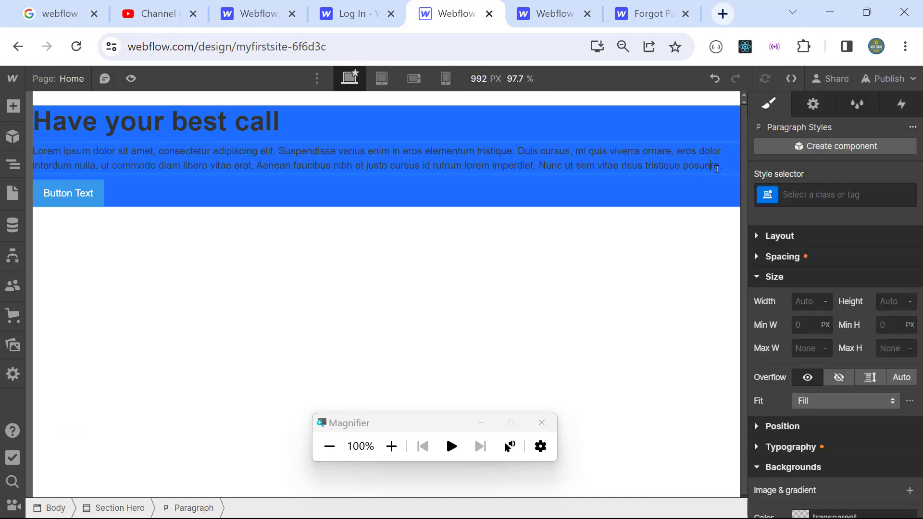
pyautogui.moveTo(727, 169); pyautogui.dragTo(1, 159)
pyautogui.write('Fast easy & unlimited conference call service')
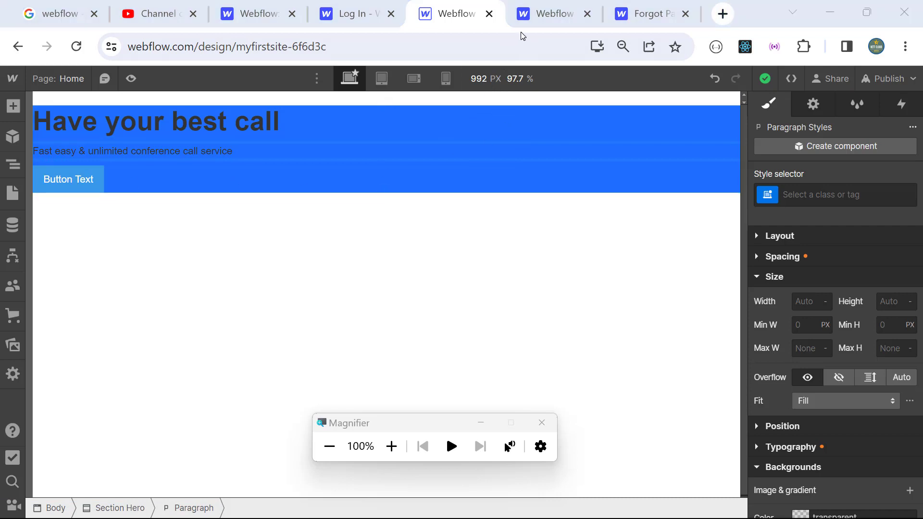
pyautogui.hotkey('alt', 'Tab')
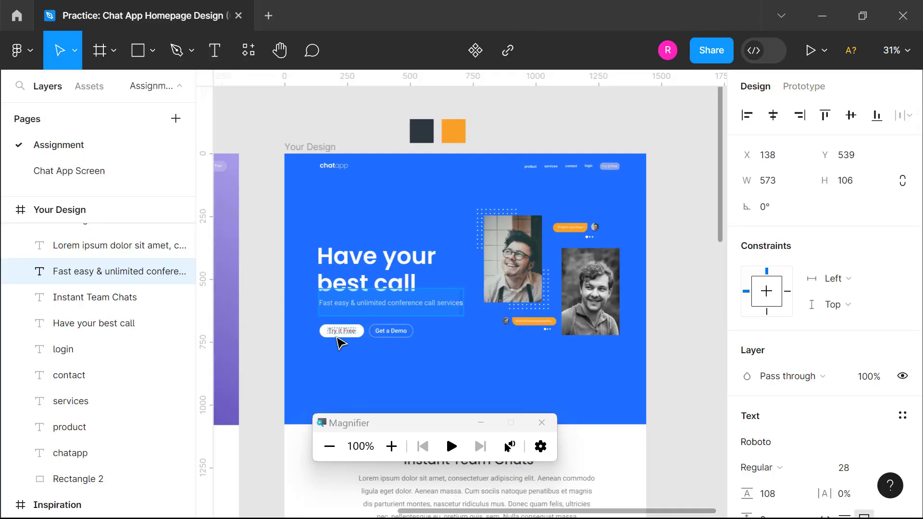
pyautogui.hotkey('alt', 'Tab')
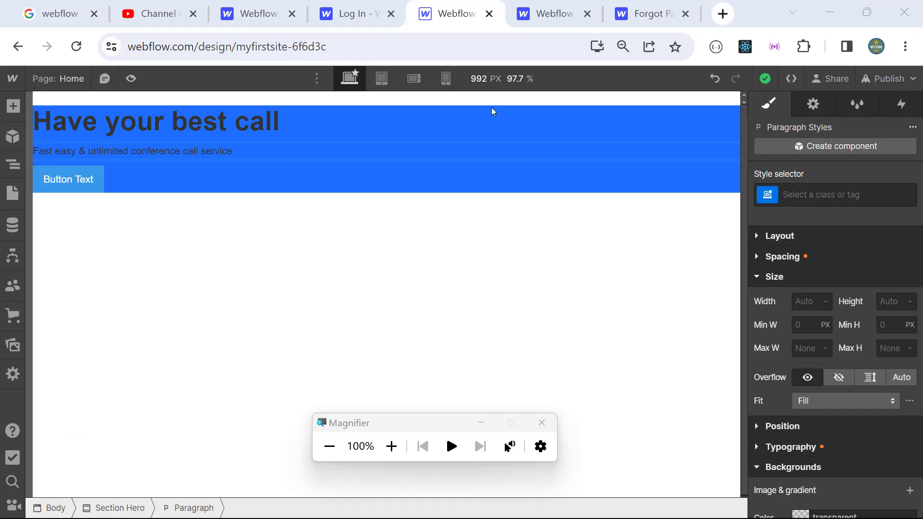
# Step: Change the hero button label from 'Button Text' to 'Try It Free'
pyautogui.click(391, 446)
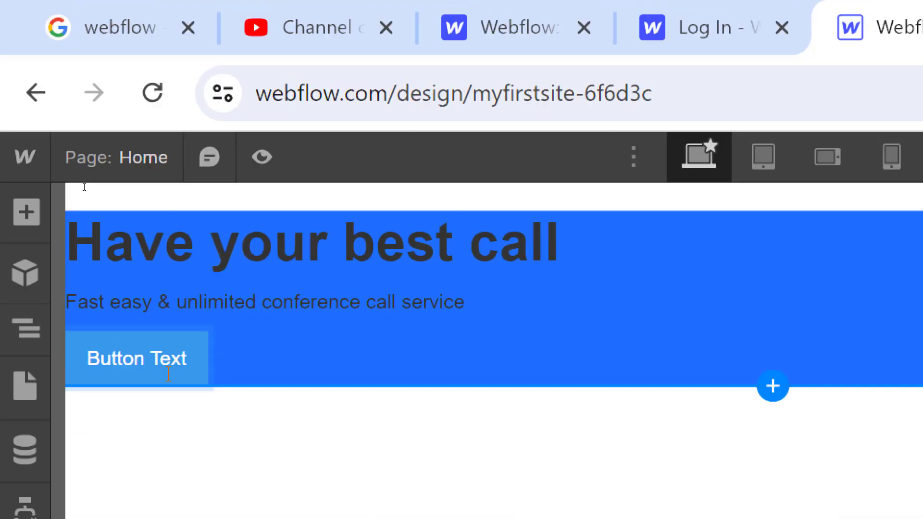
pyautogui.click(170, 370)
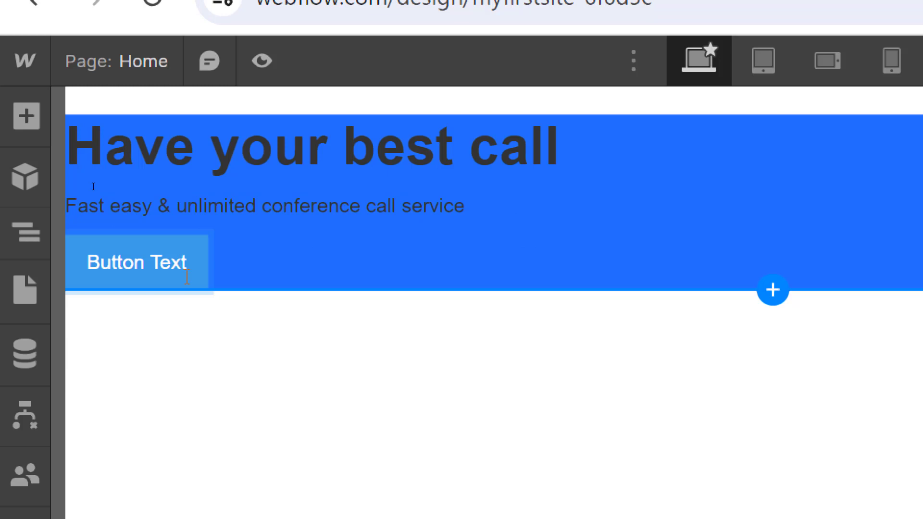
pyautogui.click(187, 371)
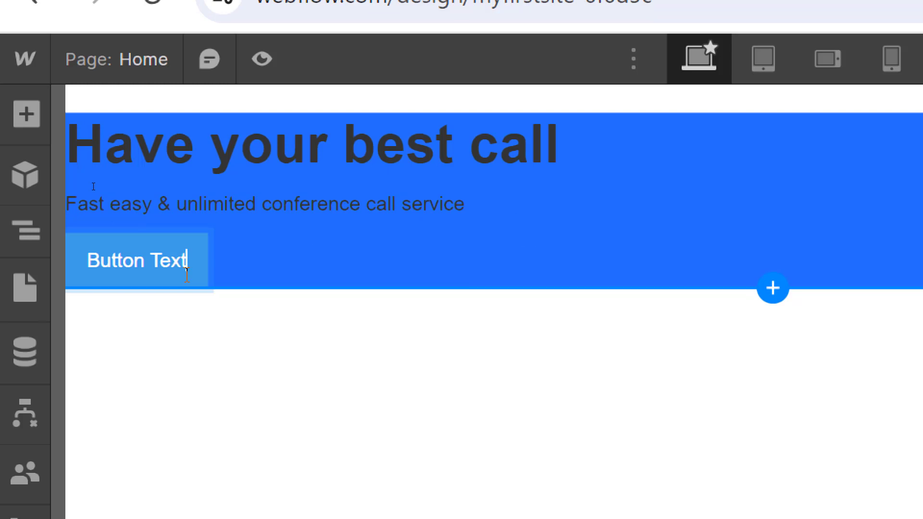
pyautogui.press('BackSpace')
pyautogui.press('BackSpace')
pyautogui.press('BackSpace')
pyautogui.press('BackSpace')
pyautogui.press('BackSpace')
pyautogui.press('BackSpace')
pyautogui.press('BackSpace')
pyautogui.press('BackSpace')
pyautogui.press('BackSpace')
pyautogui.press('BackSpace')
pyautogui.press('BackSpace')
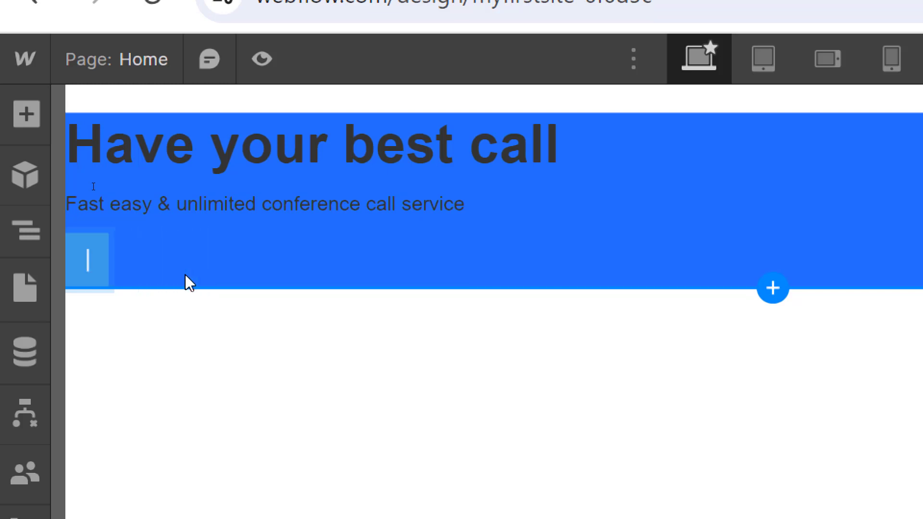
pyautogui.write('Try It')
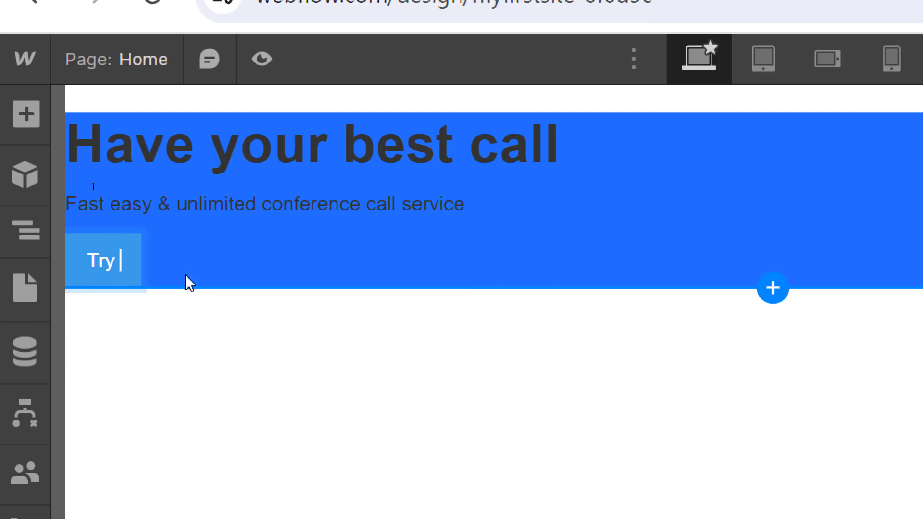
pyautogui.write(' Free')
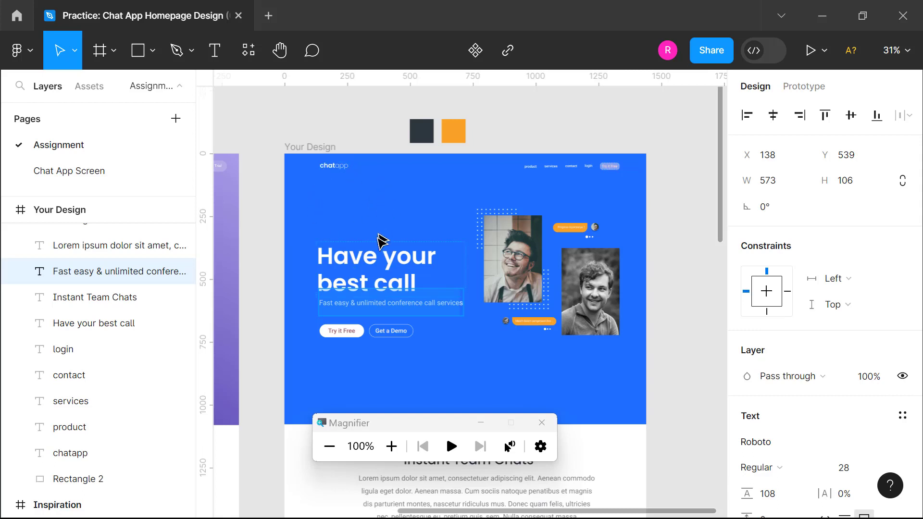
# Step: Measure the Figma headline: 590 × 216, sitting 129 from the left and 353 from the top
pyautogui.click(374, 257)
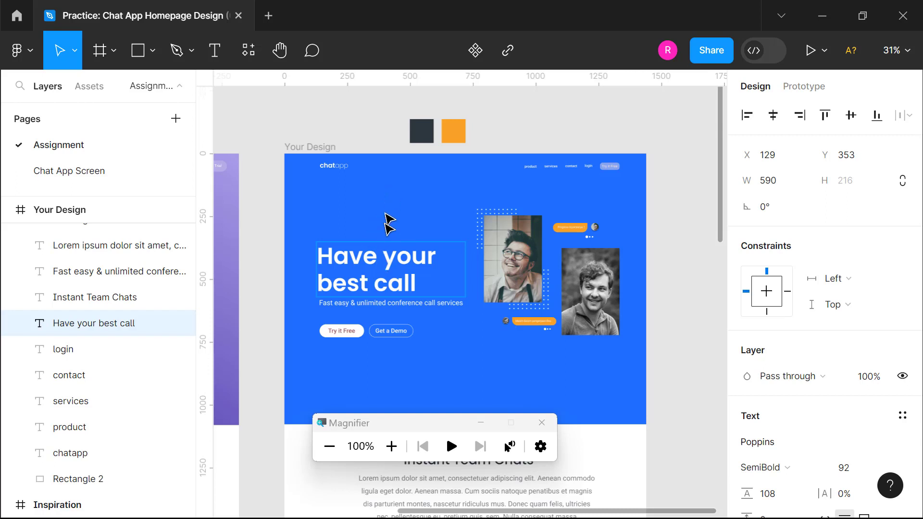
pyautogui.click(401, 270)
pyautogui.click(375, 299)
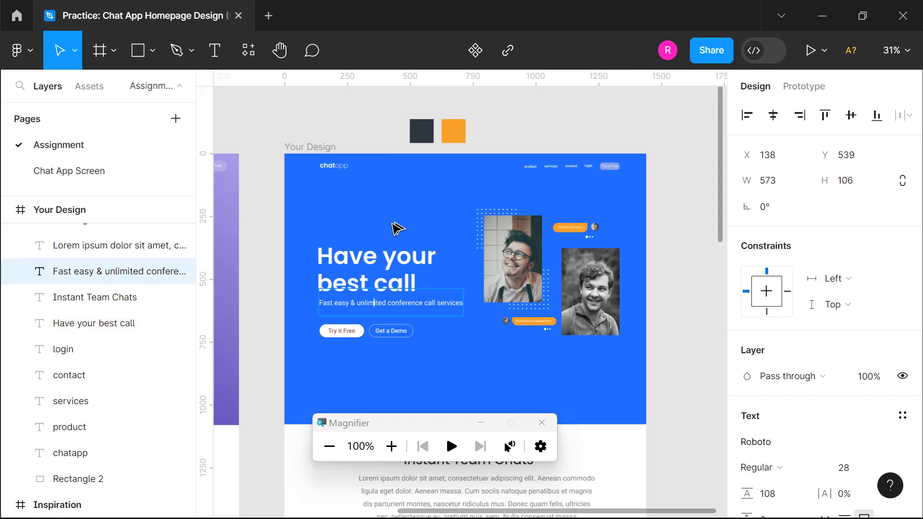
pyautogui.click(392, 261)
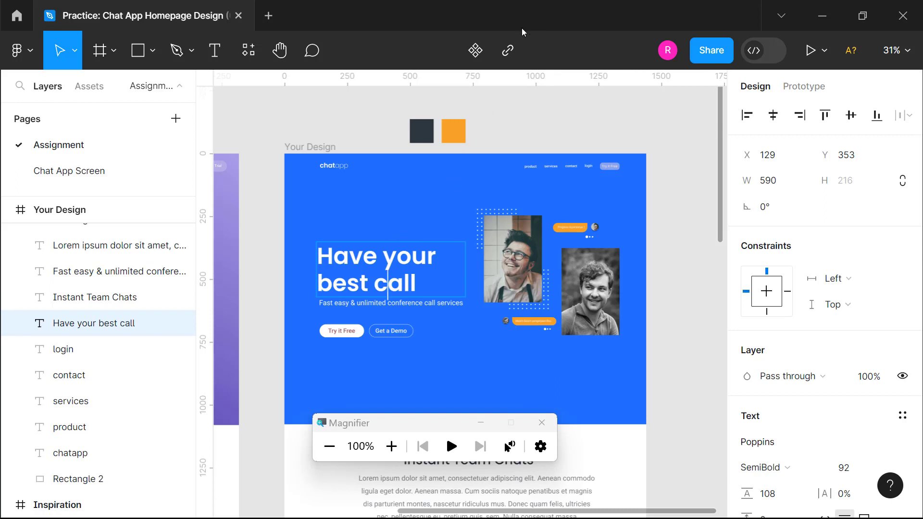
pyautogui.press('Escape')
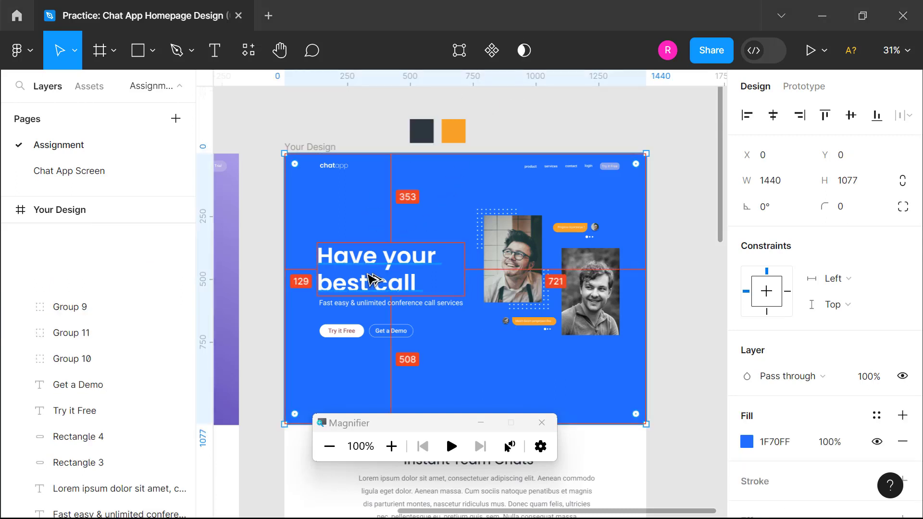
pyautogui.click(391, 446)
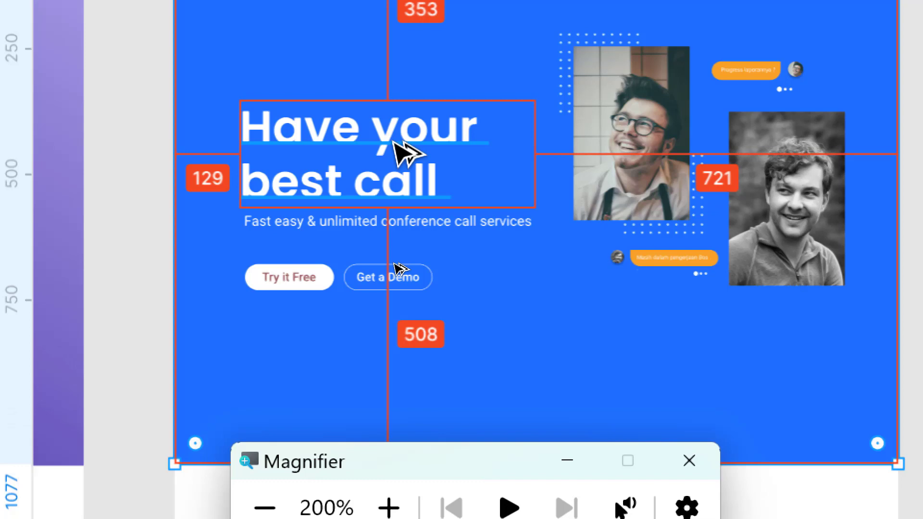
pyautogui.click(422, 145)
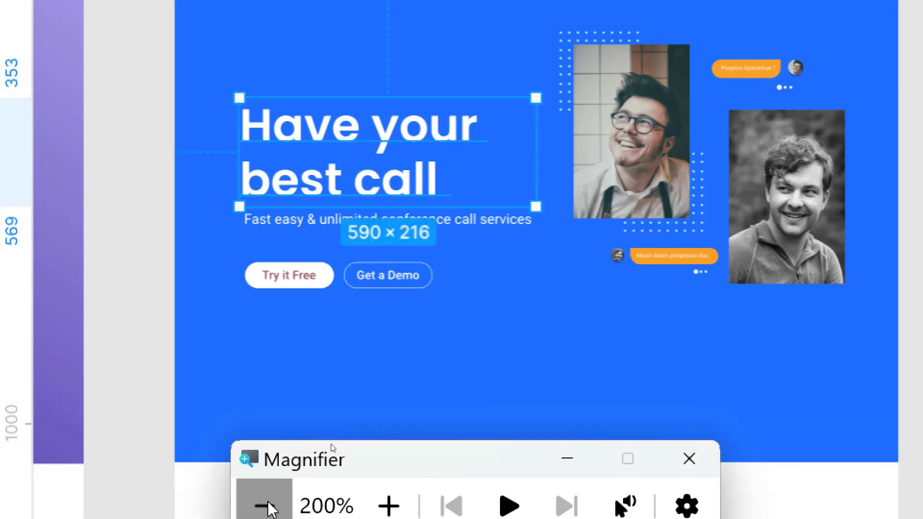
pyautogui.click(263, 507)
pyautogui.hotkey('alt', 'Tab')
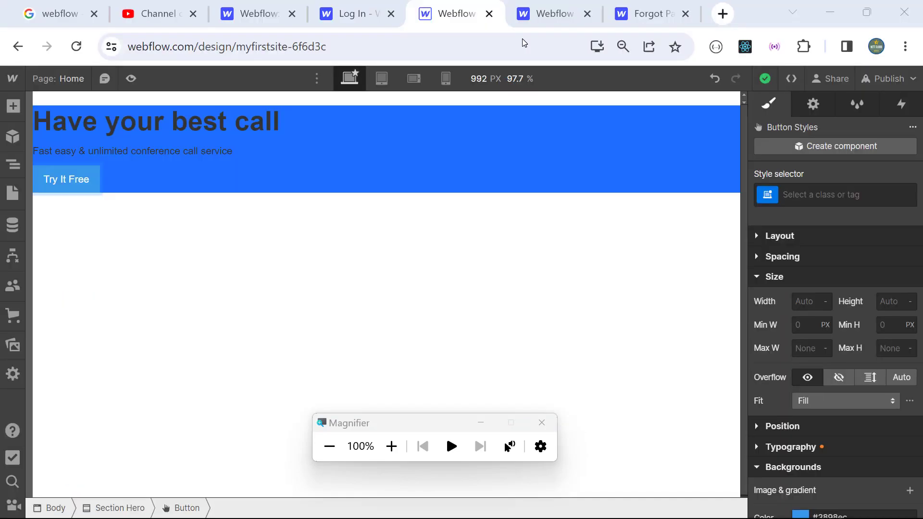
# Step: Review the Webflow hero with its Try It Free button, then compare against the Figma mockup
pyautogui.click(391, 446)
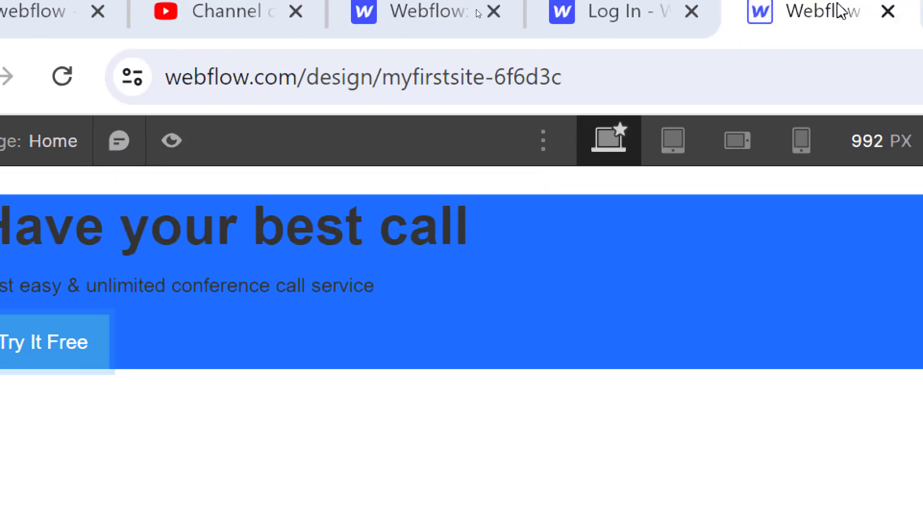
pyautogui.press('super+minus')
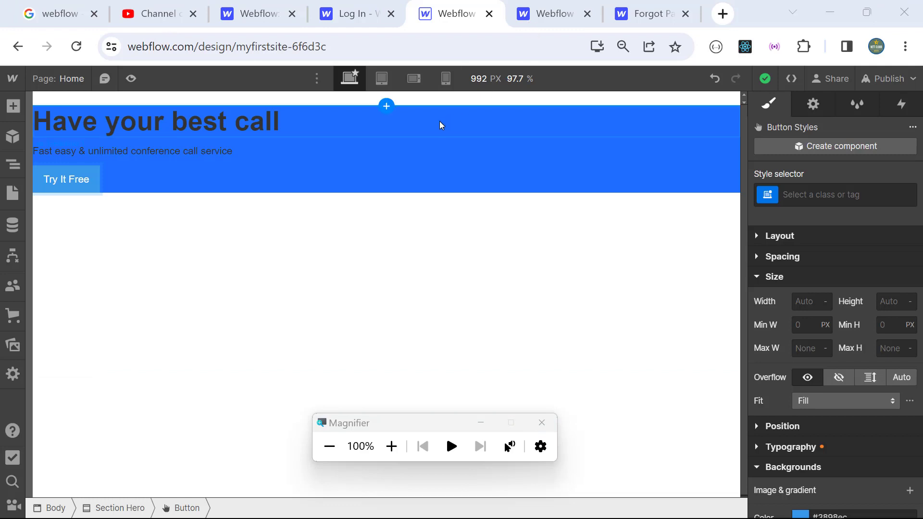
pyautogui.hotkey('alt', 'Tab')
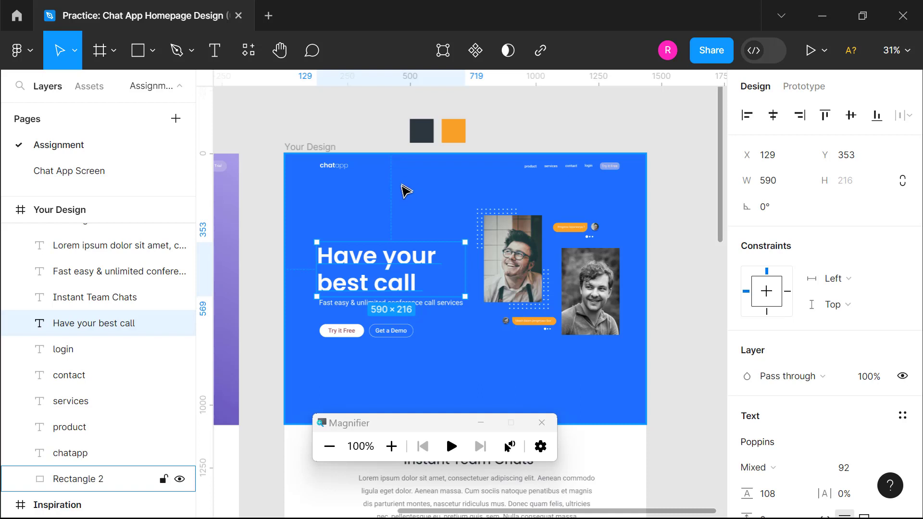
# Step: Check the blue background rectangle and the headline's 590×216 box at 353 from the top
pyautogui.click(383, 225)
pyautogui.click(383, 273)
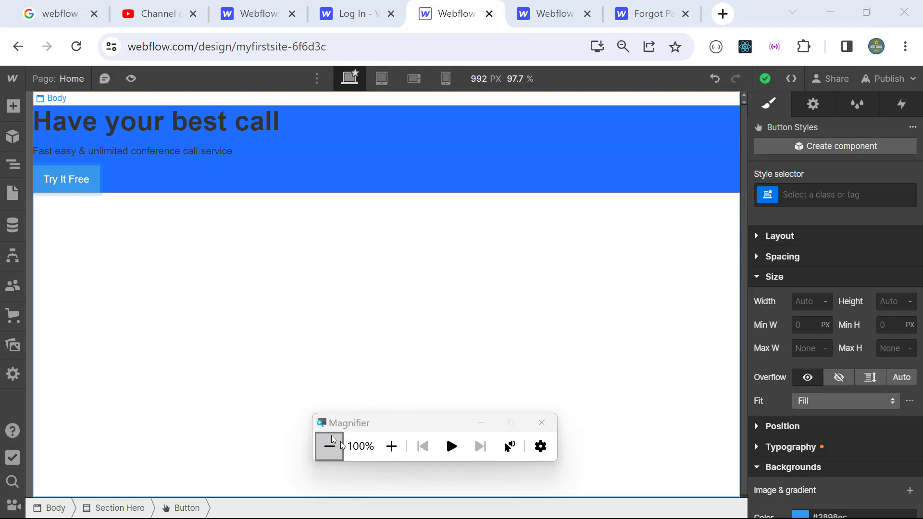
# Step: Select Section Hero in the Navigator to bring up its style settings
pyautogui.click(19, 164)
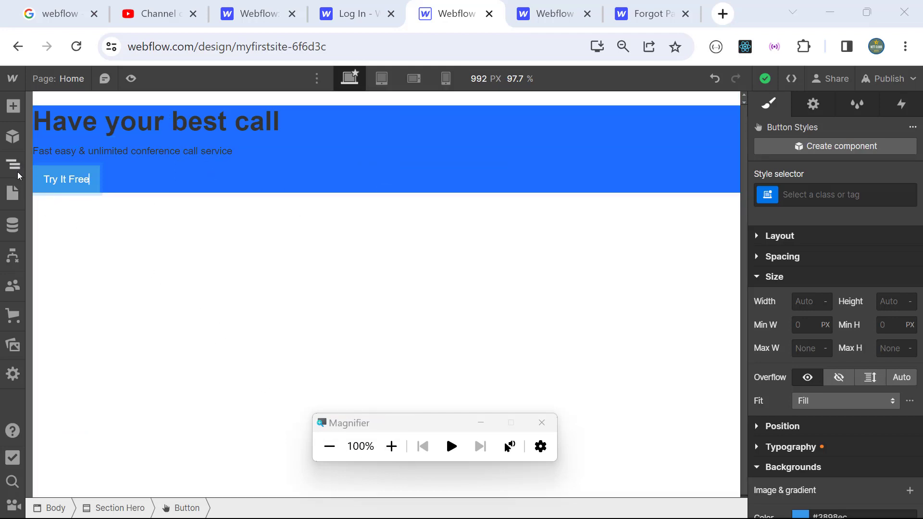
pyautogui.click(89, 151)
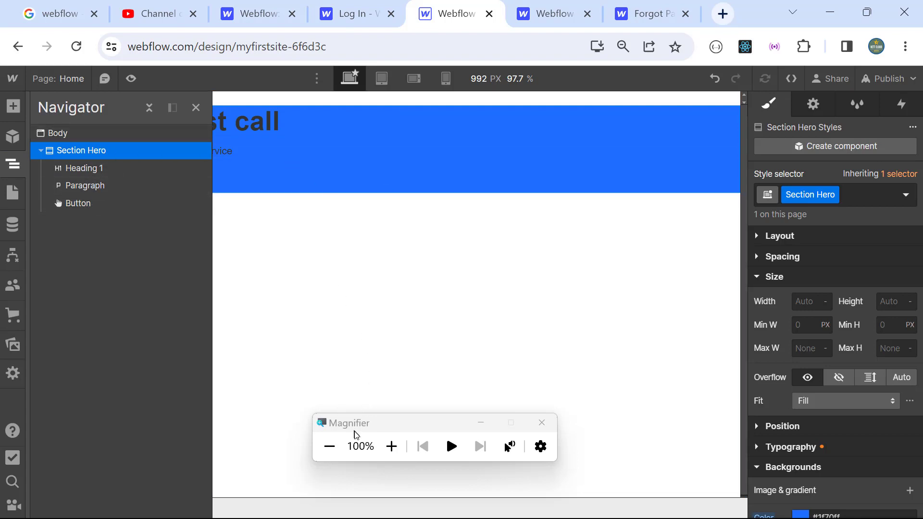
pyautogui.click(391, 446)
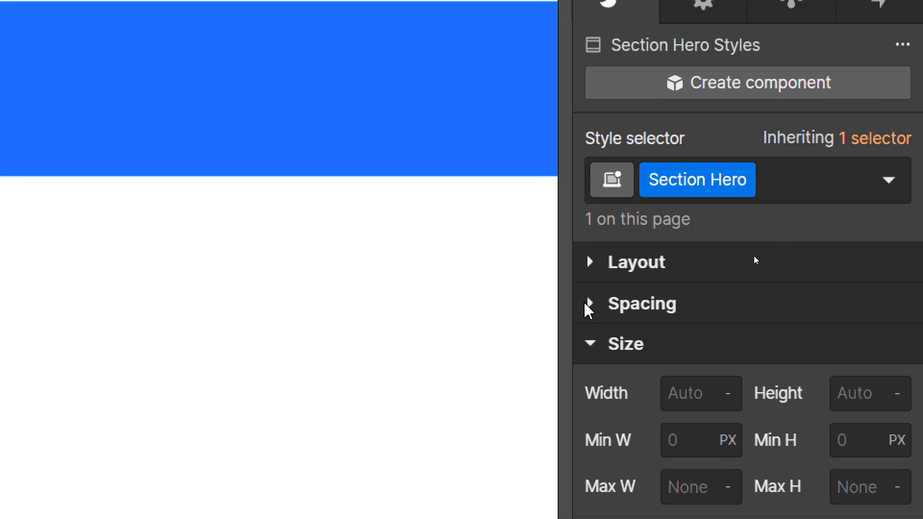
# Step: Give Section Hero 300 px of top padding
pyautogui.click(592, 306)
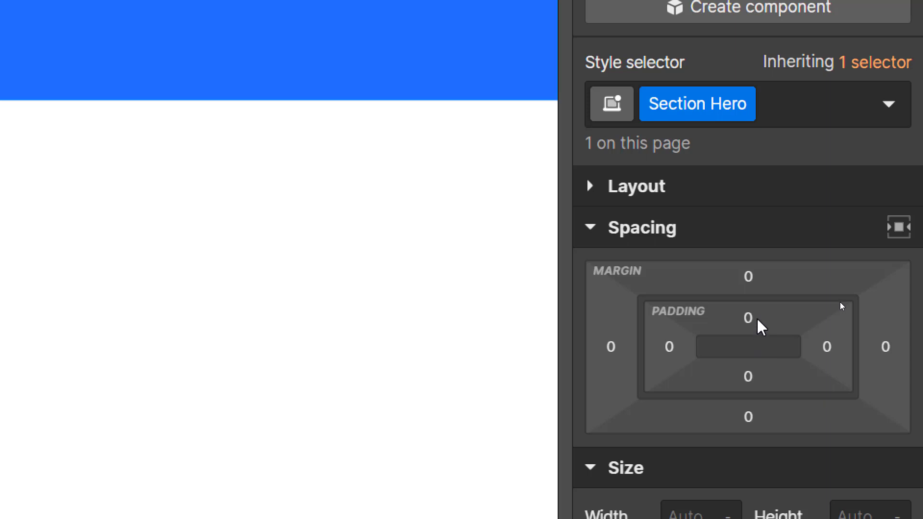
pyautogui.click(758, 319)
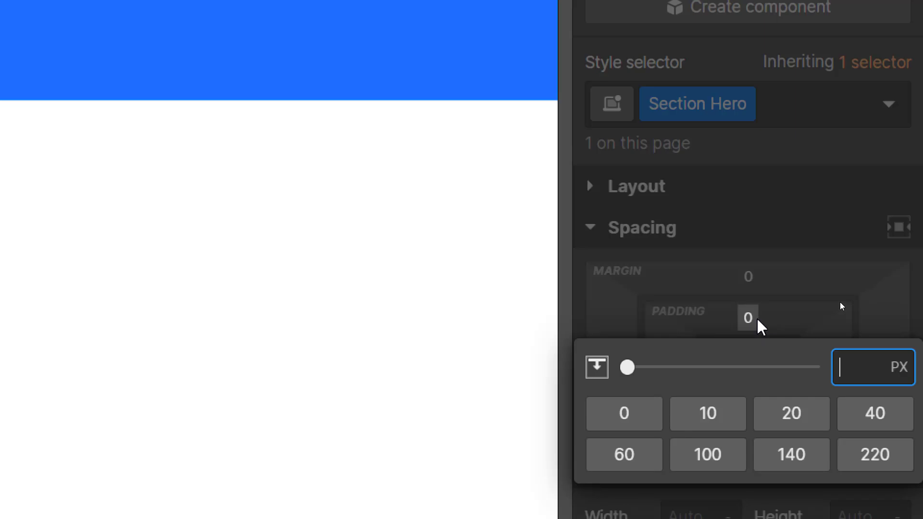
pyautogui.write('300')
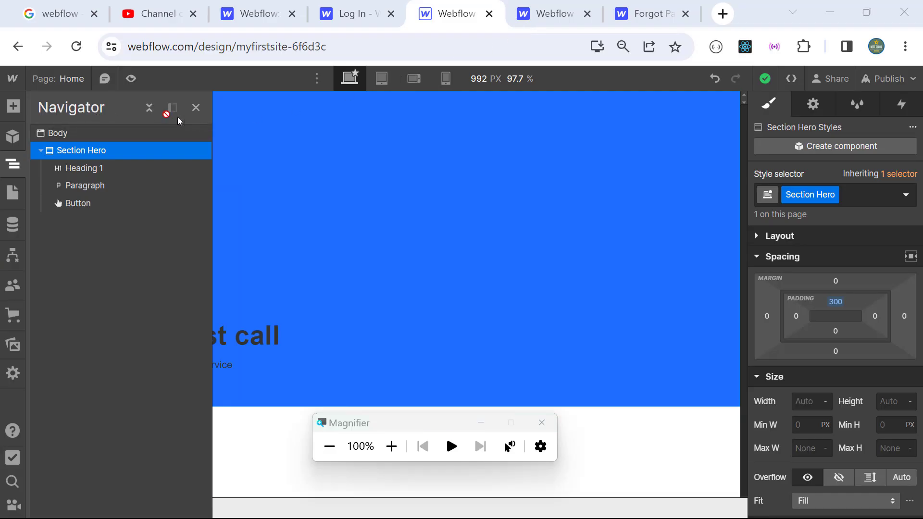
# Step: Close the Navigator, give Section Hero 150 px left padding, and switch to the Figma mockup
pyautogui.click(150, 109)
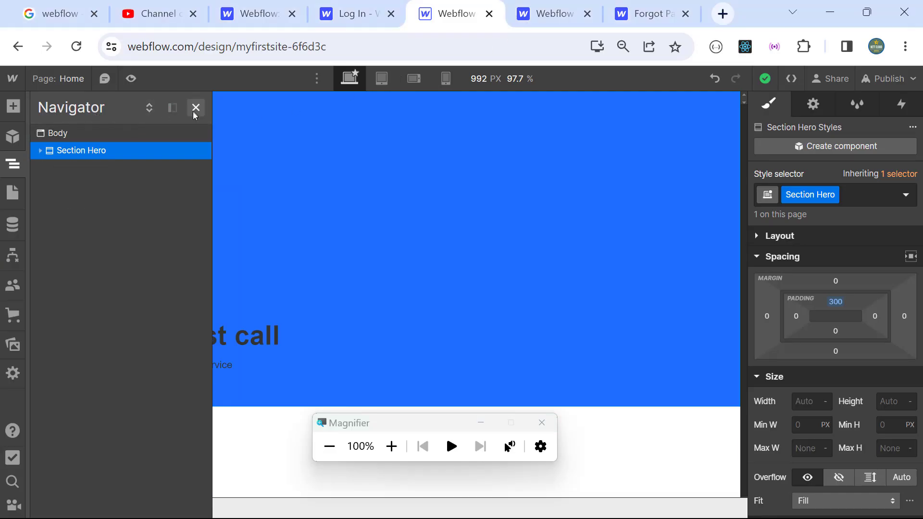
pyautogui.click(195, 107)
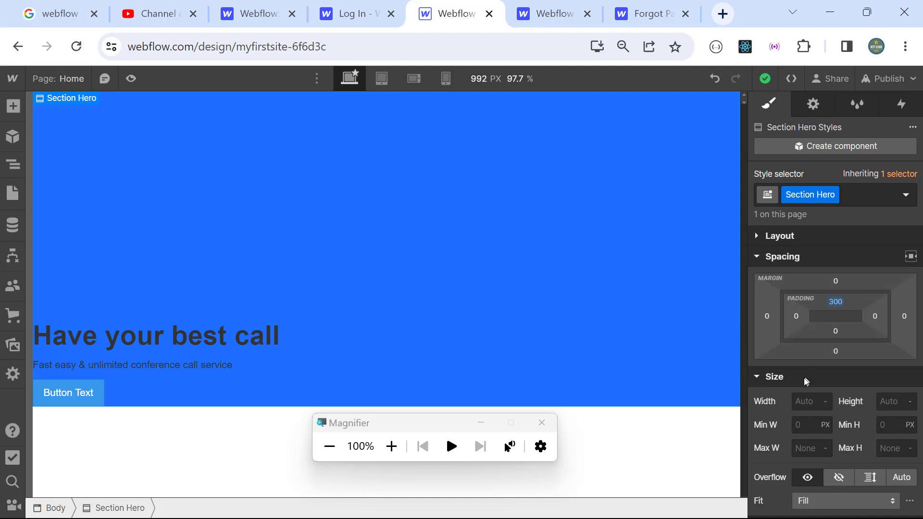
pyautogui.click(795, 316)
pyautogui.write('150')
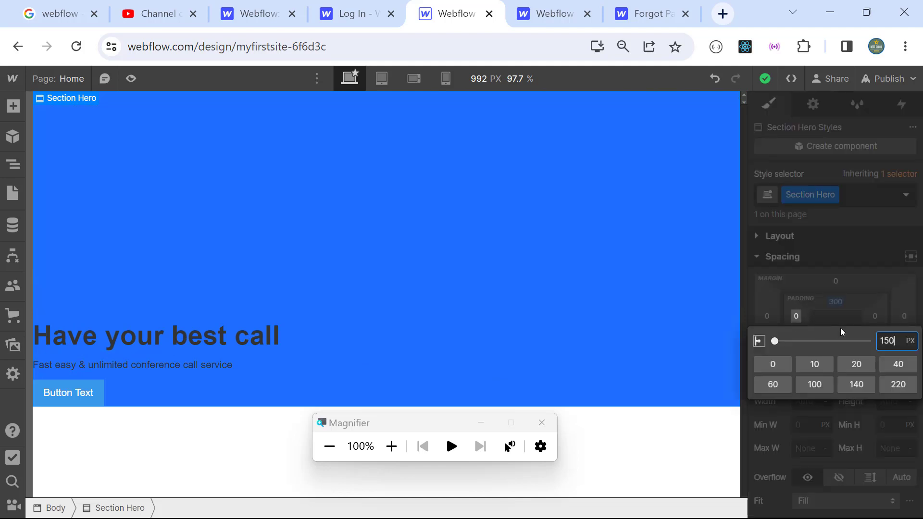
pyautogui.press('Return')
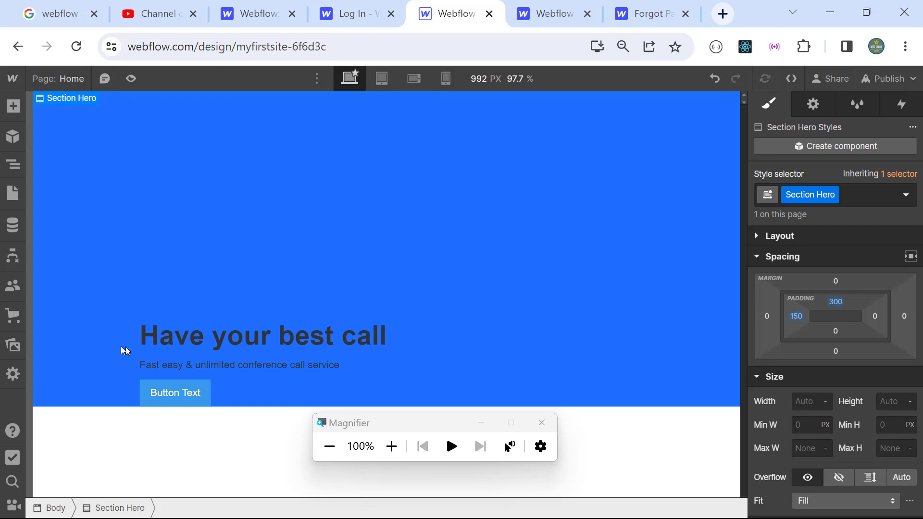
pyautogui.hotkey('alt', 'Tab')
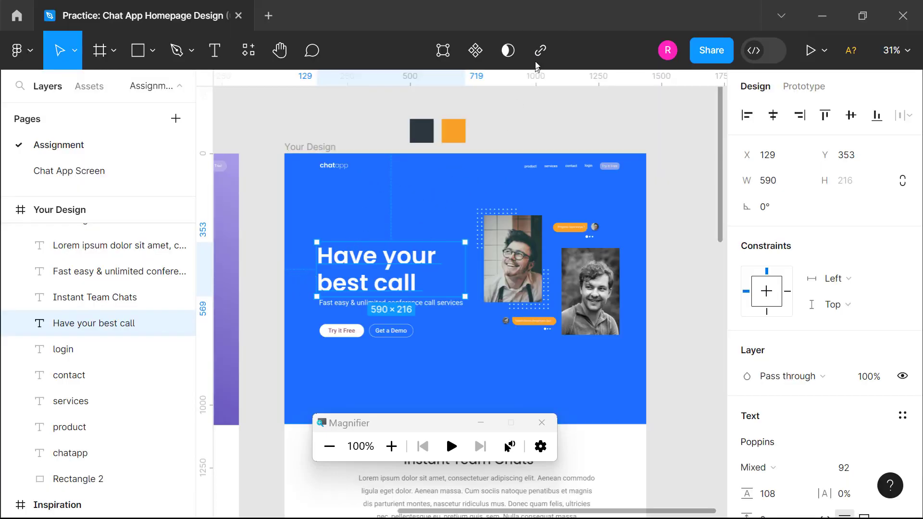
# Step: Return from the Figma mockup to the Webflow designer
pyautogui.hotkey('alt', 'Tab')
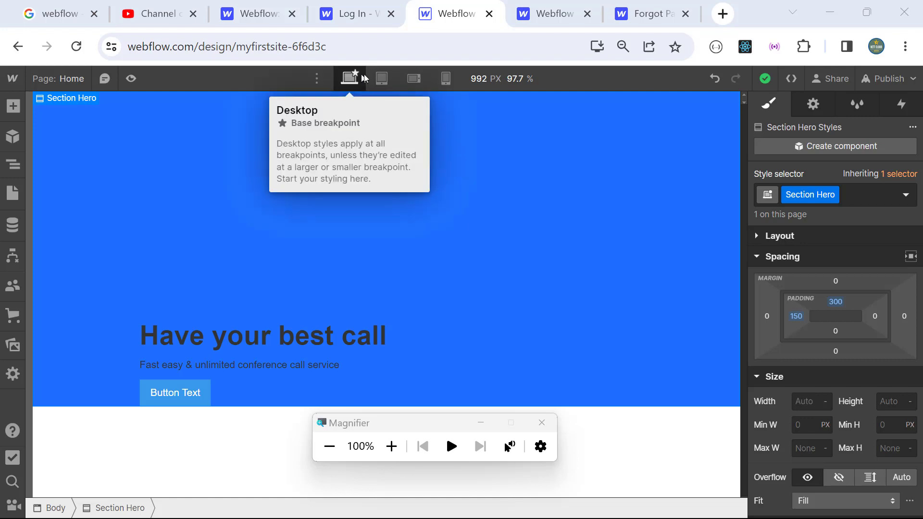
# Step: Preview the padded hero at the tablet, mobile landscape and mobile portrait breakpoints
pyautogui.click(382, 79)
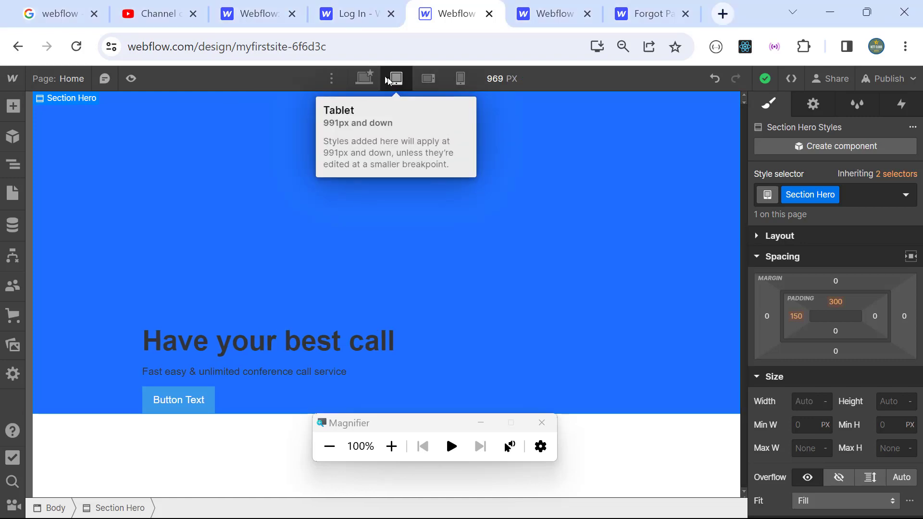
pyautogui.click(365, 79)
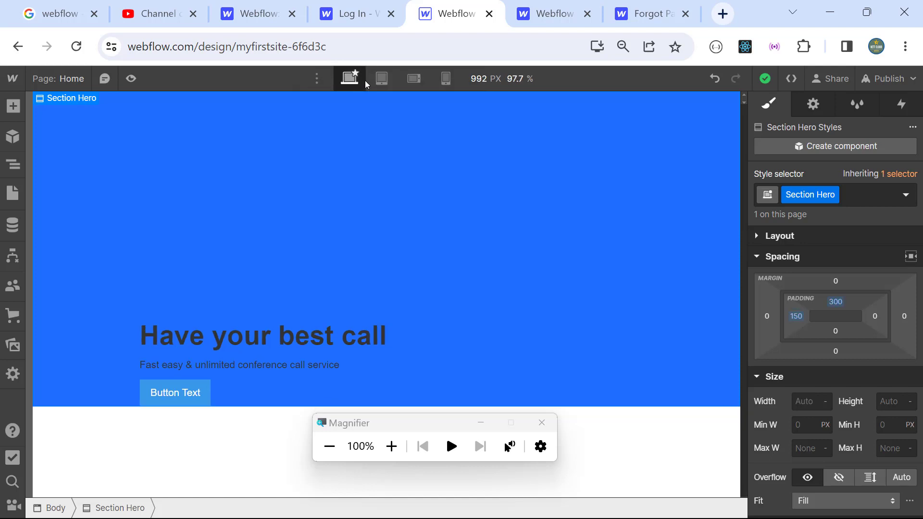
pyautogui.click(391, 84)
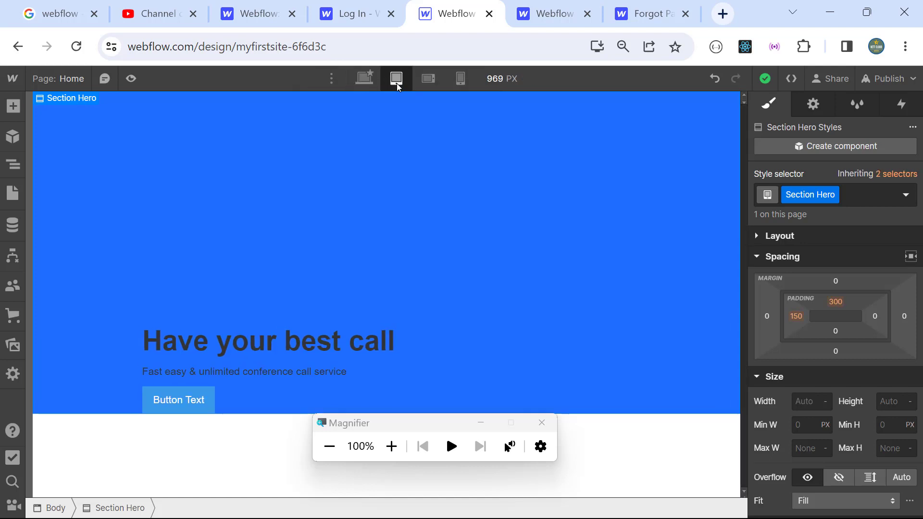
pyautogui.click(430, 80)
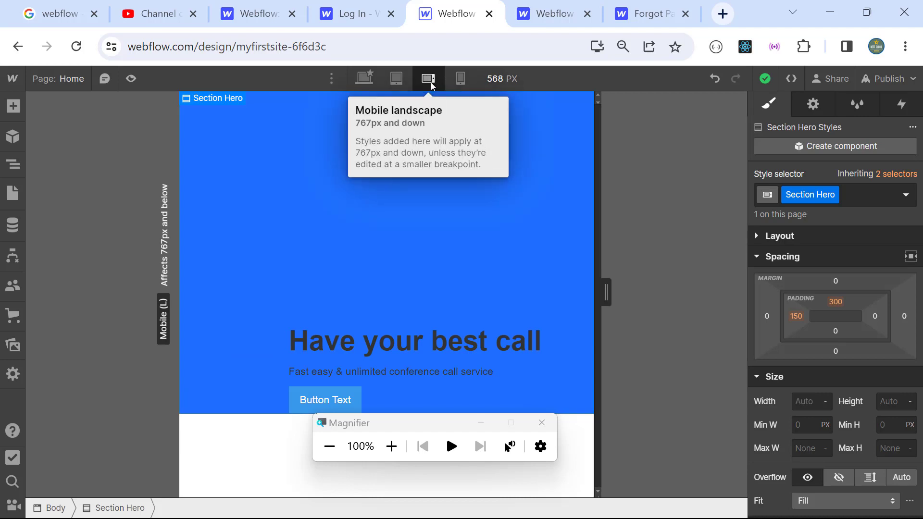
pyautogui.click(461, 80)
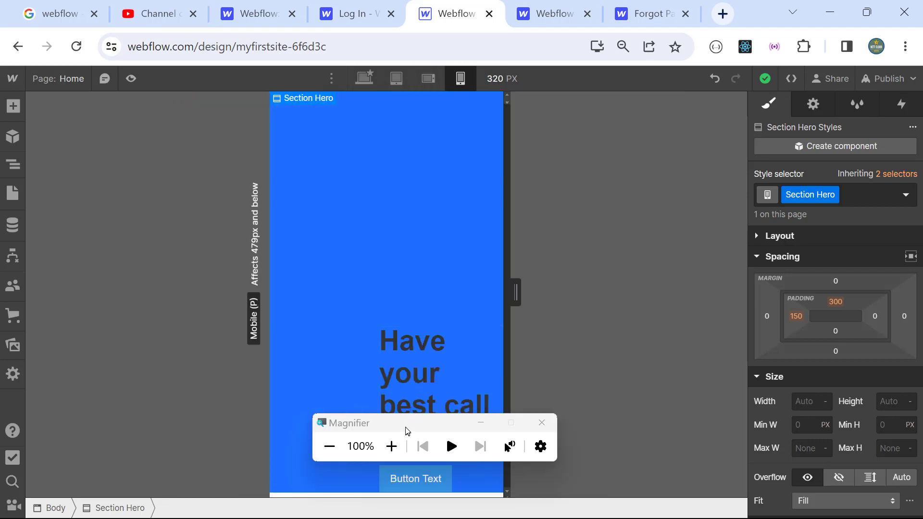
# Step: Drag the canvas width down to 240 px, then widen it again
pyautogui.moveTo(408, 430); pyautogui.dragTo(643, 99)
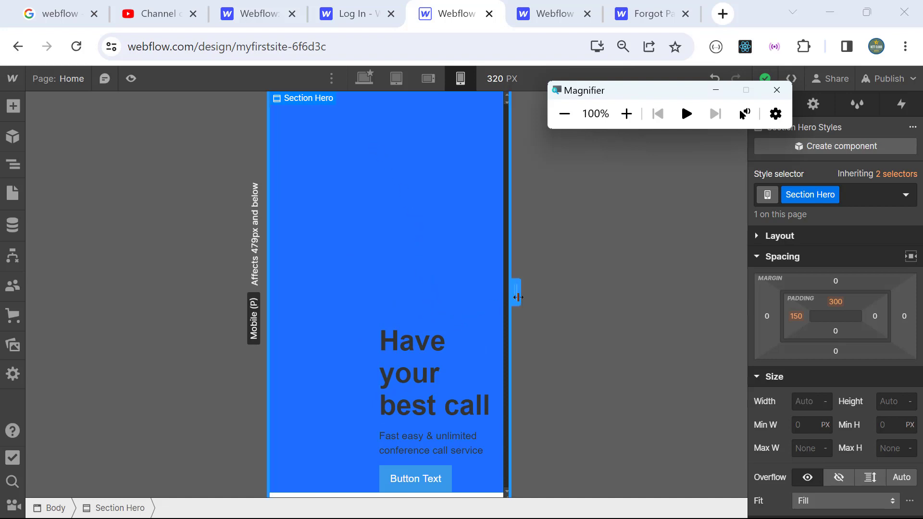
pyautogui.moveTo(515, 292); pyautogui.dragTo(411, 335)
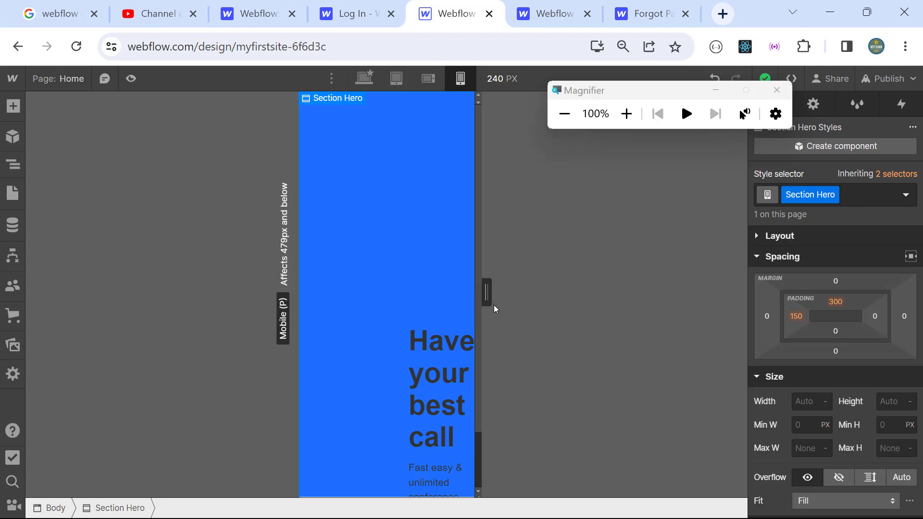
pyautogui.moveTo(486, 302); pyautogui.dragTo(651, 319)
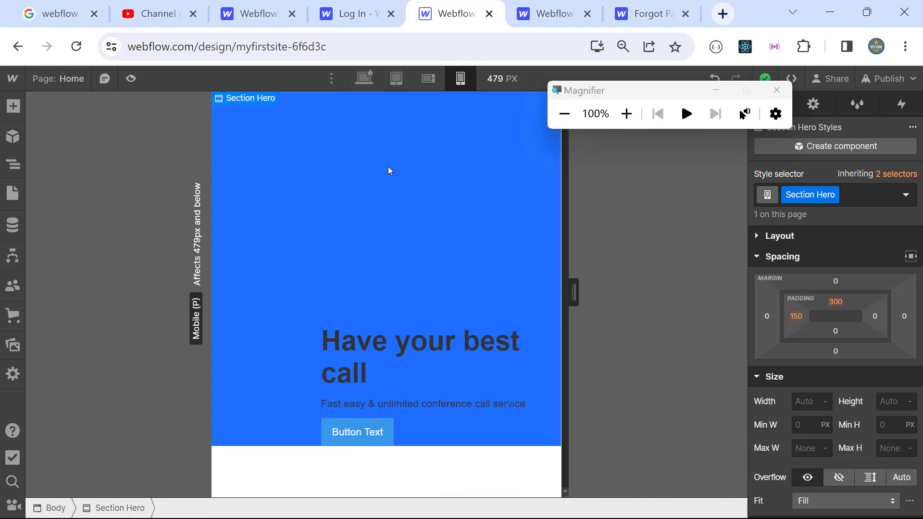
# Step: Cycle desktop, tablet and mobile views again, then restore down Chrome to reveal Figma
pyautogui.click(366, 80)
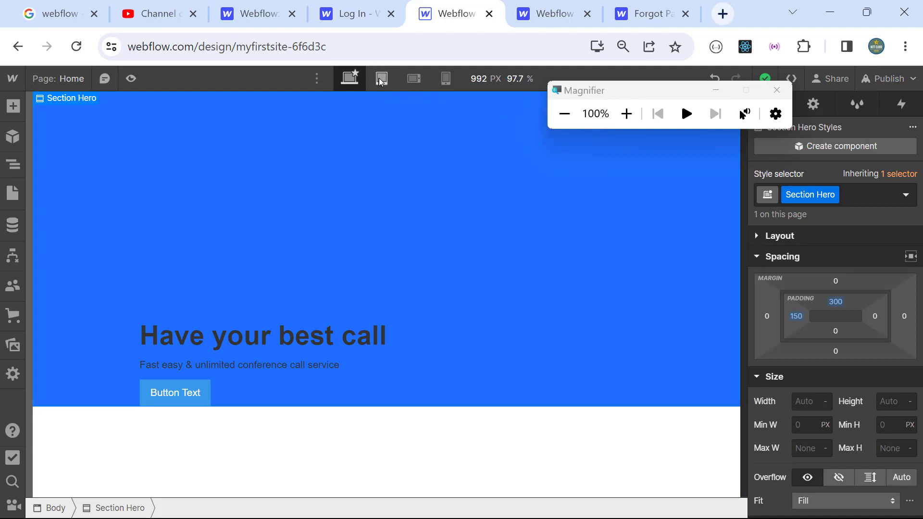
pyautogui.click(396, 80)
pyautogui.click(428, 78)
pyautogui.click(460, 79)
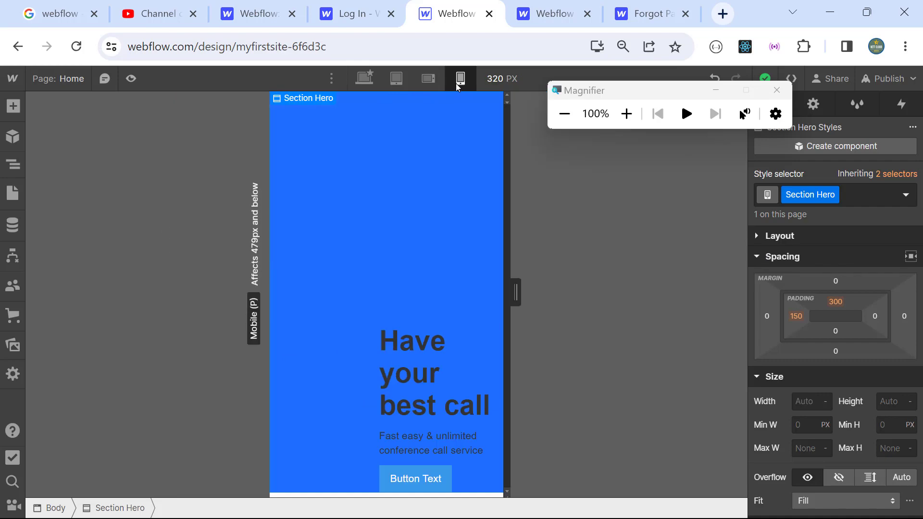
pyautogui.click(366, 80)
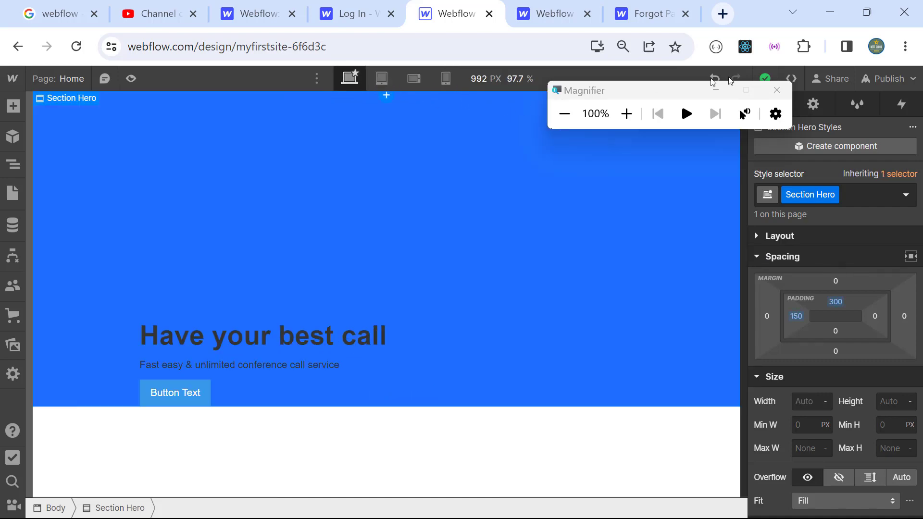
pyautogui.click(867, 12)
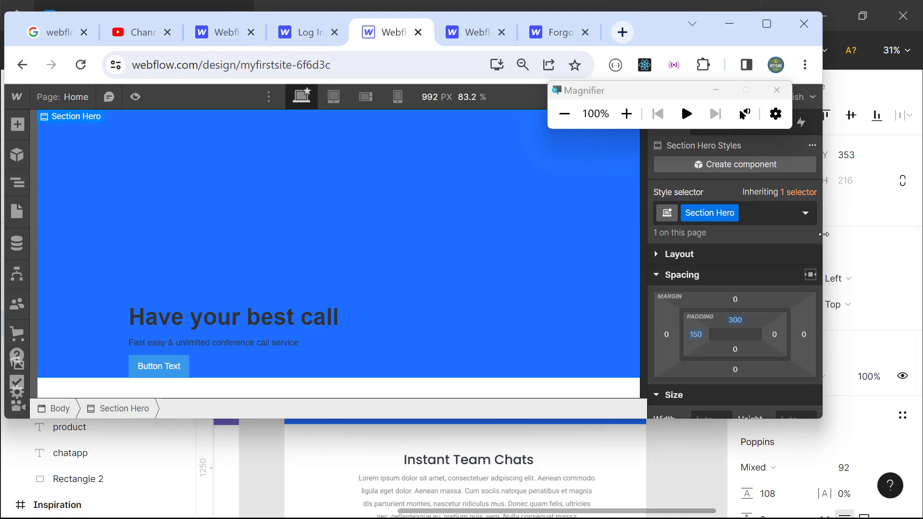
# Step: Enlarge the browser window by widening it and making it taller
pyautogui.moveTo(826, 234); pyautogui.dragTo(918, 234)
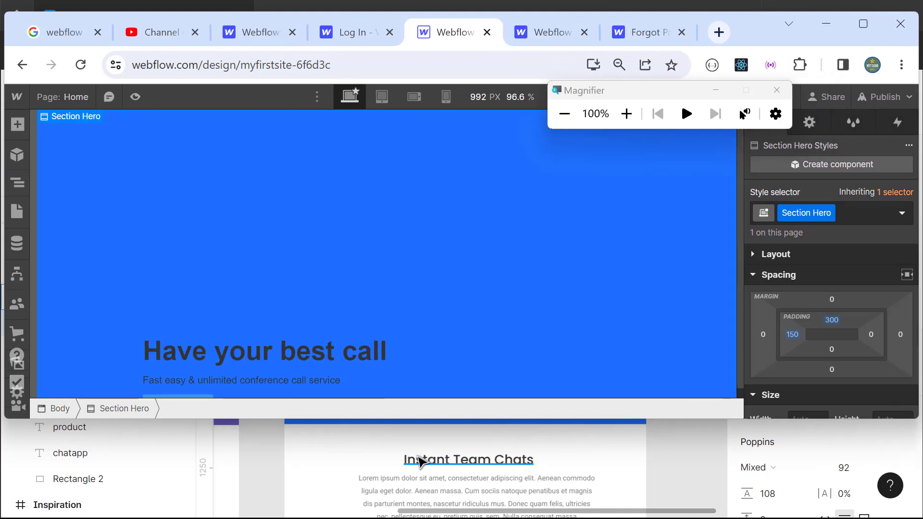
pyautogui.moveTo(420, 418); pyautogui.dragTo(392, 429)
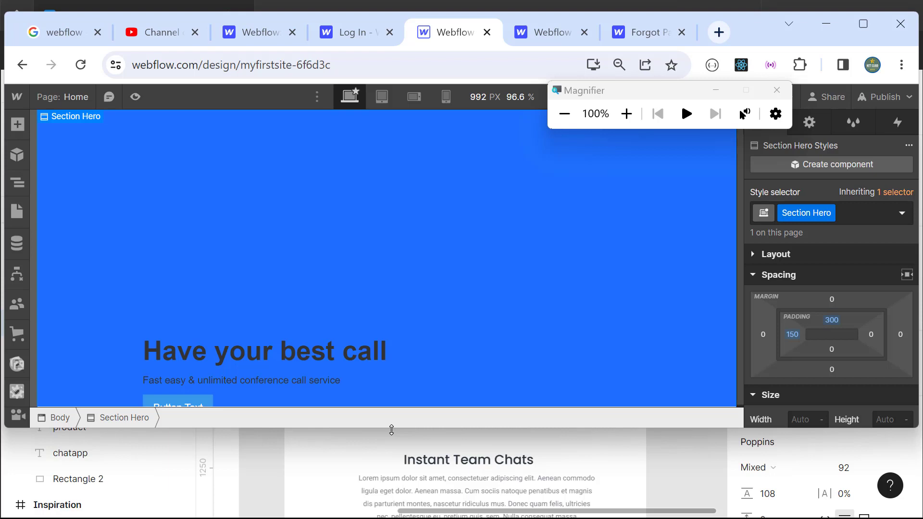
pyautogui.moveTo(391, 429)
pyautogui.mouseDown()
pyautogui.moveTo(391, 458)
pyautogui.moveTo(403, 335)
pyautogui.moveTo(376, 439)
pyautogui.mouseUp()
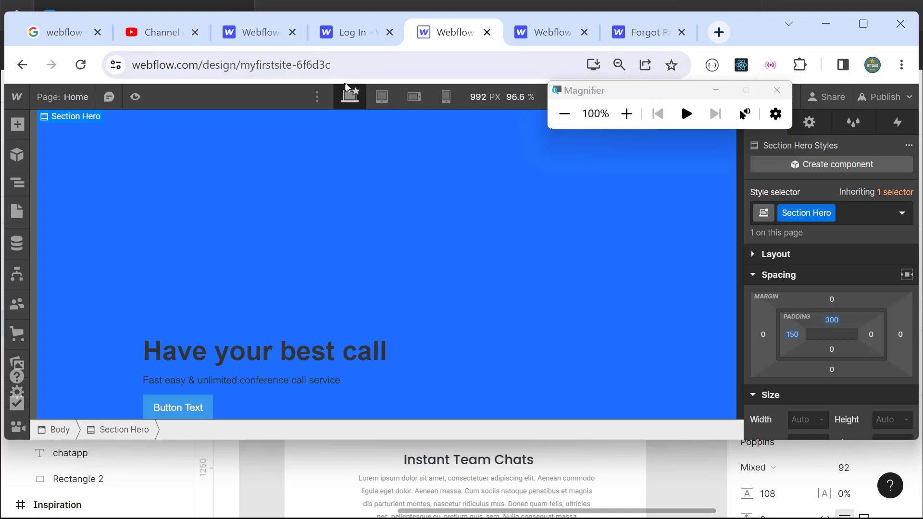
# Step: Check the hero at tablet and both mobile widths, return to desktop, and stretch the window lower
pyautogui.click(382, 96)
pyautogui.click(426, 98)
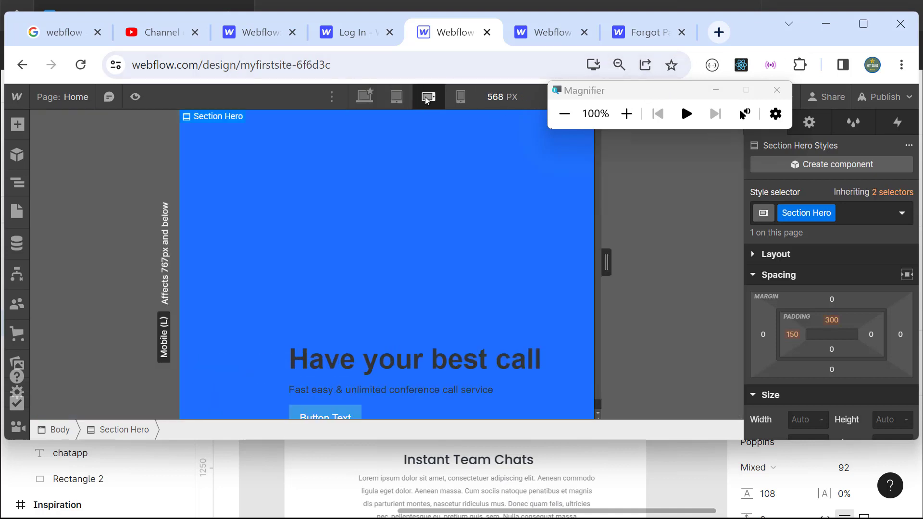
pyautogui.click(460, 98)
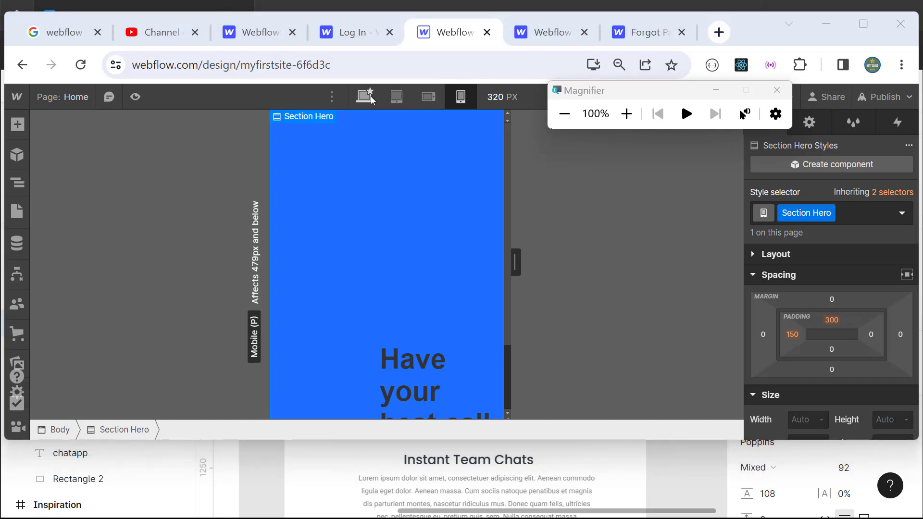
pyautogui.click(398, 98)
pyautogui.click(372, 99)
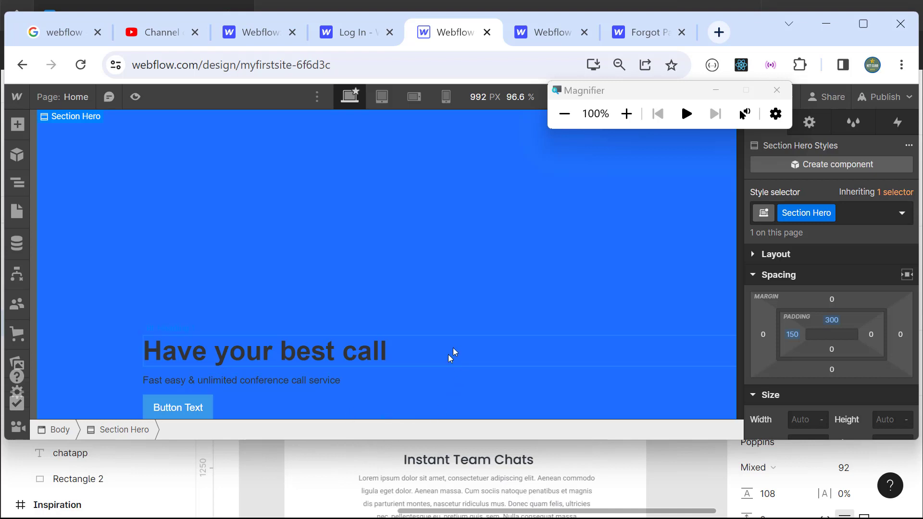
pyautogui.hotkey('ctrl', 'a')
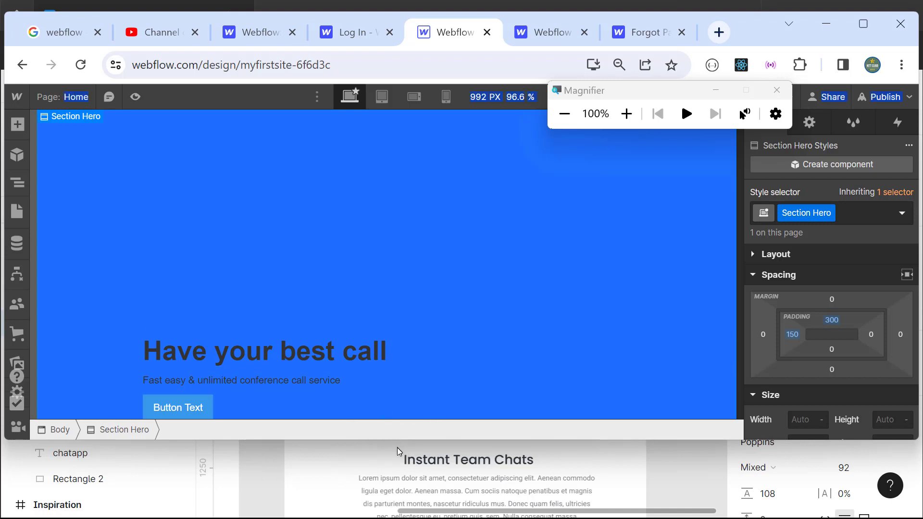
pyautogui.moveTo(397, 442); pyautogui.dragTo(409, 488)
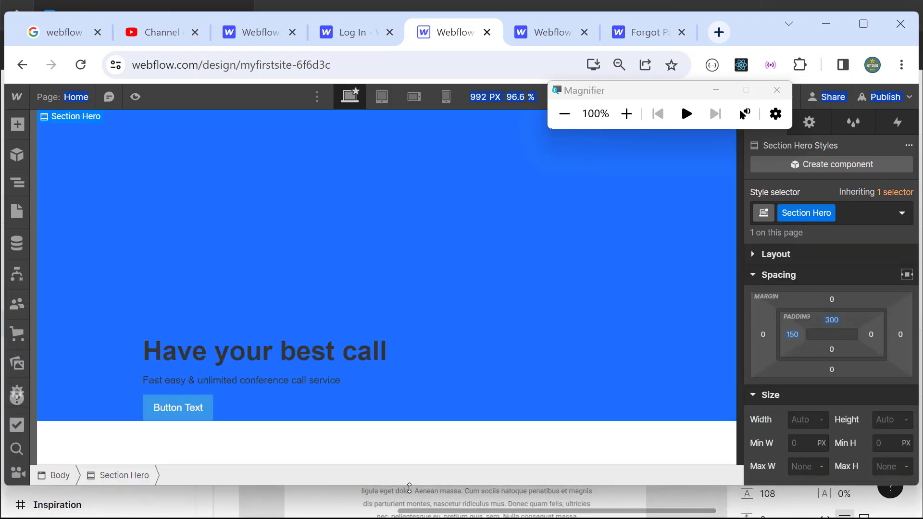
# Step: Confirm in the Navigator that Section Hero holds Heading 1, Paragraph and Button, then stretch the window to full height
pyautogui.click(20, 186)
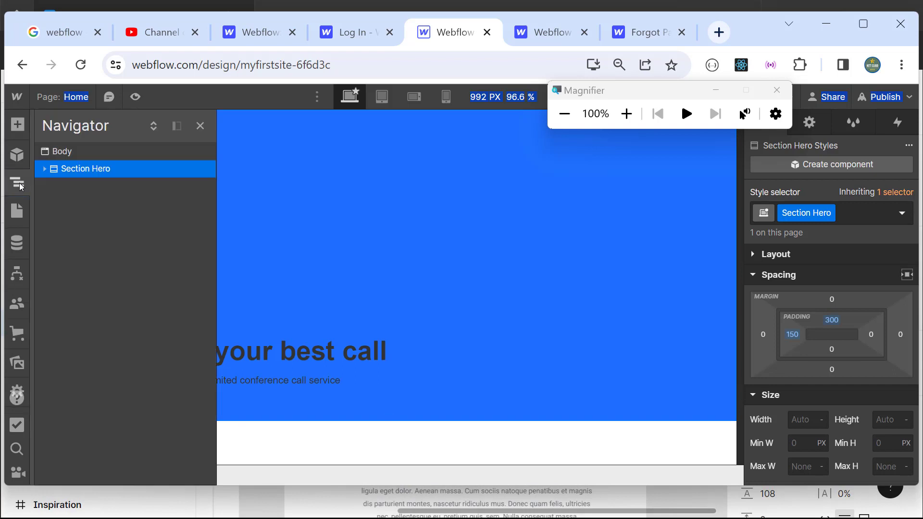
pyautogui.click(45, 168)
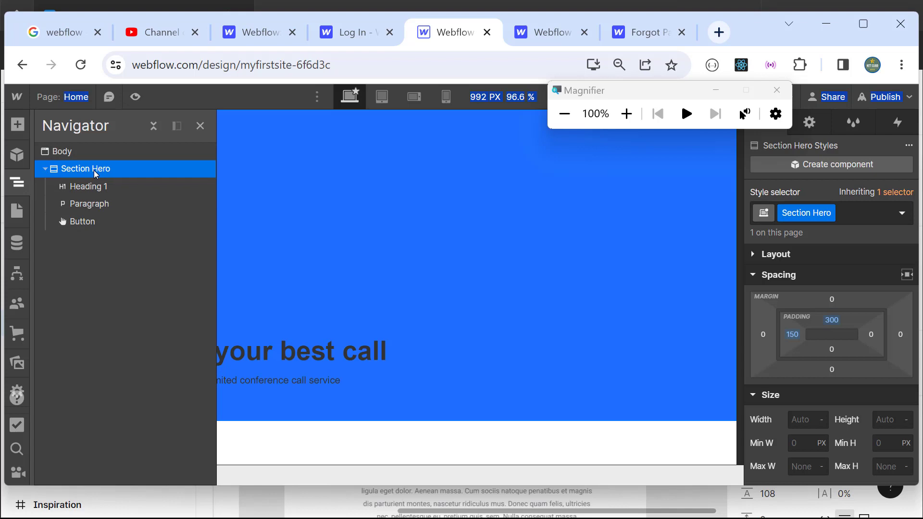
pyautogui.click(376, 244)
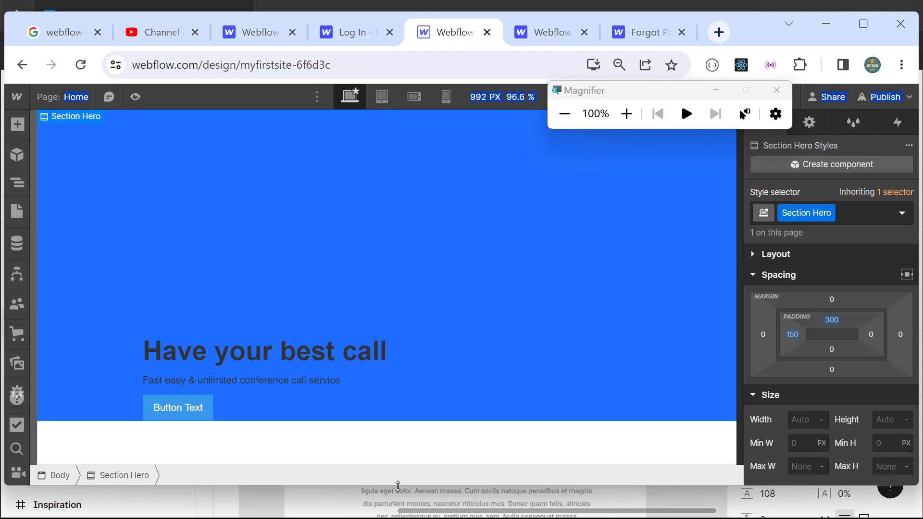
pyautogui.moveTo(398, 486); pyautogui.dragTo(391, 518)
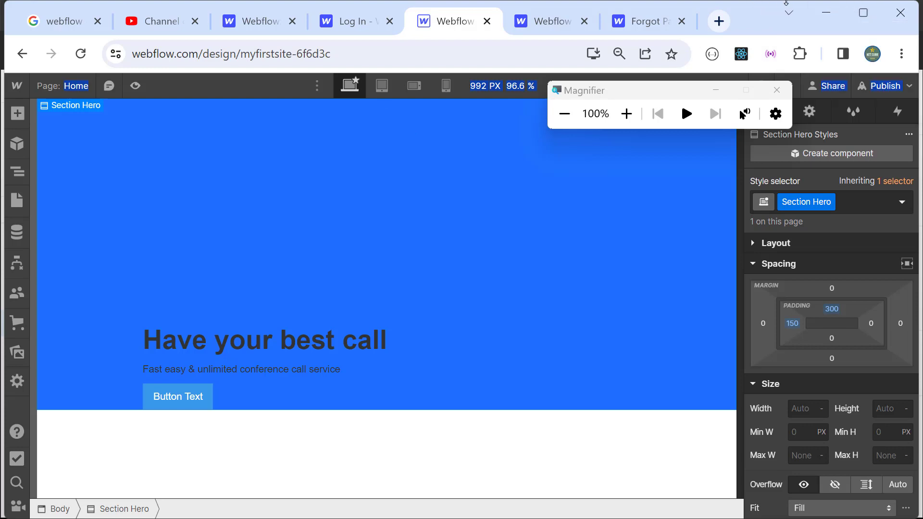
# Step: Bring Figma's design forward, view its Prototype settings, then switch back to Webflow
pyautogui.click(869, 21)
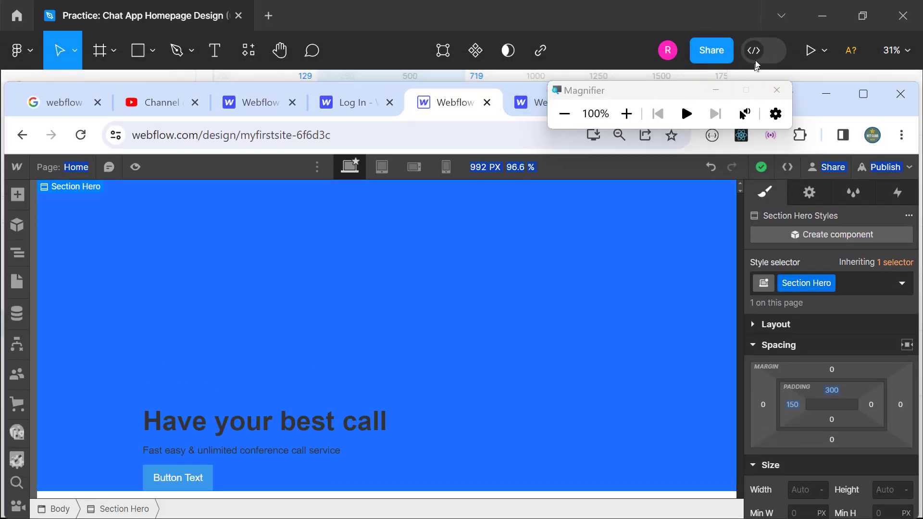
pyautogui.click(815, 77)
pyautogui.click(812, 86)
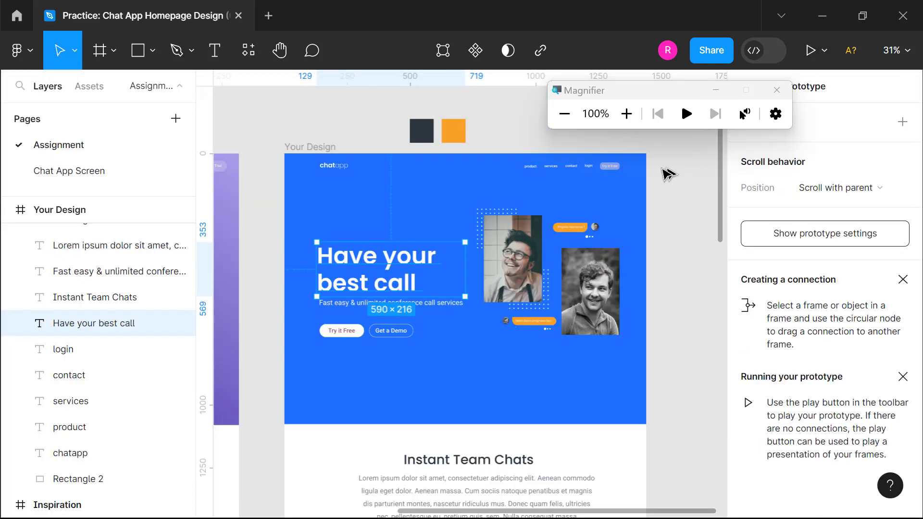
pyautogui.moveTo(651, 98); pyautogui.dragTo(621, 269)
pyautogui.click(663, 106)
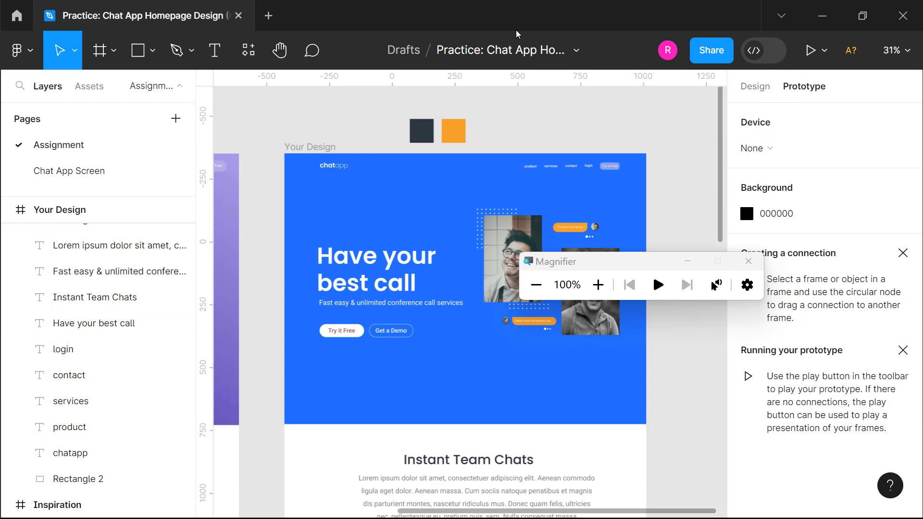
pyautogui.hotkey('alt', 'Tab')
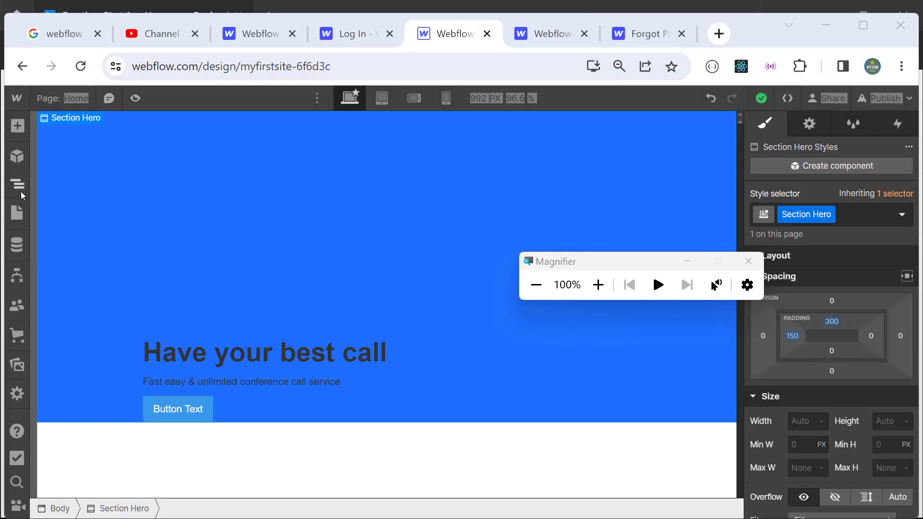
pyautogui.click(17, 183)
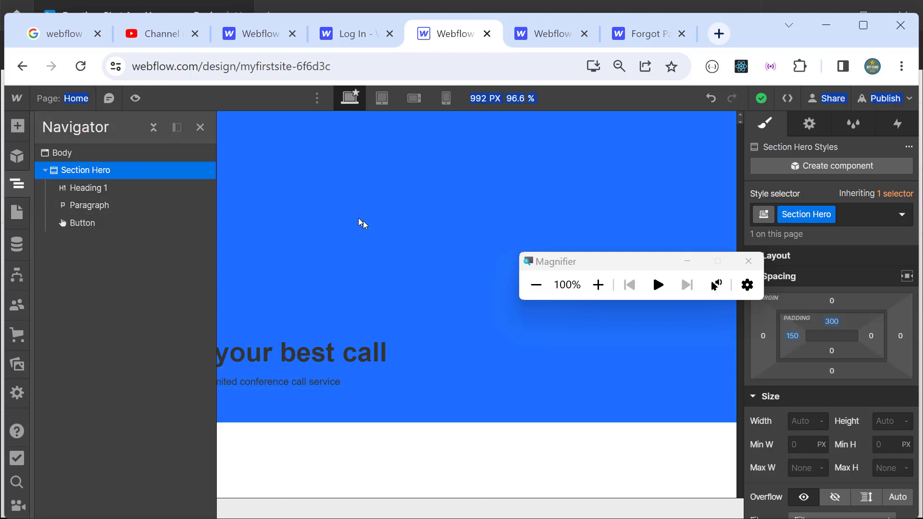
pyautogui.click(200, 126)
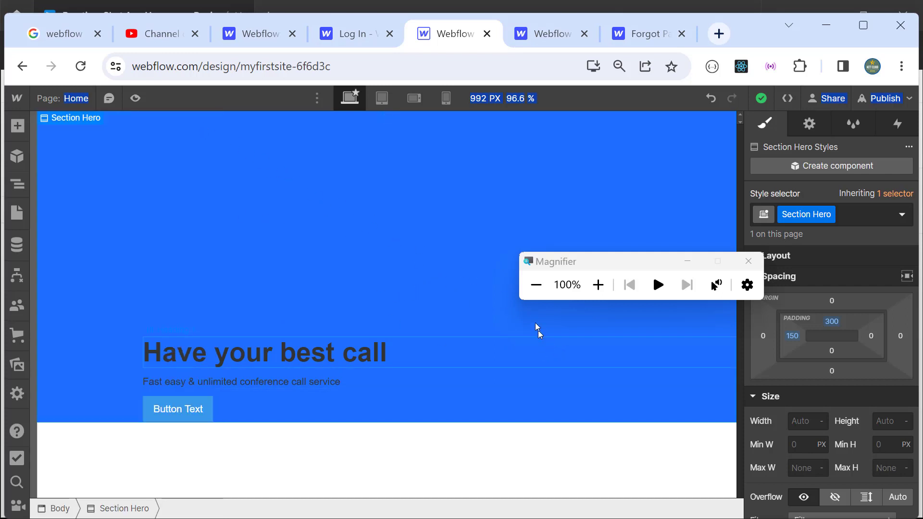
pyautogui.click(591, 263)
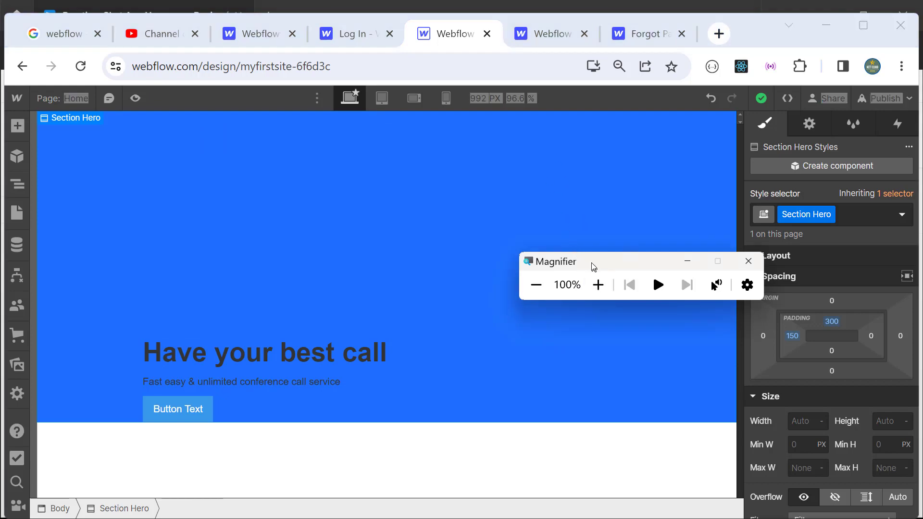
pyautogui.moveTo(594, 267); pyautogui.dragTo(606, 144)
pyautogui.click(610, 165)
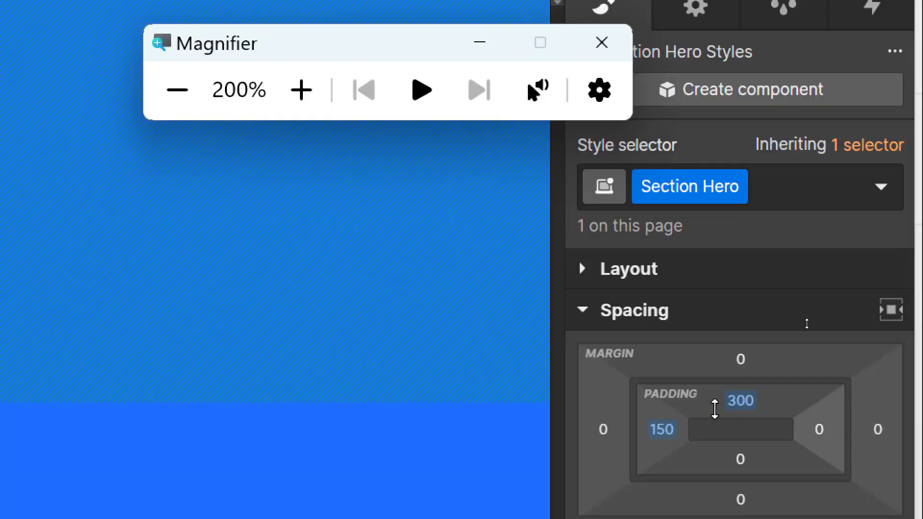
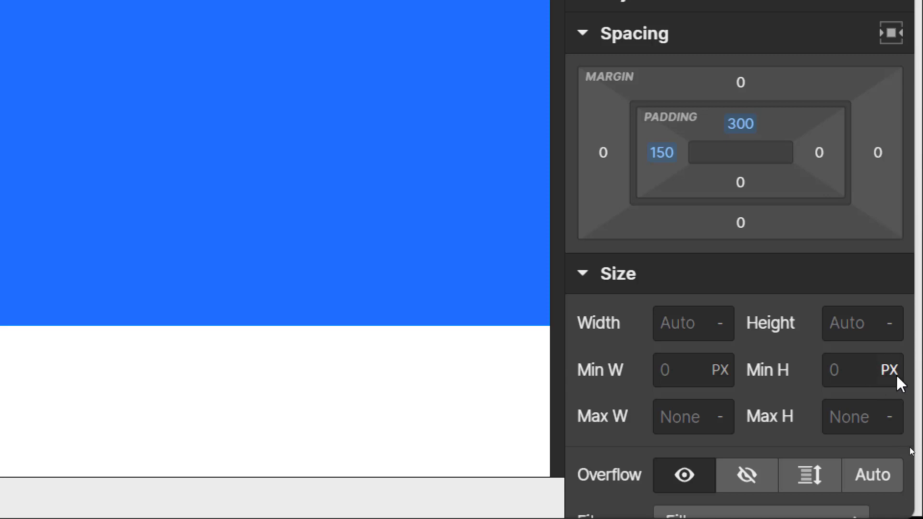
# Step: Give Section Hero a minimum height of 100vh so it fills the viewport
pyautogui.click(896, 375)
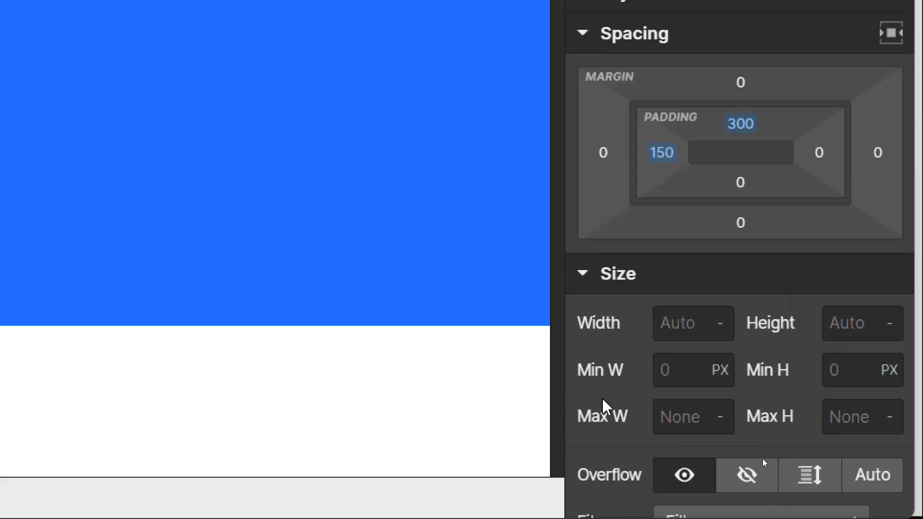
pyautogui.click(887, 375)
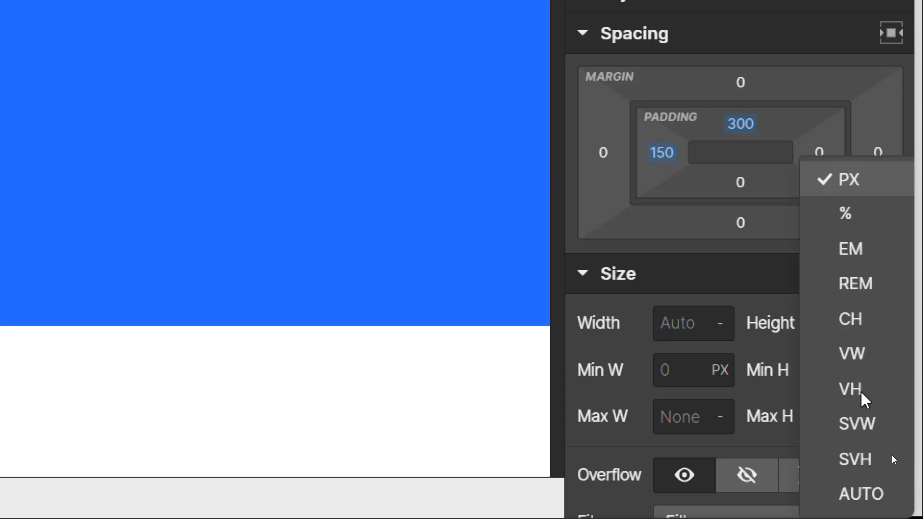
pyautogui.click(860, 391)
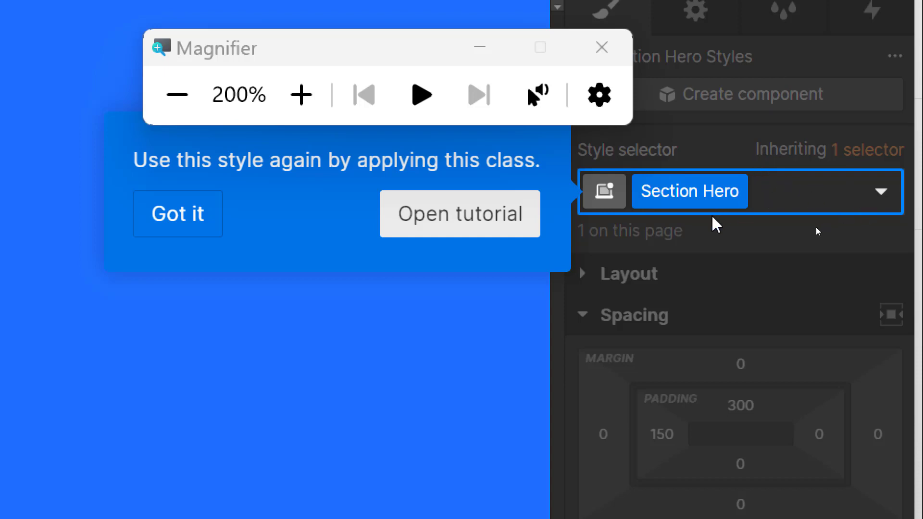
pyautogui.click(181, 211)
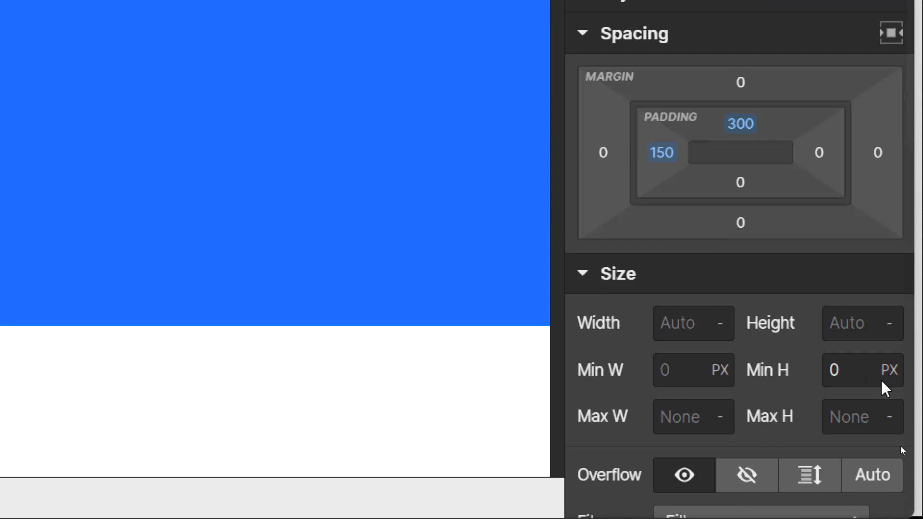
pyautogui.click(851, 368)
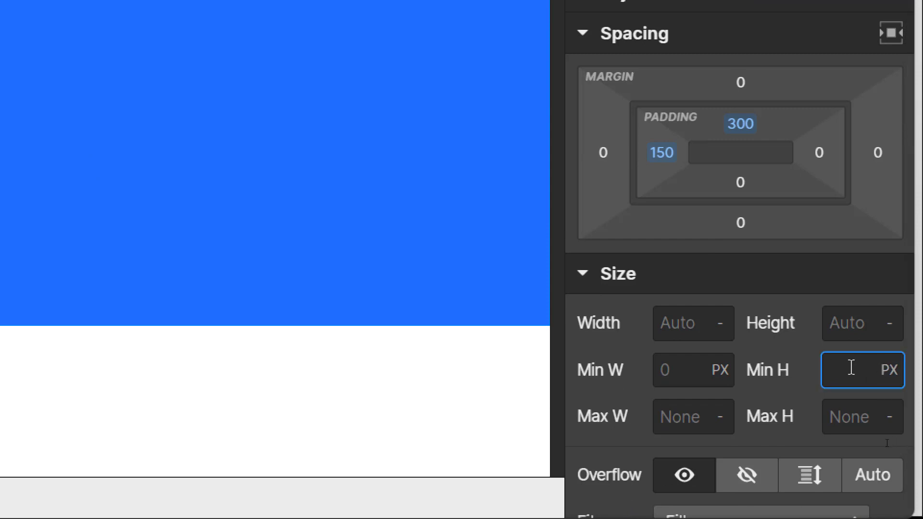
pyautogui.write('100vh')
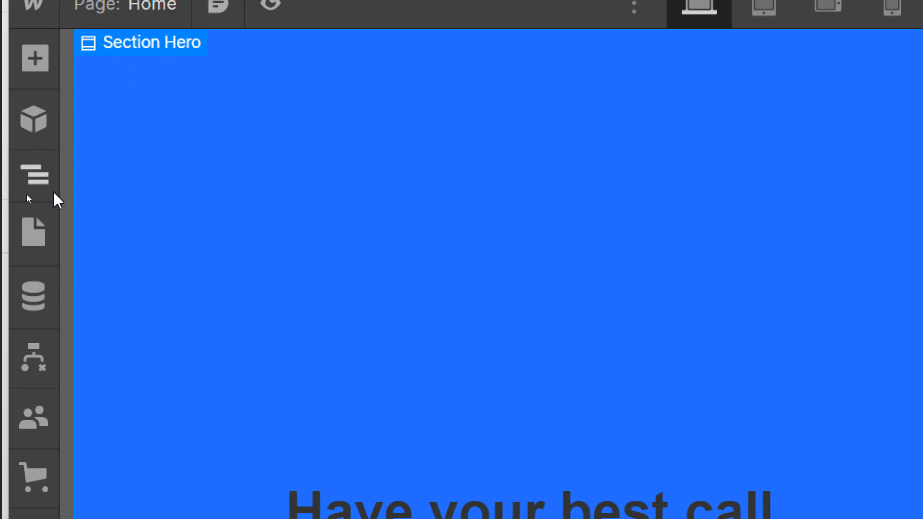
pyautogui.click(34, 175)
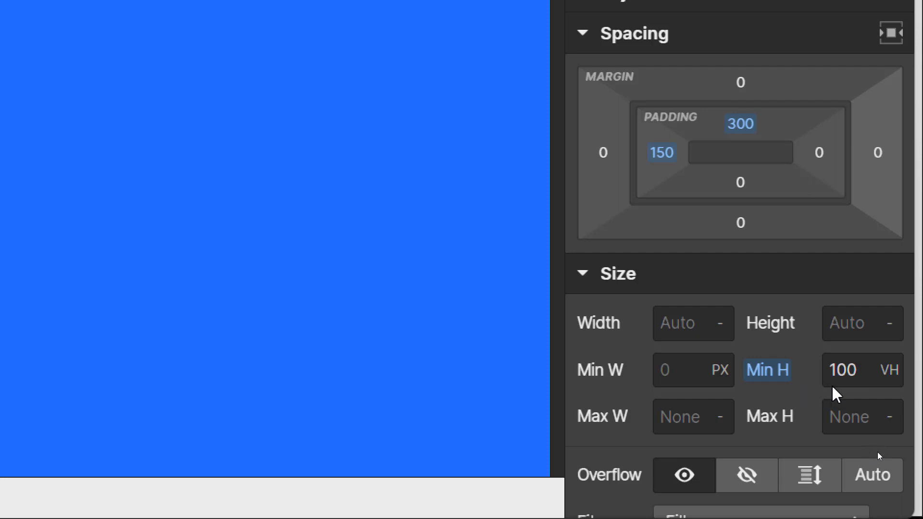
pyautogui.click(864, 371)
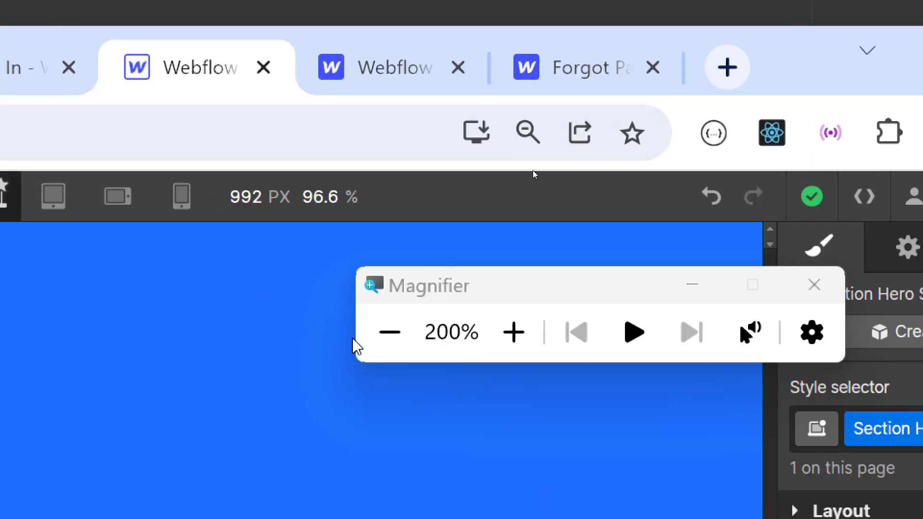
# Step: Close the Navigator and shorten the browser window so the Figma design shows beneath
pyautogui.click(549, 166)
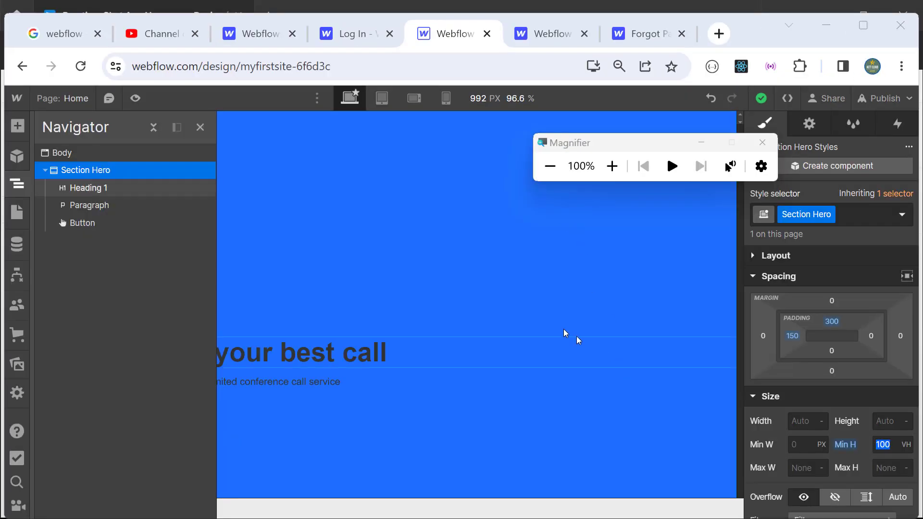
pyautogui.click(199, 127)
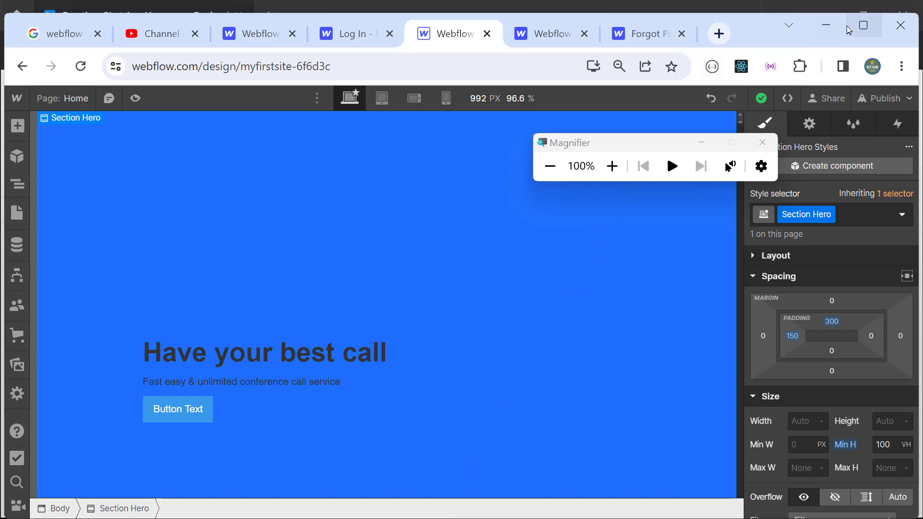
pyautogui.click(861, 25)
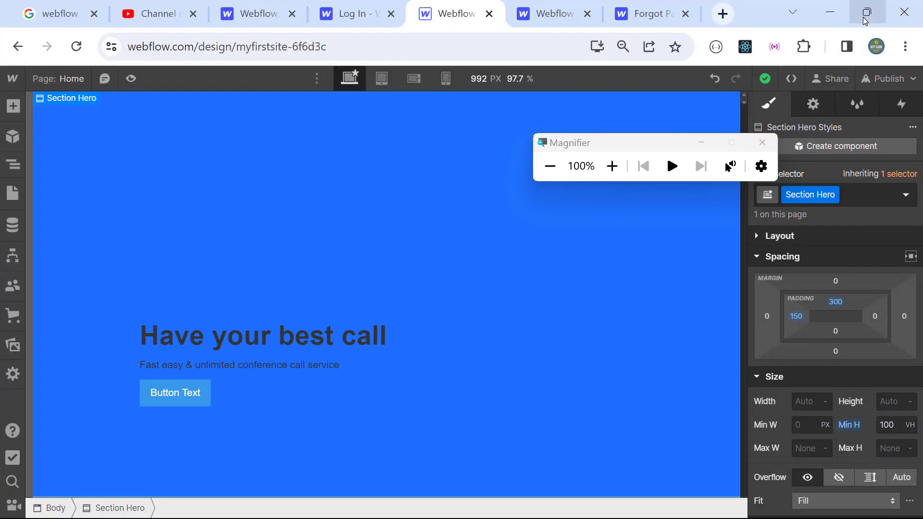
pyautogui.click(863, 16)
pyautogui.moveTo(761, 24)
pyautogui.mouseDown()
pyautogui.moveTo(760, 71)
pyautogui.moveTo(759, 35)
pyautogui.mouseUp()
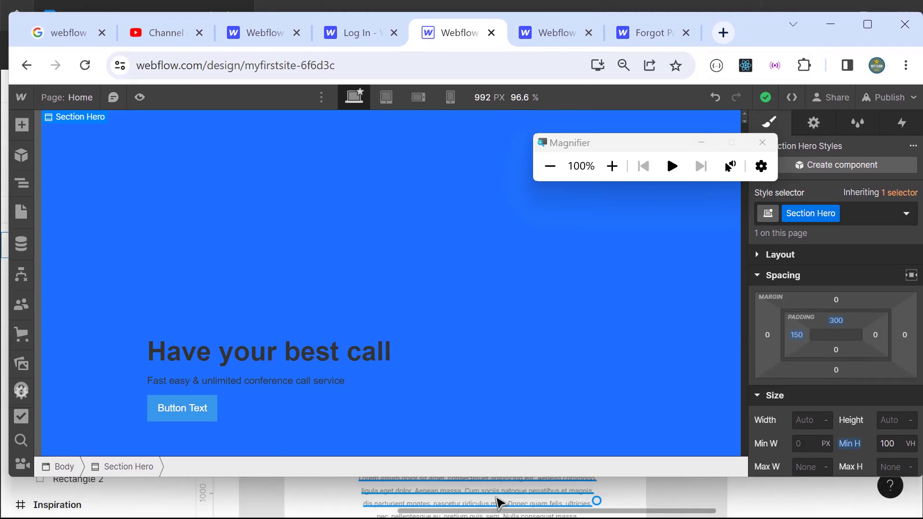
pyautogui.moveTo(498, 477); pyautogui.dragTo(478, 467)
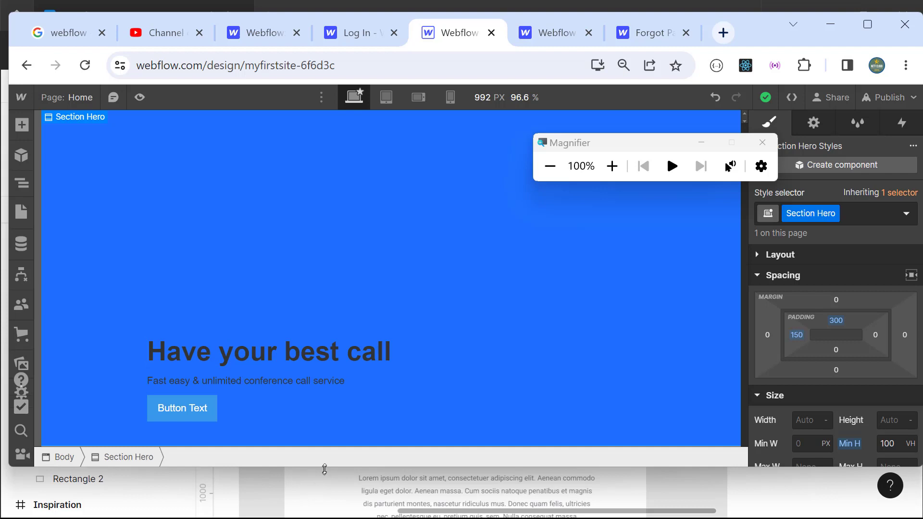
pyautogui.moveTo(324, 467); pyautogui.dragTo(326, 493)
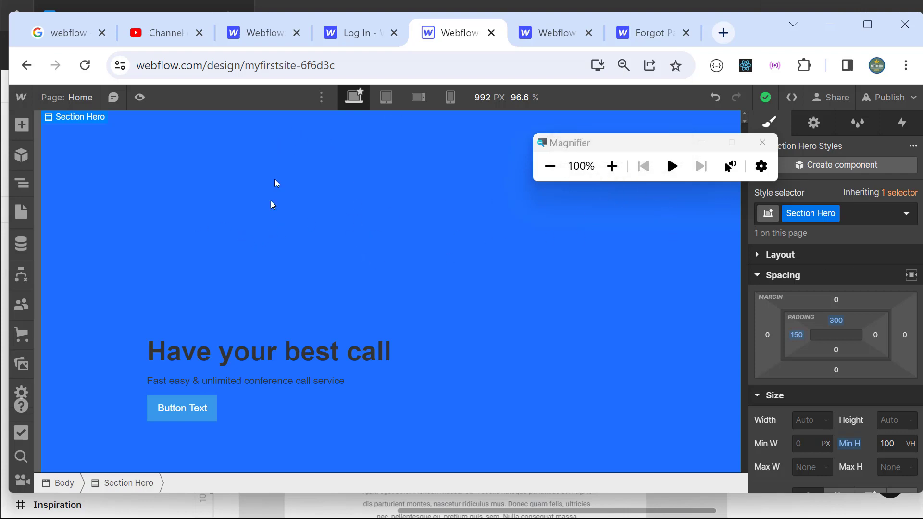
pyautogui.click(612, 166)
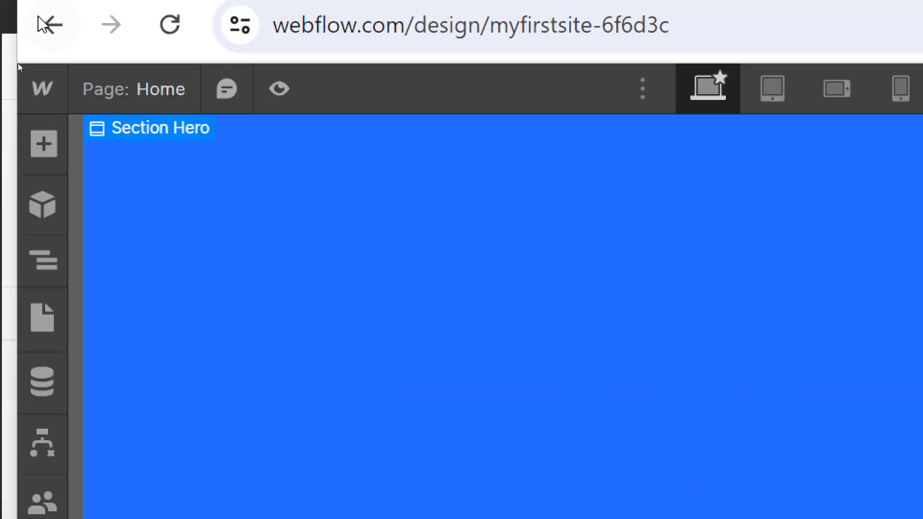
# Step: Change the hero's top padding from 300 to 30vh, then close the Navigator
pyautogui.click(48, 204)
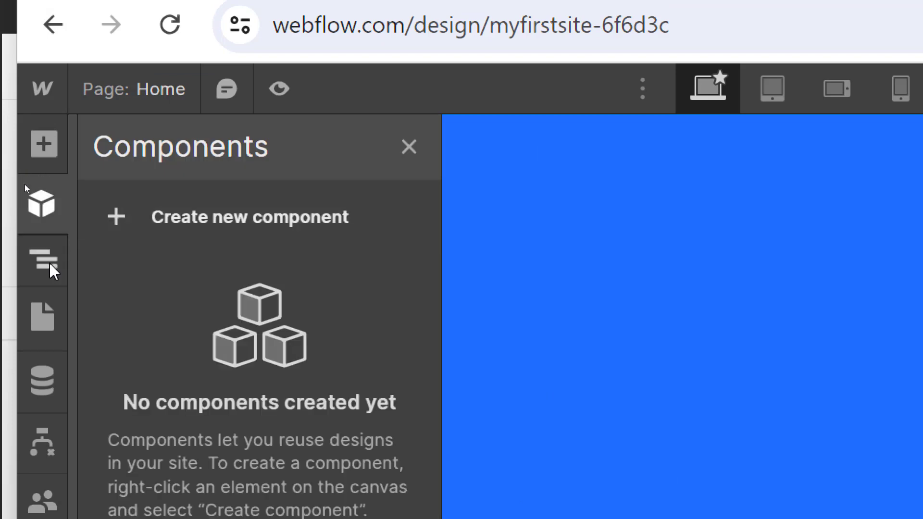
pyautogui.click(46, 262)
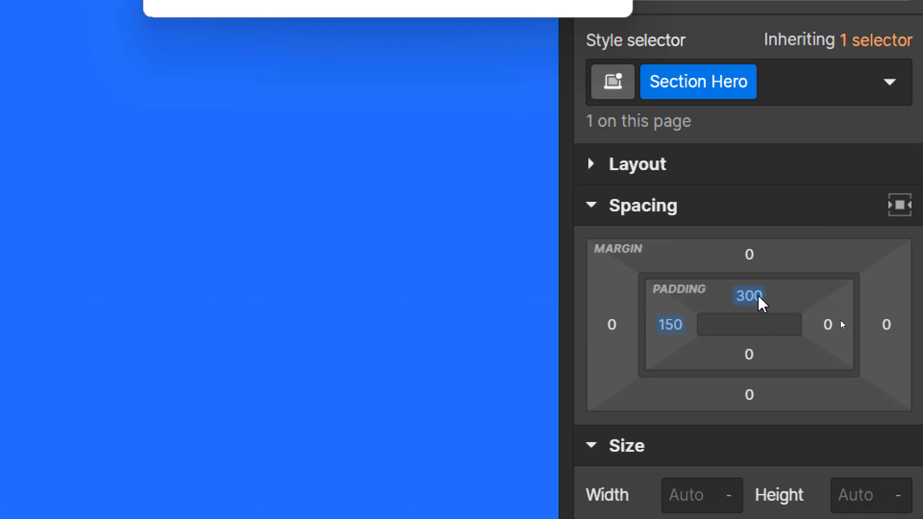
pyautogui.click(761, 303)
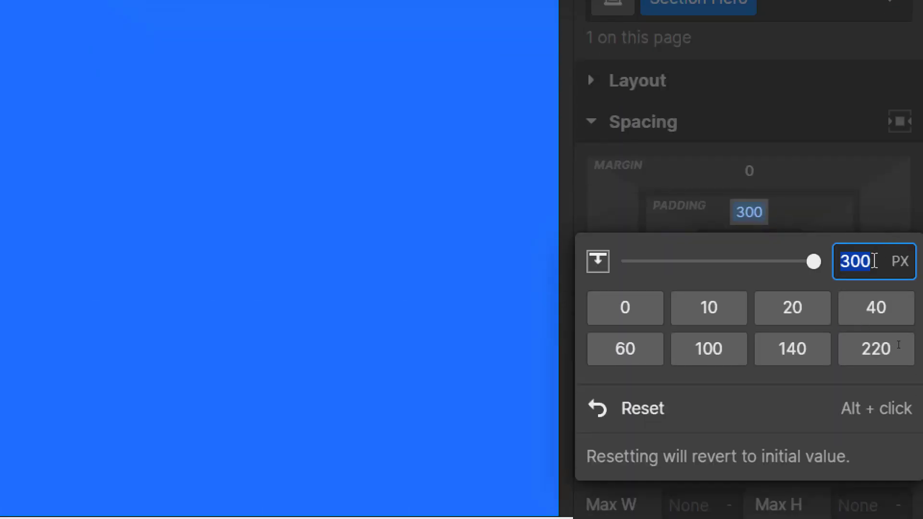
pyautogui.press('BackSpace')
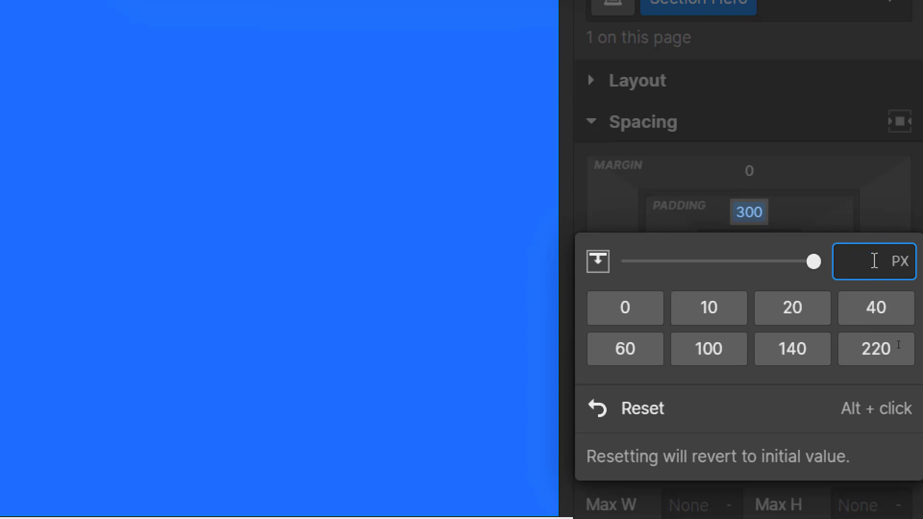
pyautogui.write('30')
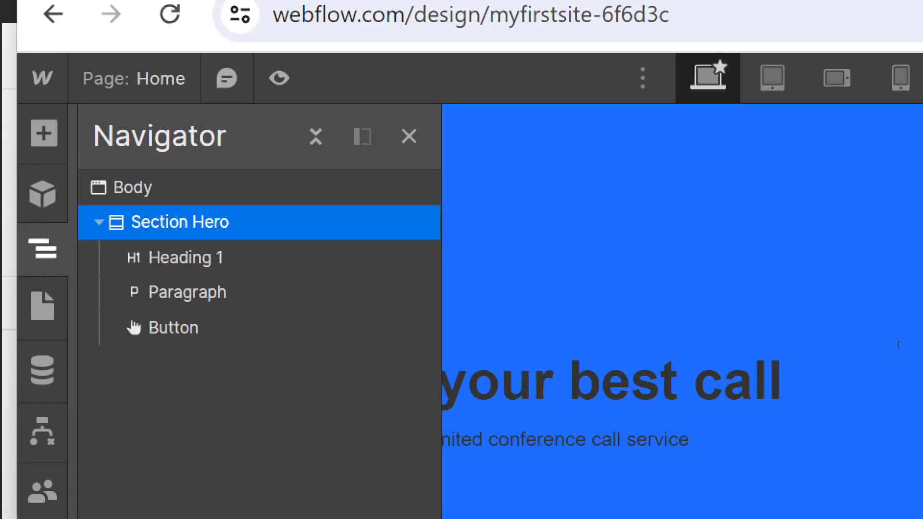
pyautogui.click(408, 137)
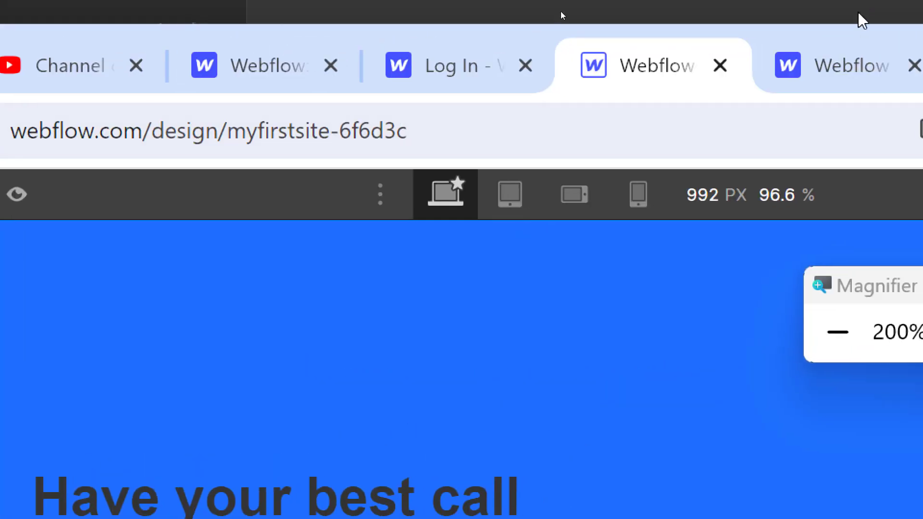
pyautogui.click(838, 331)
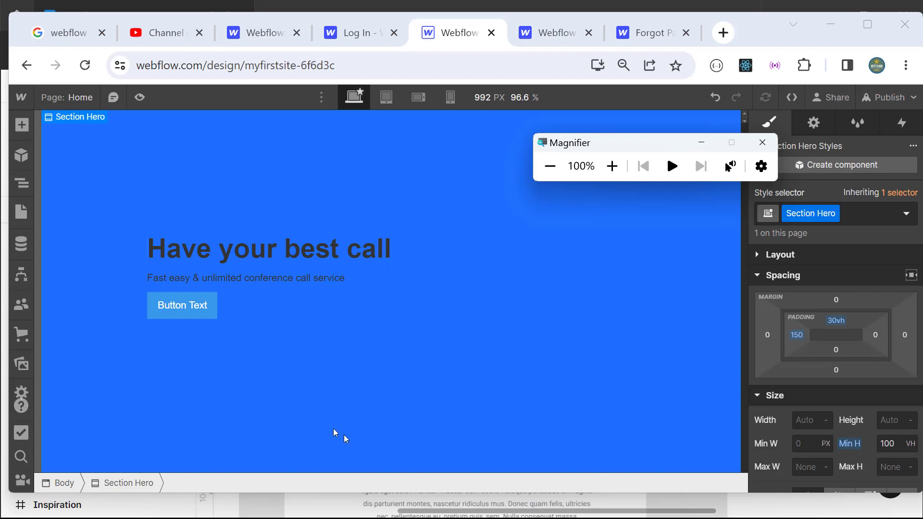
# Step: Shorten the window to compare with Figma and give the hero 30vh bottom spacing
pyautogui.moveTo(390, 495); pyautogui.dragTo(226, 514)
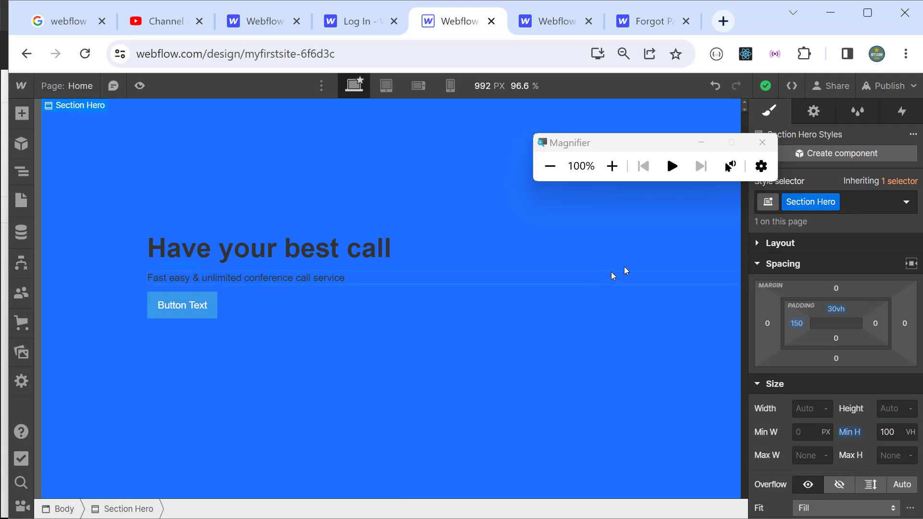
pyautogui.click(611, 166)
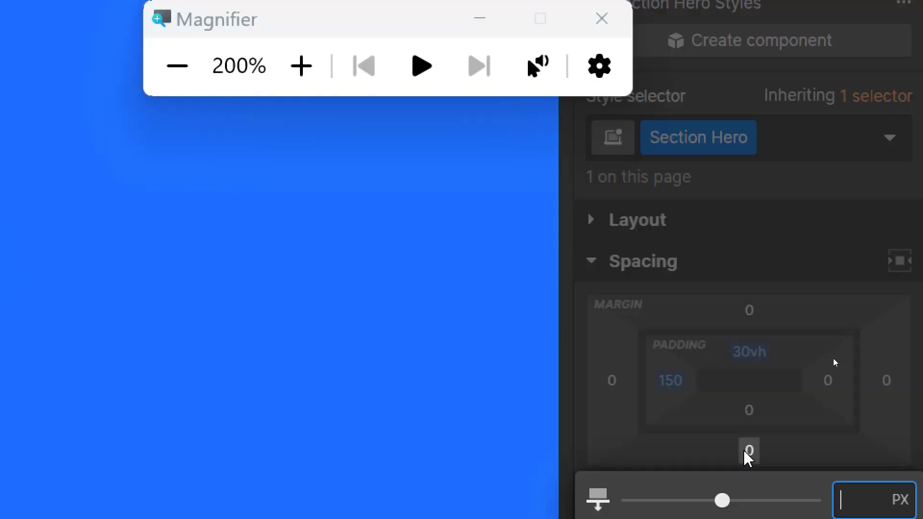
pyautogui.click(747, 454)
pyautogui.write('30v')
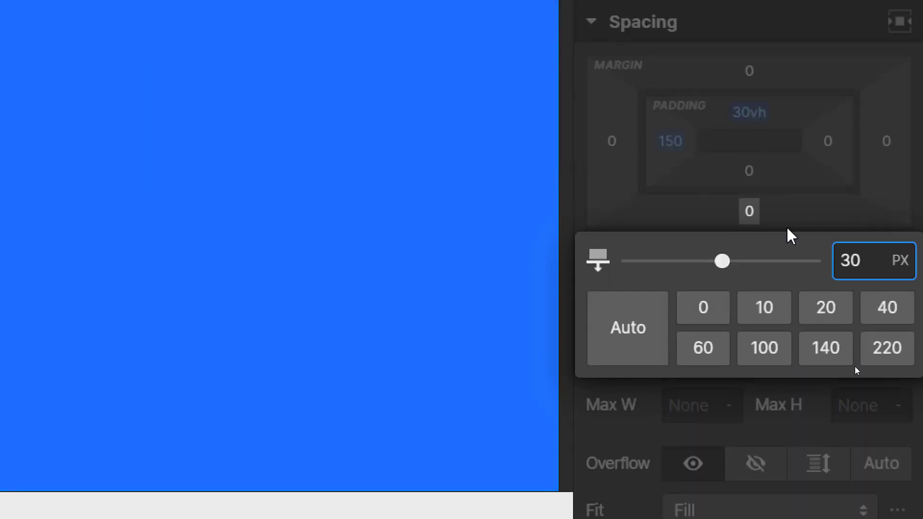
pyautogui.write('h')
pyautogui.press('Return')
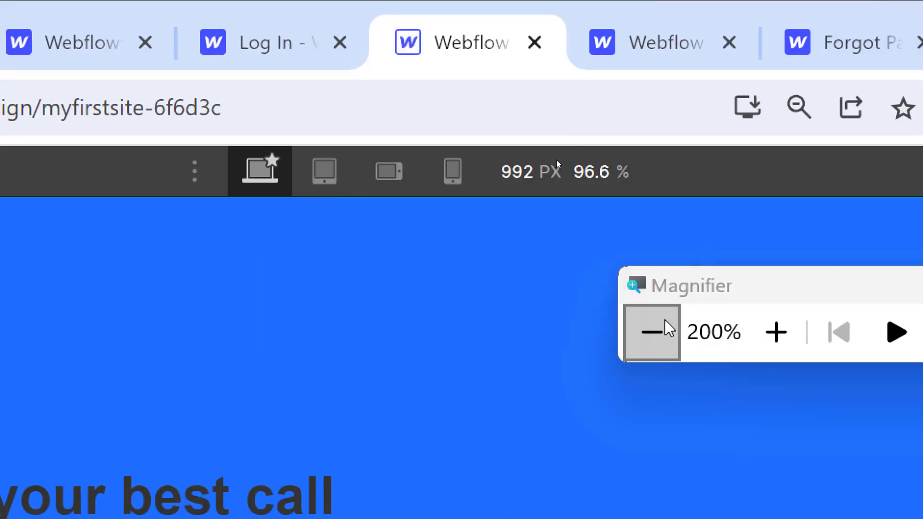
pyautogui.click(665, 324)
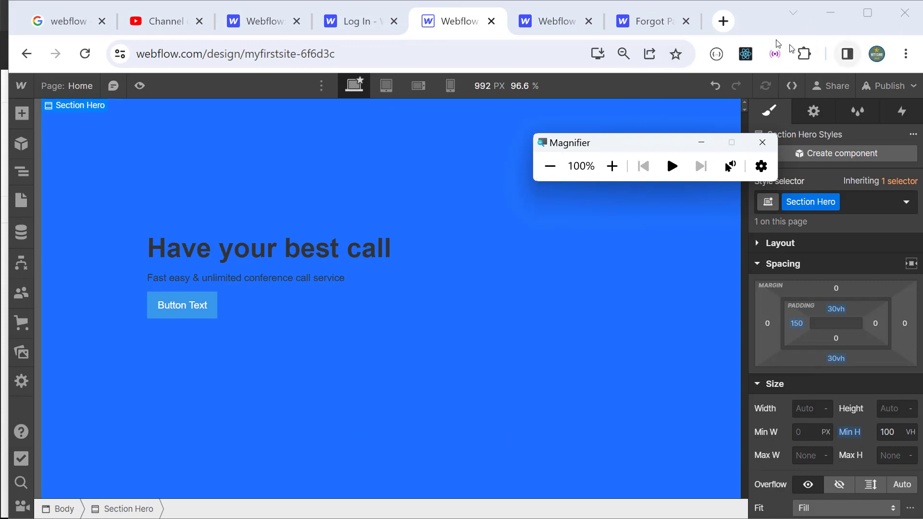
pyautogui.click(867, 13)
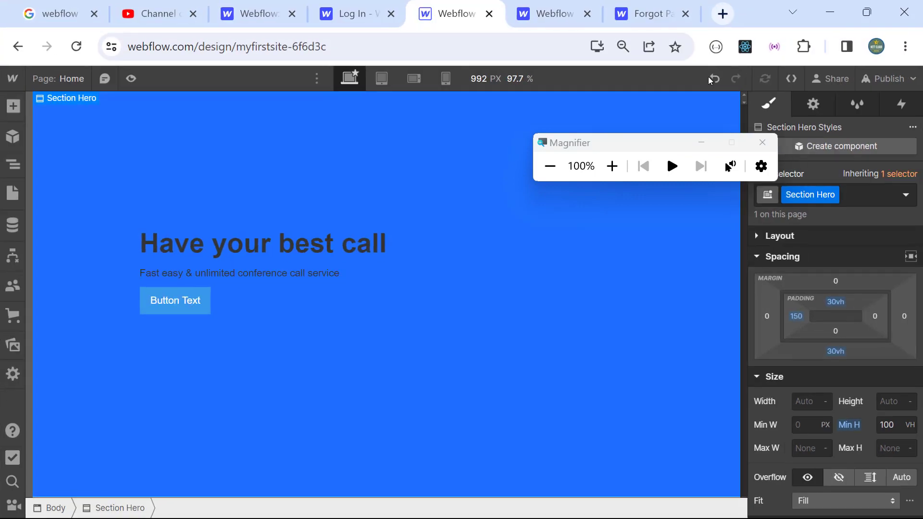
pyautogui.click(867, 13)
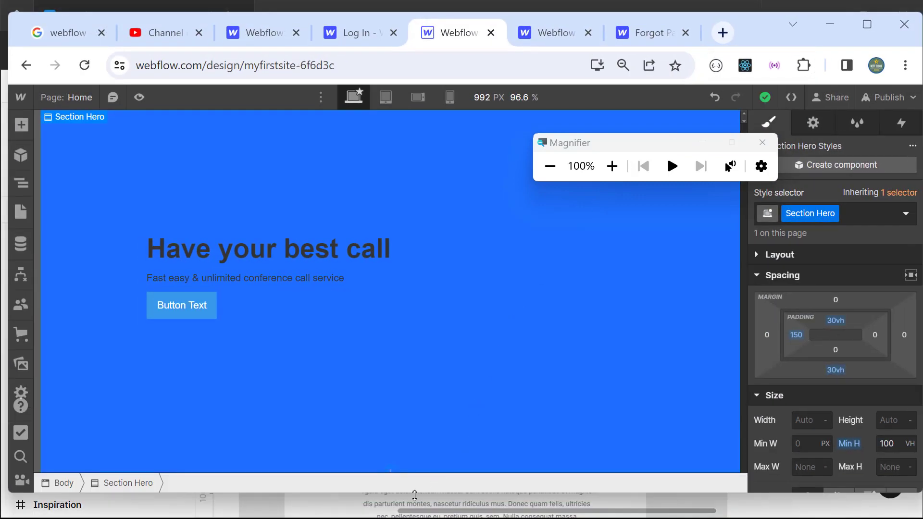
# Step: Preview the hero at mobile landscape and portrait widths, then return to the desktop base breakpoint
pyautogui.moveTo(414, 494); pyautogui.dragTo(427, 298)
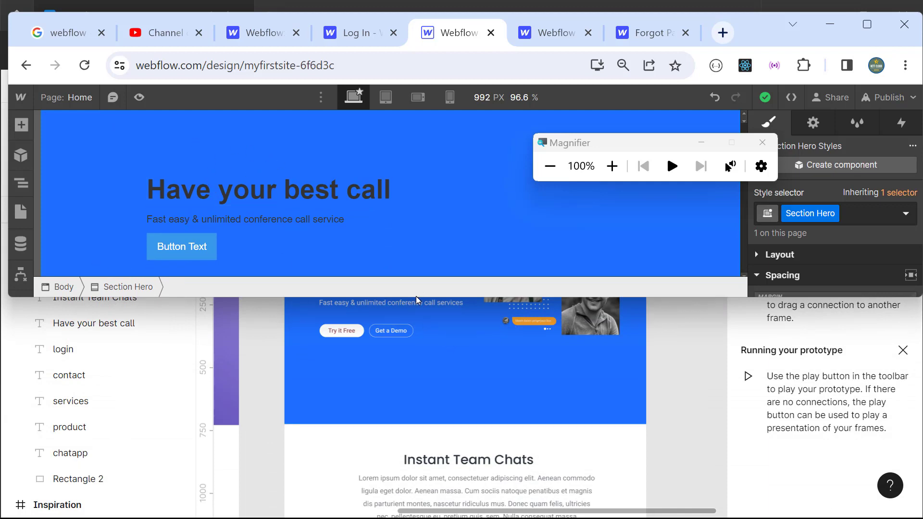
pyautogui.moveTo(416, 297); pyautogui.dragTo(359, 487)
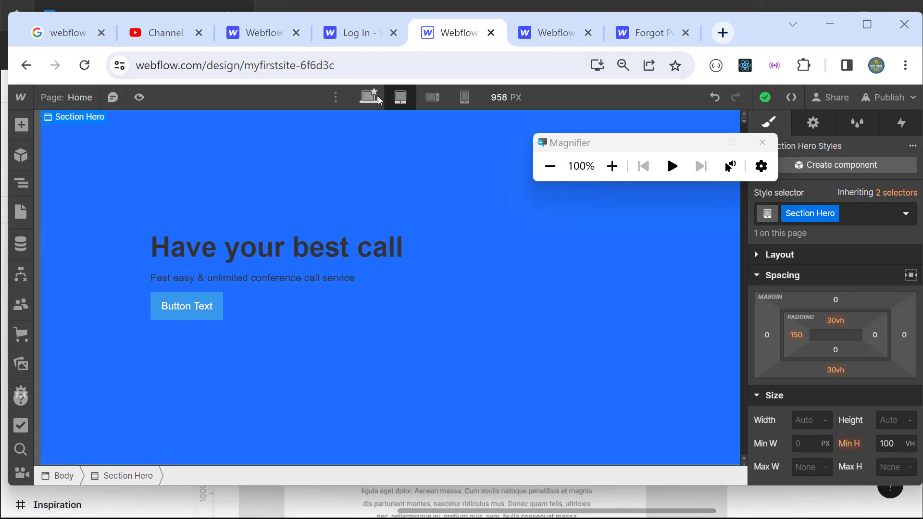
pyautogui.click(431, 98)
pyautogui.click(460, 97)
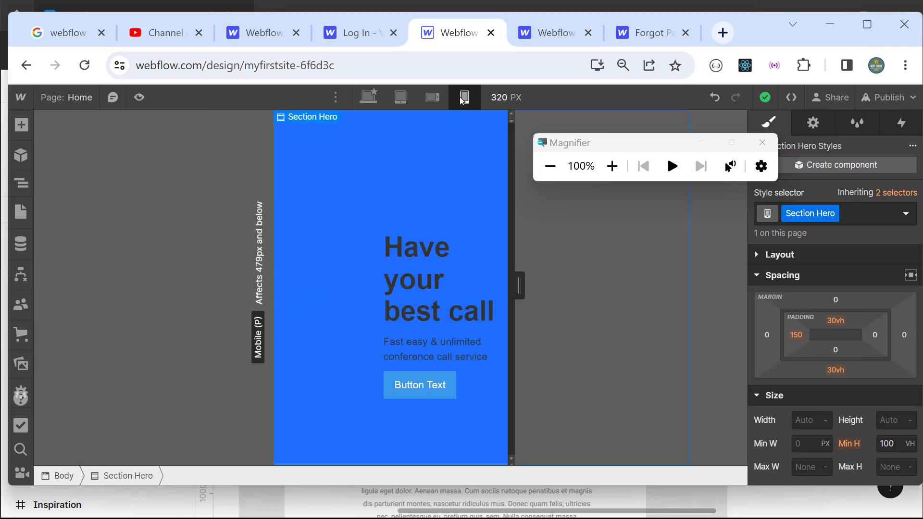
pyautogui.click(370, 102)
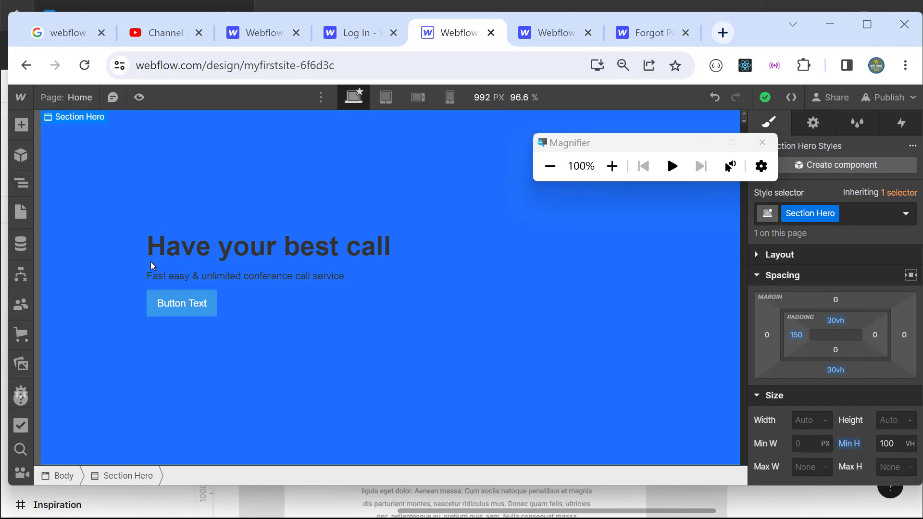
pyautogui.press('super+plus')
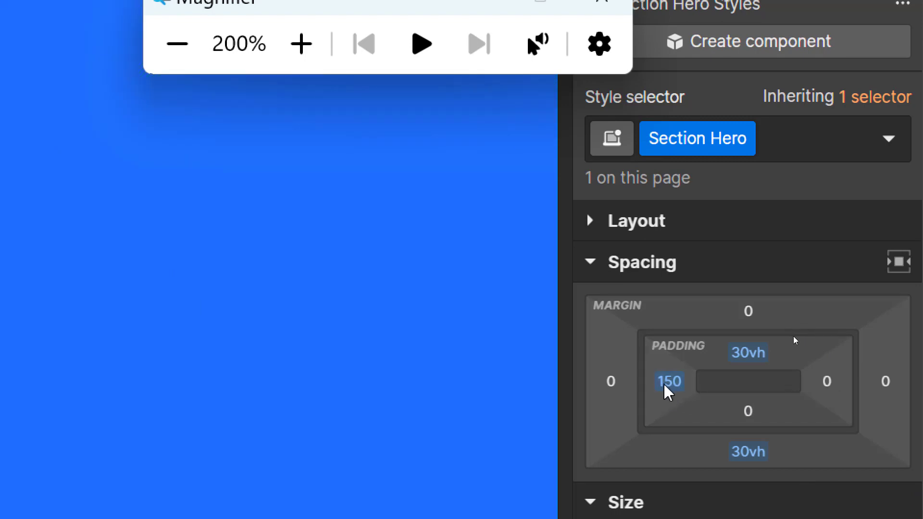
# Step: Reset the hero's left padding from 150 to 0
pyautogui.click(670, 389)
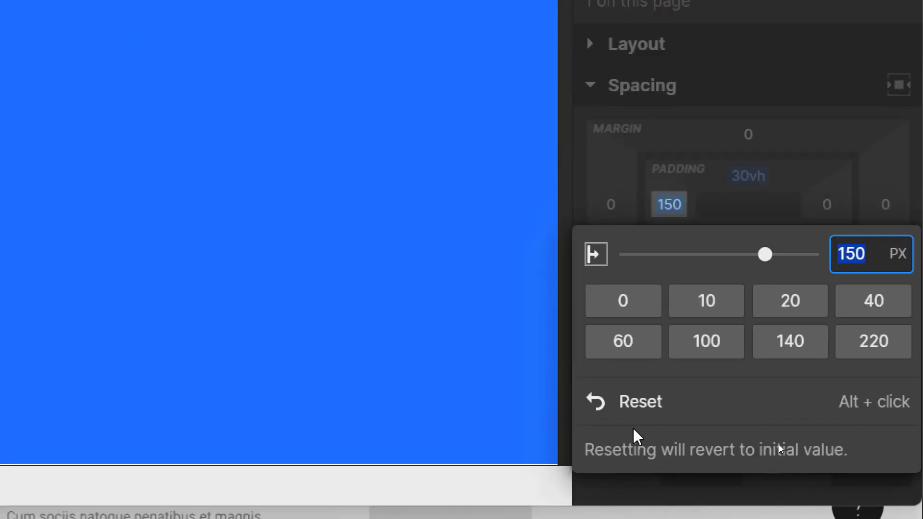
pyautogui.click(605, 411)
pyautogui.click(176, 79)
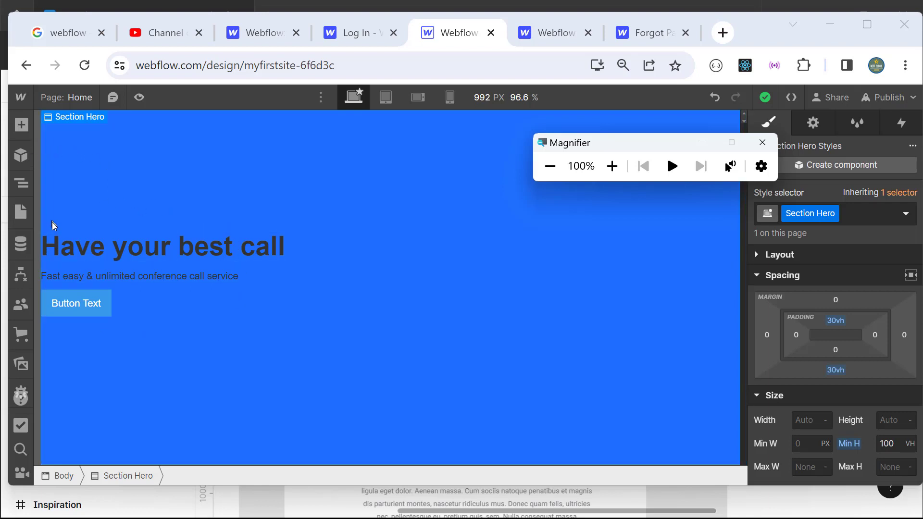
# Step: Select Section Hero and add a Div Block inside it
pyautogui.click(27, 190)
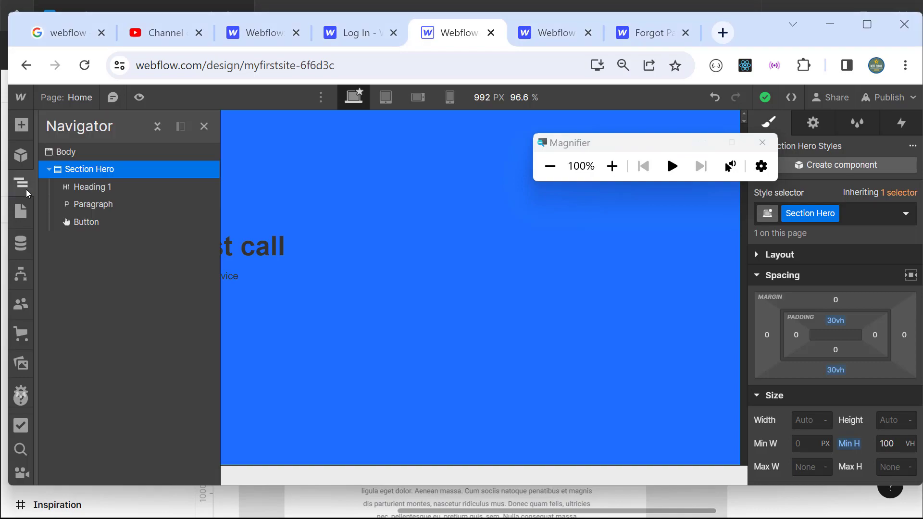
pyautogui.click(612, 166)
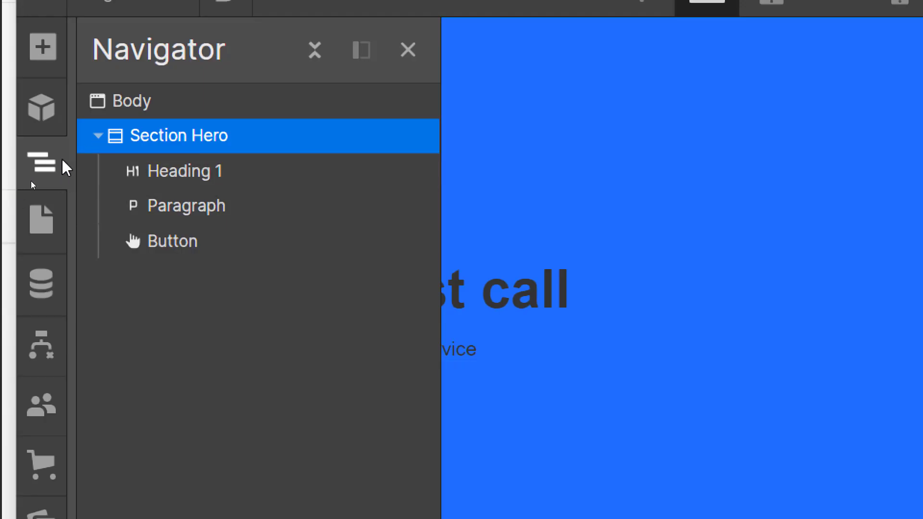
pyautogui.click(174, 175)
pyautogui.click(181, 140)
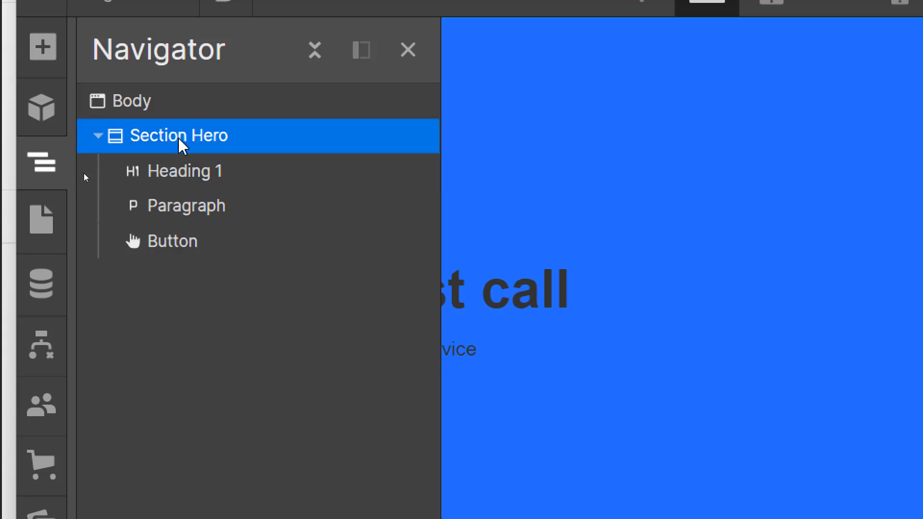
pyautogui.click(43, 46)
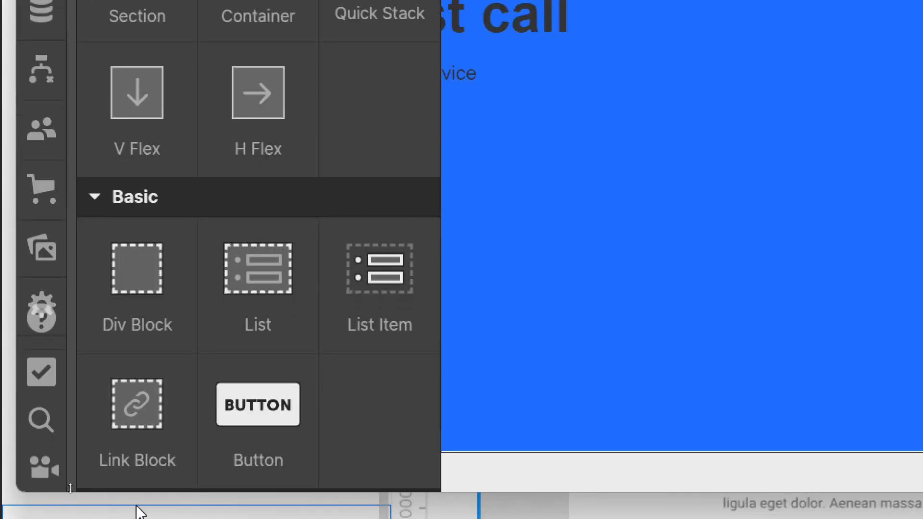
pyautogui.moveTo(148, 323)
pyautogui.mouseDown()
pyautogui.moveTo(165, 313)
pyautogui.moveTo(143, 317)
pyautogui.mouseUp()
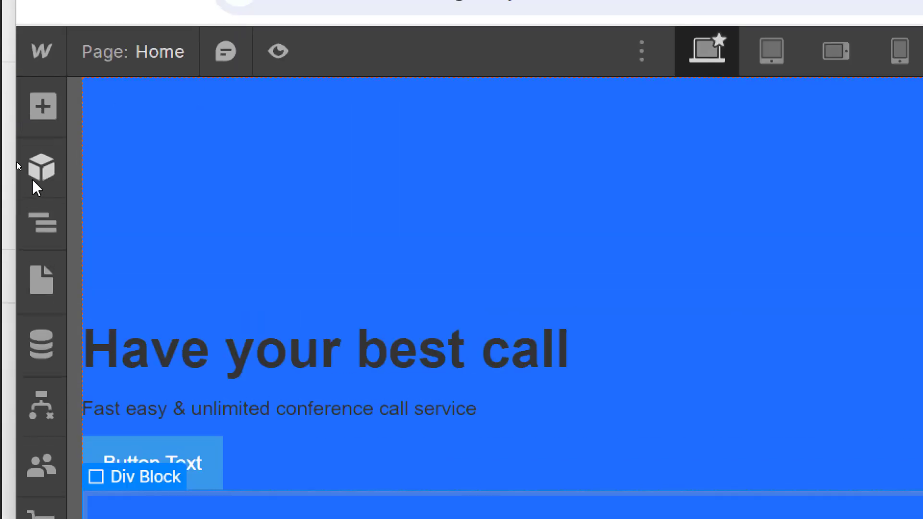
# Step: In the Navigator, move Button, Paragraph and Heading 1 into the new Div Block
pyautogui.click(41, 220)
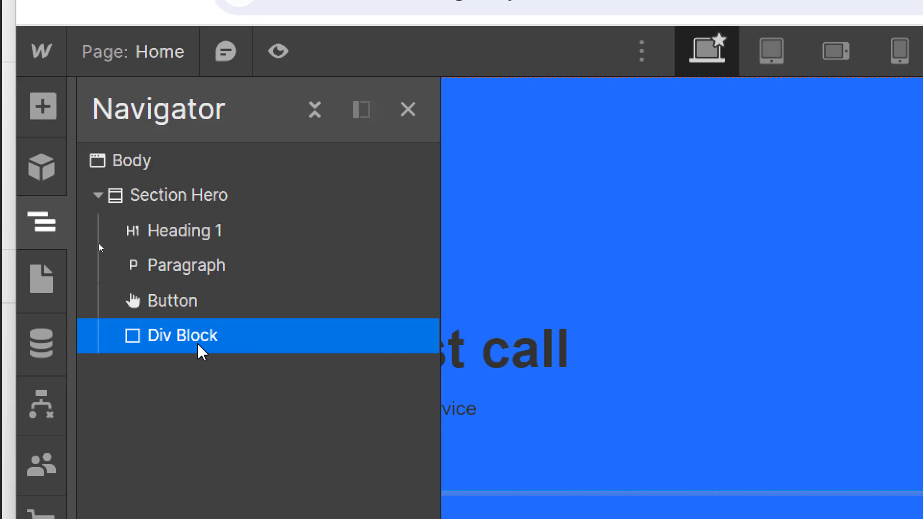
pyautogui.click(178, 300)
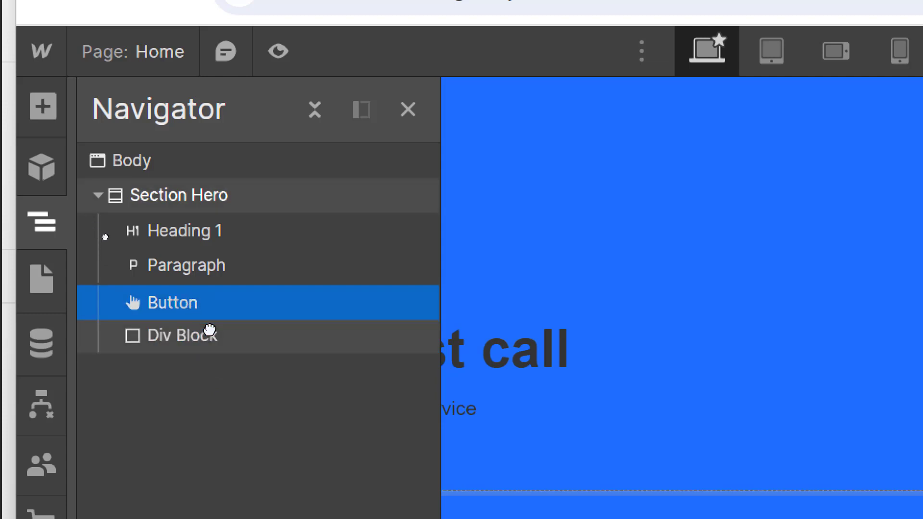
pyautogui.moveTo(210, 329); pyautogui.dragTo(220, 340)
pyautogui.click(197, 300)
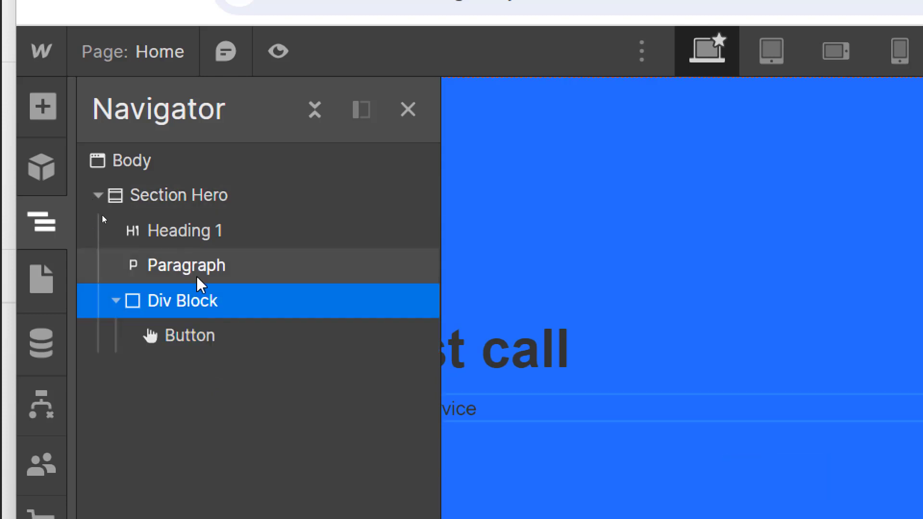
pyautogui.moveTo(198, 279); pyautogui.dragTo(228, 319)
pyautogui.click(202, 265)
pyautogui.moveTo(200, 232); pyautogui.dragTo(226, 288)
pyautogui.click(192, 229)
pyautogui.click(625, 186)
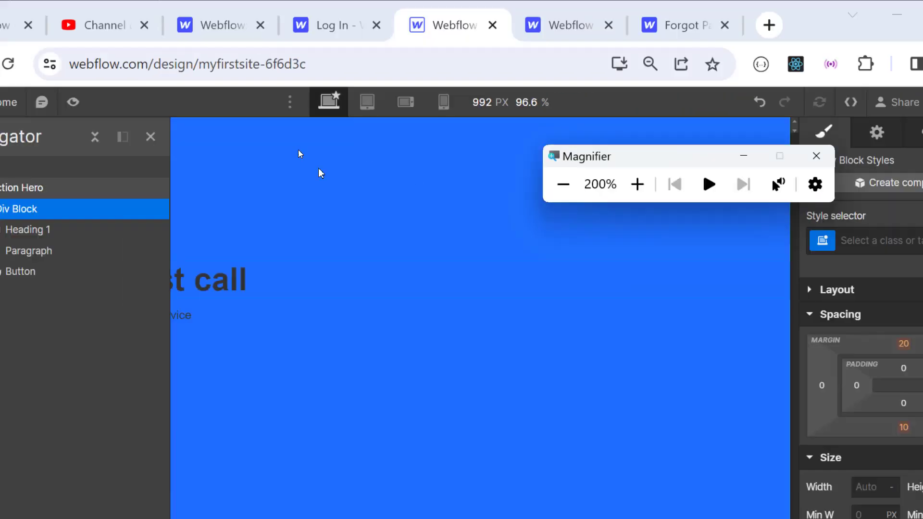
pyautogui.press('super+minus')
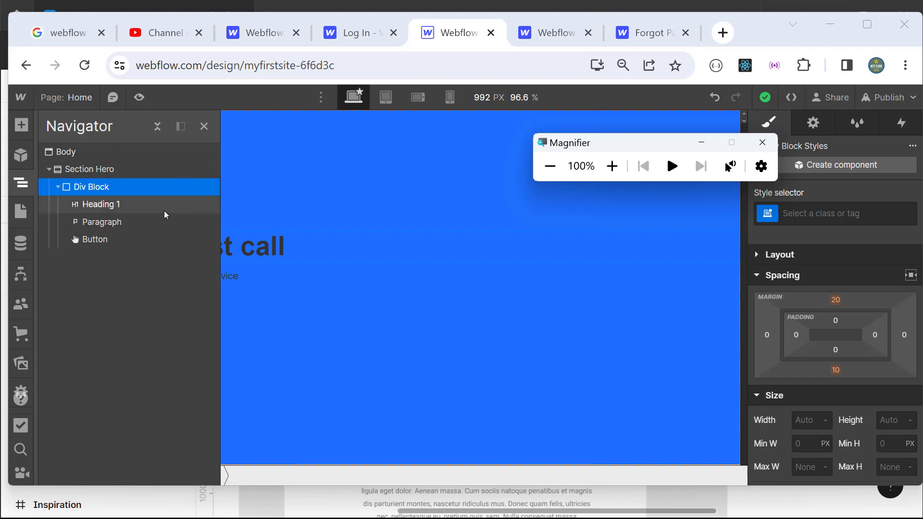
pyautogui.click(70, 153)
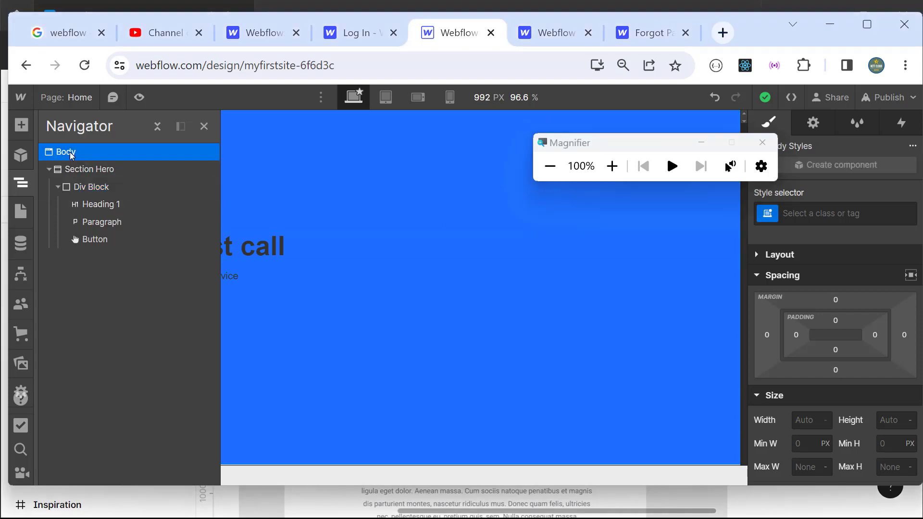
pyautogui.click(99, 171)
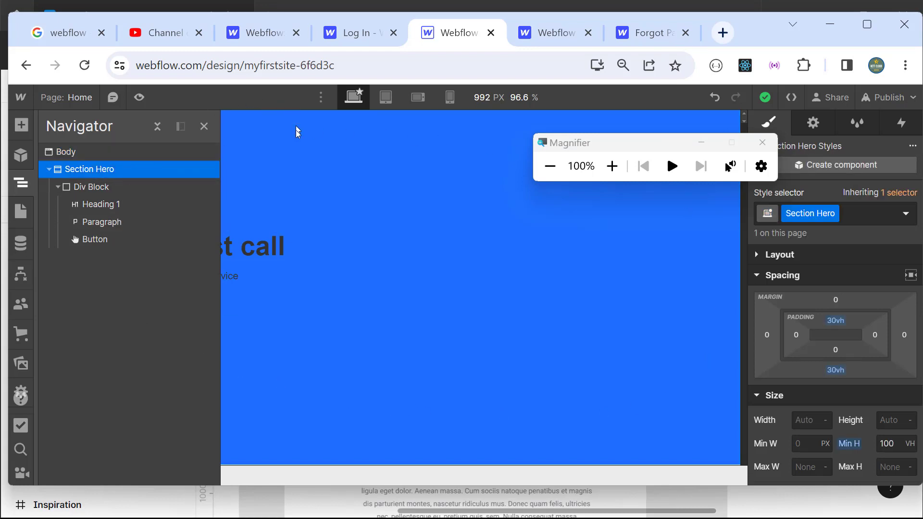
pyautogui.click(102, 189)
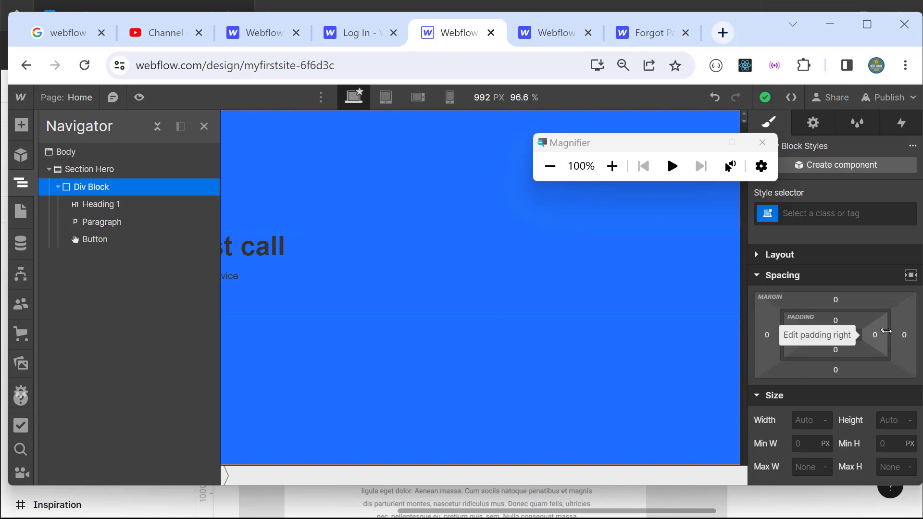
pyautogui.scroll(-3, 881, 370)
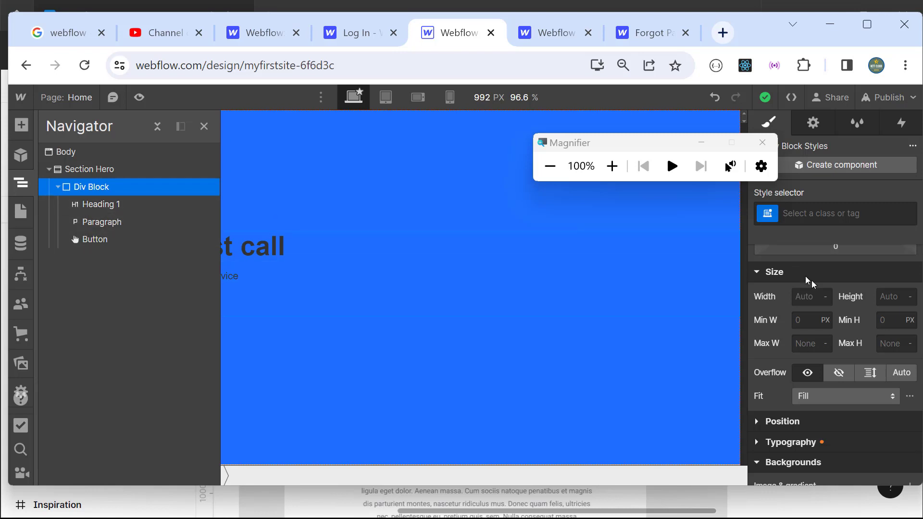
pyautogui.scroll(-3, 826, 343)
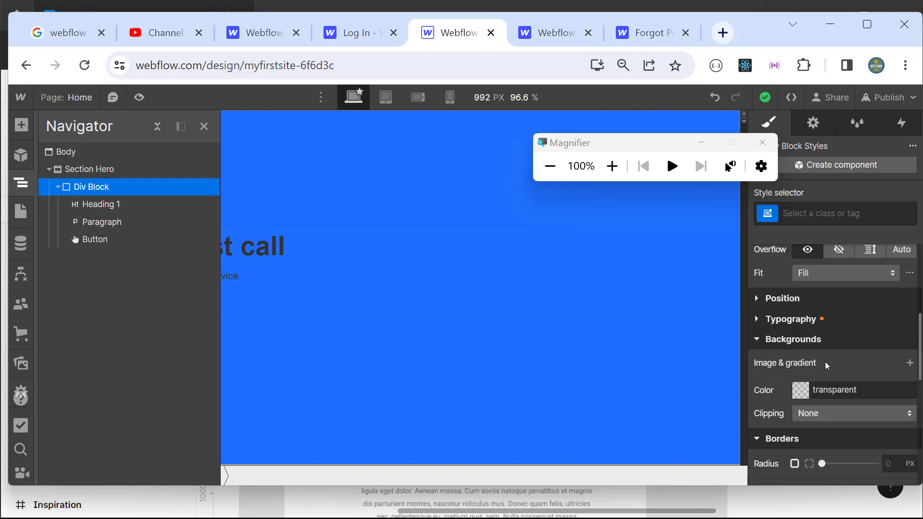
pyautogui.scroll(3, 823, 360)
pyautogui.scroll(-3, 823, 359)
# Step: Give the Div Block a #d46f6f pinkish-red background, close the Navigator and bring Figma forward
pyautogui.click(807, 393)
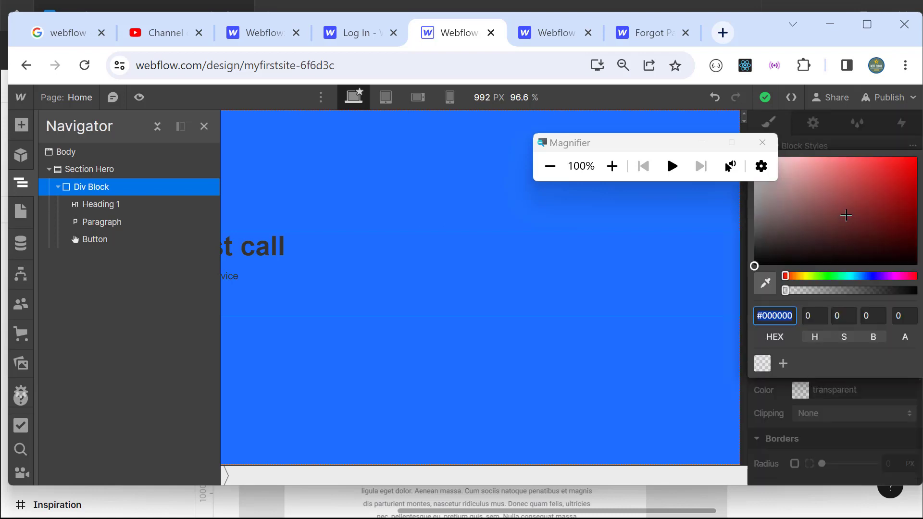
pyautogui.moveTo(845, 215); pyautogui.dragTo(832, 175)
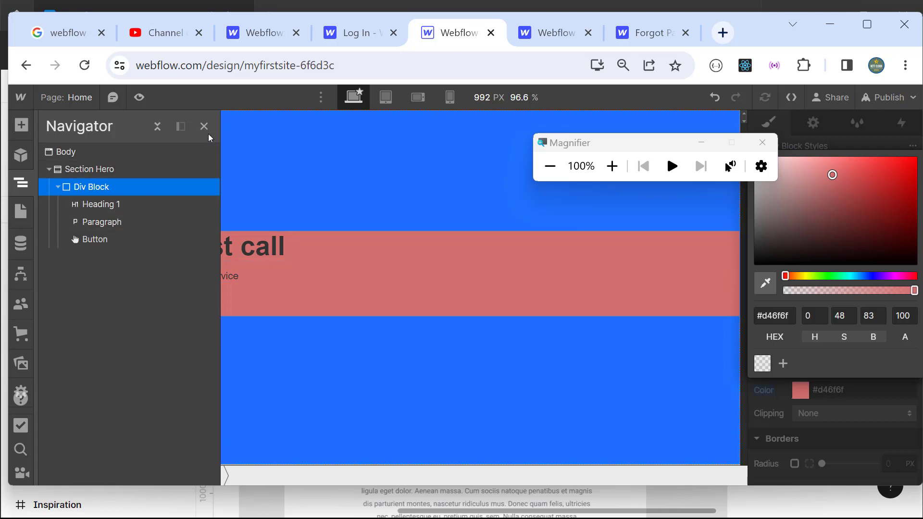
pyautogui.click(204, 127)
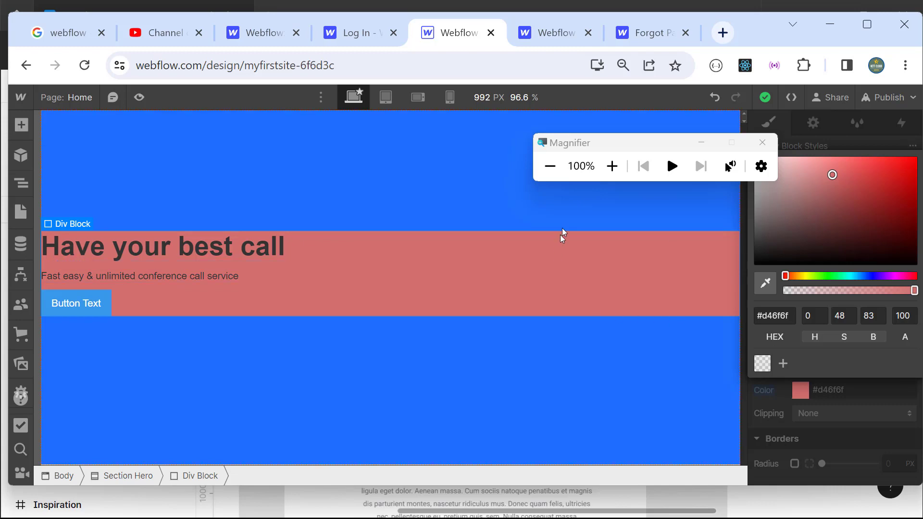
pyautogui.click(514, 6)
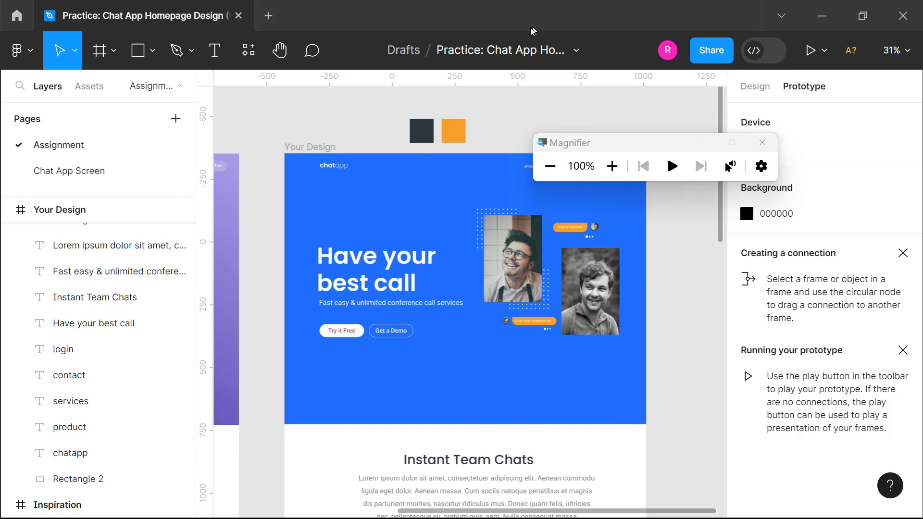
# Step: Switch from the Figma reference back to the Webflow designer with Alt+Tab
pyautogui.hotkey('alt', 'Tab')
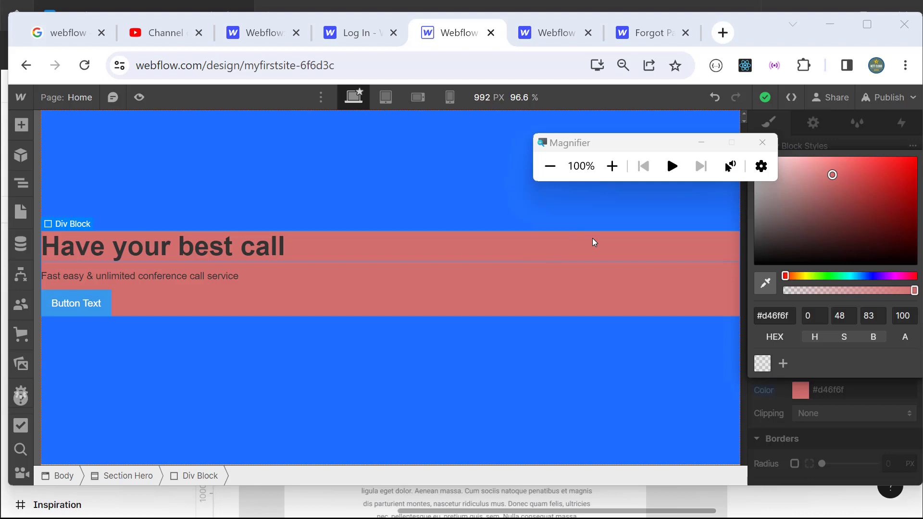
# Step: Select the Div Block, close the colour picker and collapse Backgrounds, Borders and Effects to reach Size
pyautogui.click(623, 172)
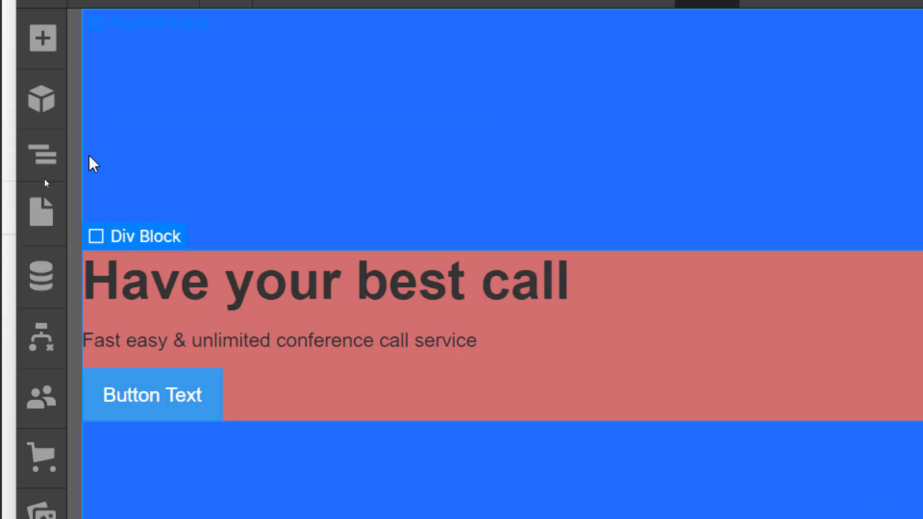
pyautogui.click(47, 155)
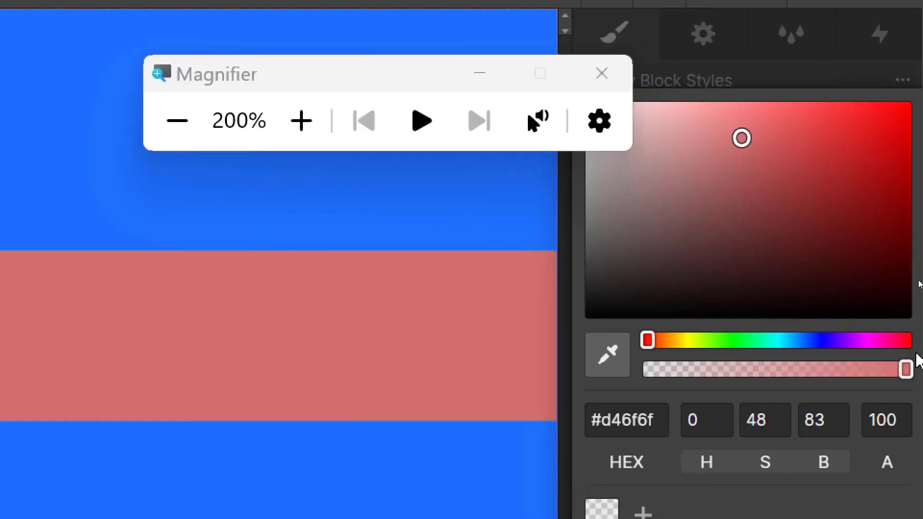
pyautogui.click(758, 79)
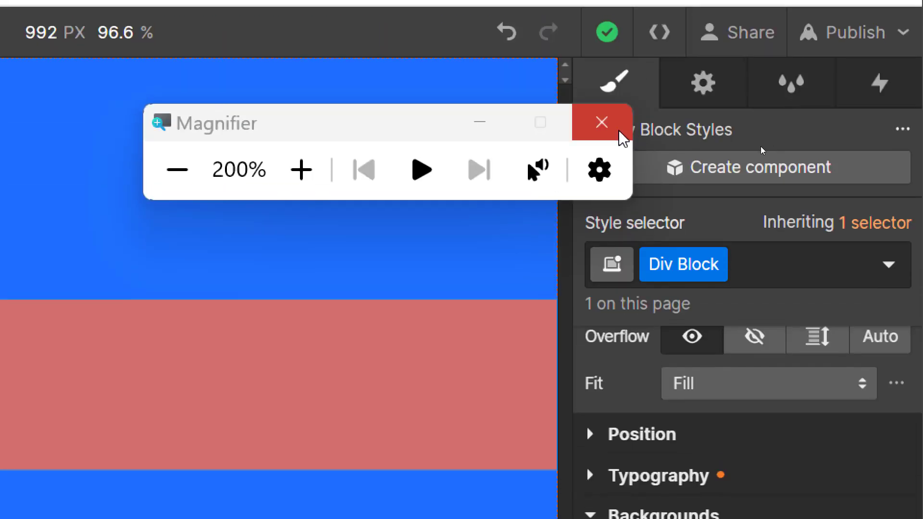
pyautogui.moveTo(427, 125); pyautogui.dragTo(280, 110)
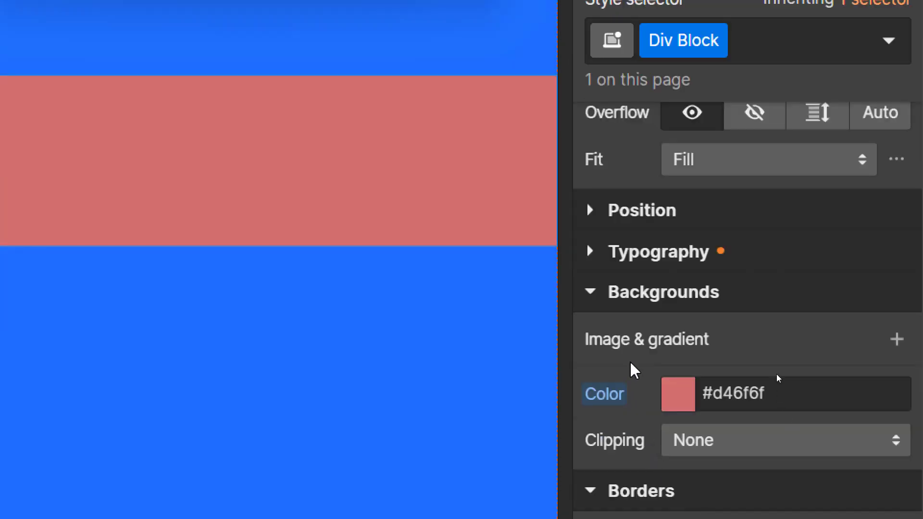
pyautogui.click(587, 295)
pyautogui.click(591, 336)
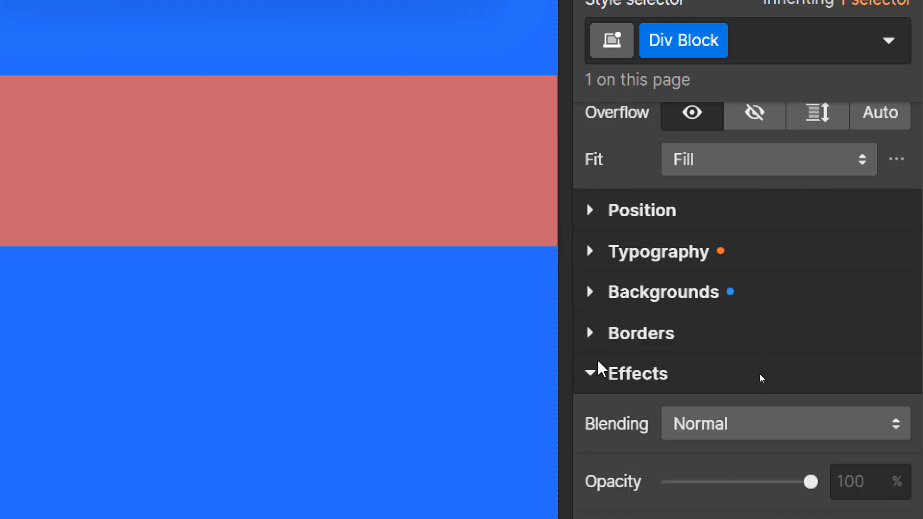
pyautogui.click(595, 371)
pyautogui.scroll(7, 599, 372)
pyautogui.scroll(-5, 604, 375)
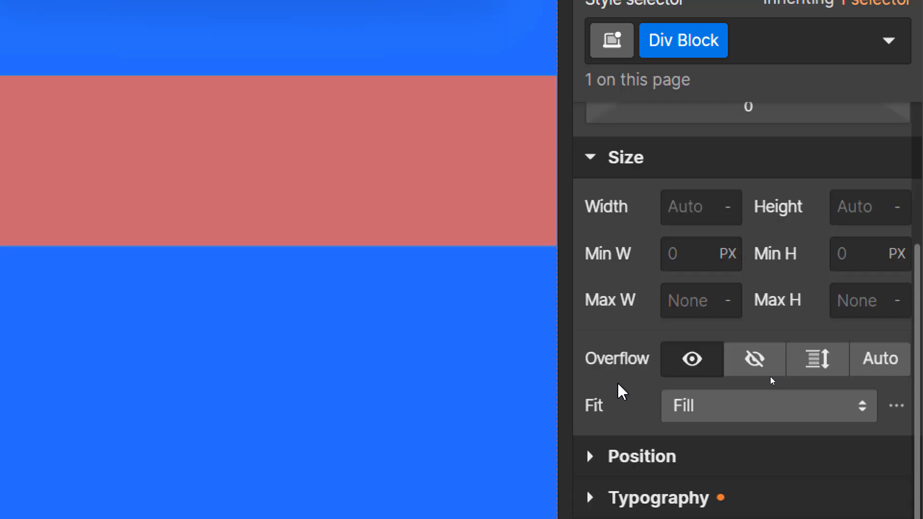
pyautogui.scroll(5, 618, 387)
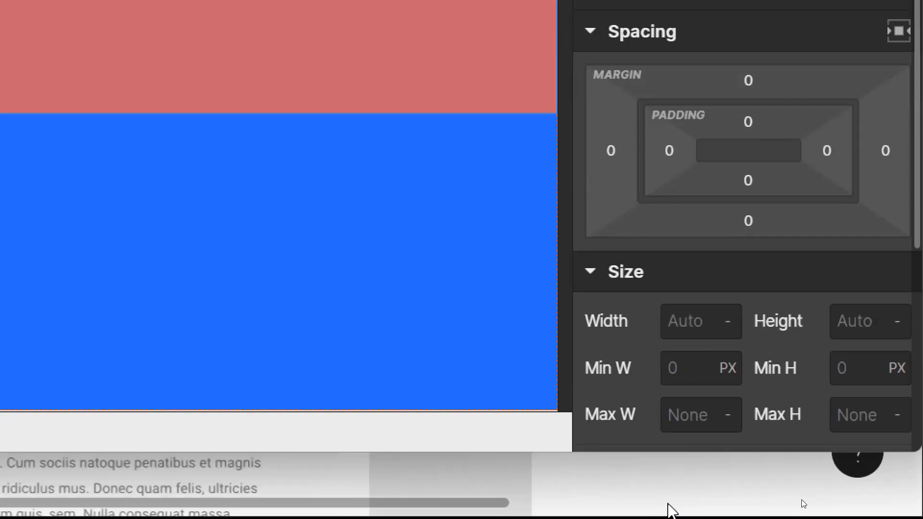
pyautogui.scroll(-5, 726, 372)
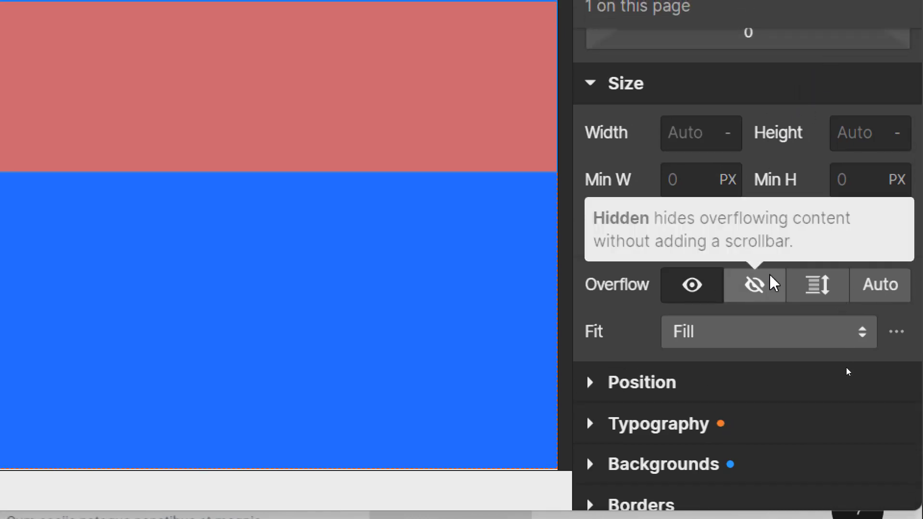
# Step: Set the red Div Block's width to 90% so blue hero shows on its right
pyautogui.click(688, 143)
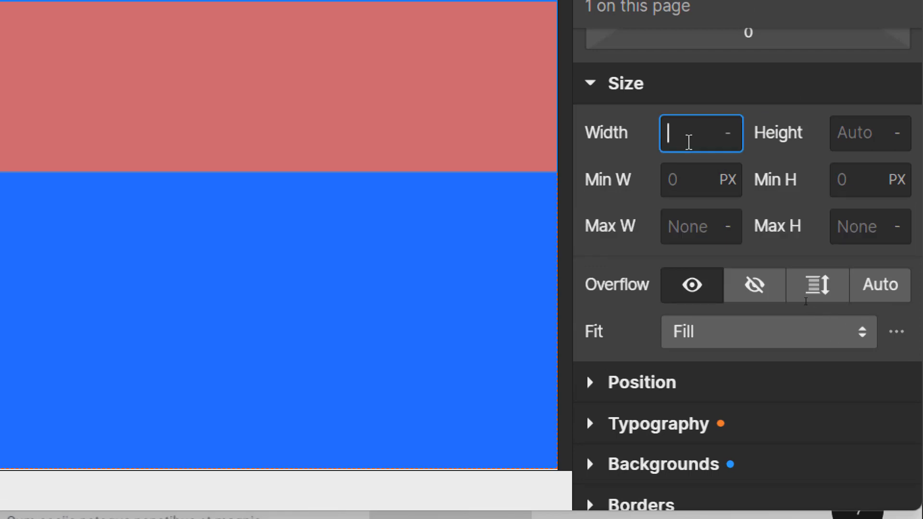
pyautogui.write('90')
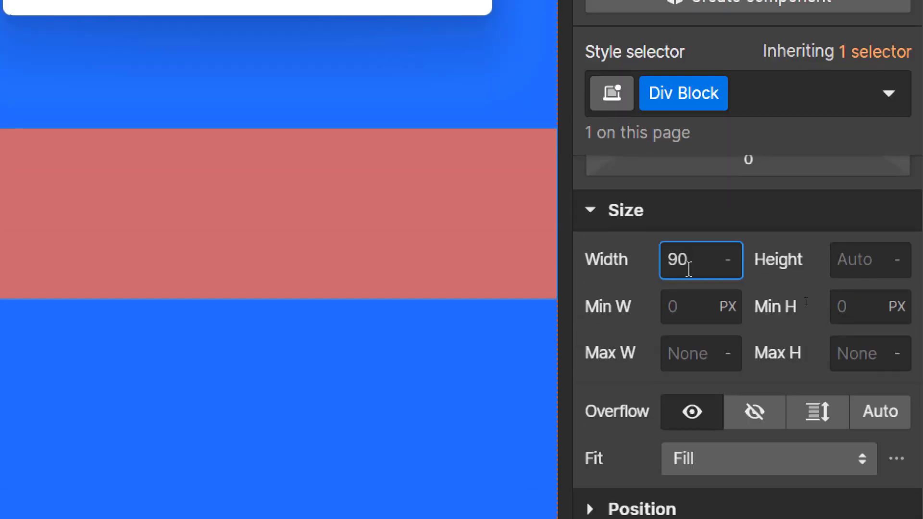
pyautogui.write('$')
pyautogui.press('BackSpace')
pyautogui.write('%')
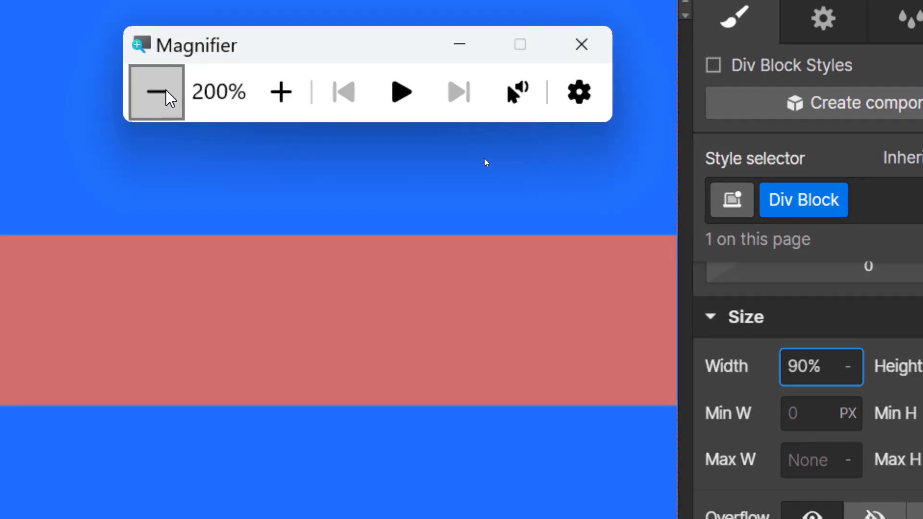
pyautogui.click(164, 99)
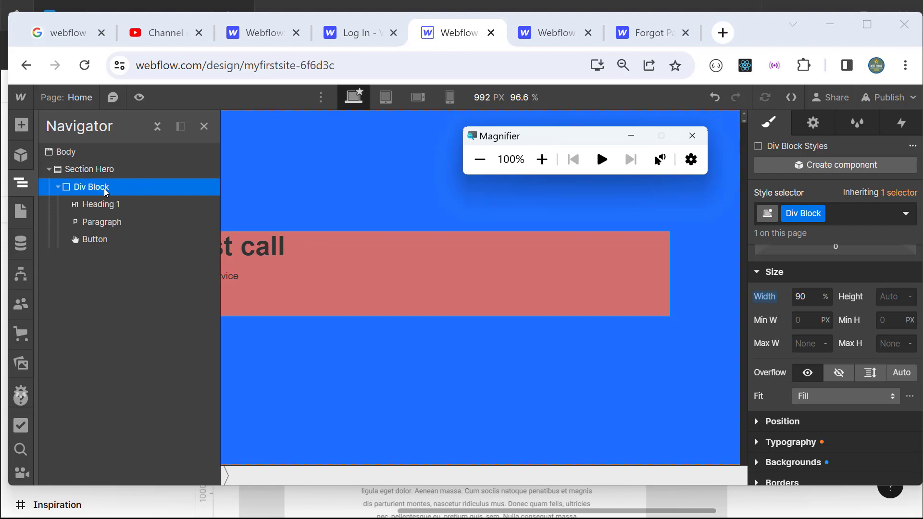
pyautogui.click(542, 159)
pyautogui.click(821, 299)
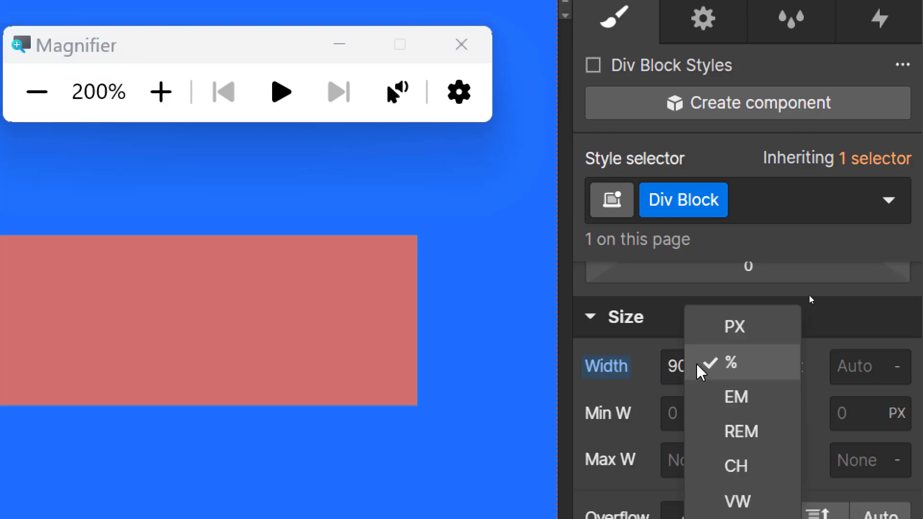
pyautogui.click(578, 288)
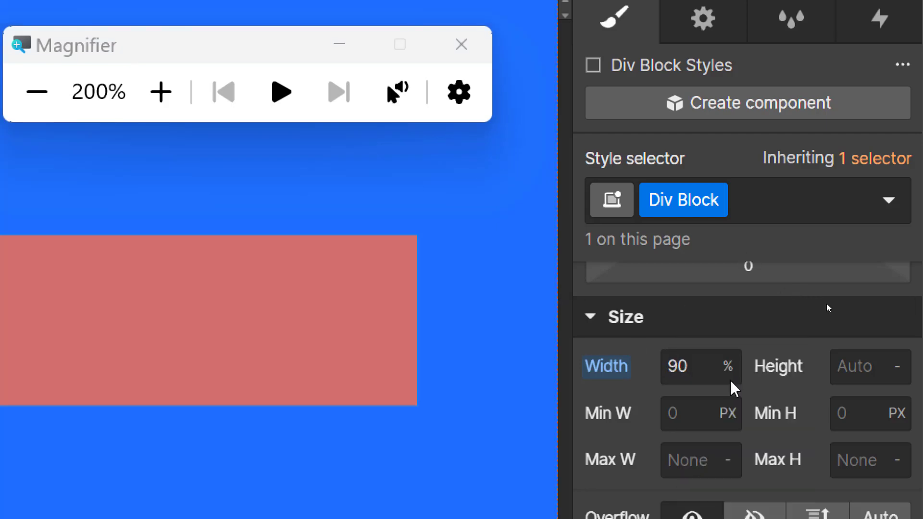
pyautogui.click(703, 368)
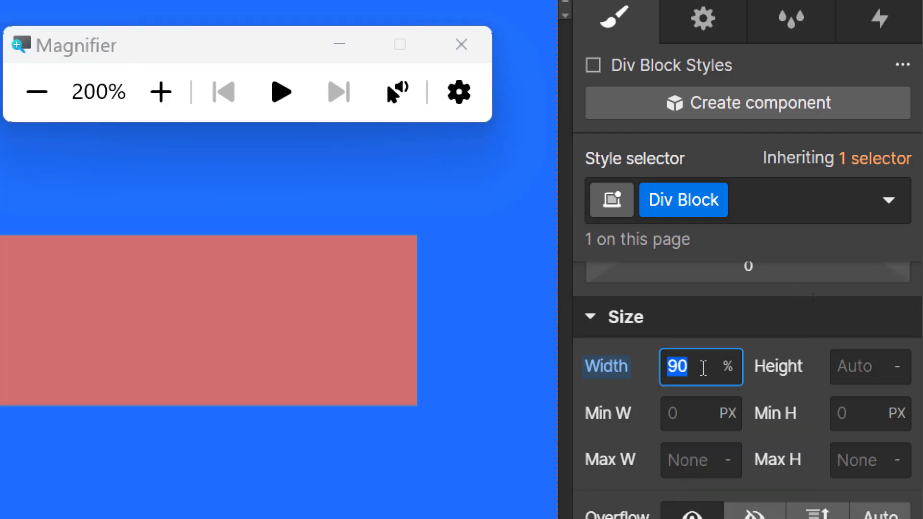
pyautogui.press('BackSpace')
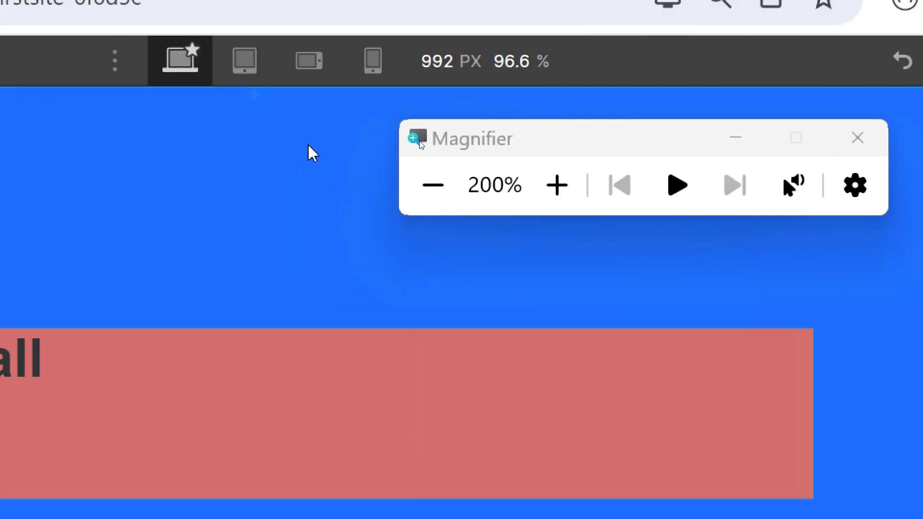
pyautogui.click(433, 186)
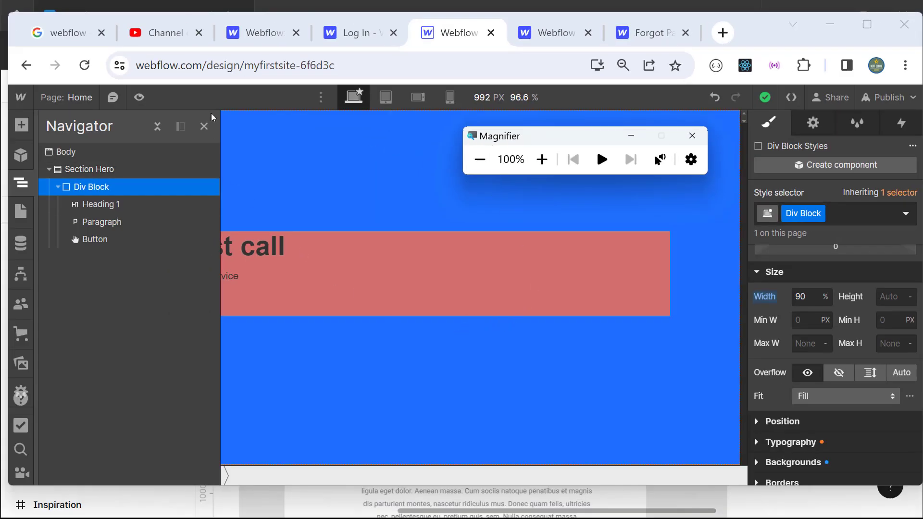
pyautogui.click(204, 126)
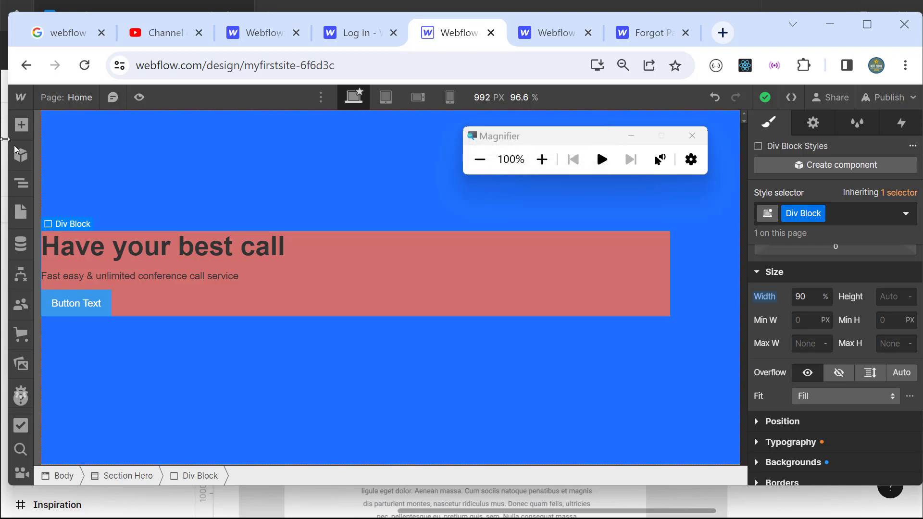
# Step: Select Section Hero and set its left and right margins to Auto
pyautogui.click(29, 192)
pyautogui.click(361, 187)
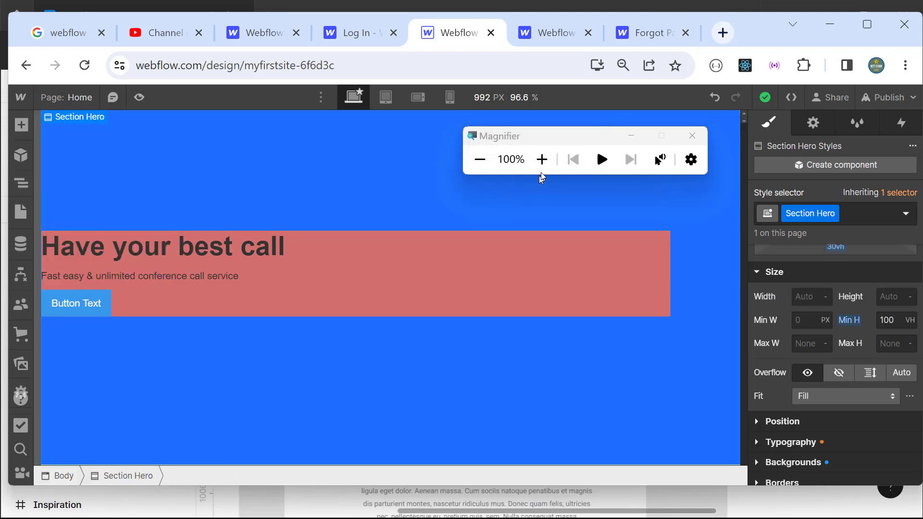
pyautogui.click(541, 159)
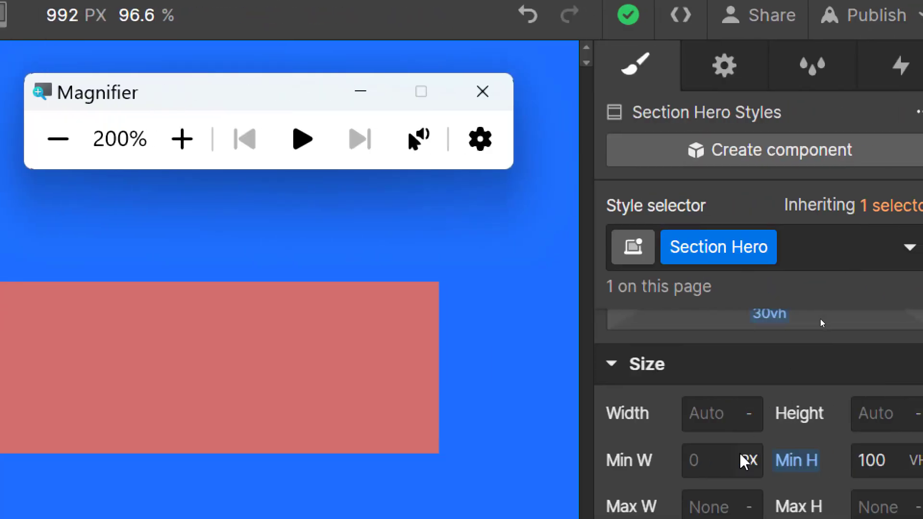
pyautogui.scroll(3, 657, 368)
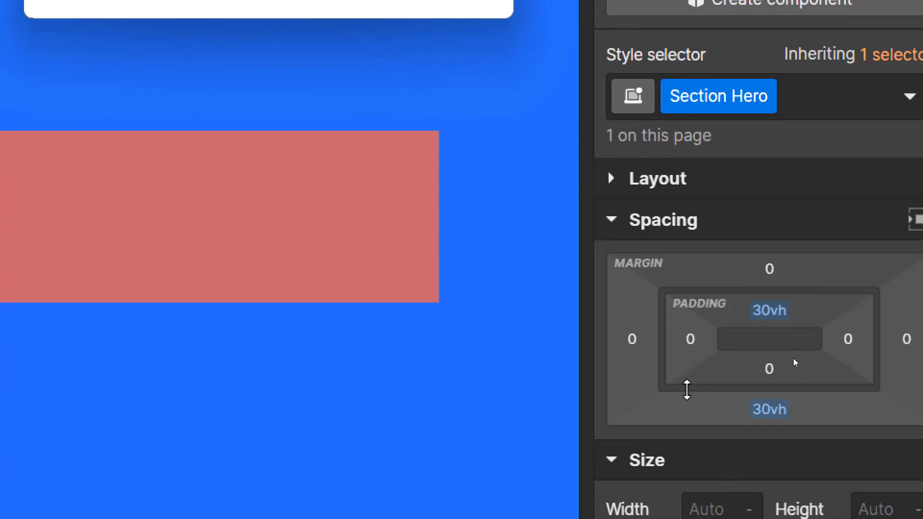
pyautogui.click(632, 342)
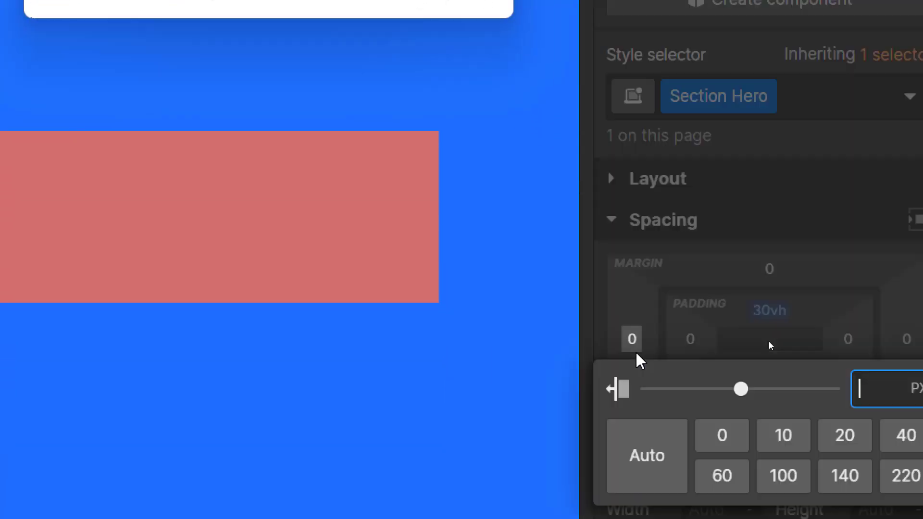
pyautogui.click(638, 463)
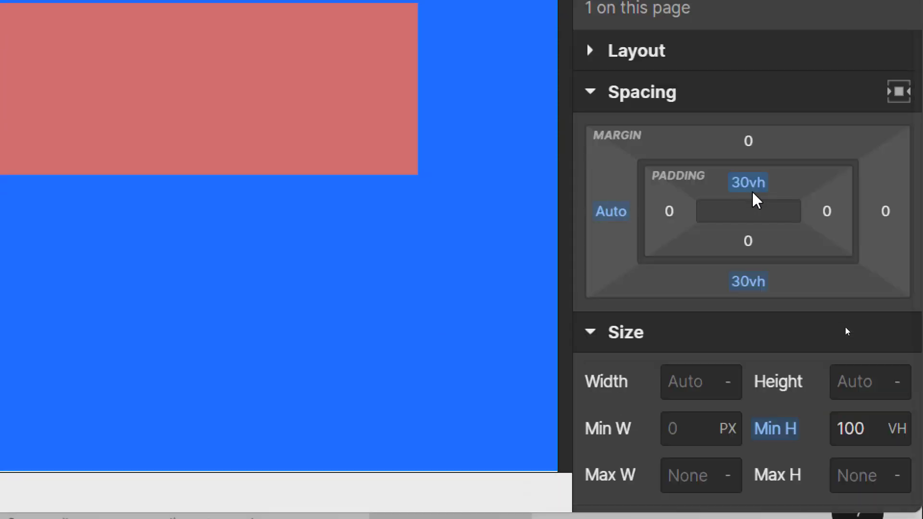
pyautogui.click(895, 220)
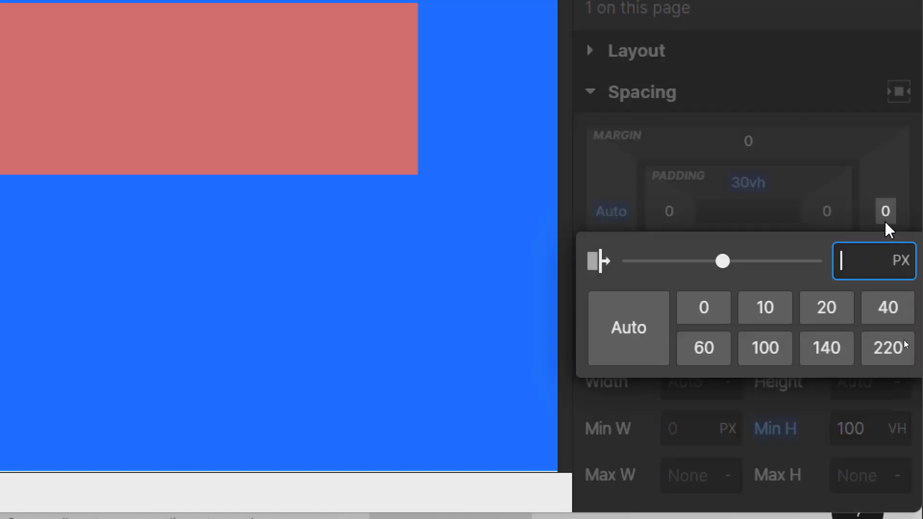
pyautogui.click(623, 331)
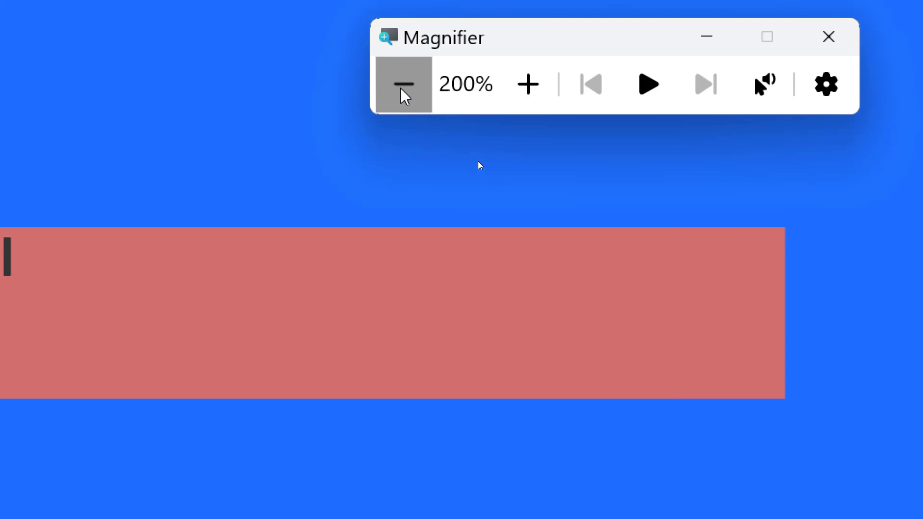
pyautogui.click(401, 92)
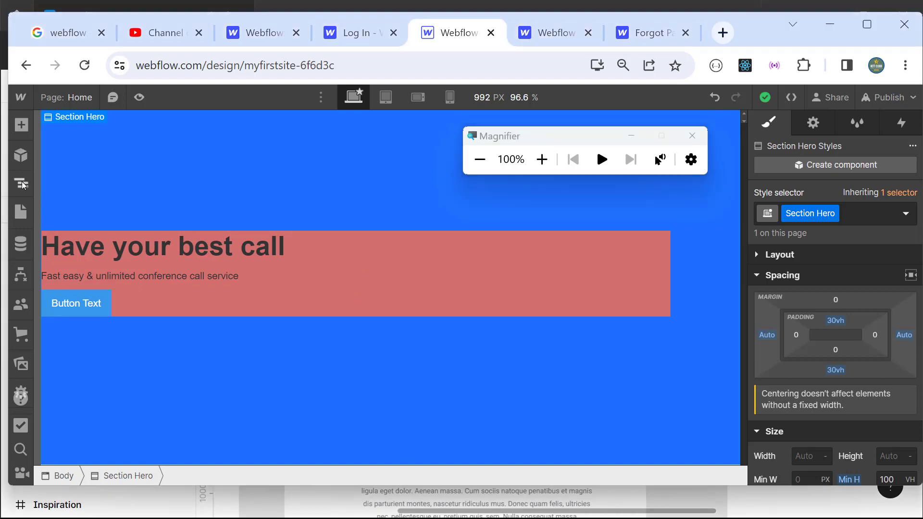
pyautogui.click(22, 183)
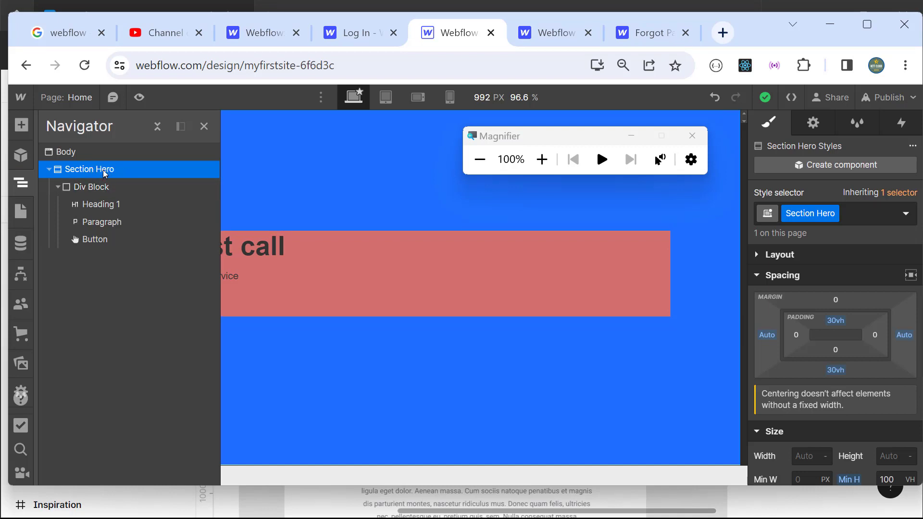
# Step: Reset Section Hero's left and right margins back to 0
pyautogui.click(536, 166)
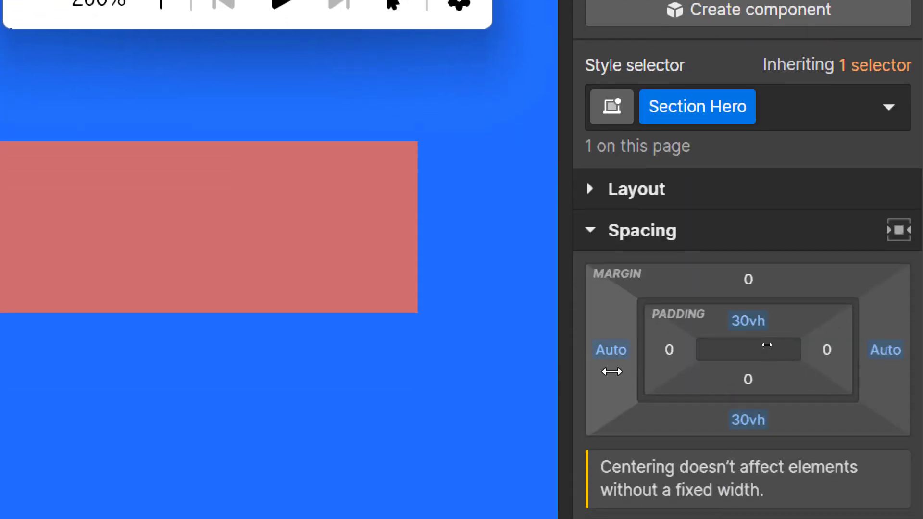
pyautogui.click(611, 371)
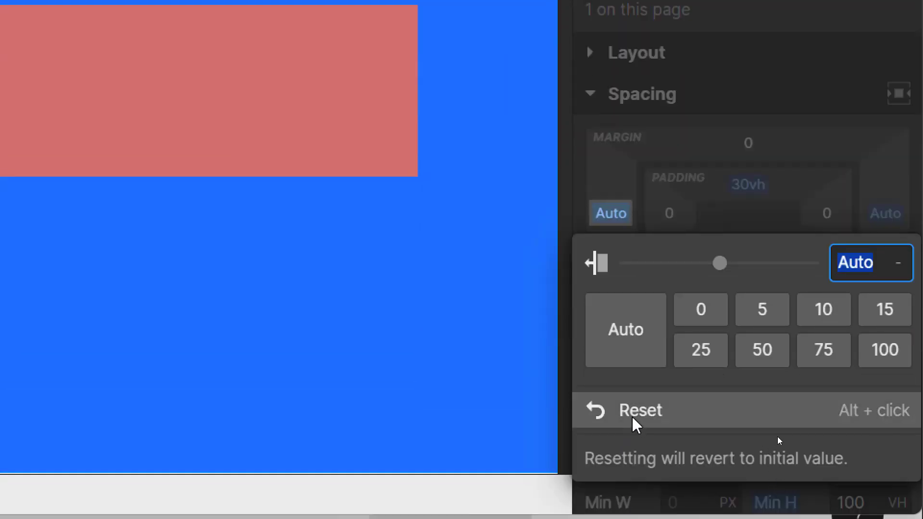
pyautogui.click(633, 417)
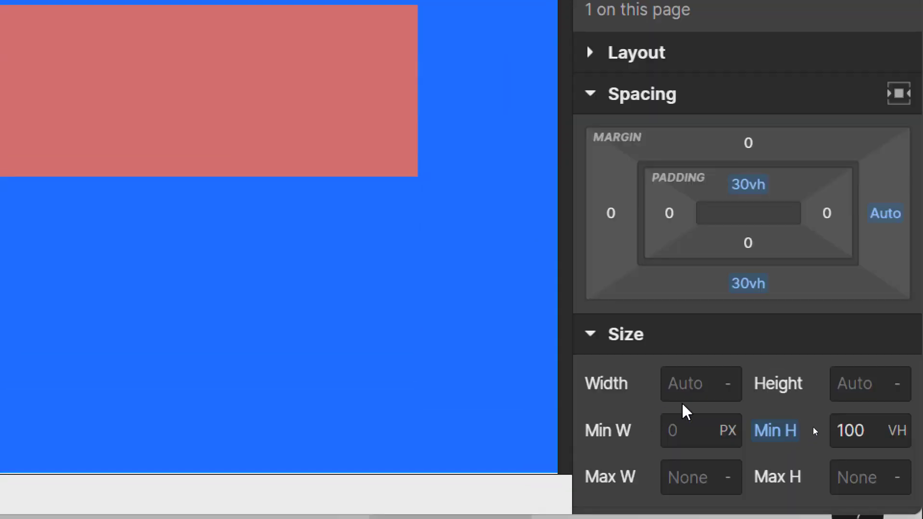
pyautogui.click(886, 221)
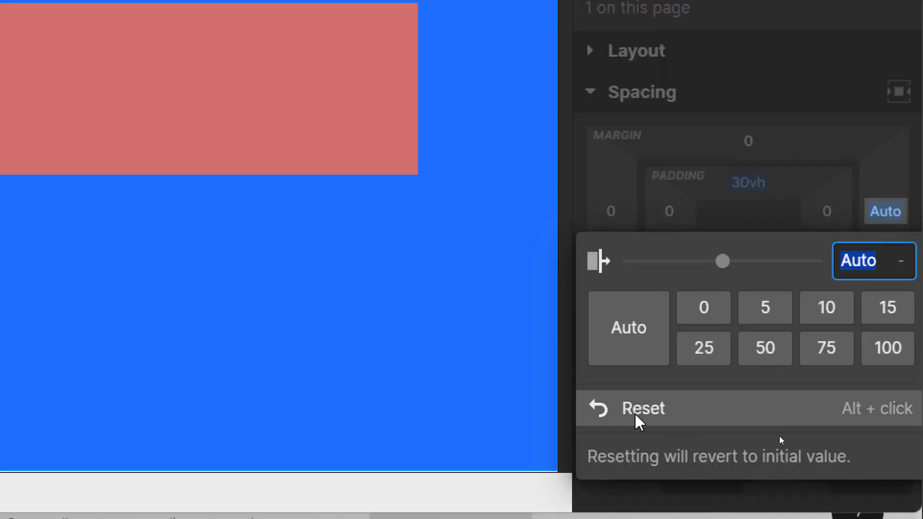
pyautogui.click(639, 417)
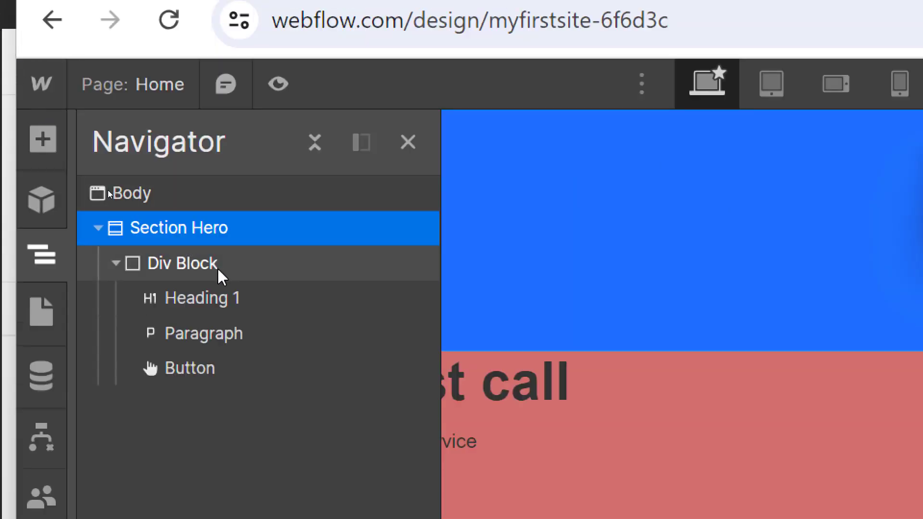
# Step: Select the Div Block and set its left and right margins to Auto
pyautogui.click(200, 265)
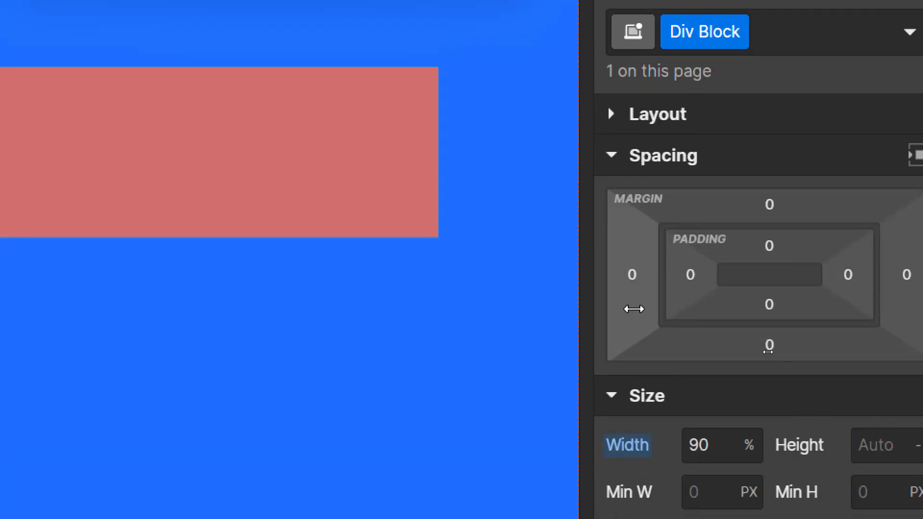
pyautogui.click(629, 293)
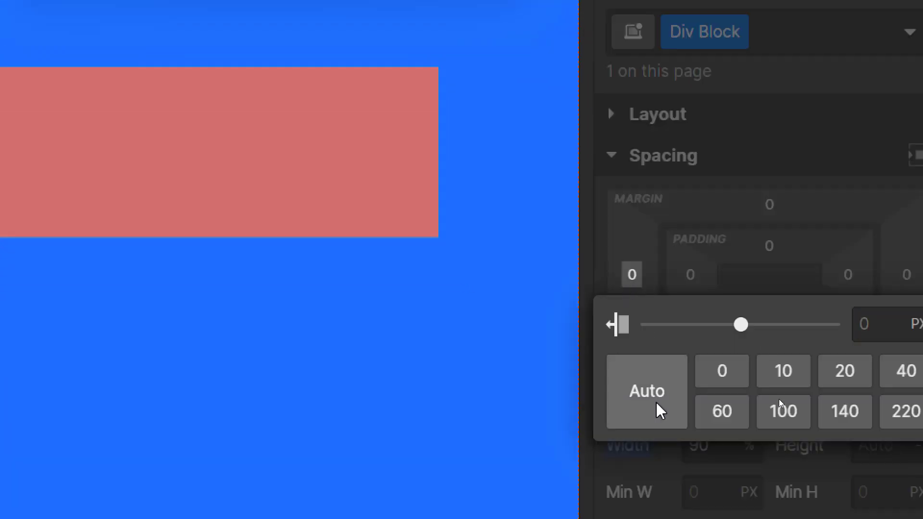
pyautogui.click(656, 404)
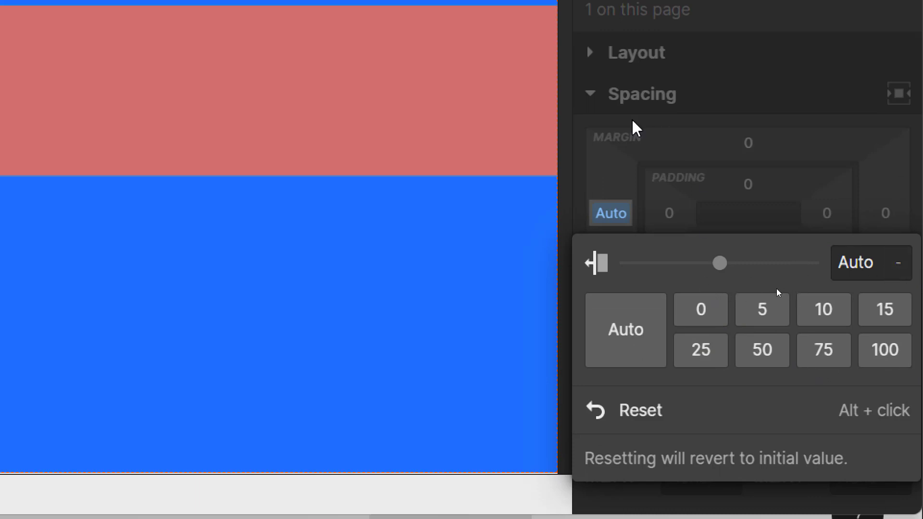
pyautogui.click(635, 129)
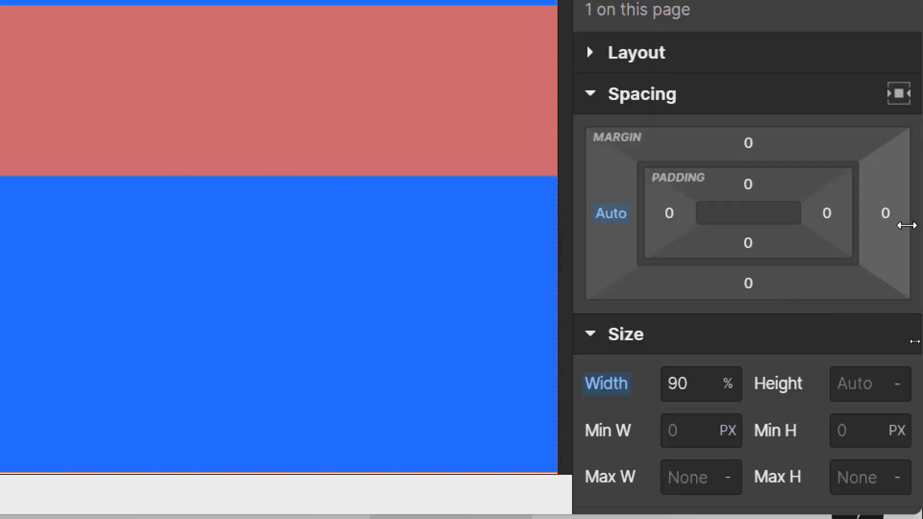
pyautogui.click(889, 219)
pyautogui.click(620, 348)
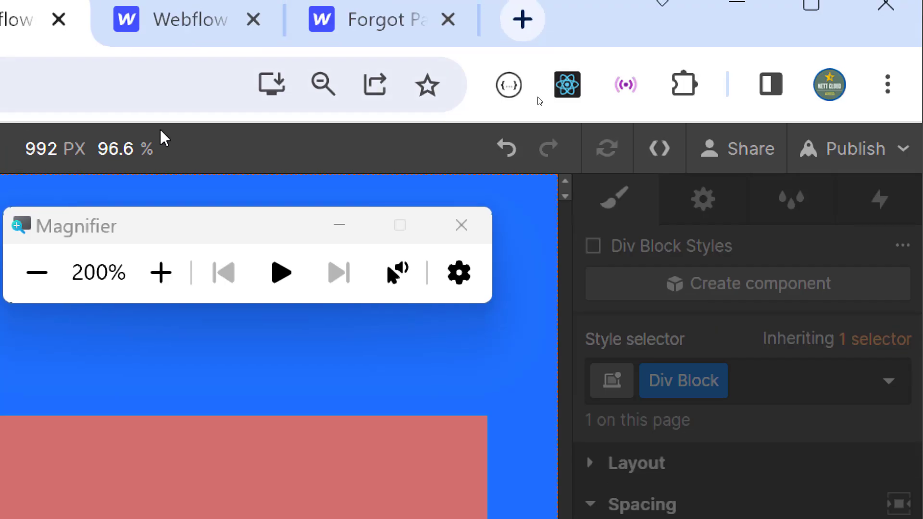
pyautogui.click(200, 284)
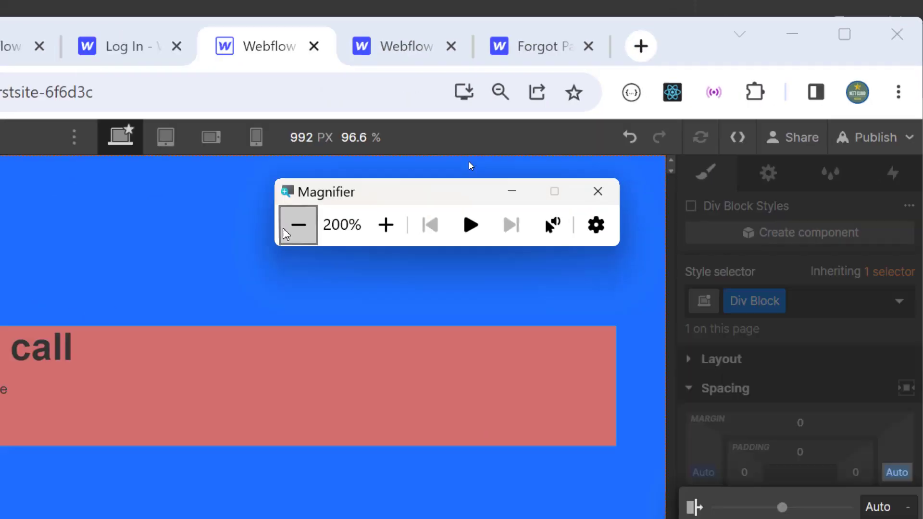
pyautogui.click(286, 234)
pyautogui.click(204, 125)
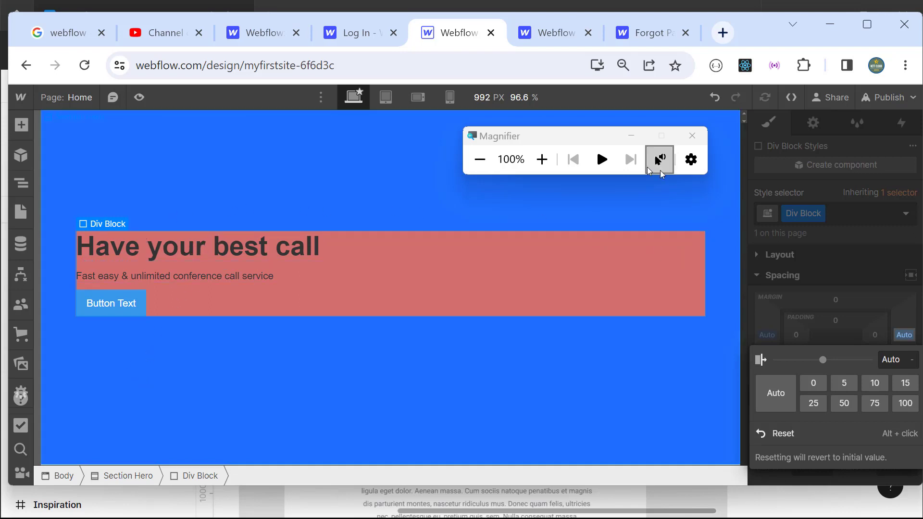
pyautogui.click(390, 104)
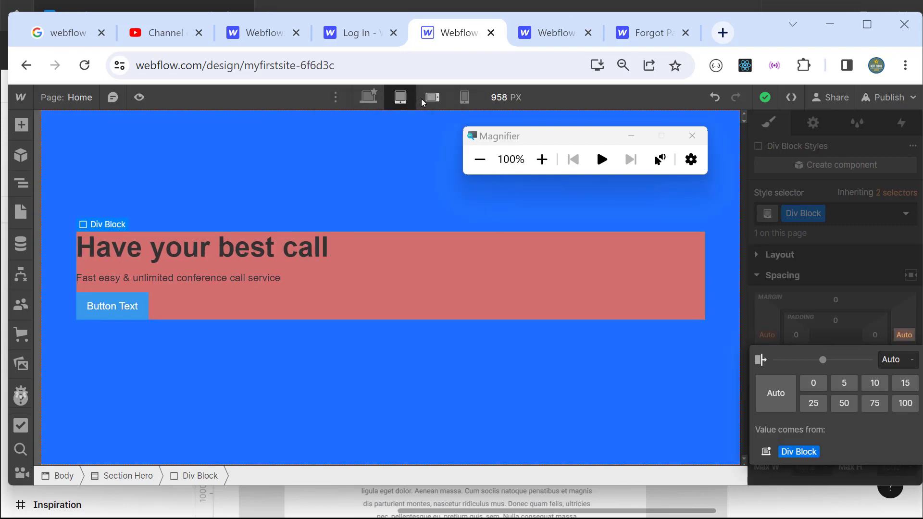
pyautogui.click(423, 102)
pyautogui.click(464, 98)
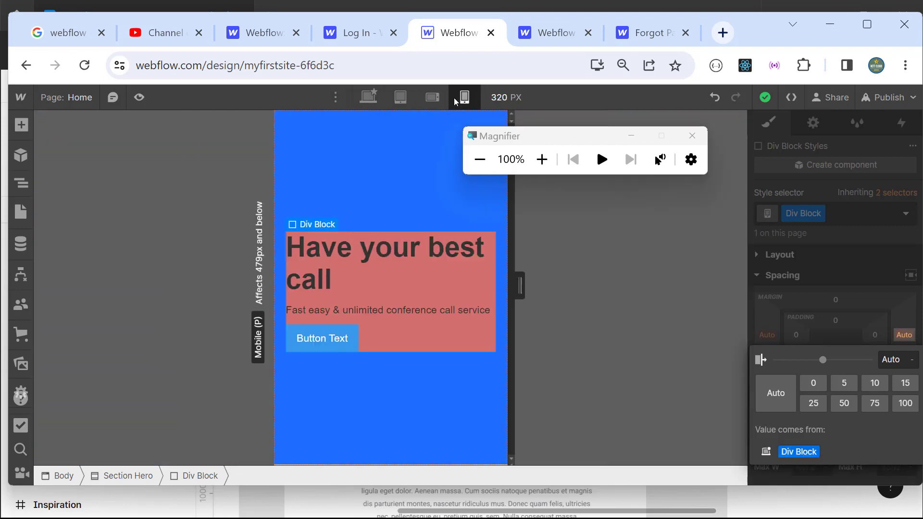
pyautogui.click(433, 99)
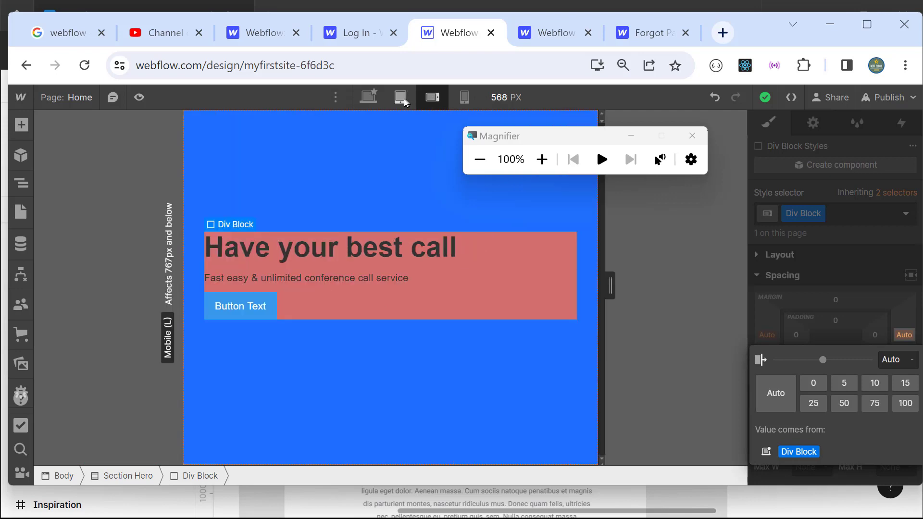
pyautogui.click(406, 100)
pyautogui.click(371, 100)
pyautogui.click(387, 102)
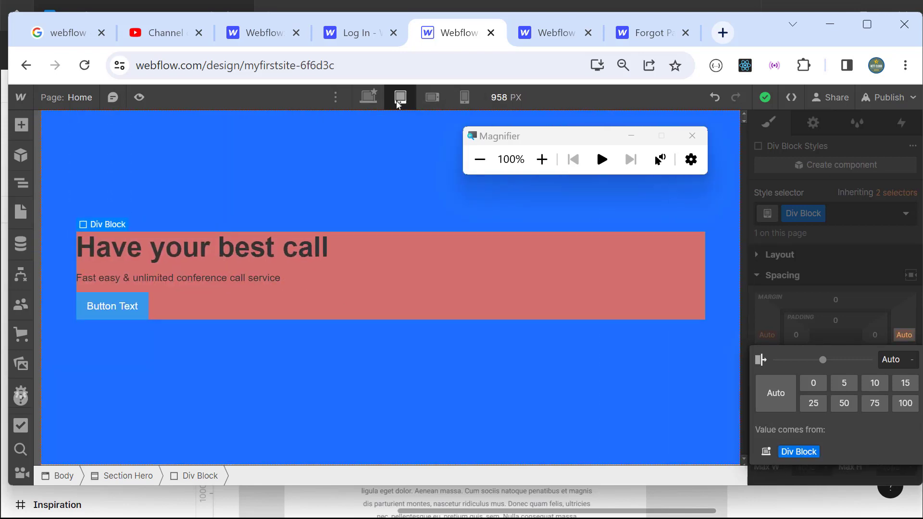
pyautogui.click(431, 99)
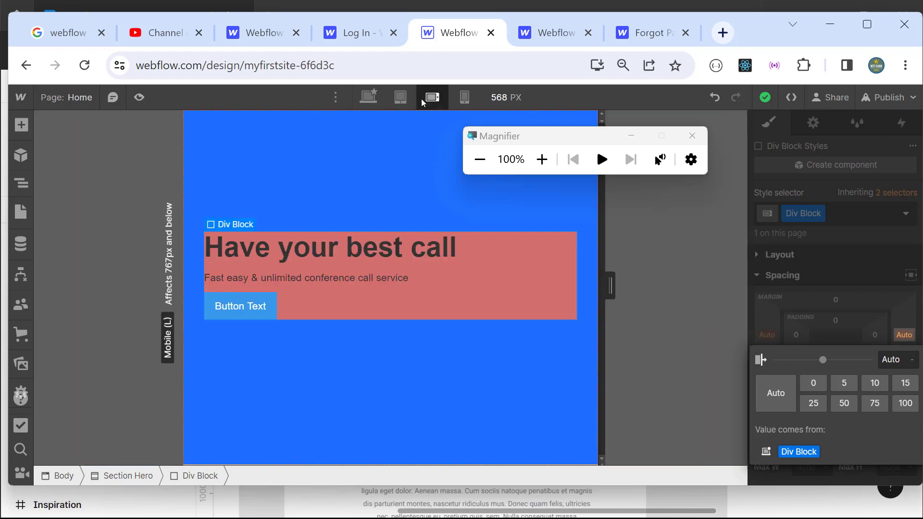
pyautogui.click(464, 98)
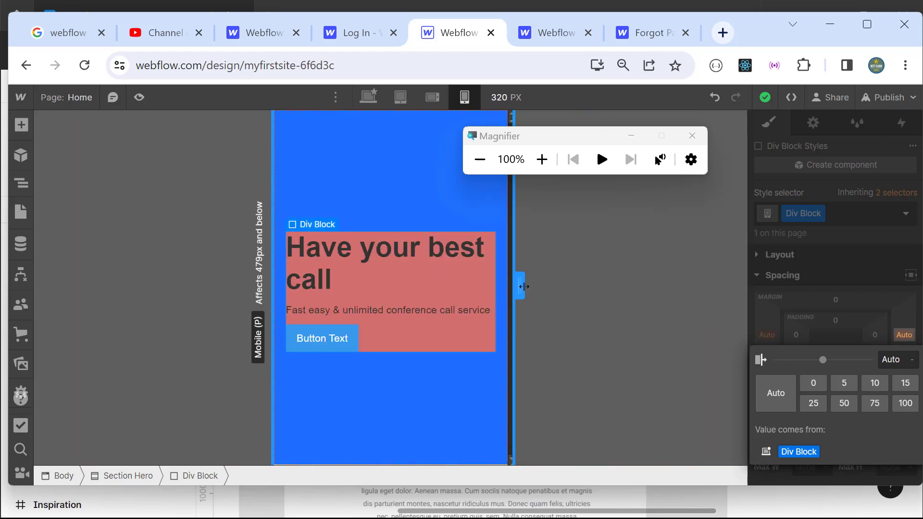
pyautogui.moveTo(519, 287); pyautogui.dragTo(488, 288)
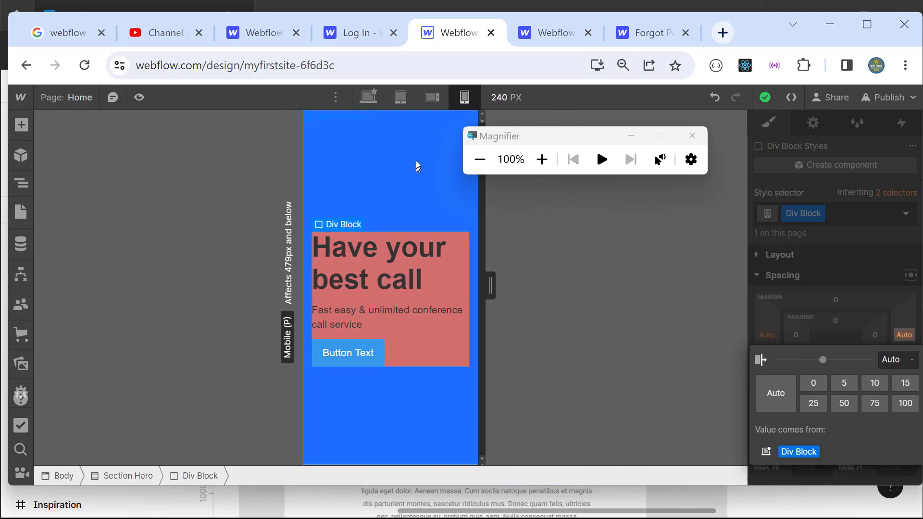
pyautogui.click(437, 98)
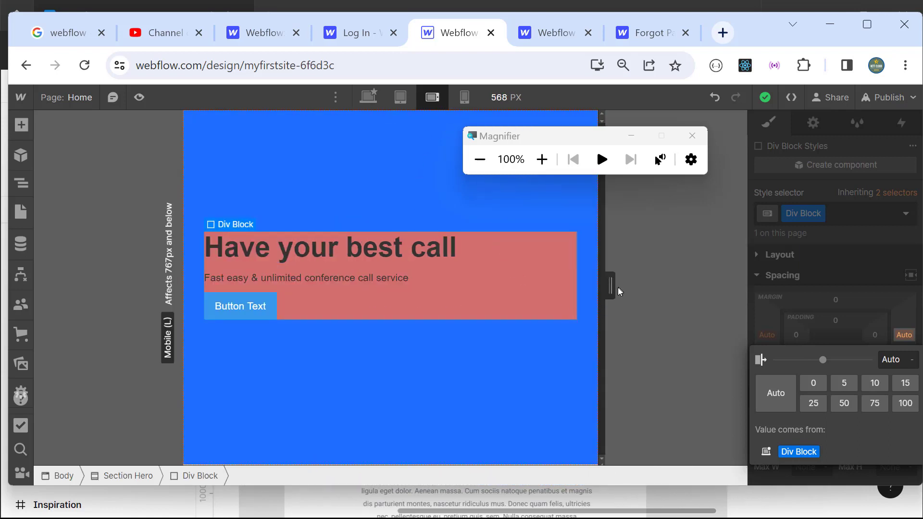
pyautogui.moveTo(616, 286); pyautogui.dragTo(651, 312)
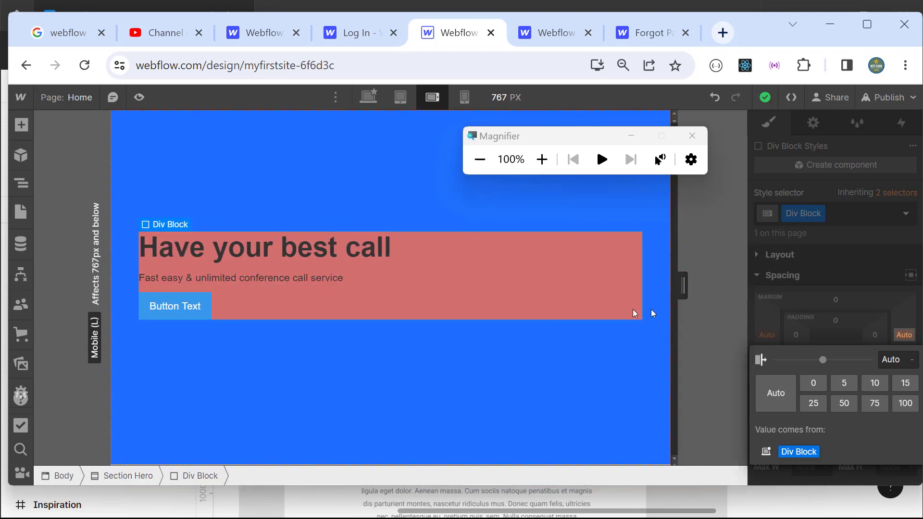
pyautogui.click(400, 98)
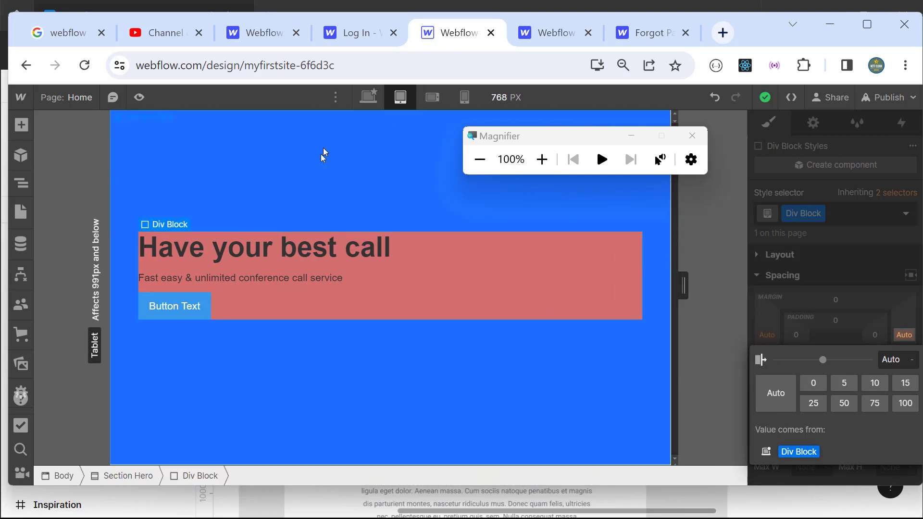
pyautogui.click(368, 96)
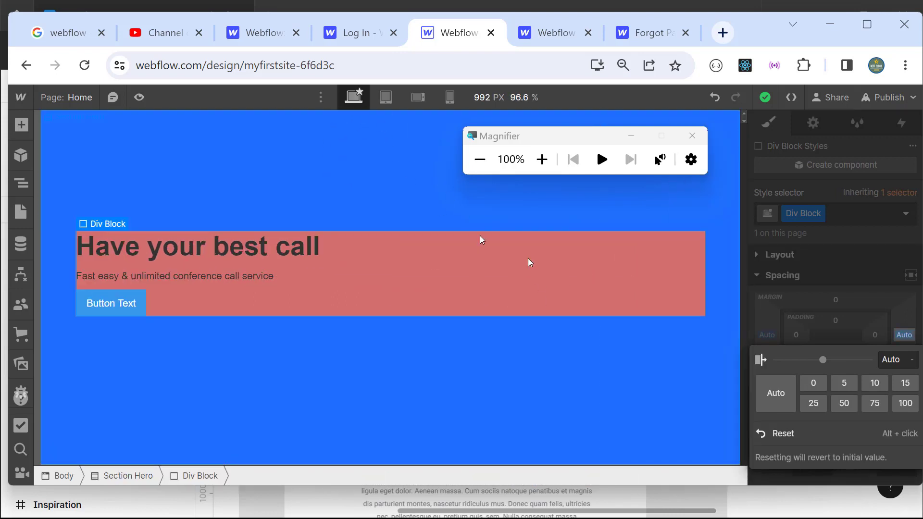
# Step: Drop the Div Block's pink background colour alpha to 0, making it transparent
pyautogui.click(480, 159)
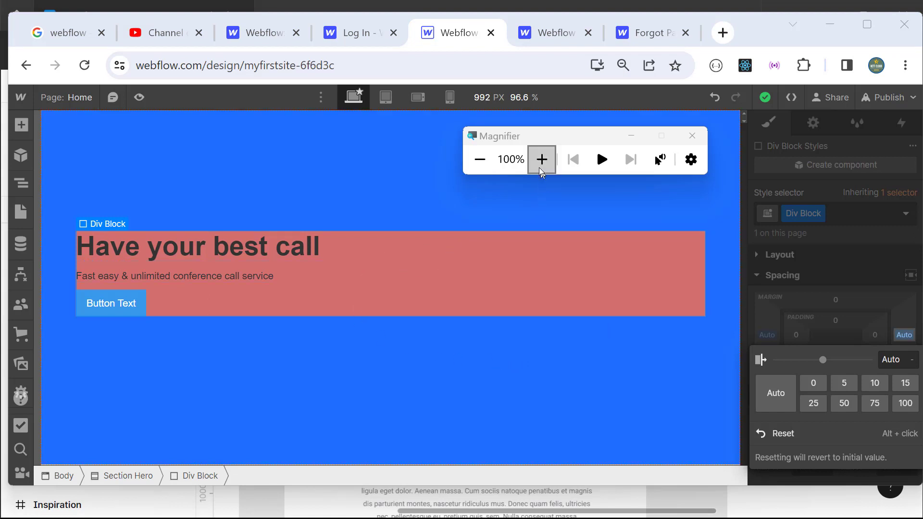
pyautogui.click(21, 184)
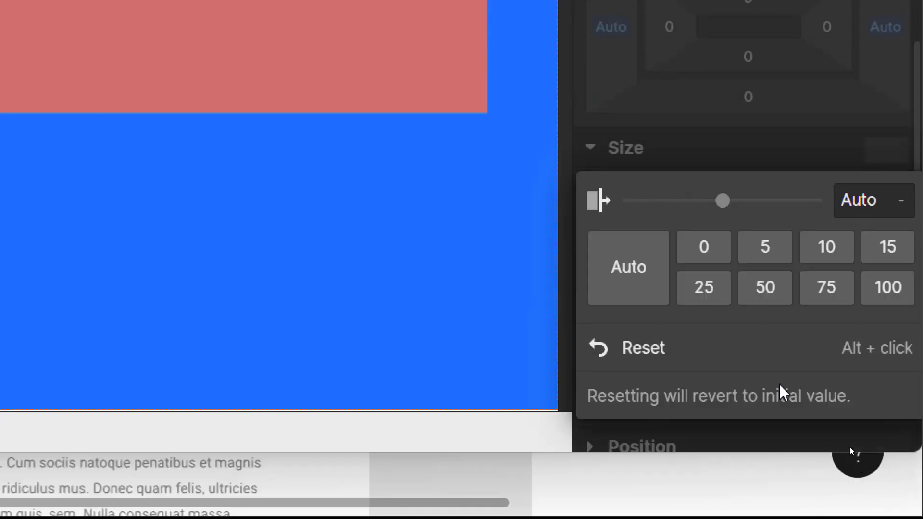
pyautogui.scroll(-5, 721, 236)
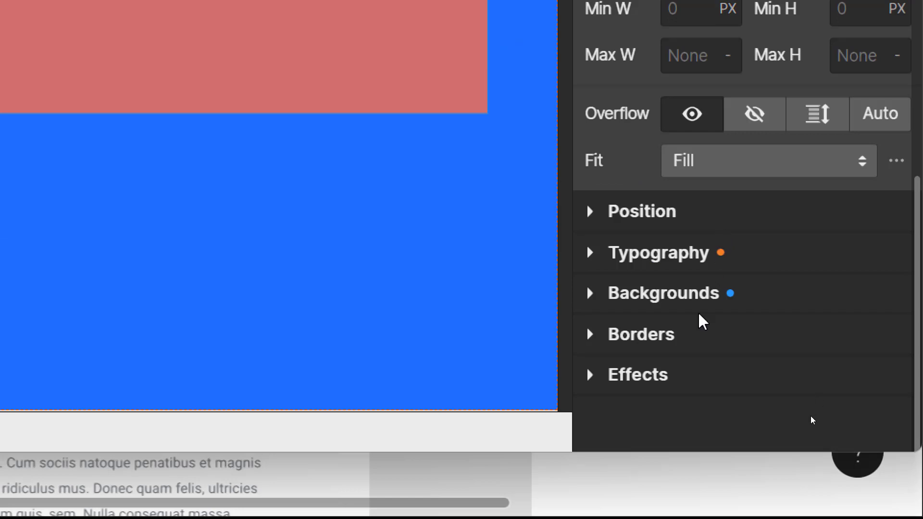
pyautogui.click(590, 295)
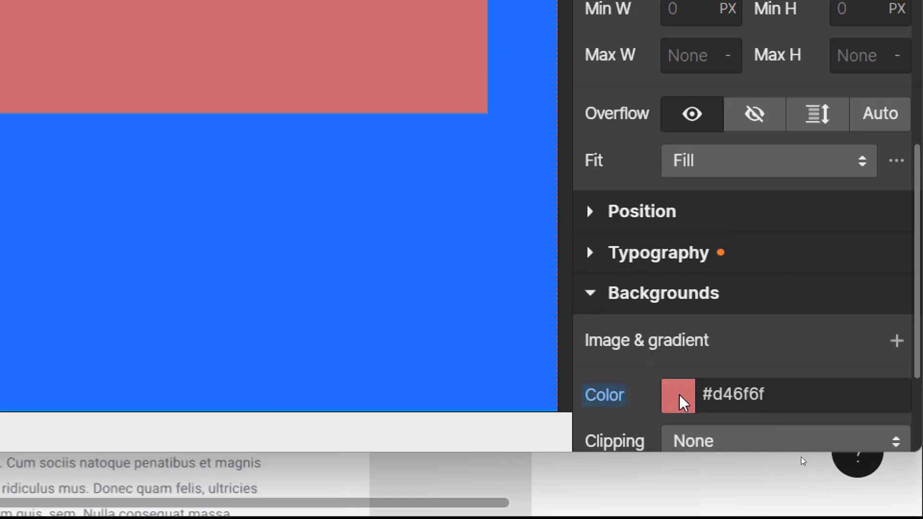
pyautogui.click(678, 395)
pyautogui.click(903, 211)
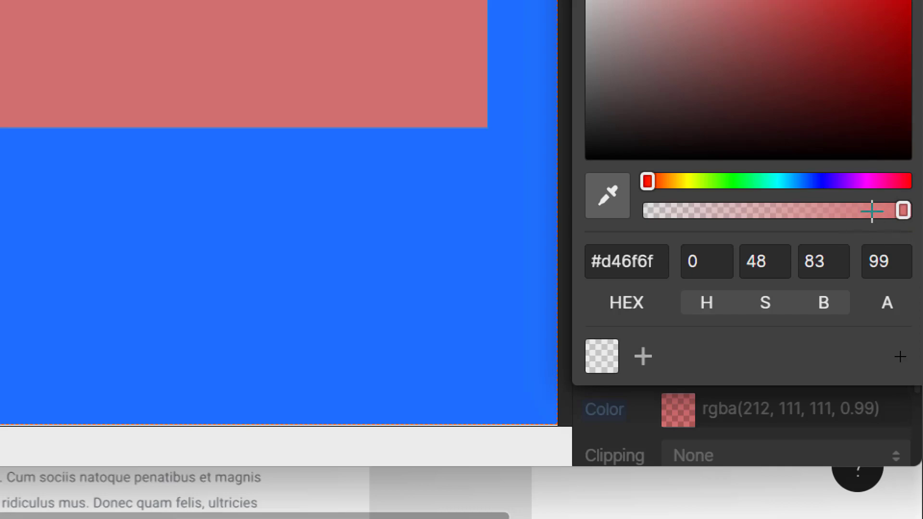
pyautogui.moveTo(903, 211); pyautogui.dragTo(562, 200)
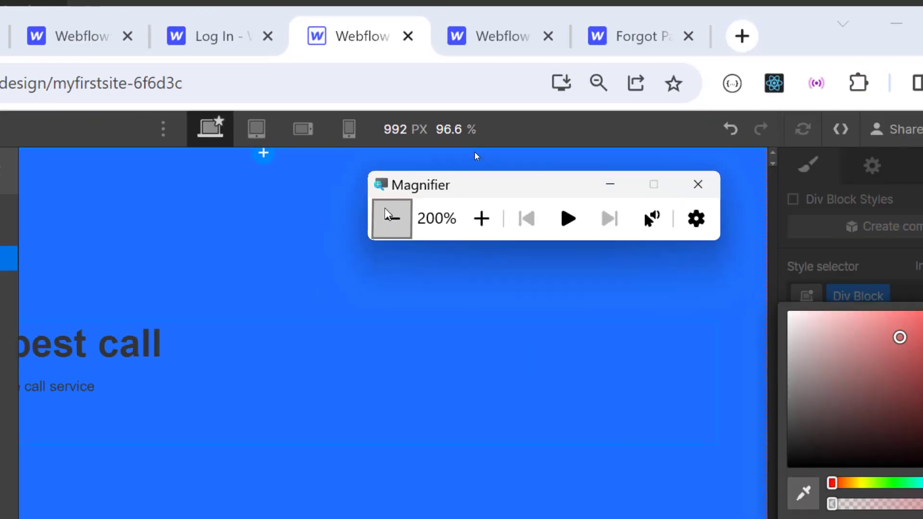
pyautogui.click(391, 219)
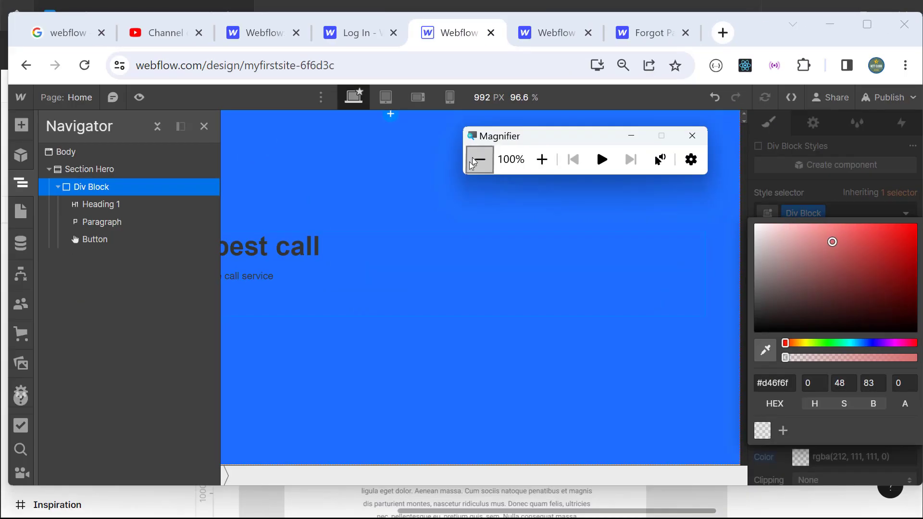
pyautogui.click(202, 126)
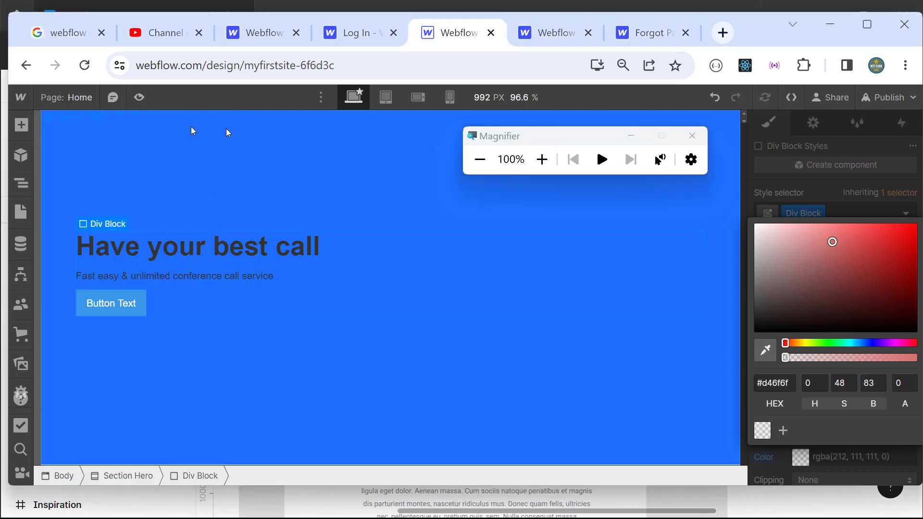
# Step: Preview the page at tablet, mobile landscape and mobile portrait widths, dragging the canvas edge
pyautogui.click(139, 98)
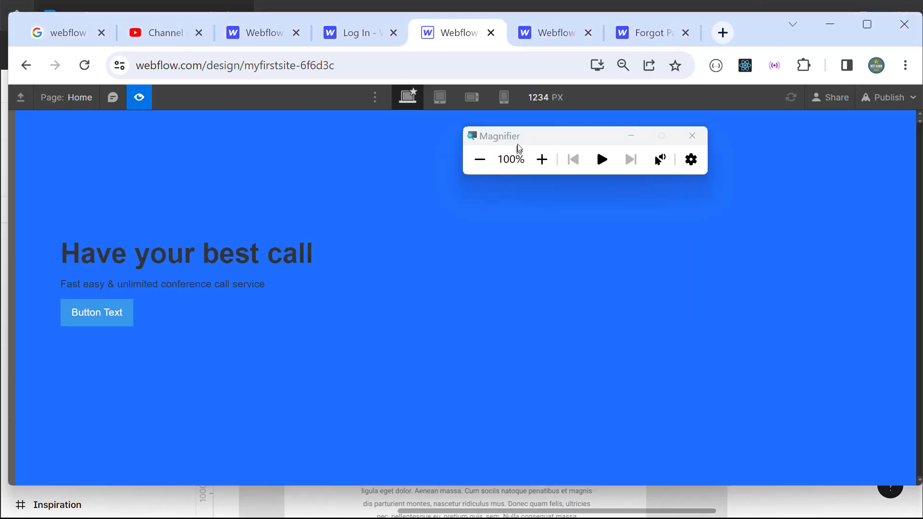
pyautogui.moveTo(515, 138); pyautogui.dragTo(453, 382)
pyautogui.click(444, 100)
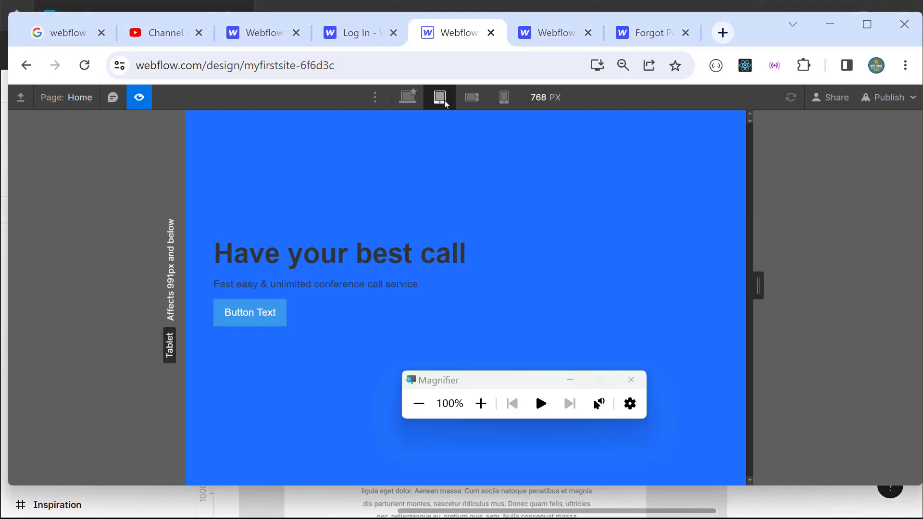
pyautogui.click(474, 103)
pyautogui.click(503, 103)
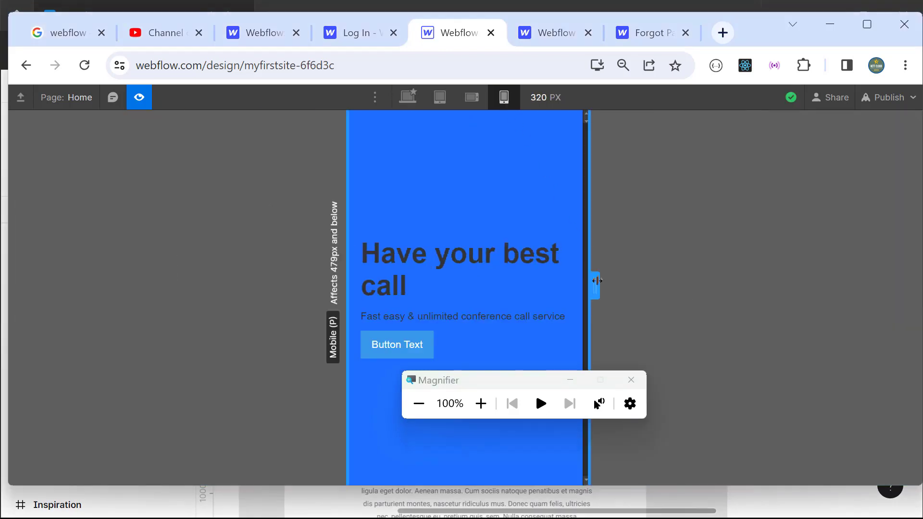
pyautogui.moveTo(582, 279); pyautogui.dragTo(840, 353)
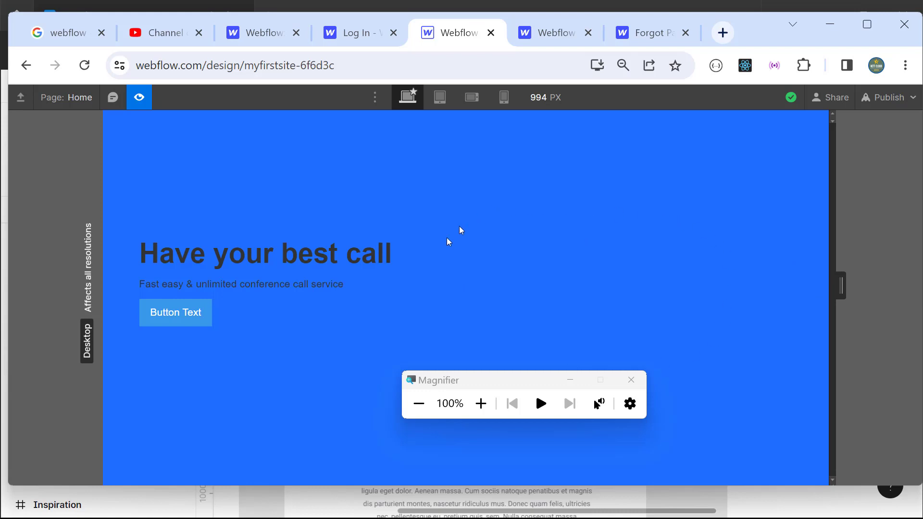
# Step: Recheck tablet and mobile landscape, return to desktop width, exit Preview and switch to Figma
pyautogui.click(439, 97)
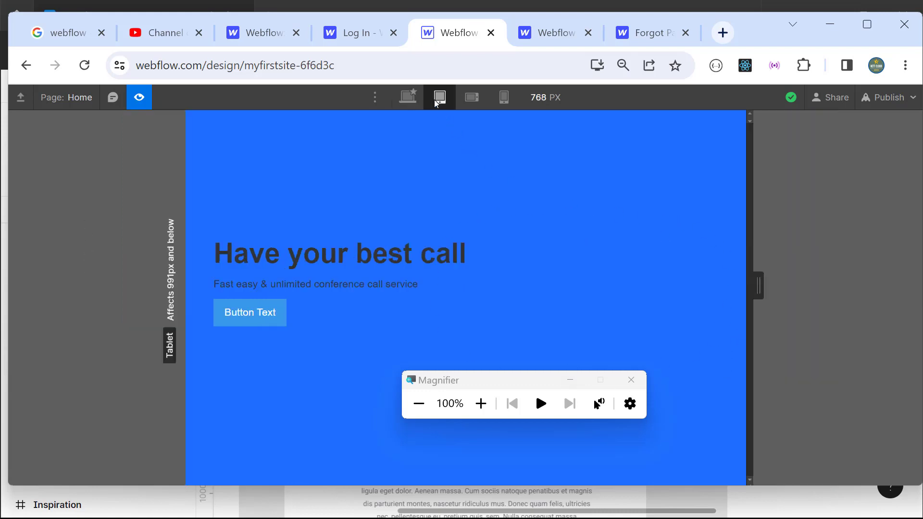
pyautogui.click(472, 98)
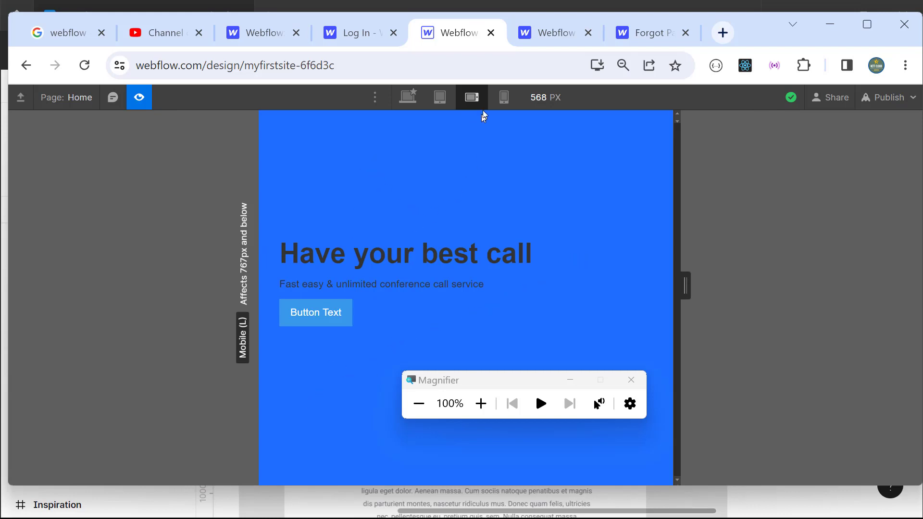
pyautogui.hotkey('shift', '1')
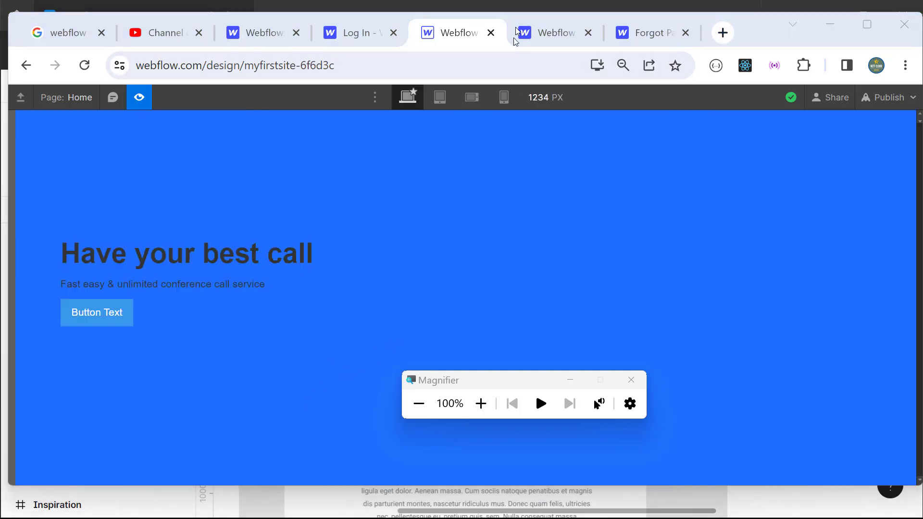
pyautogui.click(146, 101)
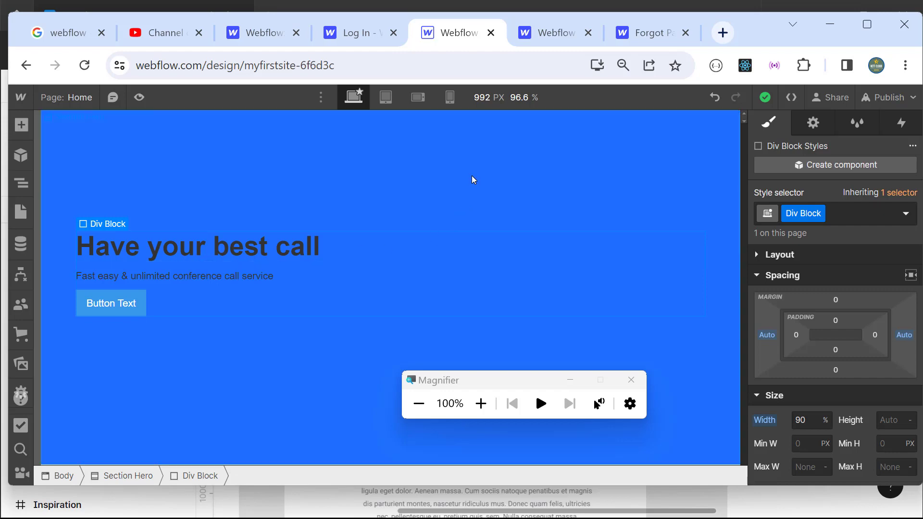
pyautogui.hotkey('alt', 'Tab')
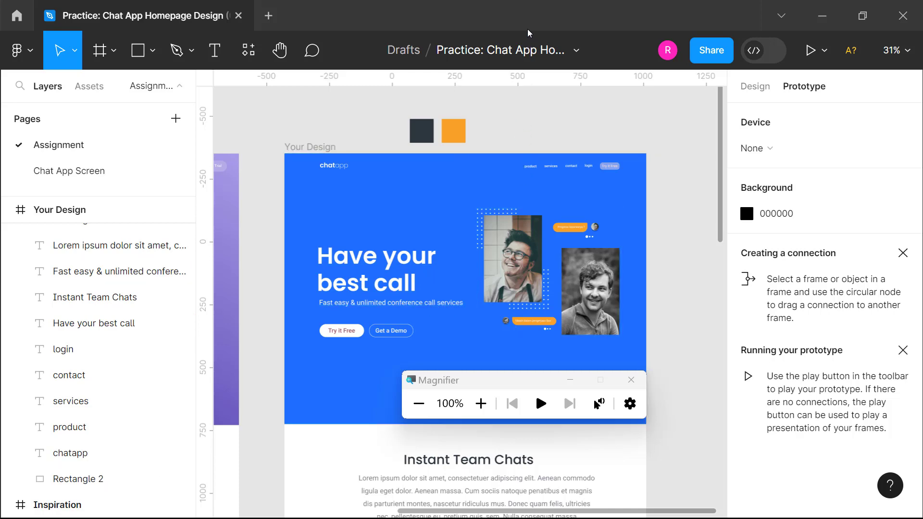
# Step: Switch from the Figma hero reference back to the Webflow Designer
pyautogui.hotkey('alt', 'Tab')
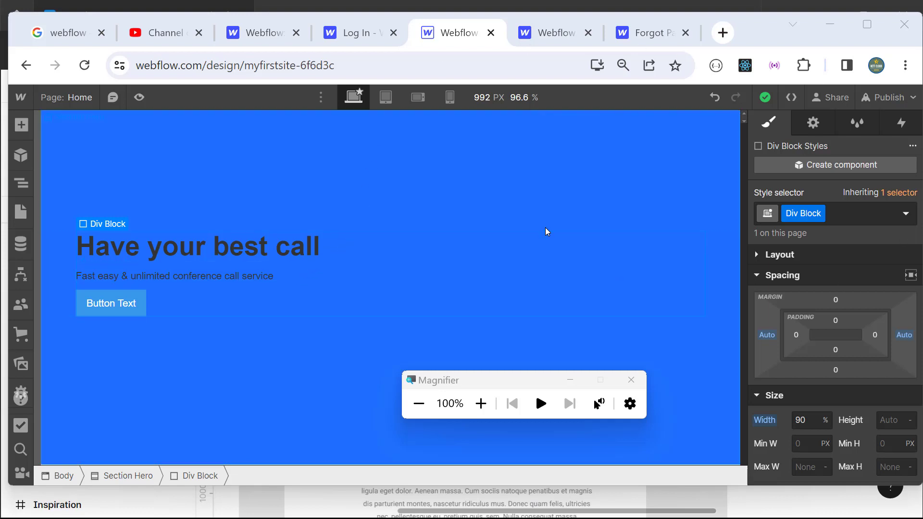
# Step: Open MyFirstSite's Fonts settings and scroll through Google Fonts, custom fonts and Adobe Fonts
pyautogui.click(480, 403)
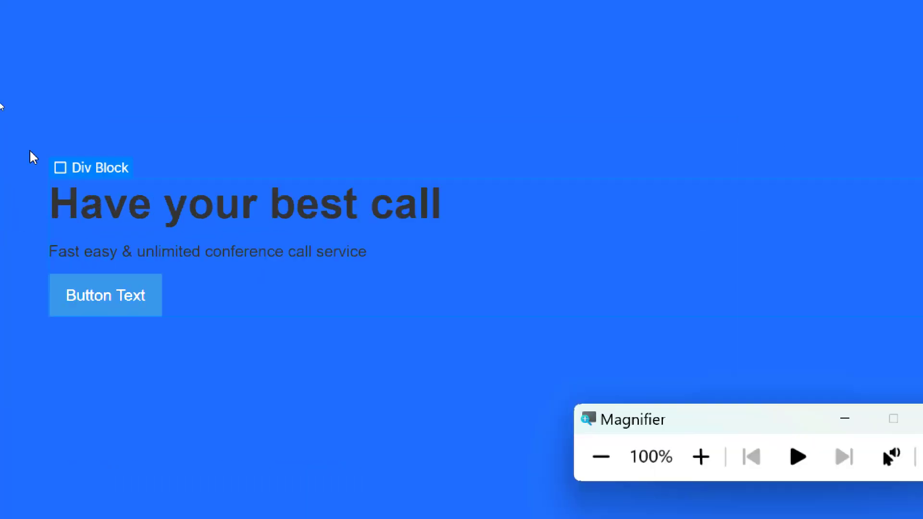
pyautogui.click(35, 129)
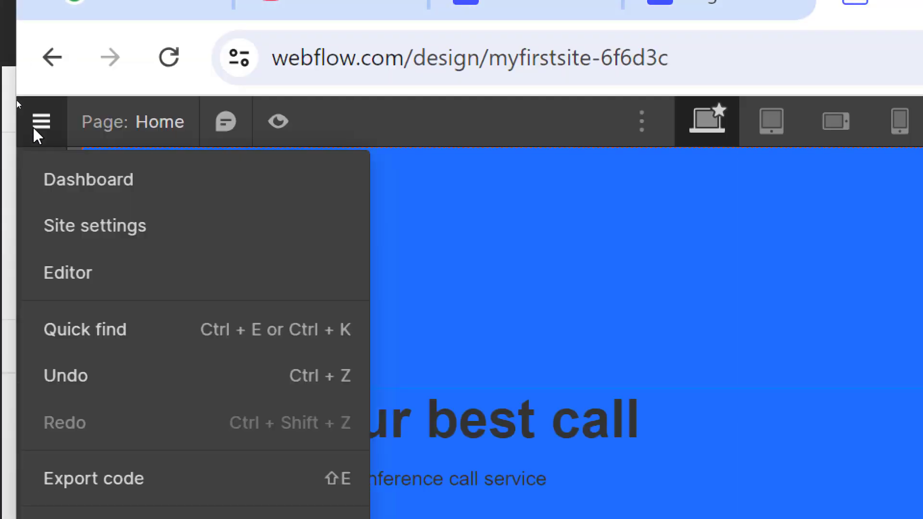
pyautogui.click(77, 222)
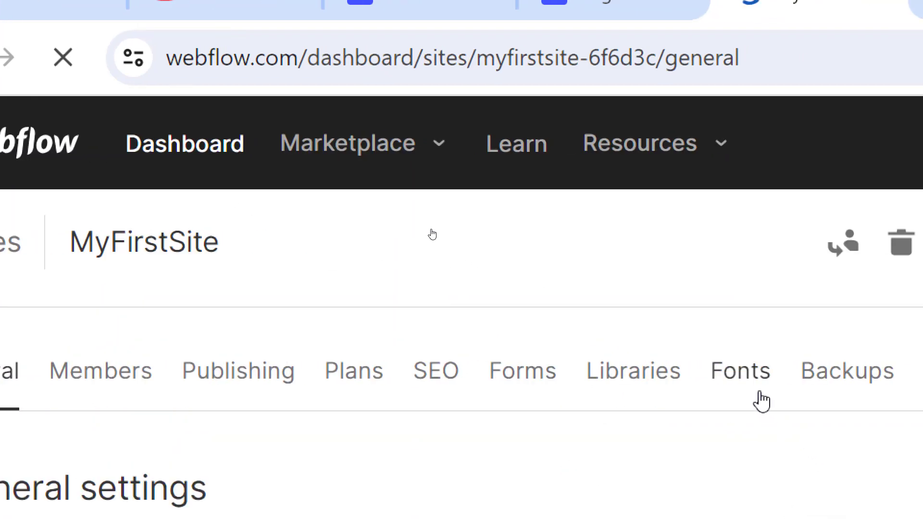
pyautogui.click(760, 393)
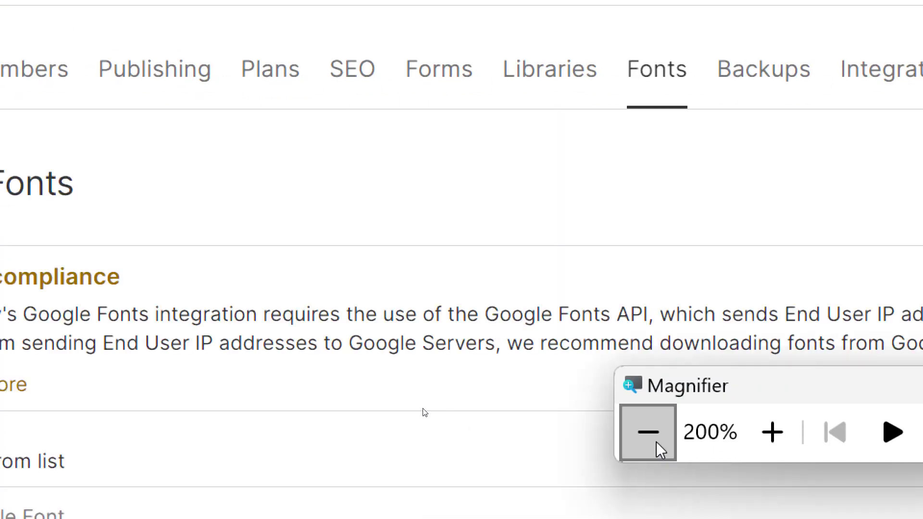
pyautogui.click(653, 439)
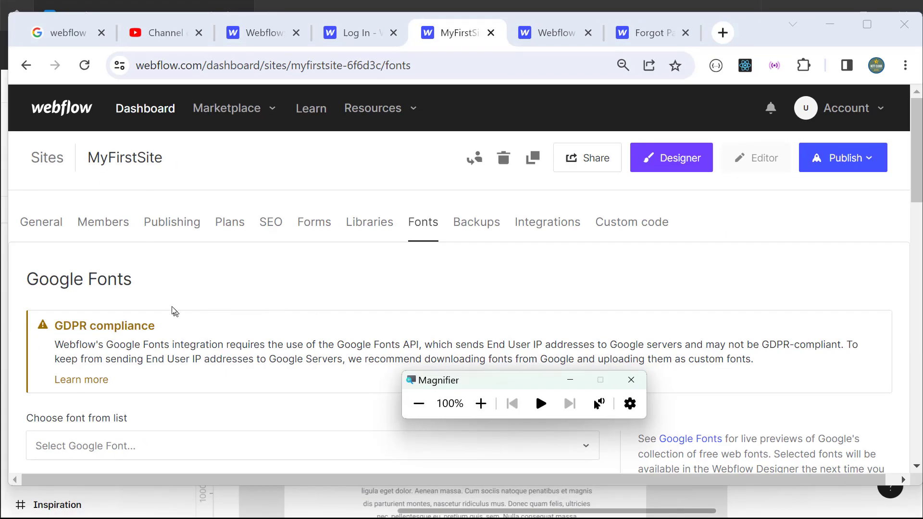
pyautogui.scroll(-3, 132, 321)
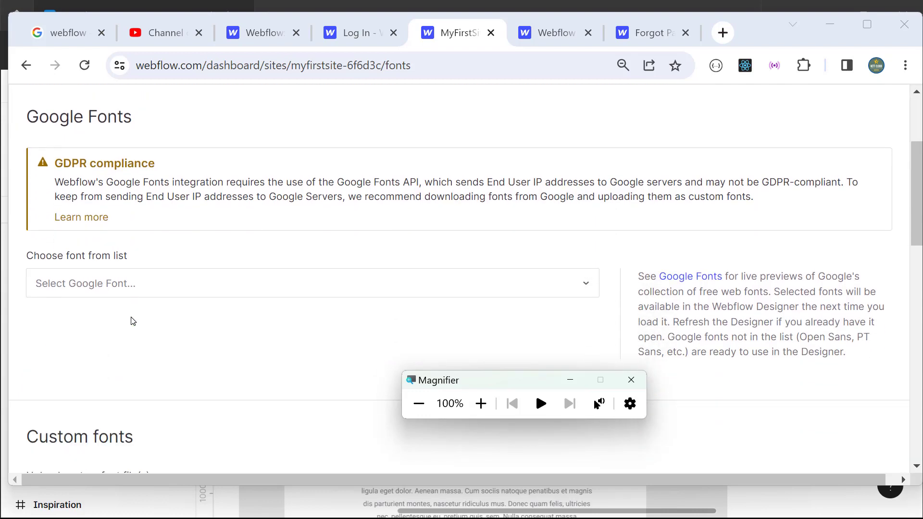
pyautogui.scroll(-3, 119, 318)
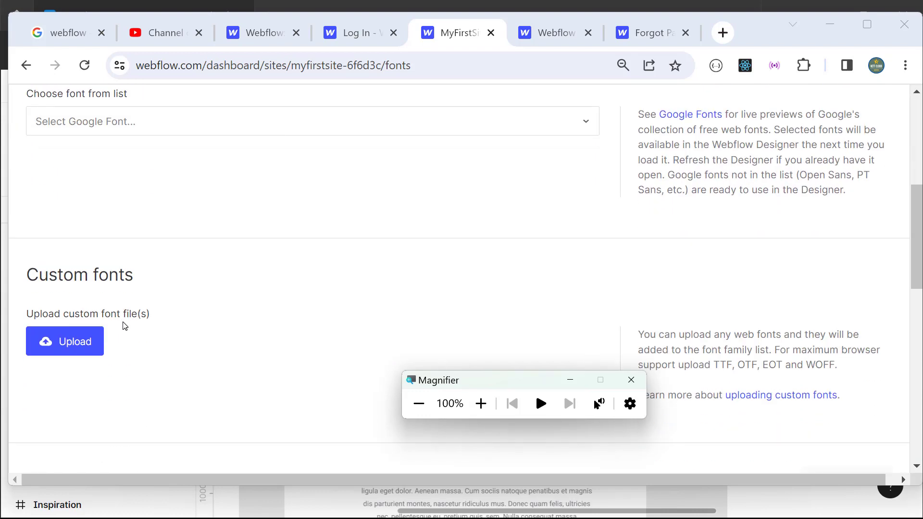
pyautogui.scroll(-3, 126, 325)
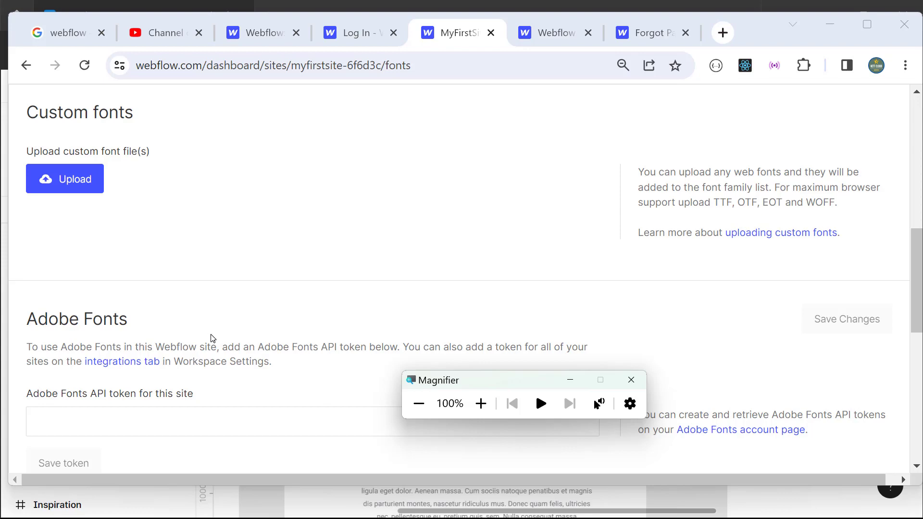
pyautogui.scroll(10, 147, 209)
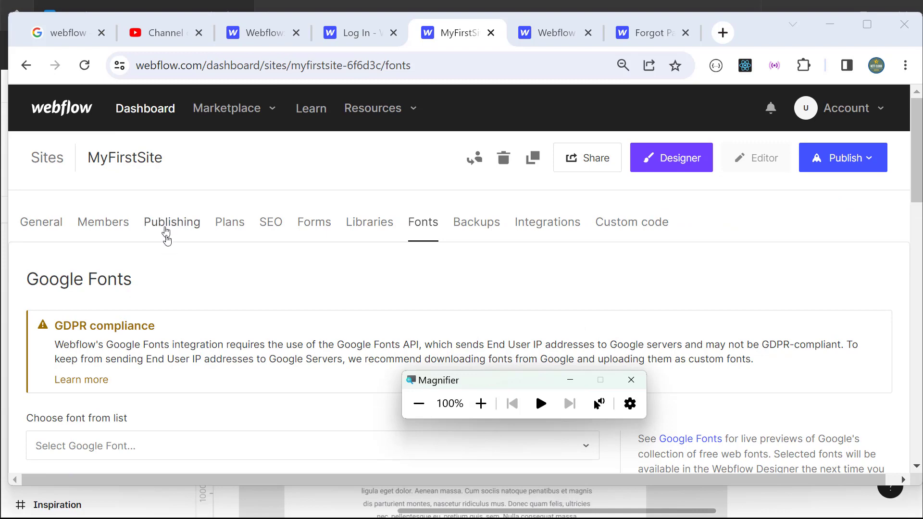
pyautogui.scroll(-3, 142, 293)
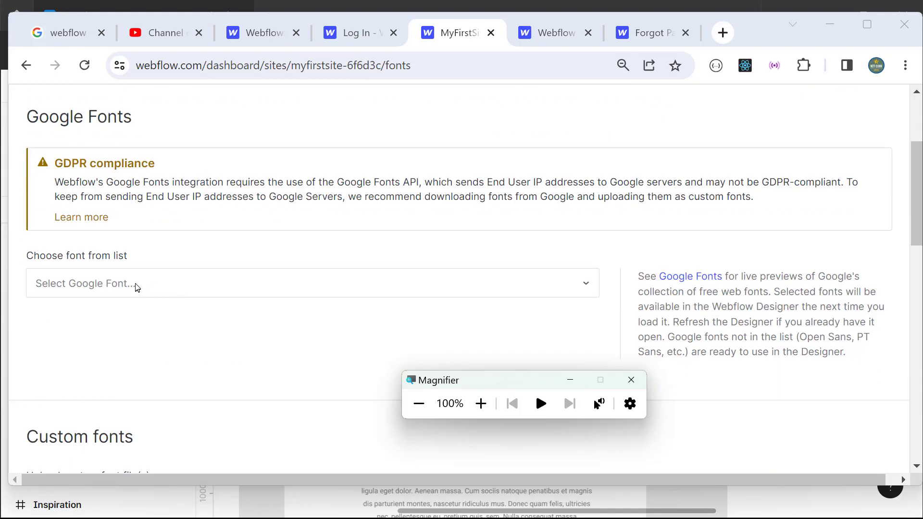
# Step: Choose Poppins in Google Fonts and tick Italic, 500, 500italic, 600 and 600italic
pyautogui.click(121, 283)
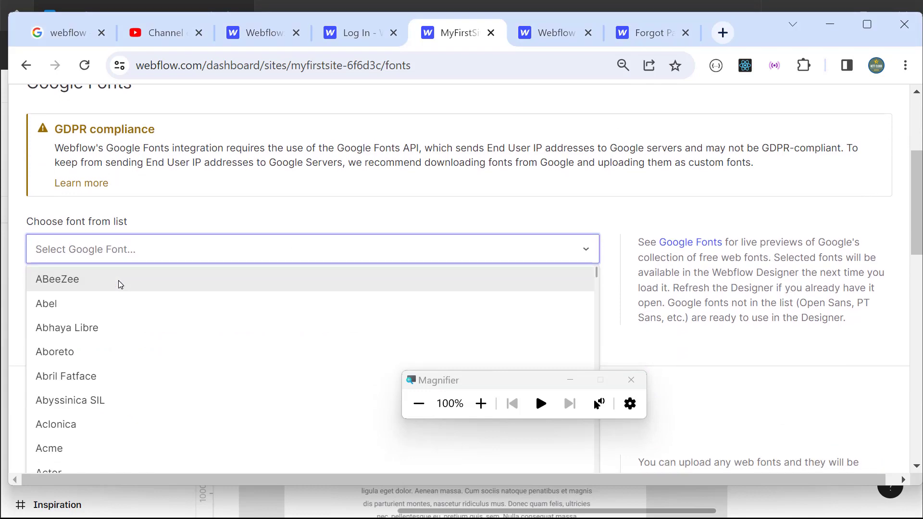
pyautogui.write('popp')
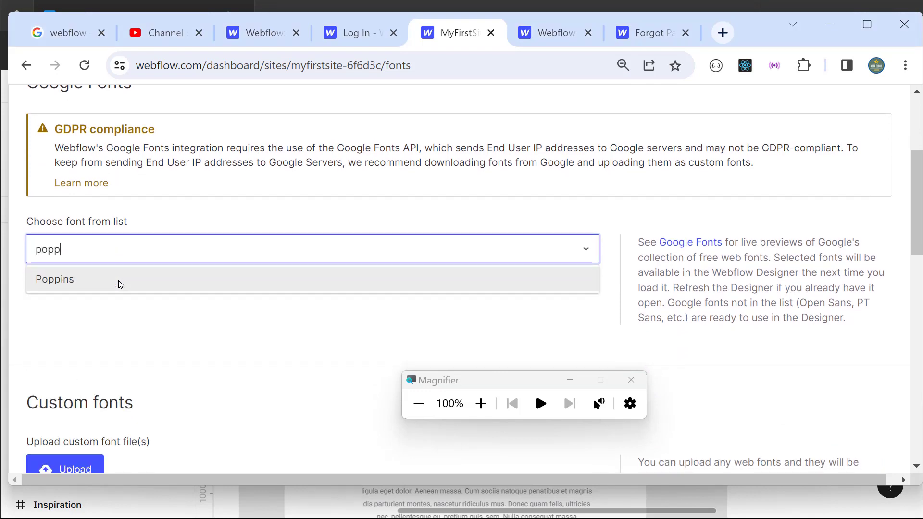
pyautogui.click(89, 284)
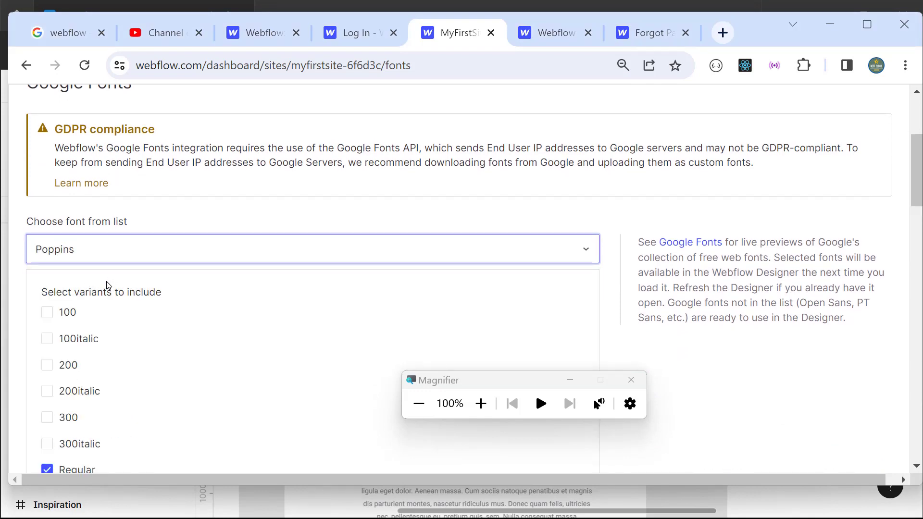
pyautogui.click(481, 404)
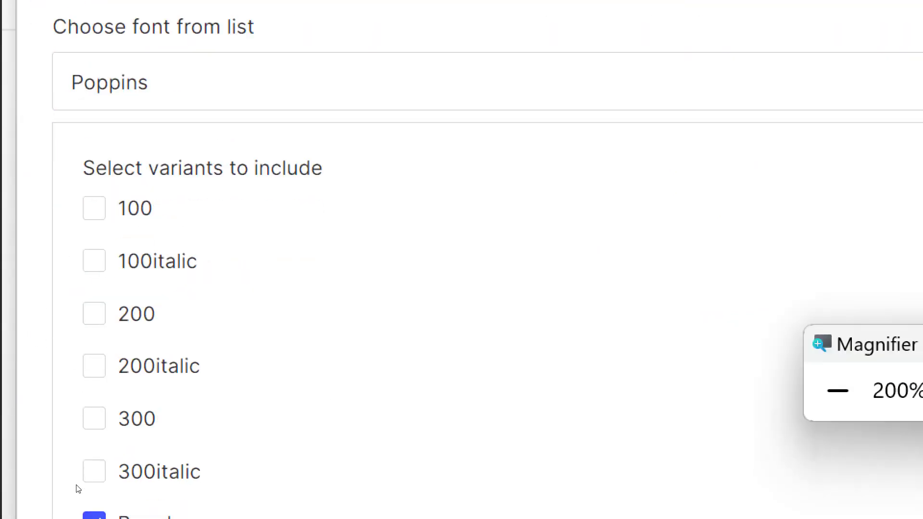
pyautogui.scroll(-3, 173, 372)
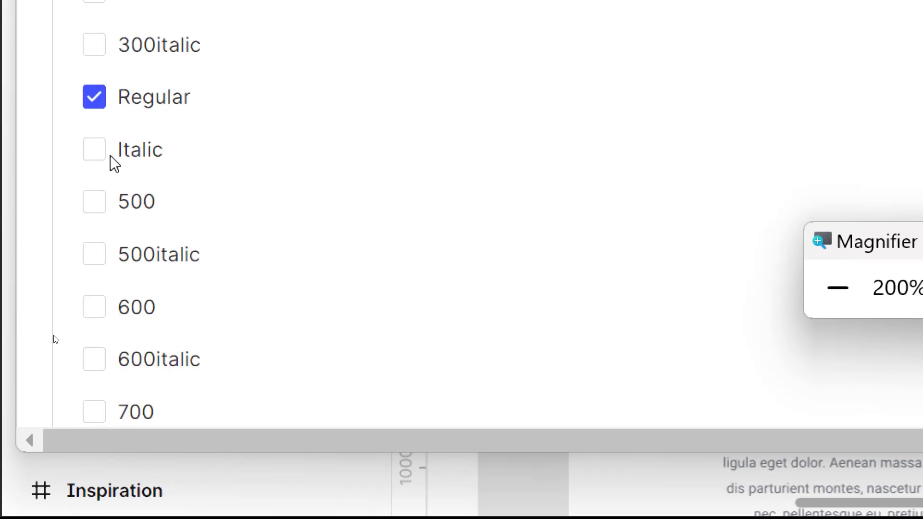
pyautogui.click(105, 153)
pyautogui.click(100, 205)
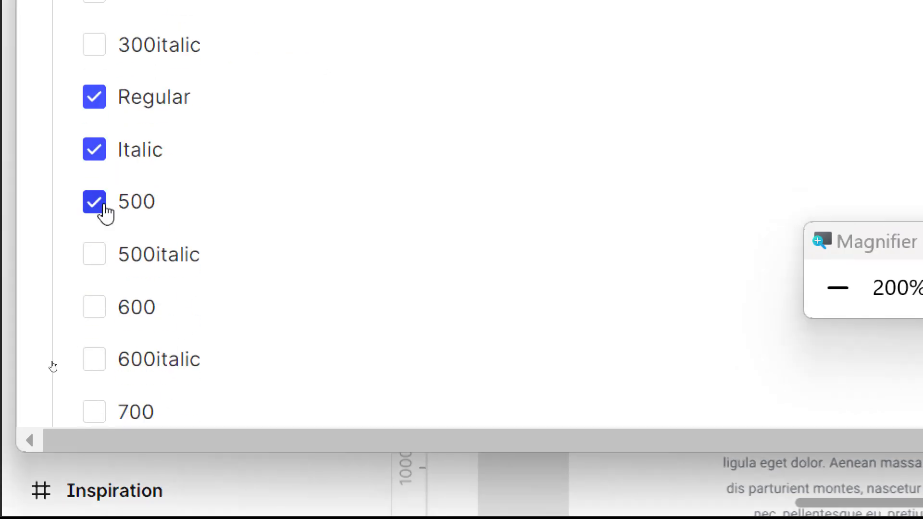
pyautogui.click(99, 259)
pyautogui.click(95, 311)
pyautogui.click(98, 361)
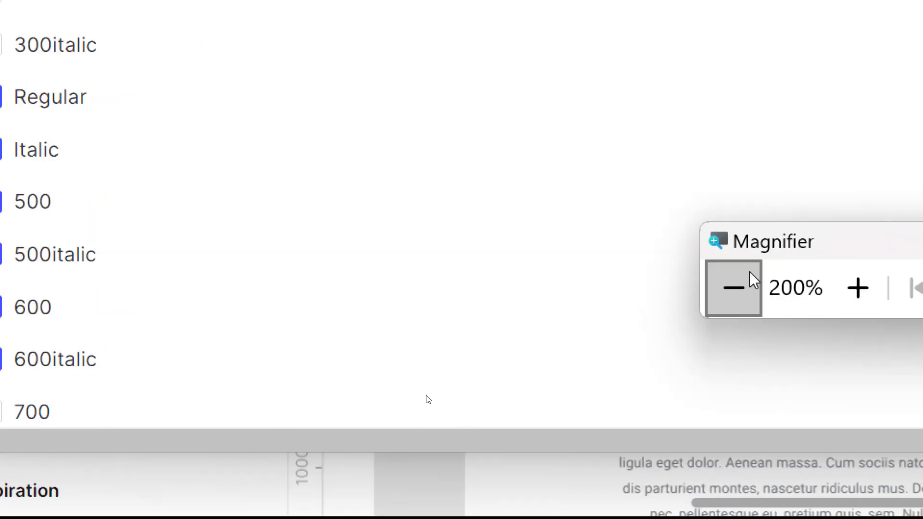
# Step: Add Poppins with the selected weights to the site's Google Fonts
pyautogui.click(837, 287)
pyautogui.press('super+minus')
pyautogui.scroll(-5, 78, 363)
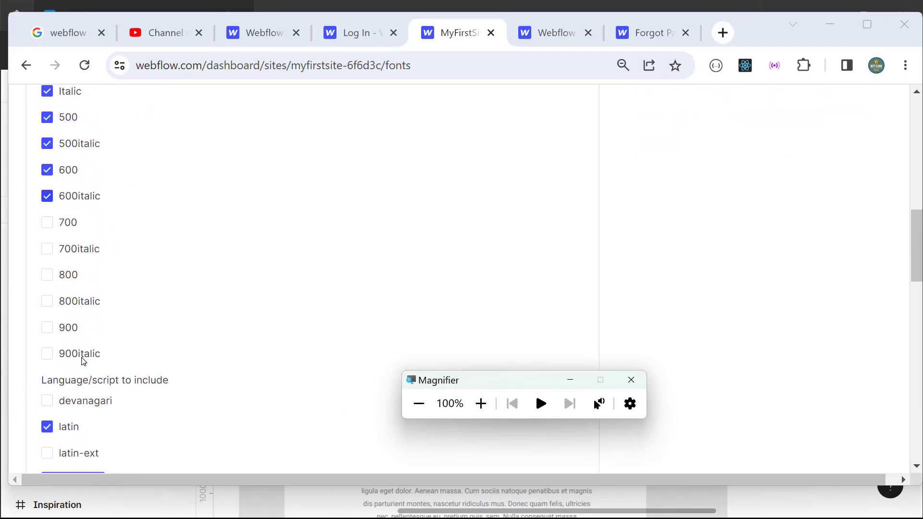
pyautogui.scroll(3, 94, 221)
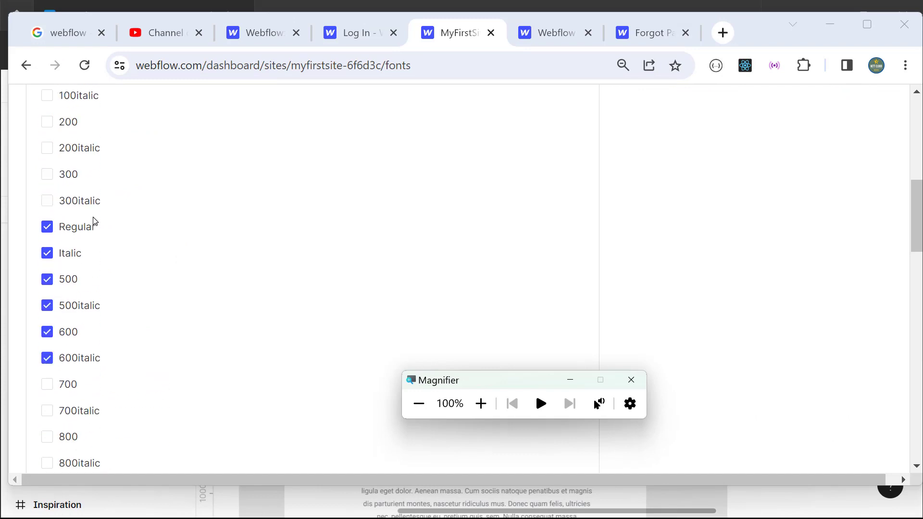
pyautogui.scroll(-6, 95, 221)
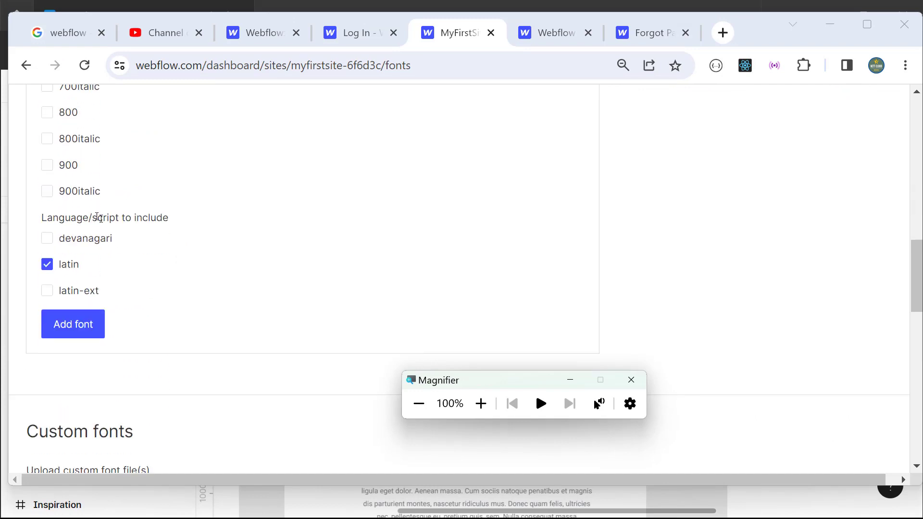
pyautogui.click(84, 321)
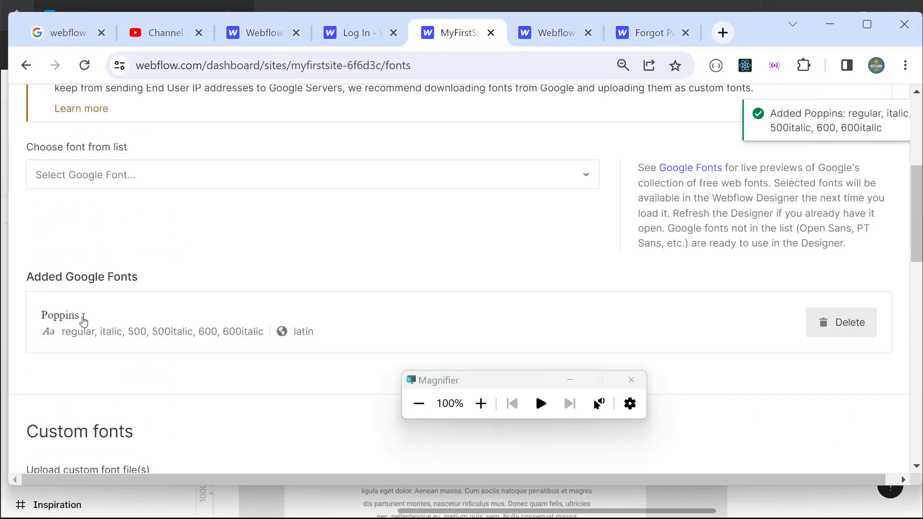
pyautogui.scroll(3, 111, 301)
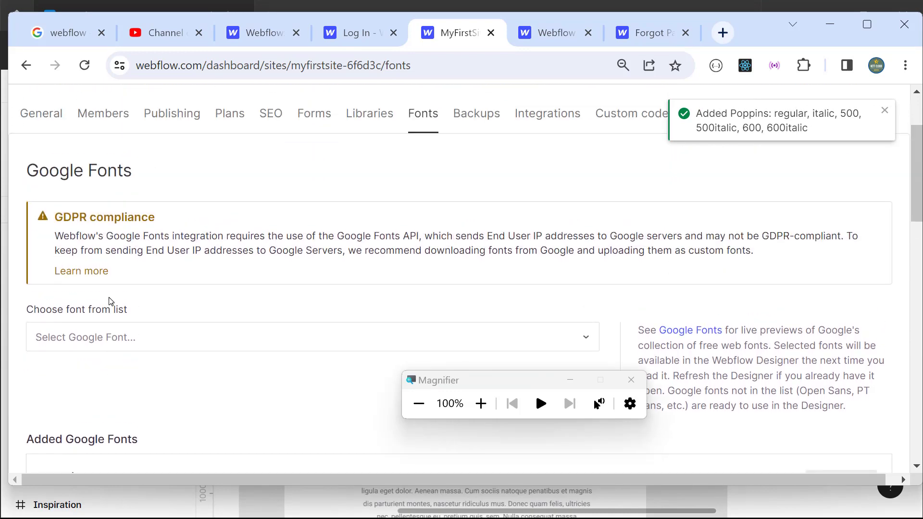
pyautogui.scroll(-1, 111, 301)
# Step: Choose Roboto in Google Fonts and tick Italic, 500, 500italic, 700 and 700italic
pyautogui.click(140, 253)
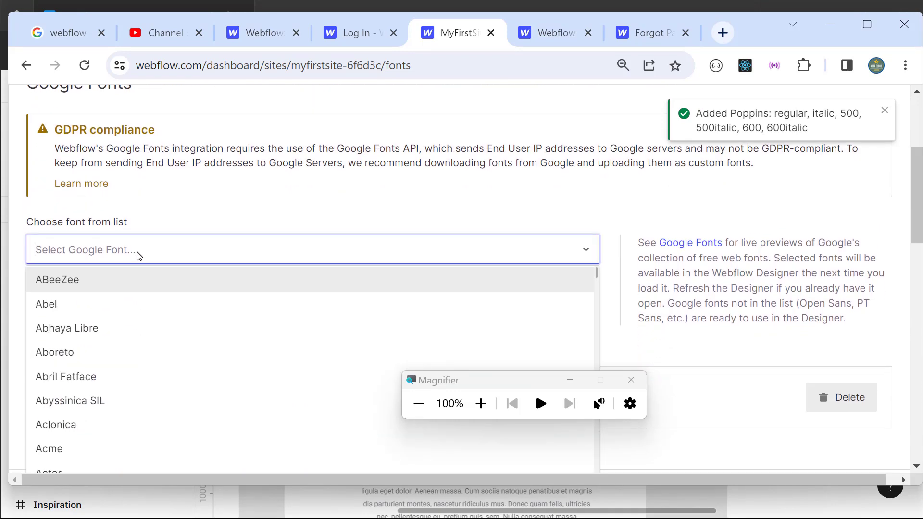
pyautogui.write('Robot')
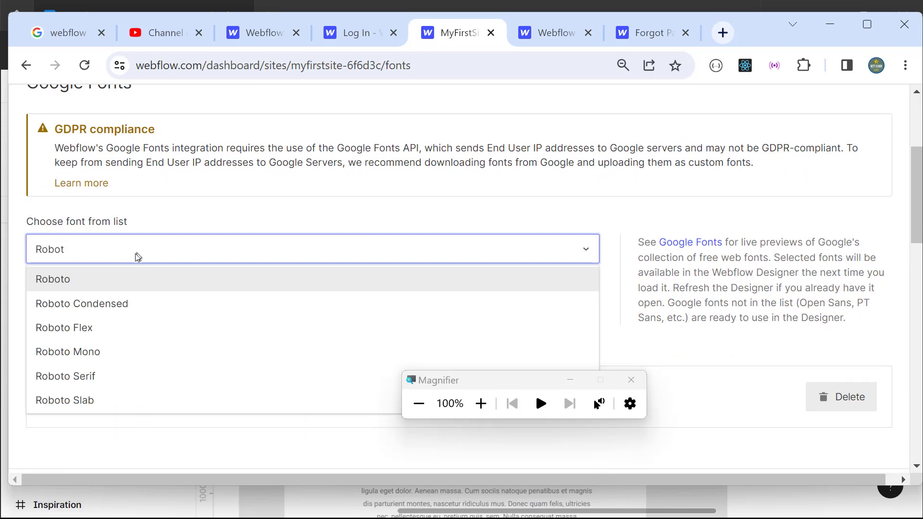
pyautogui.click(89, 275)
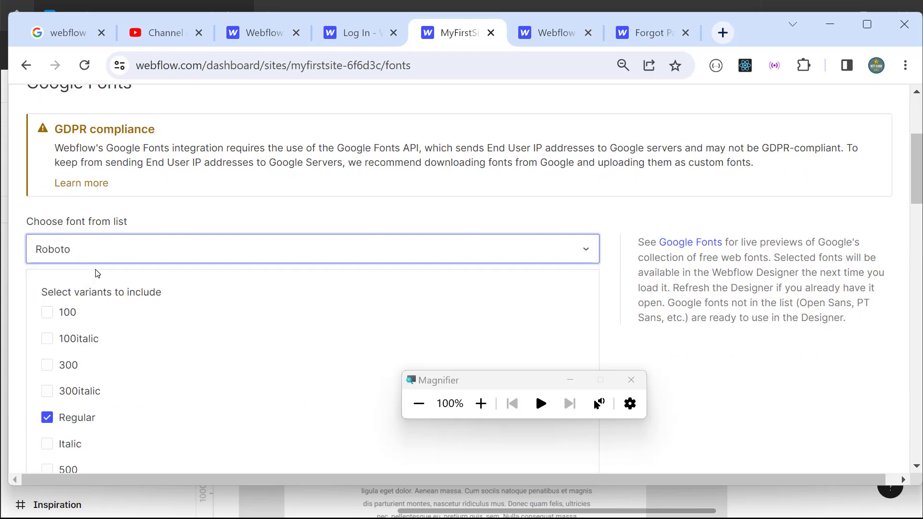
pyautogui.click(480, 403)
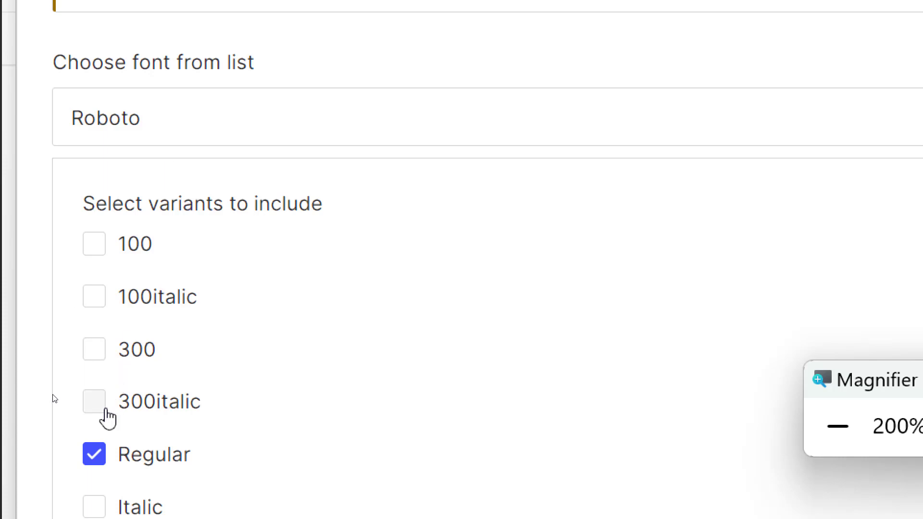
pyautogui.scroll(-1, 166, 387)
pyautogui.scroll(-2, 166, 386)
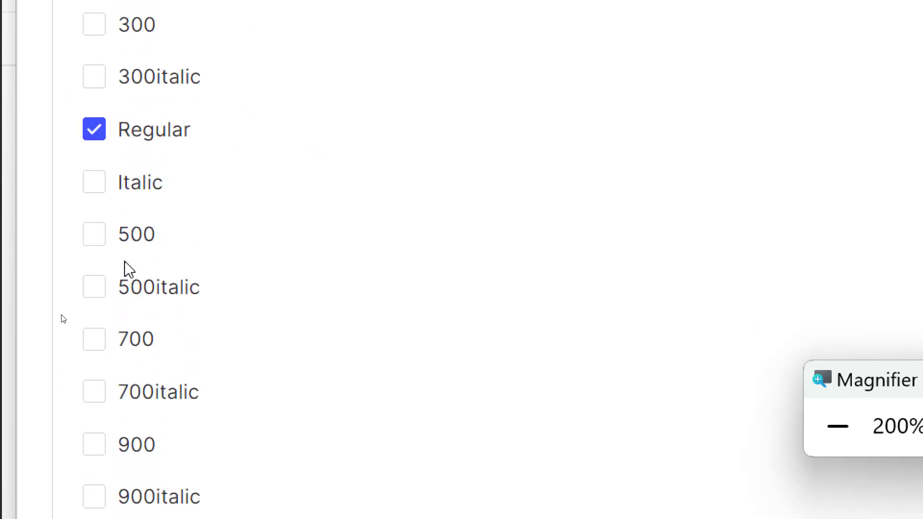
pyautogui.click(96, 184)
pyautogui.click(95, 234)
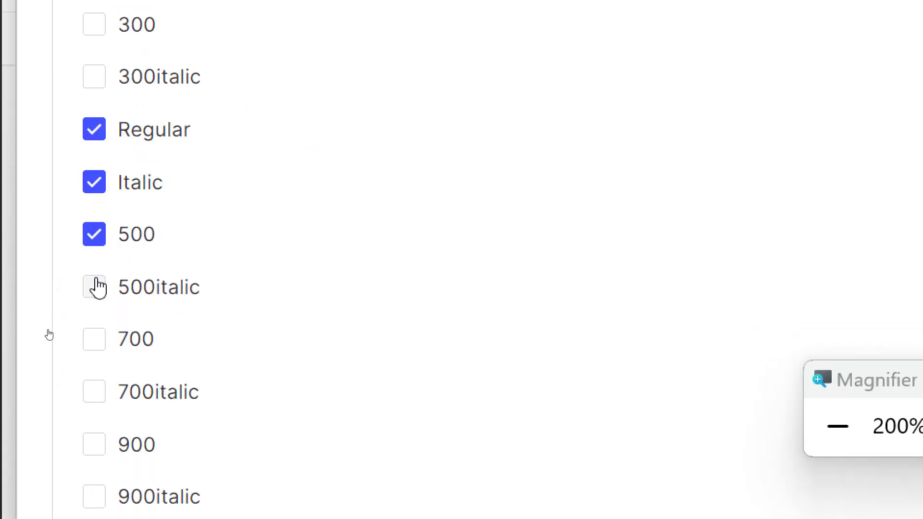
pyautogui.click(95, 287)
pyautogui.click(93, 340)
pyautogui.click(94, 390)
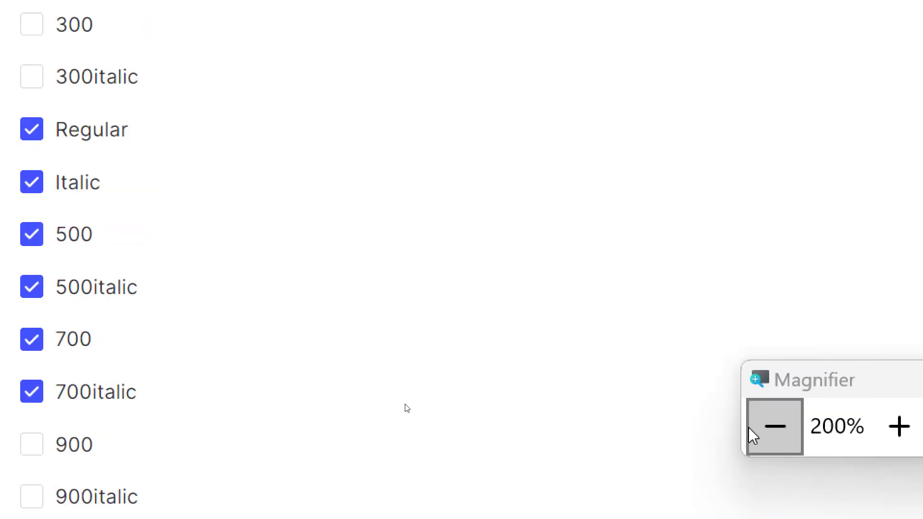
# Step: Add Roboto with the selected weights, listing it beneath Poppins
pyautogui.click(837, 426)
pyautogui.scroll(-6, 85, 365)
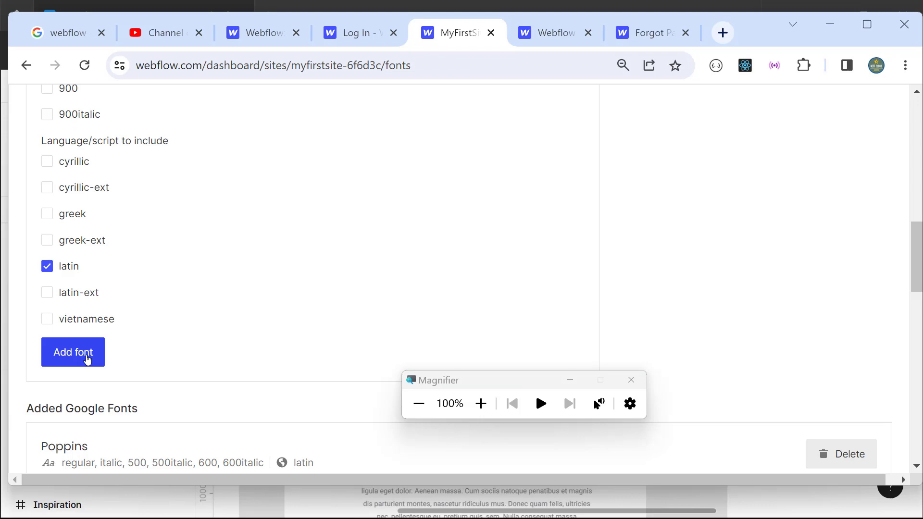
pyautogui.click(73, 353)
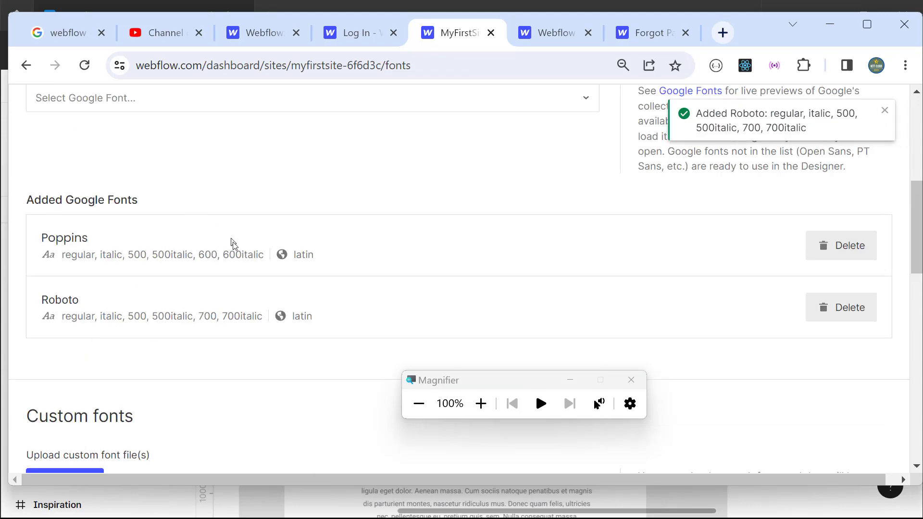
pyautogui.scroll(7, 233, 245)
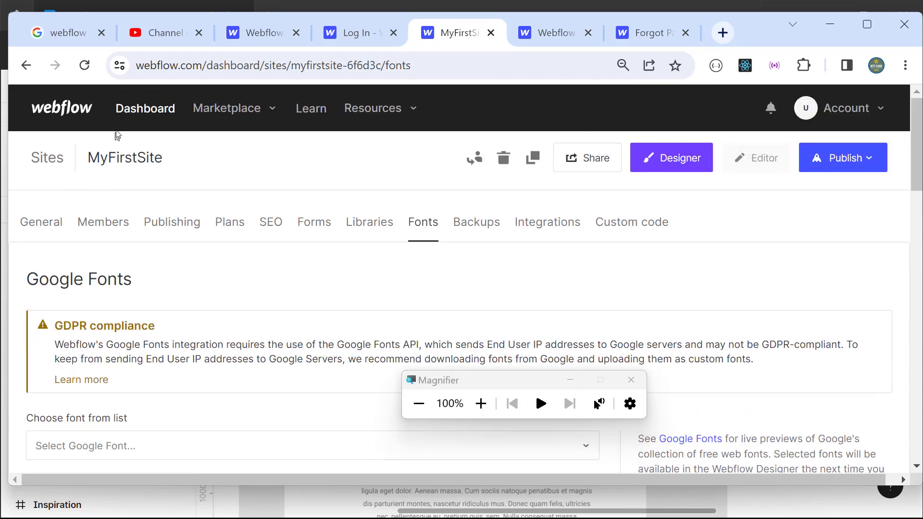
# Step: Go back to the Dashboard and open MyFirstSite in the Designer
pyautogui.click(145, 116)
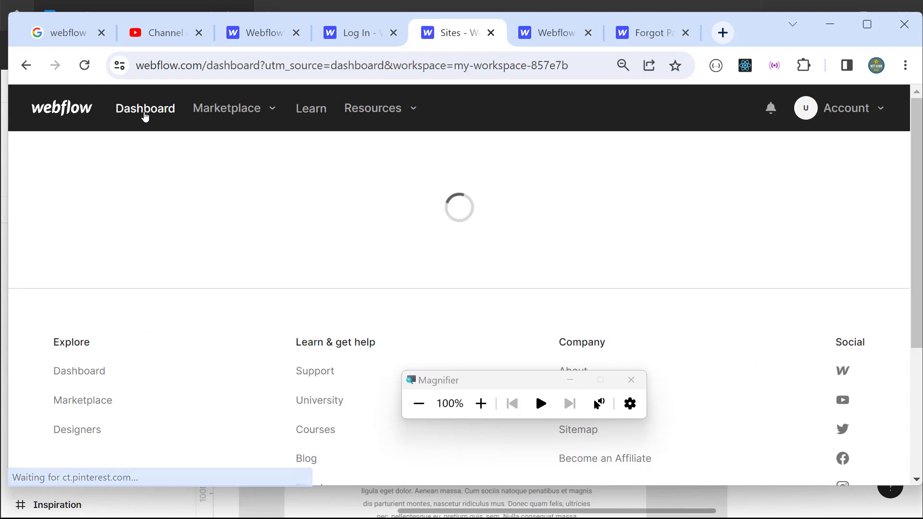
pyautogui.scroll(-5, 134, 341)
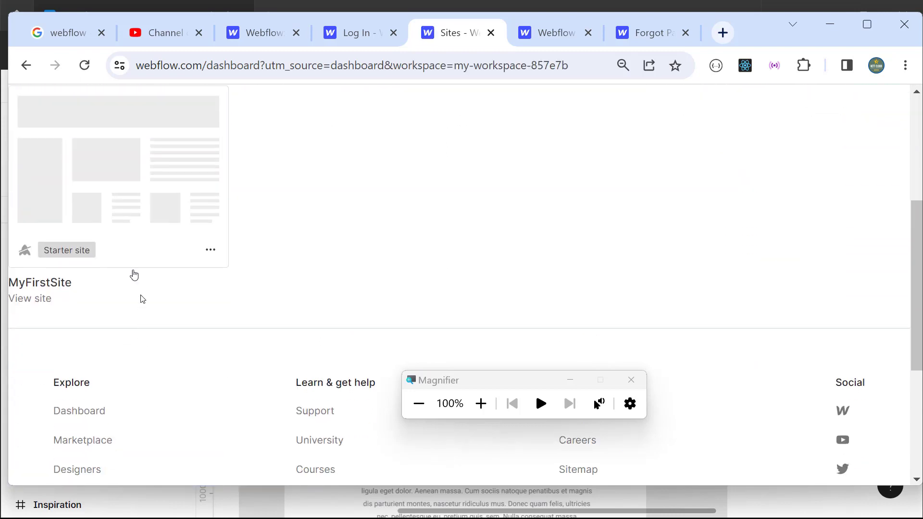
pyautogui.click(115, 167)
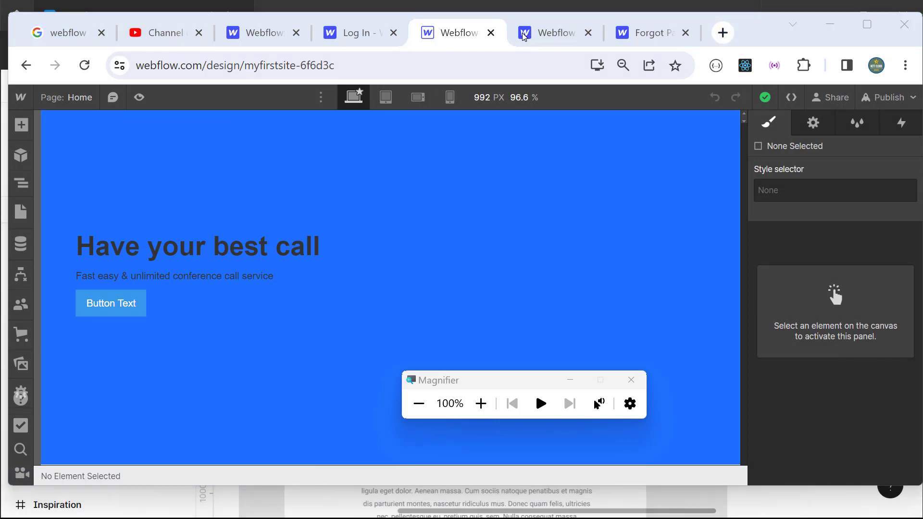
# Step: Select the Heading 1 element inside Section Hero's Div Block in the Navigator
pyautogui.click(22, 187)
pyautogui.click(48, 170)
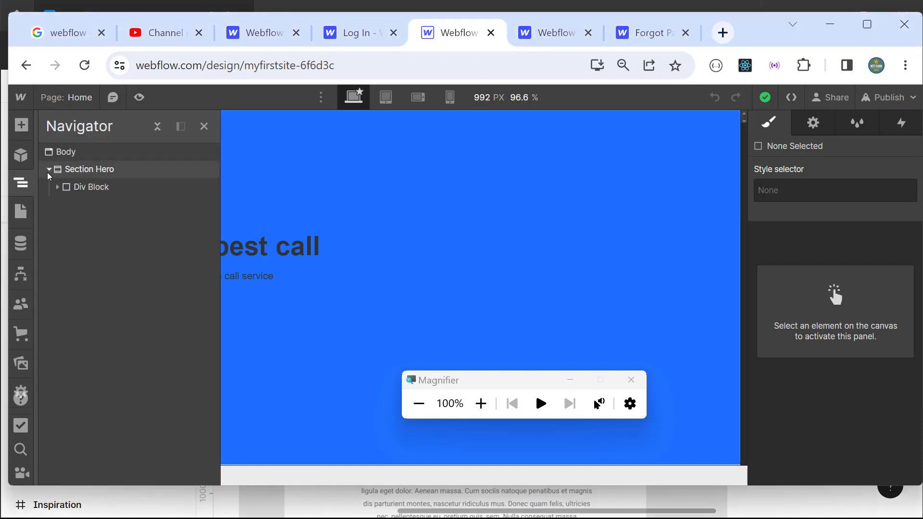
pyautogui.click(57, 187)
pyautogui.click(91, 206)
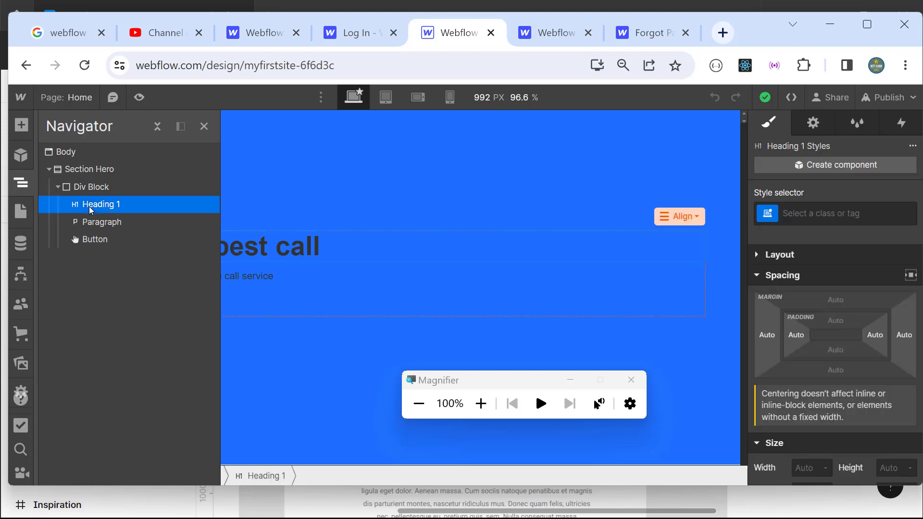
# Step: Set the heading font to Poppins with 600 Semi Bold weight
pyautogui.click(480, 403)
pyautogui.scroll(-5, 860, 363)
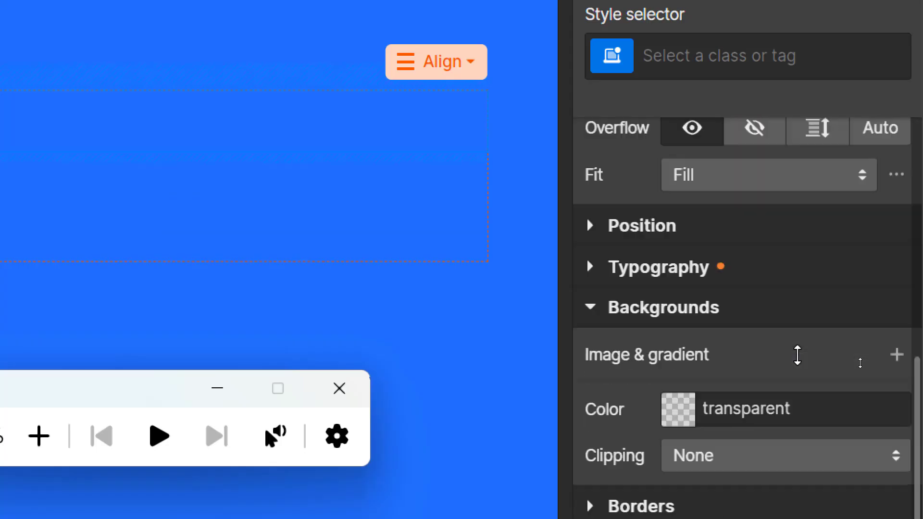
pyautogui.click(590, 268)
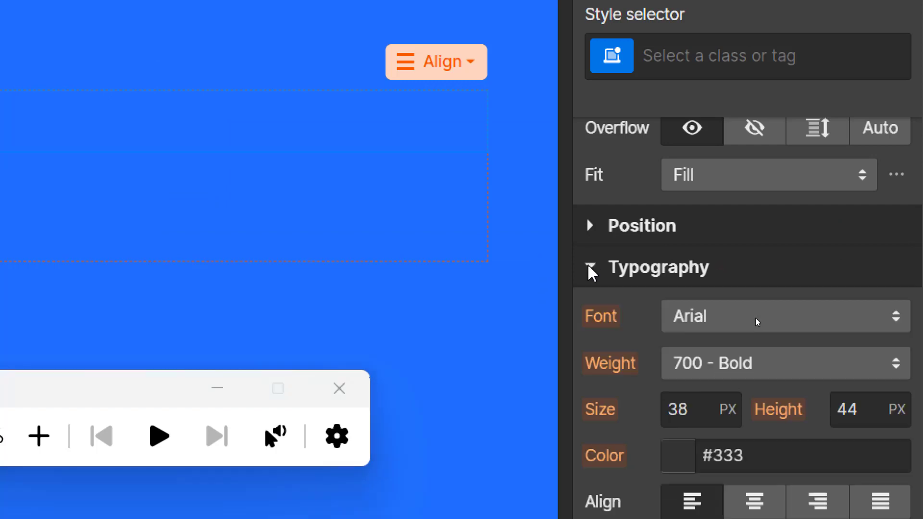
pyautogui.click(714, 321)
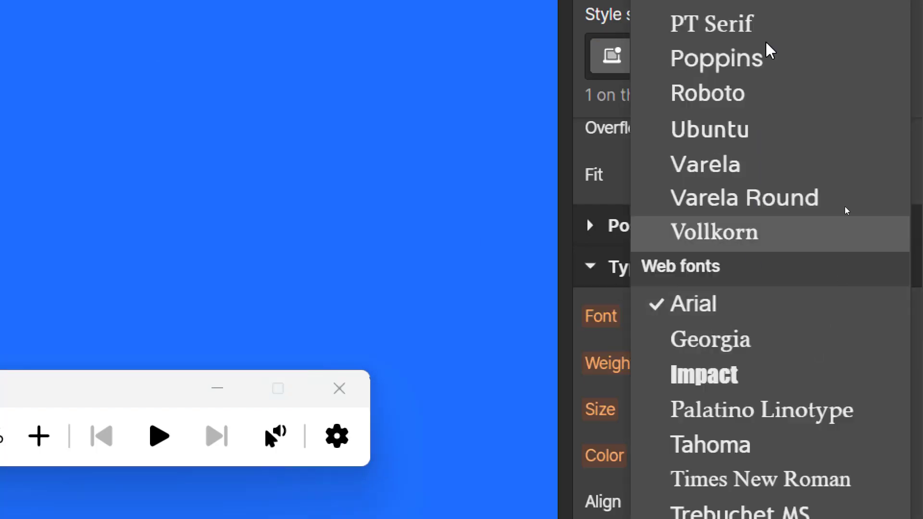
pyautogui.click(754, 58)
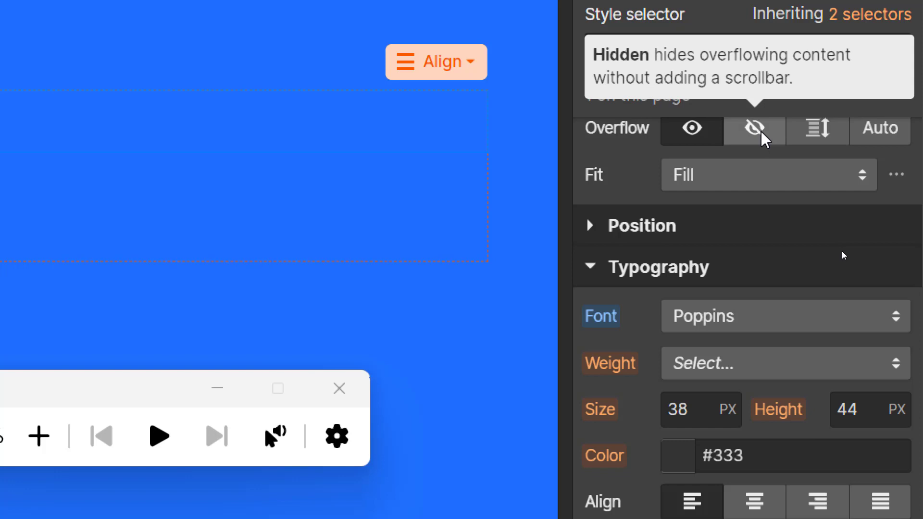
pyautogui.click(732, 370)
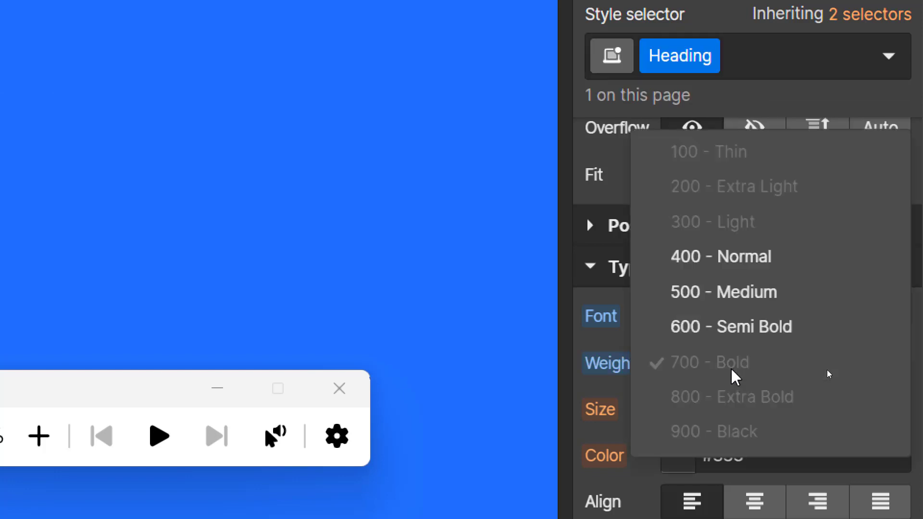
pyautogui.click(751, 329)
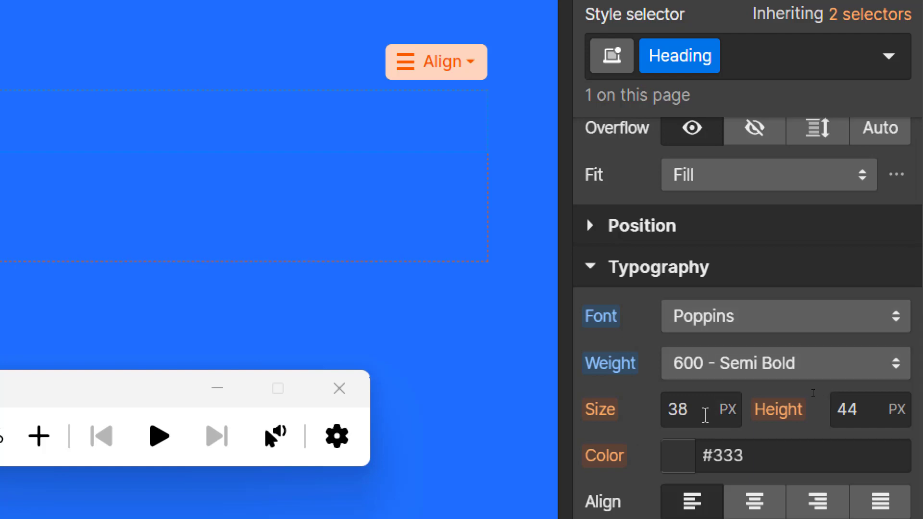
# Step: Change the heading font size from 38 to 70 px
pyautogui.click(705, 416)
pyautogui.moveTo(692, 420); pyautogui.dragTo(659, 412)
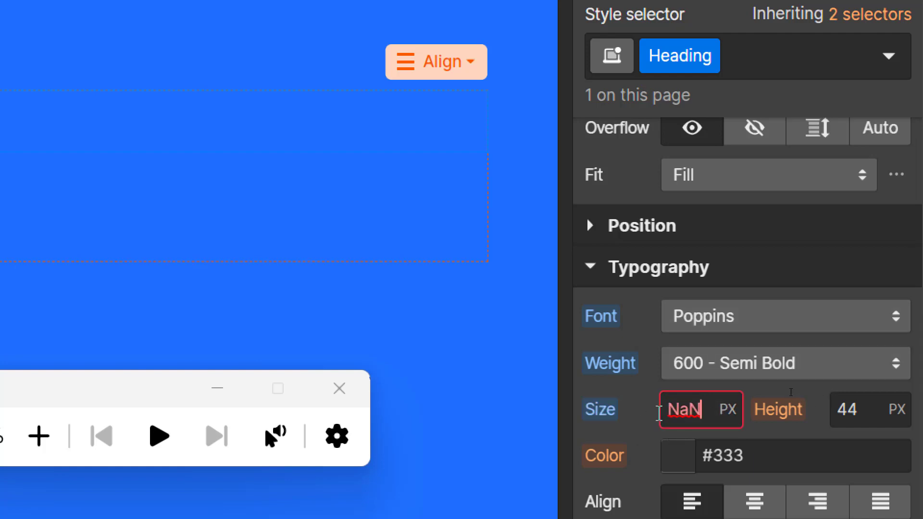
pyautogui.press('BackSpace')
pyautogui.press('BackSpace')
pyautogui.press('BackSpace')
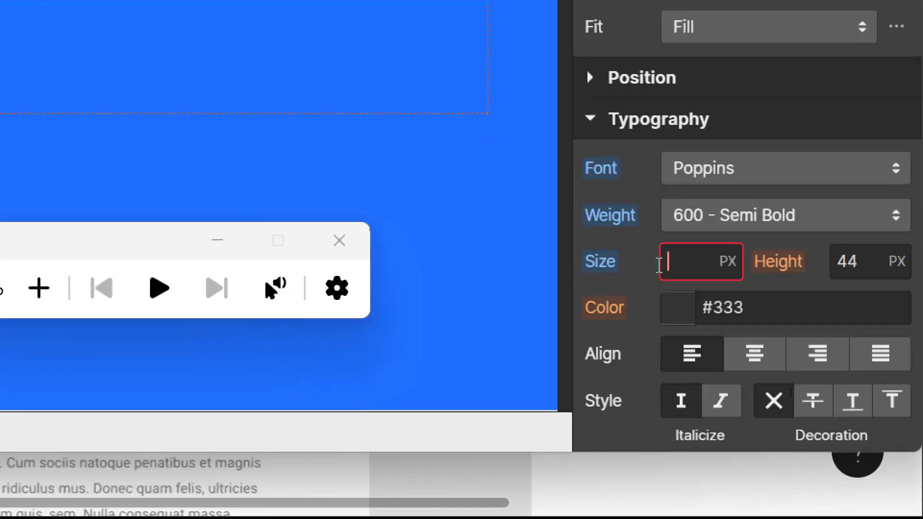
pyautogui.write('70')
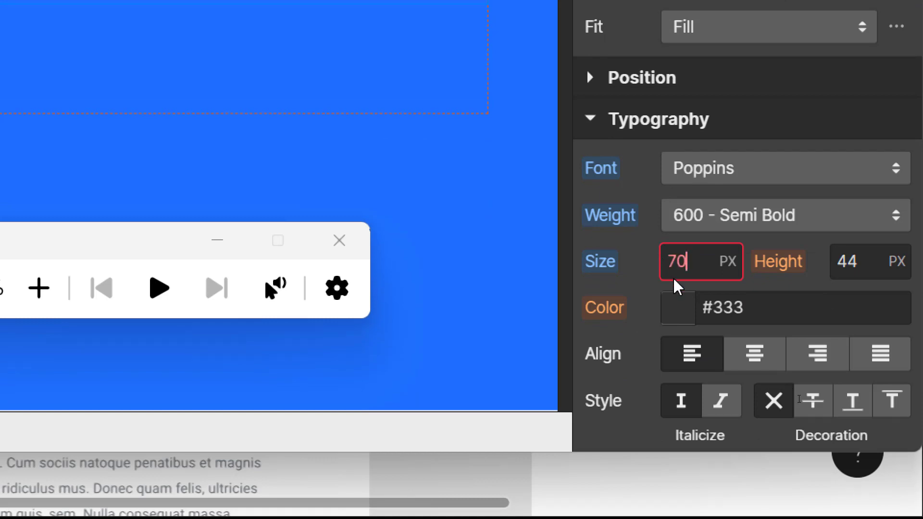
# Step: Make the heading colour near-white #fbf8f8 and close the Navigator
pyautogui.click(682, 314)
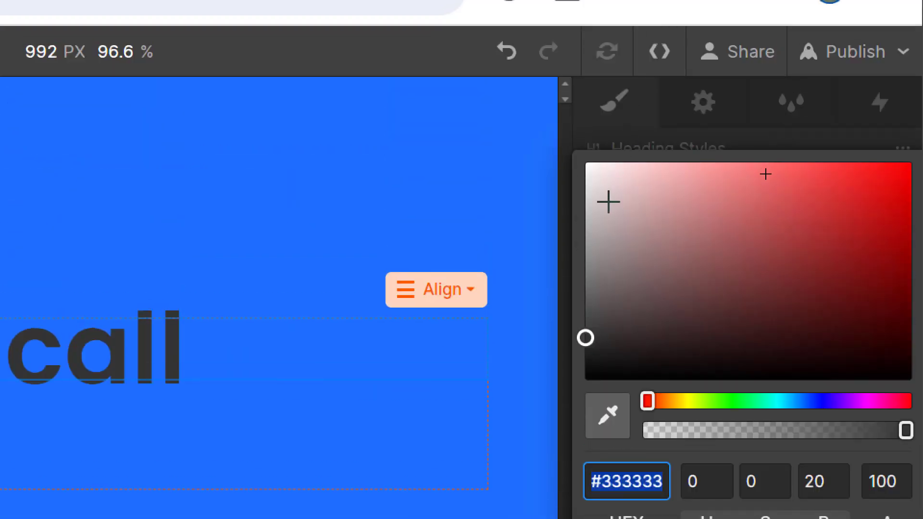
pyautogui.click(587, 177)
pyautogui.click(589, 166)
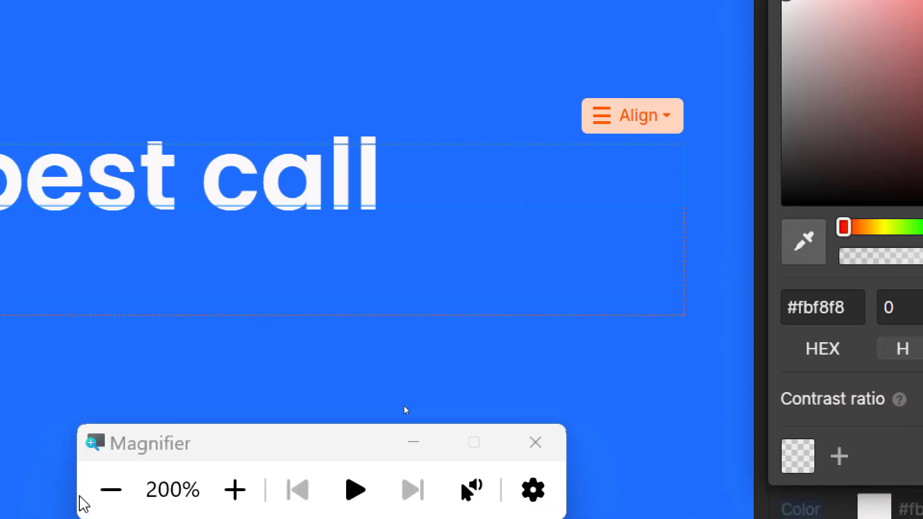
pyautogui.click(128, 495)
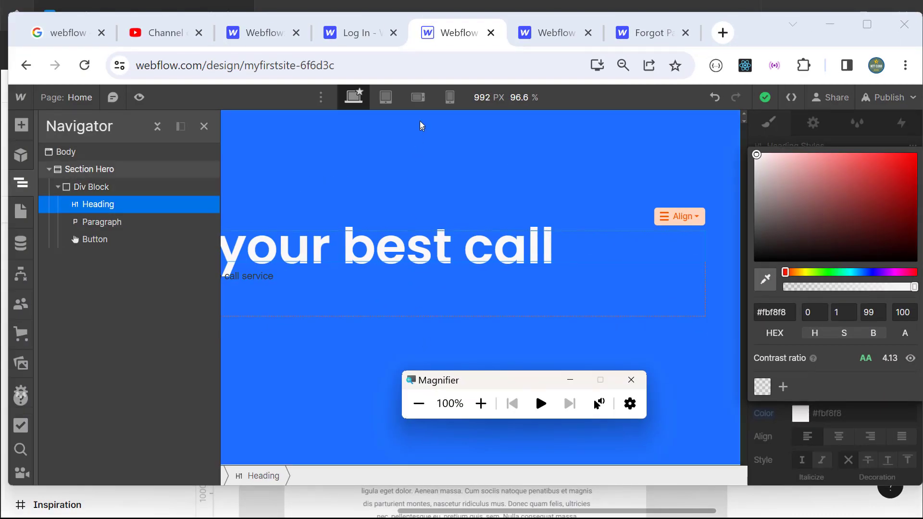
pyautogui.click(204, 126)
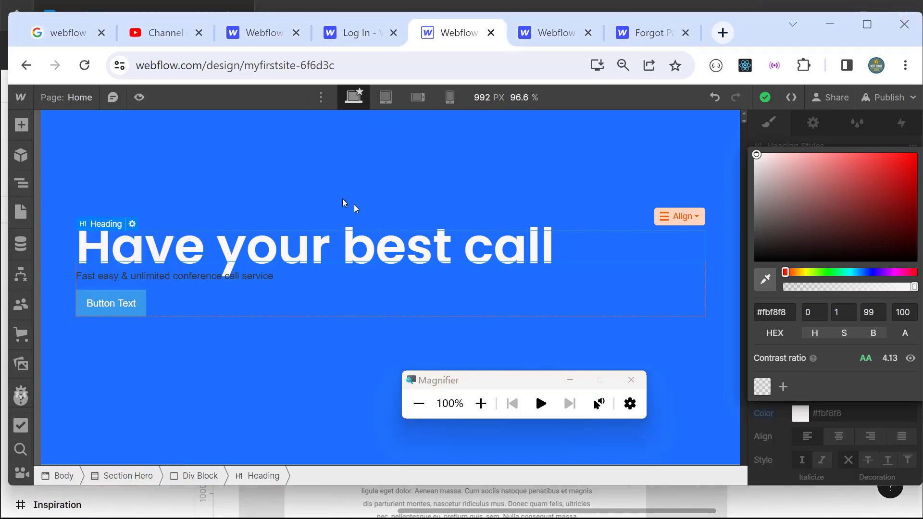
# Step: Preview the page across tablet, mobile landscape and mobile portrait widths, ending at 768 px tablet
pyautogui.click(140, 98)
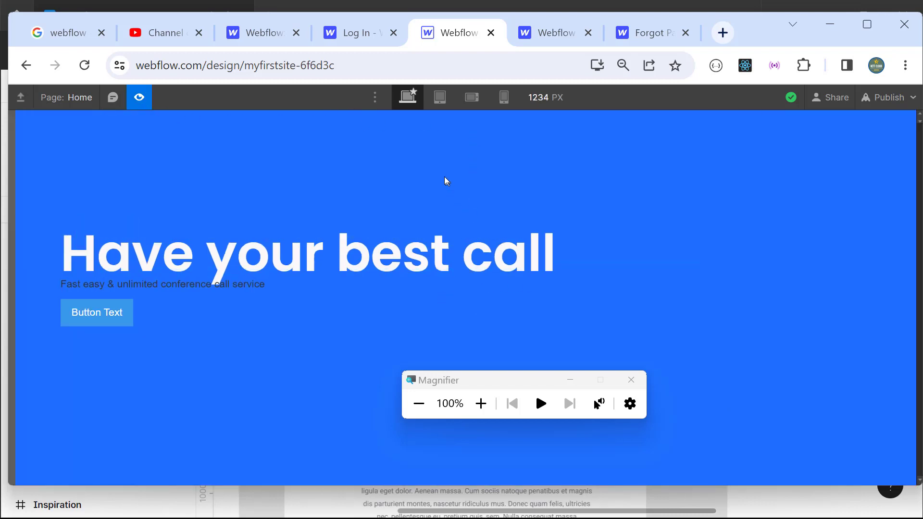
pyautogui.click(440, 99)
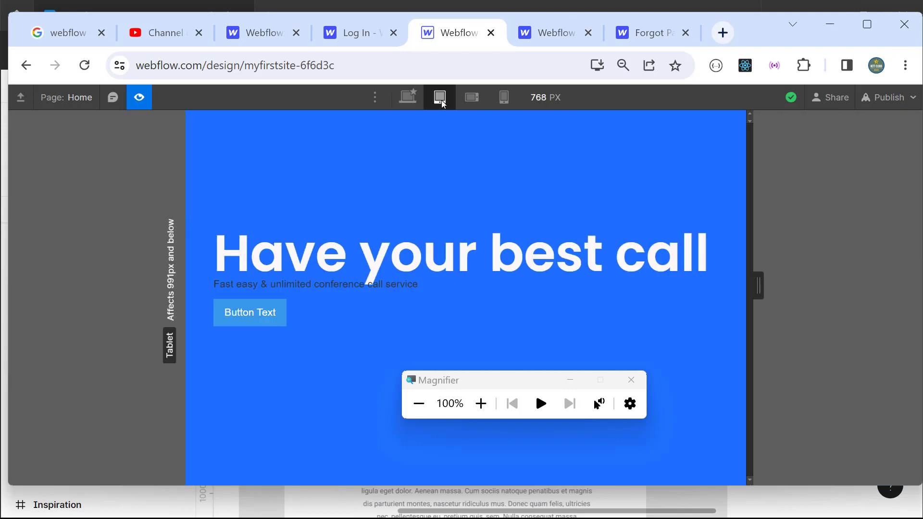
pyautogui.click(466, 103)
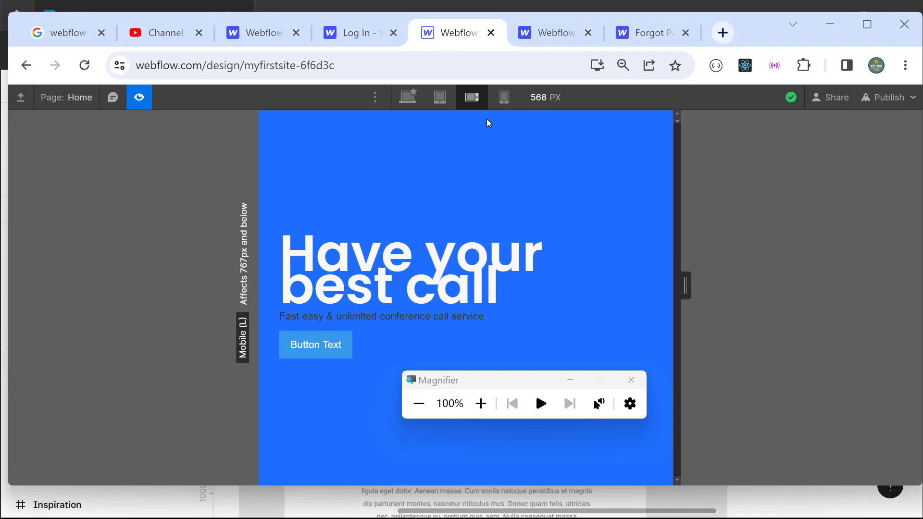
pyautogui.click(498, 101)
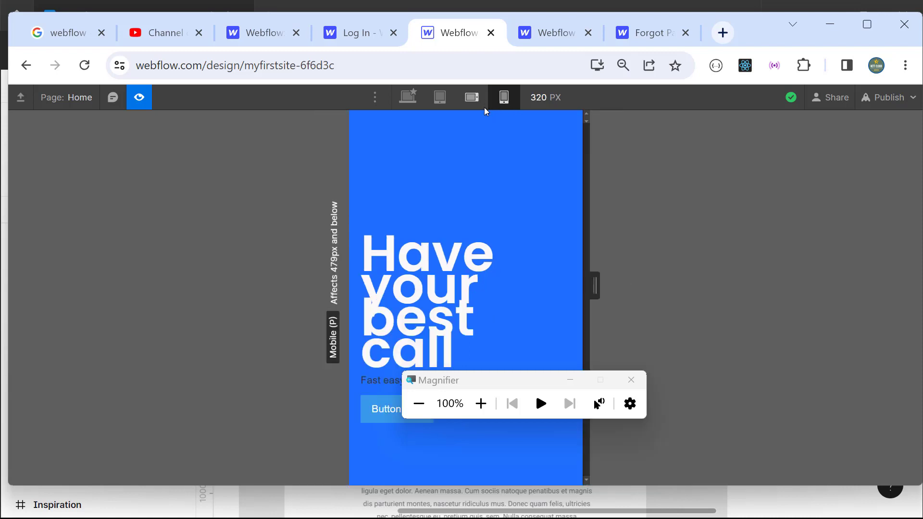
pyautogui.click(474, 99)
pyautogui.click(440, 98)
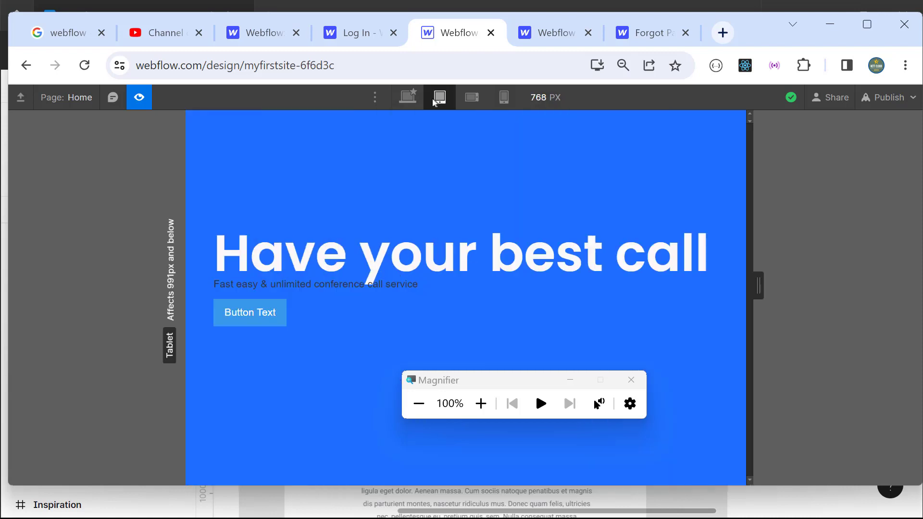
pyautogui.click(418, 96)
pyautogui.click(440, 98)
pyautogui.click(470, 98)
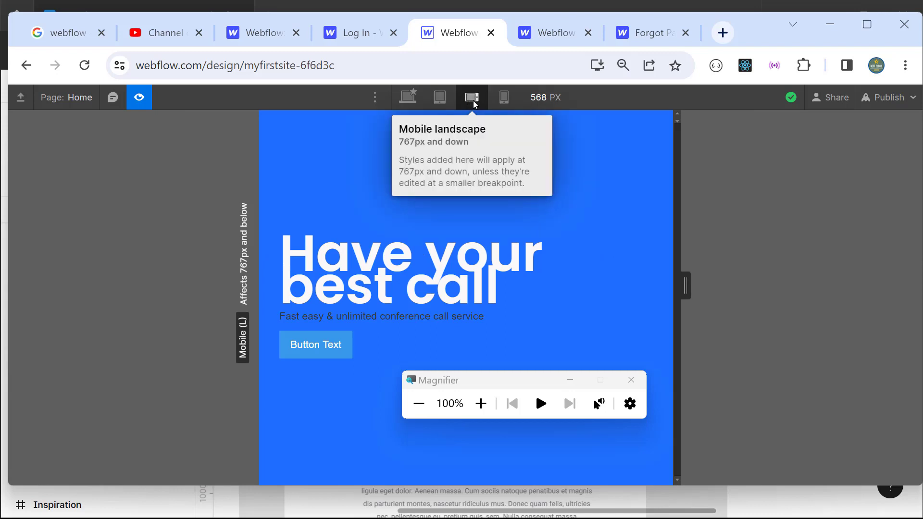
pyautogui.click(431, 101)
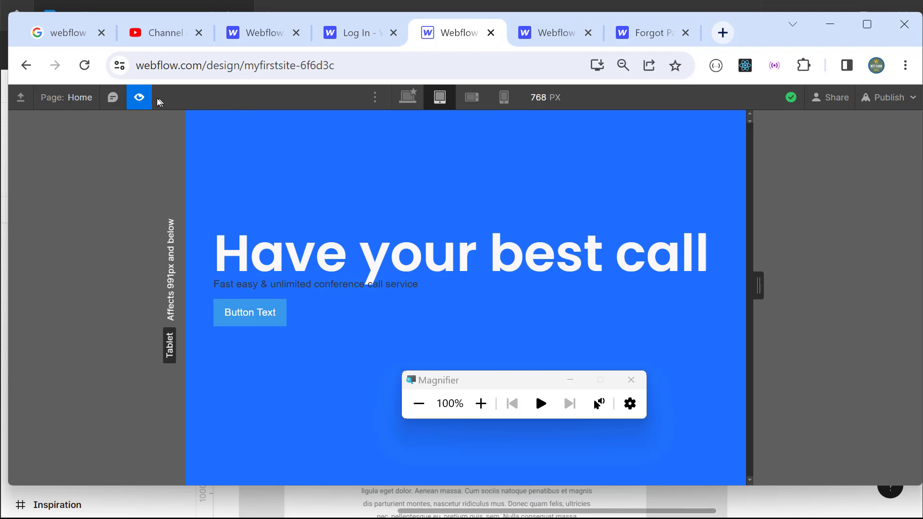
# Step: Exit preview, return to desktop, and raise the heading line height from 44 to 70 px
pyautogui.click(143, 99)
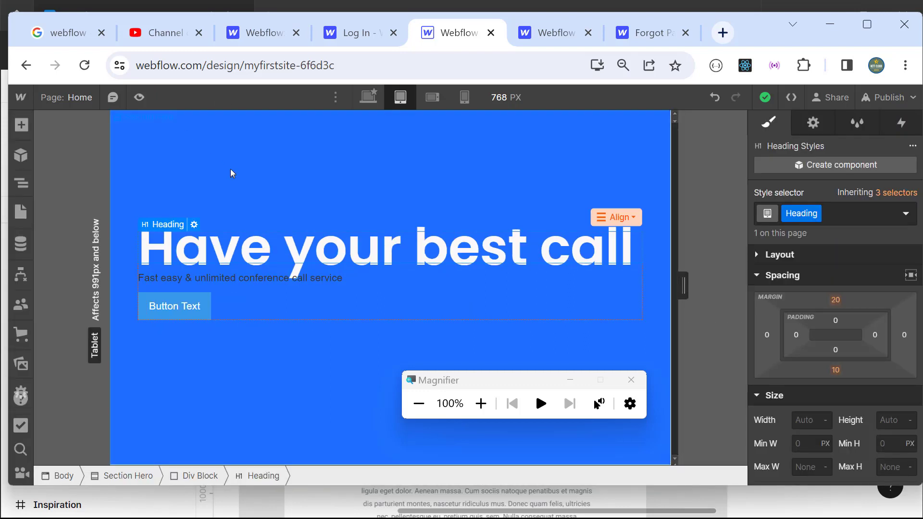
pyautogui.click(369, 105)
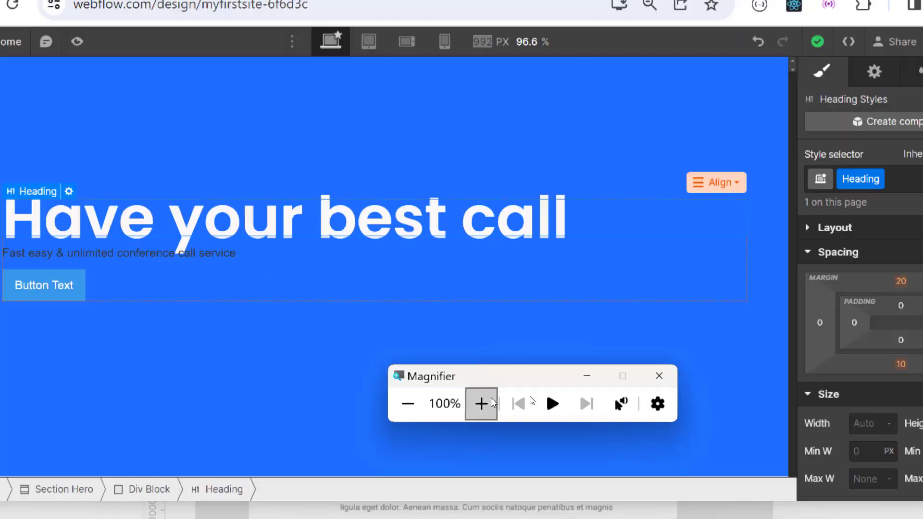
pyautogui.click(491, 403)
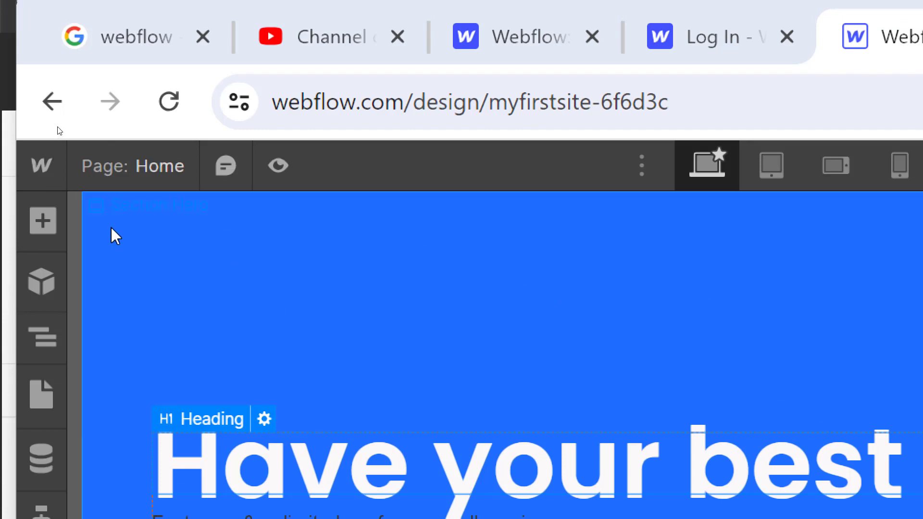
pyautogui.click(42, 336)
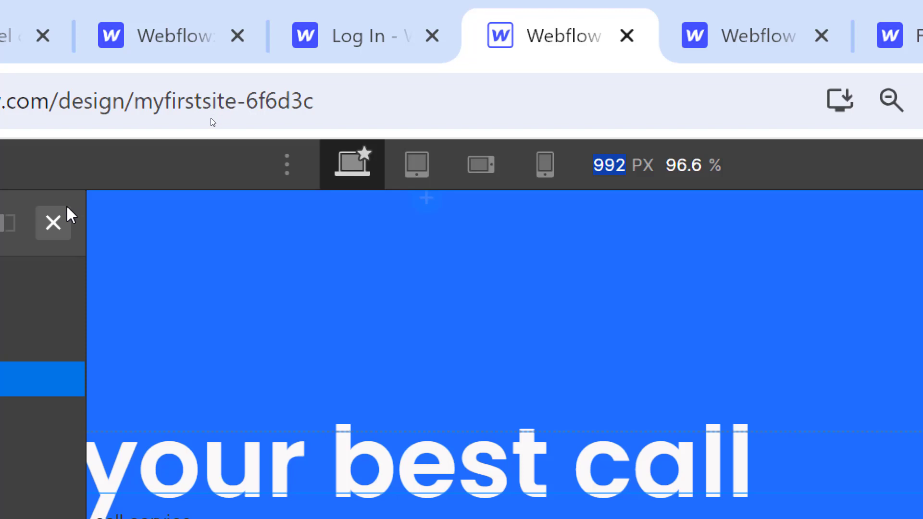
pyautogui.click(56, 222)
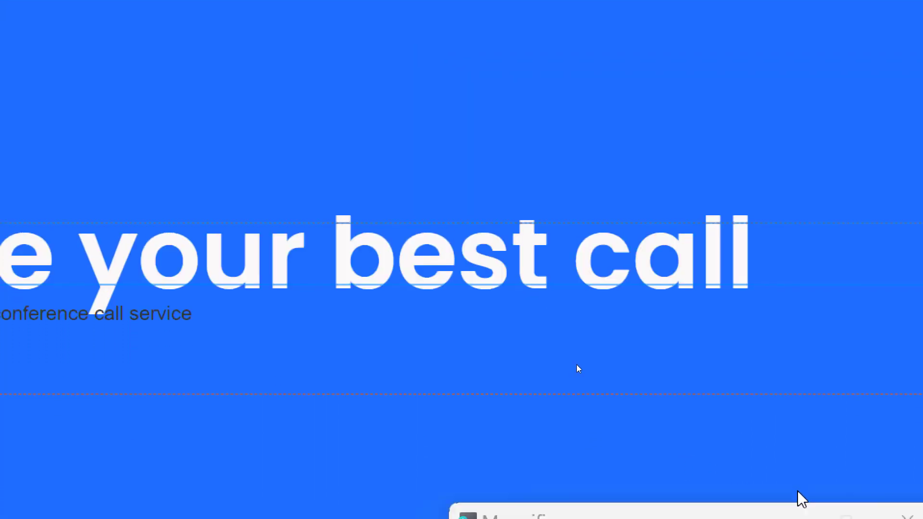
pyautogui.scroll(-5, 810, 457)
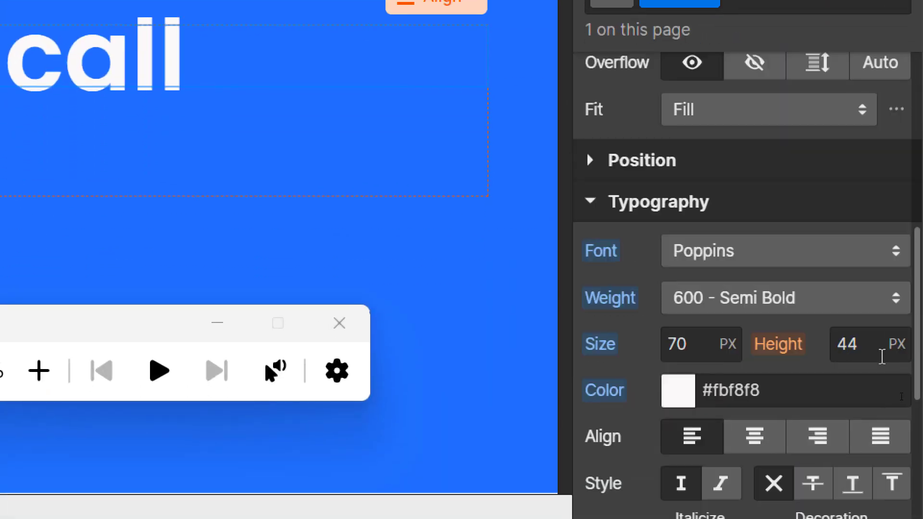
pyautogui.click(860, 349)
pyautogui.write('70')
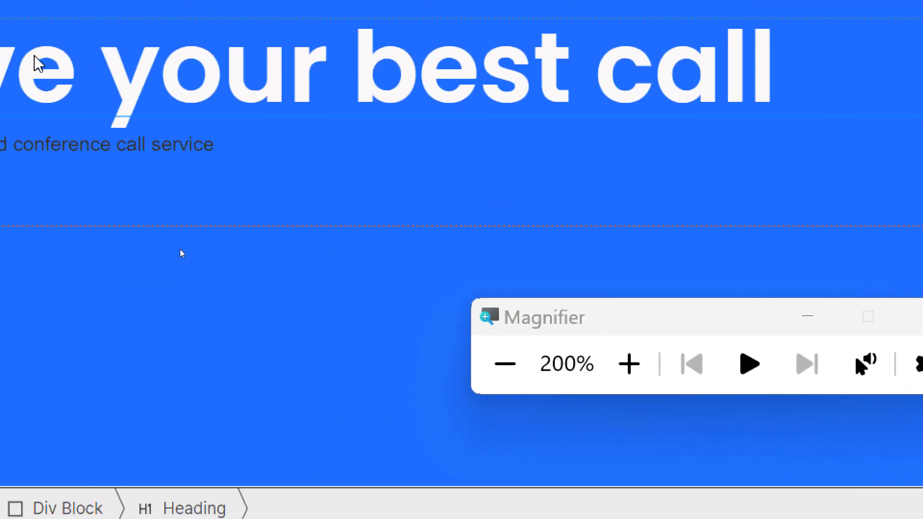
# Step: Check the 70 px heading at mobile landscape, mobile portrait and tablet widths, then return to desktop
pyautogui.click(557, 371)
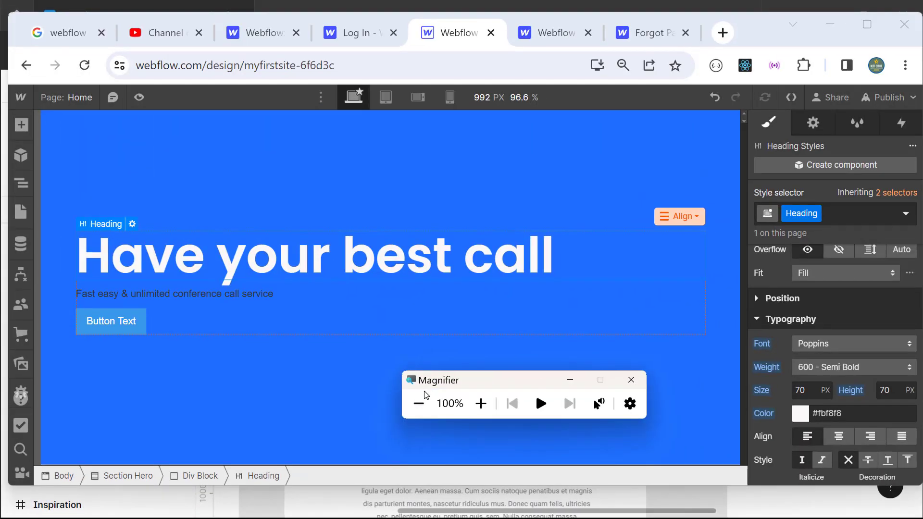
pyautogui.click(385, 99)
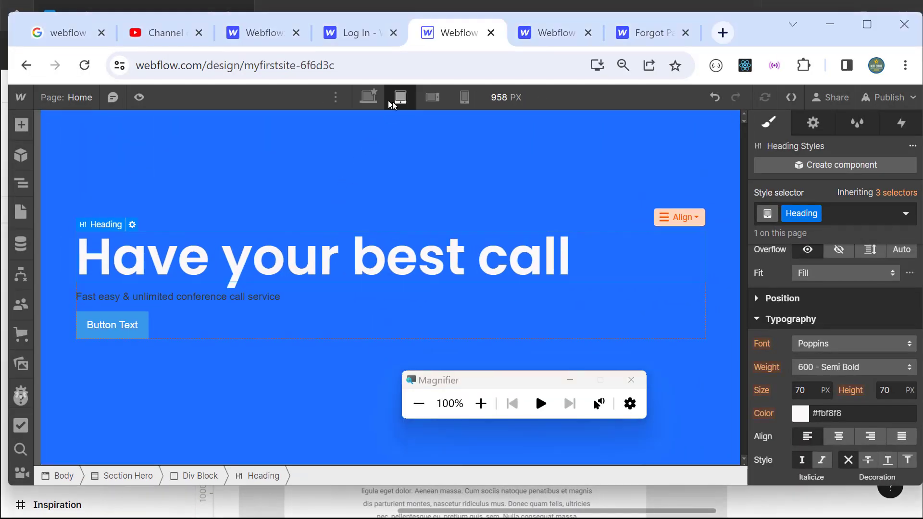
pyautogui.click(427, 101)
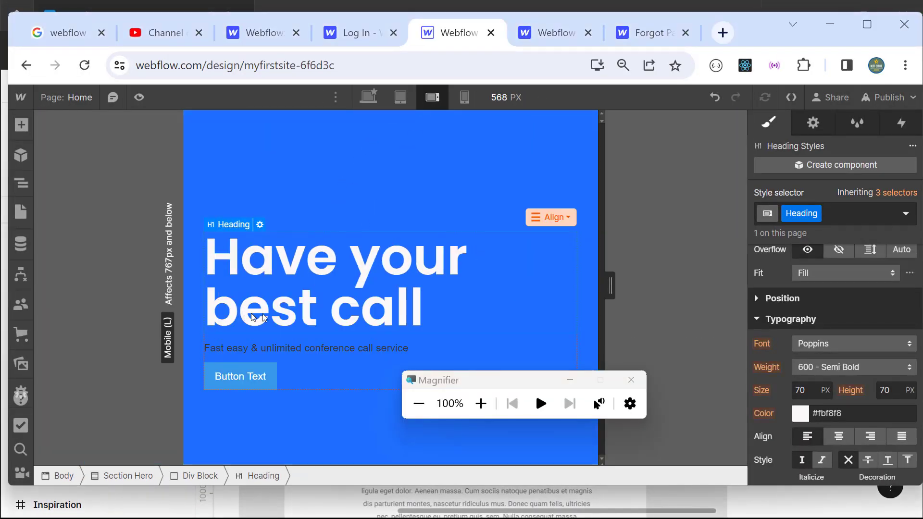
pyautogui.click(466, 98)
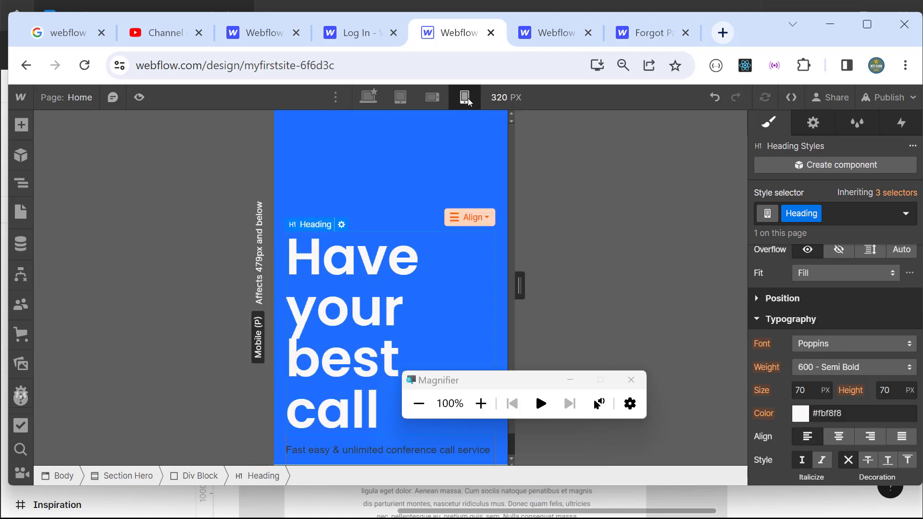
pyautogui.click(437, 103)
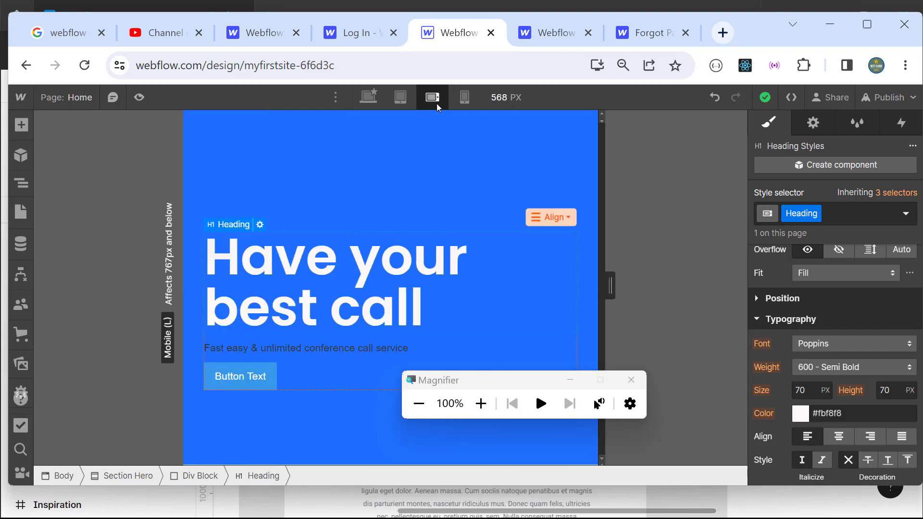
pyautogui.click(406, 100)
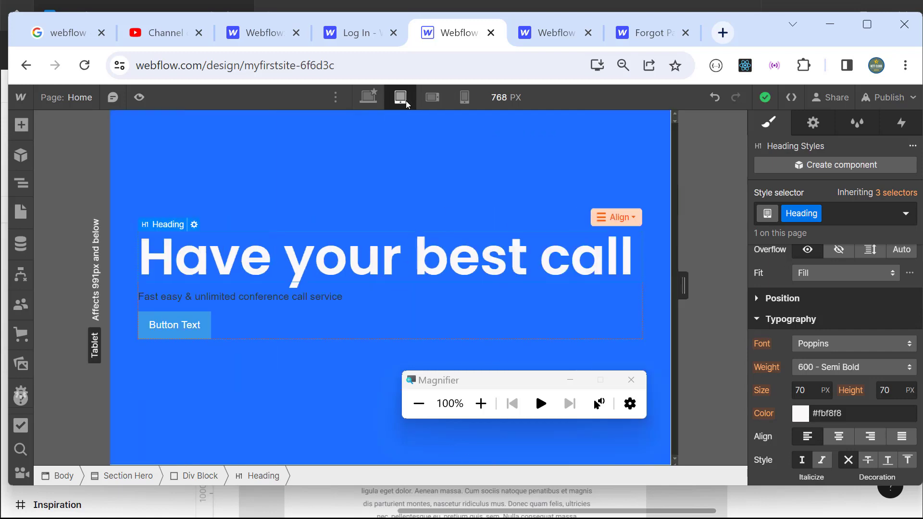
pyautogui.click(374, 101)
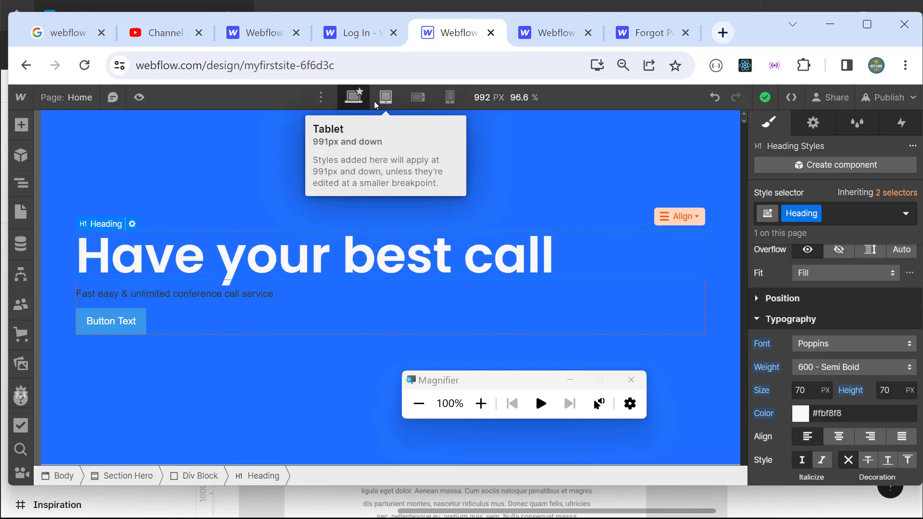
# Step: Insert a line break so the heading reads 'Have your' / 'best call'
pyautogui.doubleClick(333, 259)
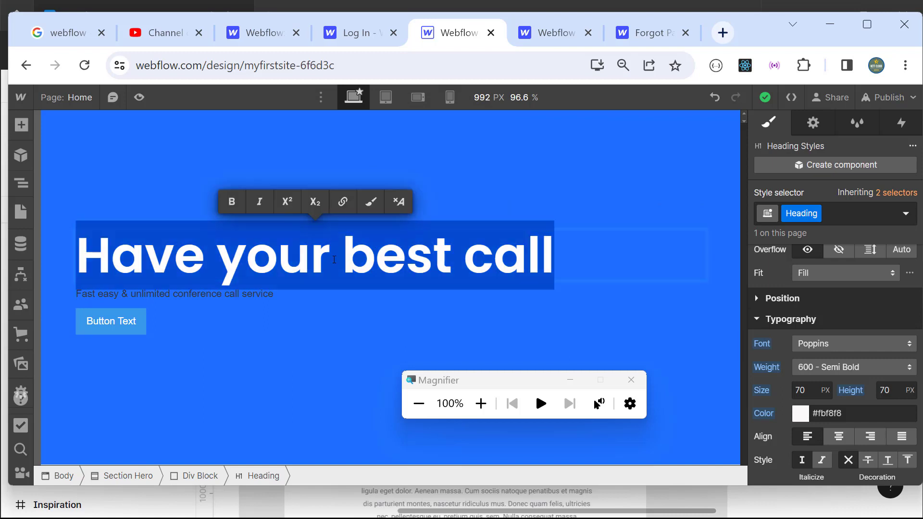
pyautogui.click(344, 260)
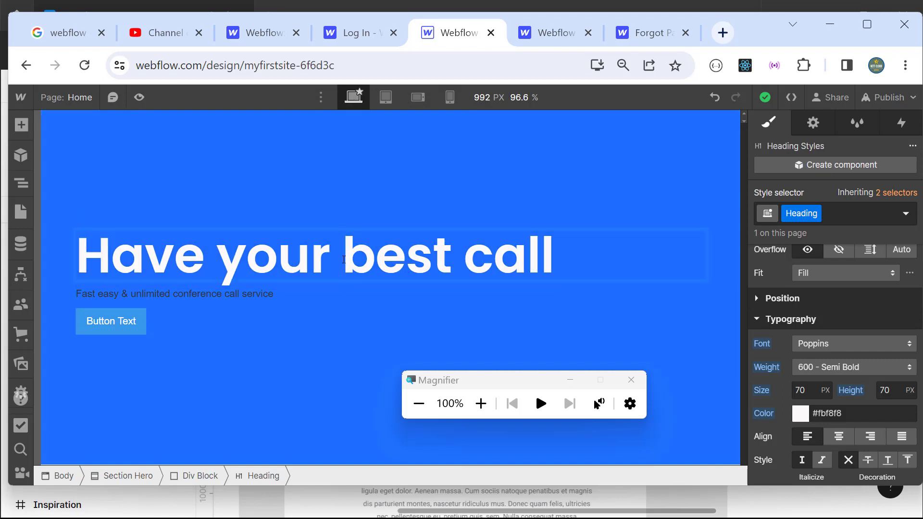
pyautogui.hotkey('shift', 'Return')
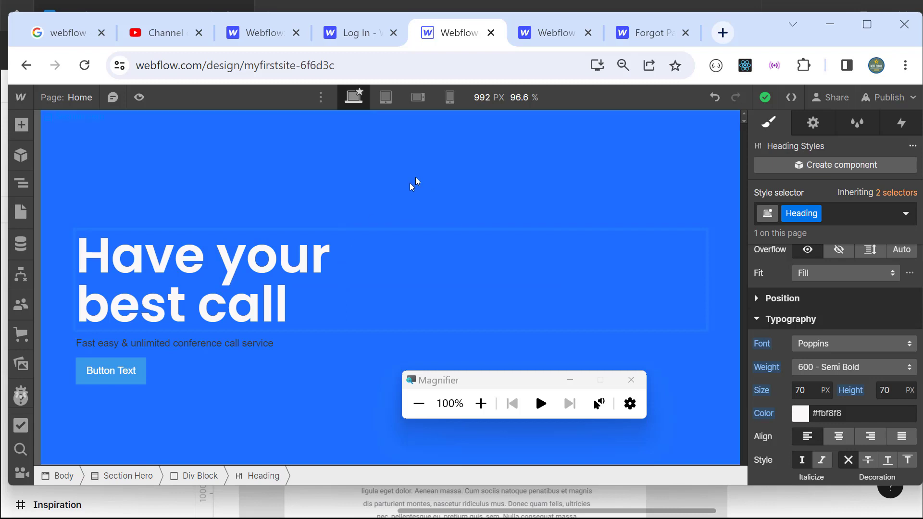
# Step: Check the two-line heading at tablet and mobile widths, return to desktop, and select the subtitle
pyautogui.click(391, 102)
pyautogui.click(431, 99)
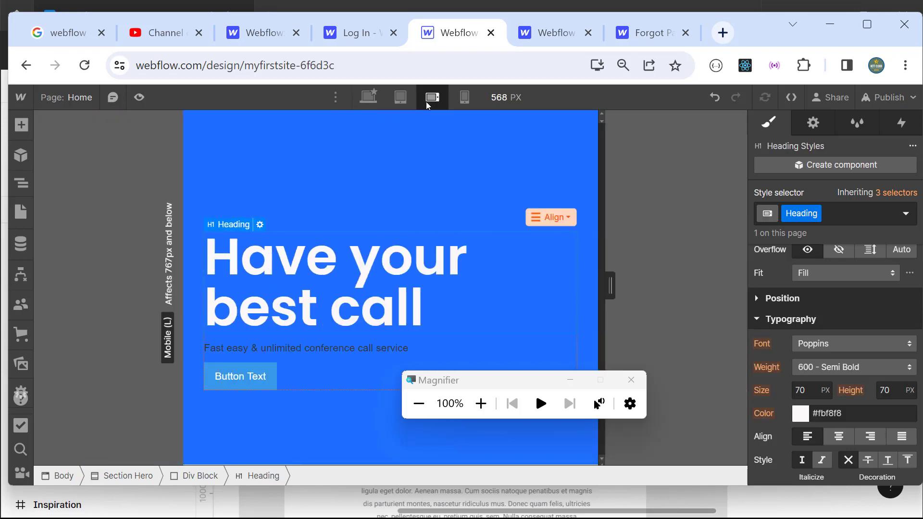
pyautogui.click(459, 104)
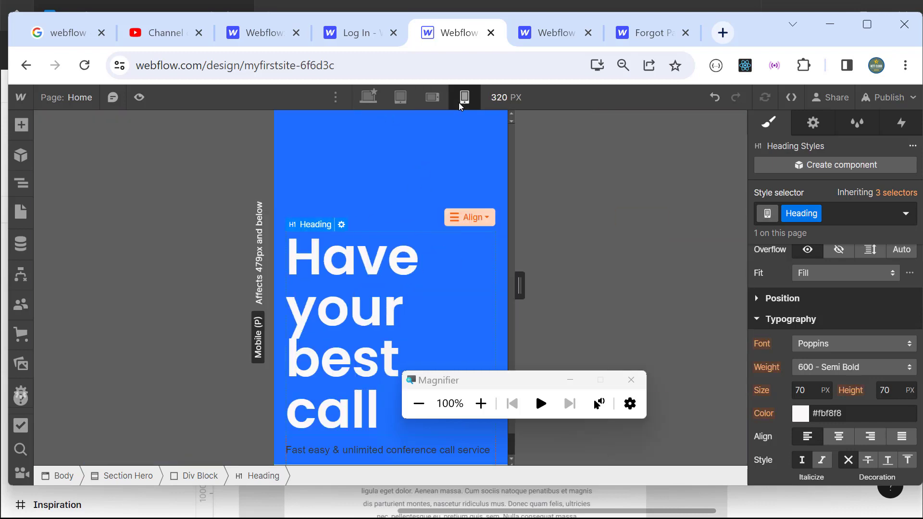
pyautogui.click(431, 100)
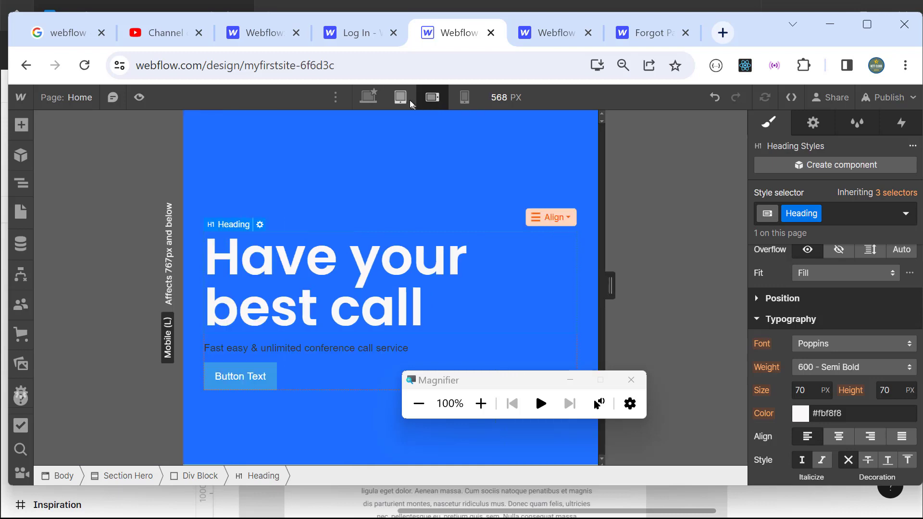
pyautogui.click(399, 100)
pyautogui.click(375, 100)
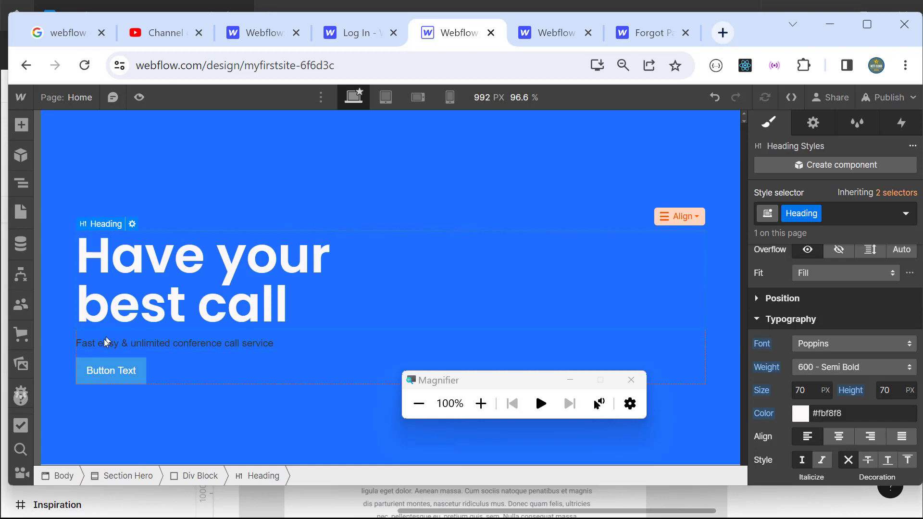
pyautogui.click(135, 347)
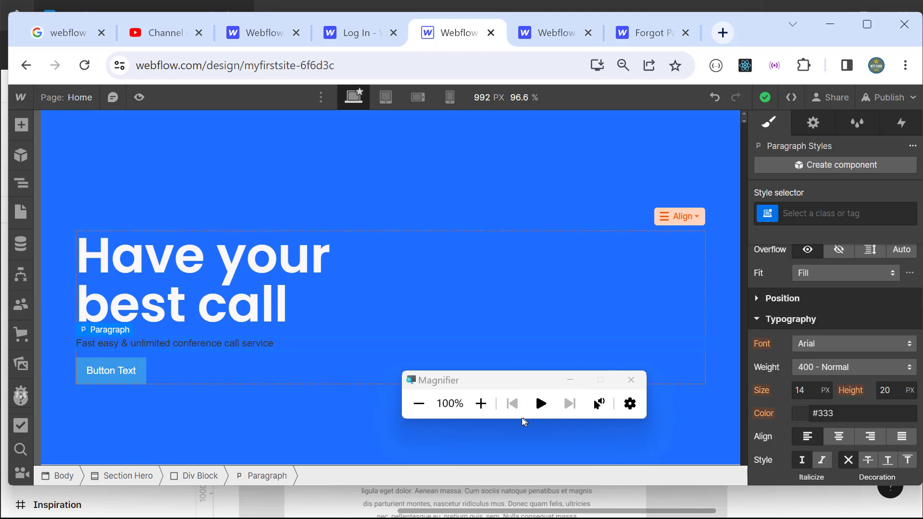
# Step: Set the subtitle font to Roboto at 21 px
pyautogui.click(480, 404)
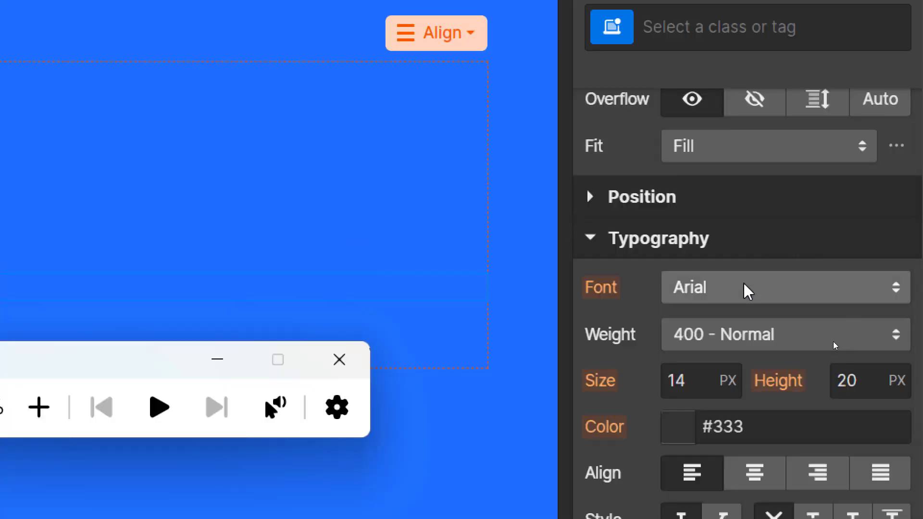
pyautogui.click(834, 344)
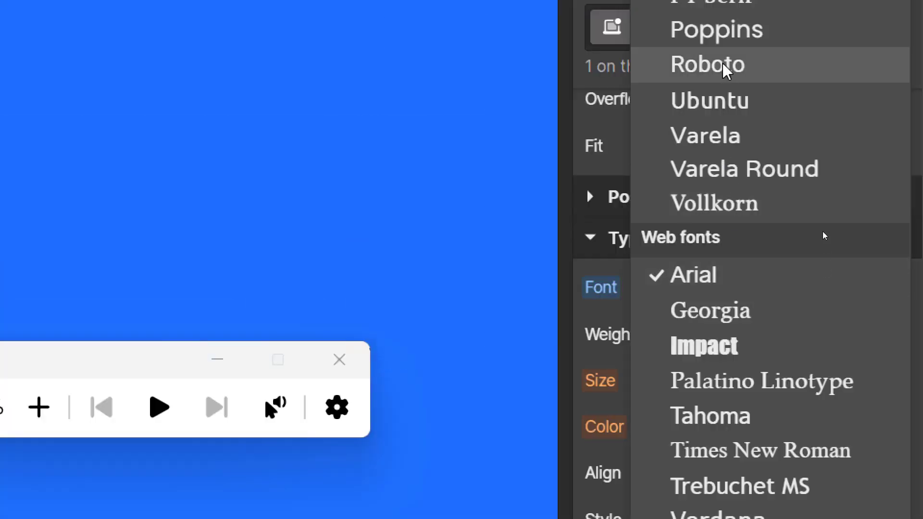
pyautogui.click(675, 66)
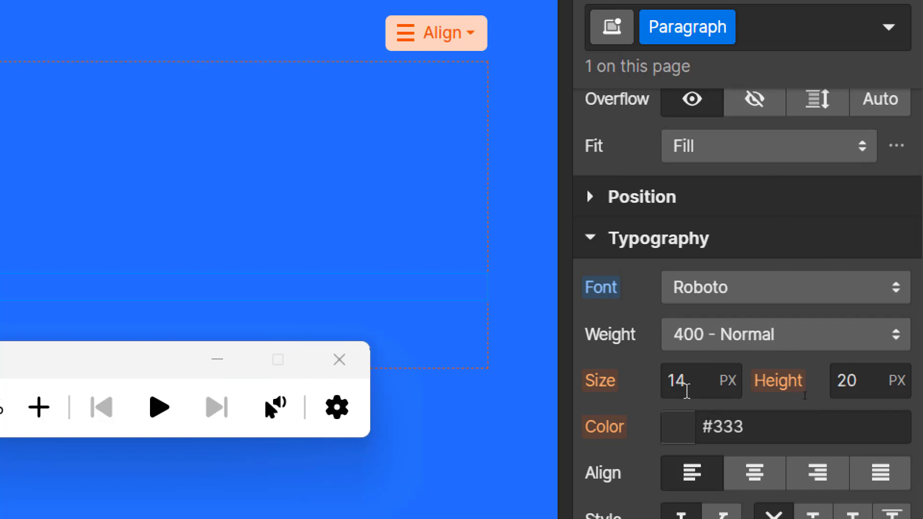
pyautogui.click(689, 387)
pyautogui.write('21')
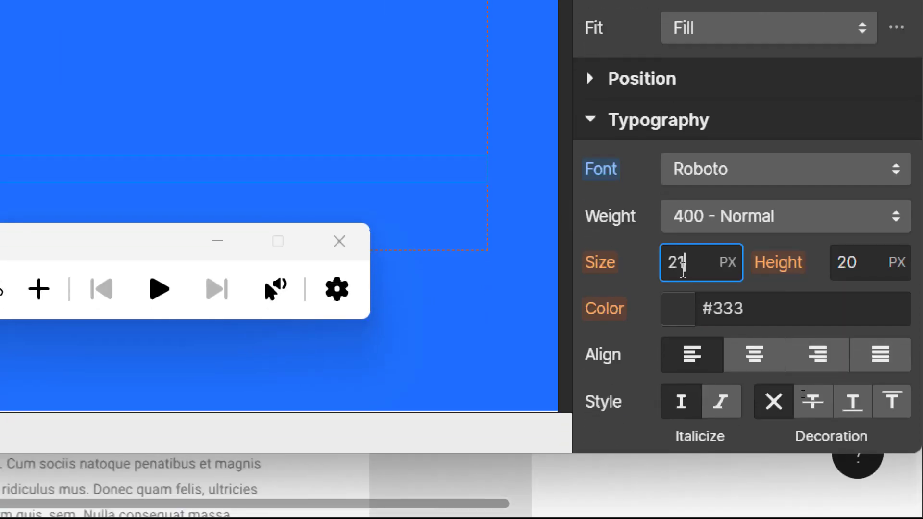
# Step: Change the subtitle text colour to near-white #fafafa
pyautogui.click(676, 310)
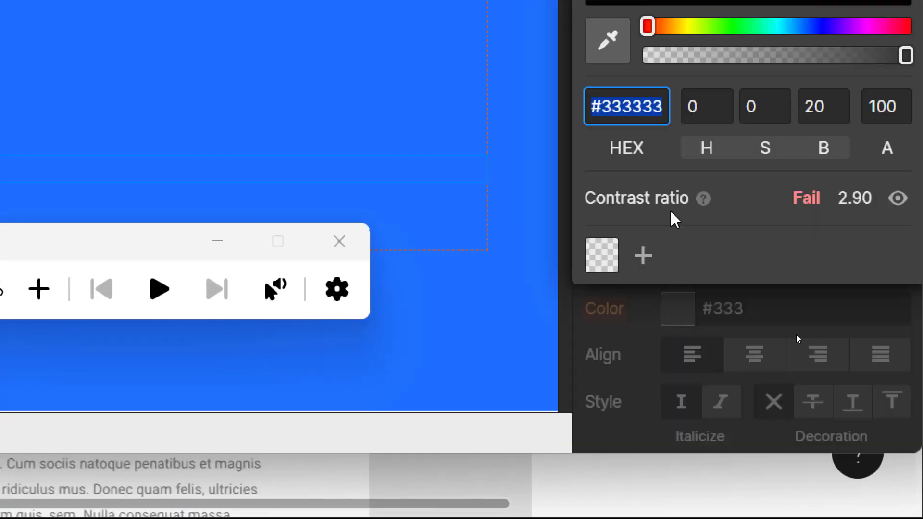
pyautogui.moveTo(701, 158); pyautogui.dragTo(573, 54)
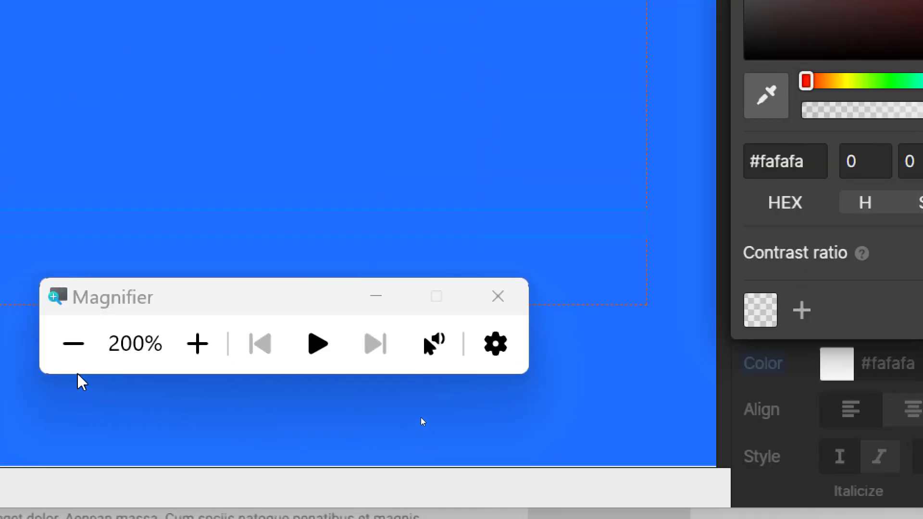
pyautogui.click(419, 405)
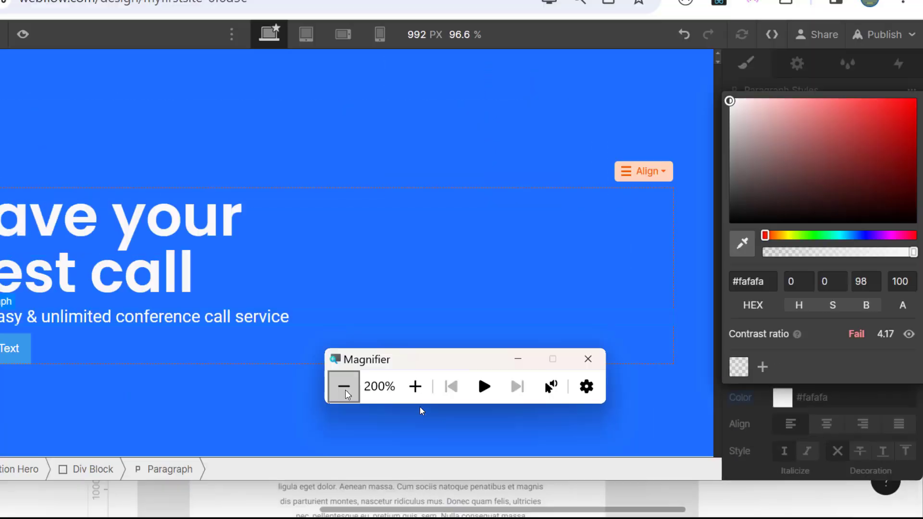
pyautogui.click(316, 351)
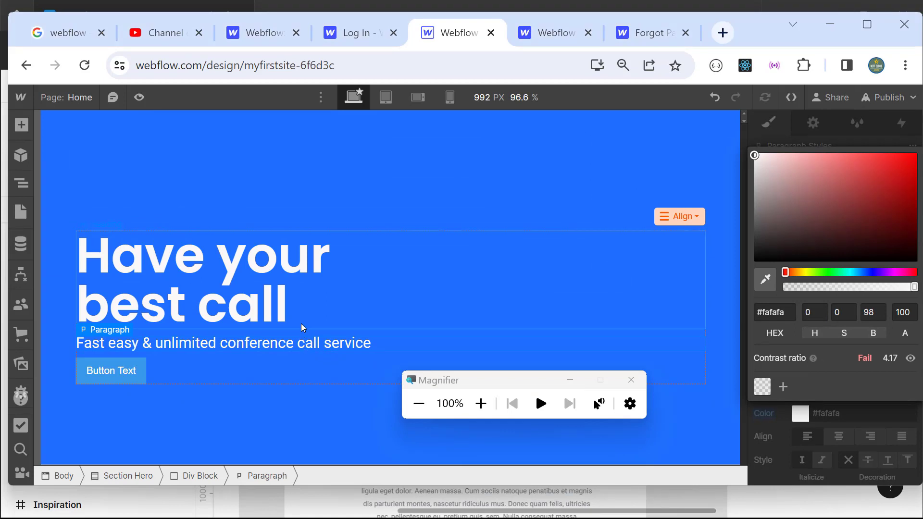
# Step: Step through tablet and mobile landscape to the mobile portrait breakpoint to view the subtitle
pyautogui.click(379, 104)
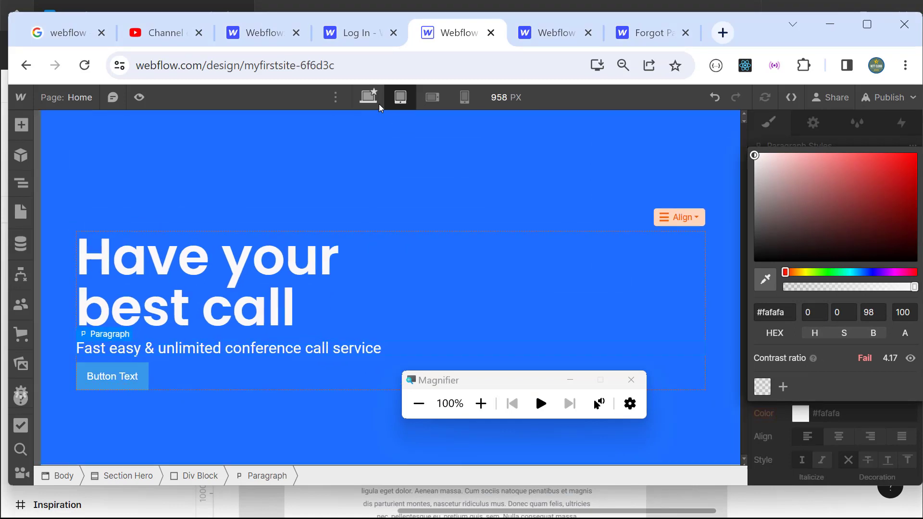
pyautogui.click(430, 99)
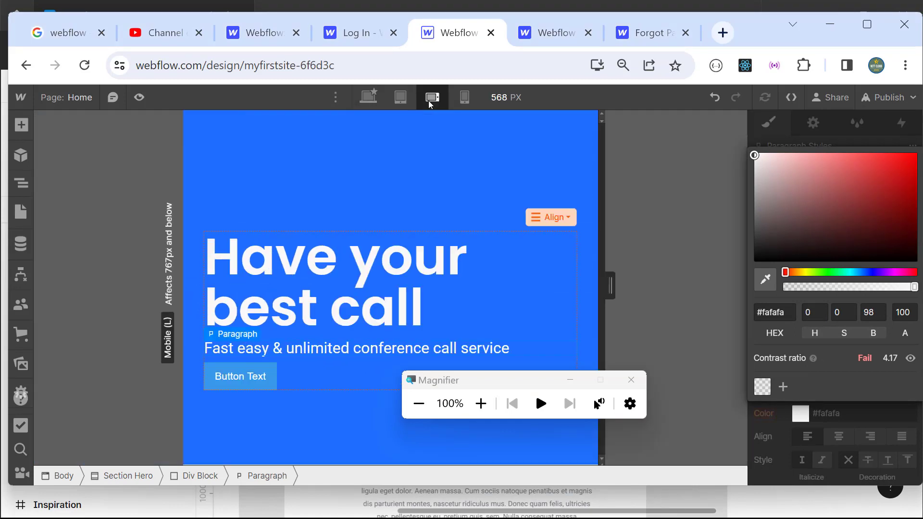
pyautogui.click(454, 99)
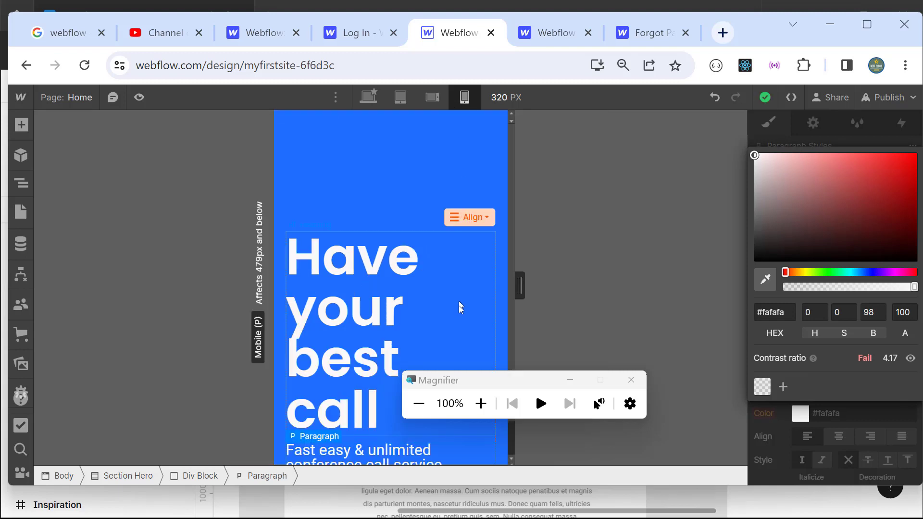
pyautogui.scroll(-1, 461, 345)
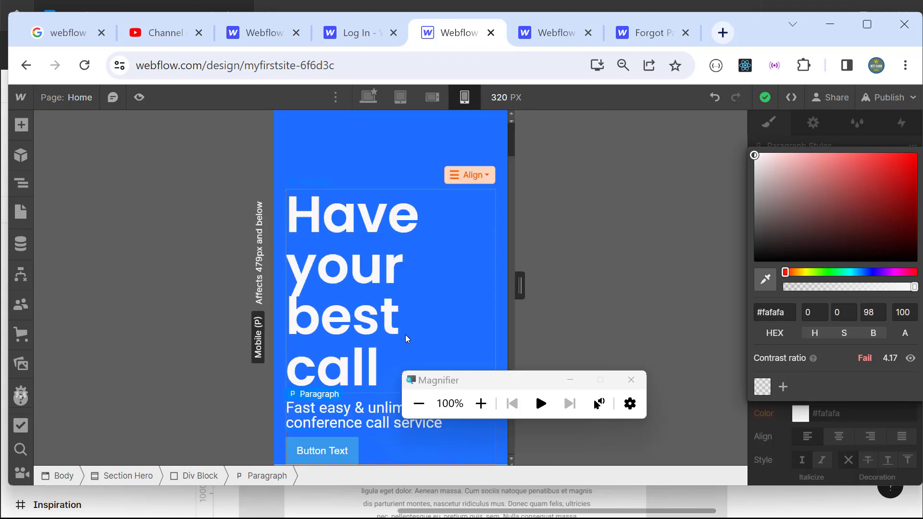
pyautogui.moveTo(437, 387); pyautogui.dragTo(506, 346)
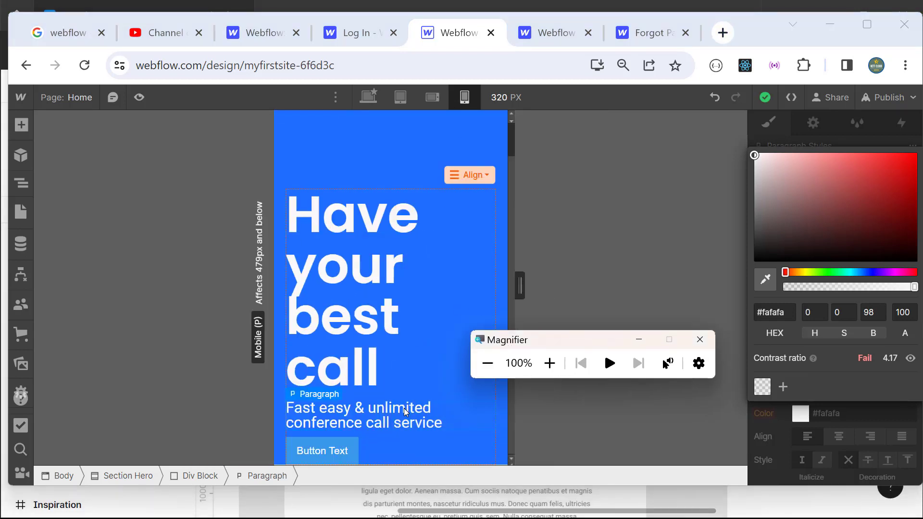
pyautogui.click(549, 363)
pyautogui.click(810, 454)
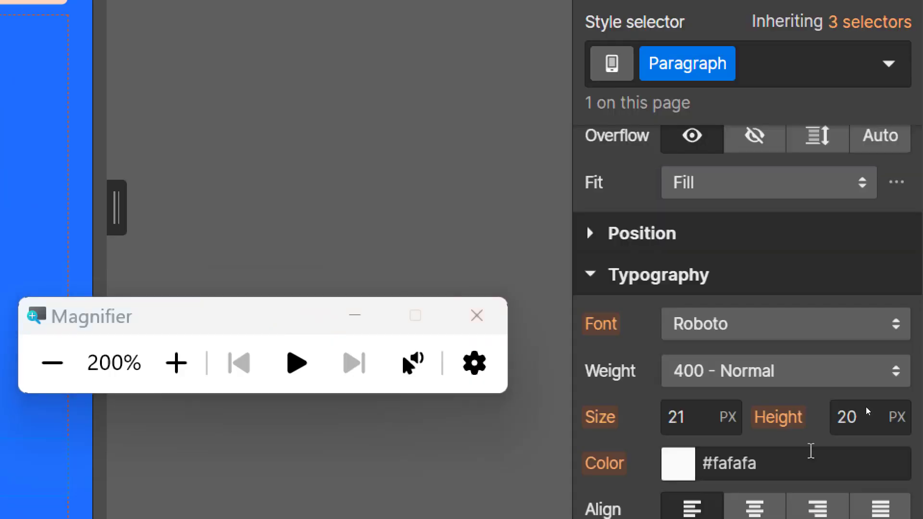
# Step: Set the subtitle's mobile portrait line height to 30 px, then return to desktop
pyautogui.moveTo(870, 391); pyautogui.dragTo(835, 397)
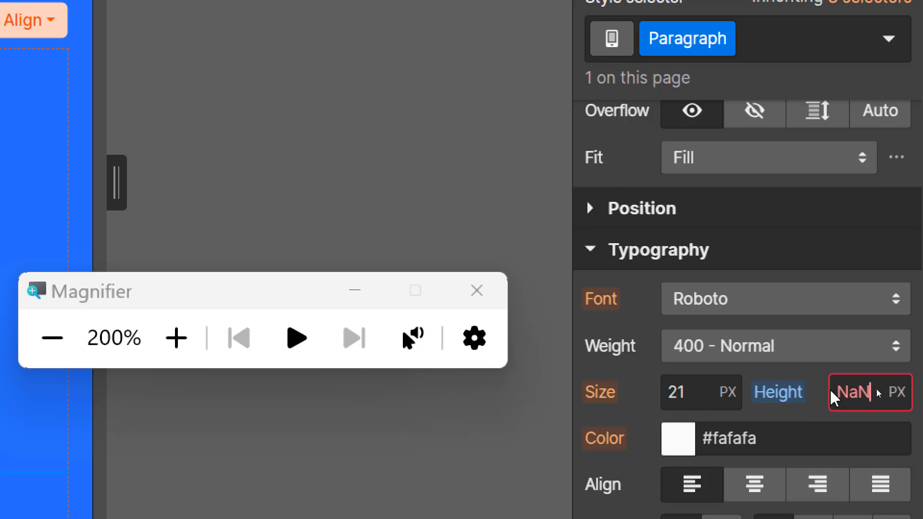
pyautogui.press('BackSpace')
pyautogui.press('BackSpace')
pyautogui.press('BackSpace')
pyautogui.write('40')
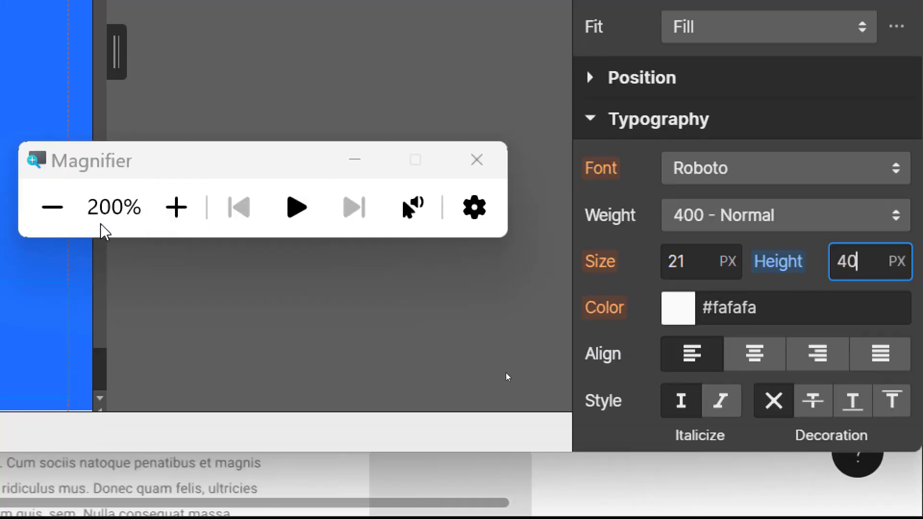
pyautogui.press('super+minus')
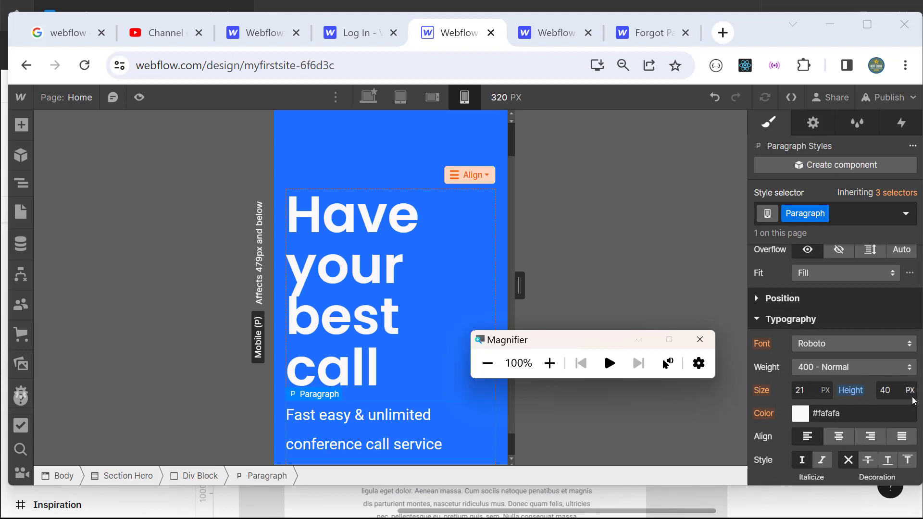
pyautogui.moveTo(863, 388); pyautogui.dragTo(869, 388)
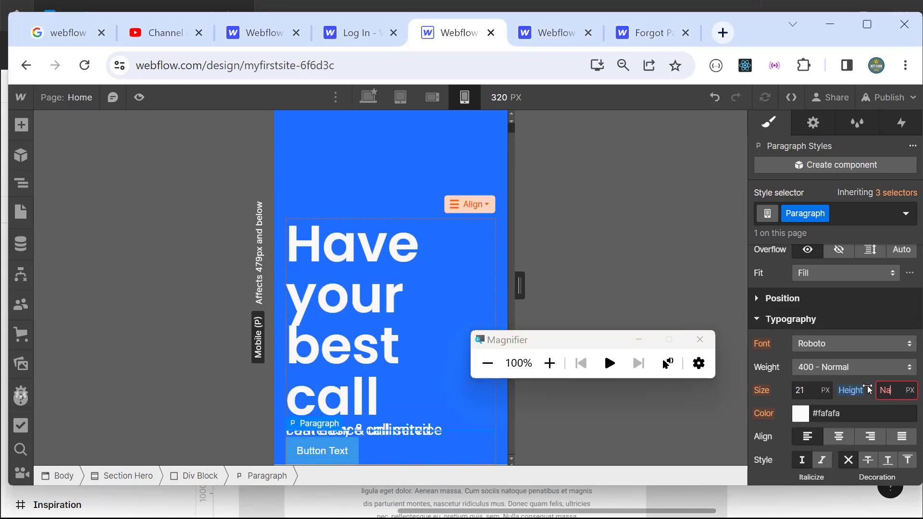
pyautogui.write('30')
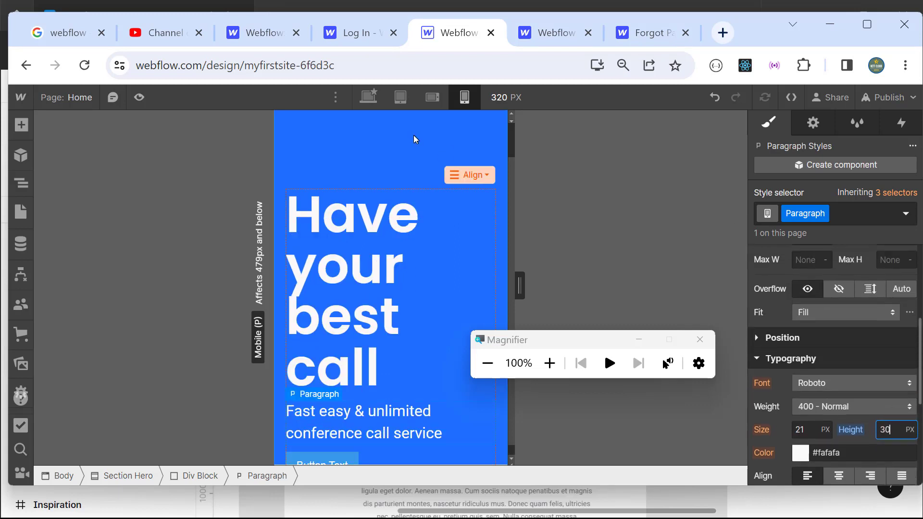
pyautogui.click(359, 98)
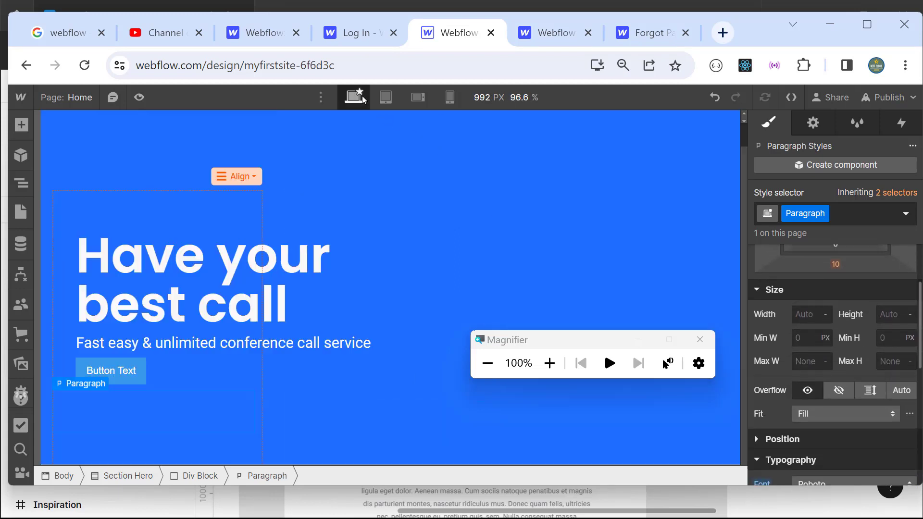
# Step: Select the hero's Button Text element for styling
pyautogui.click(545, 241)
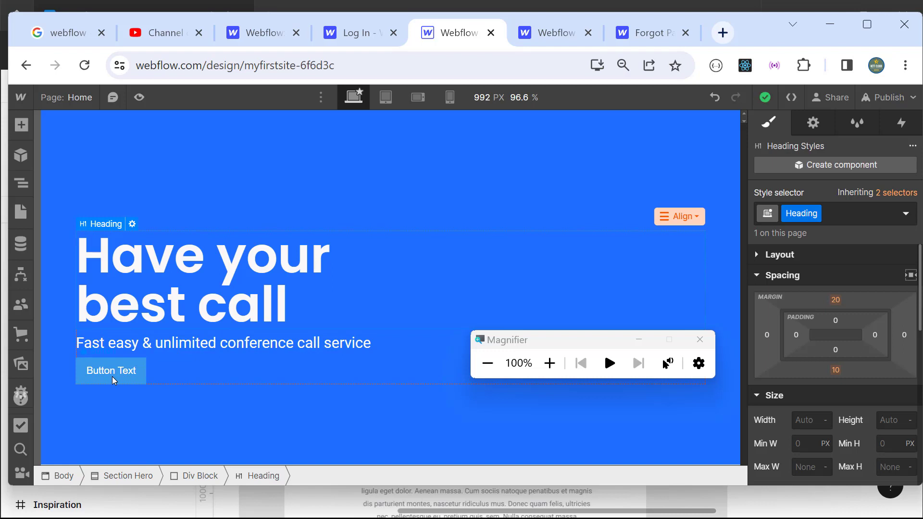
pyautogui.click(114, 381)
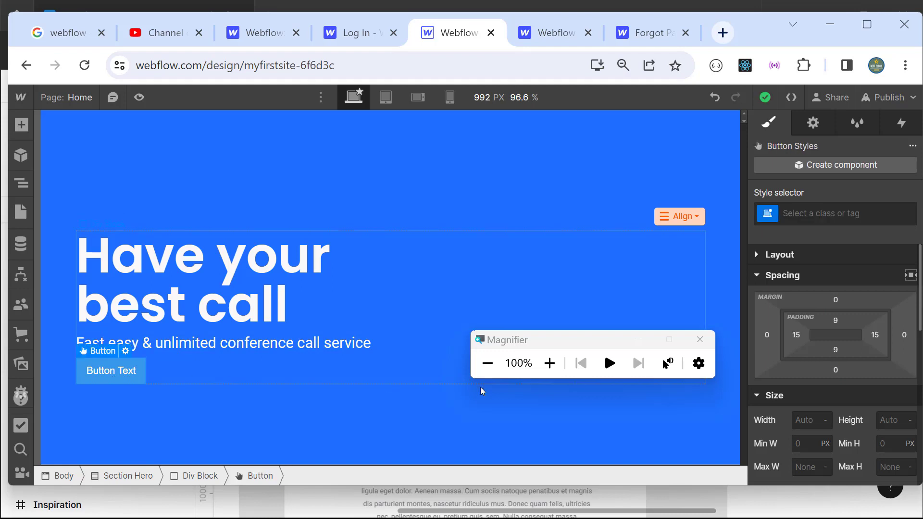
pyautogui.click(549, 363)
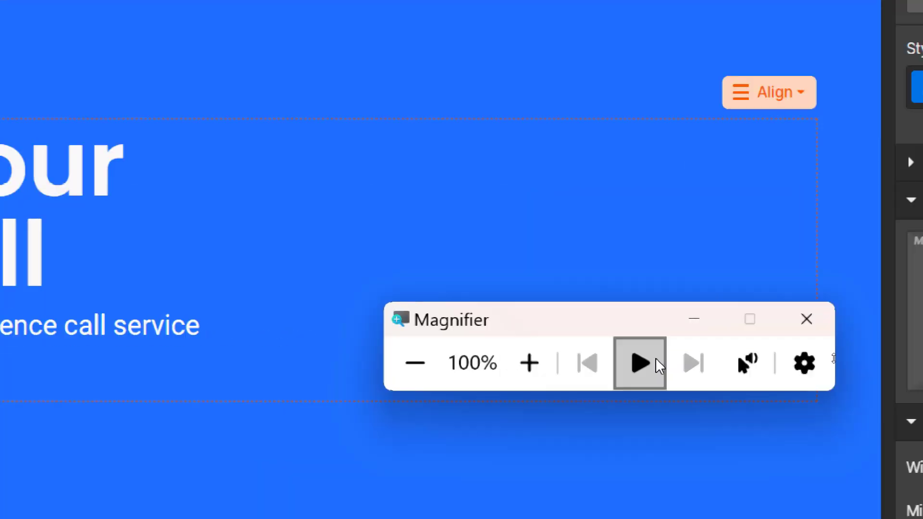
pyautogui.scroll(-5, 845, 395)
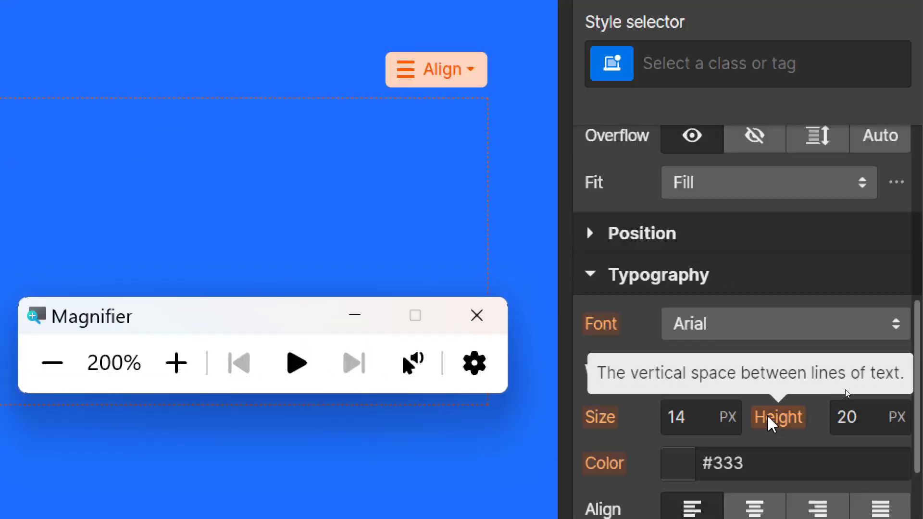
# Step: Set the button text font to Roboto at 500 Medium weight
pyautogui.click(801, 328)
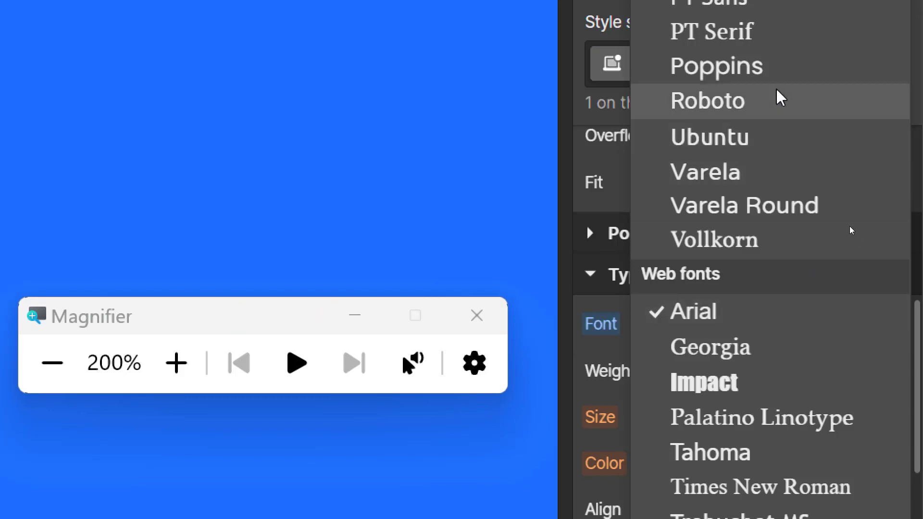
pyautogui.click(746, 111)
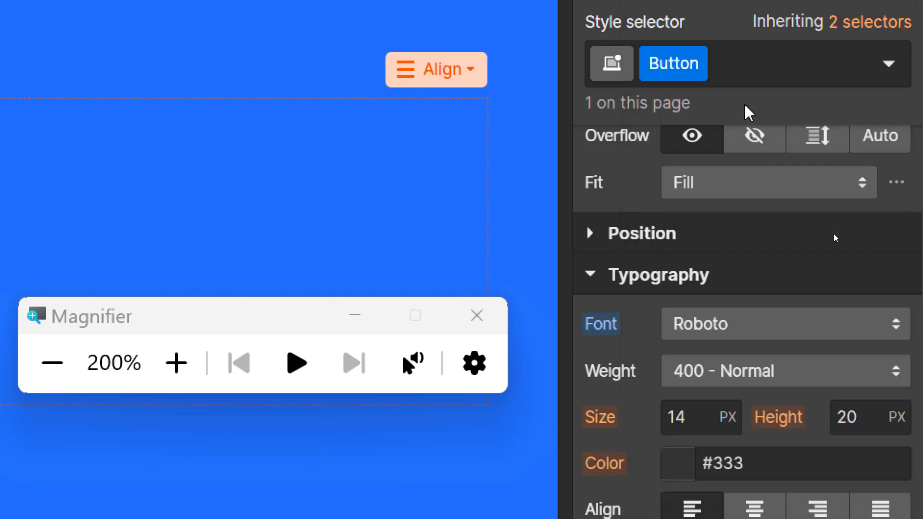
pyautogui.click(740, 371)
pyautogui.click(743, 412)
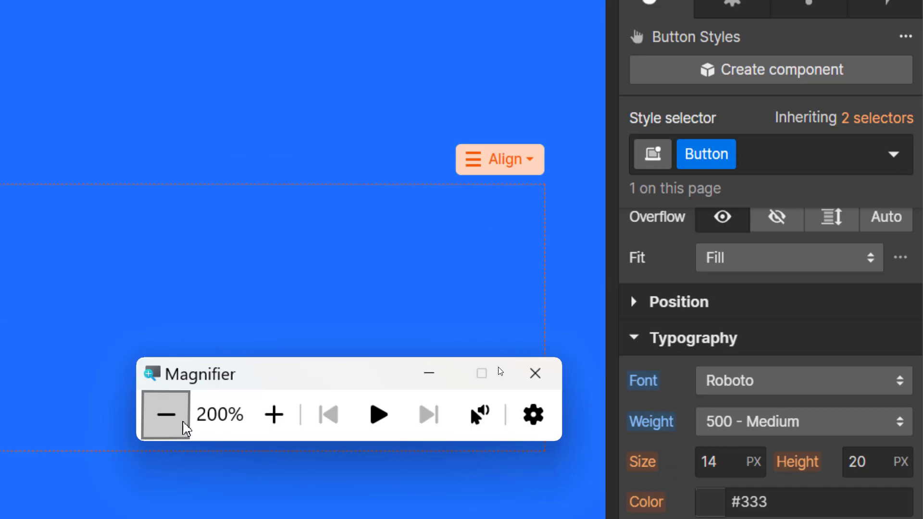
# Step: After checking the Figma design, set the button text colour to light grey #ece9e9
pyautogui.click(186, 428)
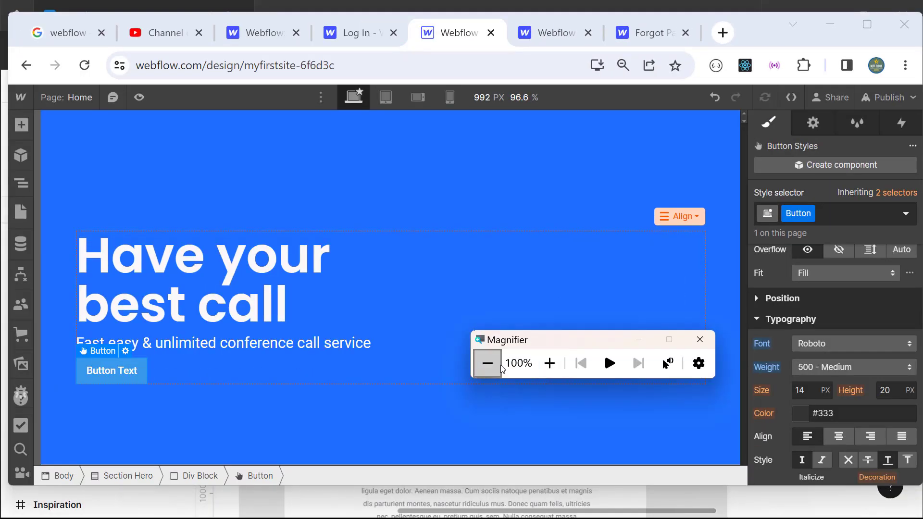
pyautogui.hotkey('alt', 'Tab')
pyautogui.hotkey('alt', 'Tab')
pyautogui.hotkey('alt', 'Tab')
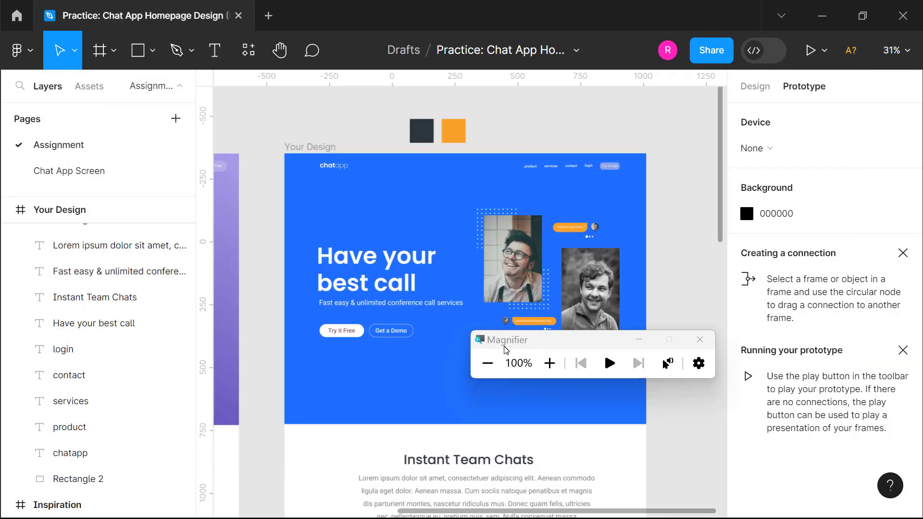
pyautogui.hotkey('alt', 'Tab')
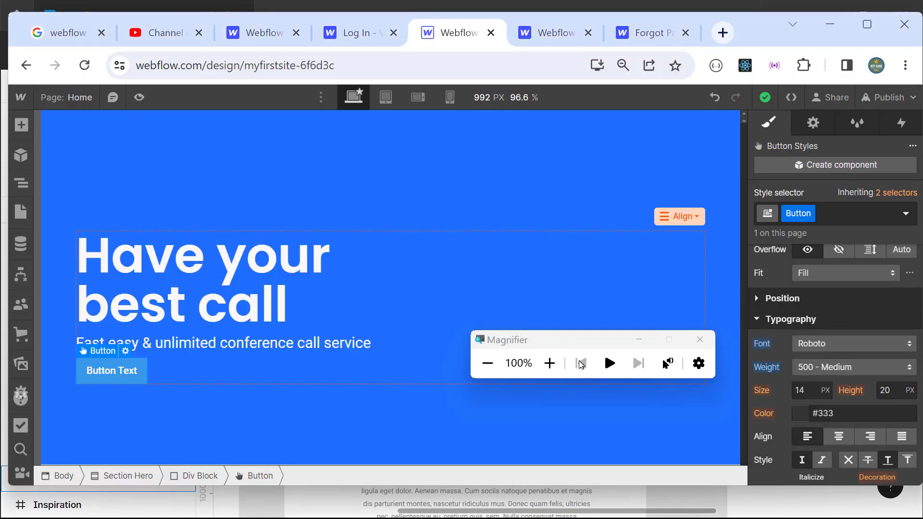
pyautogui.click(556, 370)
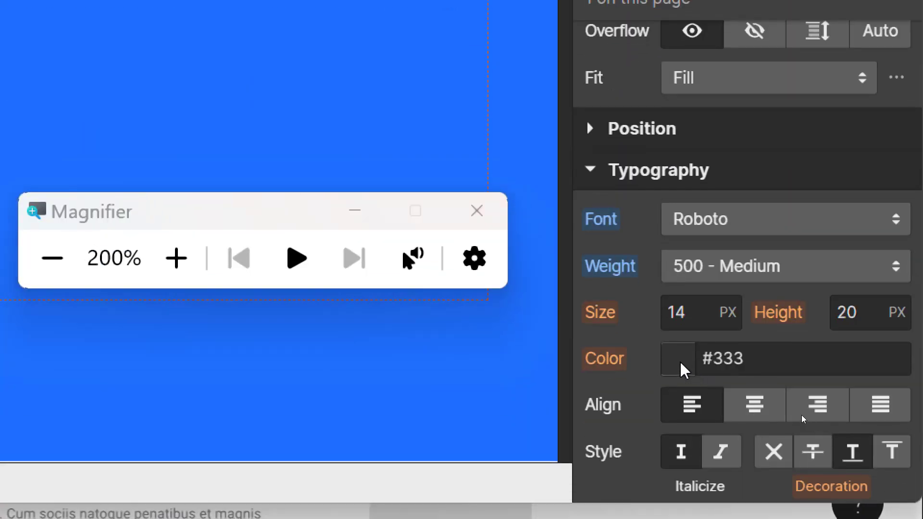
pyautogui.click(680, 364)
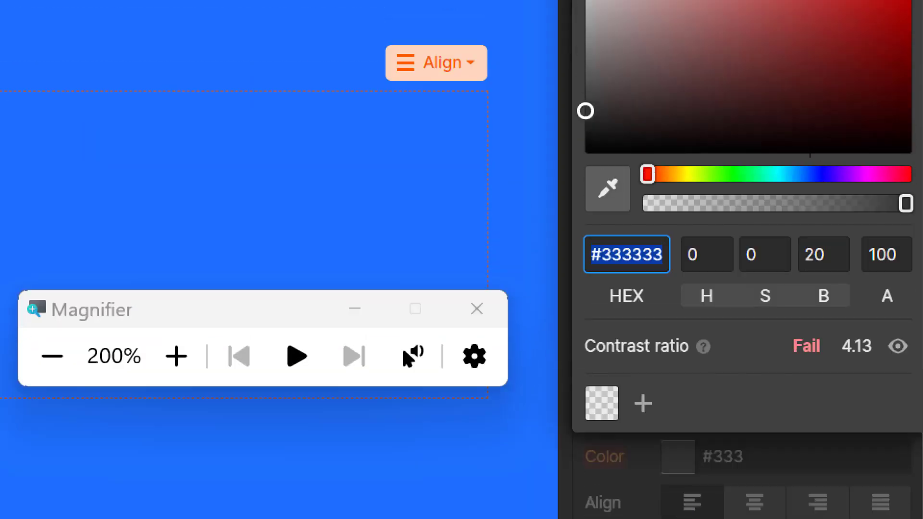
pyautogui.click(590, 87)
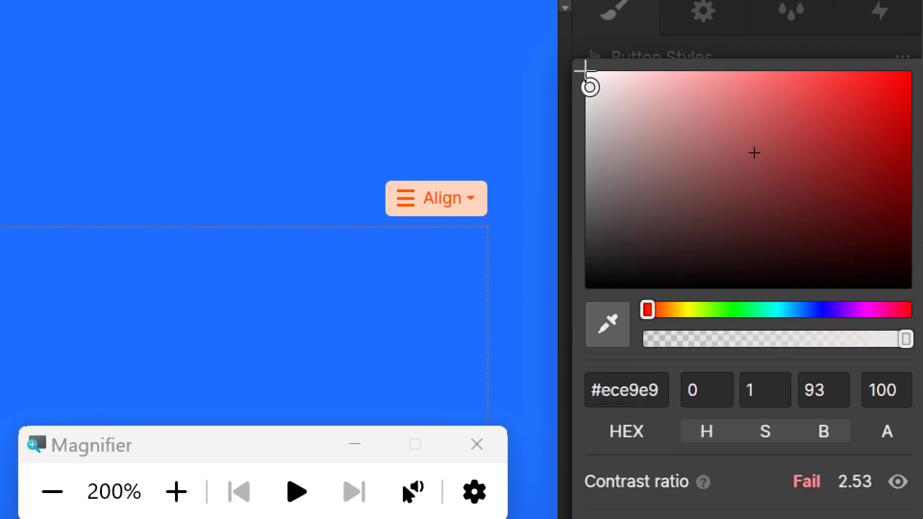
pyautogui.scroll(3, 594, 83)
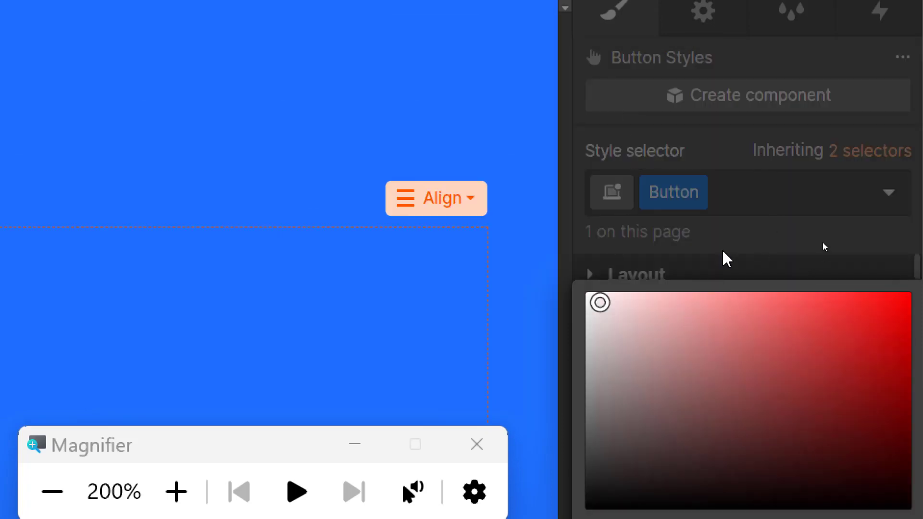
pyautogui.press('super+minus')
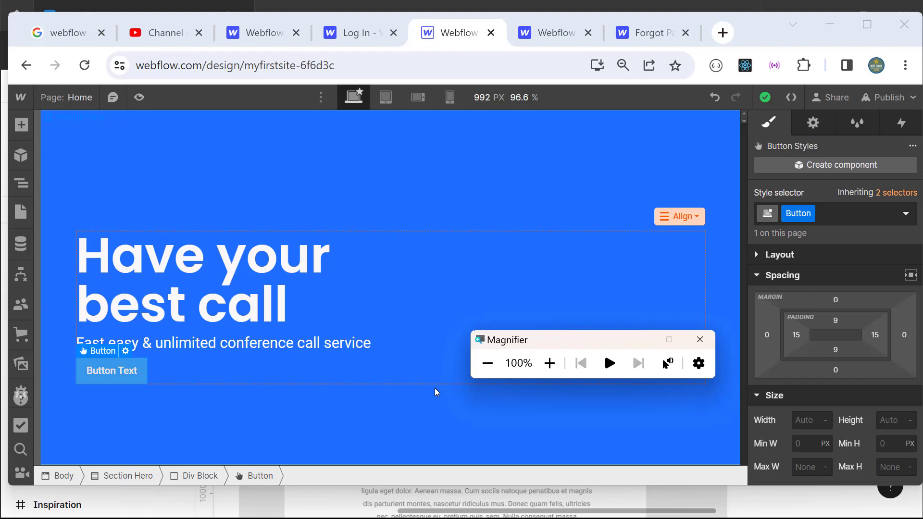
pyautogui.hotkey('alt', 'Tab')
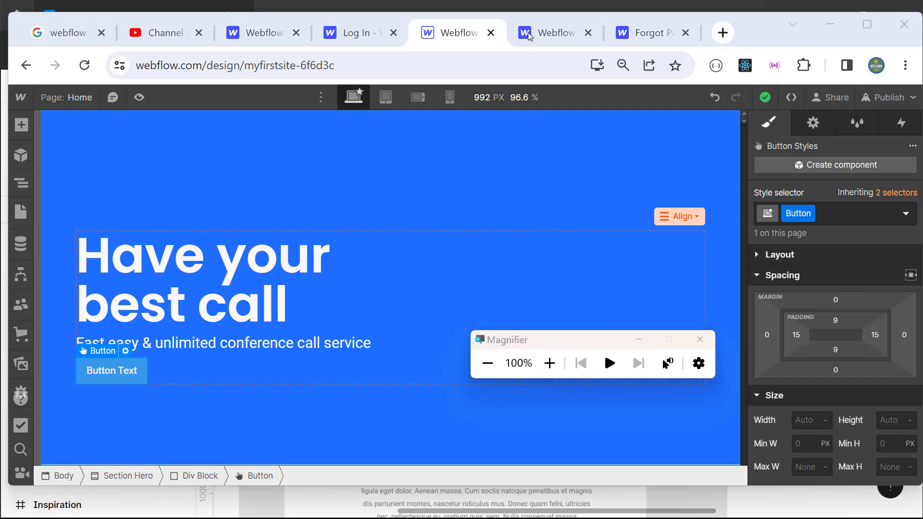
pyautogui.click(549, 363)
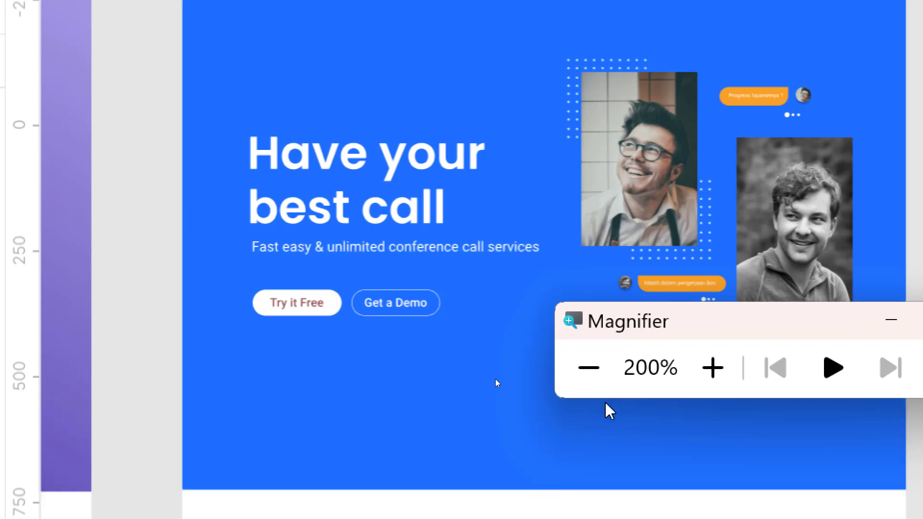
pyautogui.click(588, 367)
pyautogui.hotkey('alt', 'Tab')
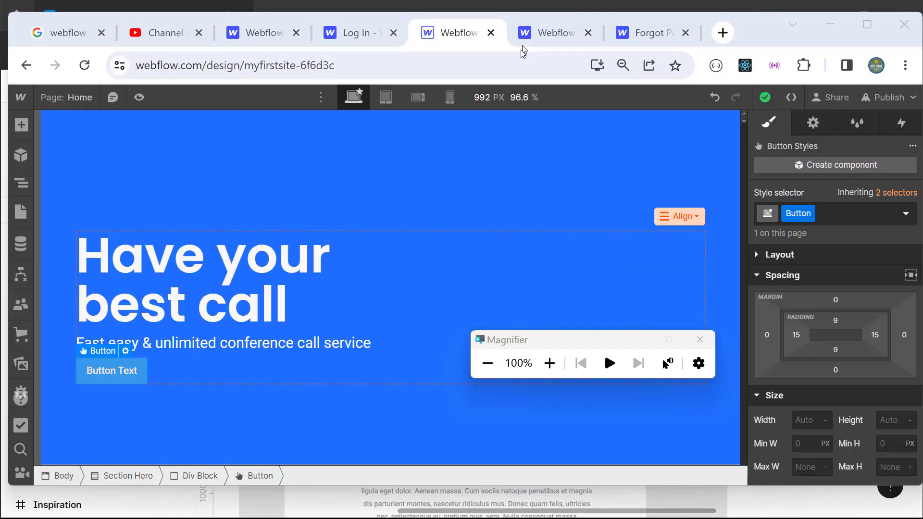
pyautogui.click(284, 347)
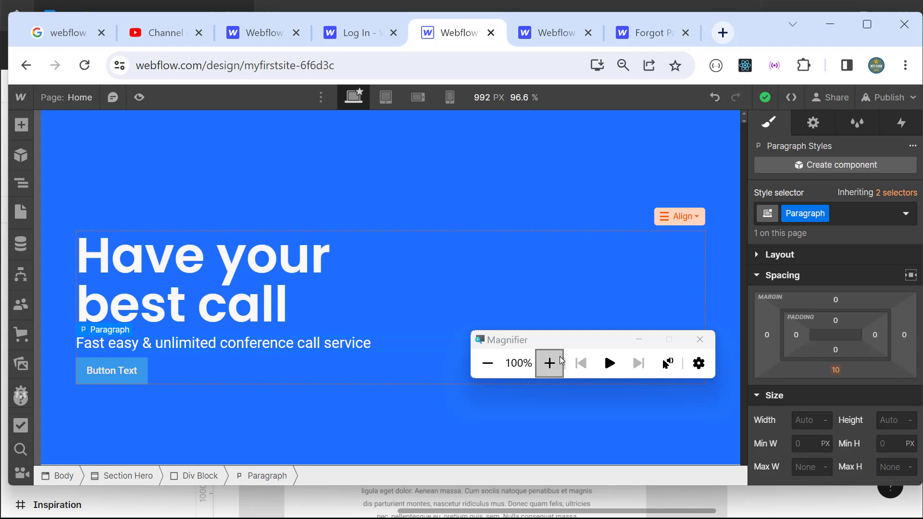
# Step: Change the subtitle's bottom margin from 10 to 40 px
pyautogui.click(549, 363)
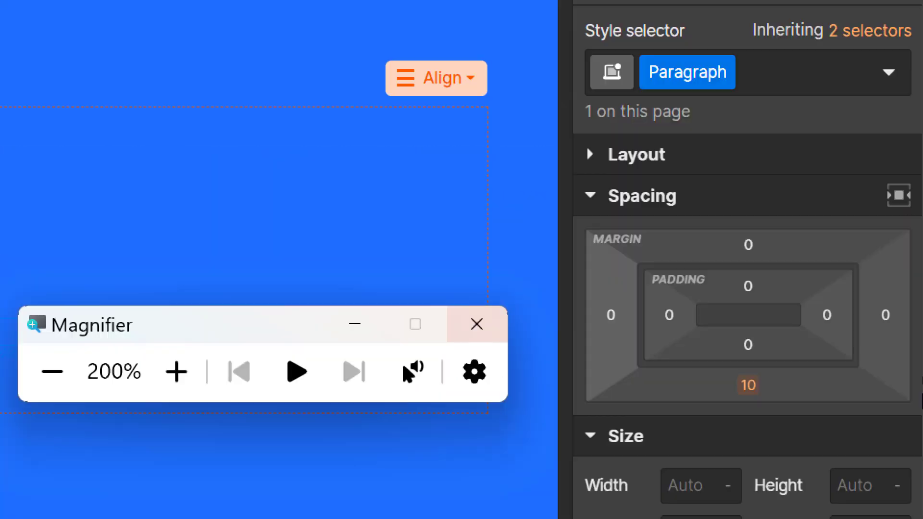
pyautogui.click(756, 394)
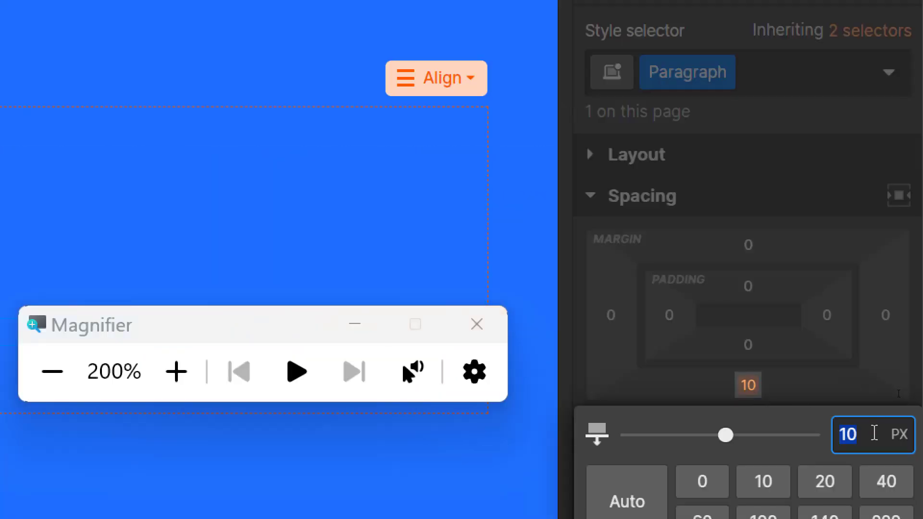
pyautogui.write('N')
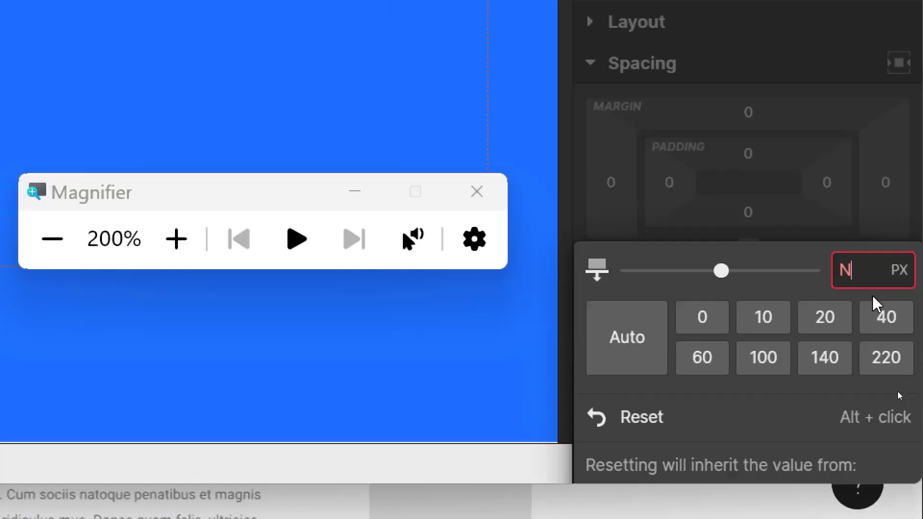
pyautogui.press('BackSpace')
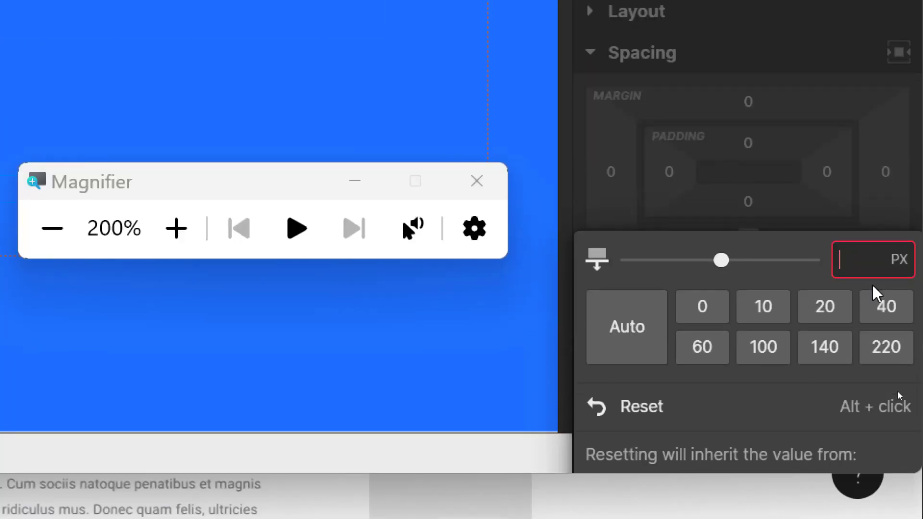
pyautogui.write('40')
pyautogui.press('Return')
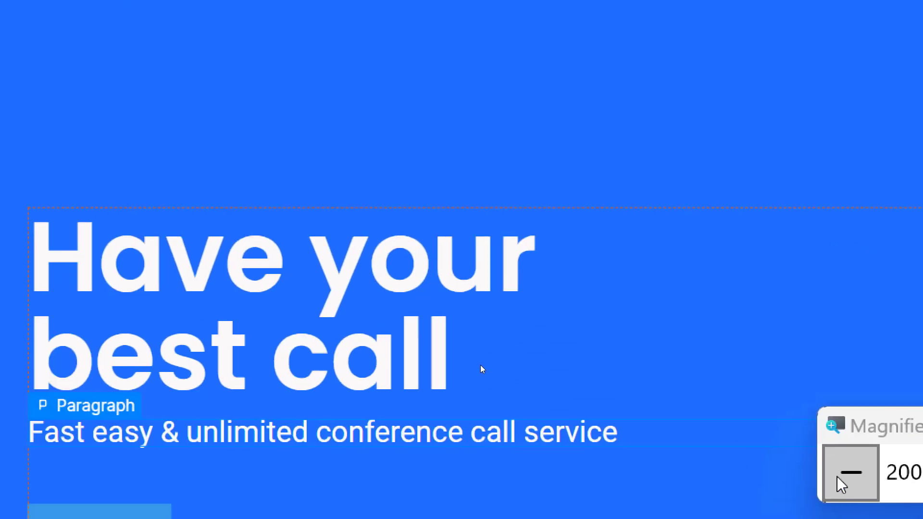
pyautogui.click(838, 478)
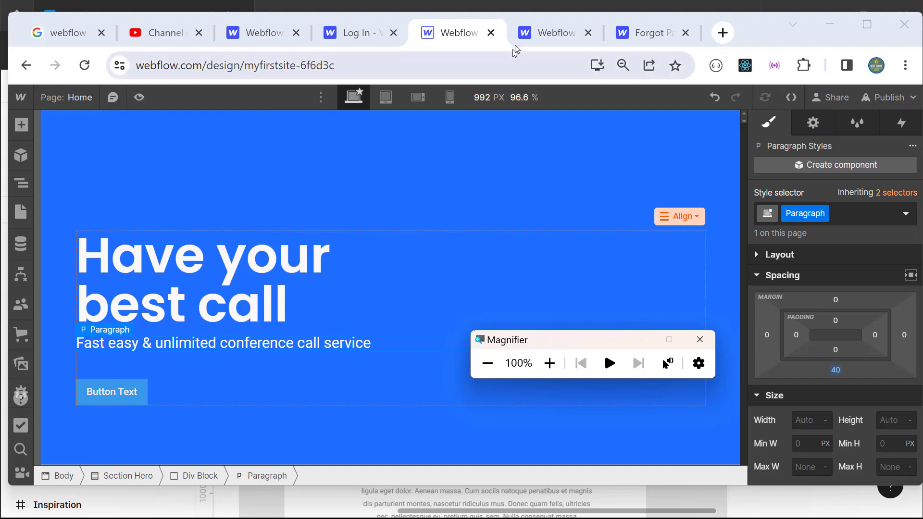
# Step: Compare the hero spacing against the Figma design and return to Webflow
pyautogui.hotkey('alt', 'Tab')
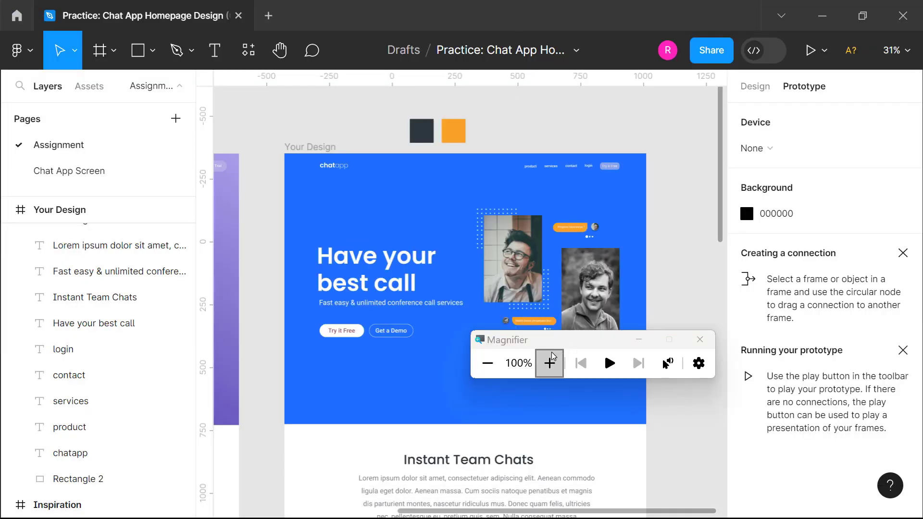
pyautogui.click(549, 363)
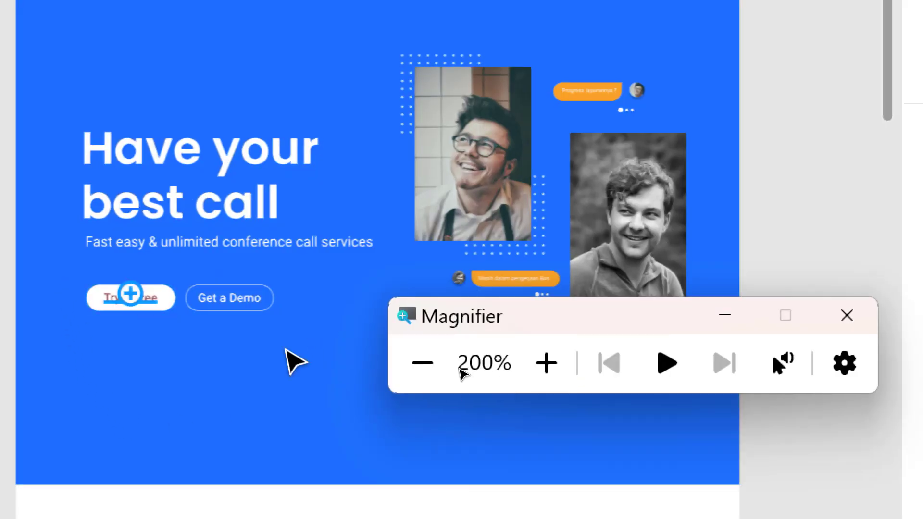
pyautogui.click(546, 363)
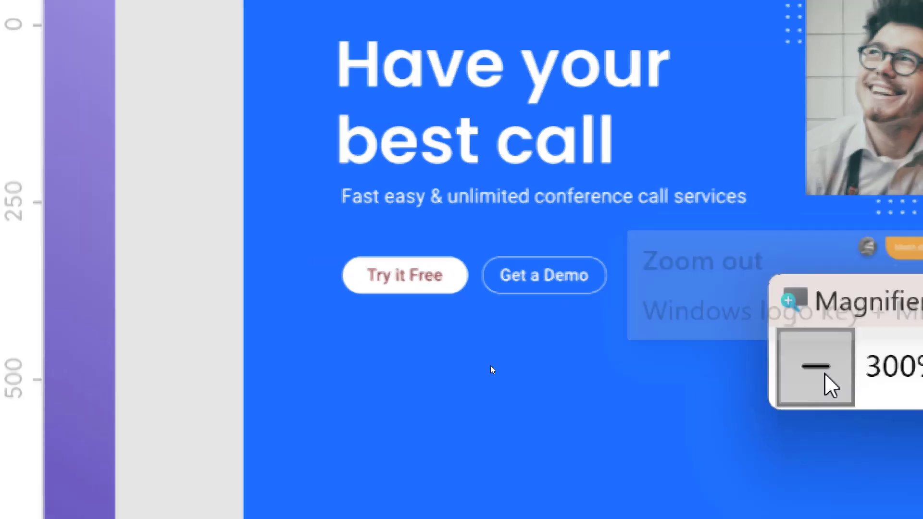
pyautogui.click(823, 376)
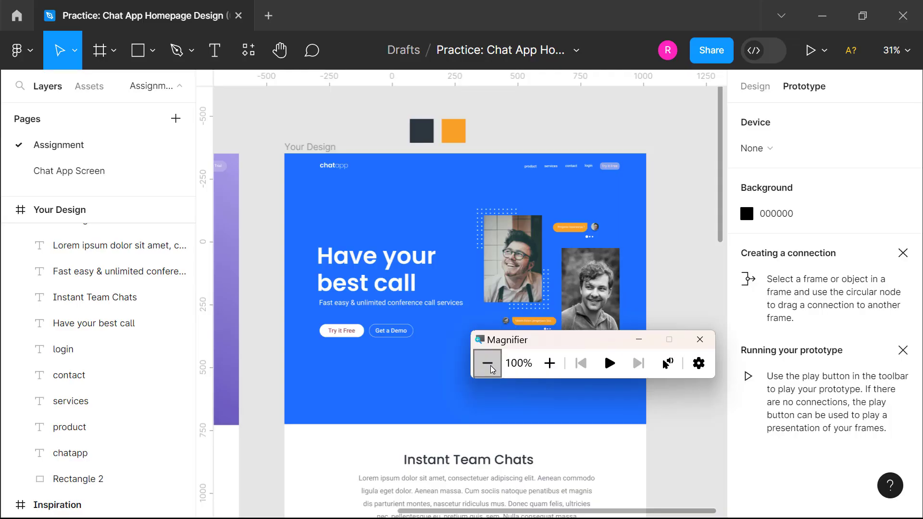
pyautogui.hotkey('alt', 'Tab')
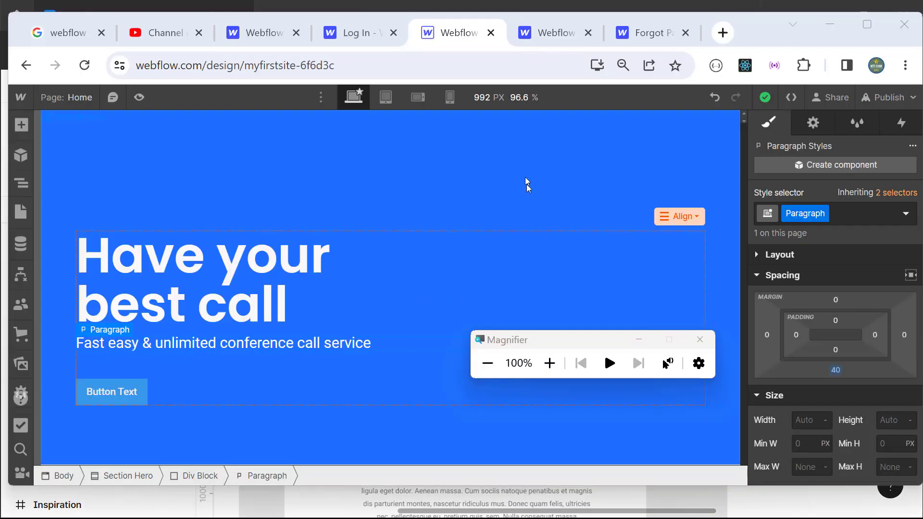
# Step: Paste a copy of the hero button, delete the extra copy, and reselect the original
pyautogui.click(548, 363)
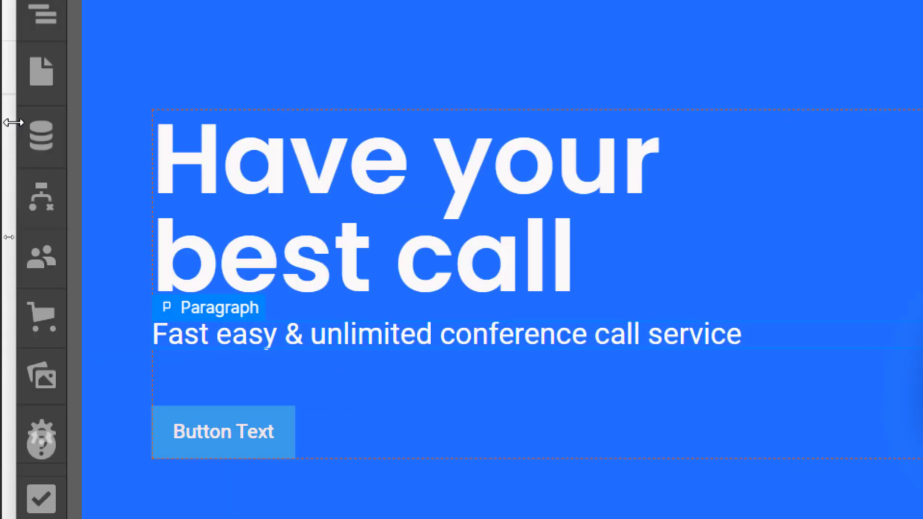
pyautogui.click(202, 376)
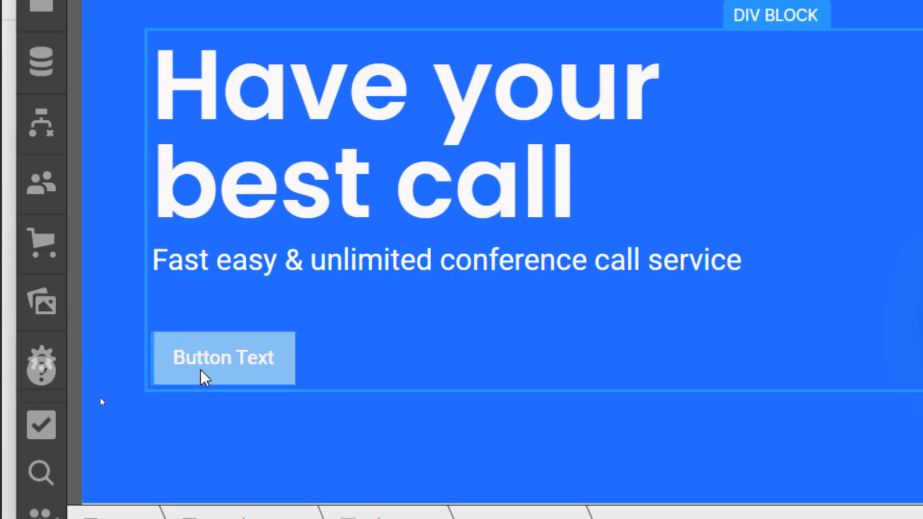
pyautogui.hotkey('ctrl', 'c')
pyautogui.hotkey('ctrl', 'v')
pyautogui.click(487, 66)
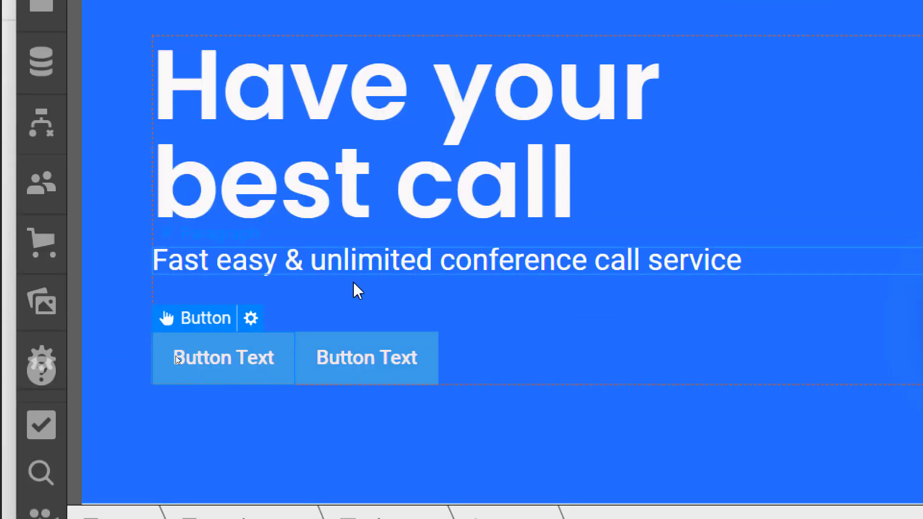
pyautogui.press('Delete')
pyautogui.click(284, 350)
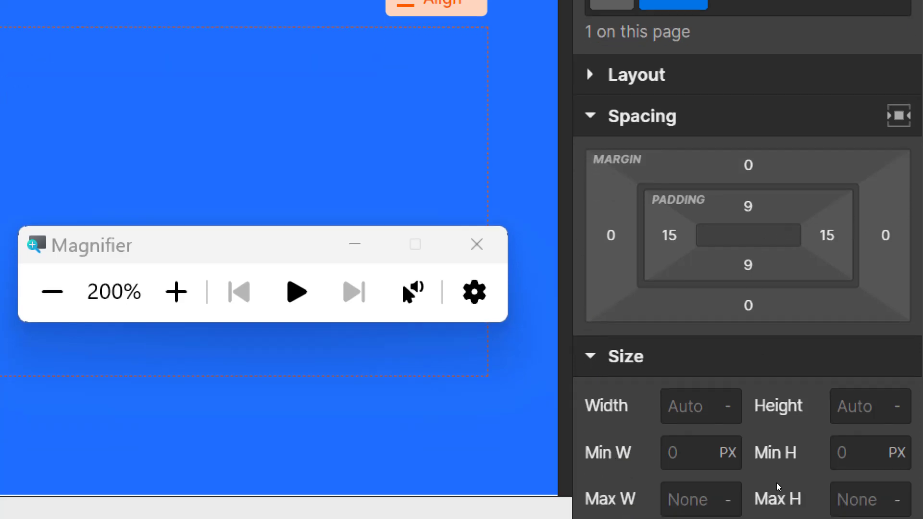
# Step: Set the hero button's text colour to dark grey #3b3838
pyautogui.scroll(-3, 592, 446)
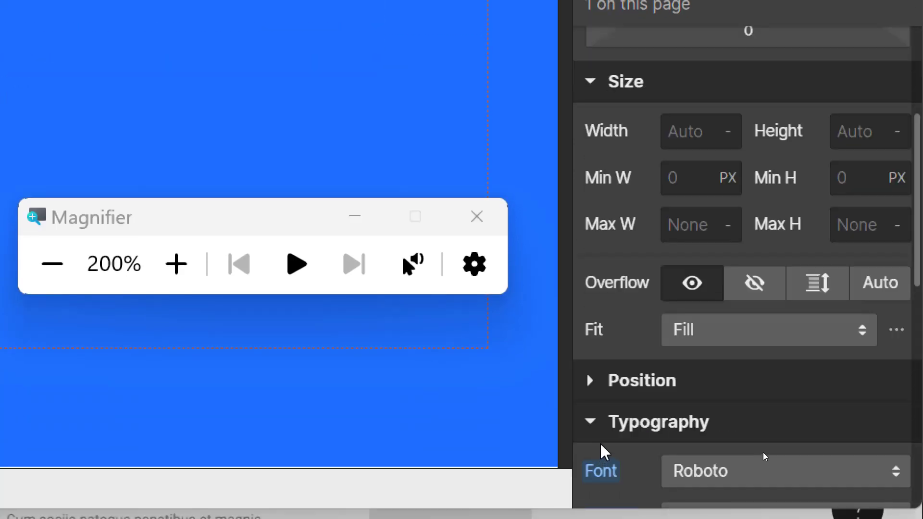
pyautogui.scroll(-3, 644, 437)
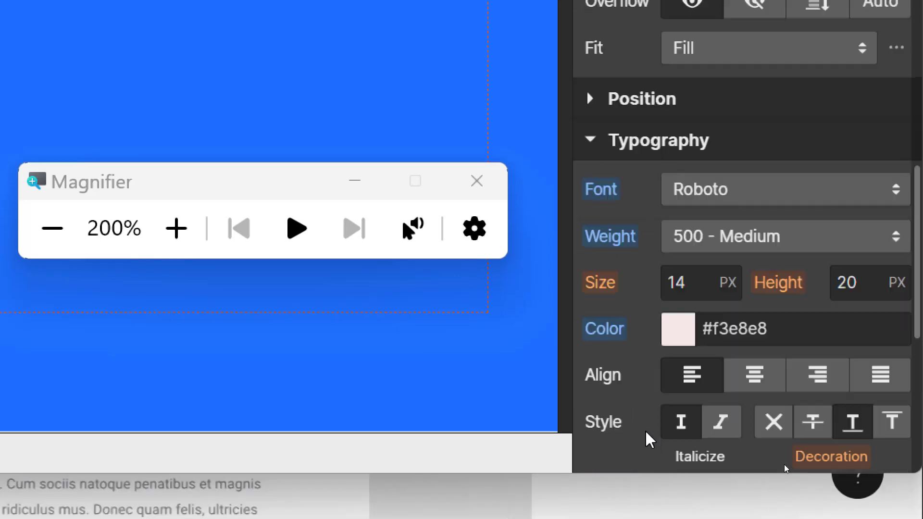
pyautogui.click(683, 338)
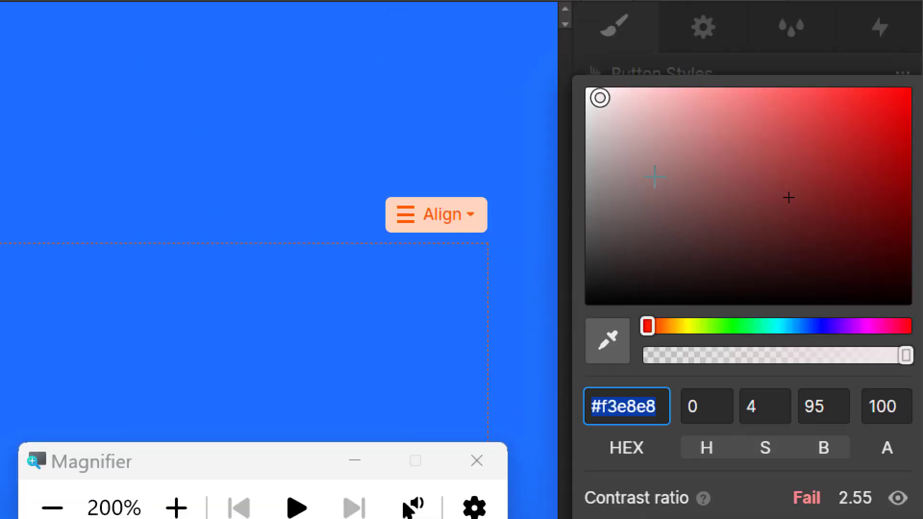
pyautogui.click(623, 211)
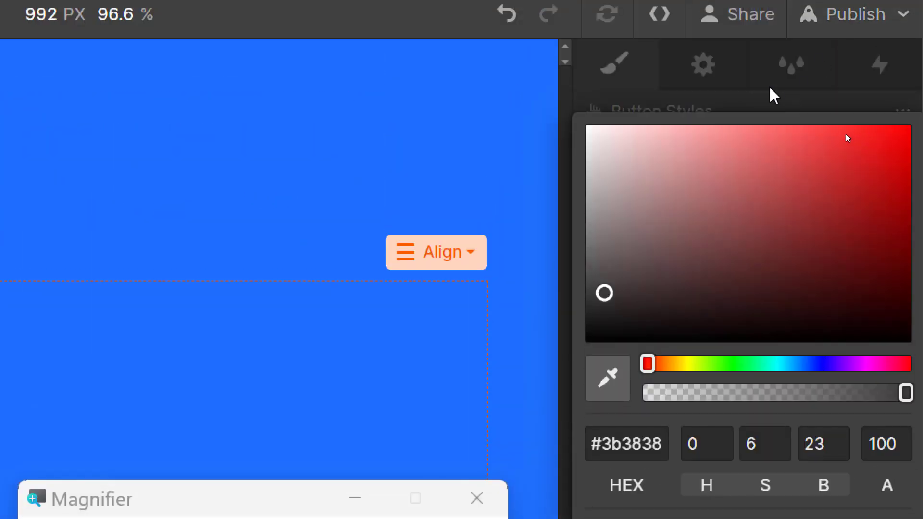
pyautogui.click(769, 98)
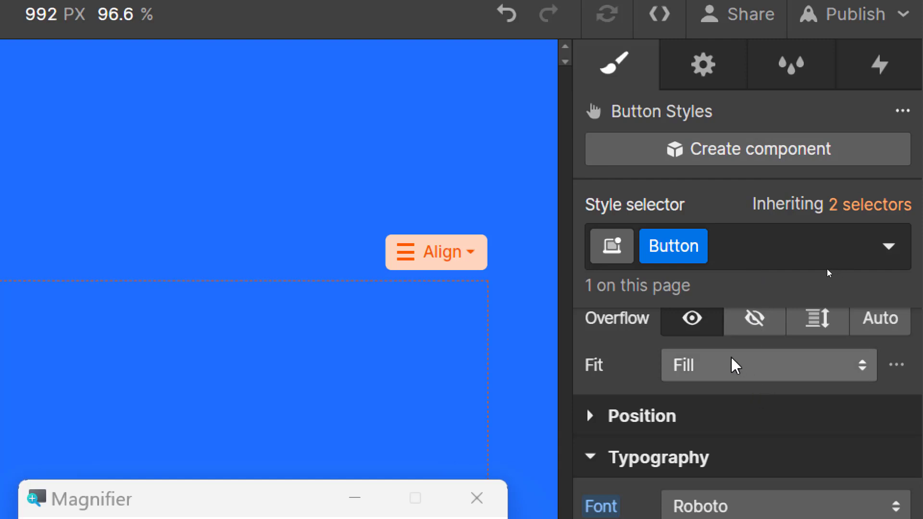
pyautogui.scroll(-5, 711, 451)
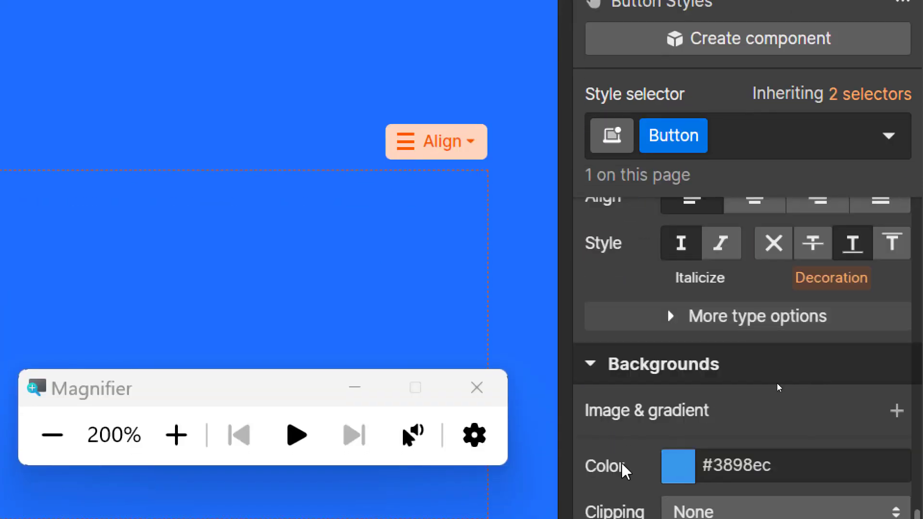
# Step: Change the button background from blue #3898ec to light grey #dbe0e4
pyautogui.click(675, 468)
pyautogui.moveTo(815, 131); pyautogui.dragTo(614, 181)
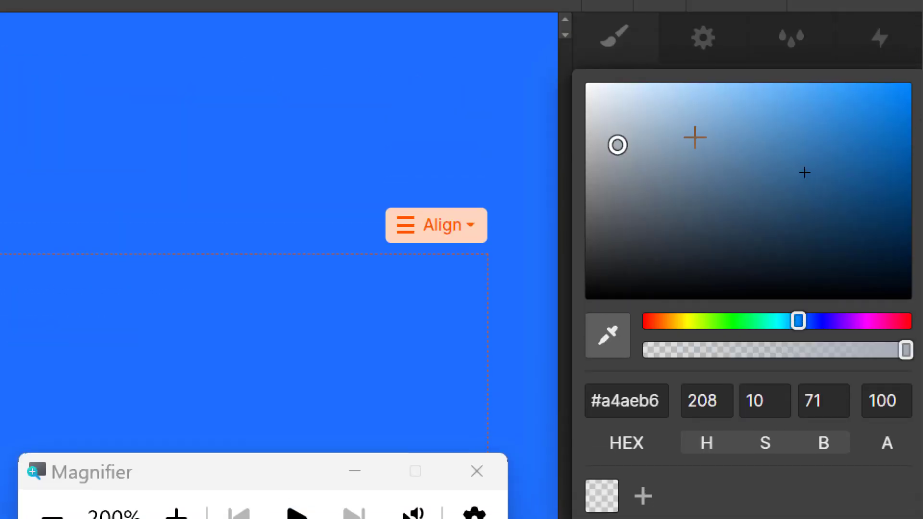
pyautogui.moveTo(615, 125); pyautogui.dragTo(598, 105)
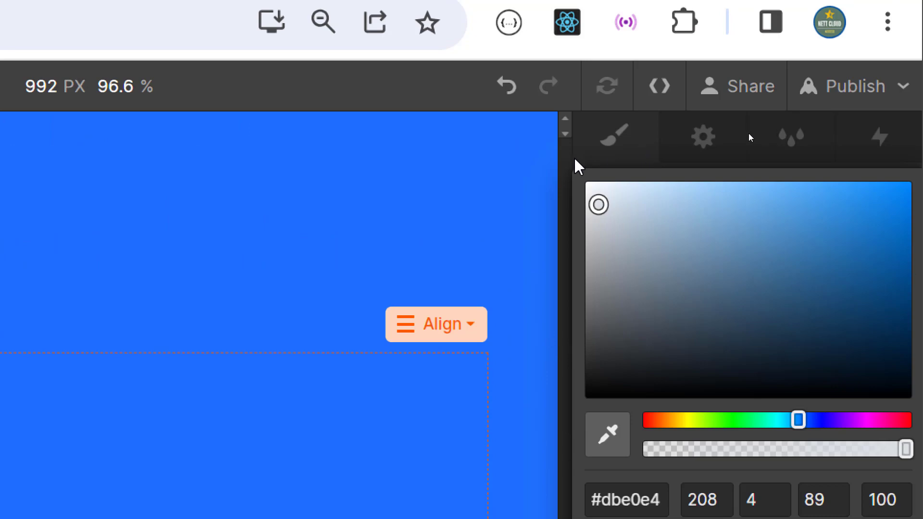
pyautogui.click(573, 157)
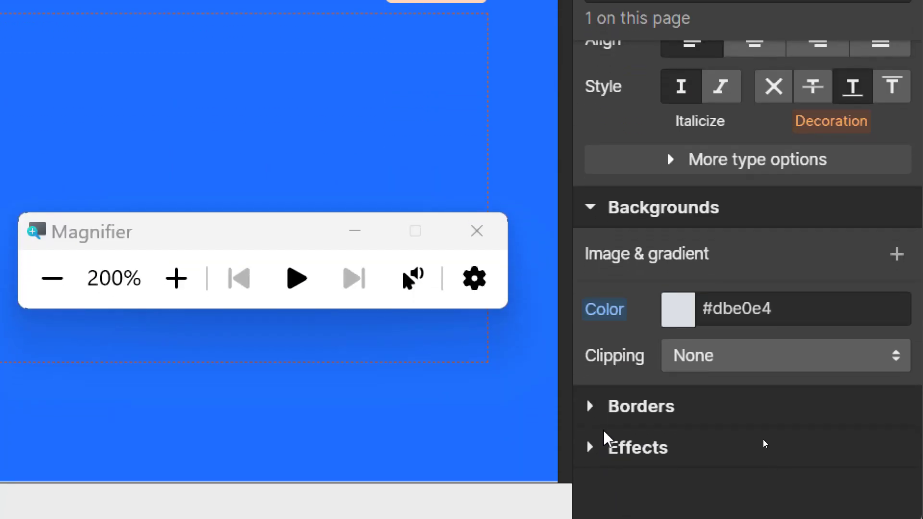
# Step: Round the button's corners with a 20 px border radius
pyautogui.click(588, 406)
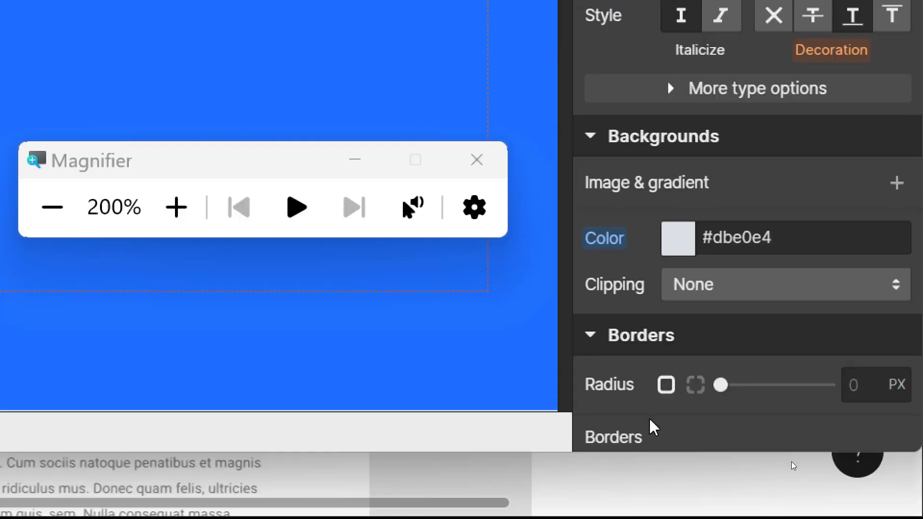
pyautogui.moveTo(721, 385); pyautogui.dragTo(790, 388)
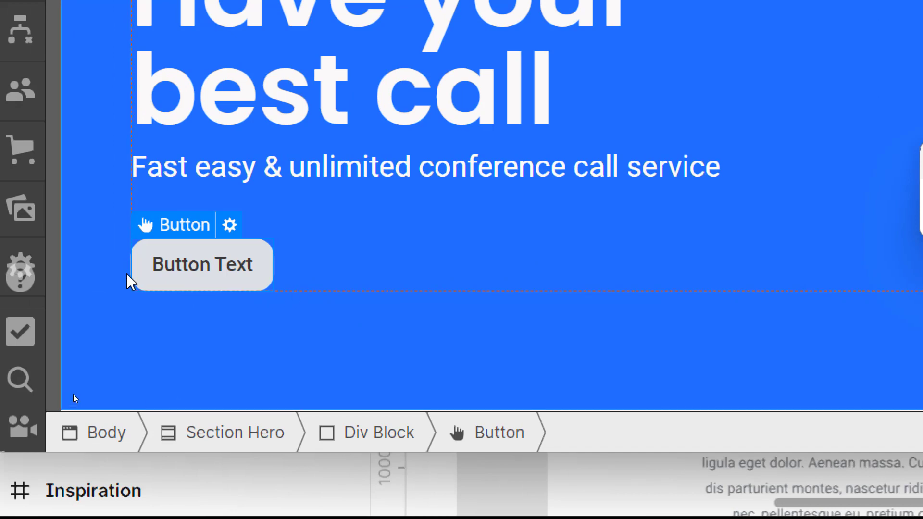
pyautogui.press('super+plus')
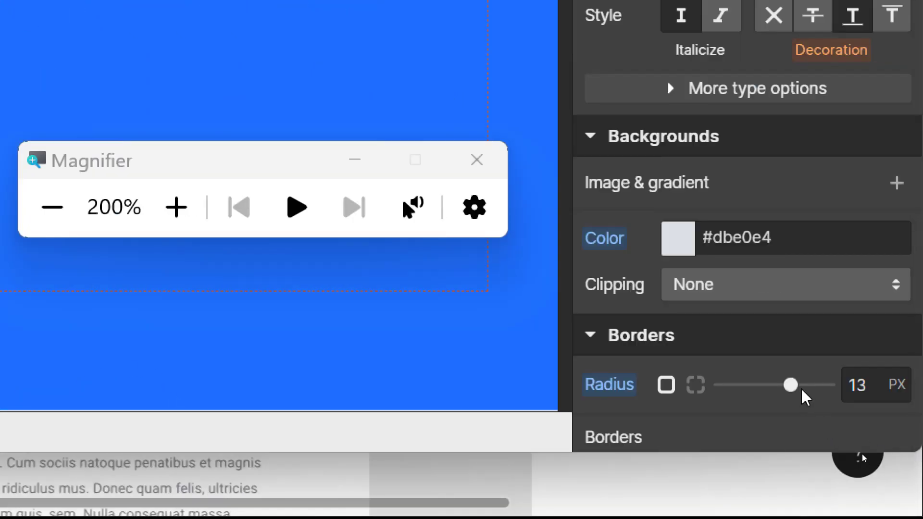
pyautogui.moveTo(791, 385); pyautogui.dragTo(828, 384)
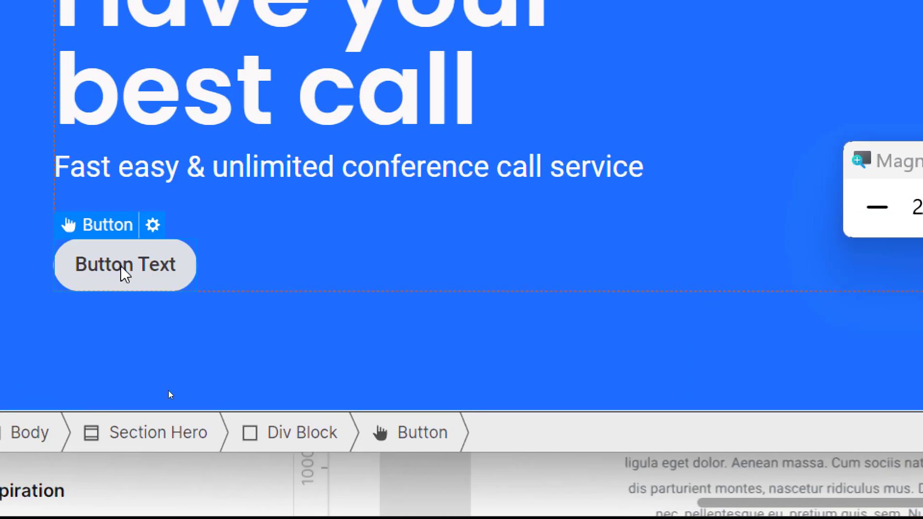
pyautogui.click(486, 369)
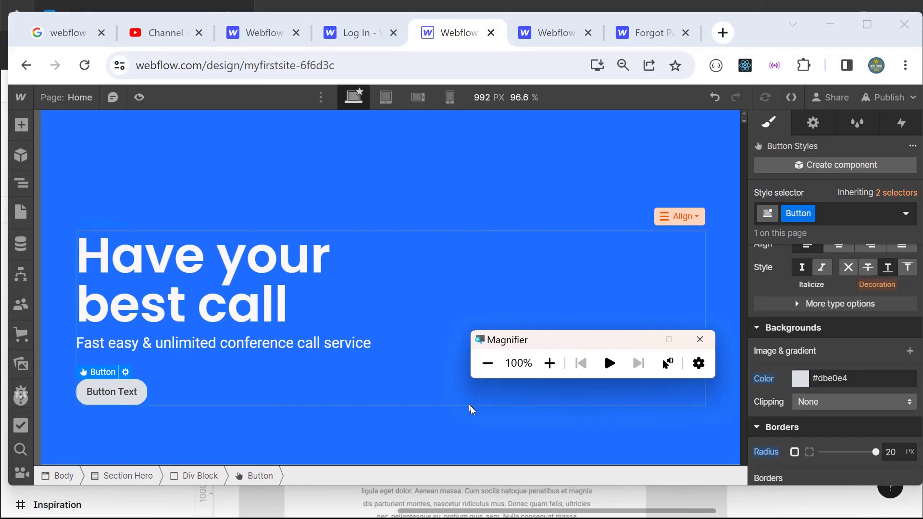
# Step: Replace the 'Button Text' label with 'Try It Free' and bring up the Figma design
pyautogui.click(547, 376)
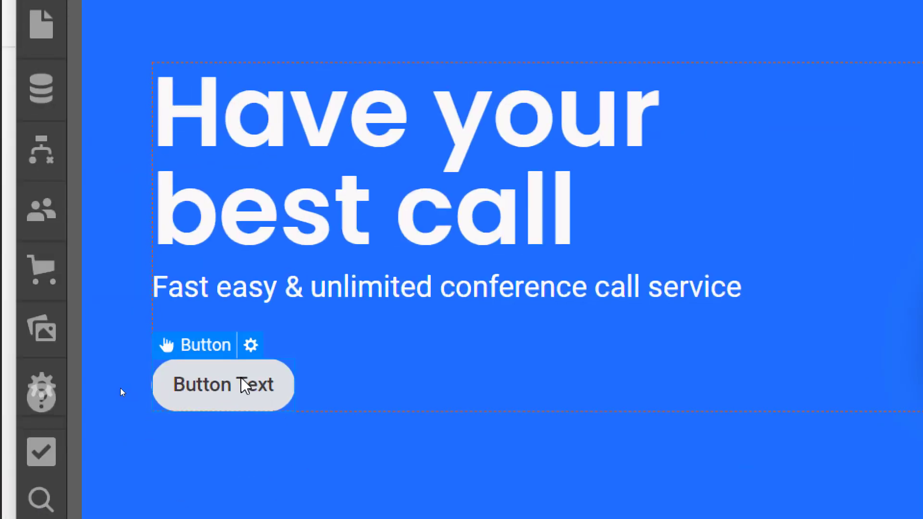
pyautogui.doubleClick(245, 390)
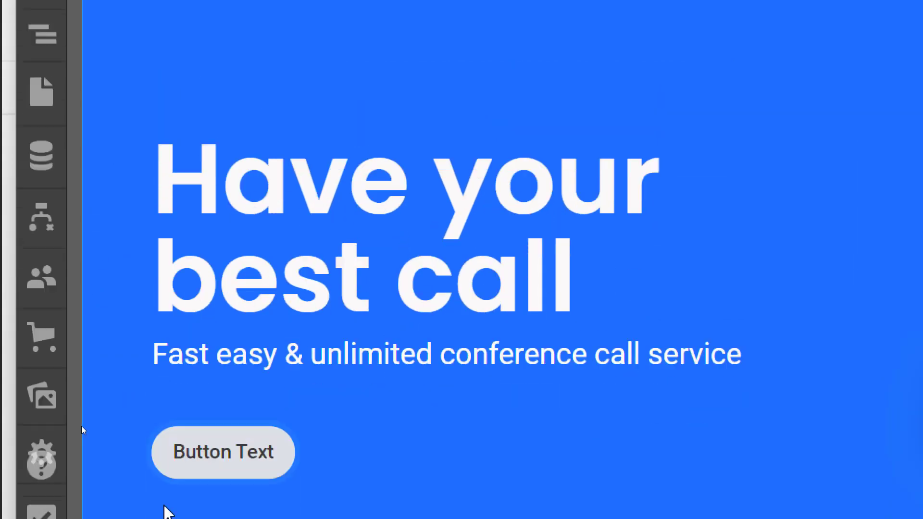
pyautogui.press('Right')
pyautogui.press('Right')
pyautogui.press('Right')
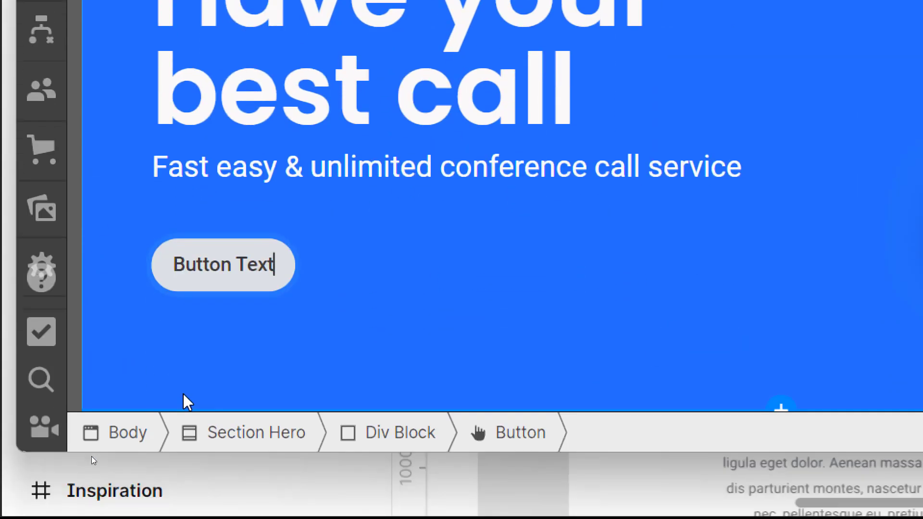
pyautogui.press('BackSpace')
pyautogui.press('BackSpace')
pyautogui.press('BackSpace')
pyautogui.press('BackSpace')
pyautogui.press('BackSpace')
pyautogui.press('BackSpace')
pyautogui.press('BackSpace')
pyautogui.press('BackSpace')
pyautogui.press('BackSpace')
pyautogui.press('BackSpace')
pyautogui.press('BackSpace')
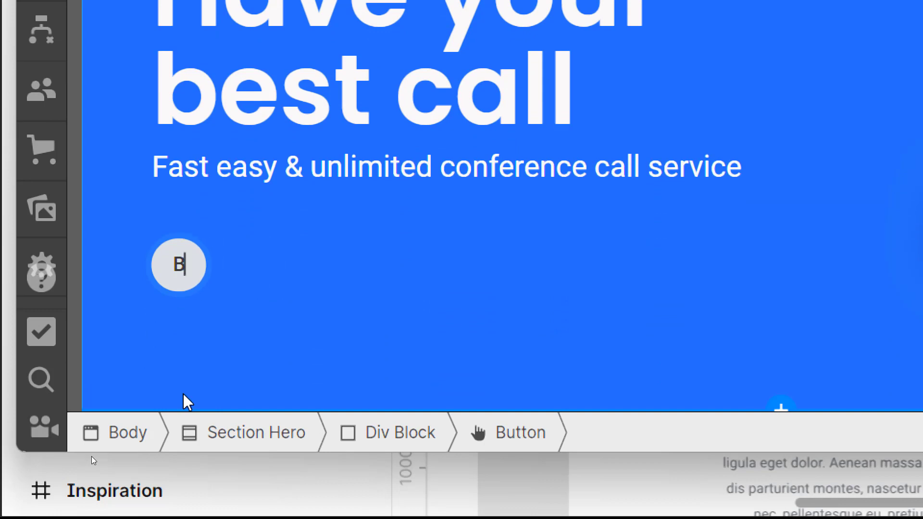
pyautogui.write('Try It Free')
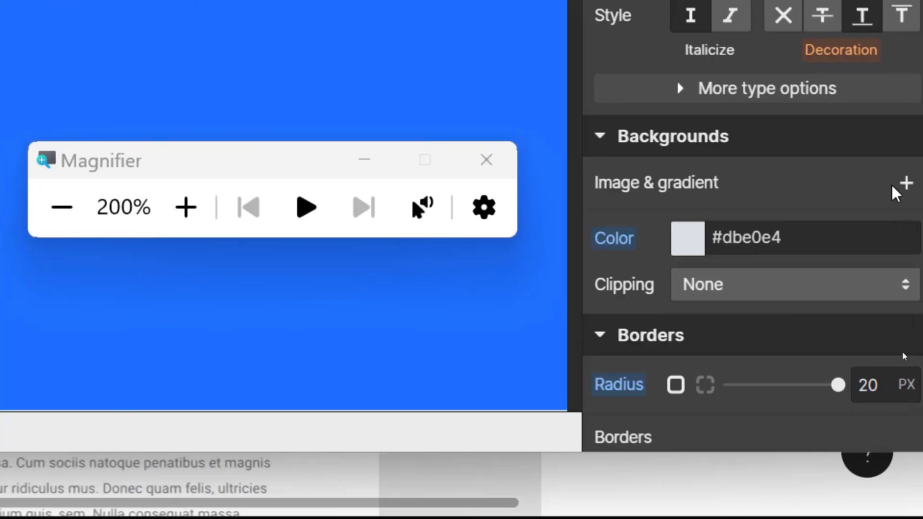
pyautogui.scroll(3, 758, 290)
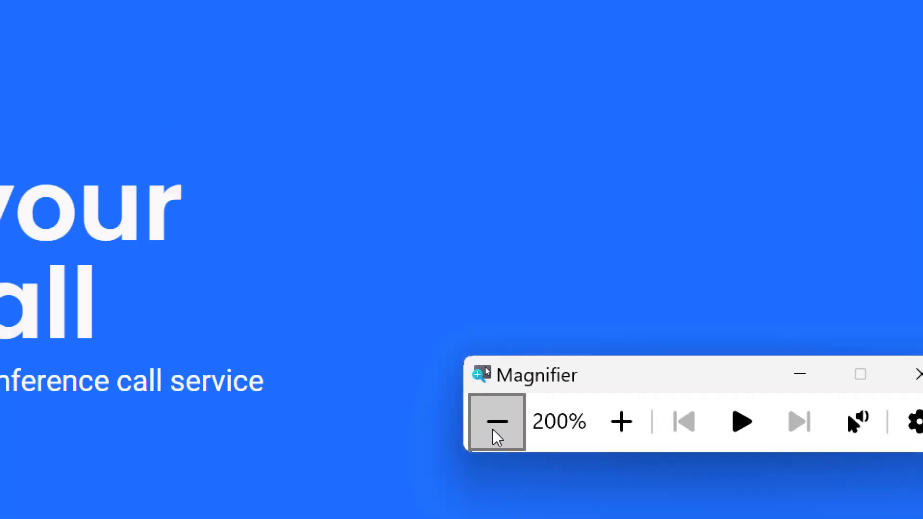
pyautogui.click(496, 422)
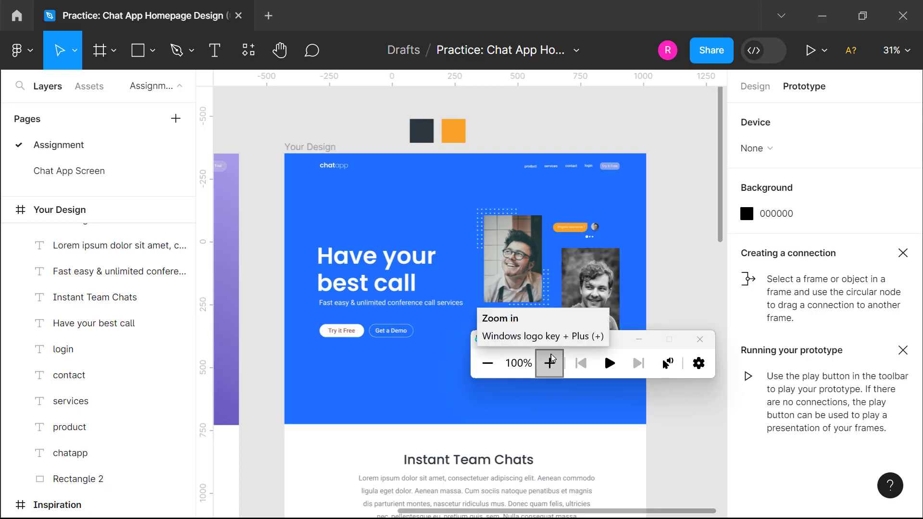
# Step: Compare the Figma 'Try it Free' and 'Get a Demo' buttons, then return to Webflow
pyautogui.click(550, 372)
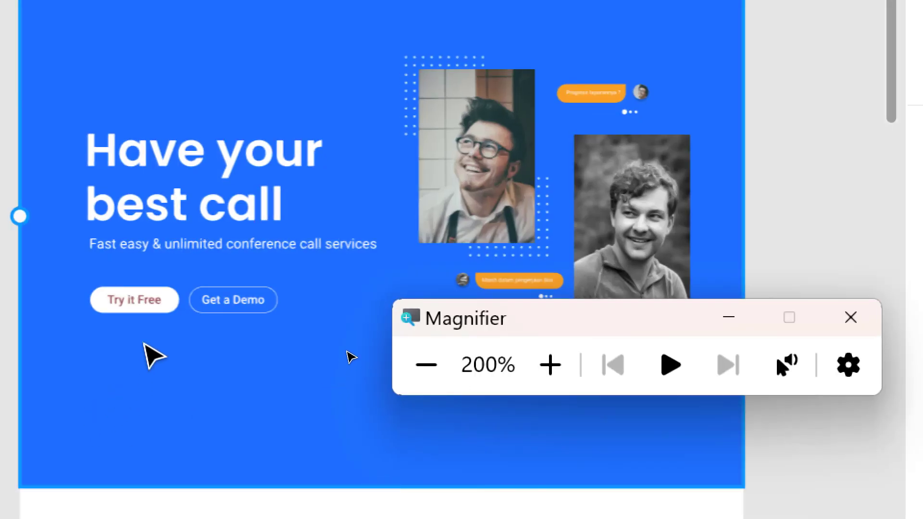
pyautogui.click(183, 312)
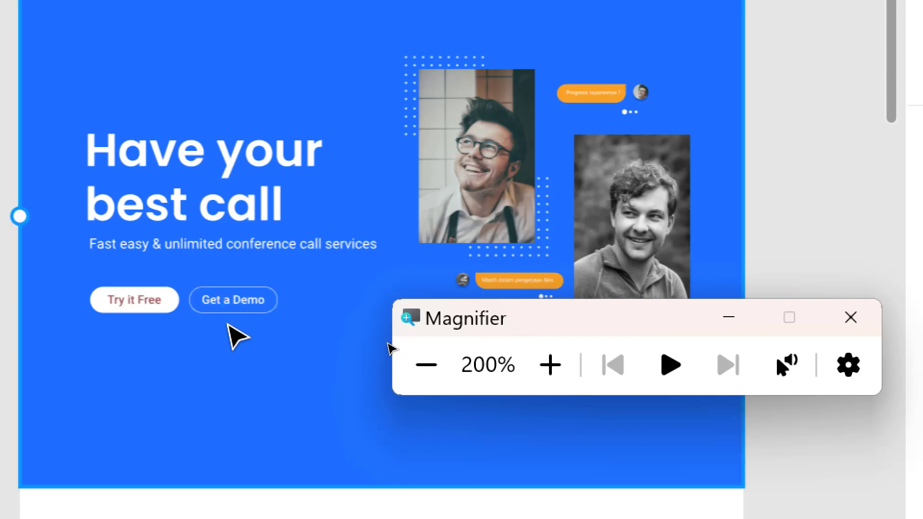
pyautogui.click(433, 367)
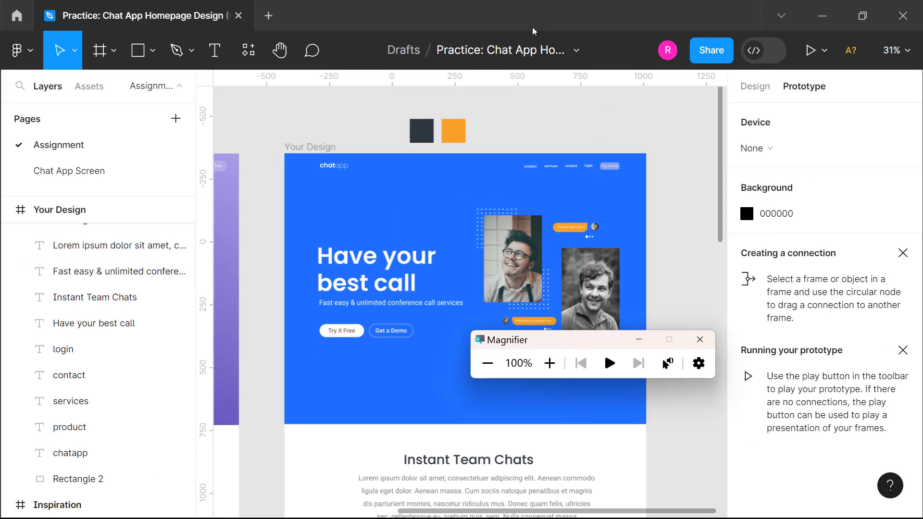
pyautogui.hotkey('alt', 'Tab')
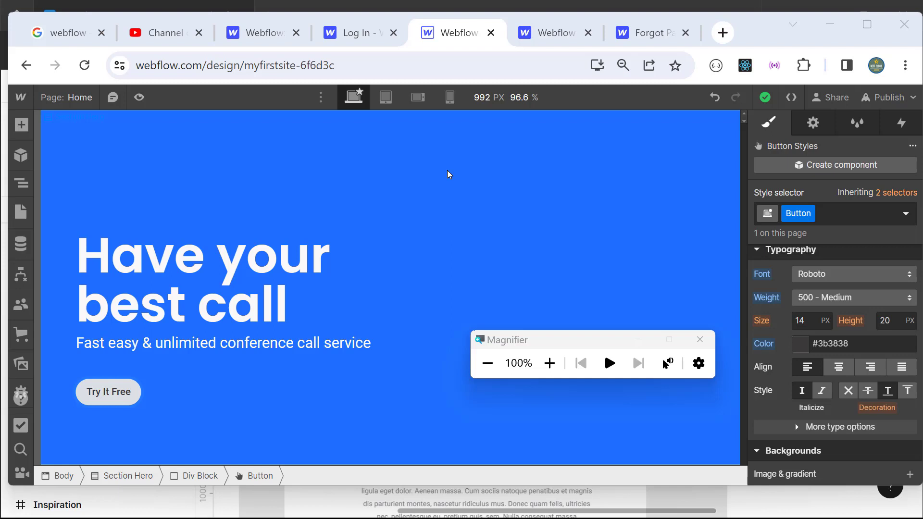
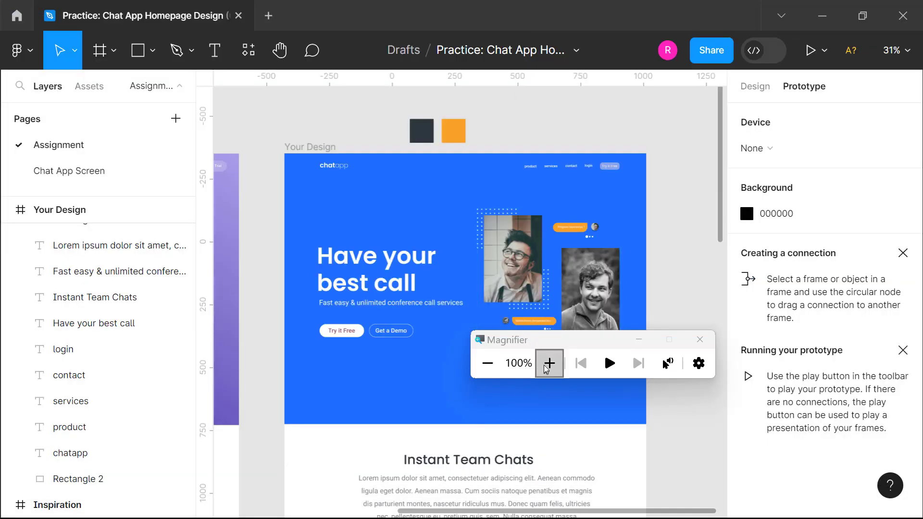
# Step: Inspect the Figma hero's buttons up close, then go back to the Webflow Designer
pyautogui.click(548, 363)
pyautogui.click(544, 365)
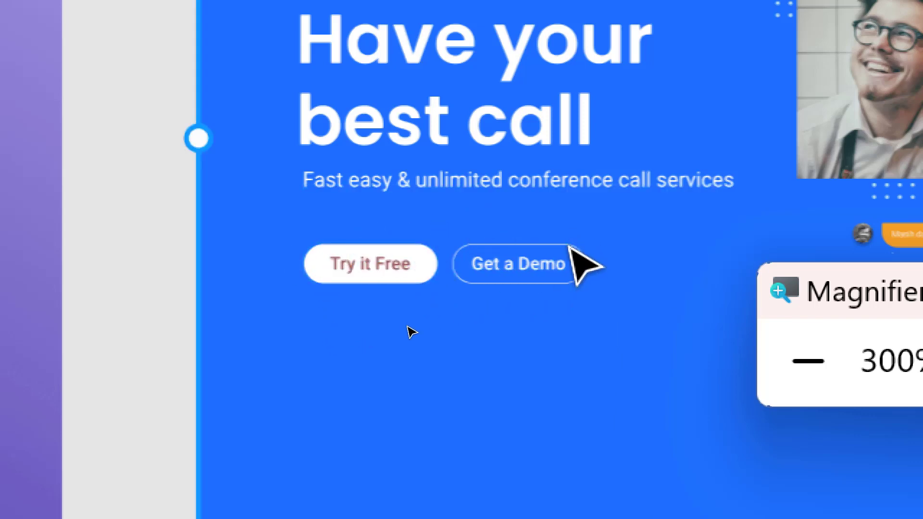
pyautogui.click(784, 374)
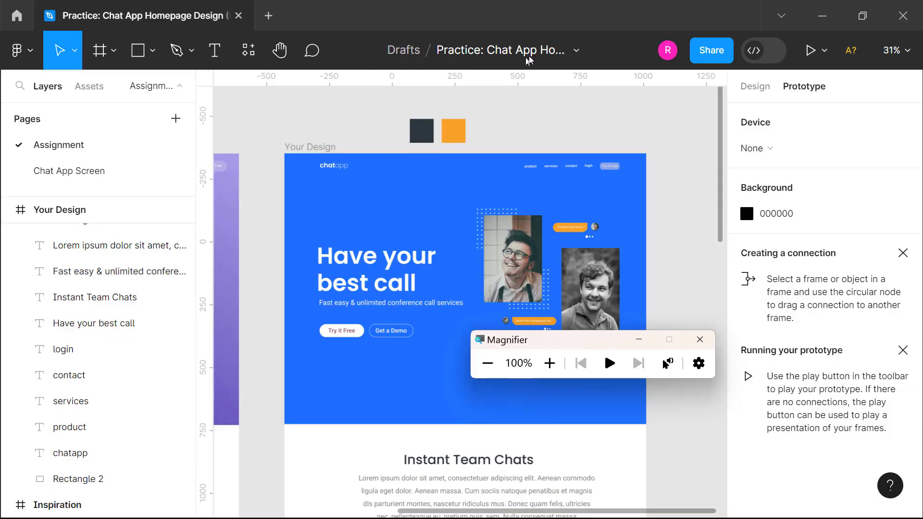
pyautogui.hotkey('alt', 'Tab')
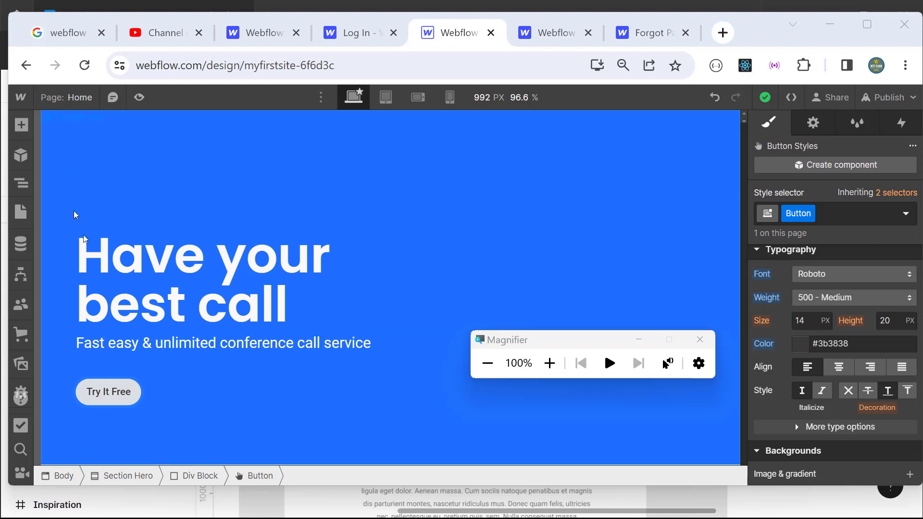
# Step: Rename the hero button's Button class to 'Button Ori' from the Navigator selection
pyautogui.click(28, 190)
pyautogui.click(99, 223)
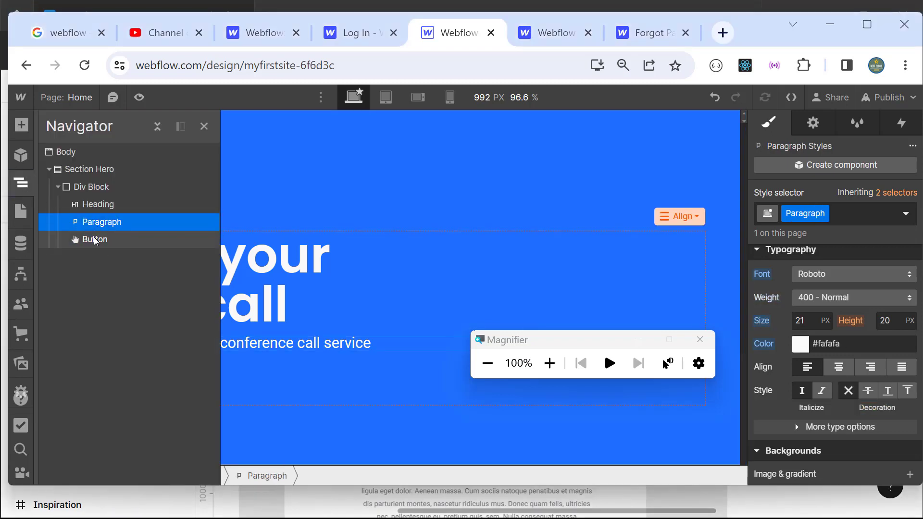
pyautogui.click(95, 240)
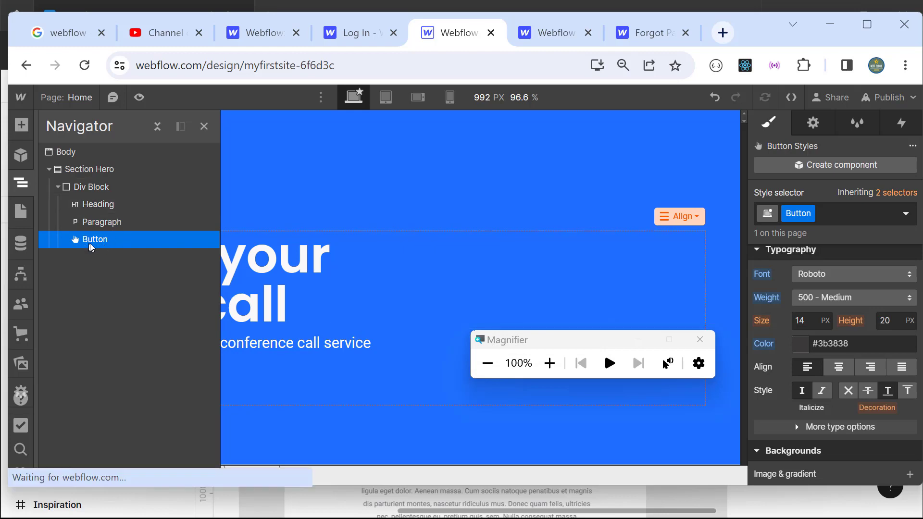
pyautogui.click(551, 363)
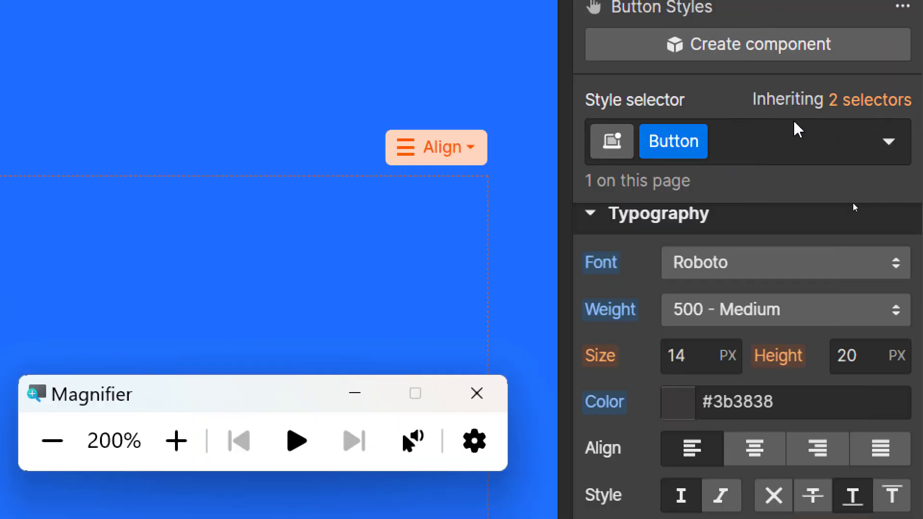
pyautogui.click(696, 144)
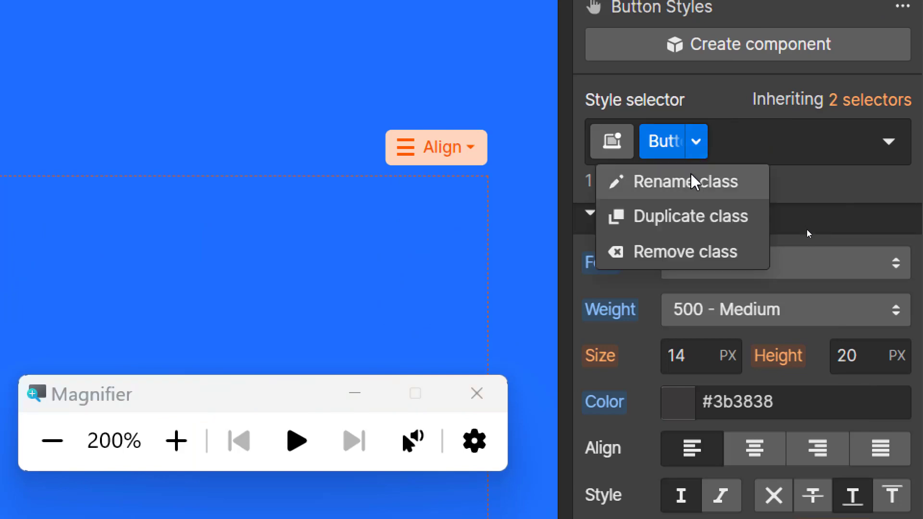
pyautogui.click(687, 182)
pyautogui.click(689, 256)
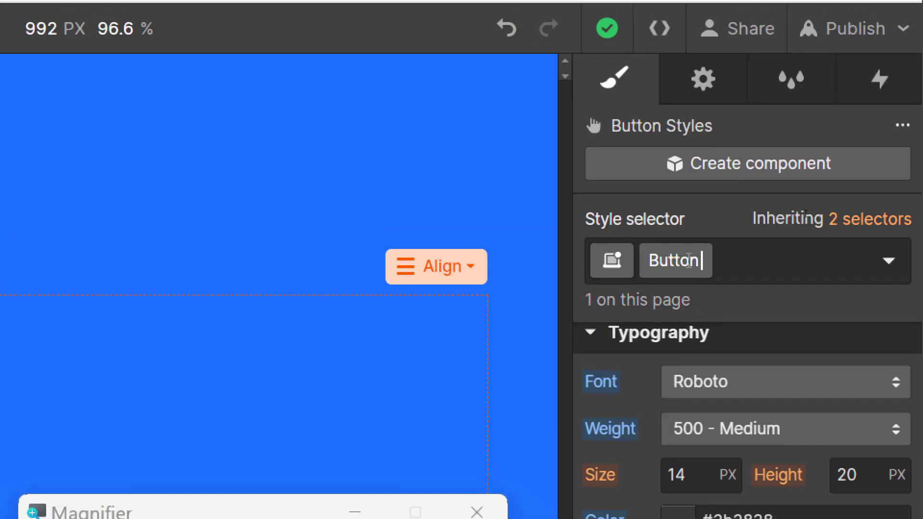
pyautogui.write('Or')
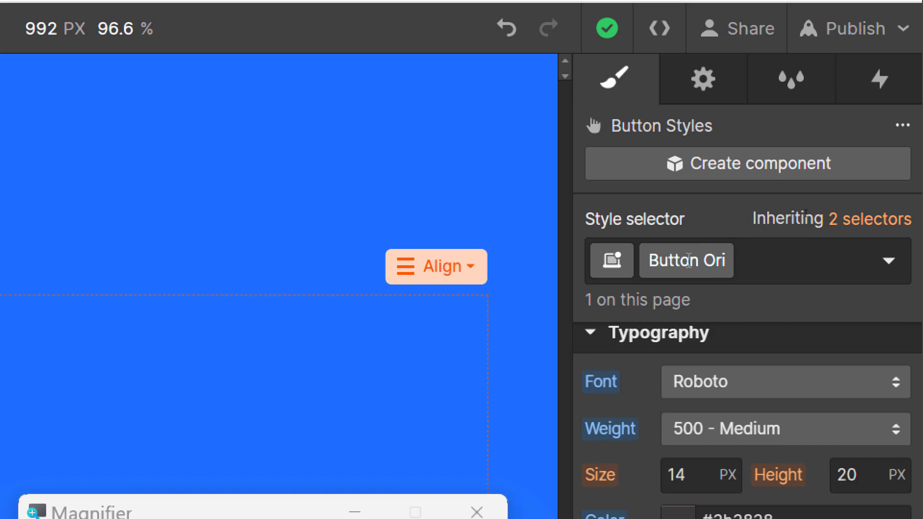
pyautogui.write('i')
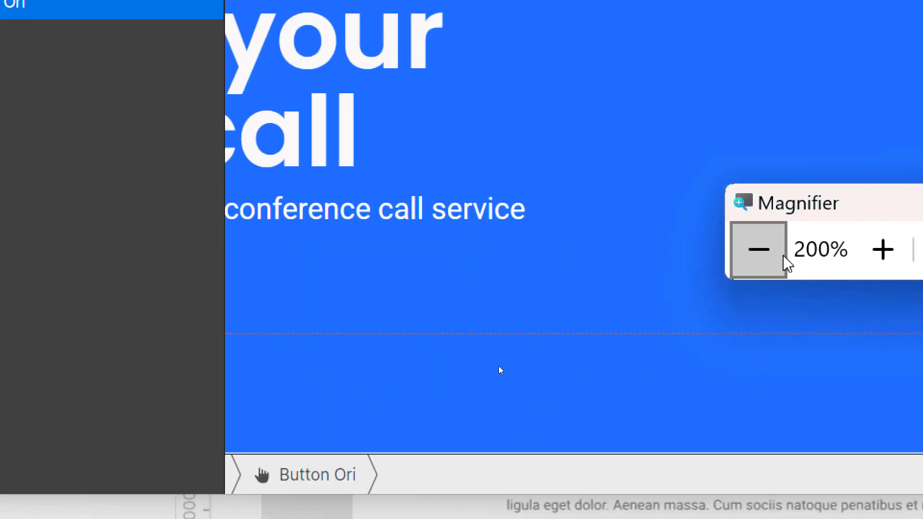
pyautogui.click(762, 251)
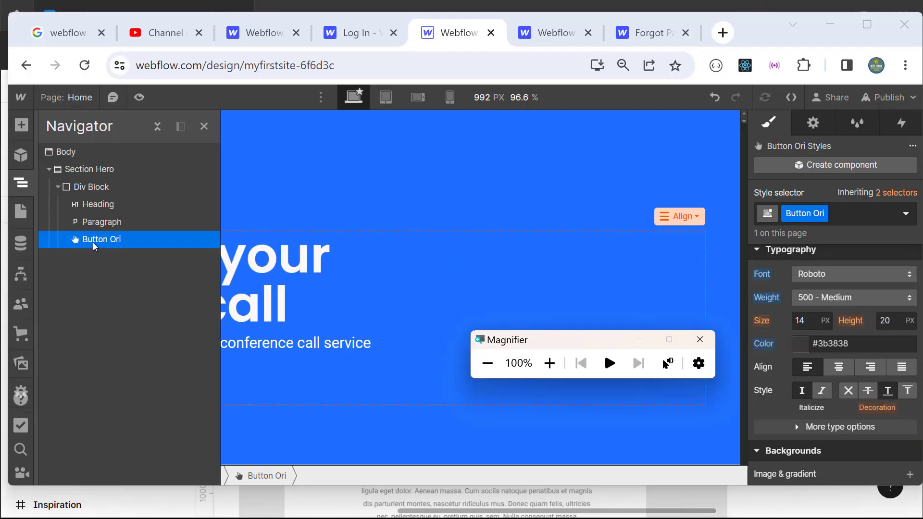
pyautogui.click(98, 221)
# Step: Duplicate the Button Ori button so two Try It Free buttons sit side by side
pyautogui.click(98, 240)
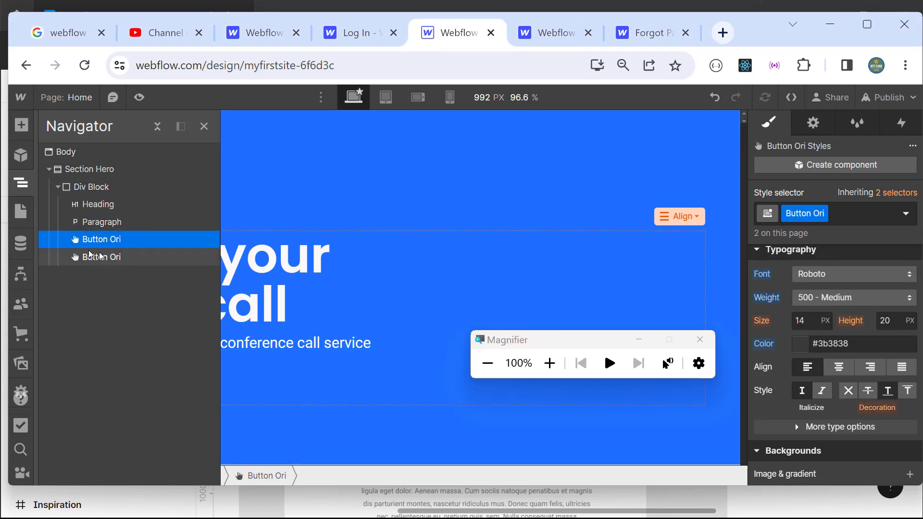
pyautogui.click(209, 133)
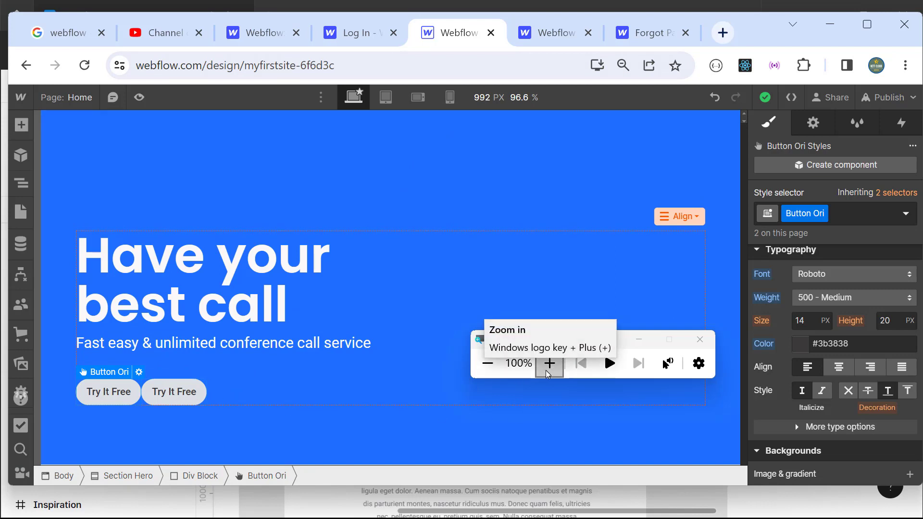
pyautogui.click(177, 394)
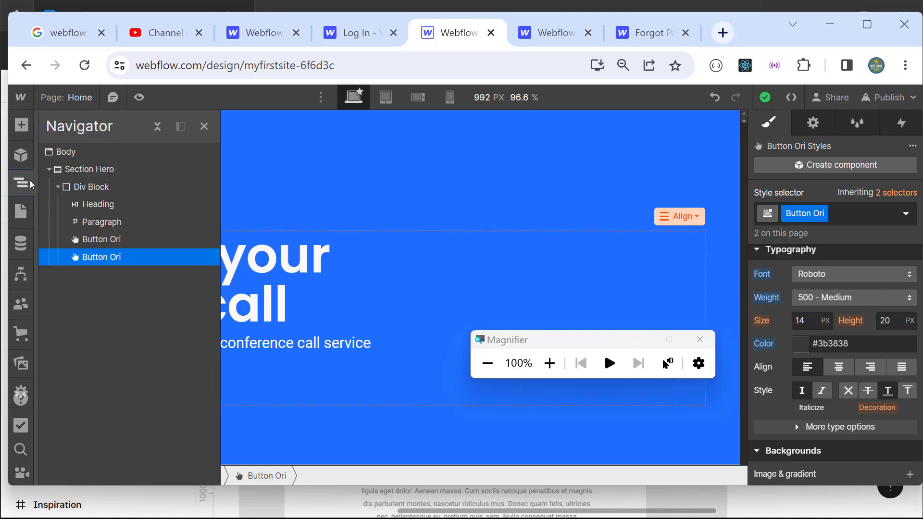
pyautogui.click(372, 261)
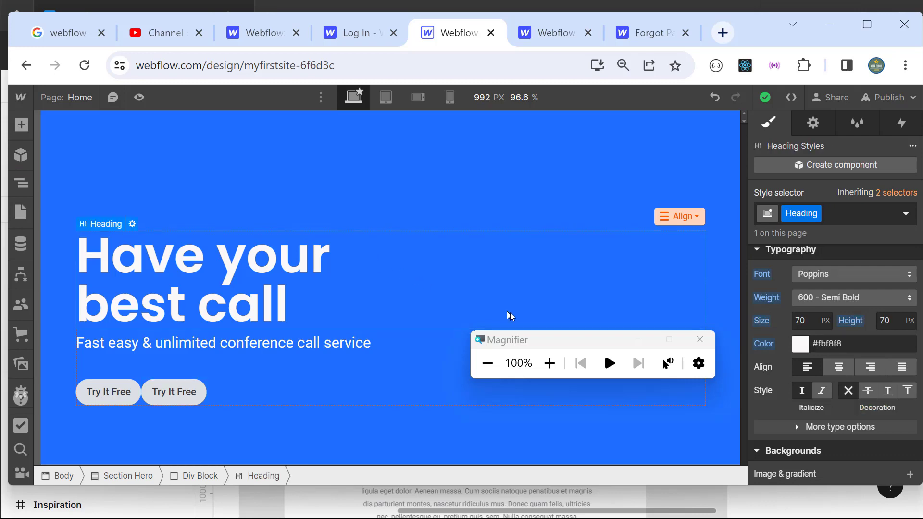
pyautogui.click(194, 394)
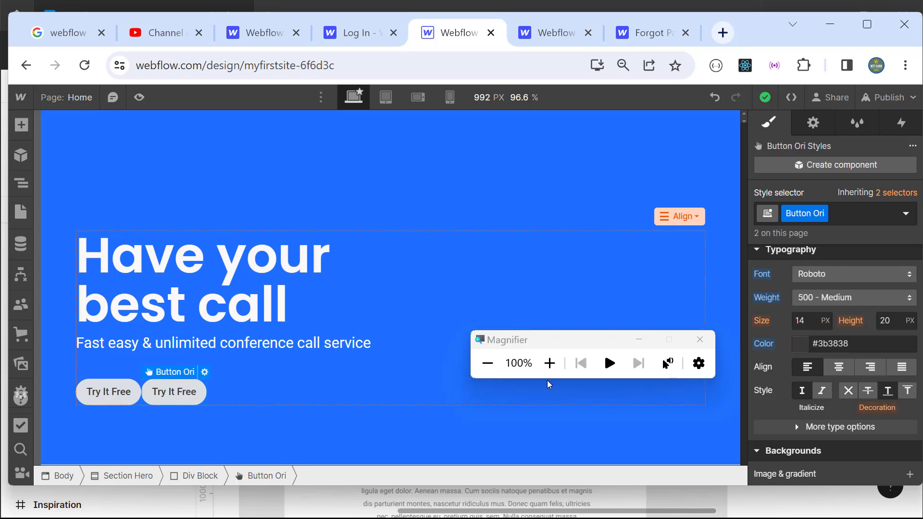
pyautogui.click(550, 365)
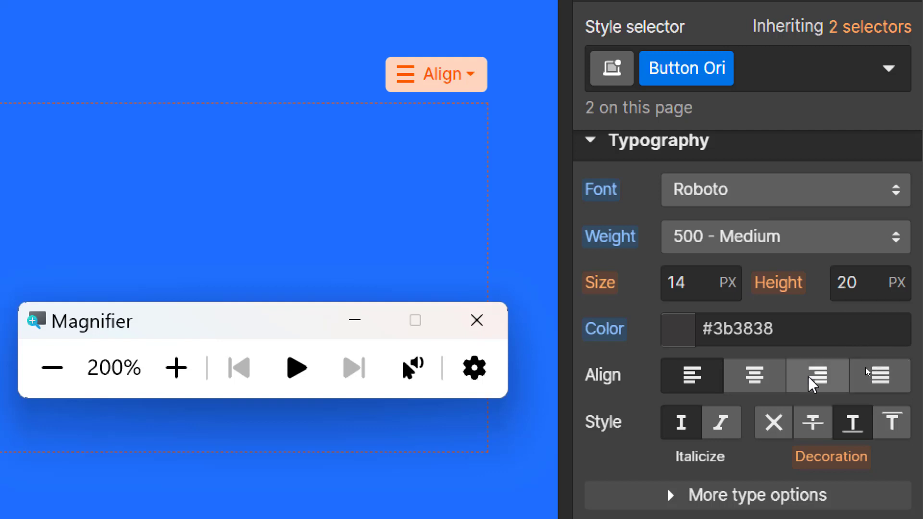
# Step: Set the Button Ori background colour alpha to 0 for a fully transparent fill
pyautogui.scroll(-5, 788, 349)
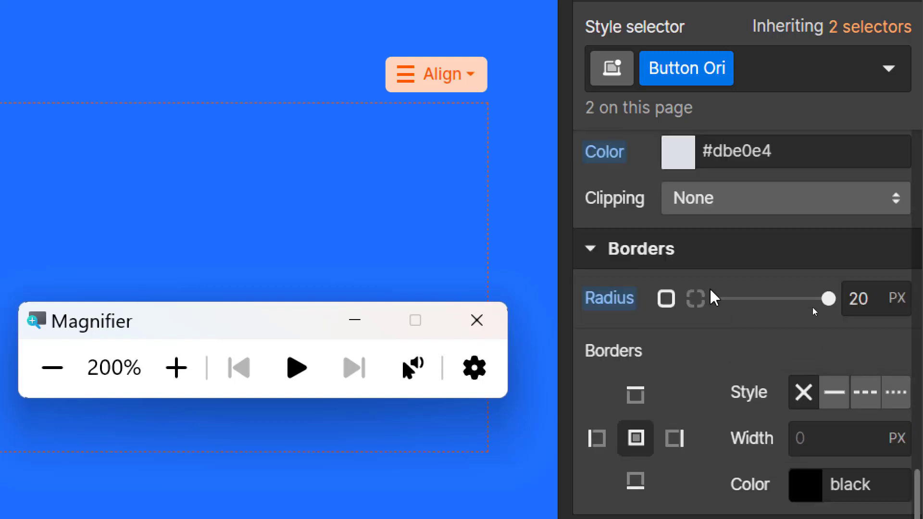
pyautogui.scroll(3, 794, 226)
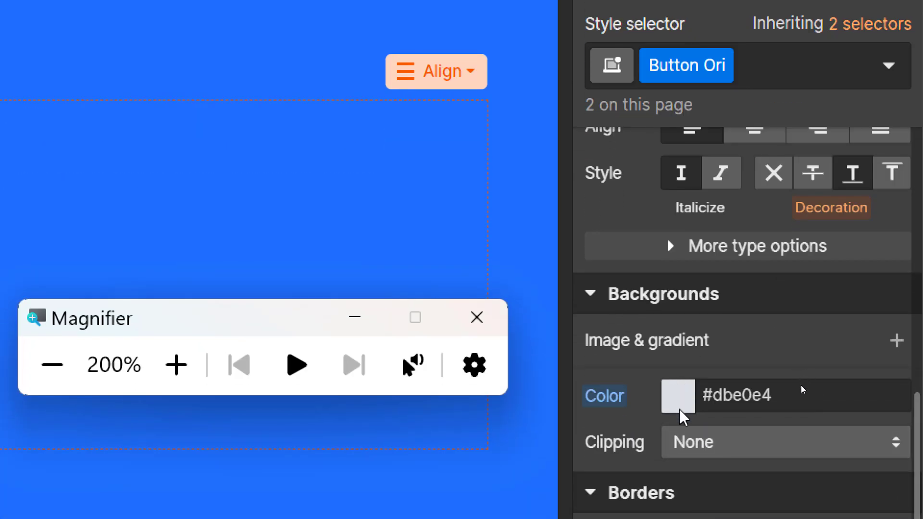
pyautogui.click(679, 408)
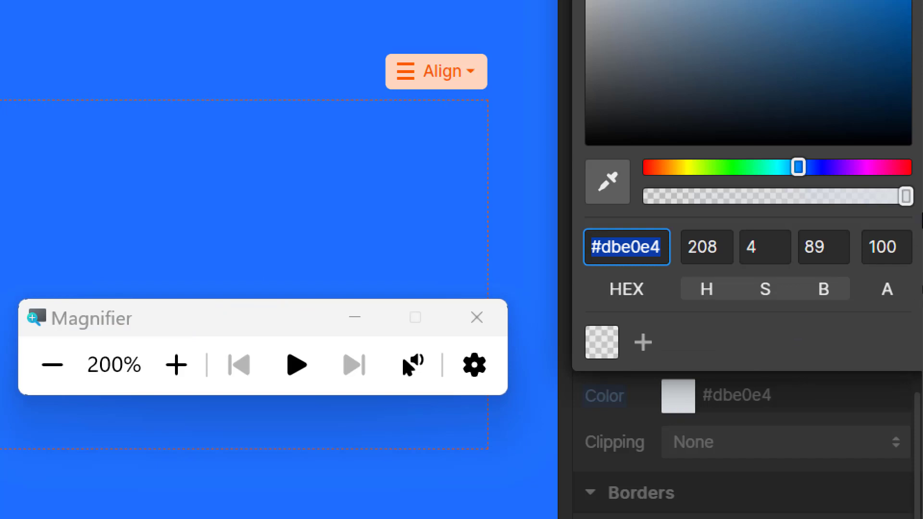
pyautogui.moveTo(906, 198); pyautogui.dragTo(630, 207)
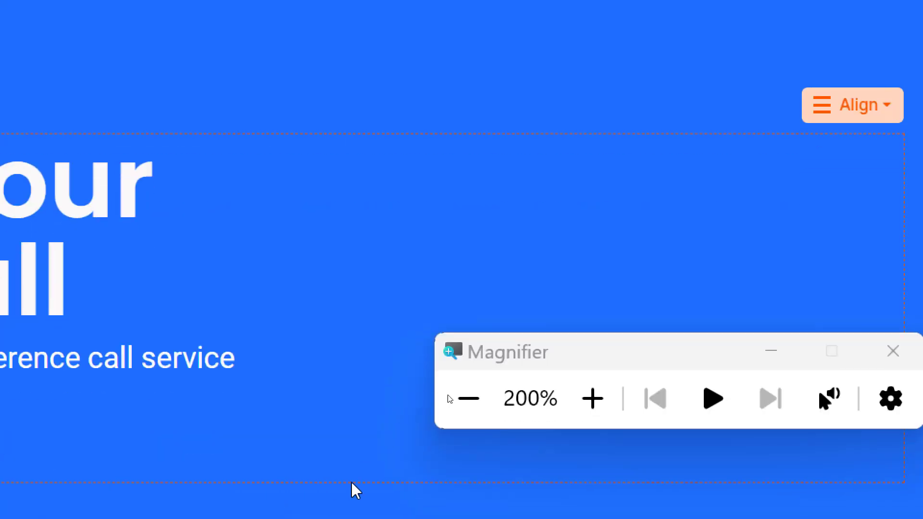
pyautogui.click(468, 398)
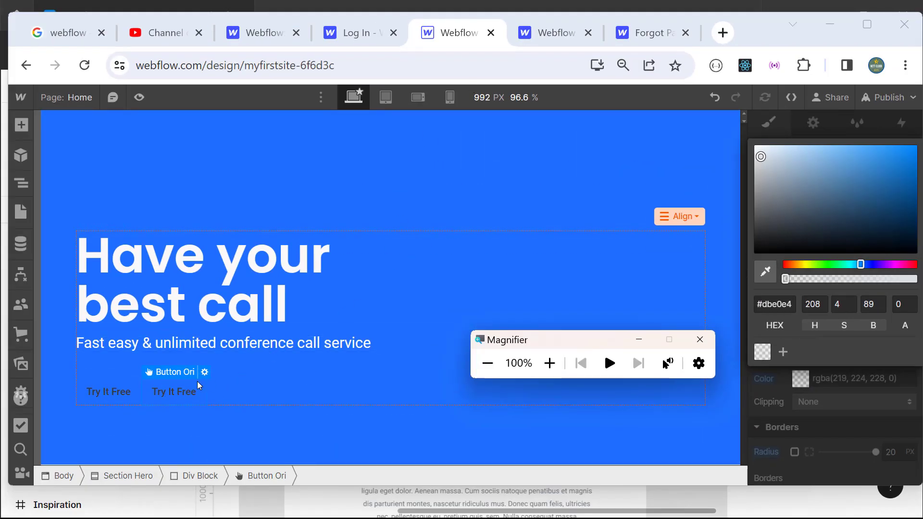
# Step: Check both Button Ori buttons in the Navigator, then select the hero's Div Block
pyautogui.click(16, 187)
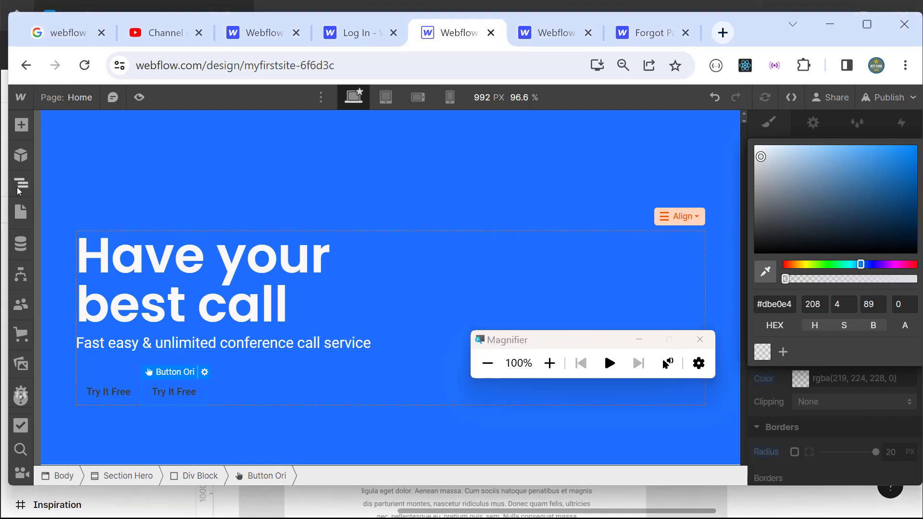
pyautogui.click(16, 187)
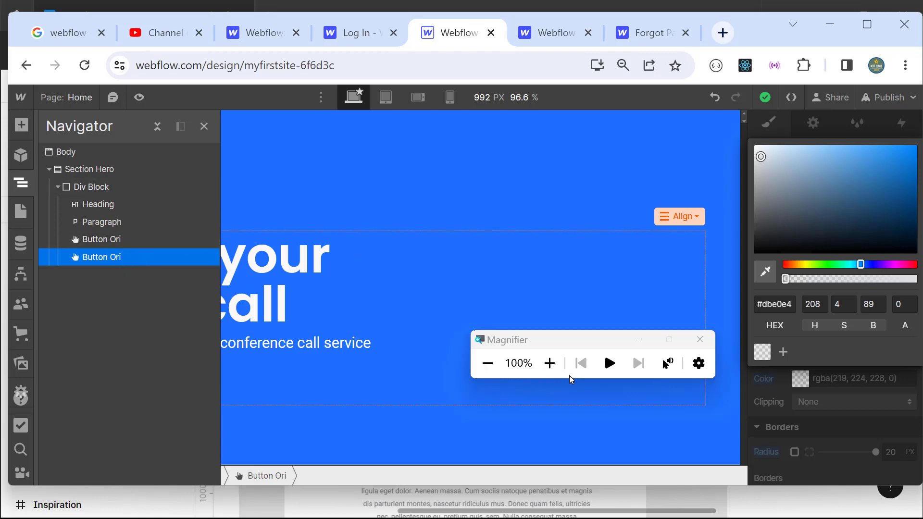
pyautogui.press('super+plus')
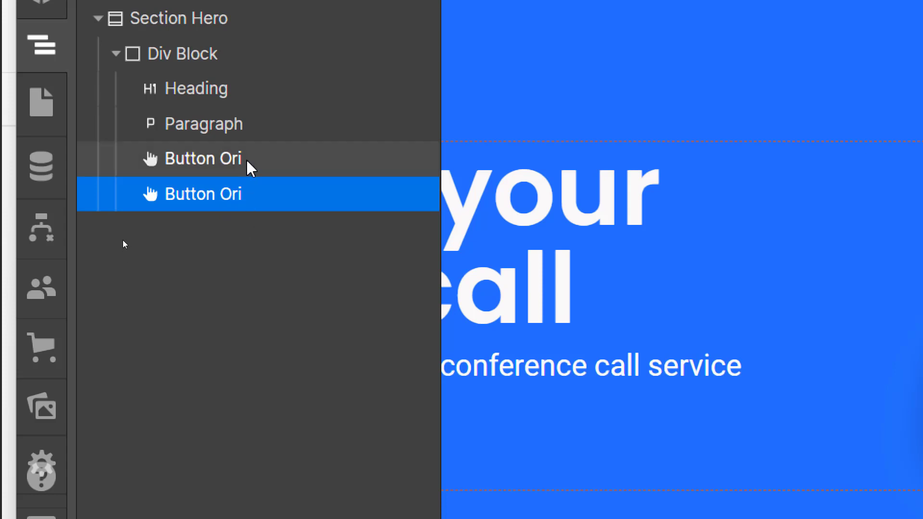
pyautogui.click(218, 169)
pyautogui.click(175, 206)
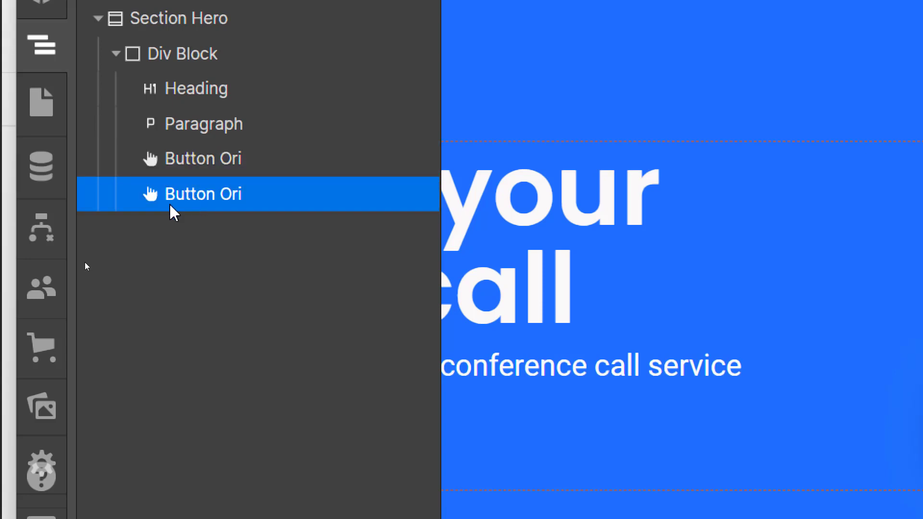
pyautogui.click(806, 250)
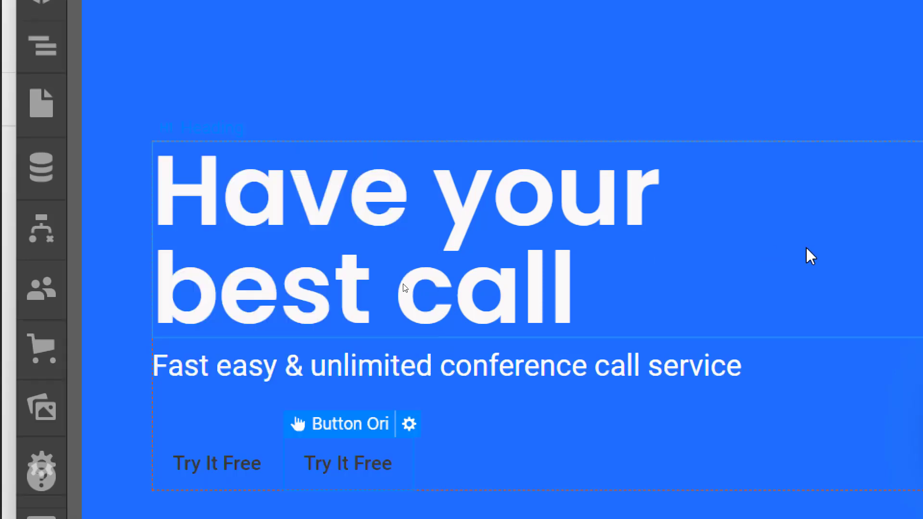
pyautogui.click(541, 379)
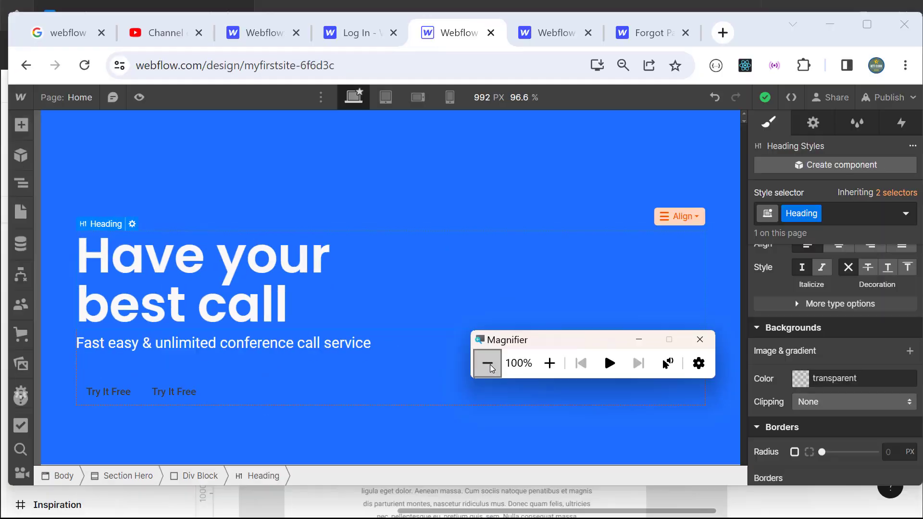
pyautogui.click(289, 388)
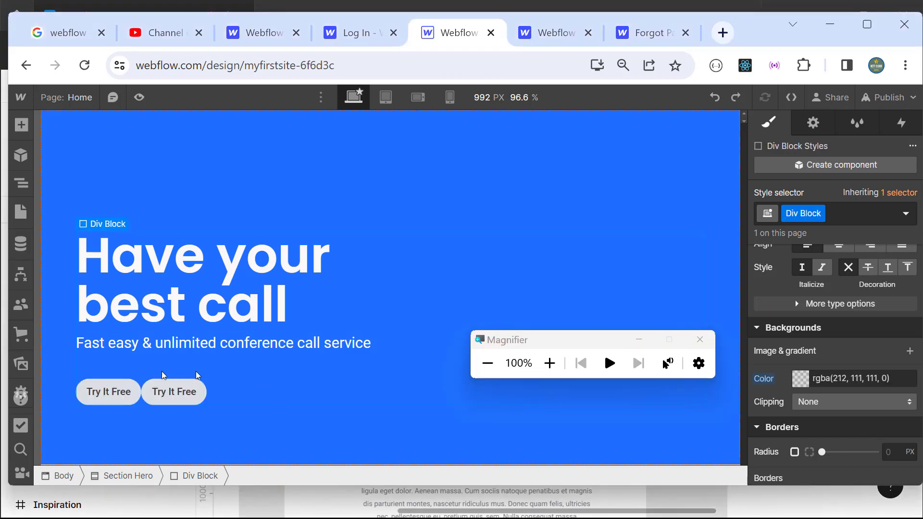
# Step: Give the second Try It Free button its own duplicated class named Button Transparant
pyautogui.click(24, 184)
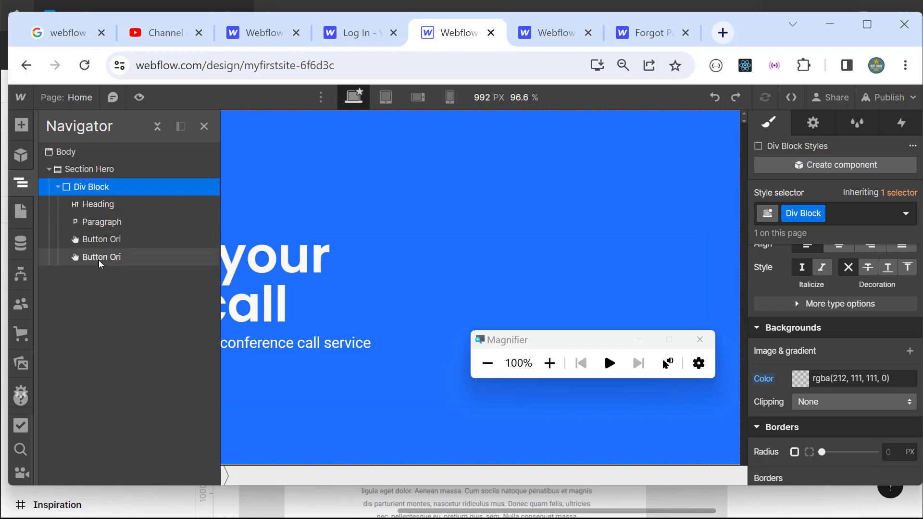
pyautogui.click(549, 363)
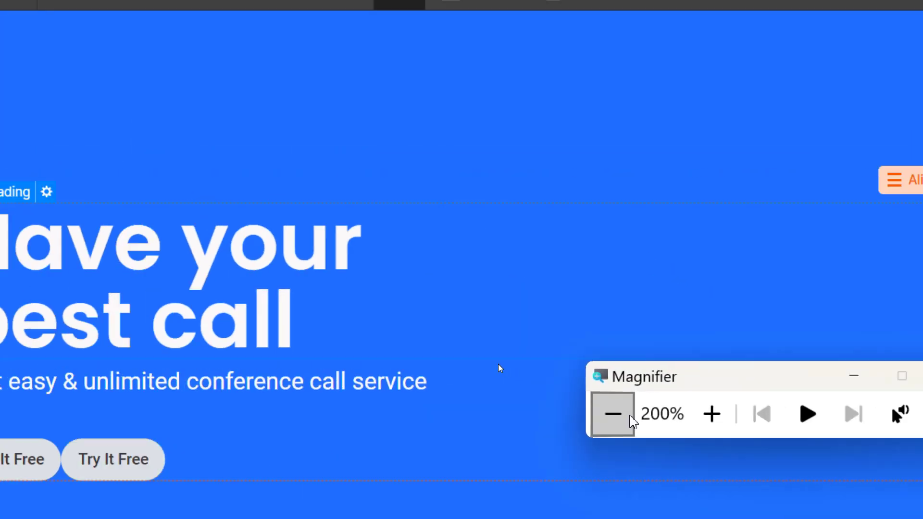
pyautogui.press('super+minus')
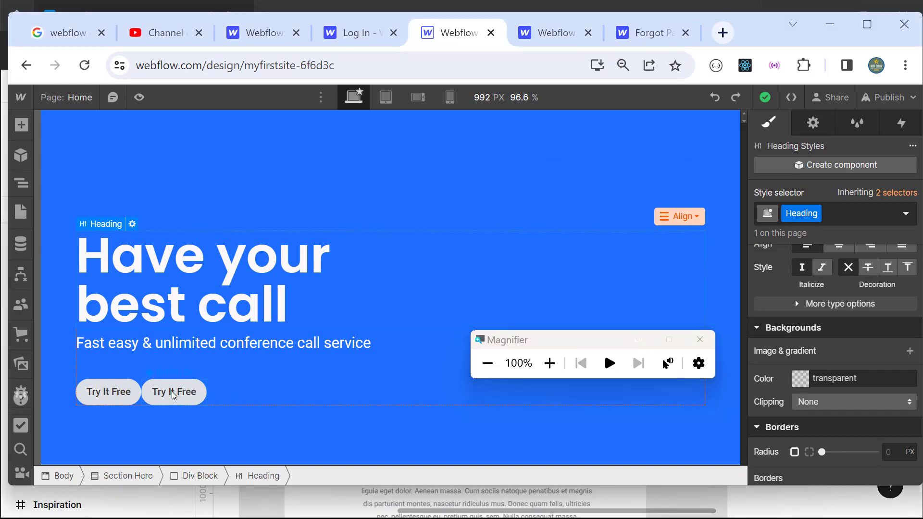
pyautogui.click(173, 394)
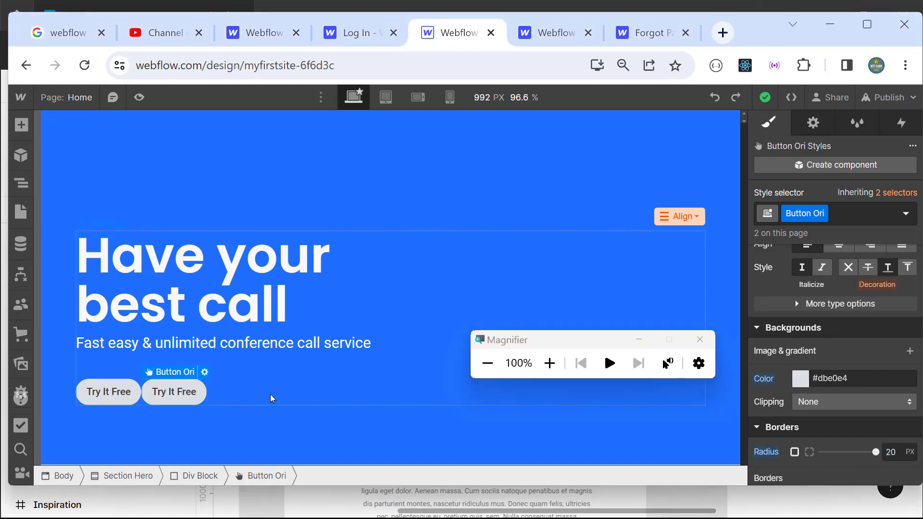
pyautogui.click(549, 363)
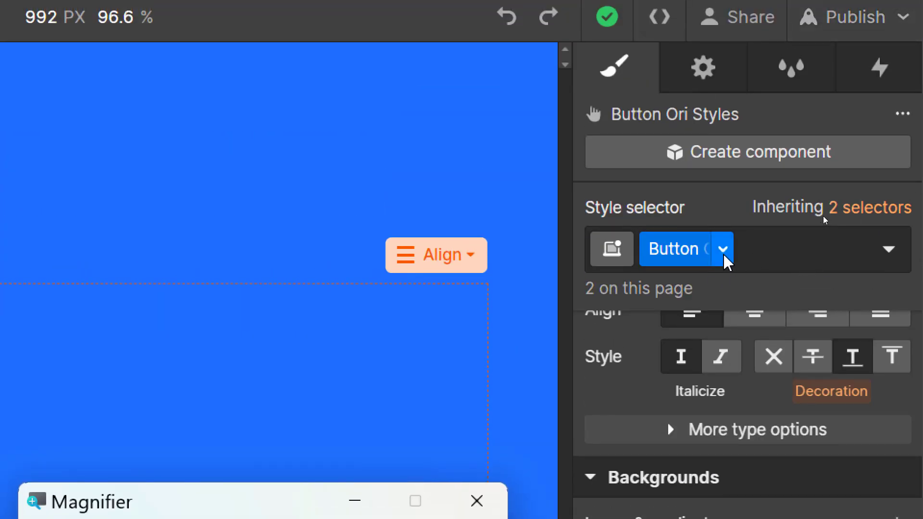
pyautogui.click(724, 256)
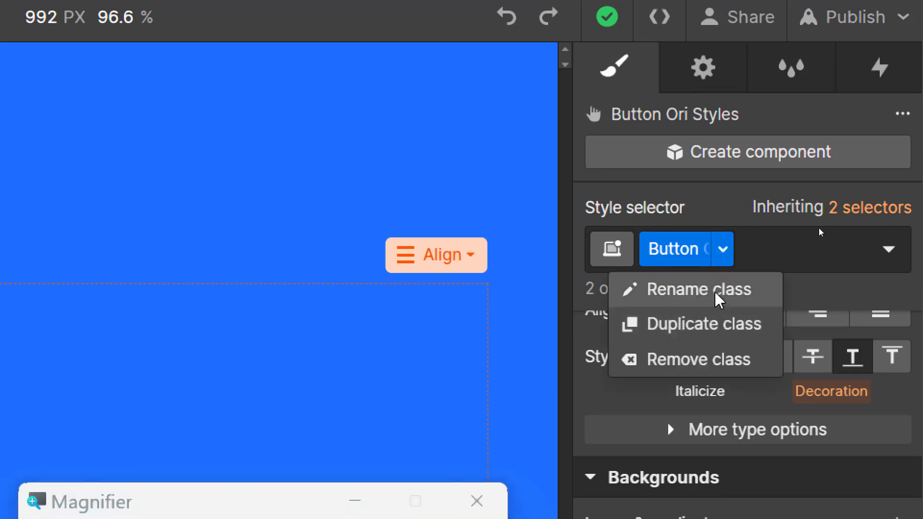
pyautogui.click(714, 326)
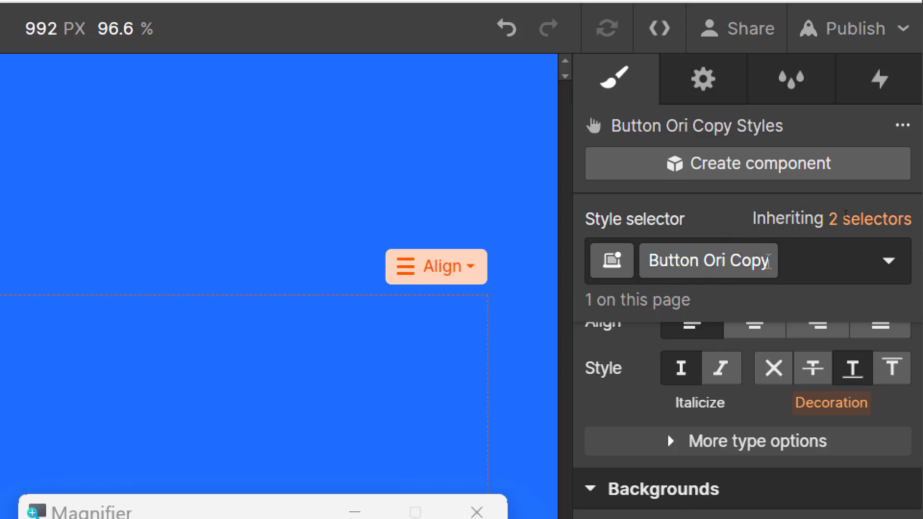
pyautogui.press('BackSpace')
pyautogui.press('BackSpace')
pyautogui.press('BackSpace')
pyautogui.press('BackSpace')
pyautogui.press('BackSpace')
pyautogui.press('BackSpace')
pyautogui.press('BackSpace')
pyautogui.press('BackSpace')
pyautogui.press('BackSpace')
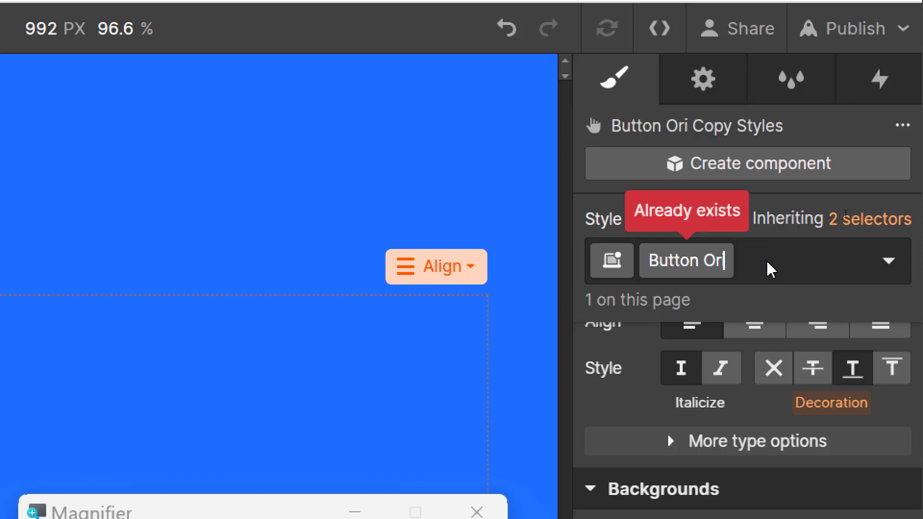
pyautogui.write('Tra')
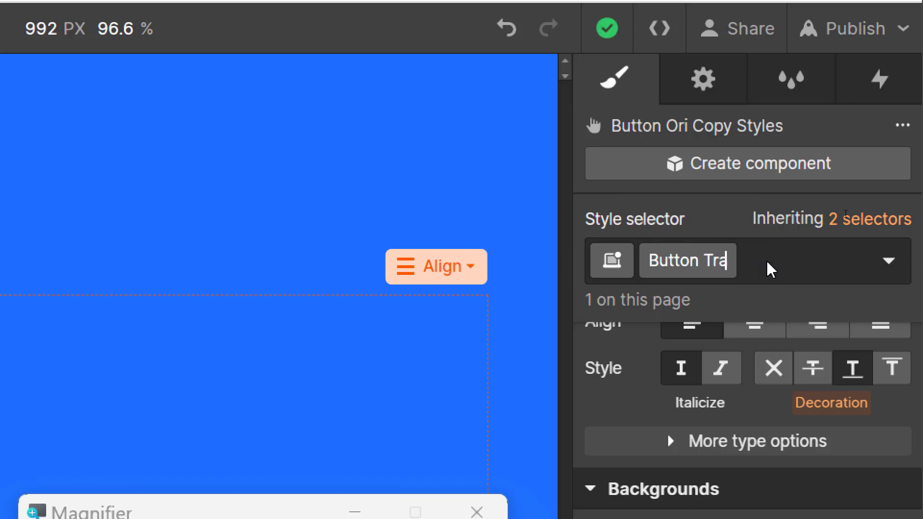
pyautogui.write('nsparent')
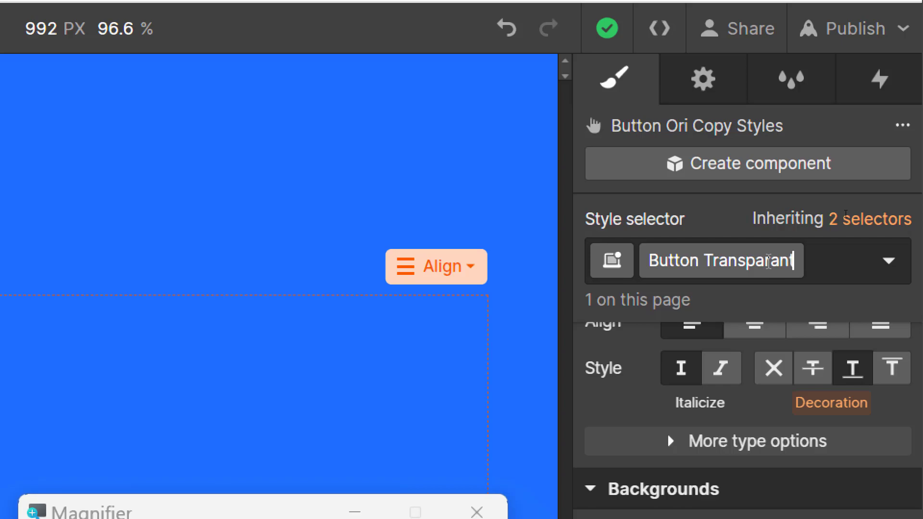
pyautogui.press('BackSpace')
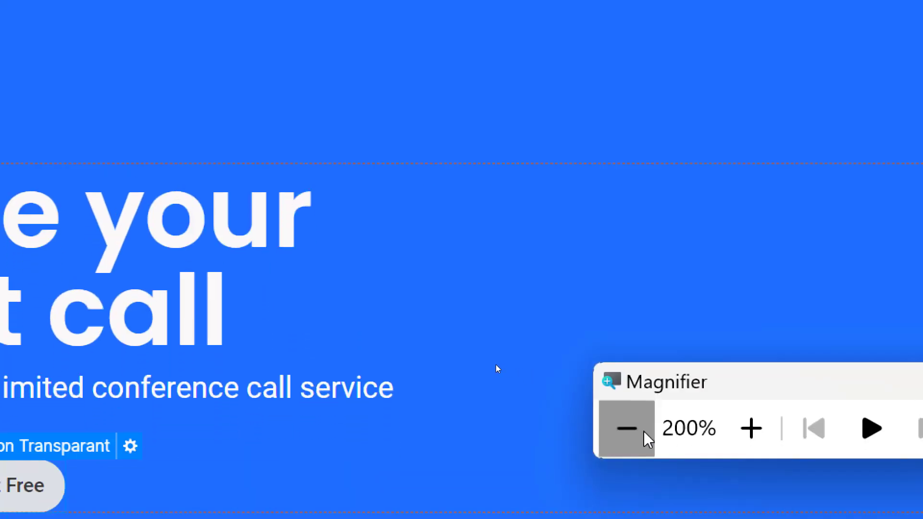
pyautogui.click(644, 431)
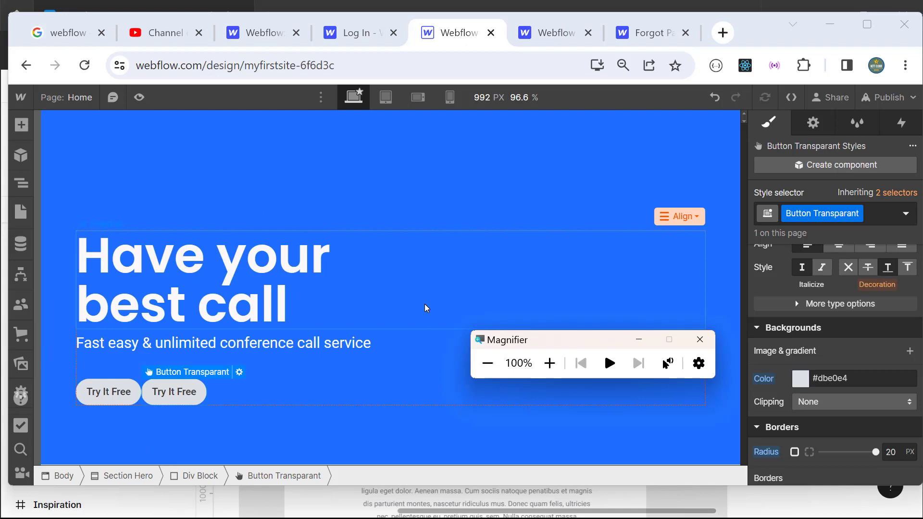
# Step: Make the Button Transparant background fully transparent with alpha 0
pyautogui.click(23, 186)
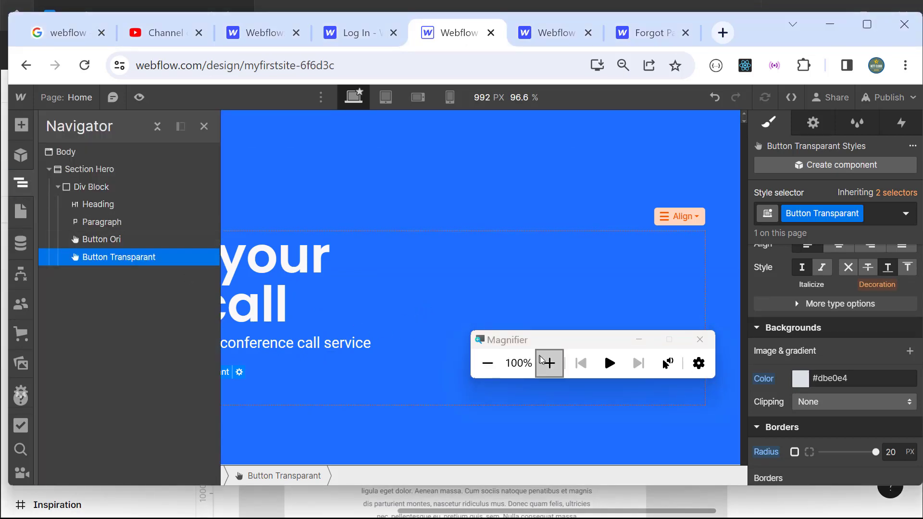
pyautogui.click(549, 363)
pyautogui.click(191, 165)
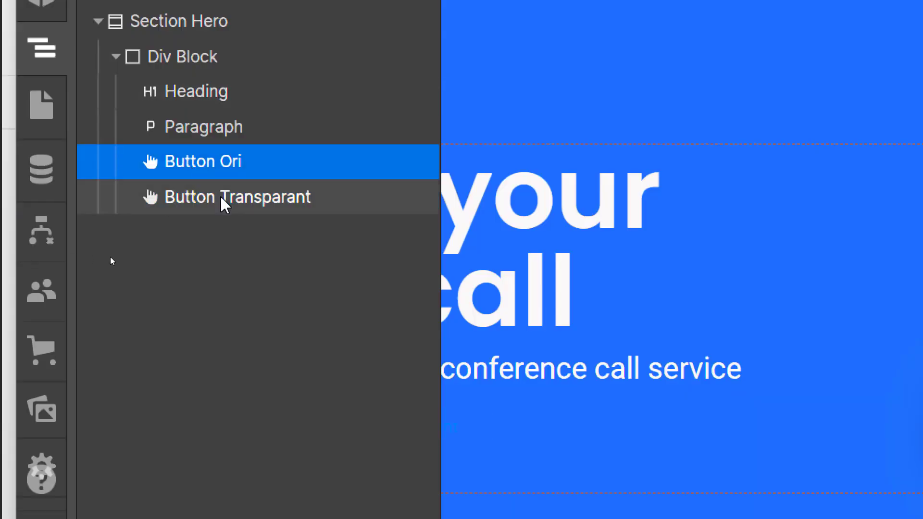
pyautogui.click(220, 195)
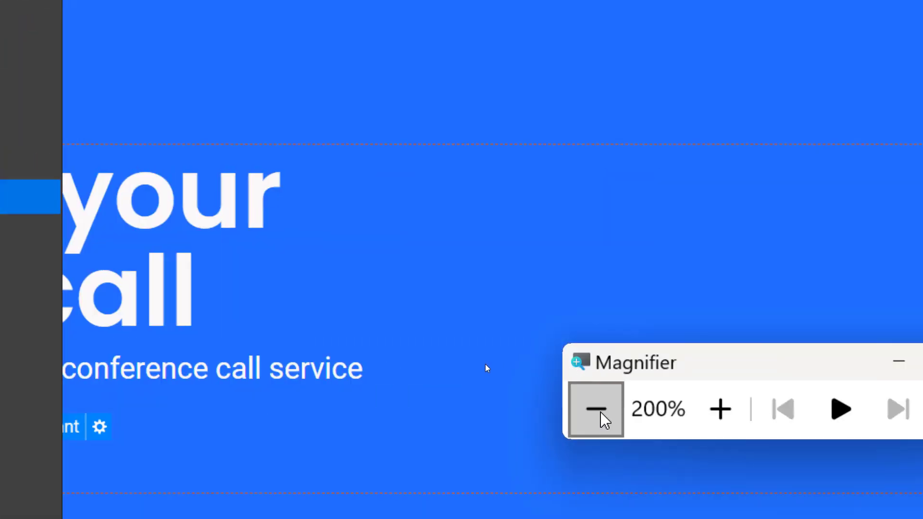
pyautogui.click(597, 410)
pyautogui.click(203, 126)
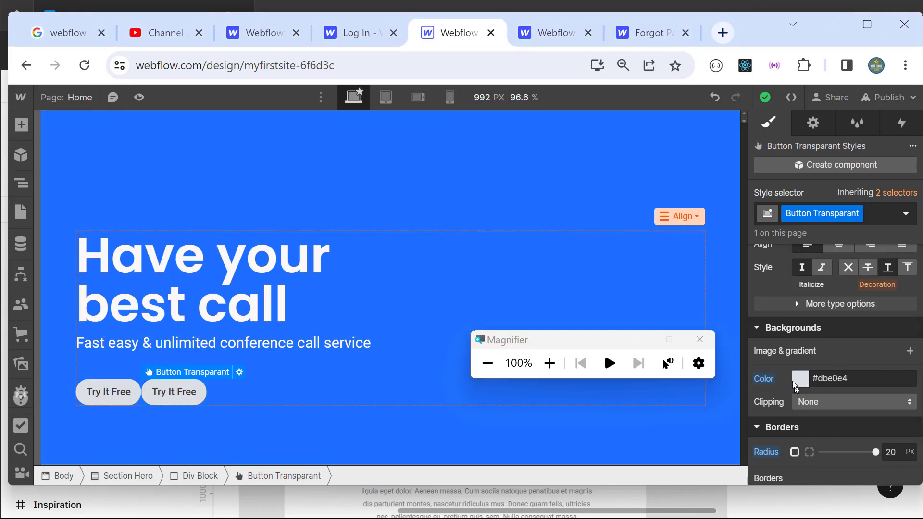
pyautogui.click(800, 378)
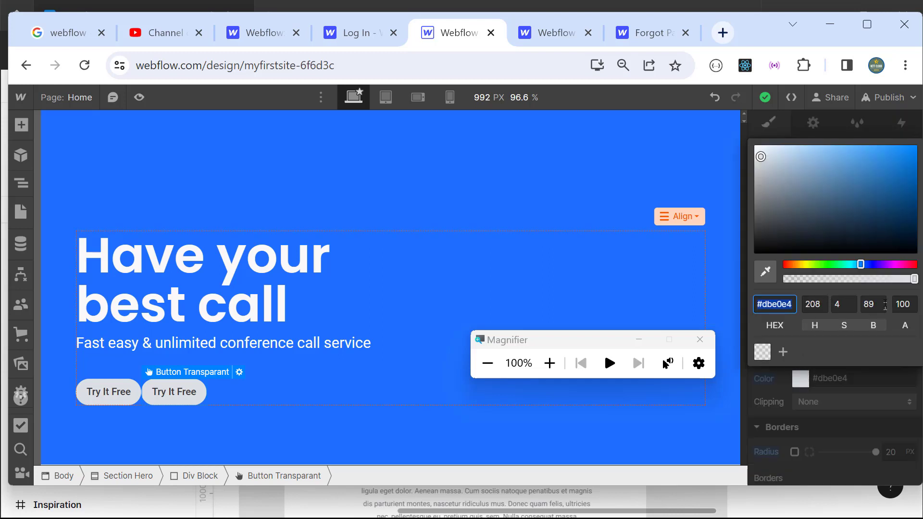
pyautogui.moveTo(912, 279); pyautogui.dragTo(757, 286)
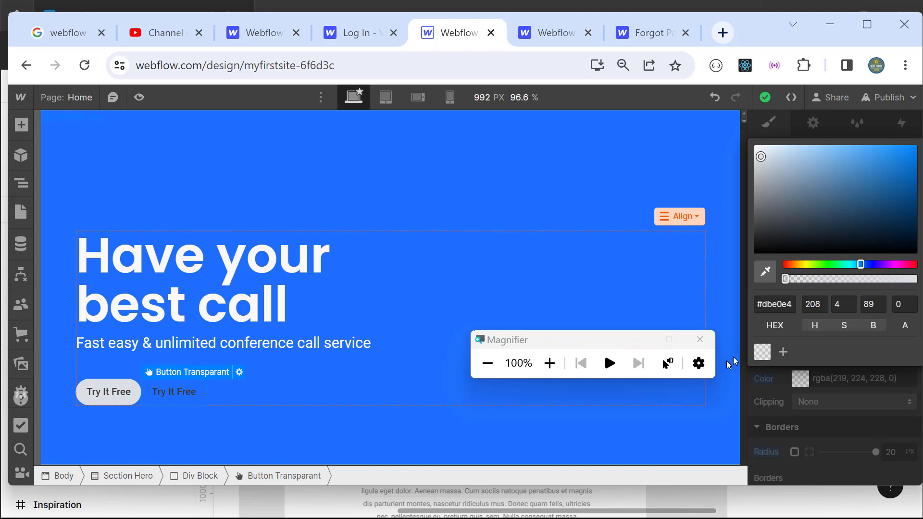
pyautogui.click(718, 261)
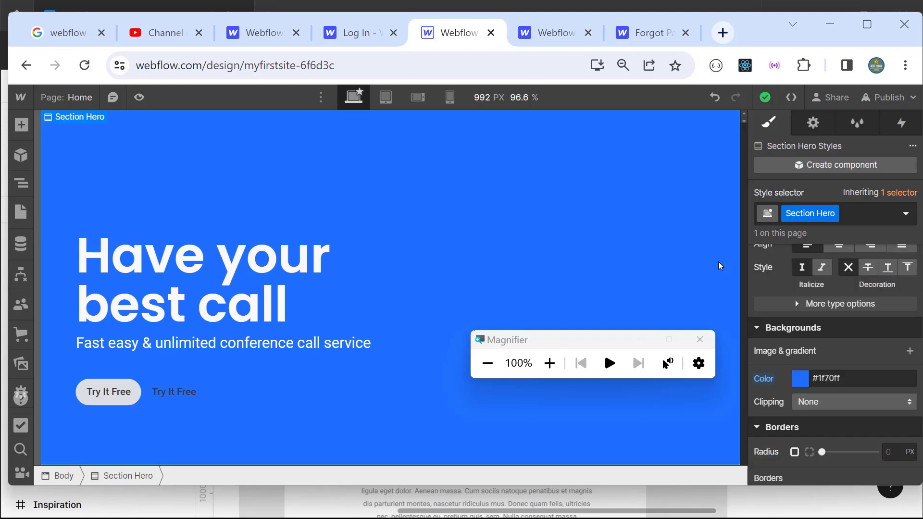
pyautogui.click(178, 393)
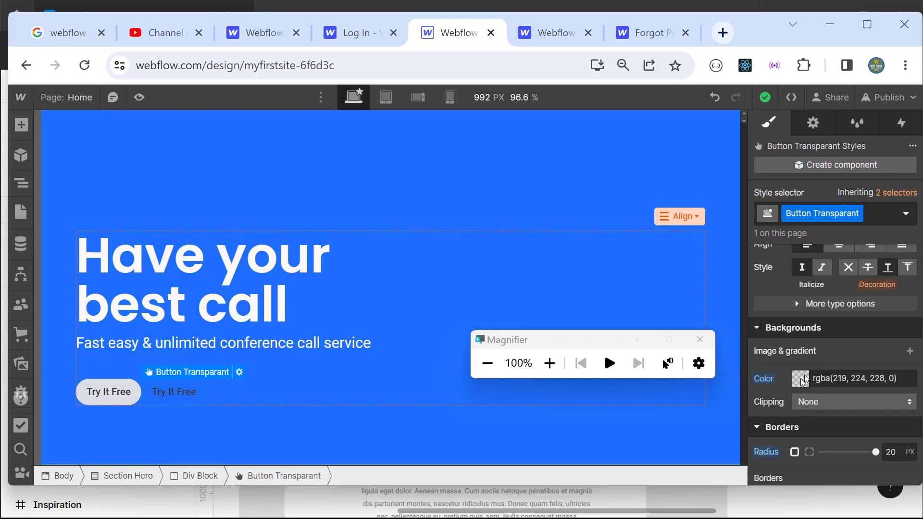
# Step: Set the Button Transparant text colour to white in Typography
pyautogui.scroll(5, 814, 365)
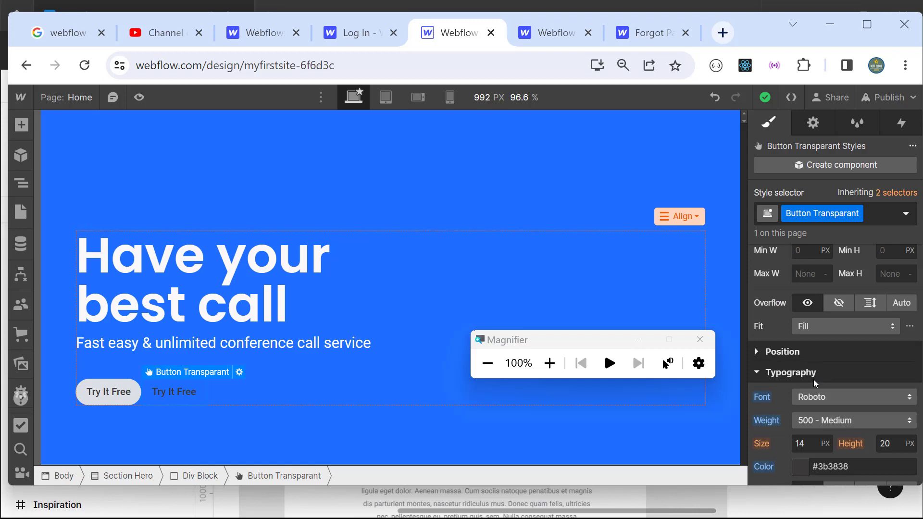
pyautogui.click(757, 374)
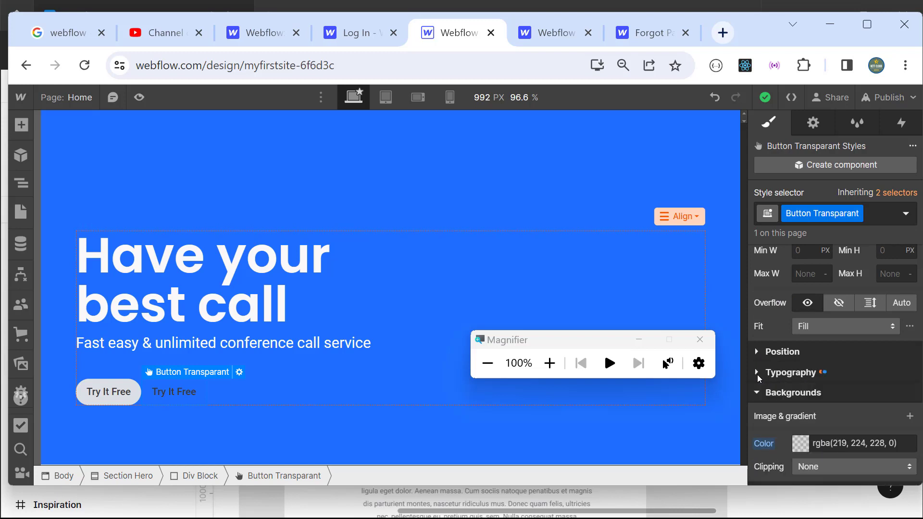
pyautogui.click(757, 374)
pyautogui.scroll(-3, 817, 448)
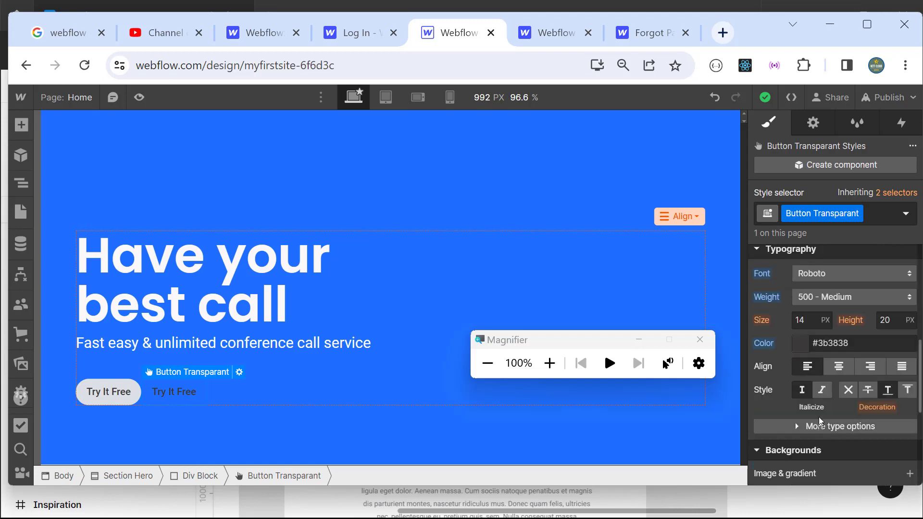
pyautogui.click(800, 346)
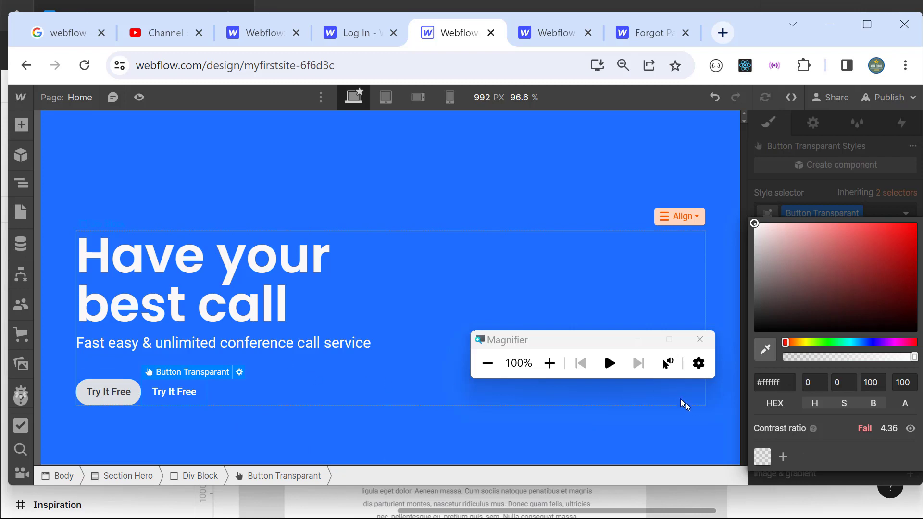
pyautogui.click(753, 207)
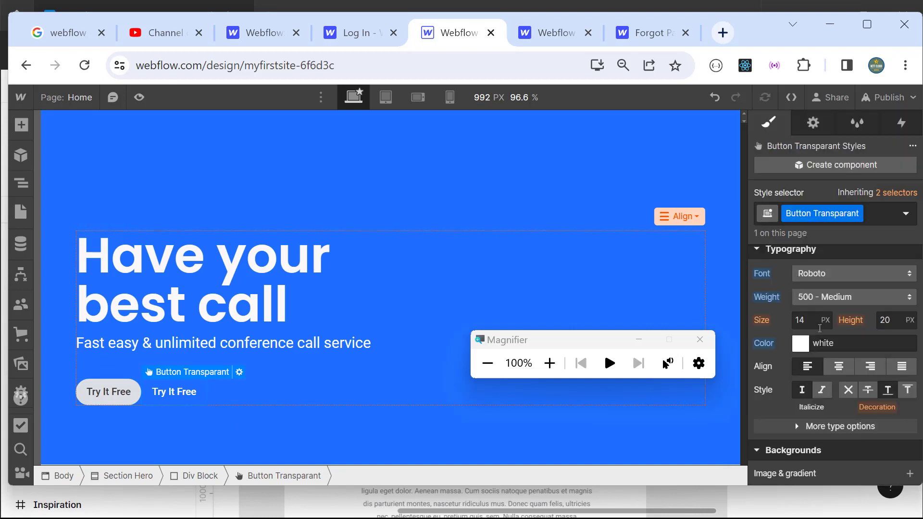
pyautogui.scroll(-3, 812, 385)
pyautogui.scroll(-3, 790, 433)
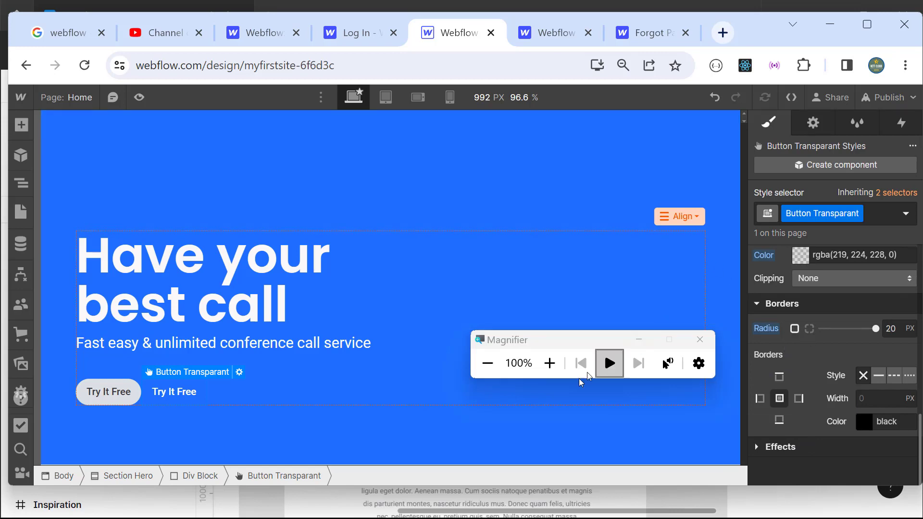
pyautogui.click(549, 362)
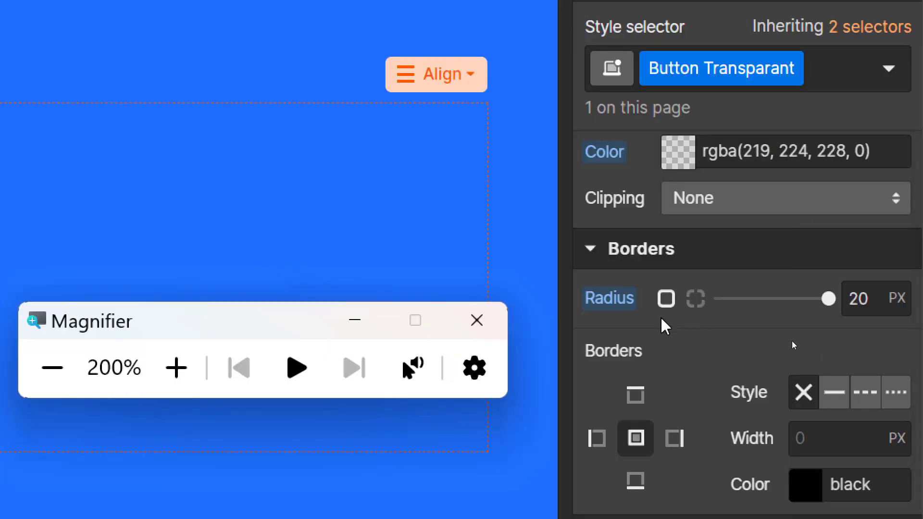
# Step: Add a solid near-white #fcfcfc border to the Button Transparant button
pyautogui.click(837, 393)
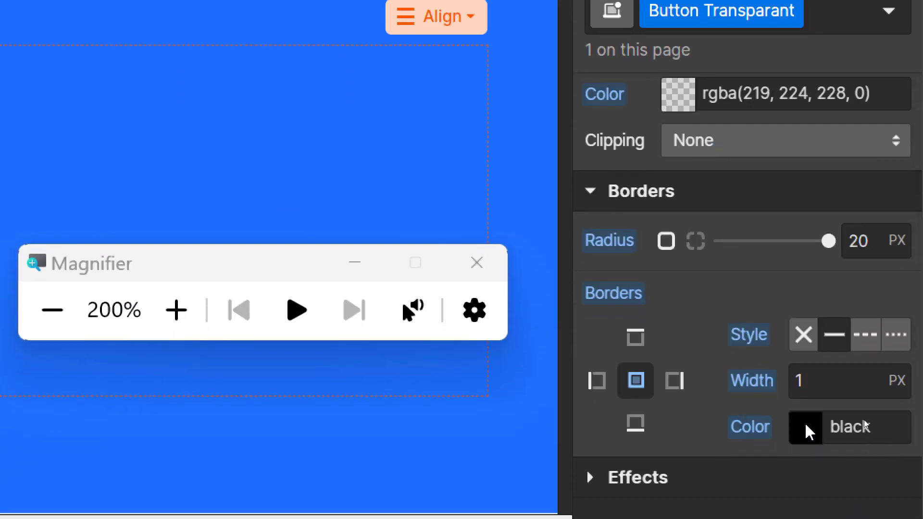
pyautogui.click(805, 428)
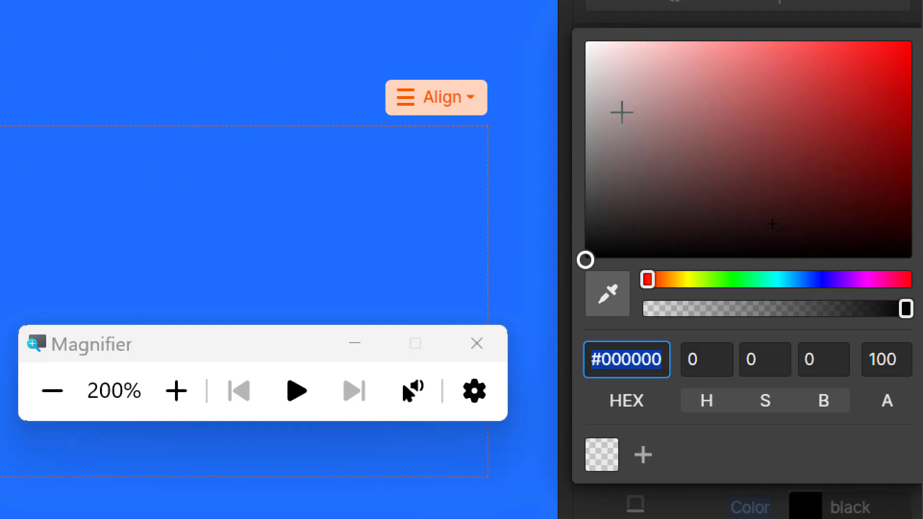
pyautogui.click(586, 43)
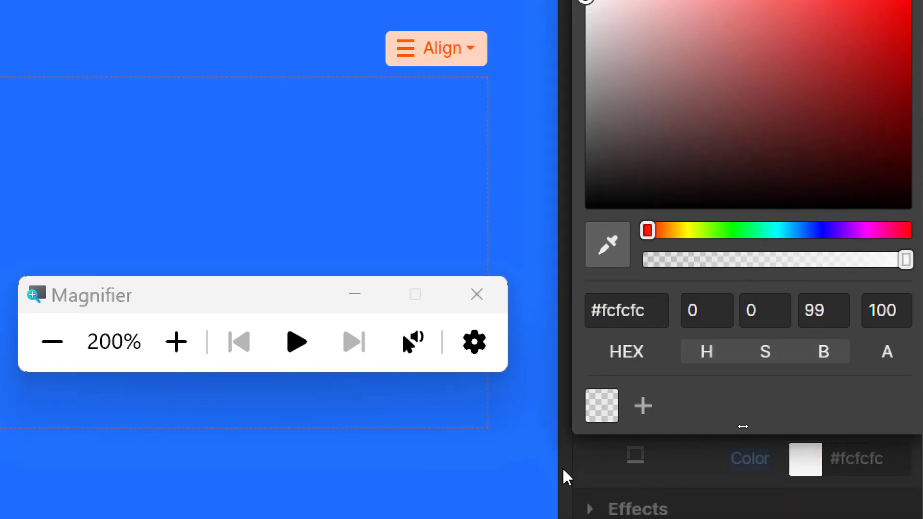
pyautogui.click(591, 487)
pyautogui.click(817, 412)
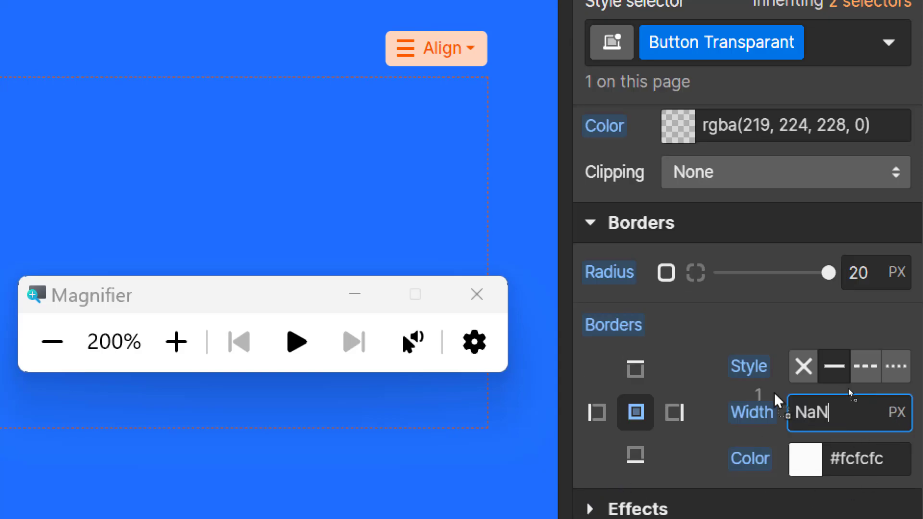
pyautogui.press('BackSpace')
pyautogui.press('BackSpace')
pyautogui.press('BackSpace')
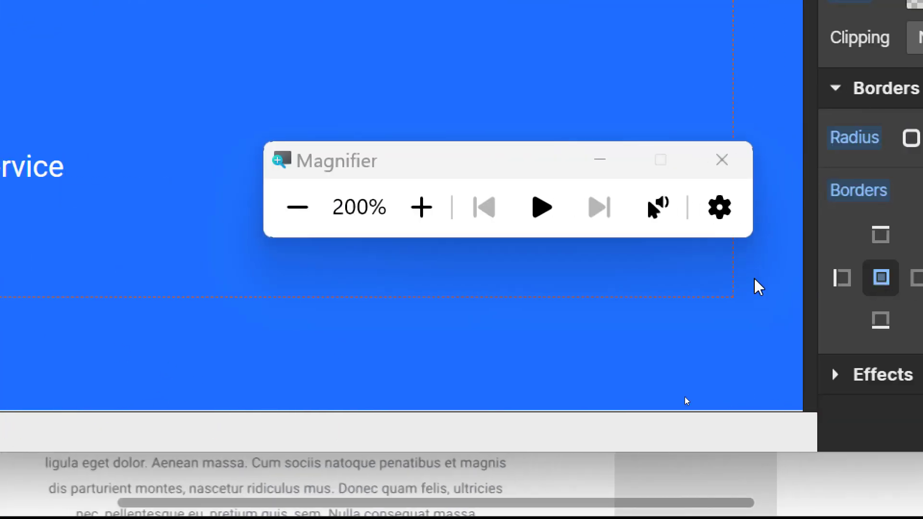
# Step: Give the Button Transparant button a 20 px left margin
pyautogui.scroll(5, 767, 235)
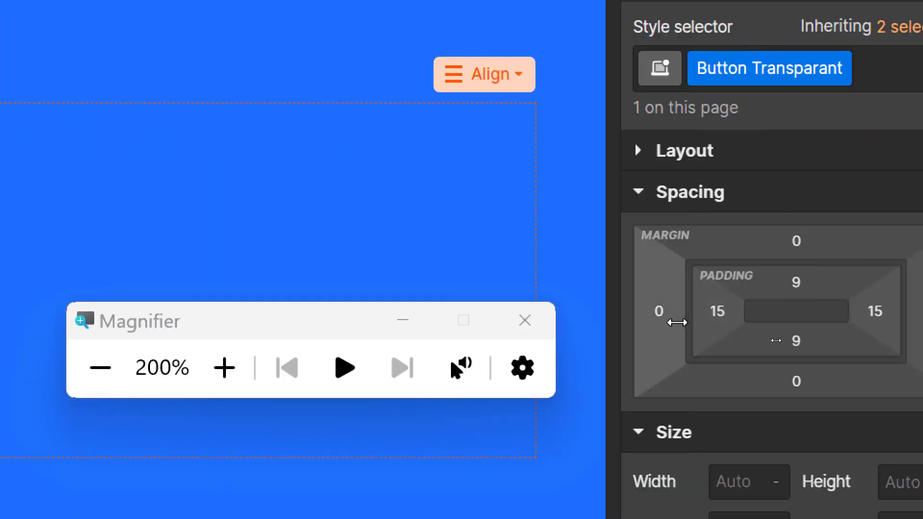
pyautogui.click(659, 313)
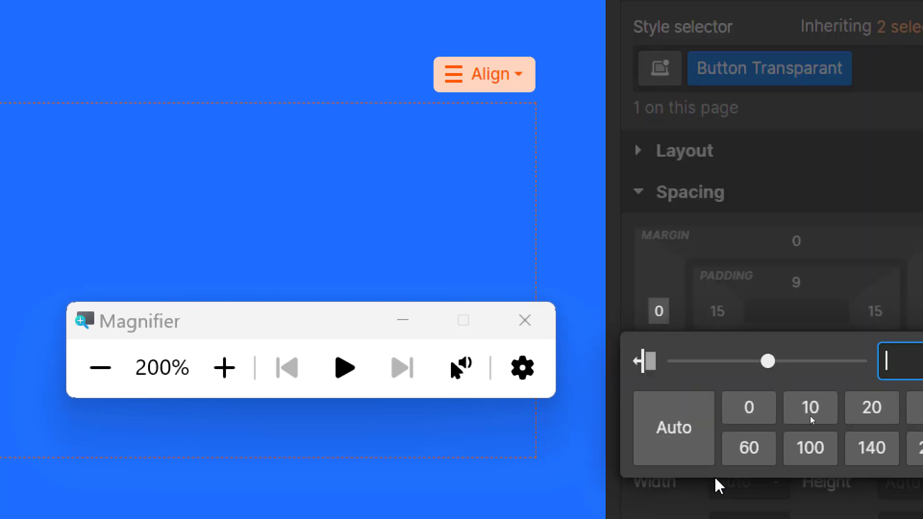
pyautogui.write('20')
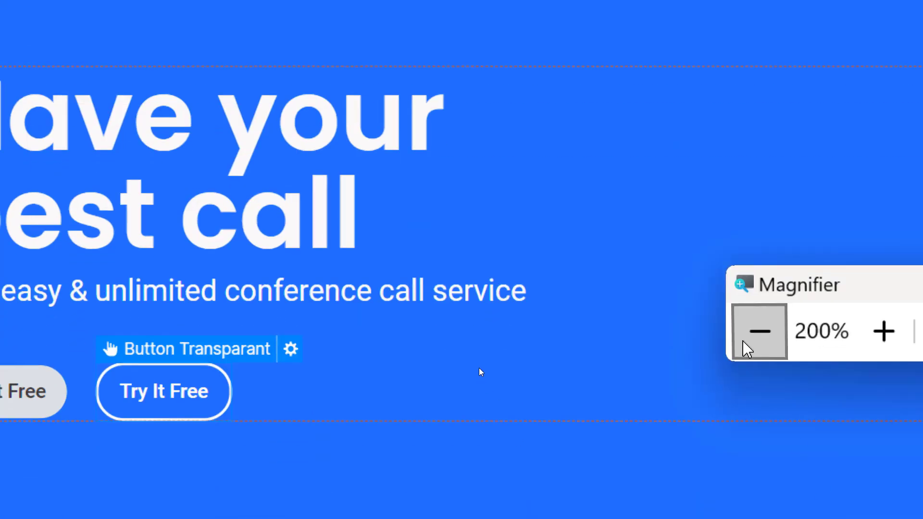
pyautogui.click(745, 343)
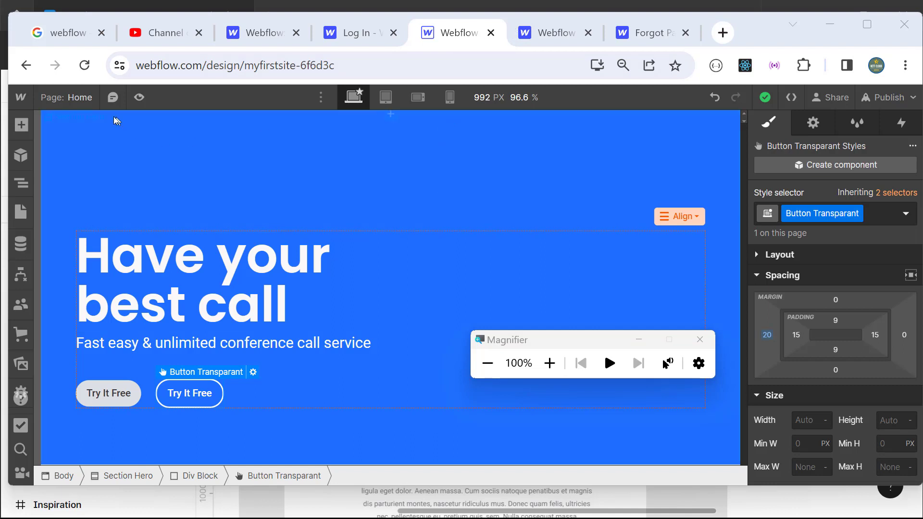
# Step: Preview the hero at Tablet, Mobile Landscape and Mobile Portrait widths, then back at Desktop
pyautogui.click(141, 103)
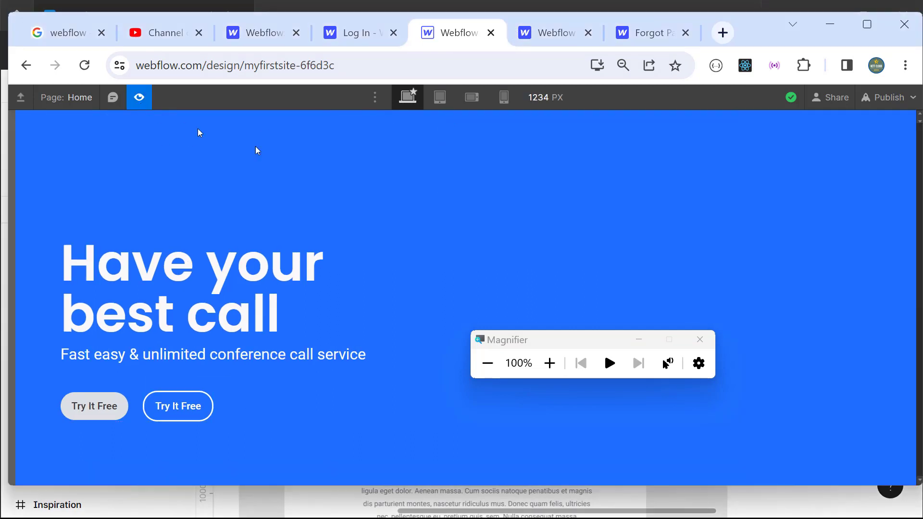
pyautogui.click(440, 98)
pyautogui.click(473, 100)
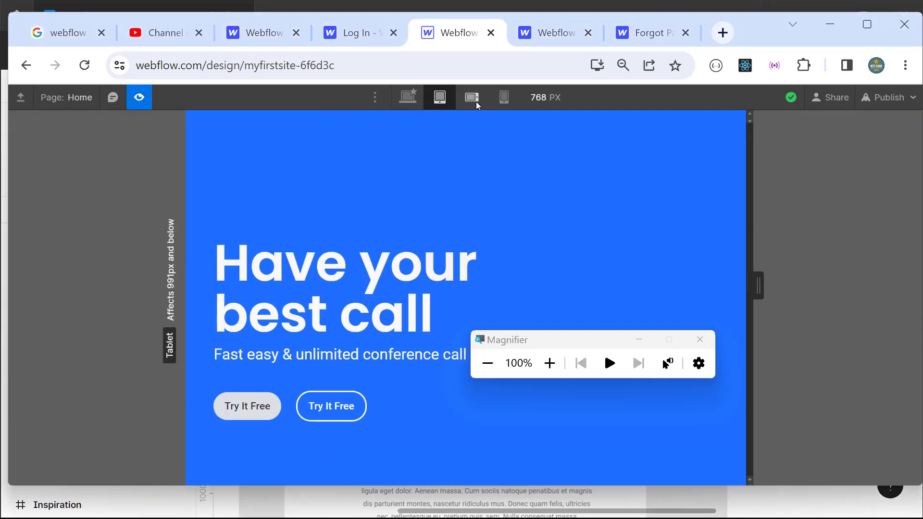
pyautogui.click(503, 97)
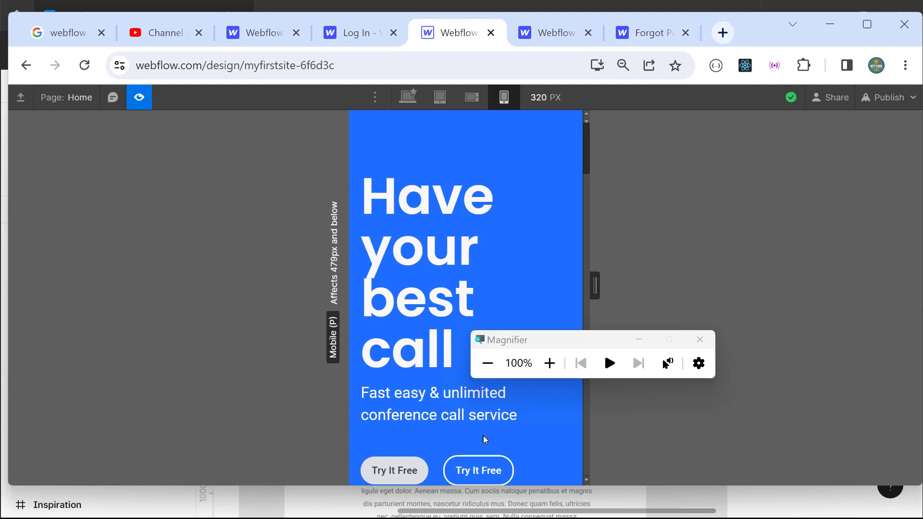
pyautogui.click(415, 99)
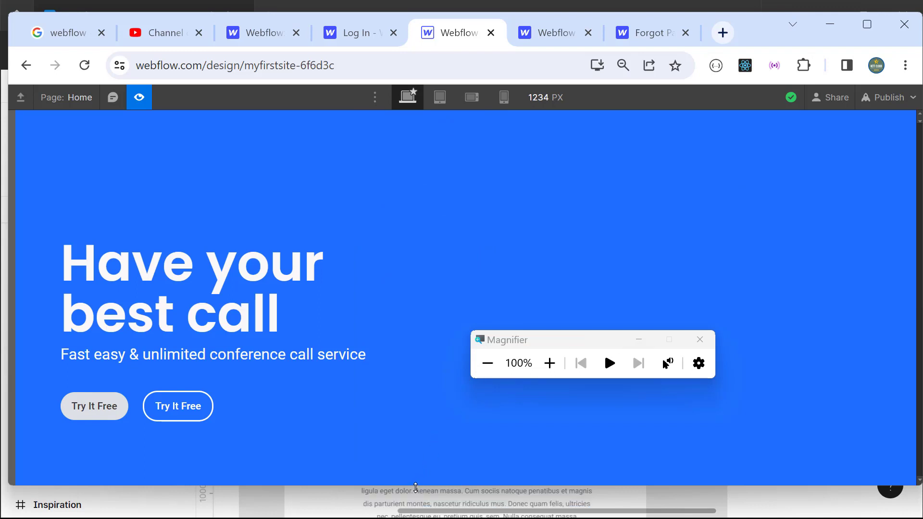
pyautogui.moveTo(418, 485); pyautogui.dragTo(359, 446)
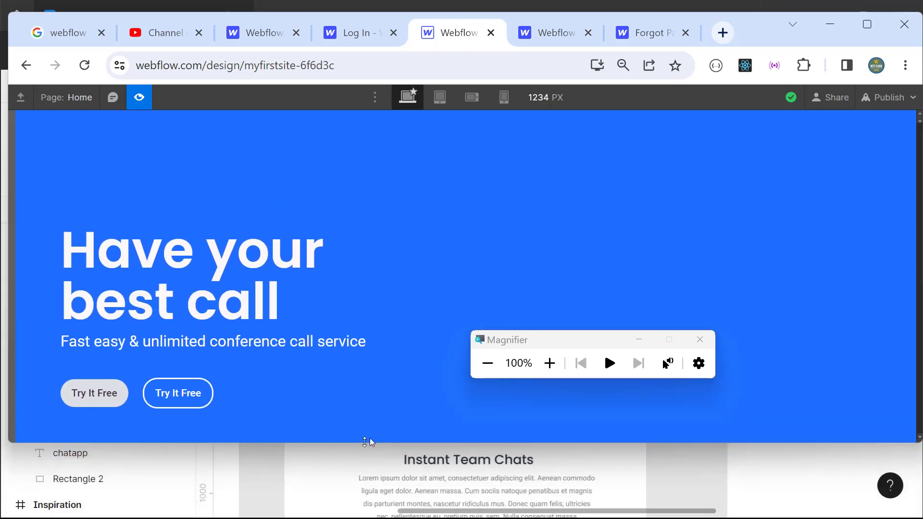
# Step: Switch to Figma and select Rectangle 2, the hero's blue background
pyautogui.hotkey('ctrl', 'alt', 'f')
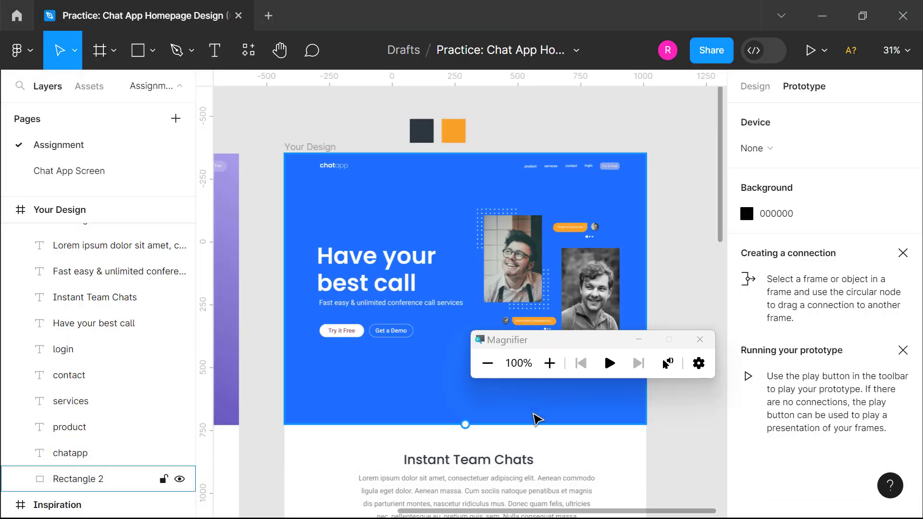
pyautogui.moveTo(537, 350); pyautogui.dragTo(731, 127)
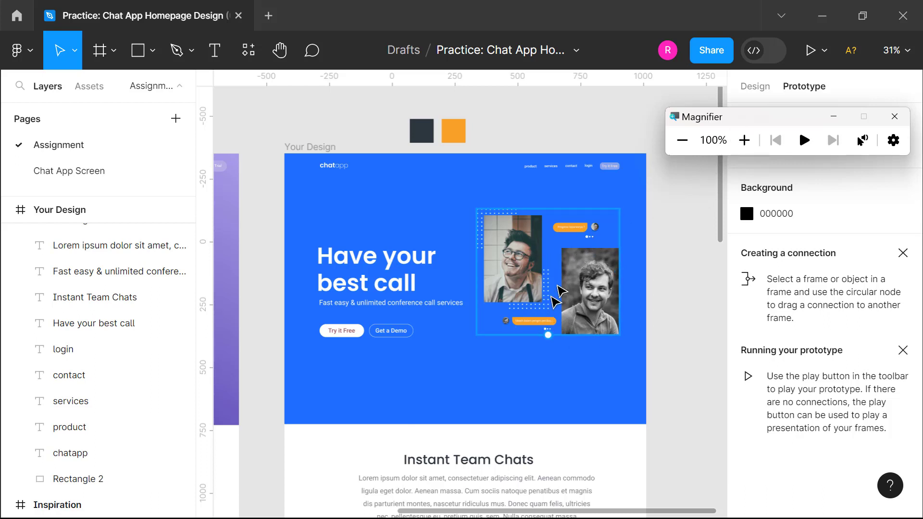
pyautogui.press('Tab')
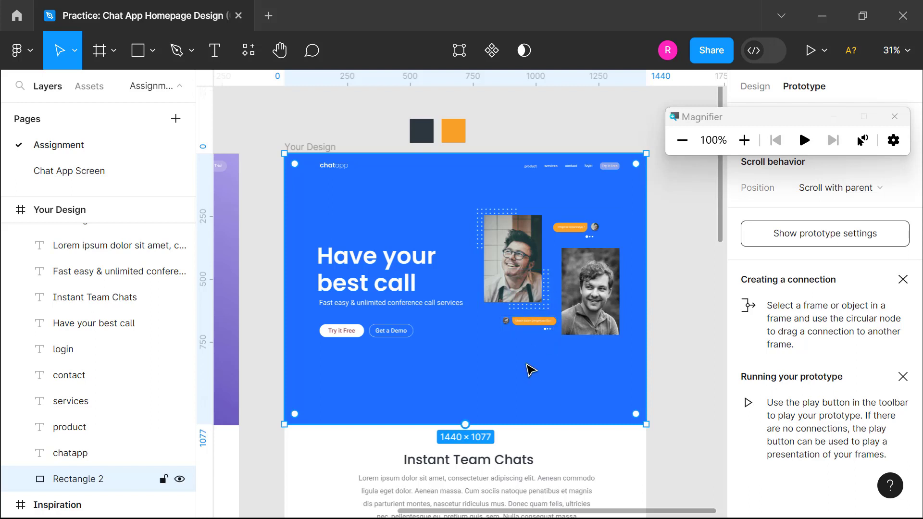
# Step: Select the left photo group of the hero collage
pyautogui.click(745, 140)
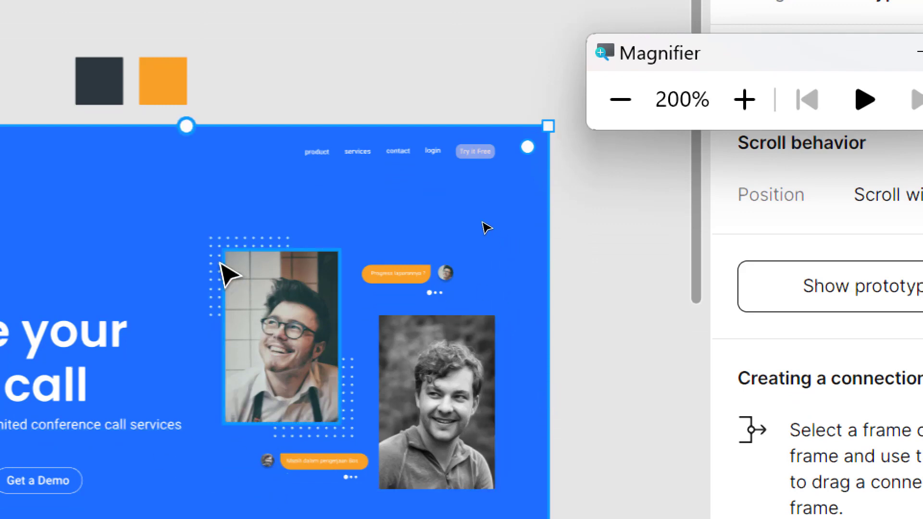
pyautogui.click(225, 264)
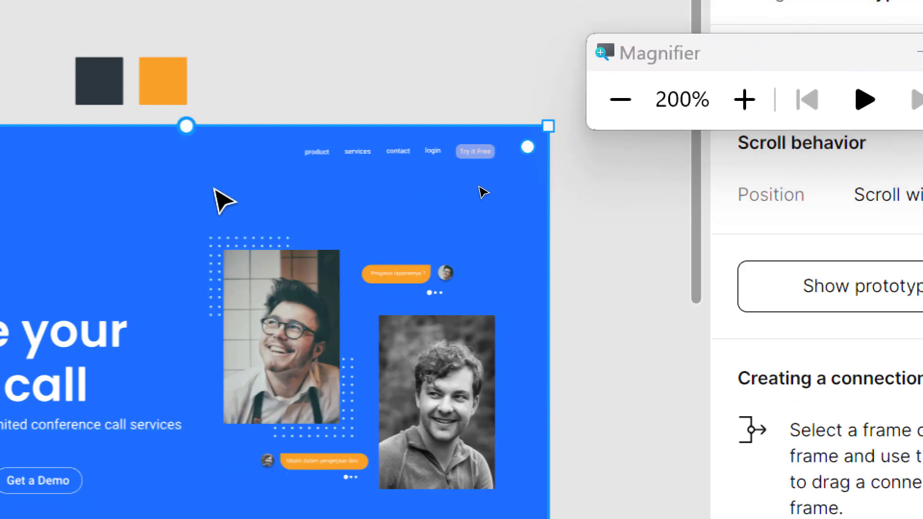
pyautogui.click(222, 246)
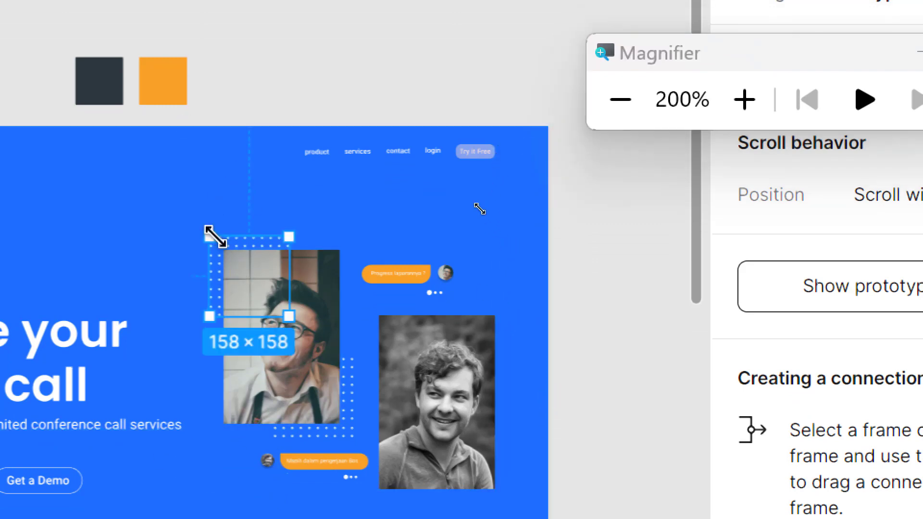
pyautogui.click(329, 308)
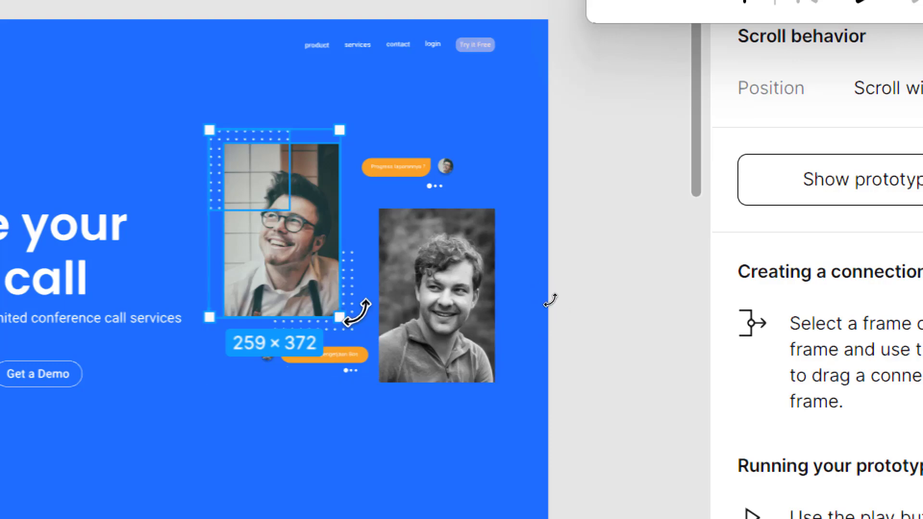
pyautogui.hscroll(-10, 356, 312)
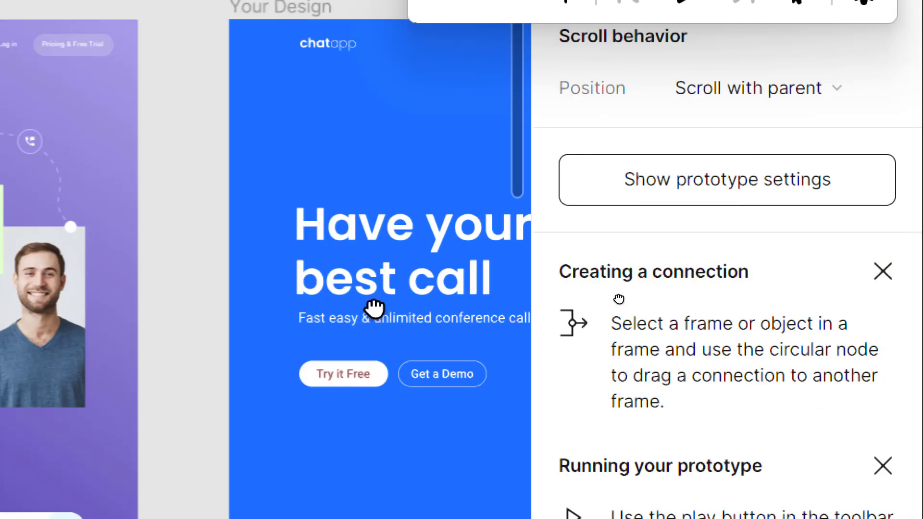
pyautogui.moveTo(375, 308); pyautogui.dragTo(0, 282)
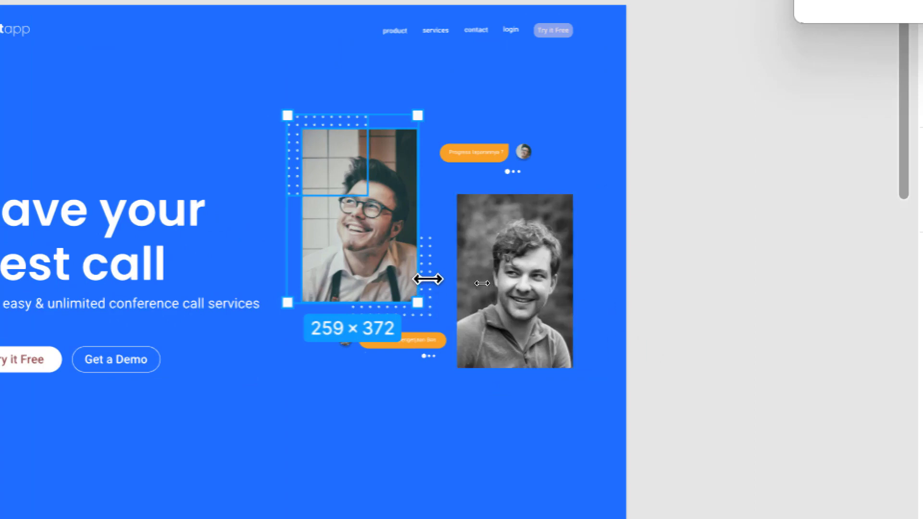
pyautogui.click(377, 447)
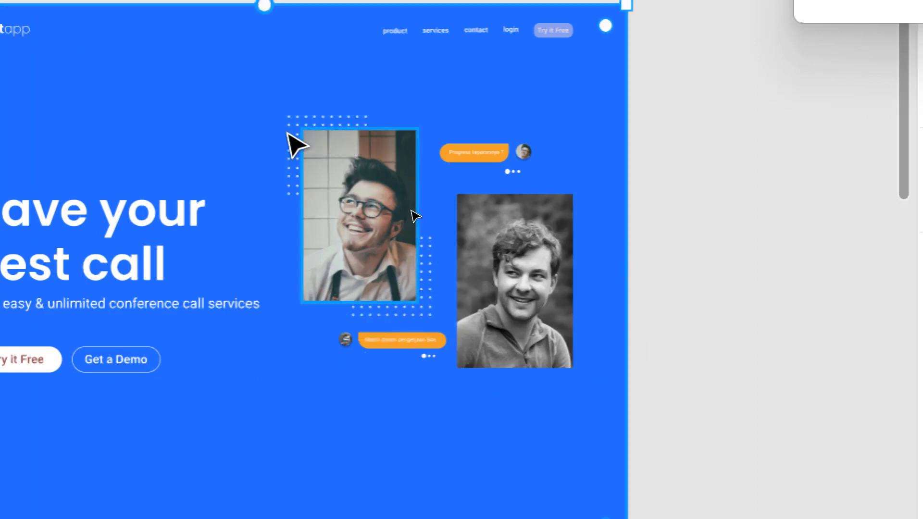
pyautogui.click(296, 145)
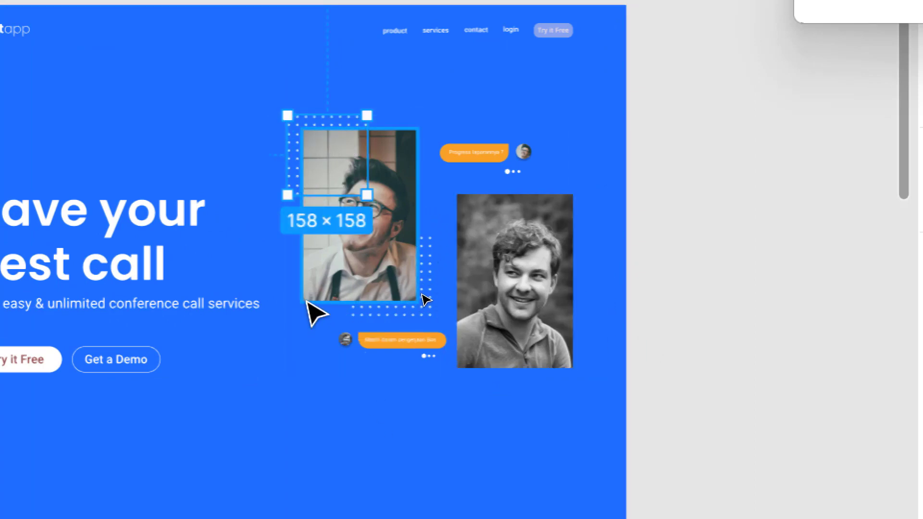
pyautogui.click(320, 291)
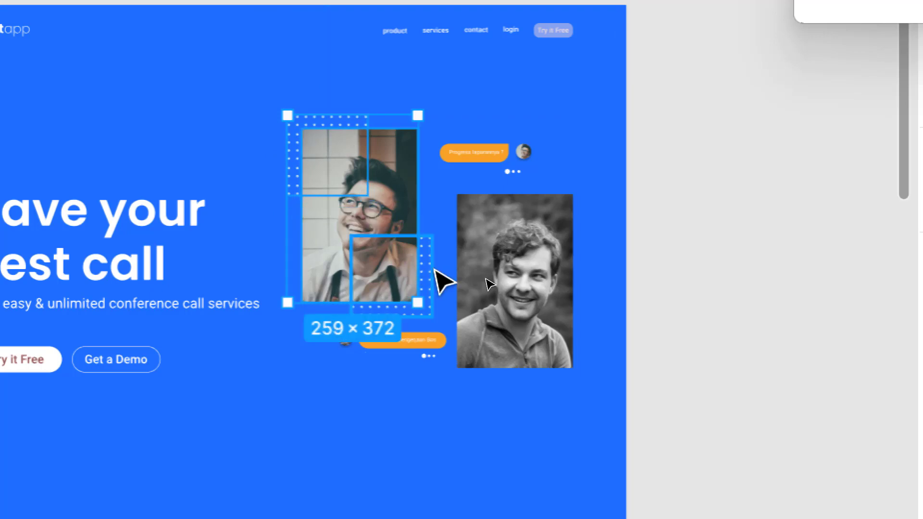
# Step: Add the lower dotted pattern, both chat bubbles and the right photo to the selection
pyautogui.moveTo(432, 269); pyautogui.dragTo(443, 282)
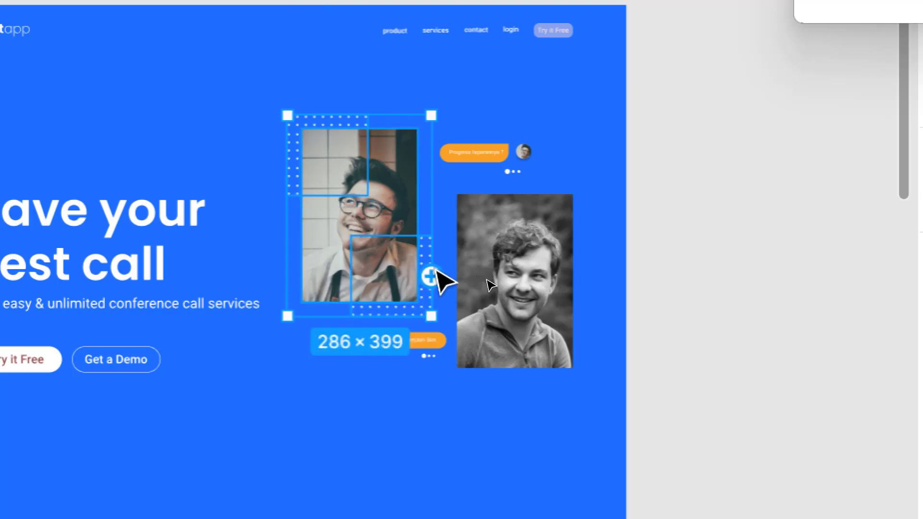
pyautogui.keyDown('shift'); pyautogui.click(429, 357); pyautogui.keyUp('shift')
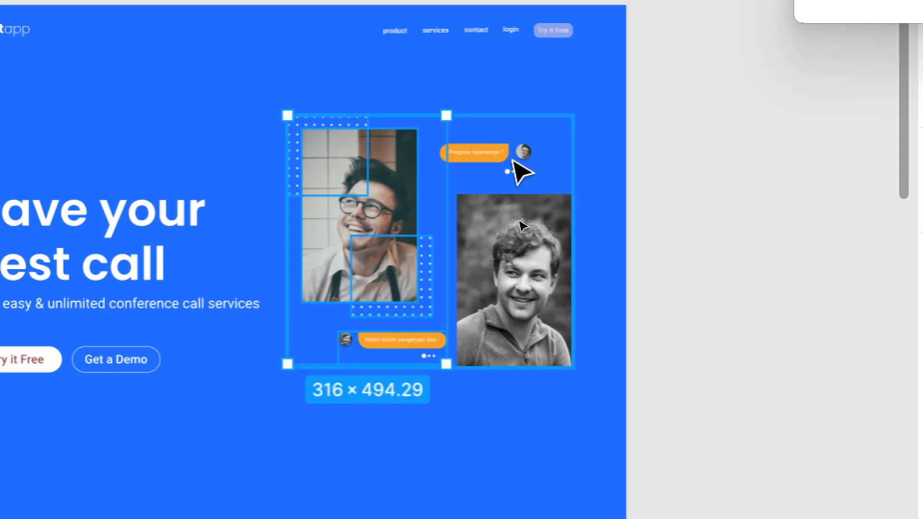
pyautogui.keyDown('shift'); pyautogui.click(486, 150); pyautogui.keyUp('shift')
pyautogui.keyDown('shift'); pyautogui.click(561, 287); pyautogui.keyUp('shift')
pyautogui.scroll(-3, 532, 429)
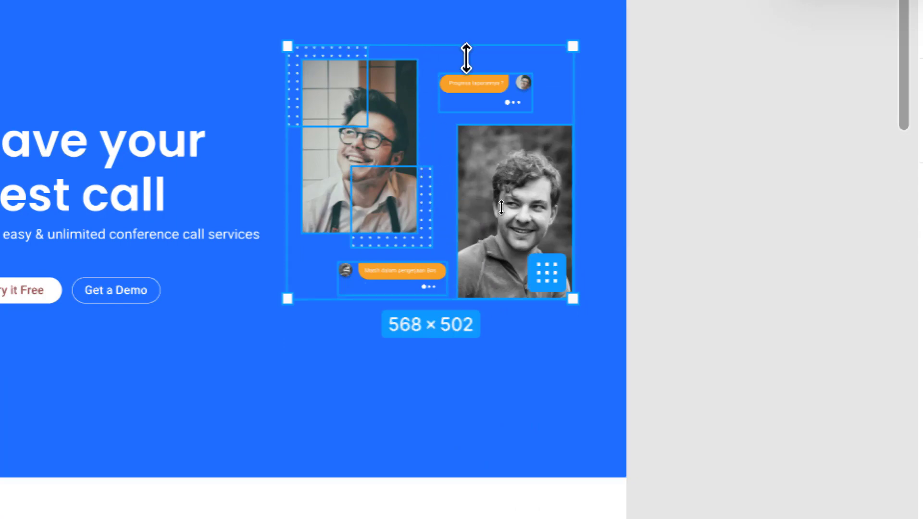
pyautogui.moveTo(420, 113); pyautogui.dragTo(434, 98)
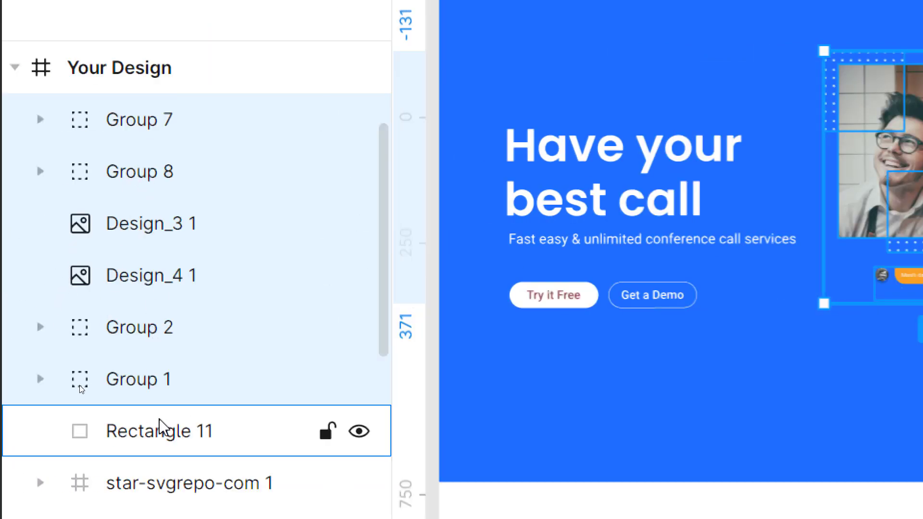
# Step: Group the selected collage layers into Group 12
pyautogui.rightClick(149, 187)
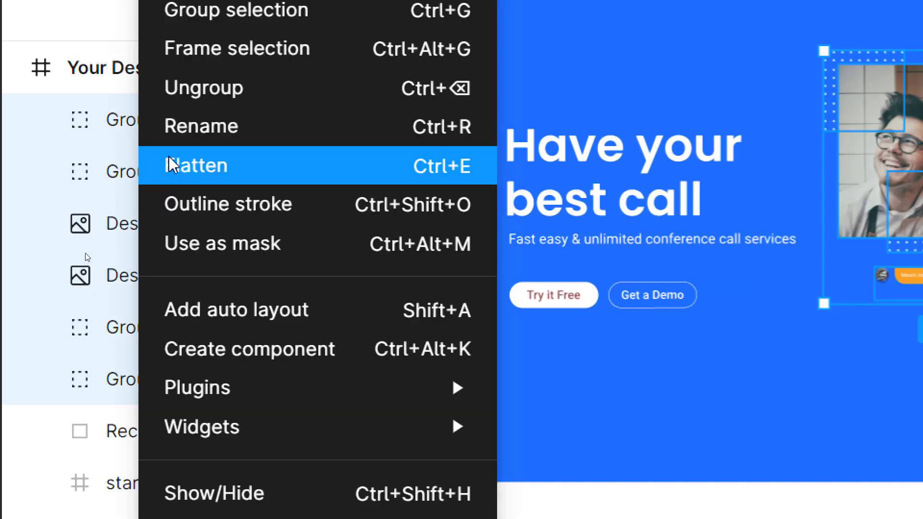
pyautogui.click(213, 31)
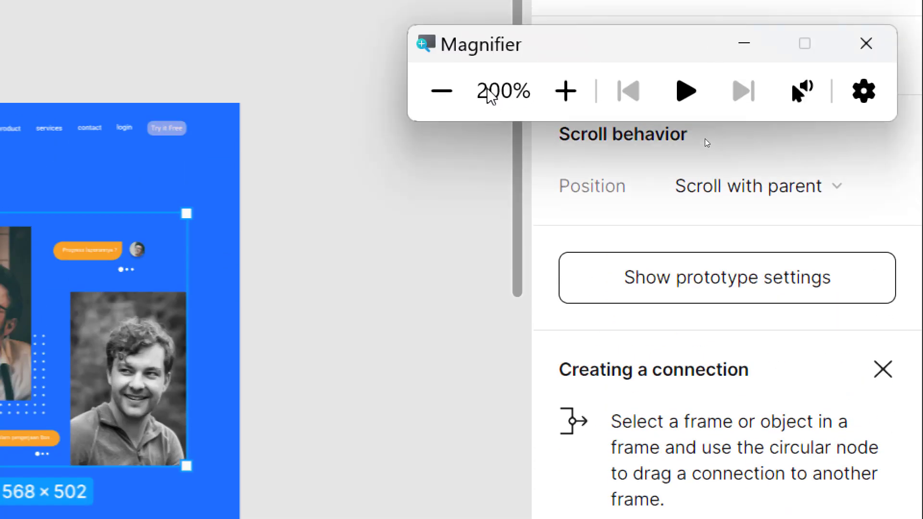
pyautogui.click(441, 91)
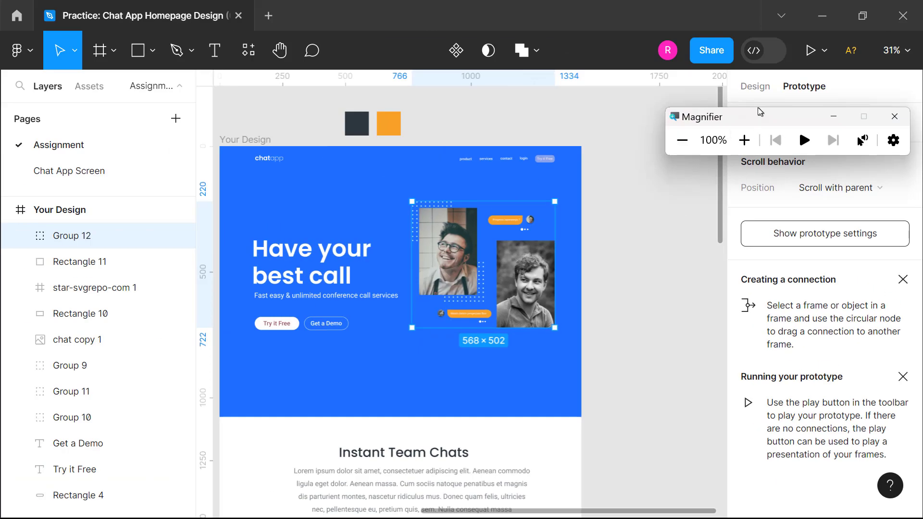
pyautogui.moveTo(760, 116); pyautogui.dragTo(451, 116)
# Step: Select Rectangle 11 and view its design properties: 569 × 502, fill 1F70FF
pyautogui.click(495, 254)
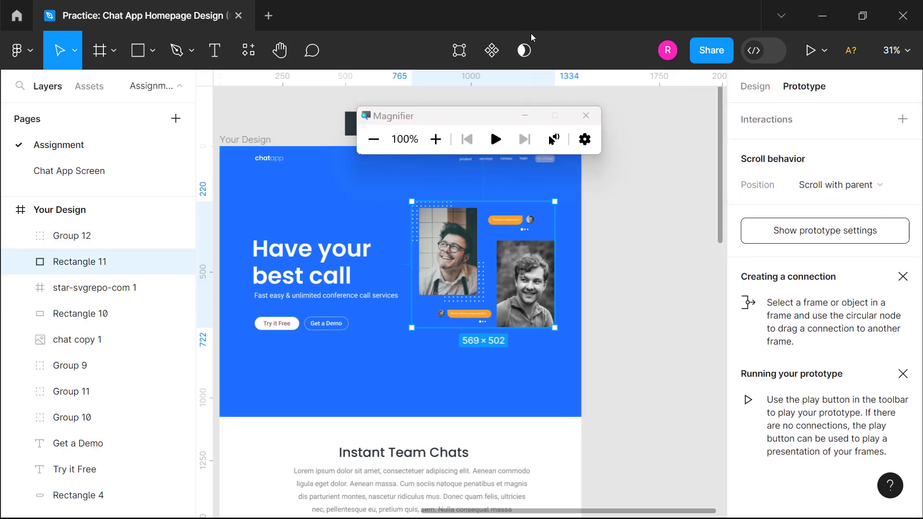
pyautogui.hotkey('alt', '8')
pyautogui.click(436, 139)
pyautogui.scroll(-2, 841, 314)
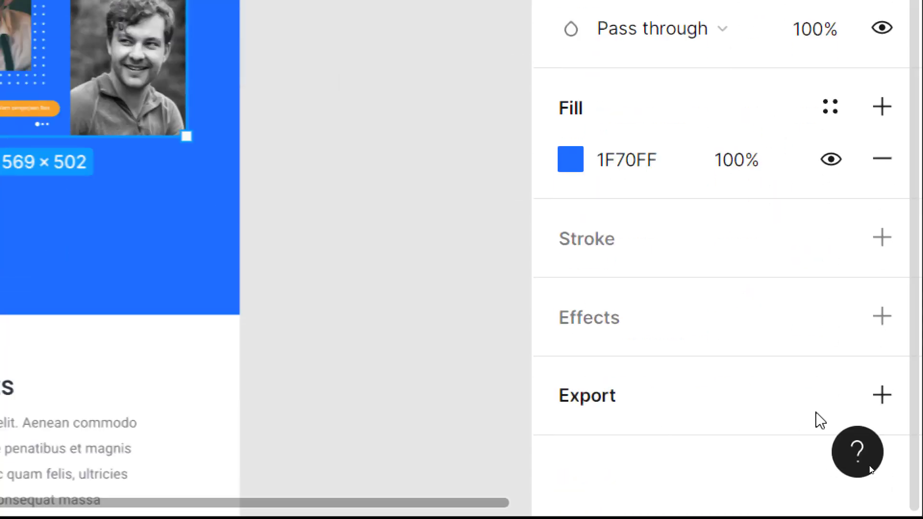
# Step: Give Rectangle 11 a 2x PNG export setting and expand its solid-blue preview
pyautogui.click(882, 395)
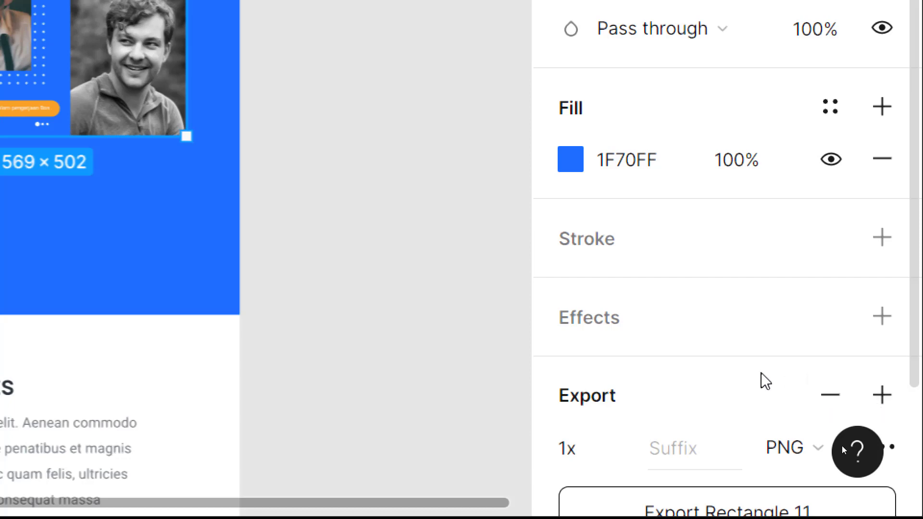
pyautogui.scroll(-3, 765, 381)
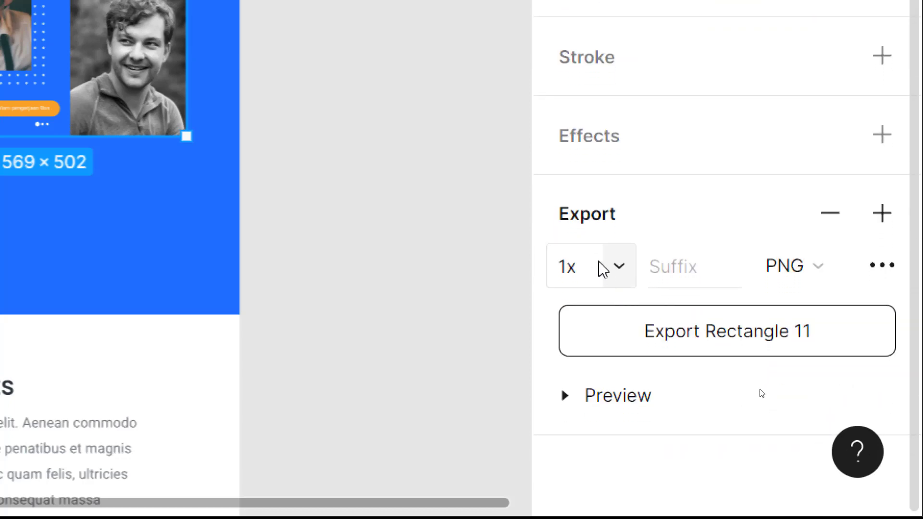
pyautogui.click(641, 269)
pyautogui.click(624, 273)
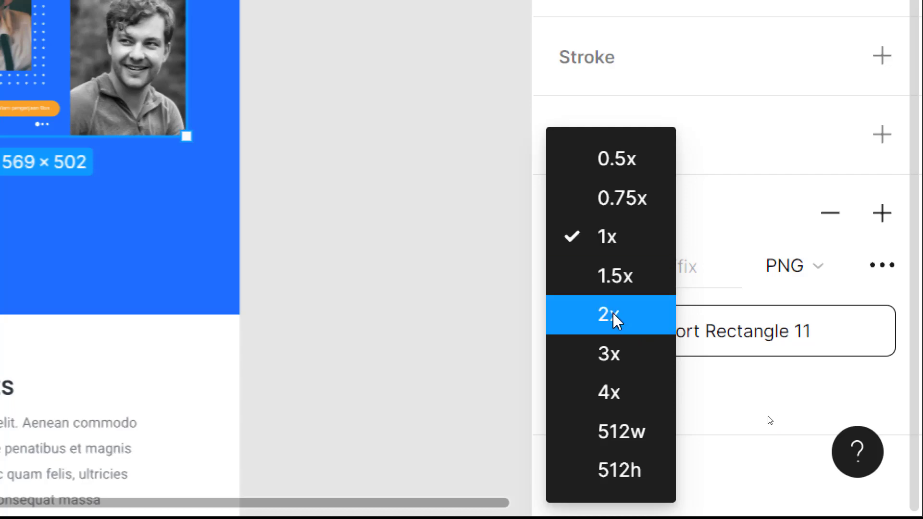
pyautogui.click(616, 319)
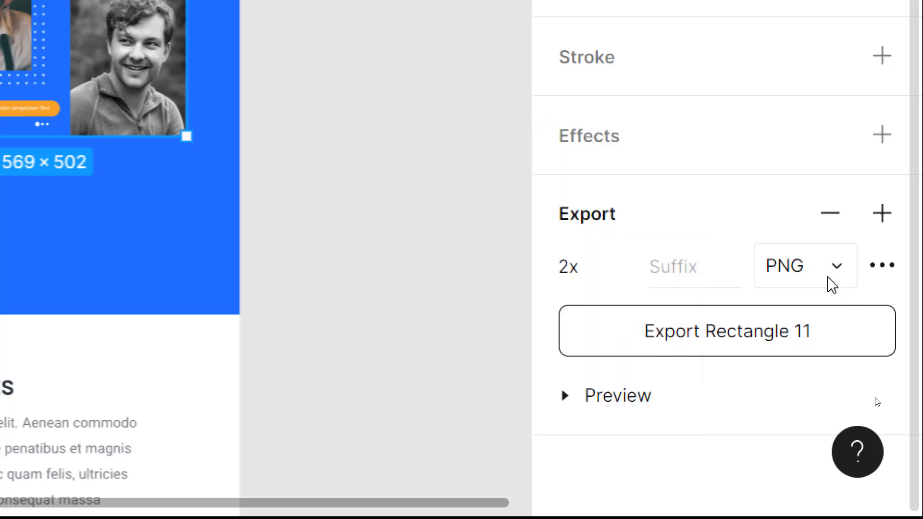
pyautogui.click(839, 288)
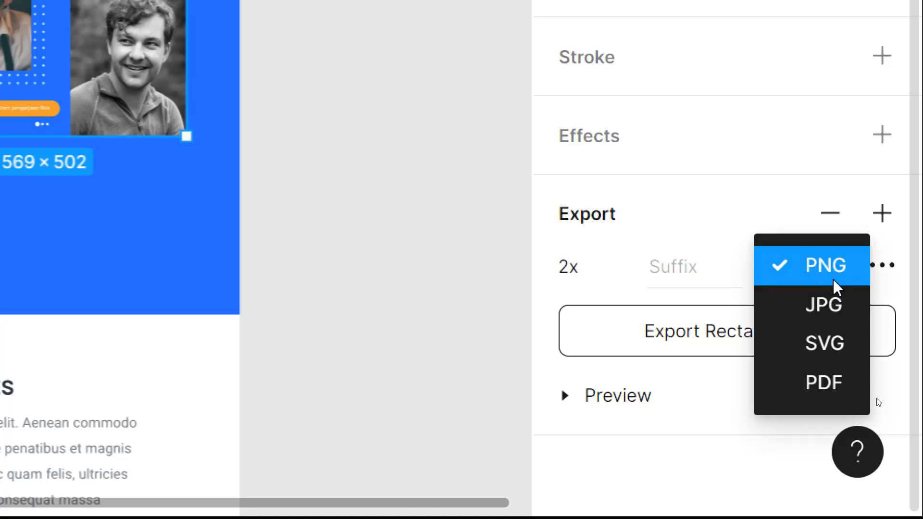
pyautogui.click(833, 279)
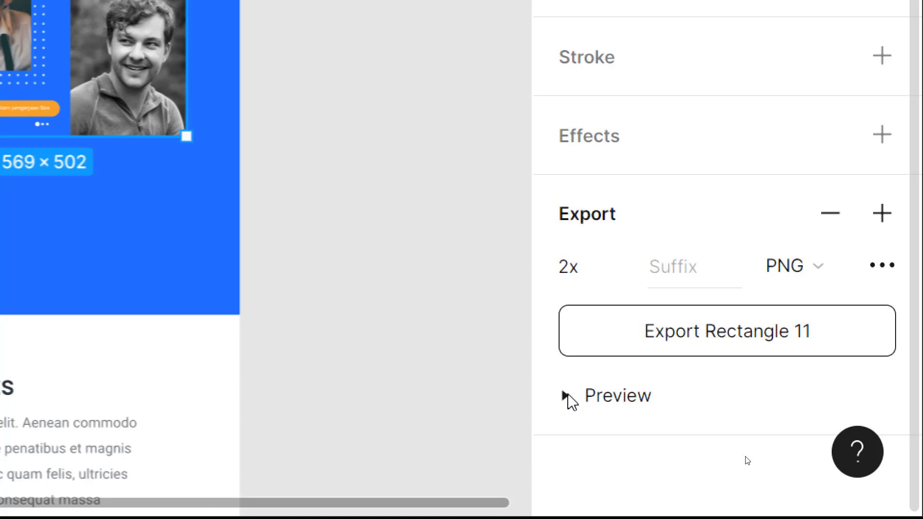
pyautogui.click(566, 394)
pyautogui.scroll(-6, 757, 351)
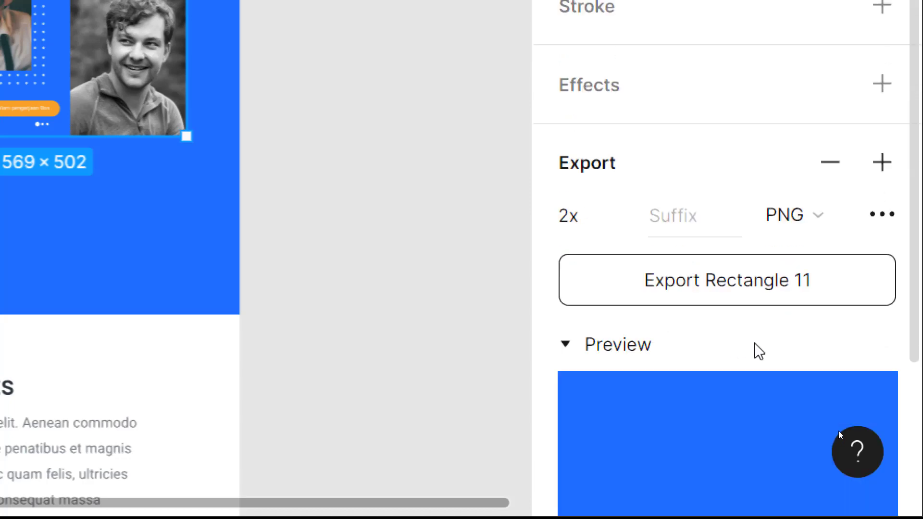
pyautogui.scroll(7, 758, 350)
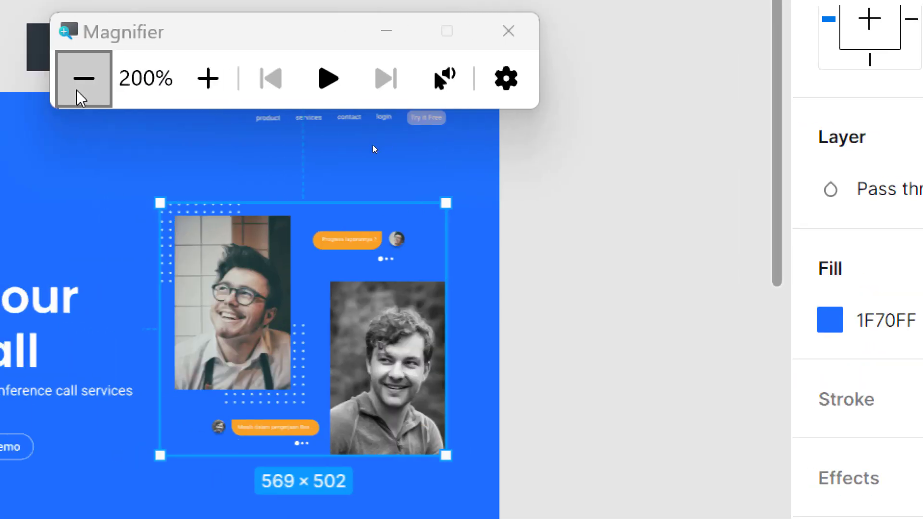
pyautogui.click(81, 94)
# Step: Select Group 12, the two-photo chat-bubble collage, in the Layers panel
pyautogui.scroll(-3, 744, 154)
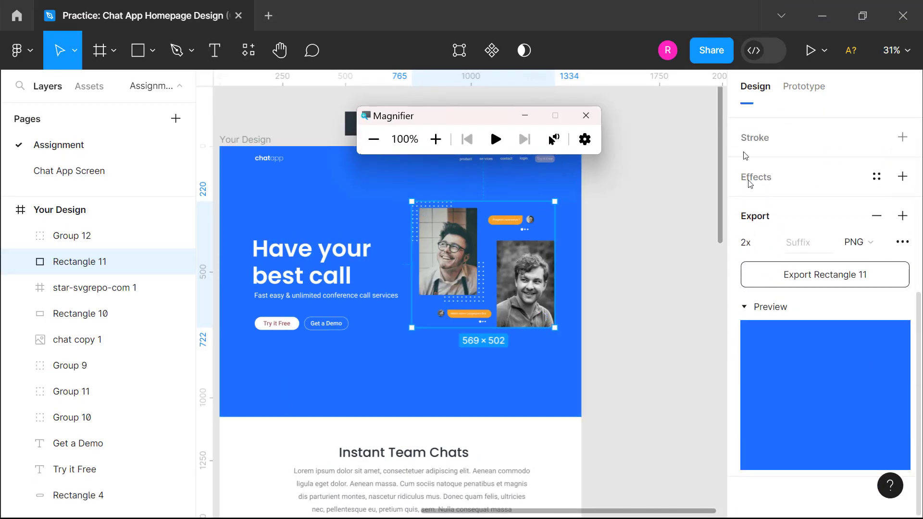
pyautogui.hotkey('shift', 'Tab')
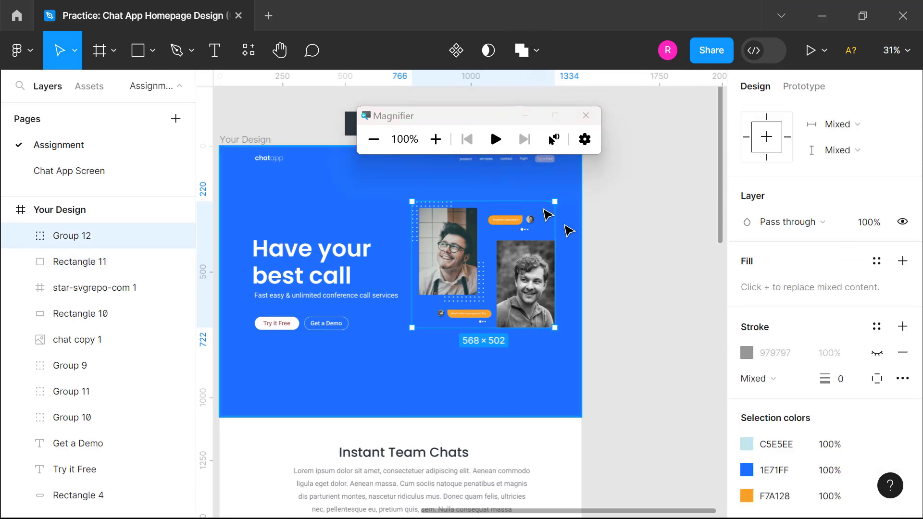
pyautogui.scroll(-1, 795, 335)
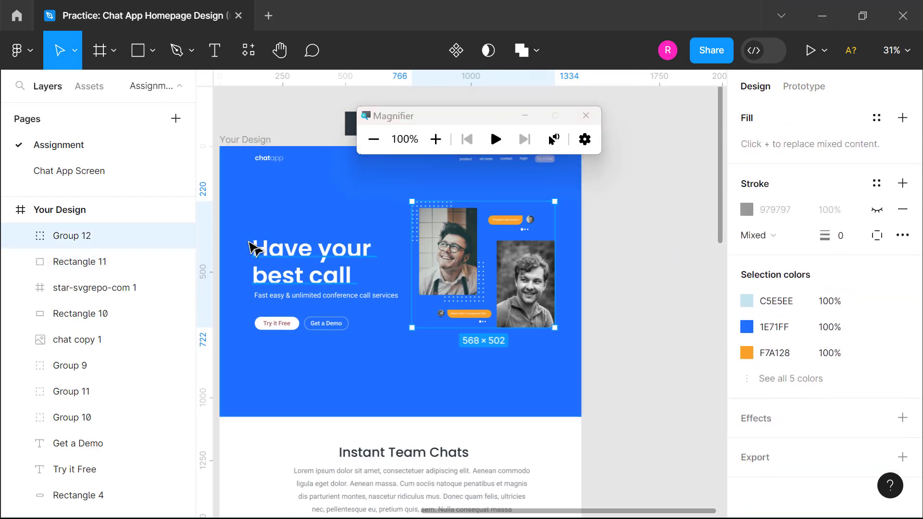
pyautogui.click(435, 139)
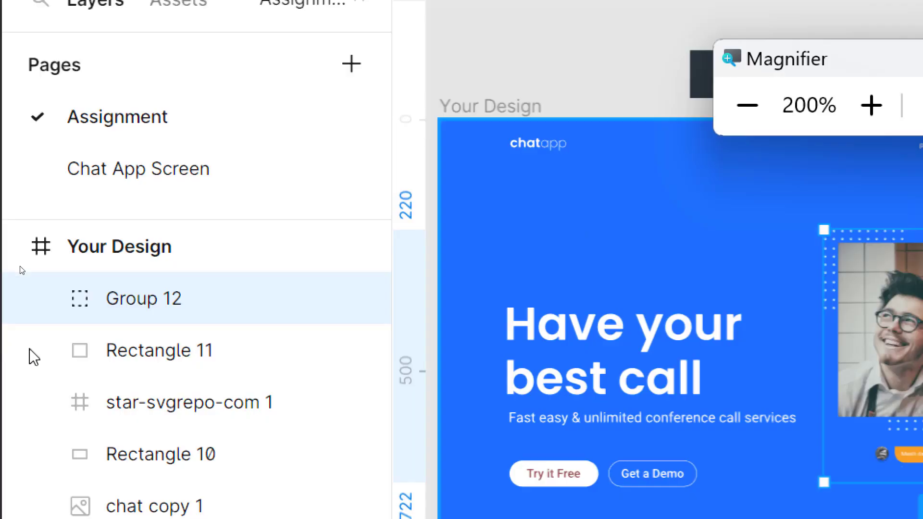
pyautogui.click(176, 311)
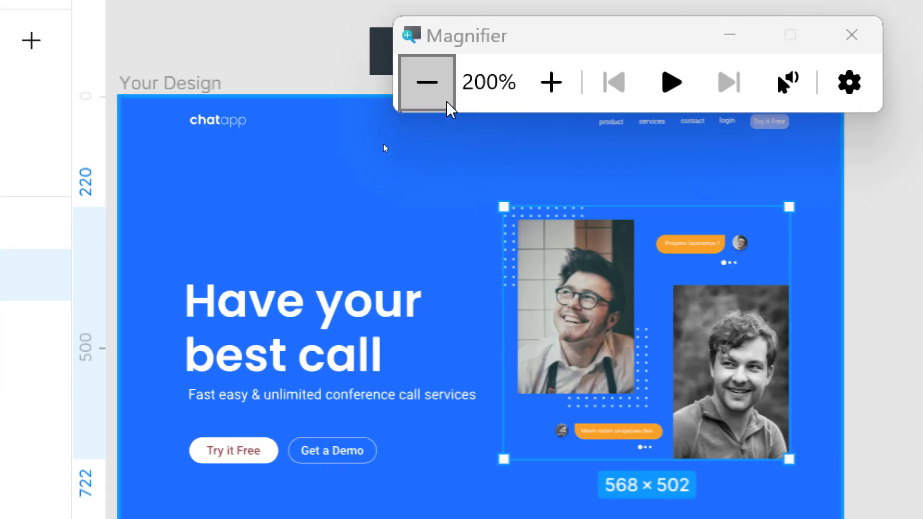
pyautogui.click(447, 102)
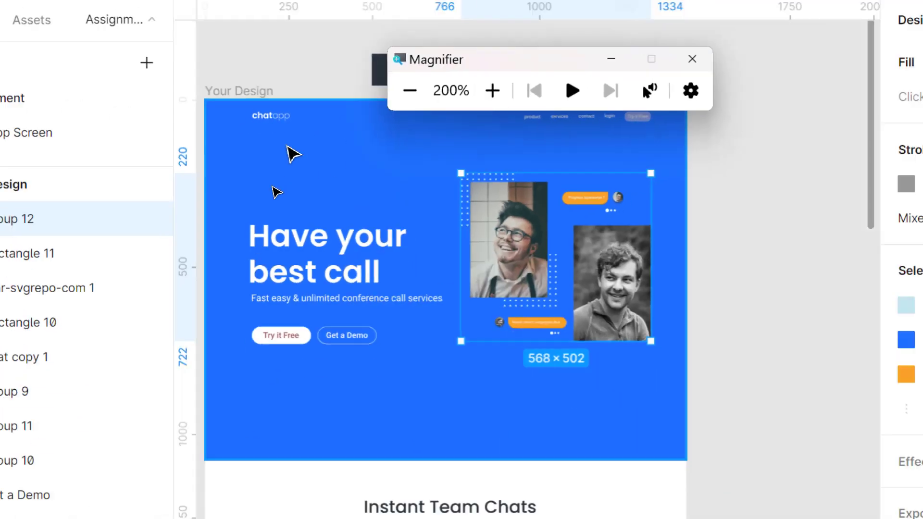
pyautogui.click(180, 245)
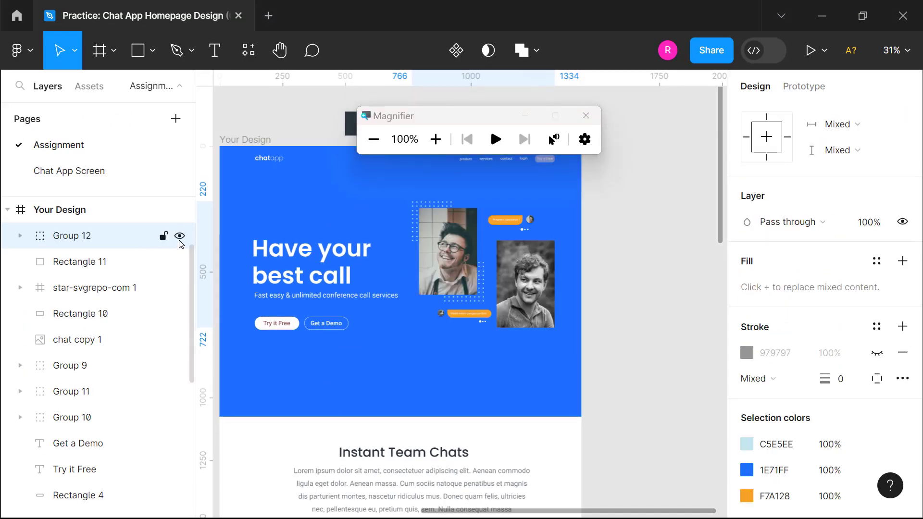
pyautogui.scroll(-3, 817, 337)
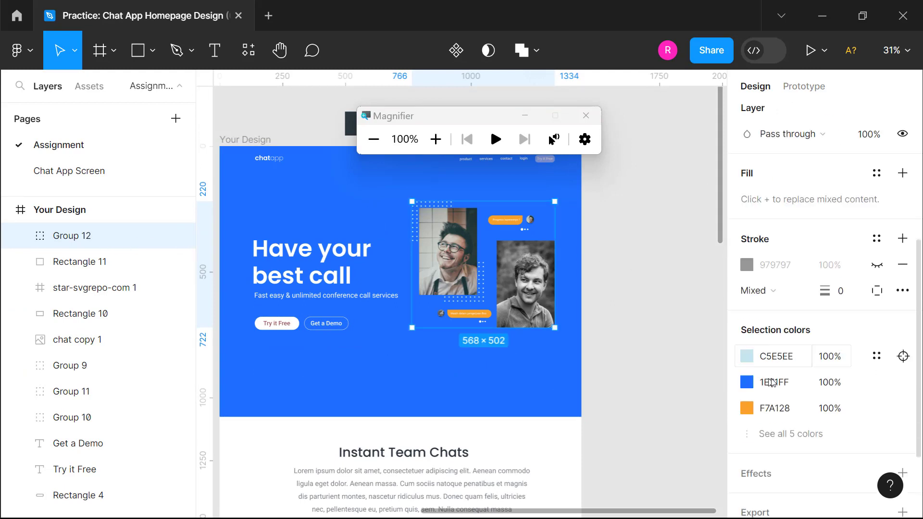
# Step: Add a 2x PNG export to Group 12 and preview the collage
pyautogui.click(789, 457)
pyautogui.scroll(-2, 793, 462)
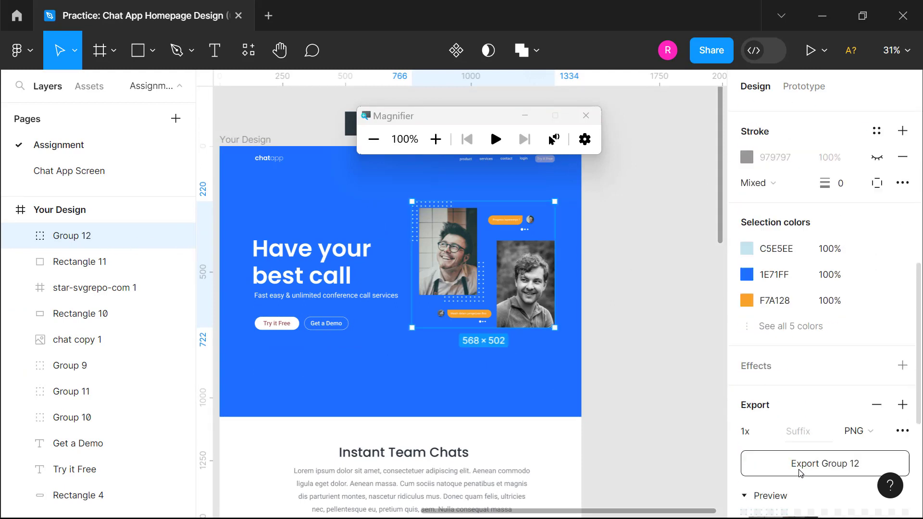
pyautogui.click(768, 495)
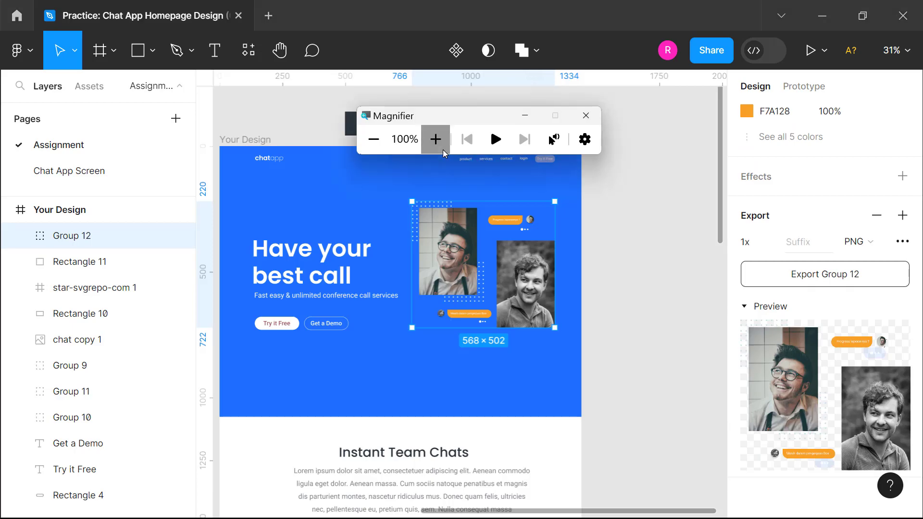
pyautogui.click(435, 139)
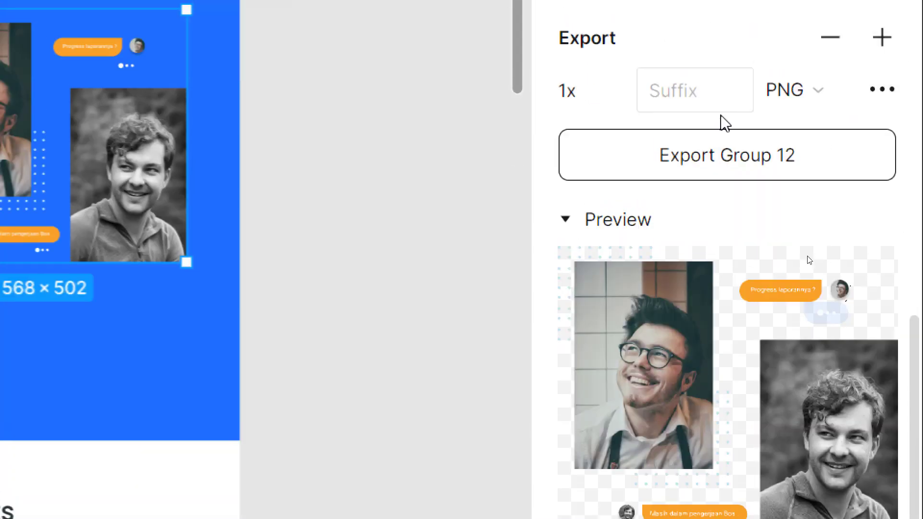
pyautogui.click(591, 96)
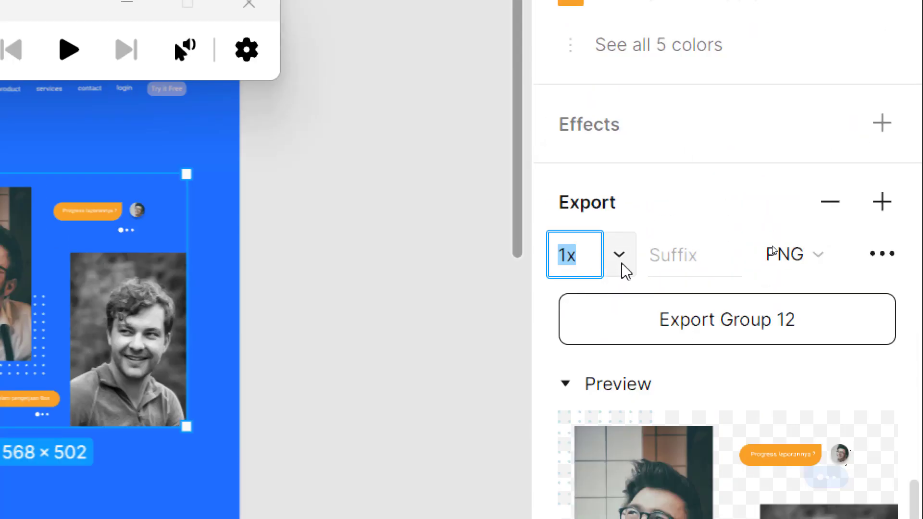
pyautogui.click(619, 94)
pyautogui.click(620, 333)
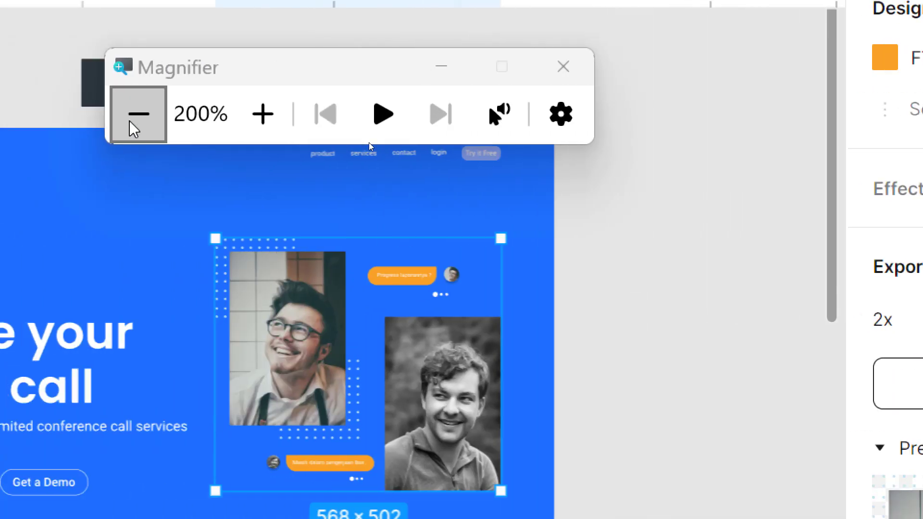
pyautogui.click(22, 114)
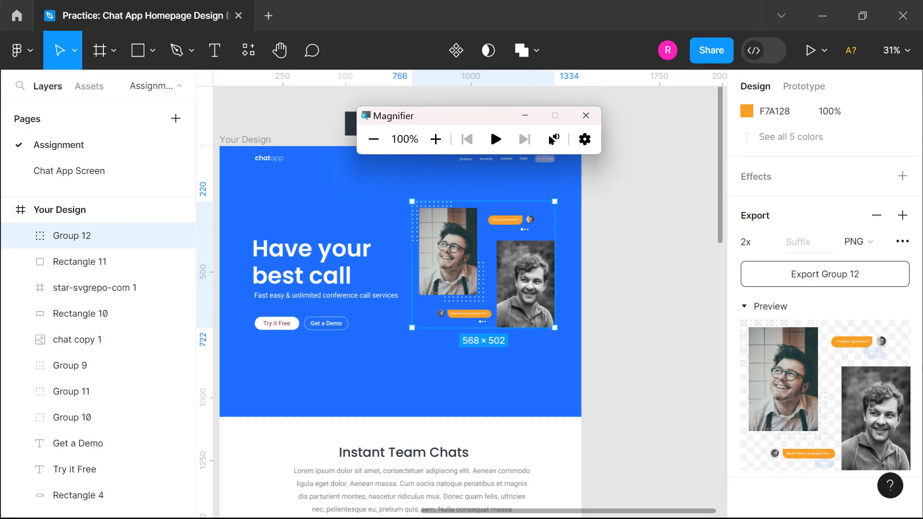
# Step: Export Group 12 and create a Downloads folder named 'Export Img Section Hero'
pyautogui.click(819, 280)
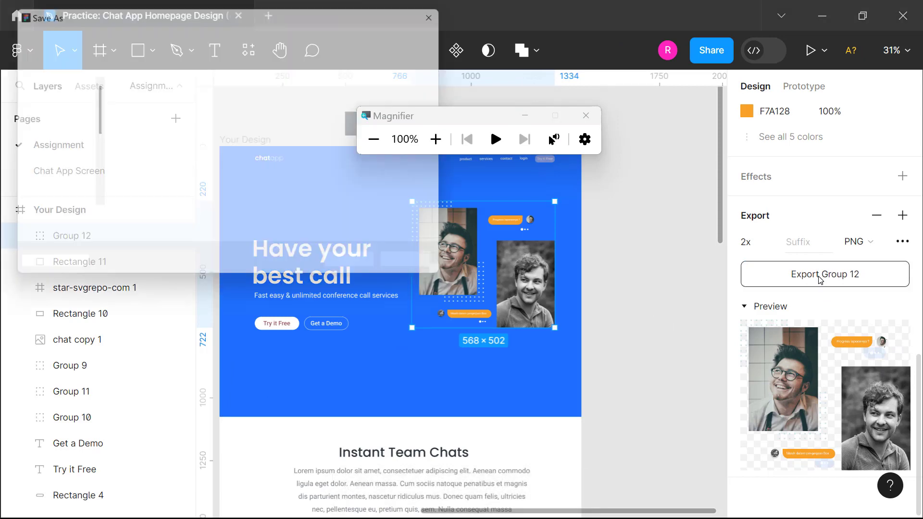
pyautogui.click(443, 149)
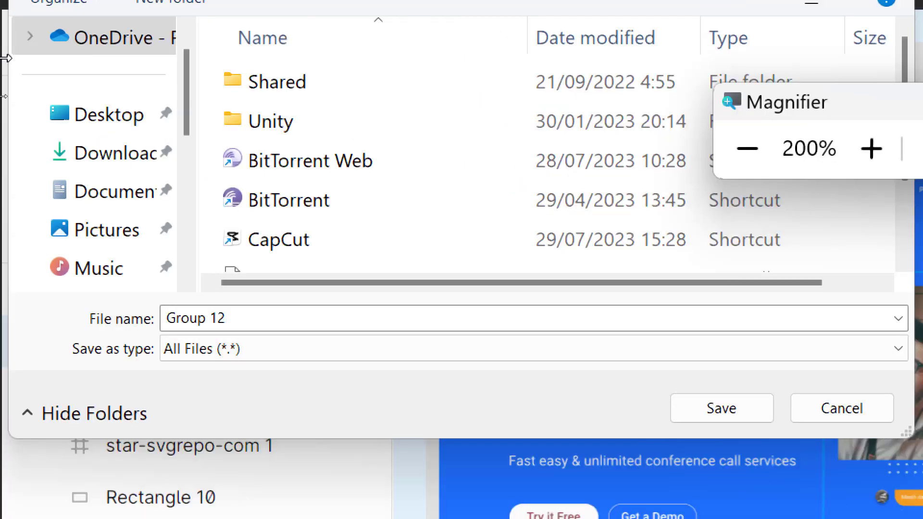
pyautogui.click(80, 166)
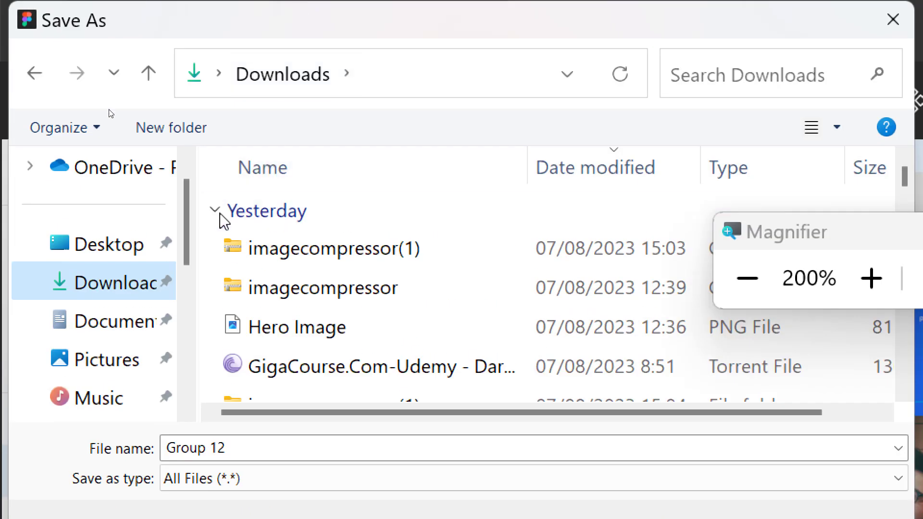
pyautogui.rightClick(207, 265)
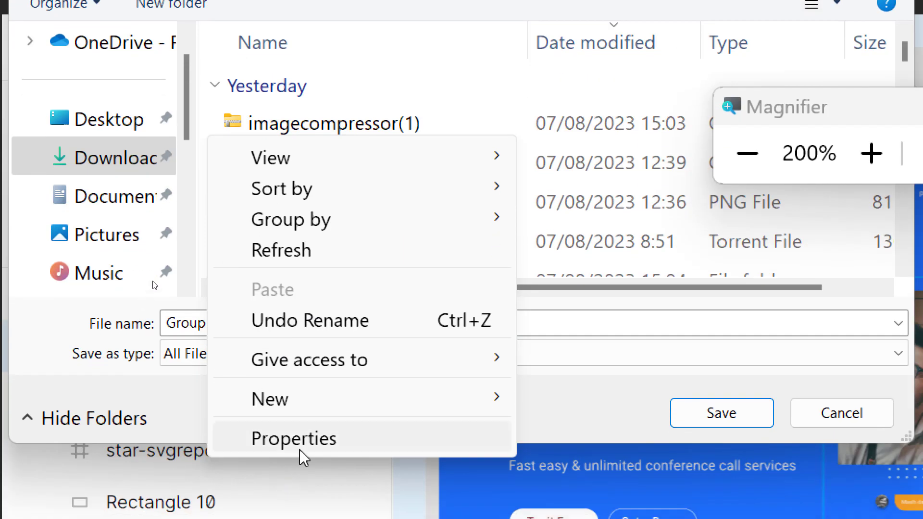
pyautogui.moveTo(342, 409)
pyautogui.click(577, 406)
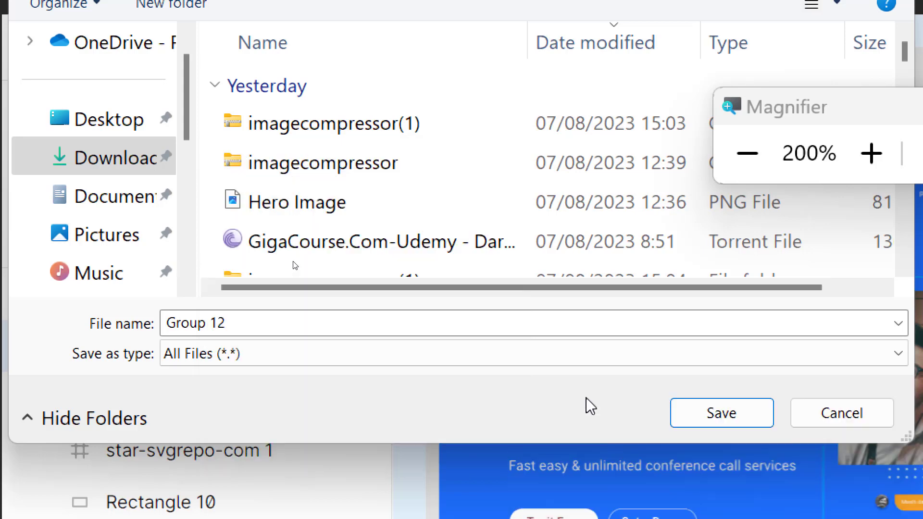
pyautogui.write('Export')
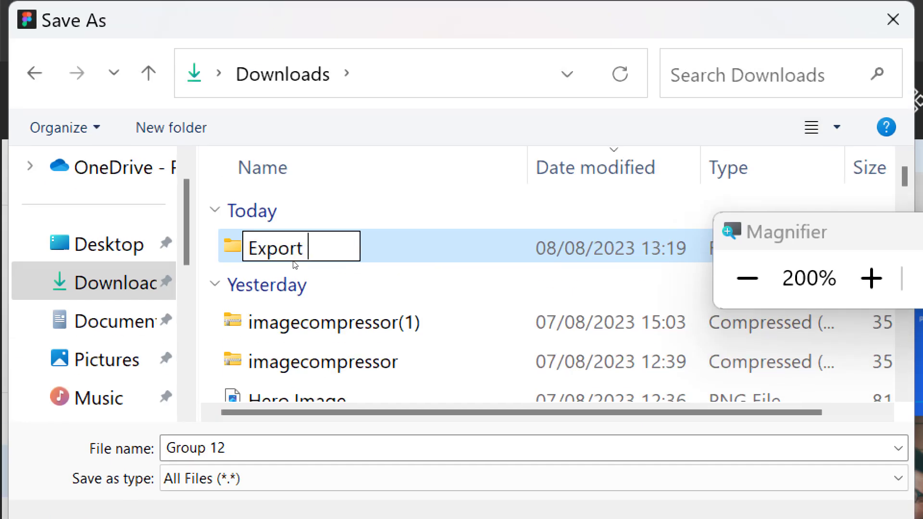
pyautogui.write(' Img S')
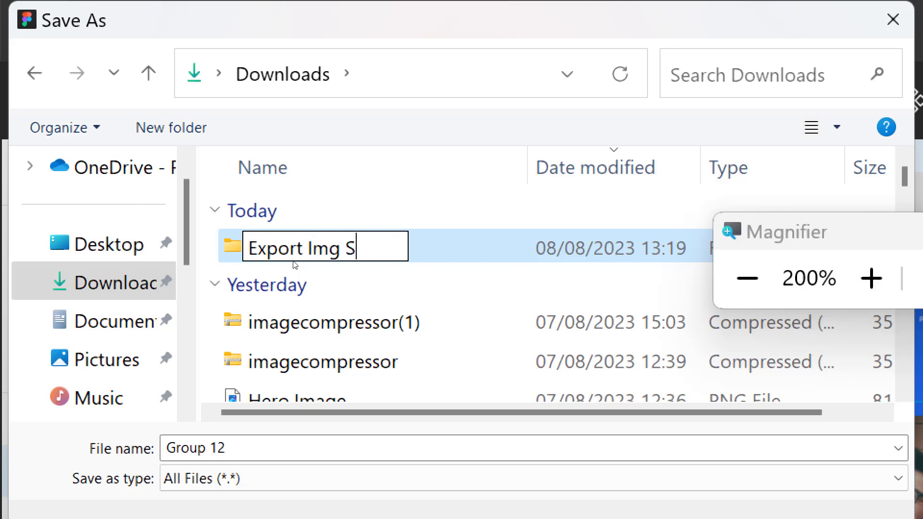
pyautogui.write('ection Hero')
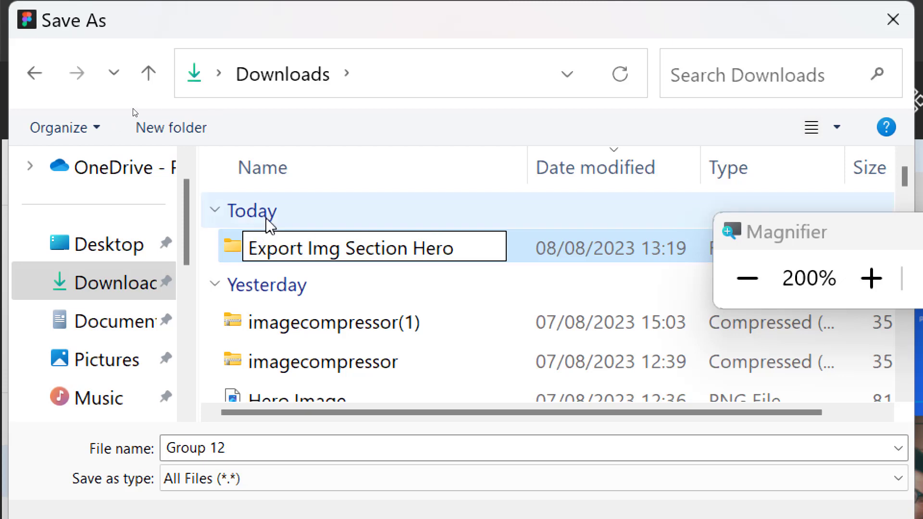
pyautogui.press('Return')
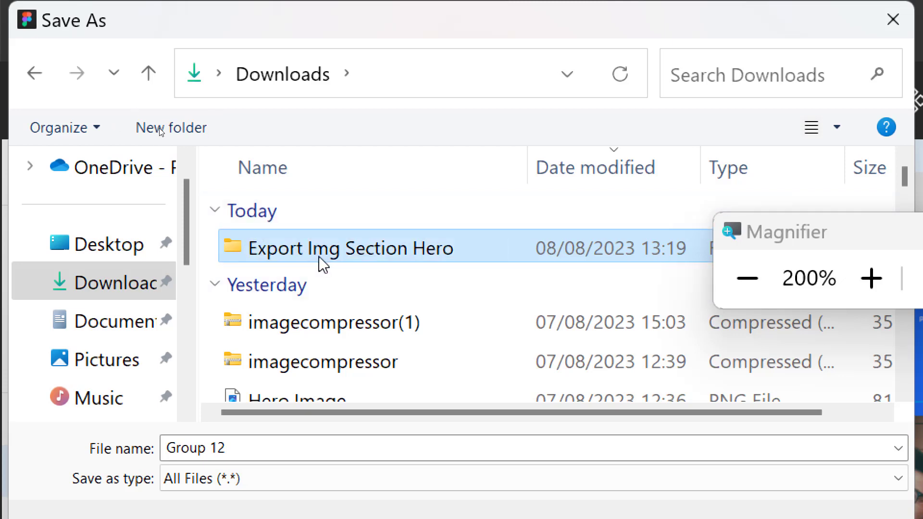
# Step: Save the exported PNG as 'Image Hero' inside Export Img Section Hero
pyautogui.doubleClick(318, 248)
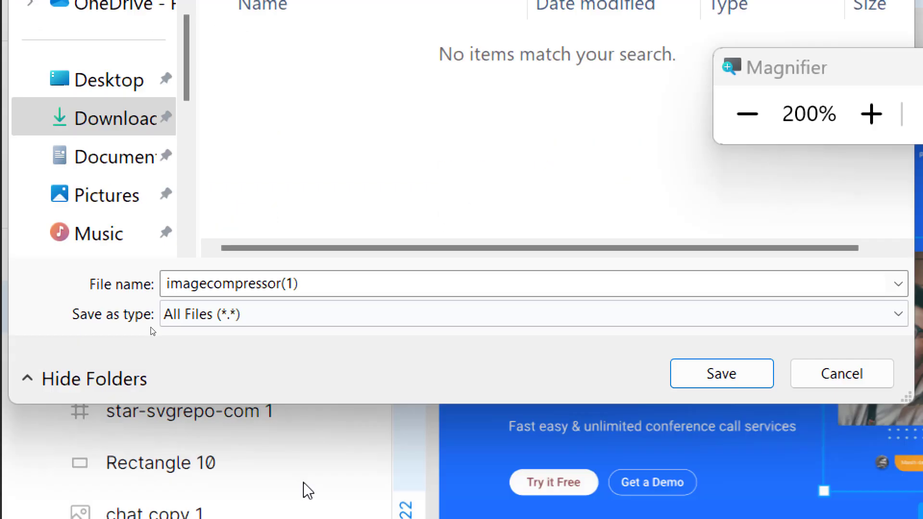
pyautogui.click(363, 448)
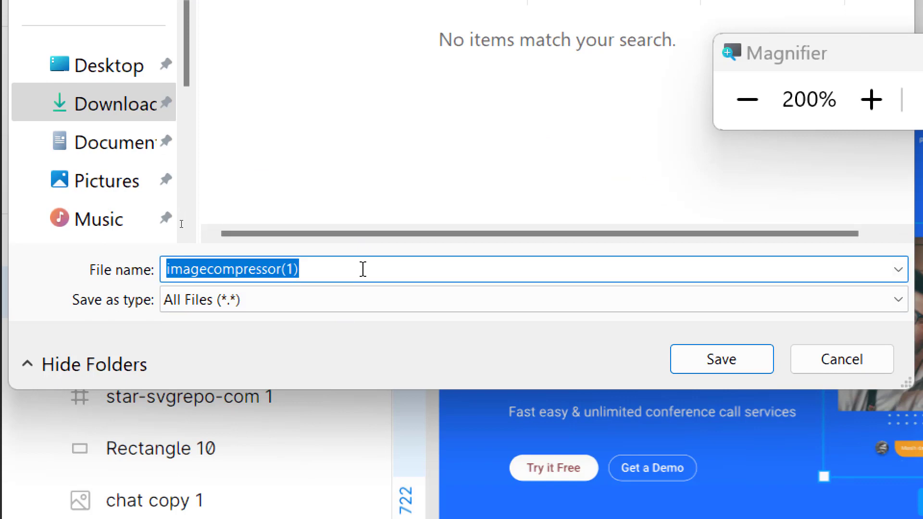
pyautogui.write('Image Hero')
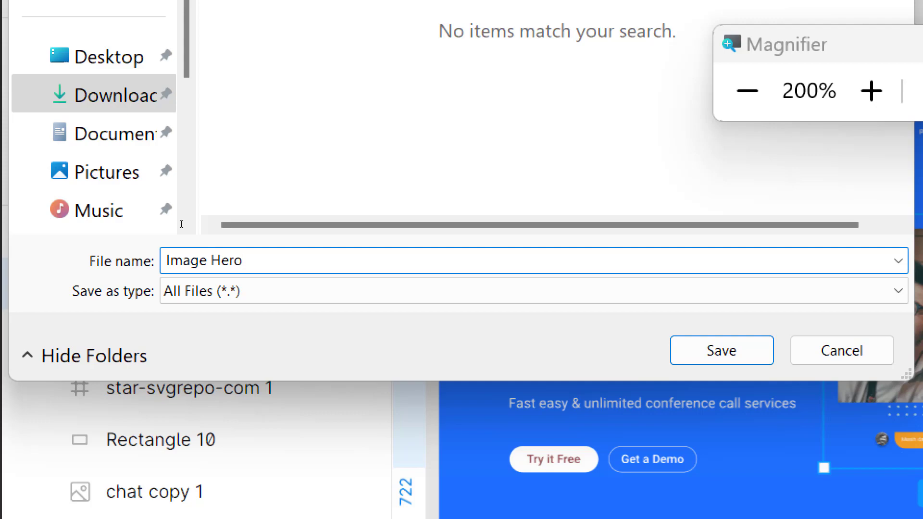
pyautogui.press('Return')
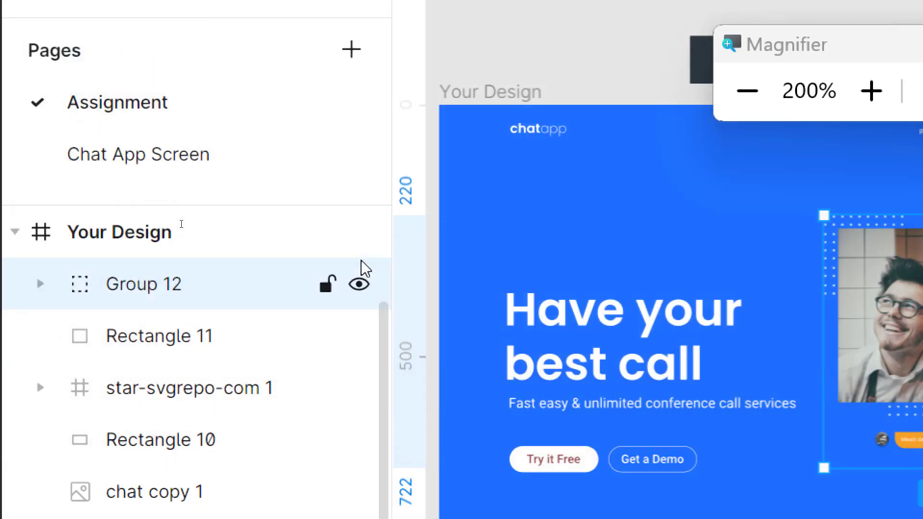
# Step: Check Image Hero's properties in Export Img Section Hero, showing an 814 KB PNG
pyautogui.click(747, 109)
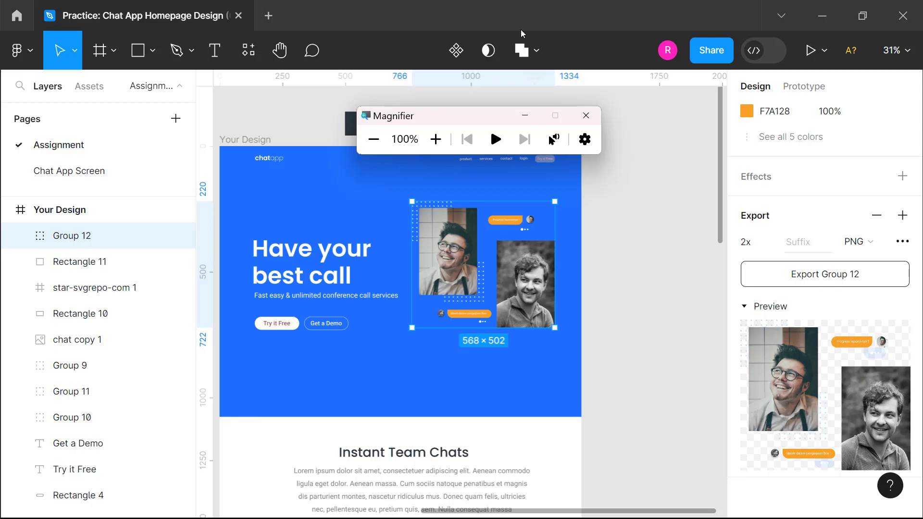
pyautogui.hotkey('alt', 'Tab')
pyautogui.click(494, 214)
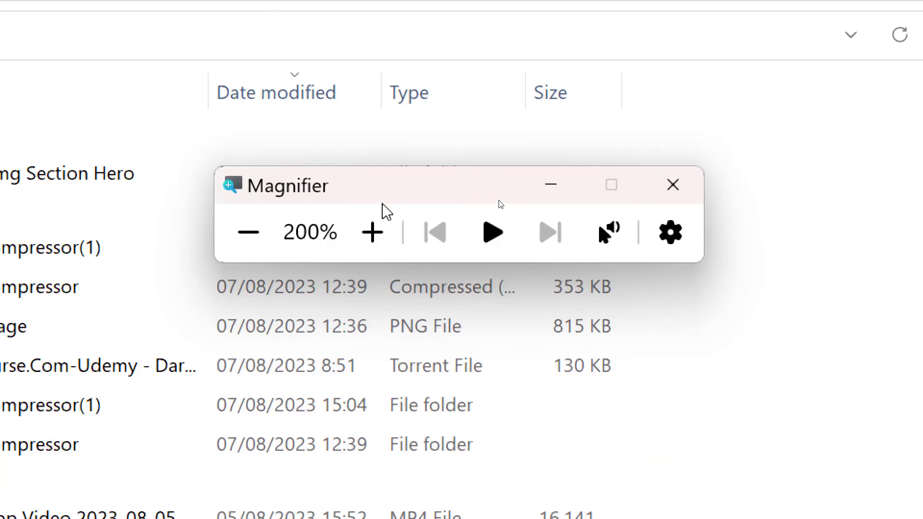
pyautogui.moveTo(367, 190); pyautogui.dragTo(325, 292)
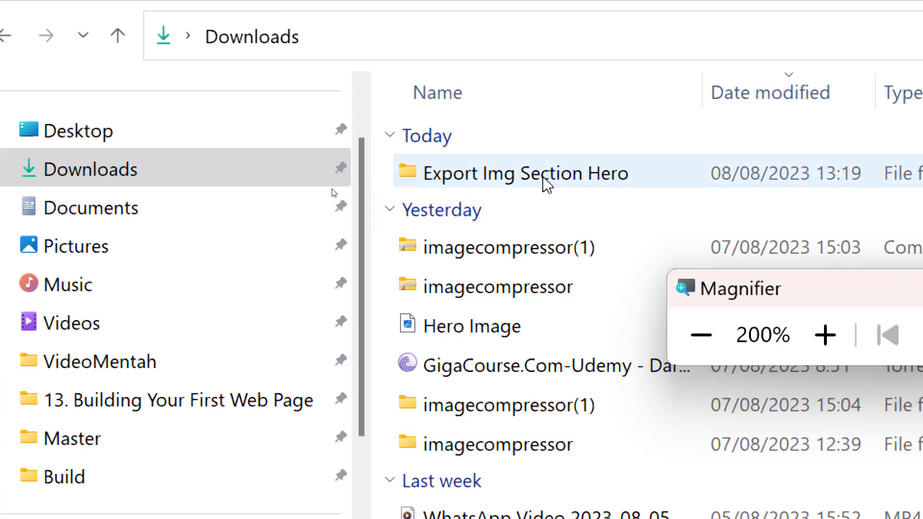
pyautogui.doubleClick(542, 180)
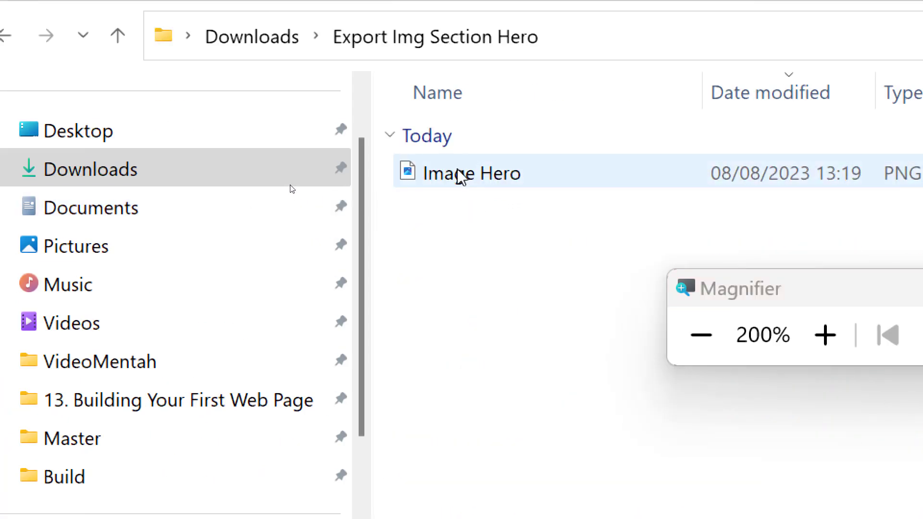
pyautogui.rightClick(458, 185)
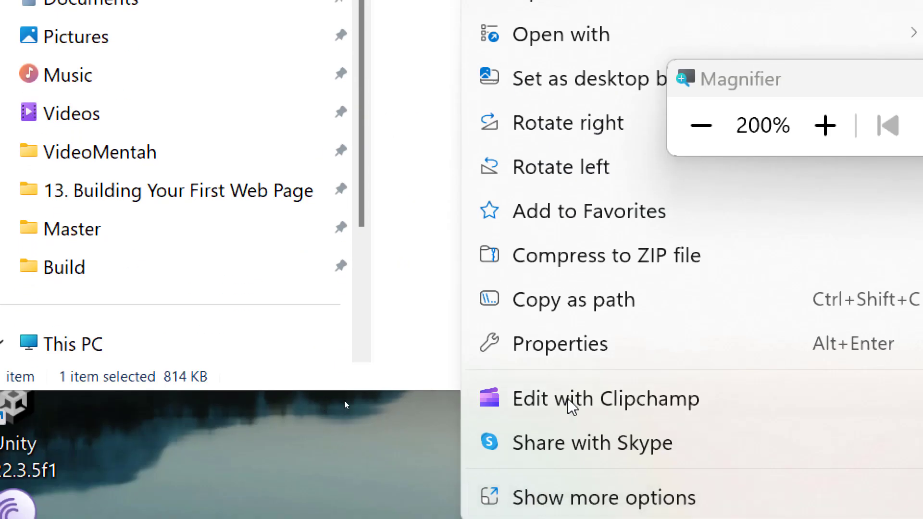
pyautogui.click(560, 348)
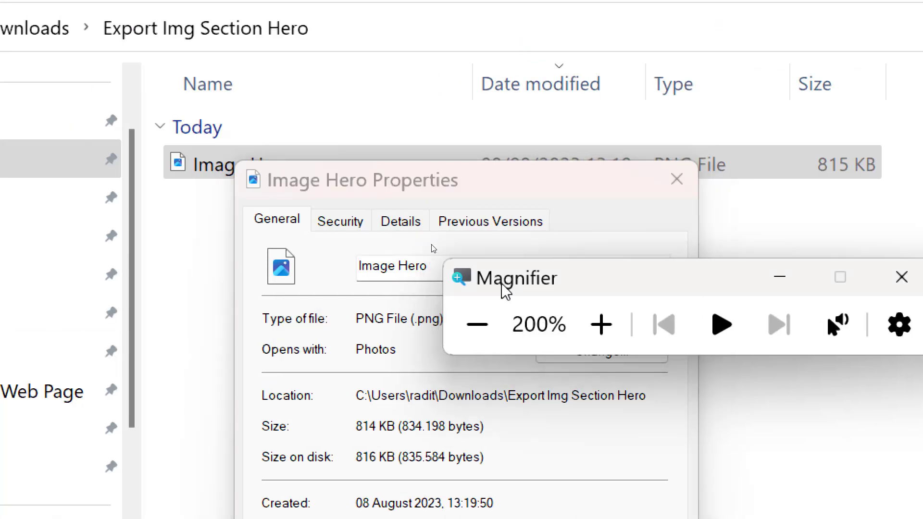
pyautogui.moveTo(504, 290); pyautogui.dragTo(539, 270)
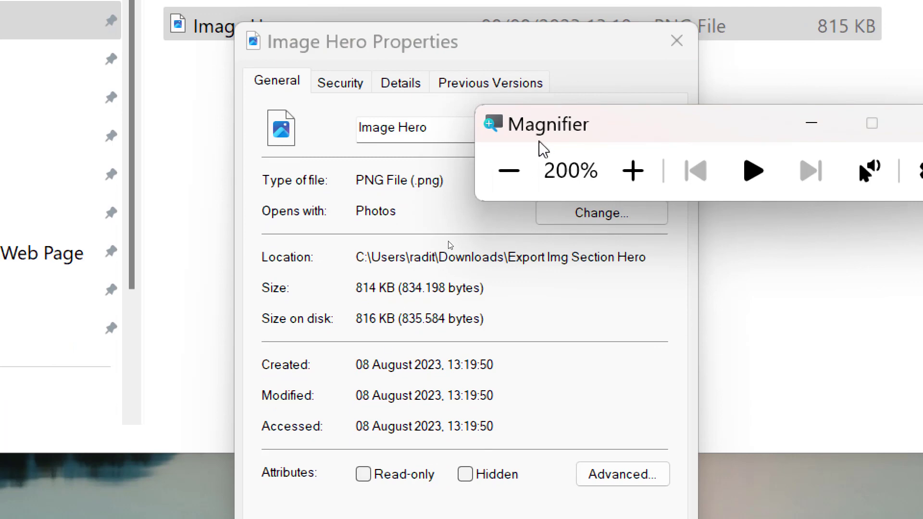
pyautogui.moveTo(543, 149); pyautogui.dragTo(664, 248)
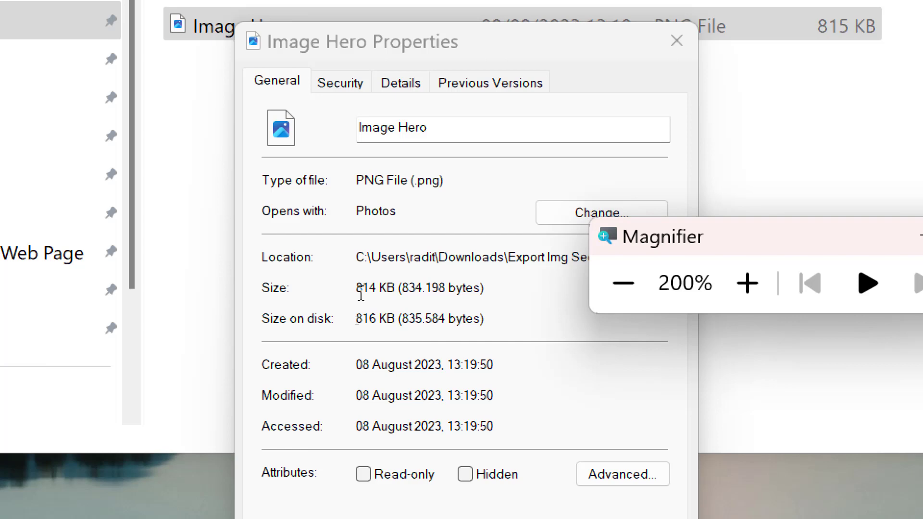
# Step: Bring the Chrome window with the Webflow designer to the front
pyautogui.click(620, 286)
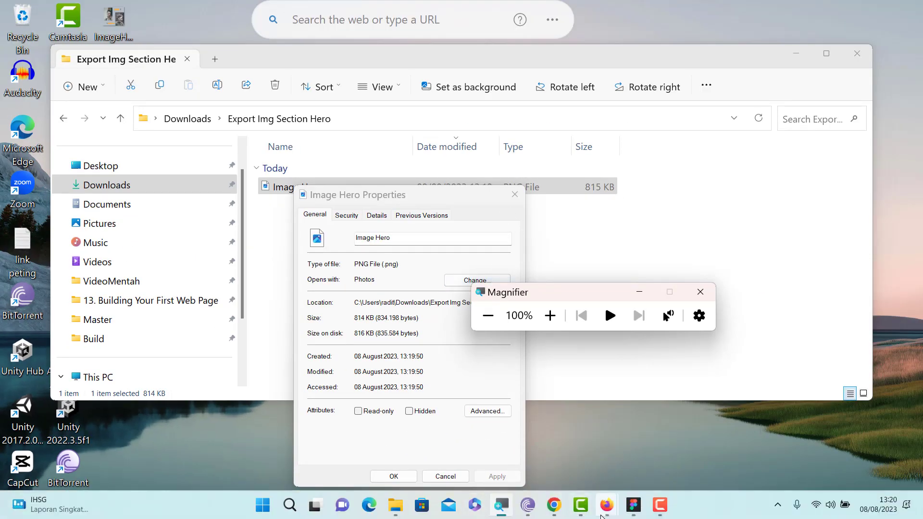
pyautogui.moveTo(598, 516)
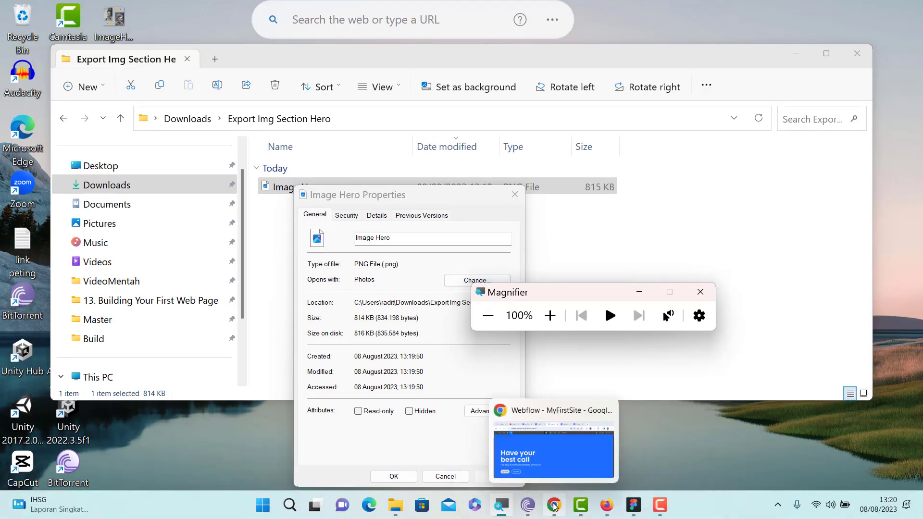
pyautogui.click(554, 505)
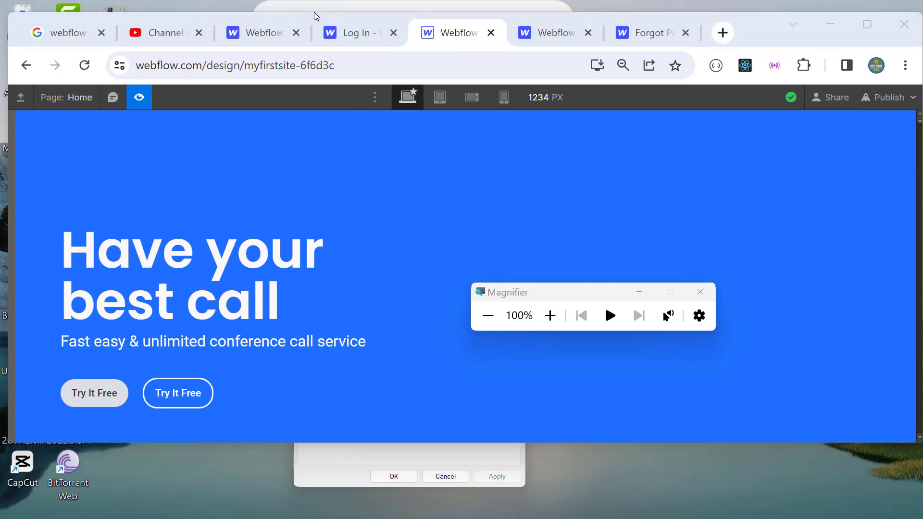
# Step: Load google.com in the Log In tab and search for 'image compressor com'
pyautogui.click(375, 33)
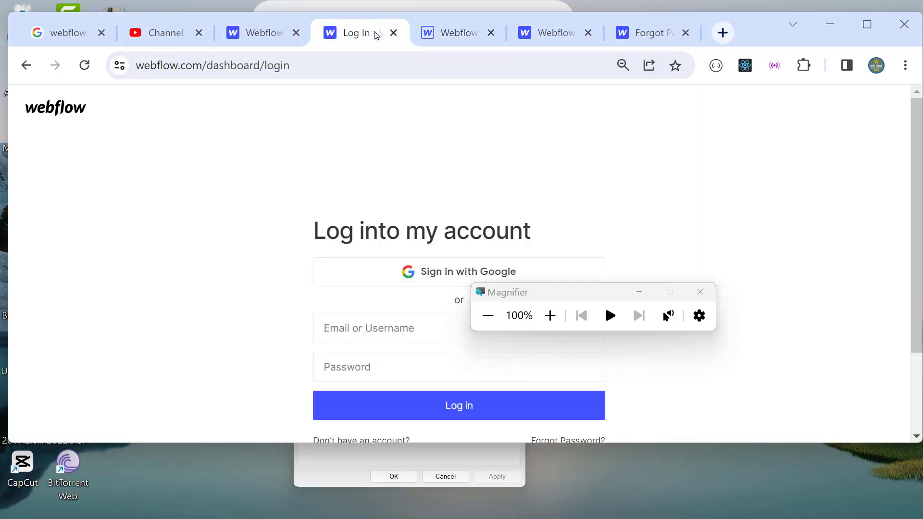
pyautogui.click(308, 70)
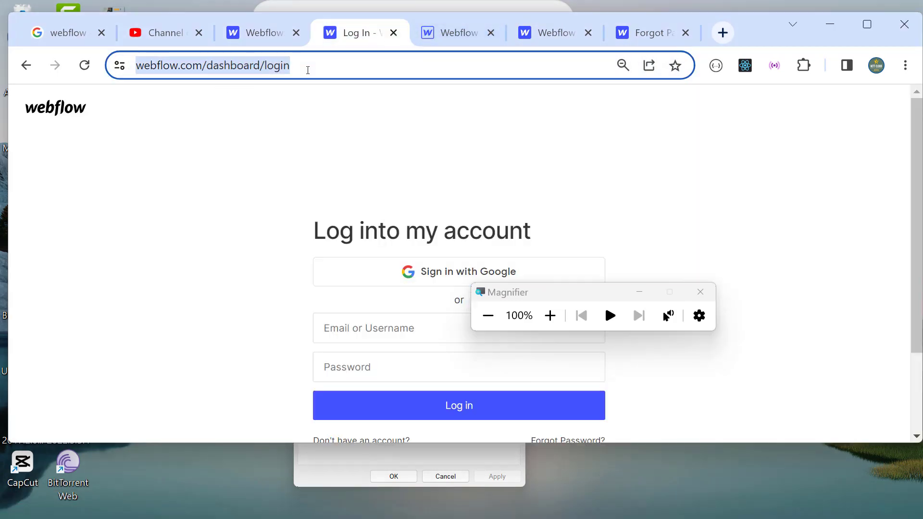
pyautogui.write('go')
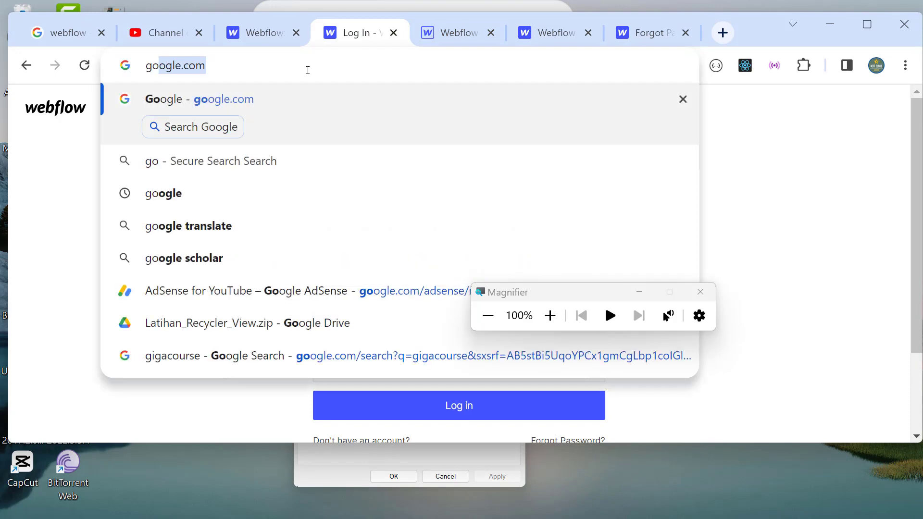
pyautogui.press('Return')
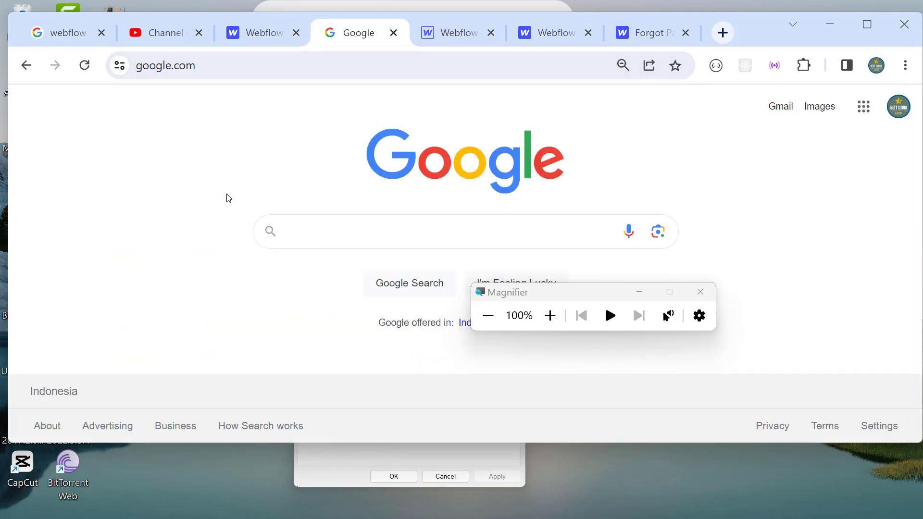
pyautogui.click(341, 226)
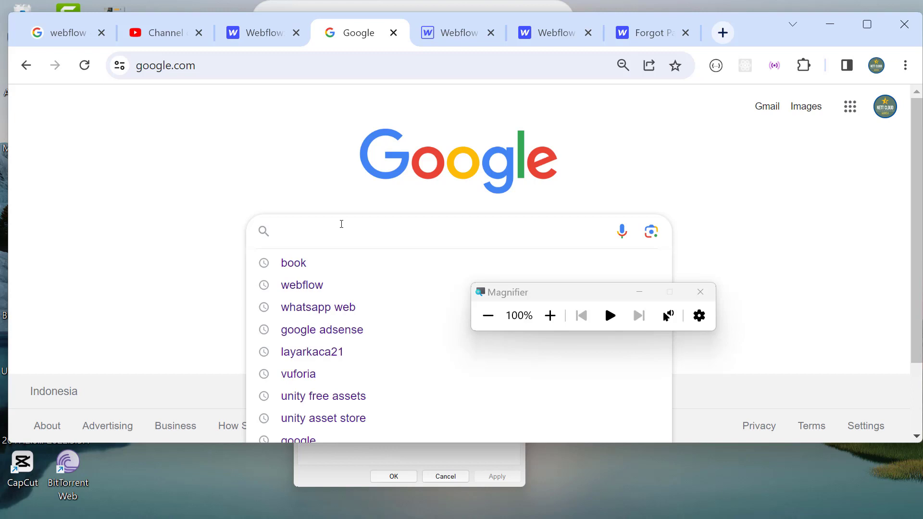
pyautogui.write('imag')
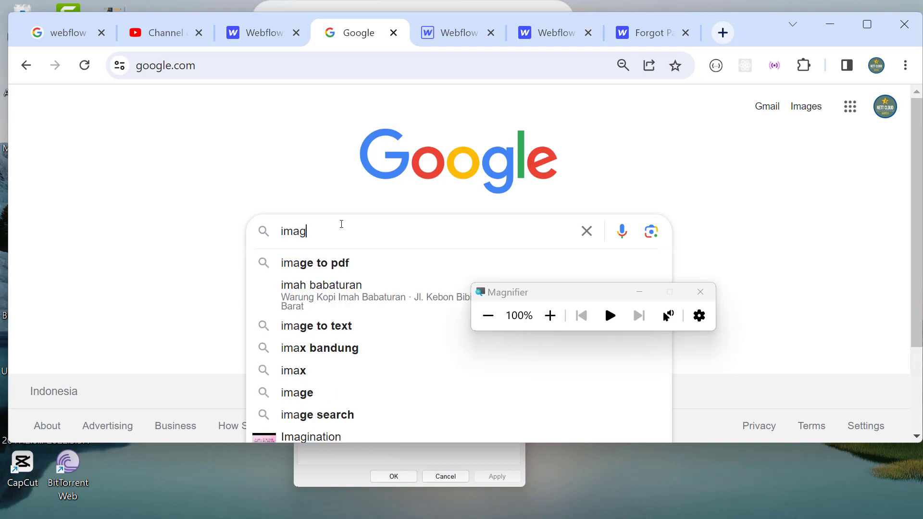
pyautogui.write('e compr')
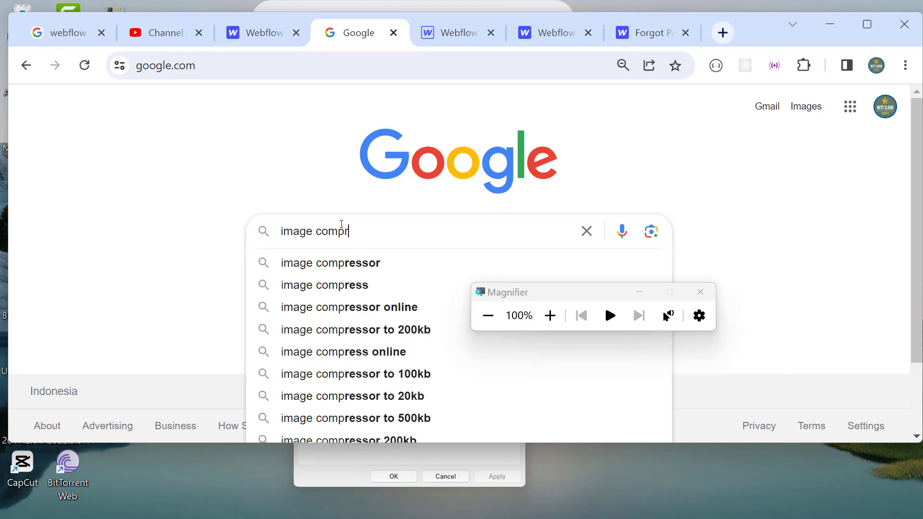
pyautogui.write('essor')
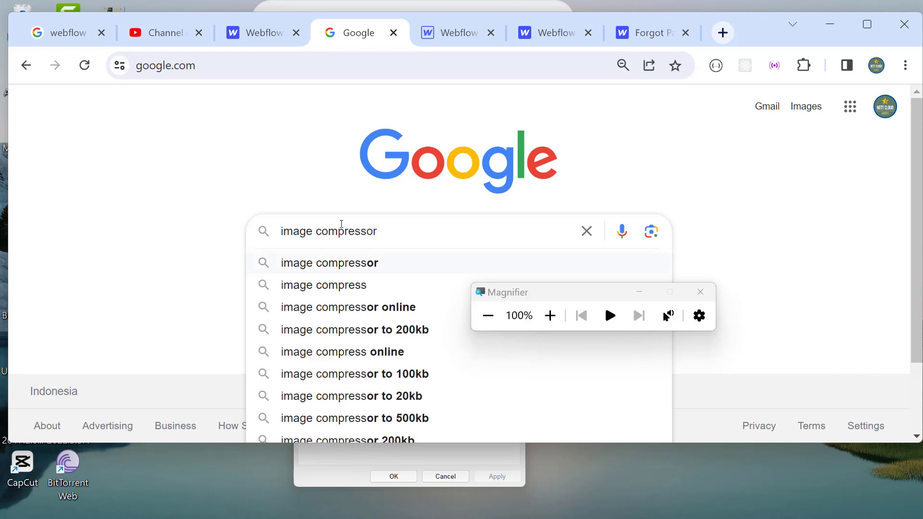
pyautogui.write(' com')
pyautogui.press('Return')
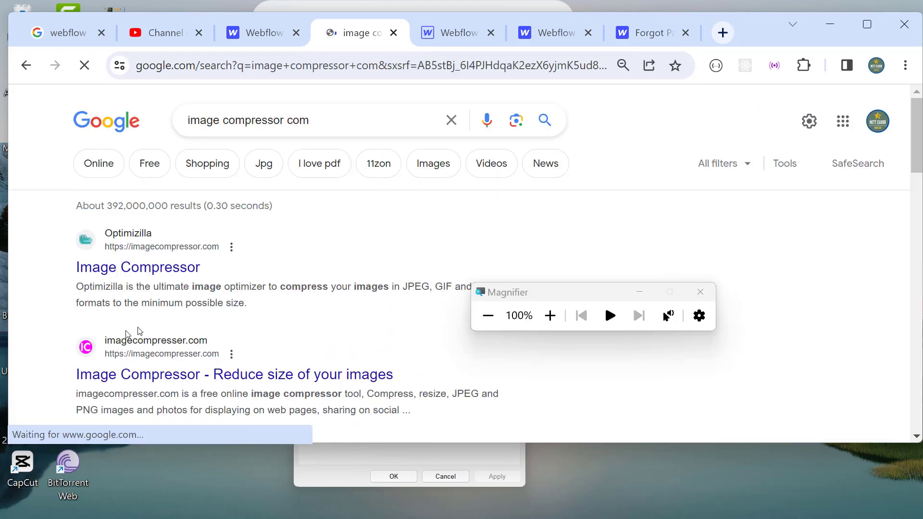
# Step: Open Optimizilla's Image Compressor from the search results
pyautogui.click(549, 316)
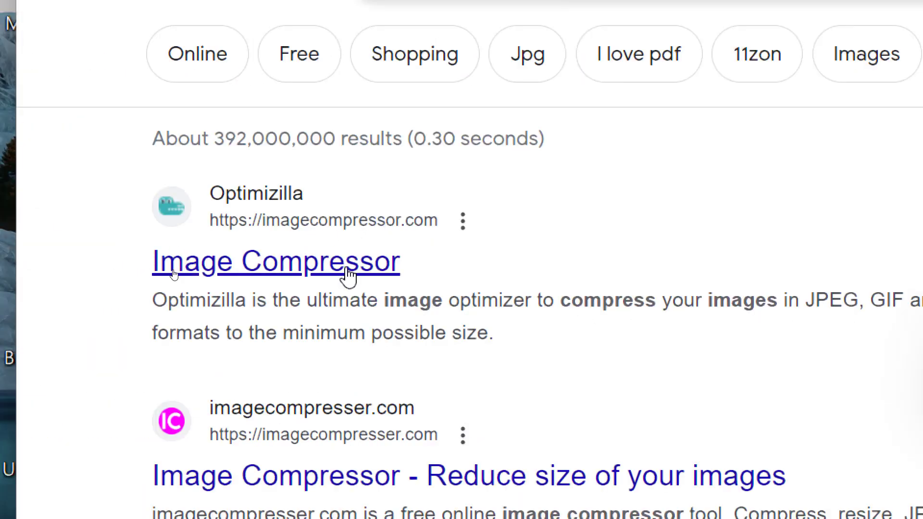
pyautogui.click(348, 275)
pyautogui.click(482, 320)
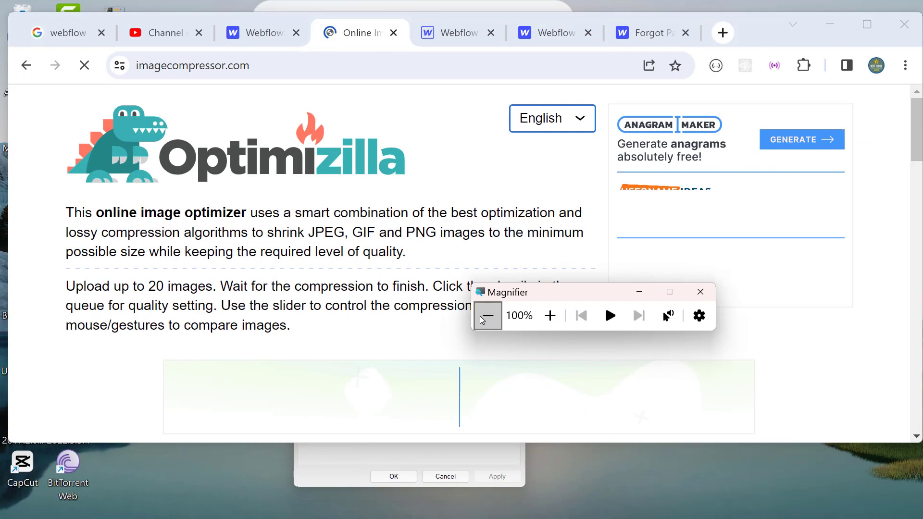
pyautogui.scroll(-3, 358, 235)
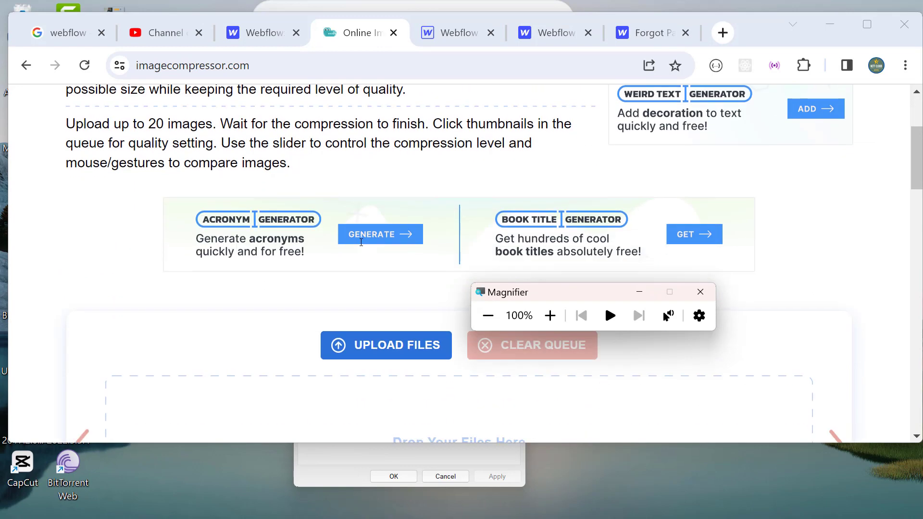
pyautogui.scroll(-3, 360, 241)
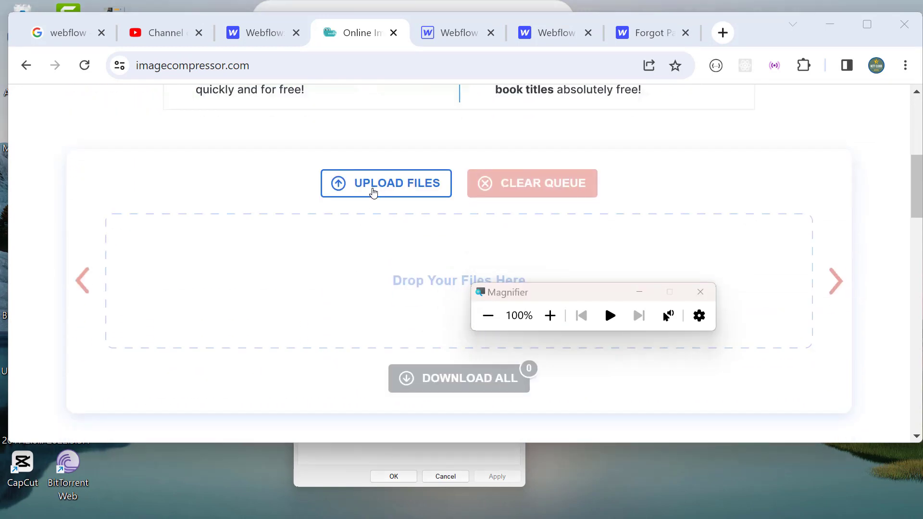
# Step: Upload Image Hero from Export Img Section Hero and download the 57%-compressed Image Hero-min.png
pyautogui.click(374, 192)
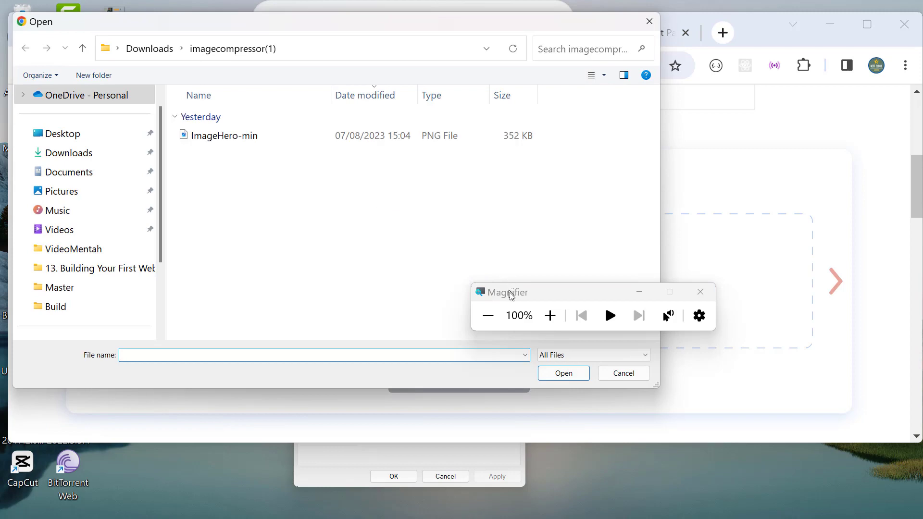
pyautogui.click(539, 314)
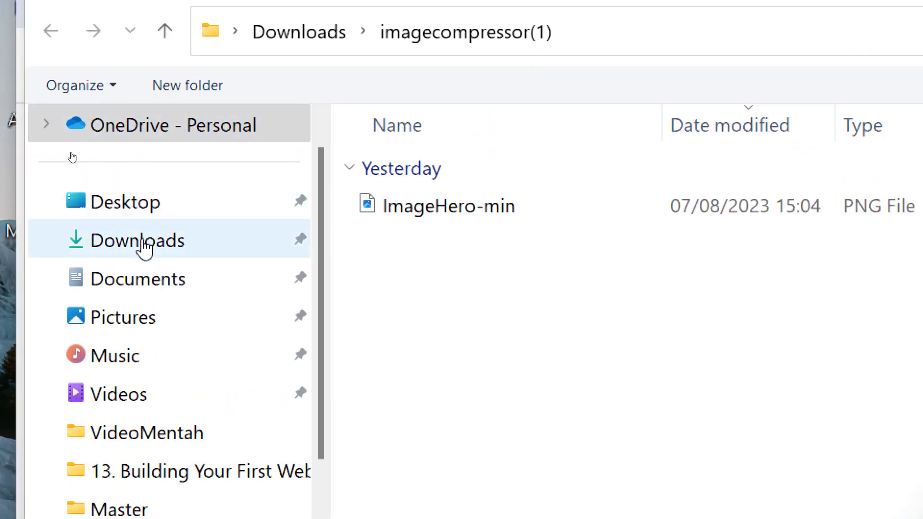
pyautogui.click(203, 258)
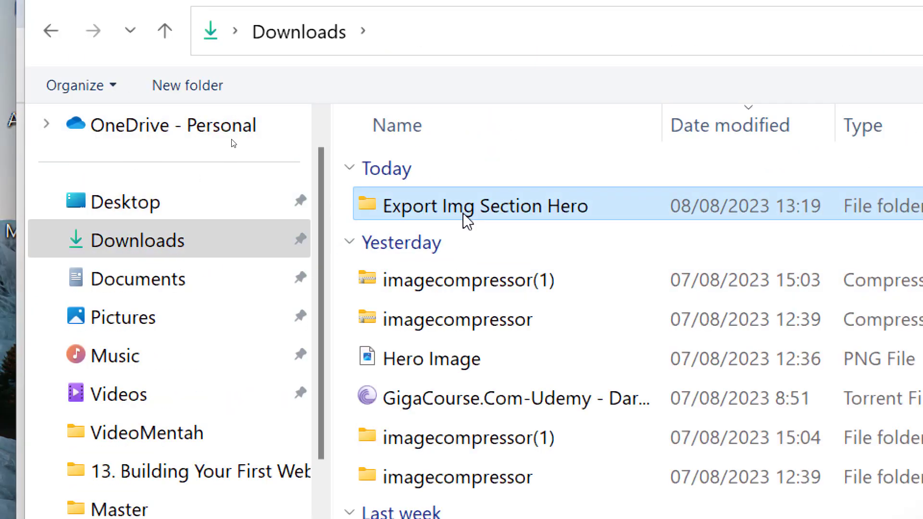
pyautogui.doubleClick(464, 214)
pyautogui.click(463, 218)
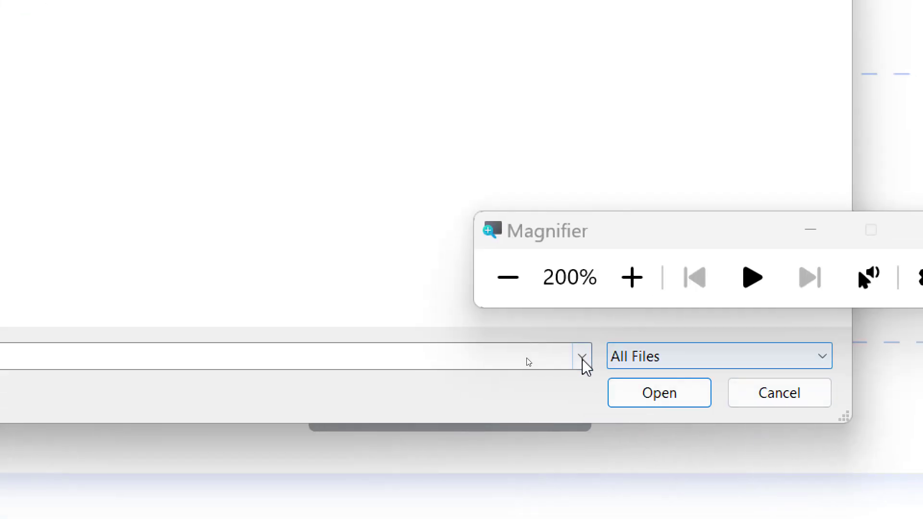
pyautogui.click(647, 389)
pyautogui.click(507, 277)
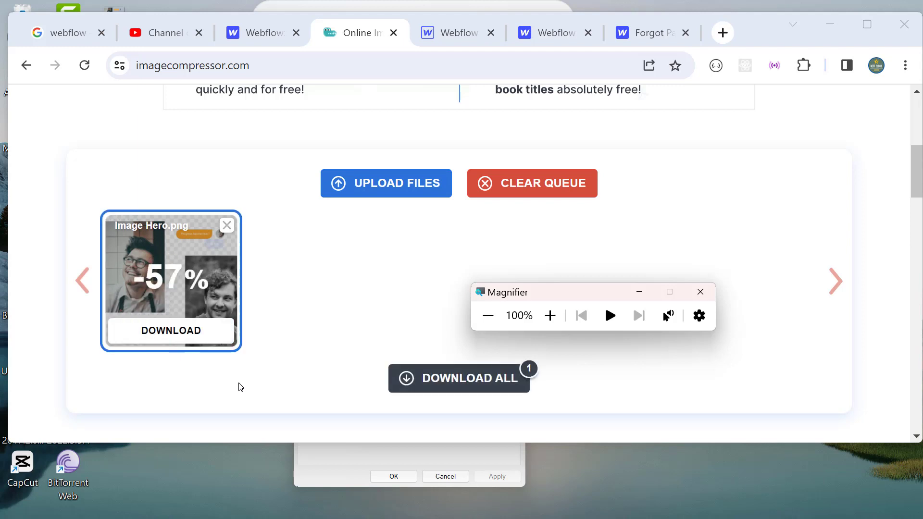
pyautogui.click(193, 333)
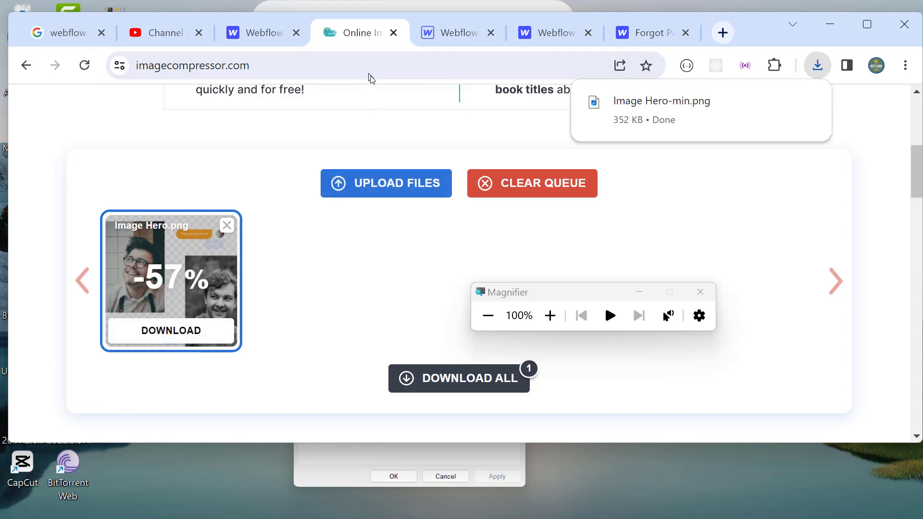
# Step: Locate the downloaded Image Hero-min in Downloads and rename it 'Image Hero-Compressed'
pyautogui.rightClick(688, 118)
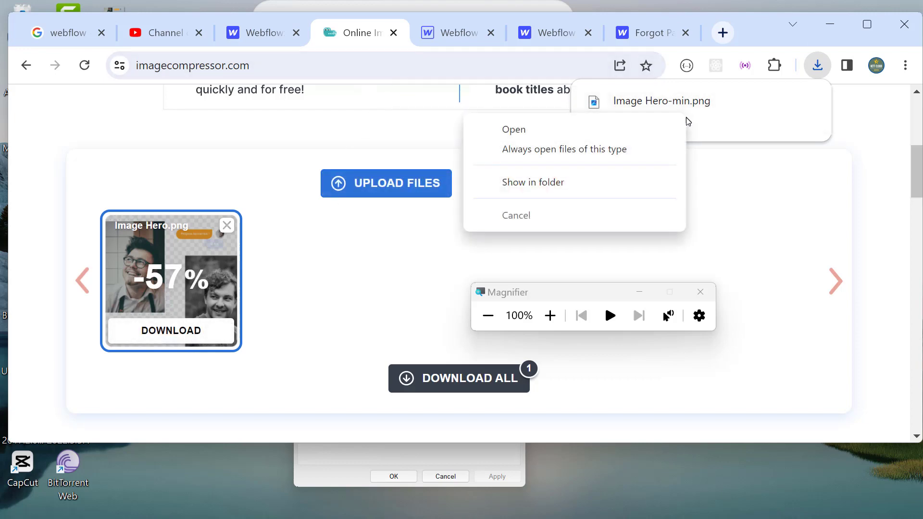
pyautogui.click(569, 182)
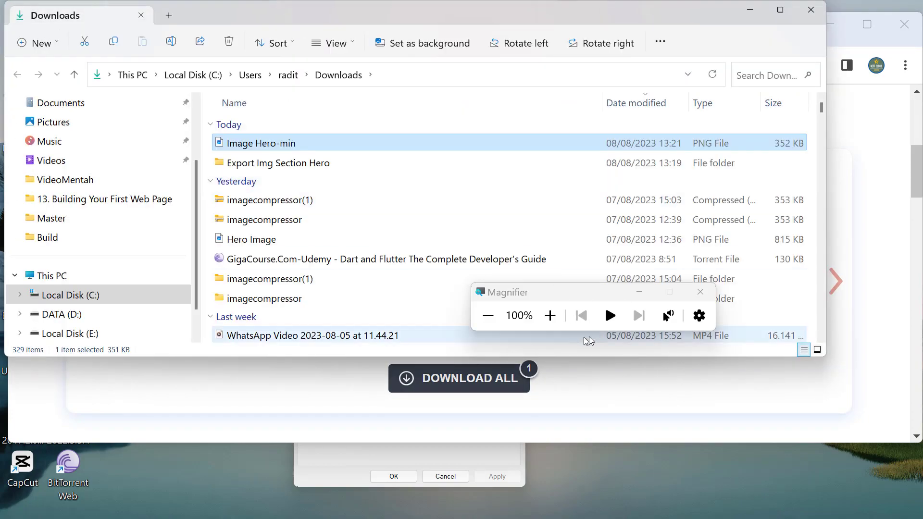
pyautogui.click(549, 316)
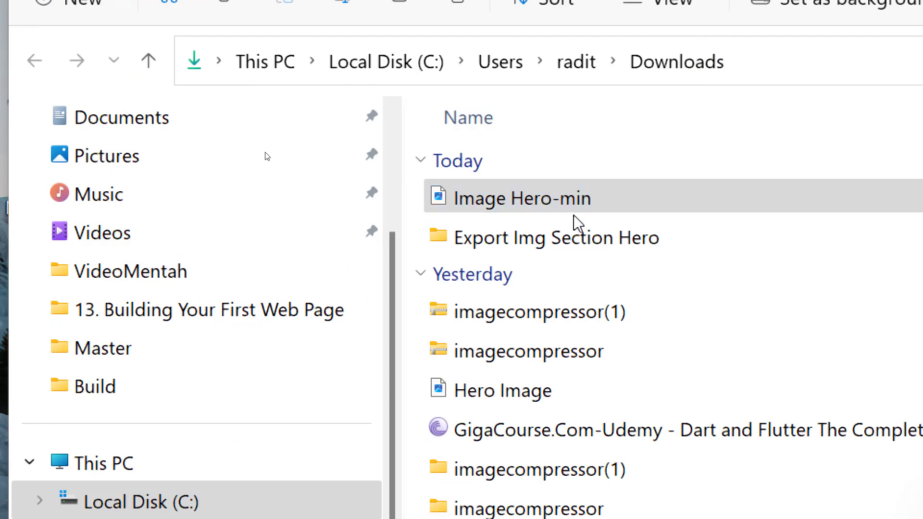
pyautogui.click(502, 210)
pyautogui.rightClick(502, 212)
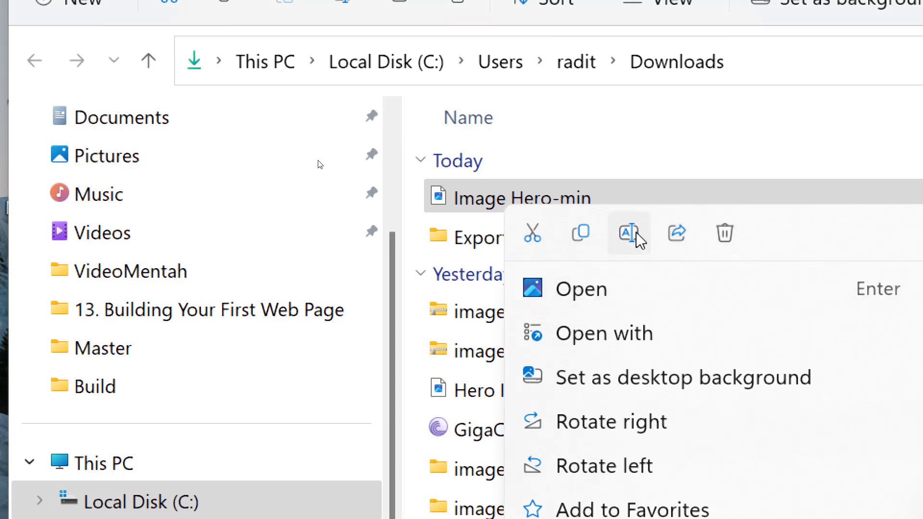
pyautogui.click(628, 232)
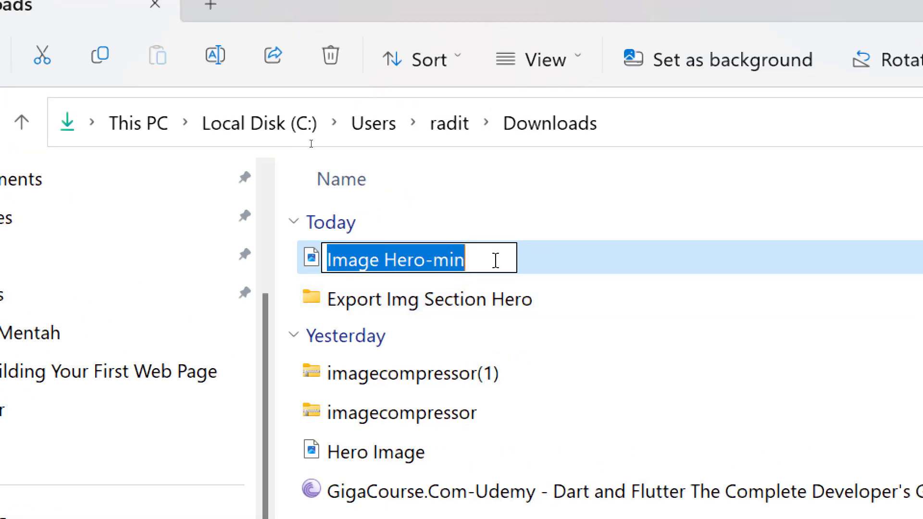
pyautogui.click(503, 261)
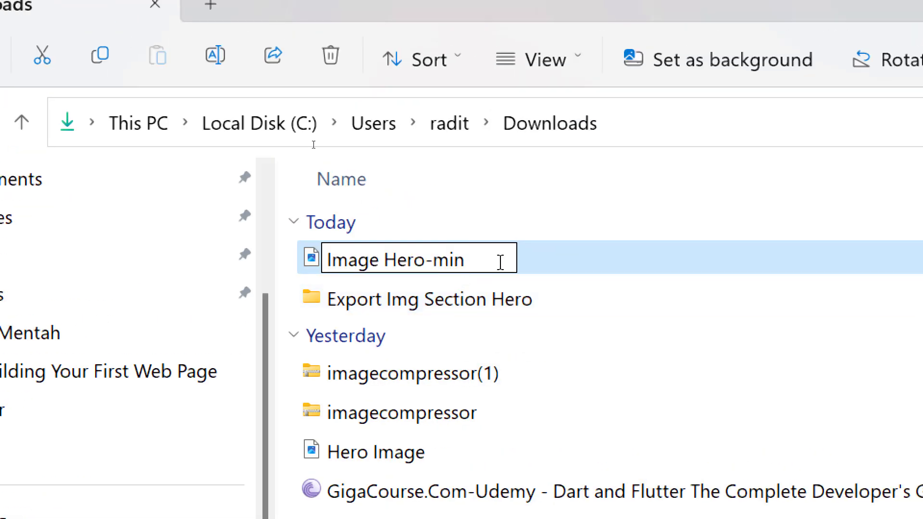
pyautogui.press('BackSpace')
pyautogui.press('BackSpace')
pyautogui.press('BackSpace')
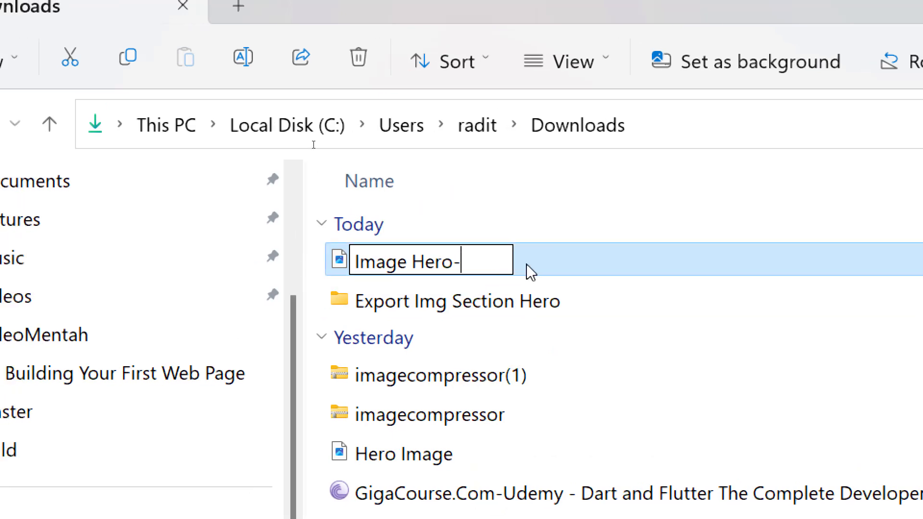
pyautogui.write('Compressed')
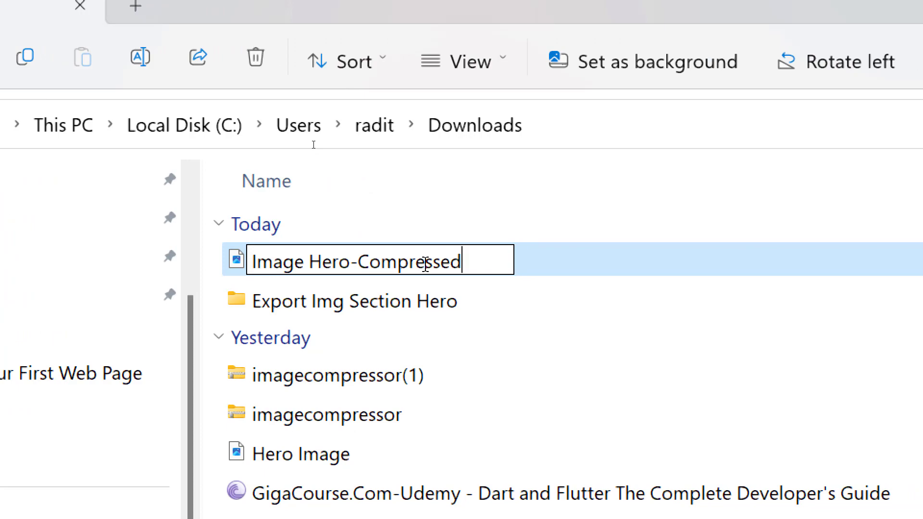
pyautogui.press('Return')
pyautogui.click(644, 413)
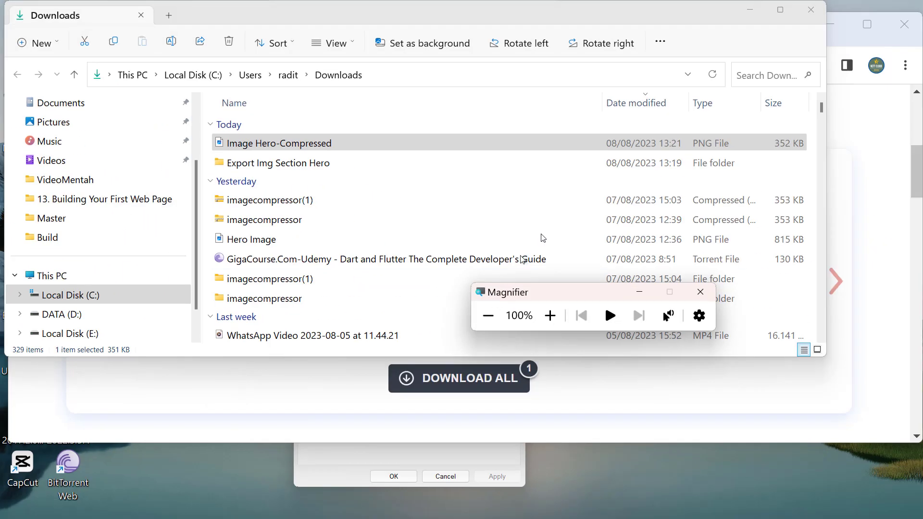
# Step: Confirm Image Hero-Compressed is a 352 KB PNG, then return to the Webflow designer
pyautogui.click(549, 315)
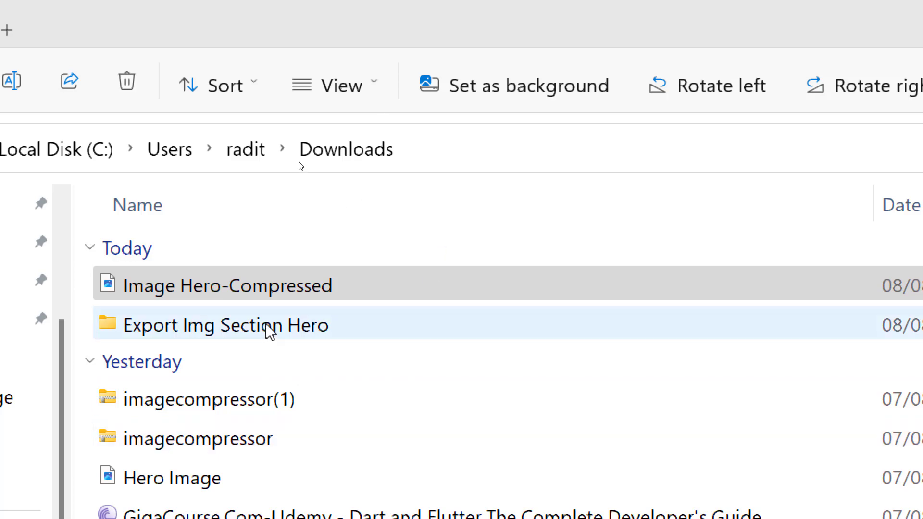
pyautogui.click(260, 288)
pyautogui.rightClick(258, 286)
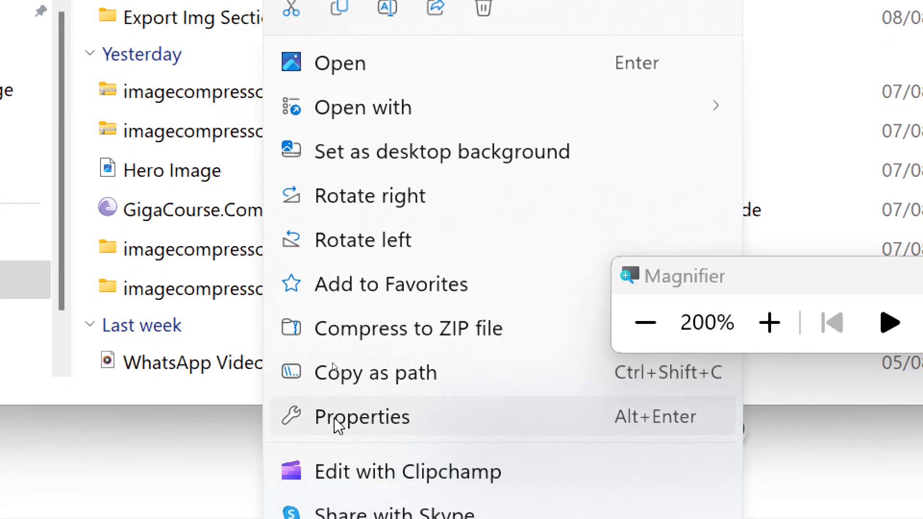
pyautogui.click(336, 423)
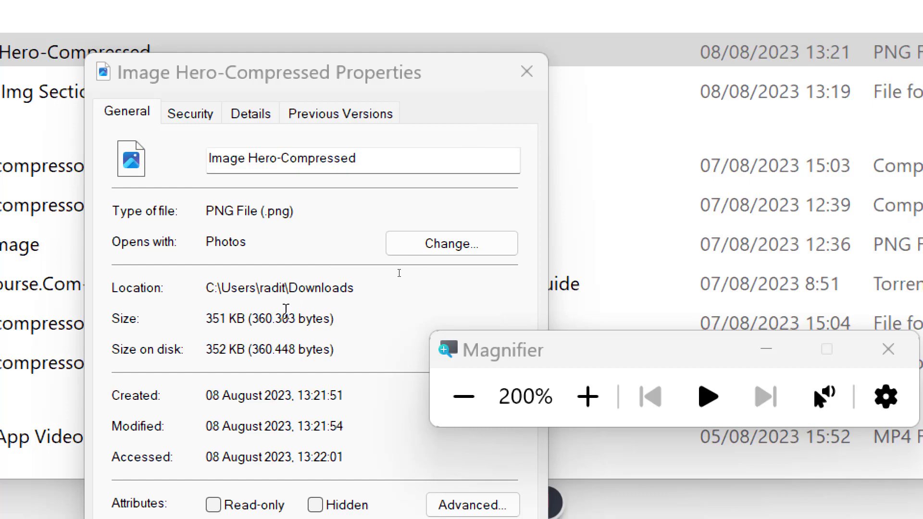
pyautogui.click(528, 72)
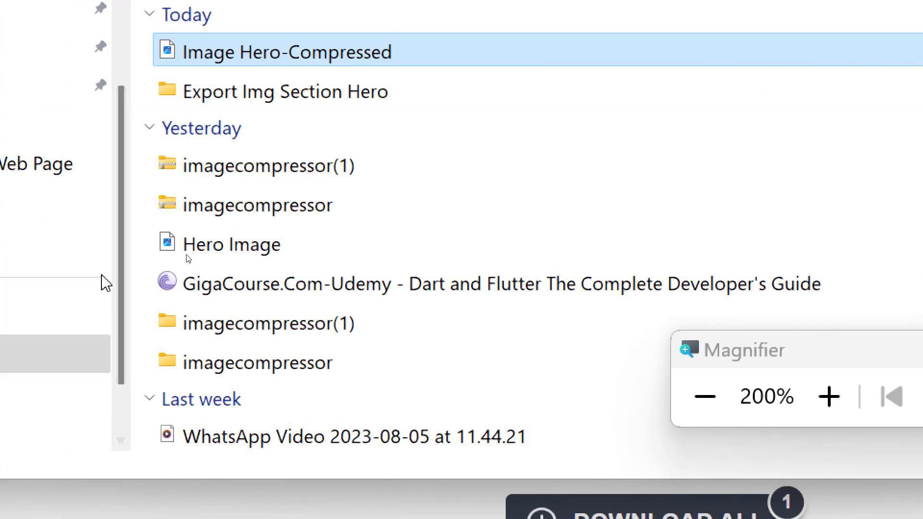
pyautogui.click(682, 415)
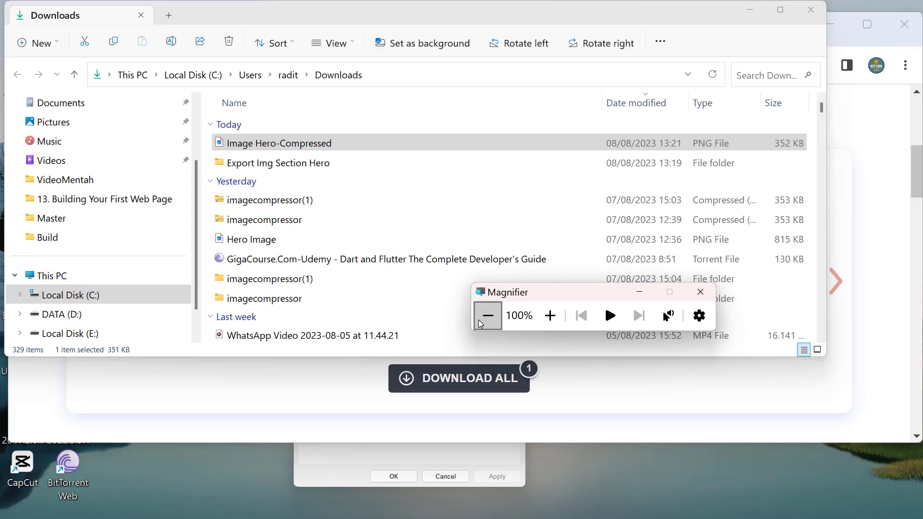
pyautogui.hotkey('alt', 'Tab')
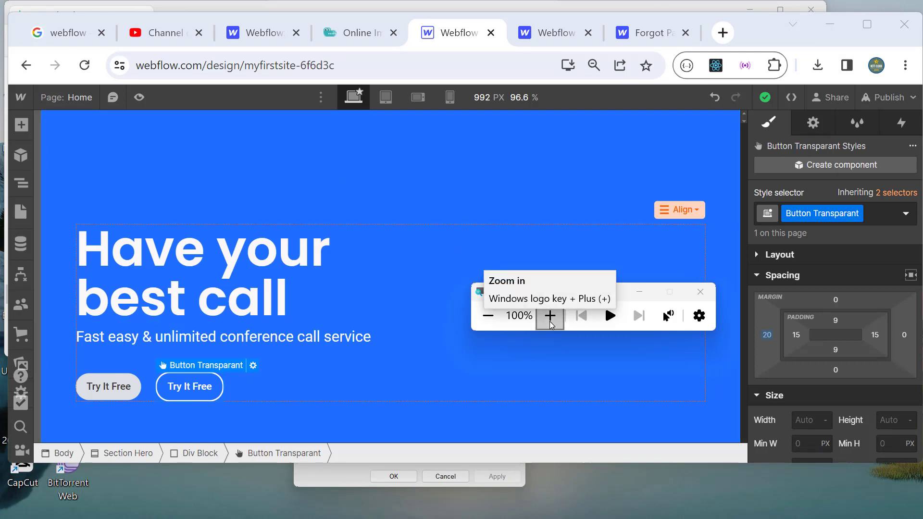
# Step: Drag an Image element into the hero Div Block after Button Transparant, leaving the 140 × 140 placeholder
pyautogui.click(23, 185)
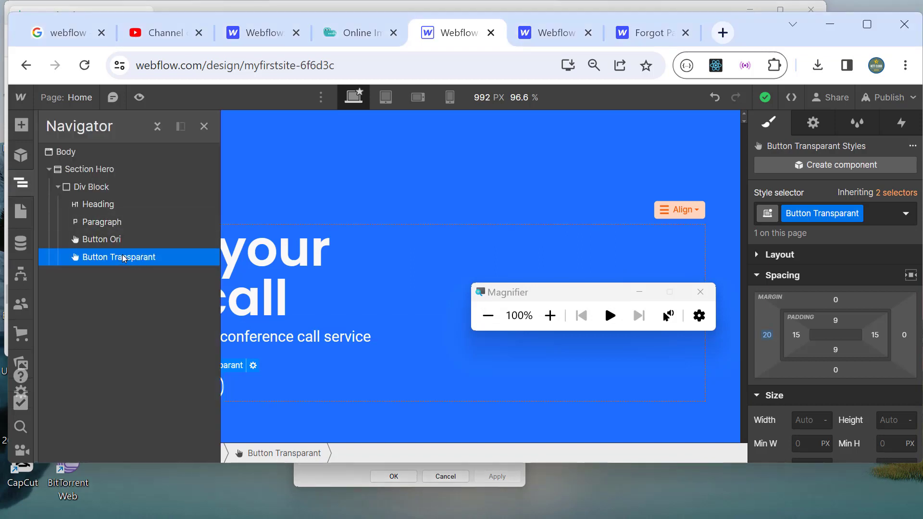
pyautogui.click(97, 192)
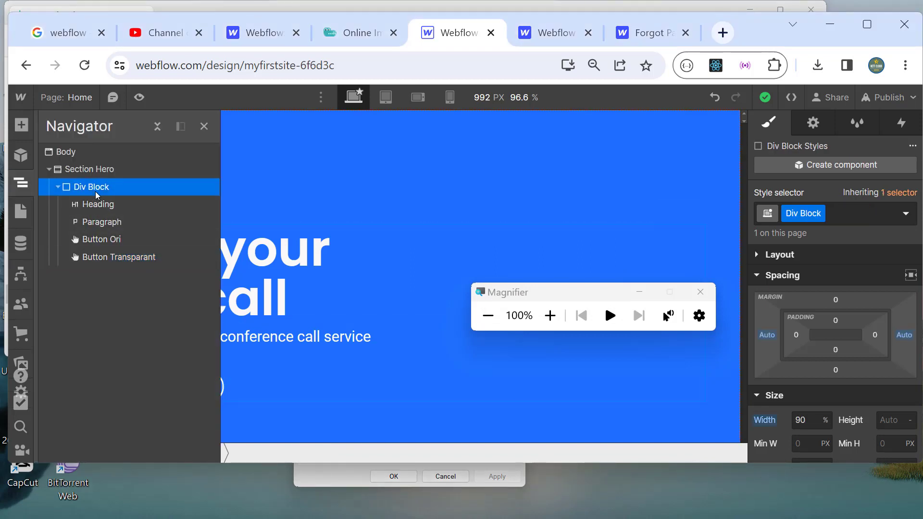
pyautogui.click(21, 124)
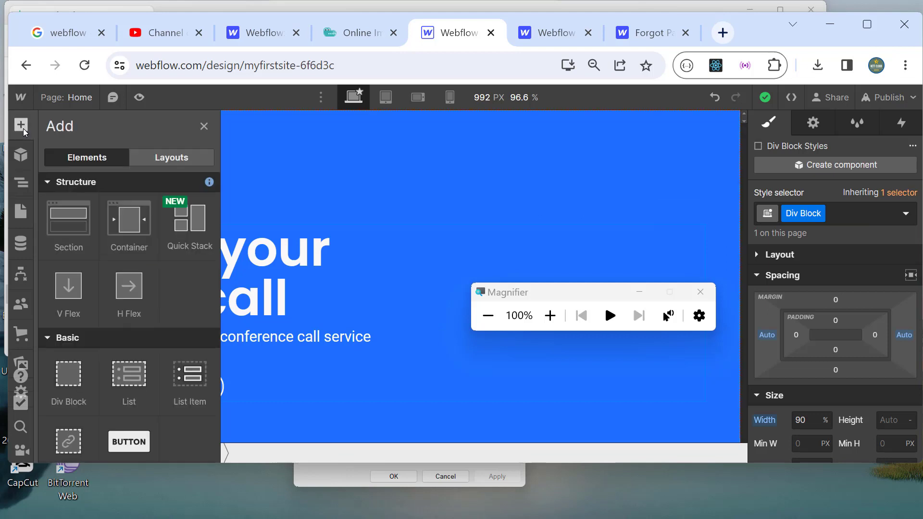
pyautogui.scroll(-8, 132, 355)
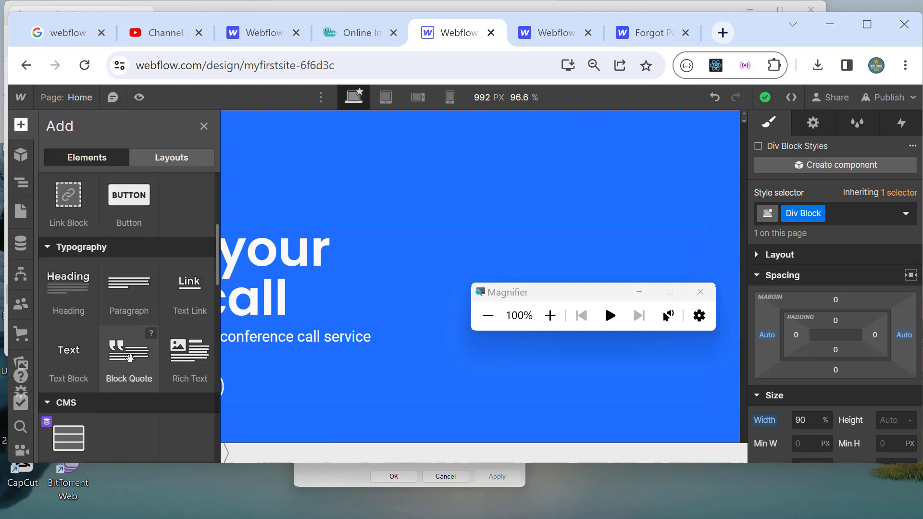
pyautogui.moveTo(69, 404); pyautogui.dragTo(301, 388)
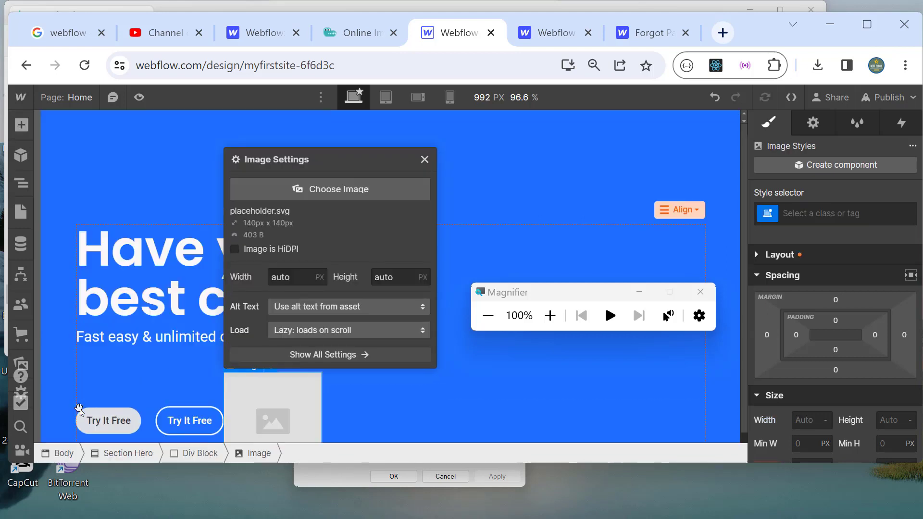
pyautogui.click(549, 315)
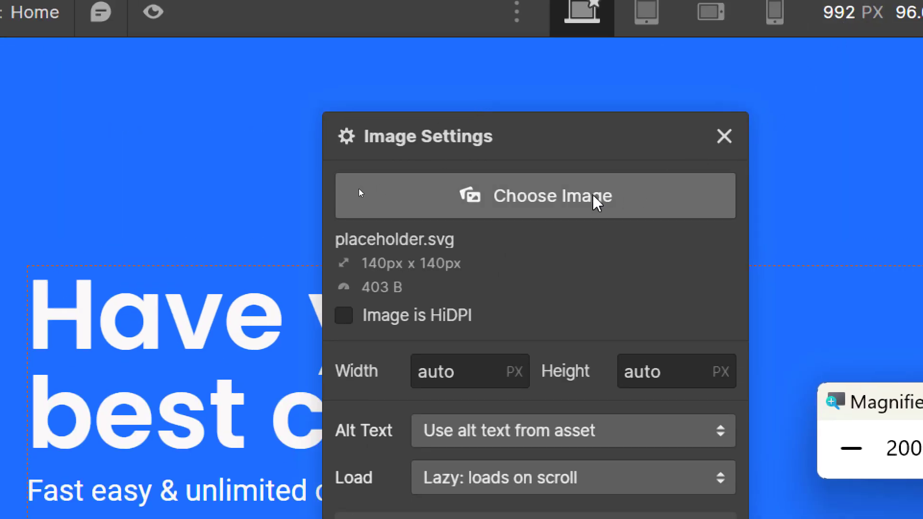
pyautogui.click(724, 136)
pyautogui.click(848, 449)
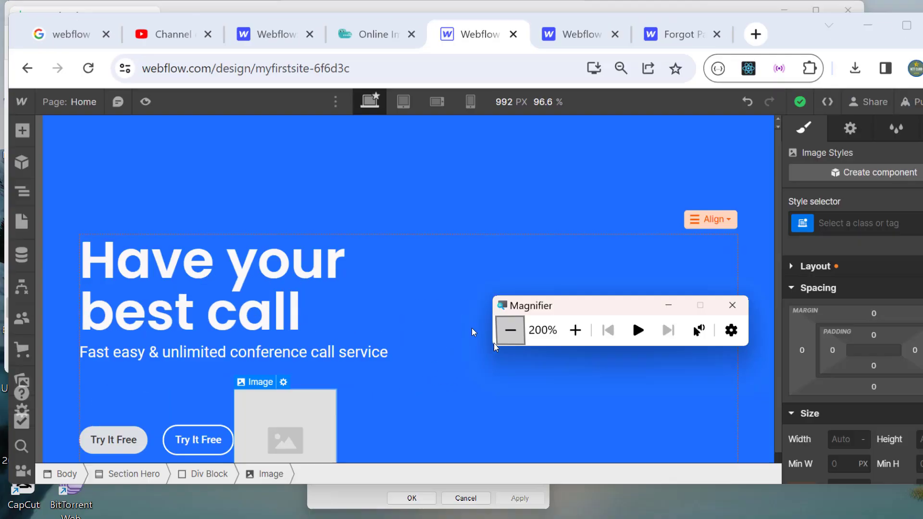
pyautogui.click(21, 183)
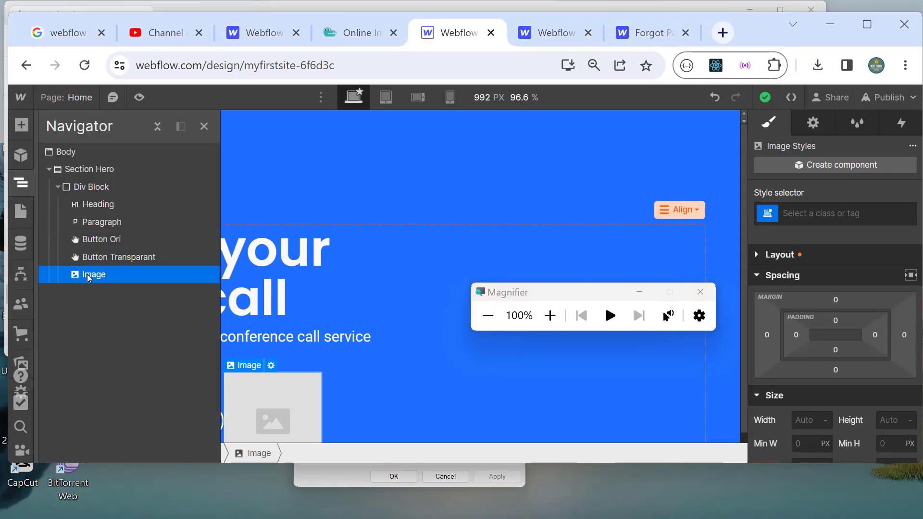
# Step: Move the Image above the Heading in the Div Block and select it
pyautogui.moveTo(89, 278); pyautogui.dragTo(113, 212)
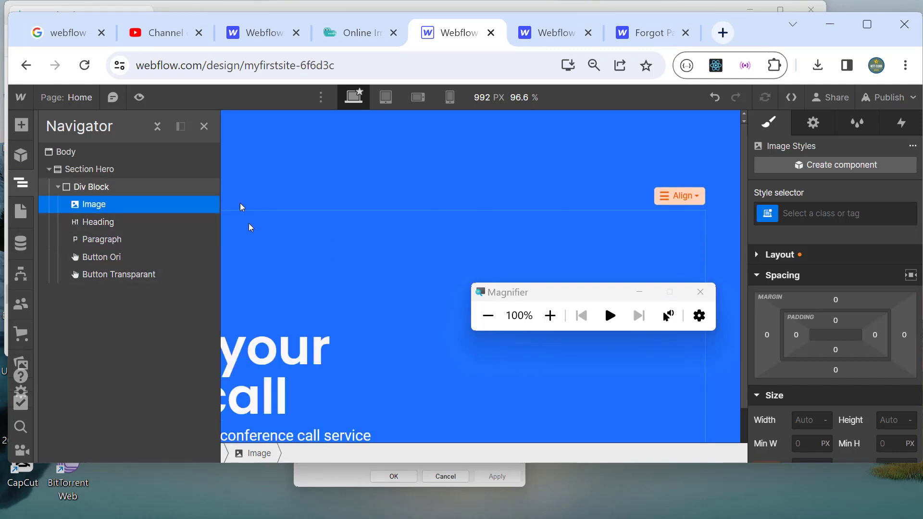
pyautogui.click(282, 189)
pyautogui.click(156, 260)
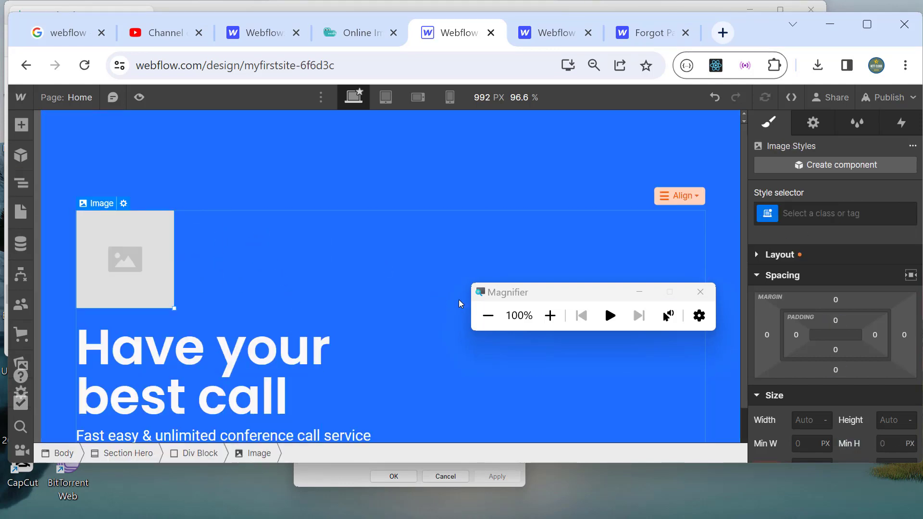
# Step: From the image's settings, open the Assets library to choose a new picture
pyautogui.click(549, 315)
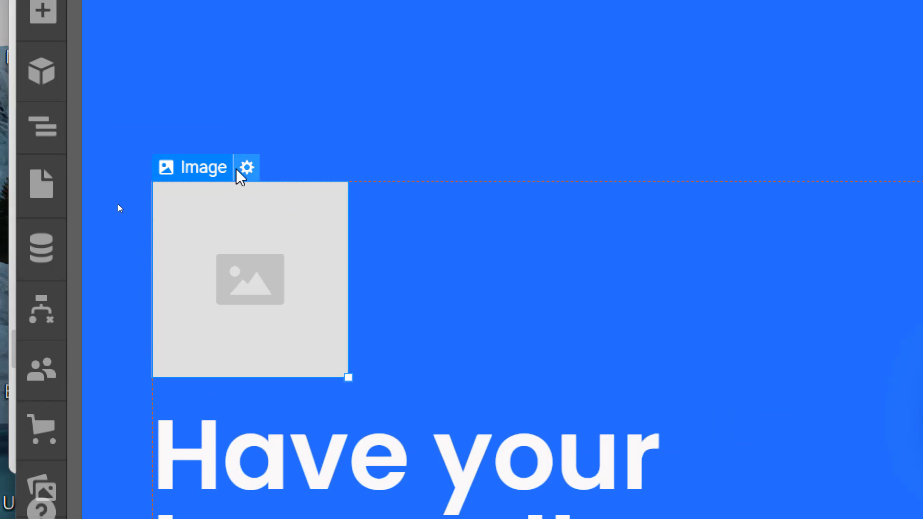
pyautogui.click(238, 171)
pyautogui.click(347, 331)
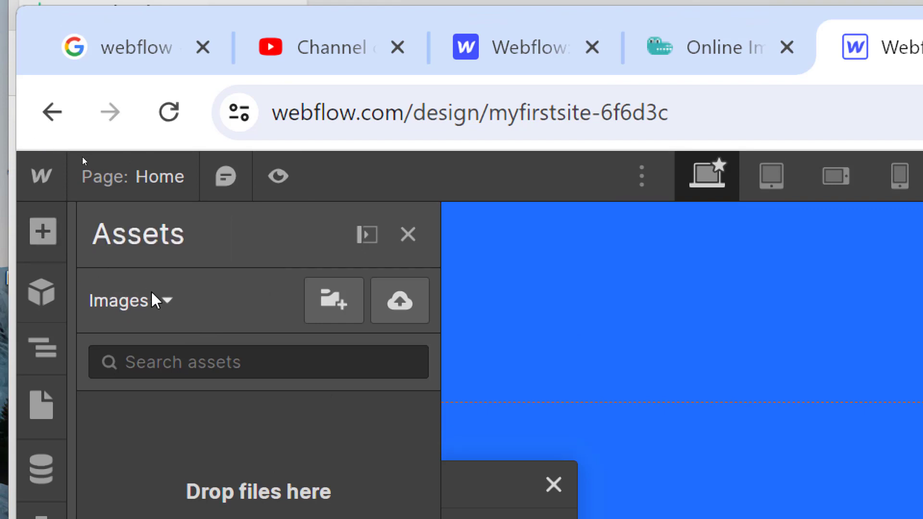
pyautogui.click(170, 301)
# Step: Create a new asset folder named 'Images' with Parent Folder set to None
pyautogui.click(169, 301)
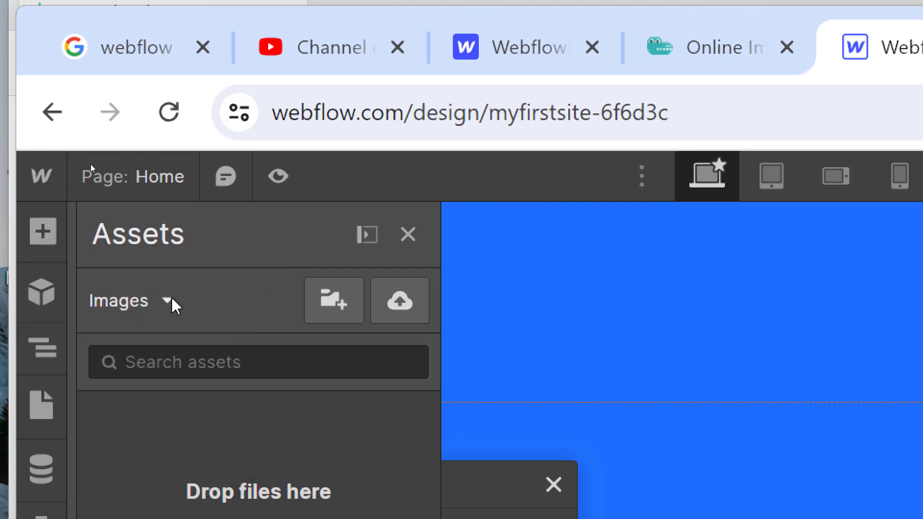
pyautogui.click(345, 313)
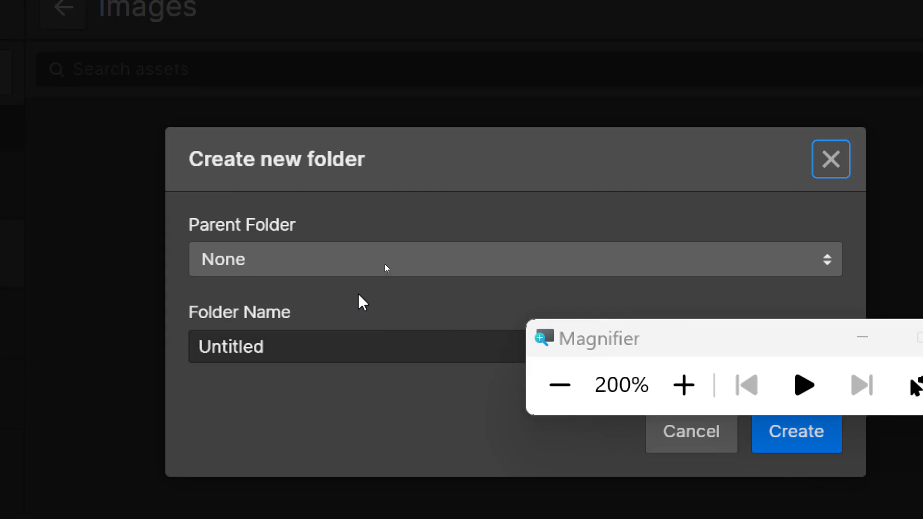
pyautogui.click(341, 269)
pyautogui.click(343, 269)
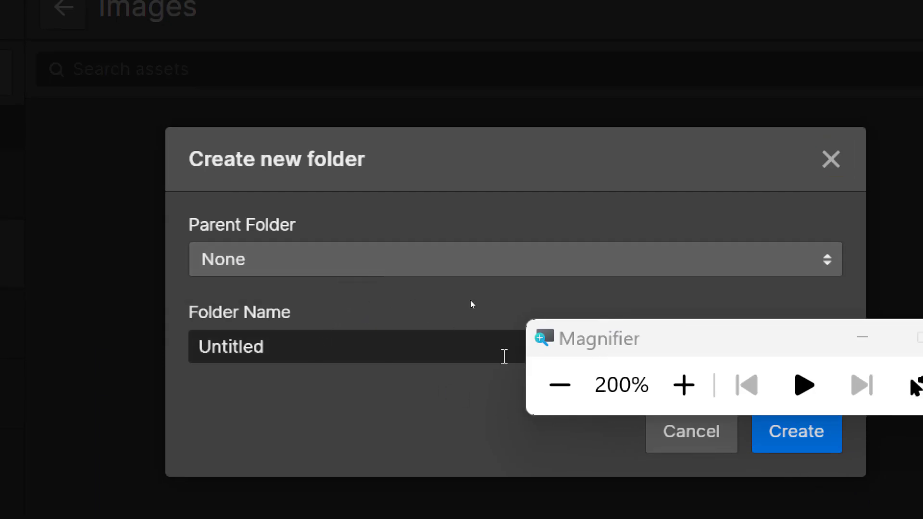
pyautogui.moveTo(589, 350); pyautogui.dragTo(414, 506)
pyautogui.click(635, 271)
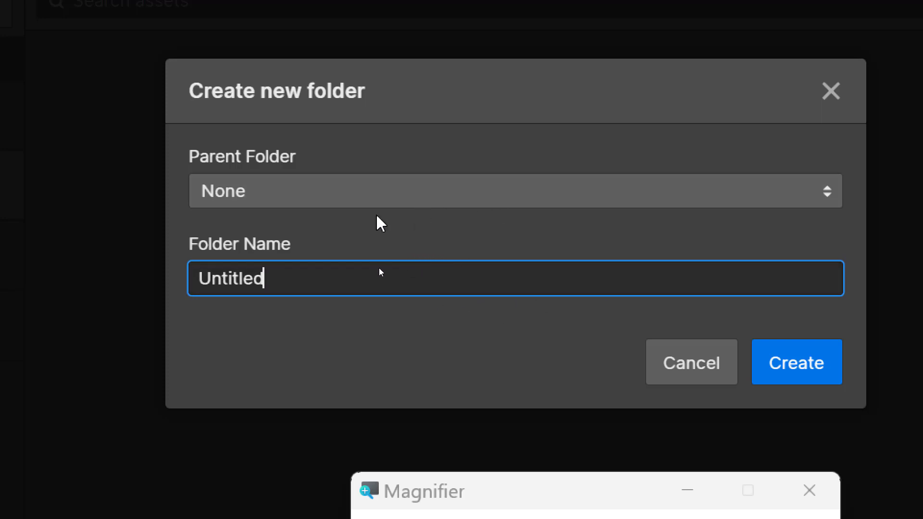
pyautogui.moveTo(303, 284); pyautogui.dragTo(169, 284)
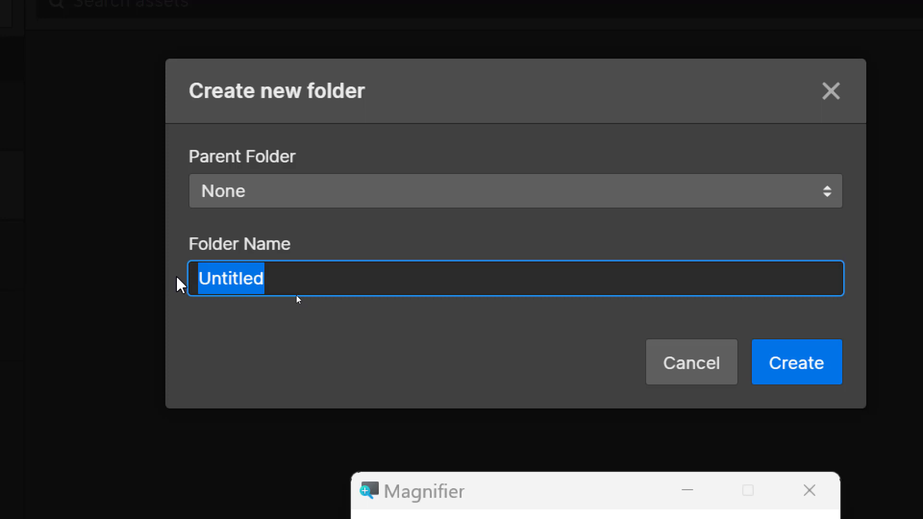
pyautogui.press('BackSpace')
pyautogui.write('Images')
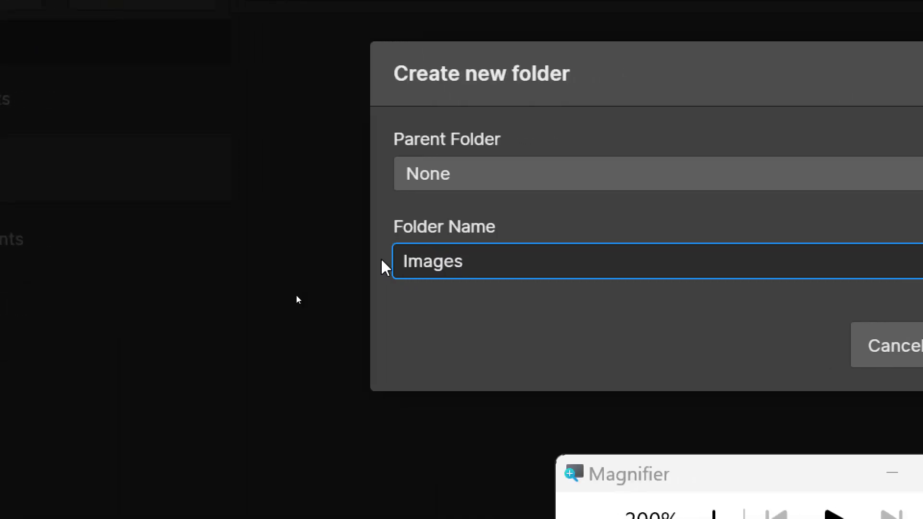
pyautogui.press('Return')
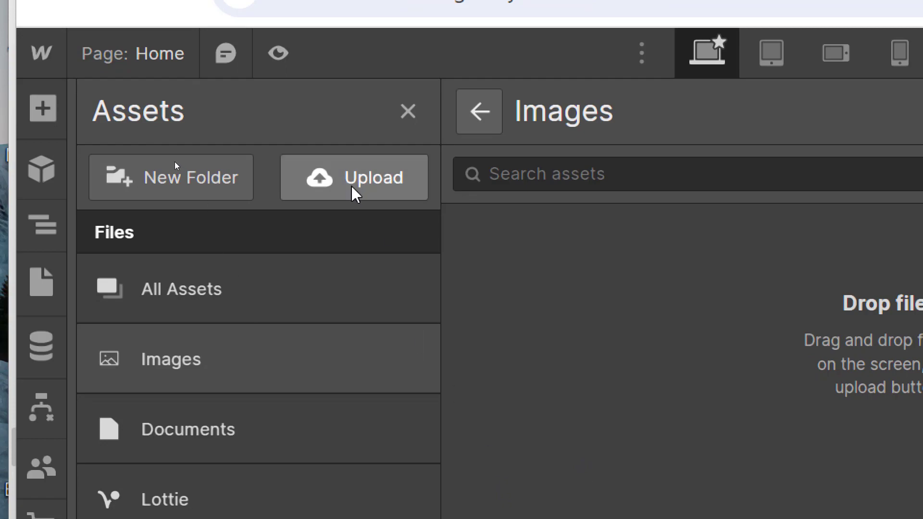
# Step: Upload Image Hero-Compressed from the Downloads folder into the Images asset folder
pyautogui.click(351, 185)
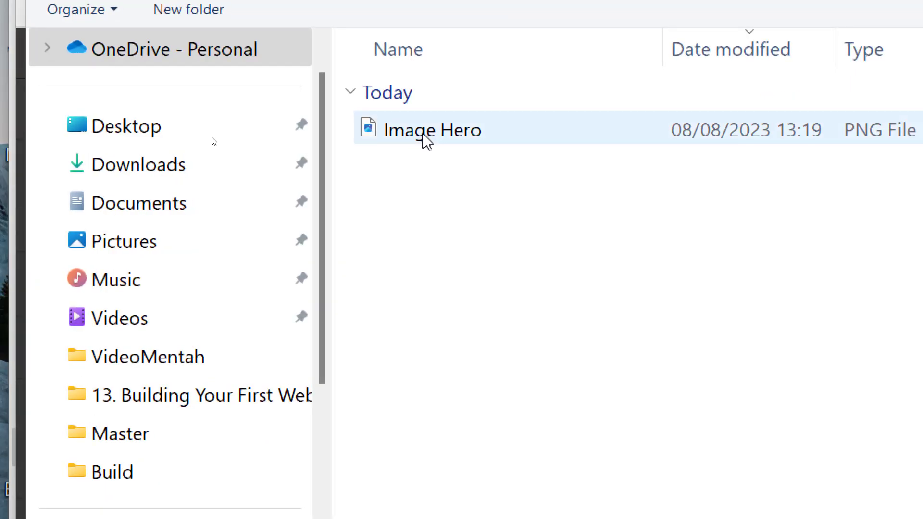
pyautogui.click(298, 68)
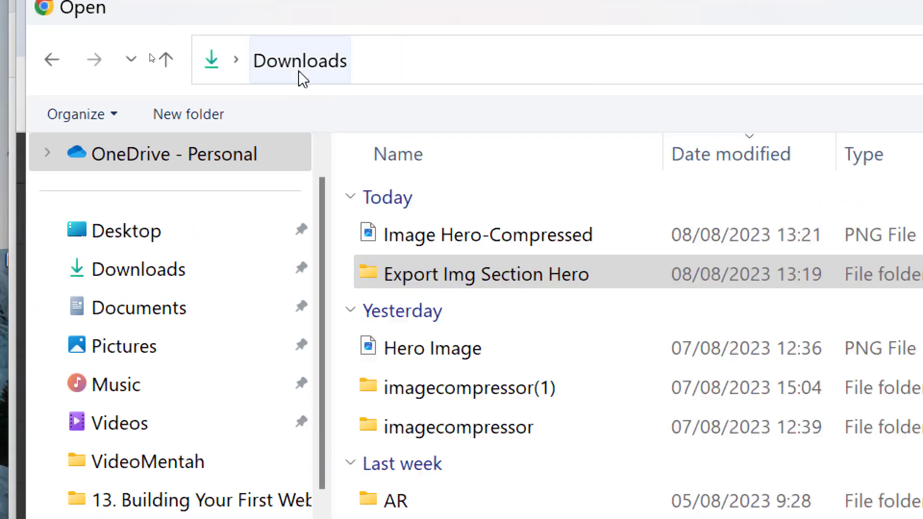
pyautogui.click(469, 238)
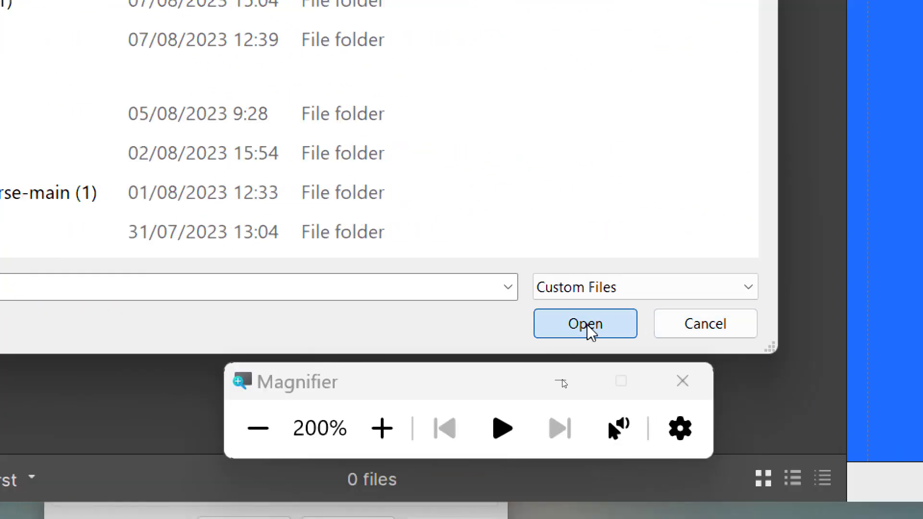
pyautogui.click(588, 327)
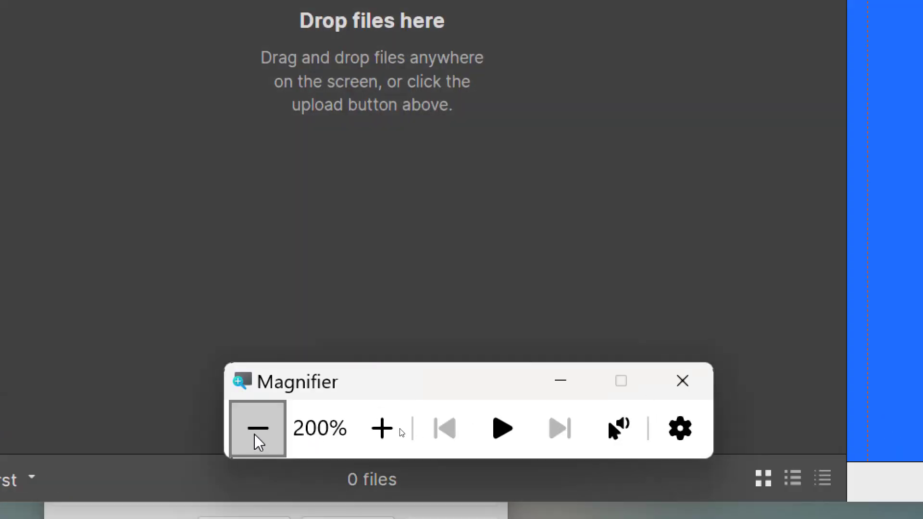
pyautogui.click(258, 428)
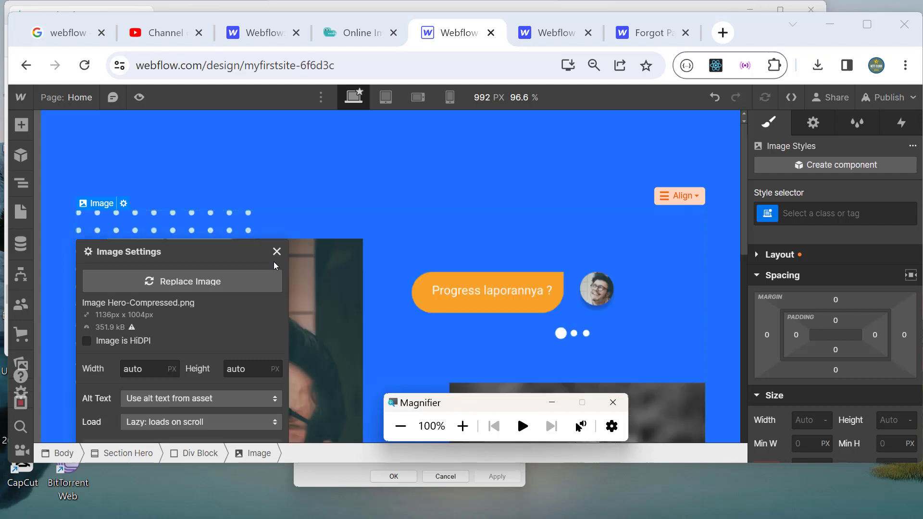
# Step: Mark the hero photo as HiDPI so it displays 568 px wide, then close its image settings
pyautogui.click(273, 261)
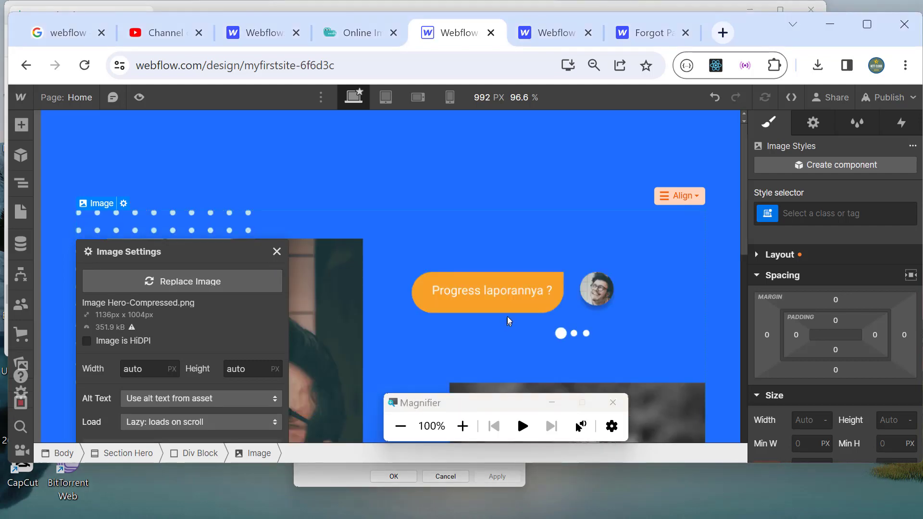
pyautogui.scroll(-5, 506, 316)
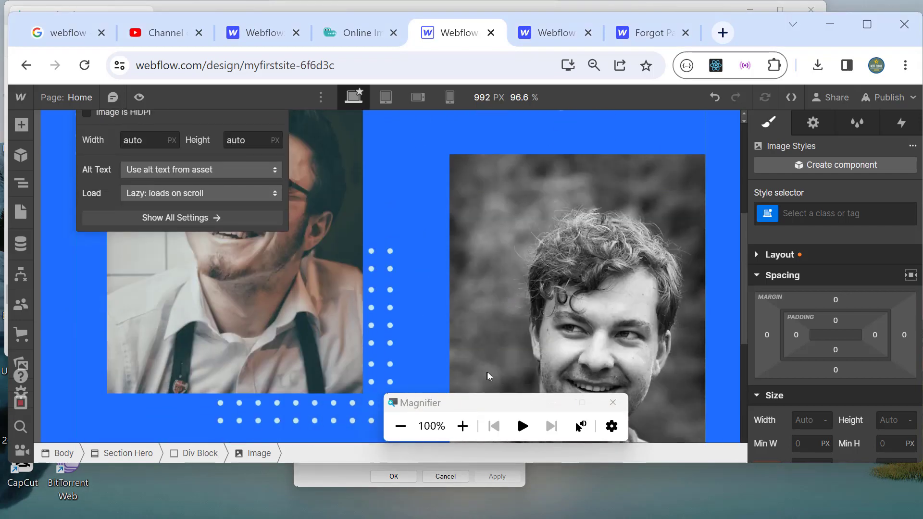
pyautogui.scroll(5, 487, 374)
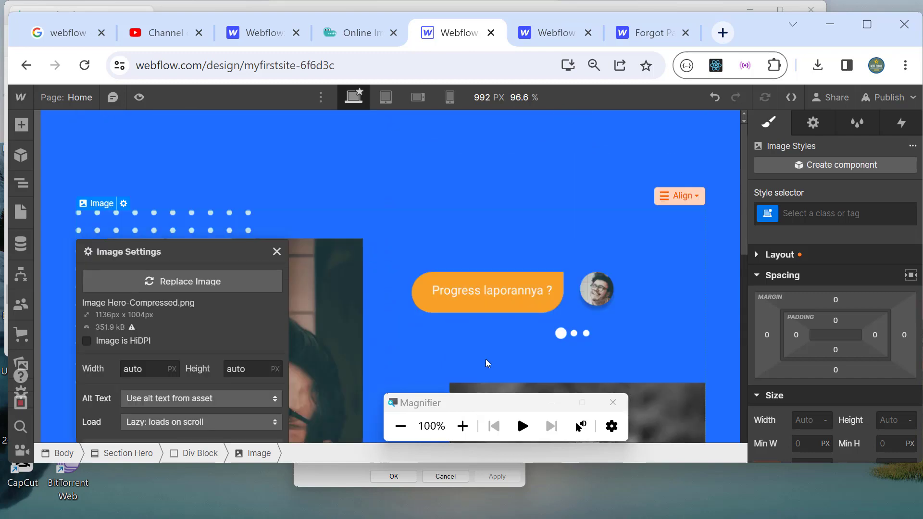
pyautogui.click(462, 426)
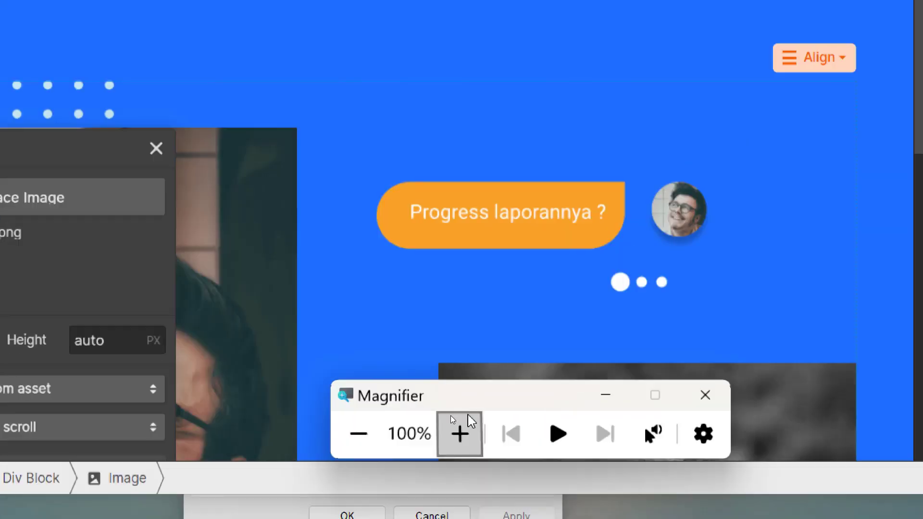
pyautogui.click(172, 274)
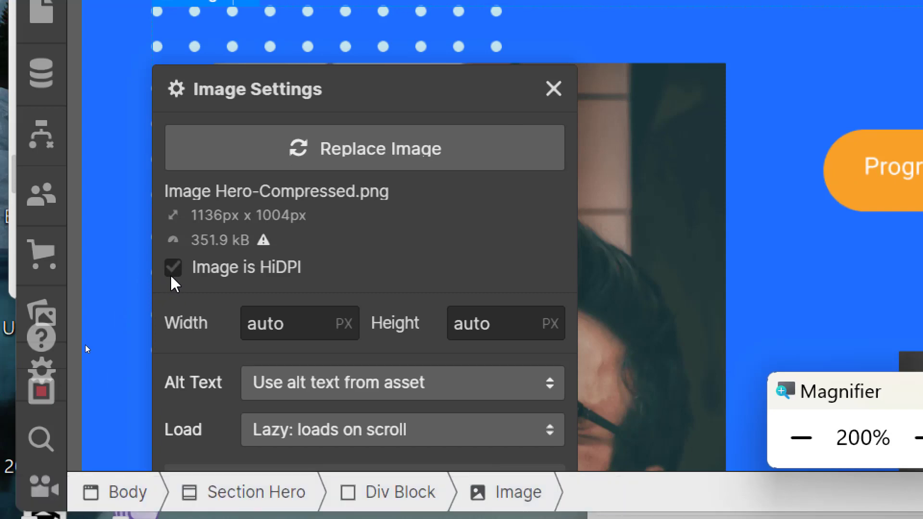
pyautogui.click(171, 275)
pyautogui.click(800, 437)
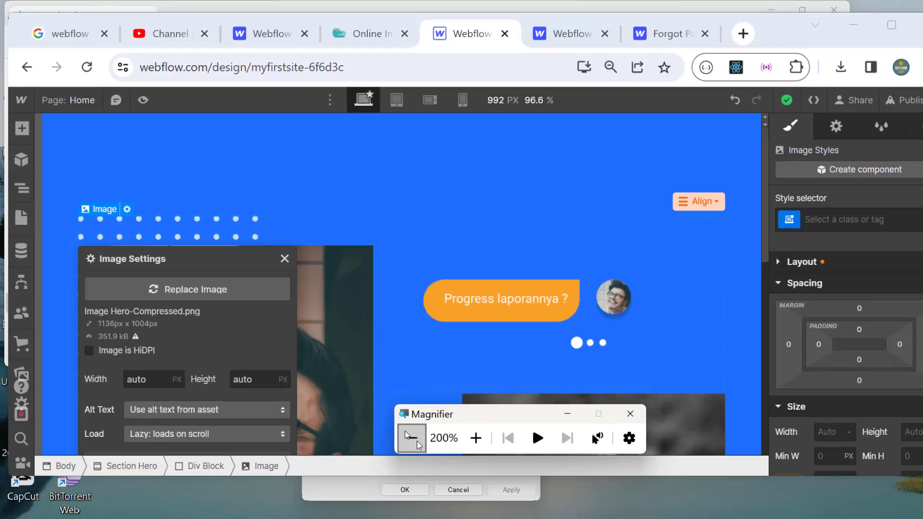
pyautogui.click(410, 438)
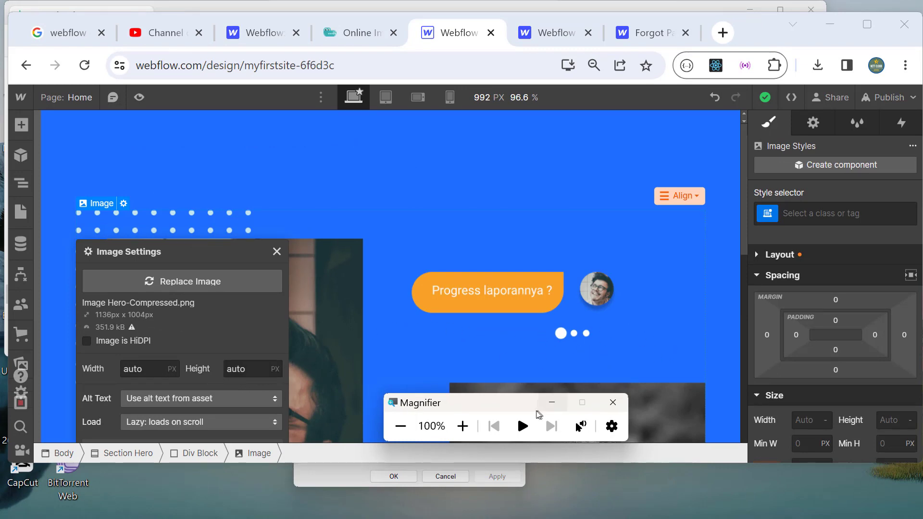
pyautogui.click(463, 426)
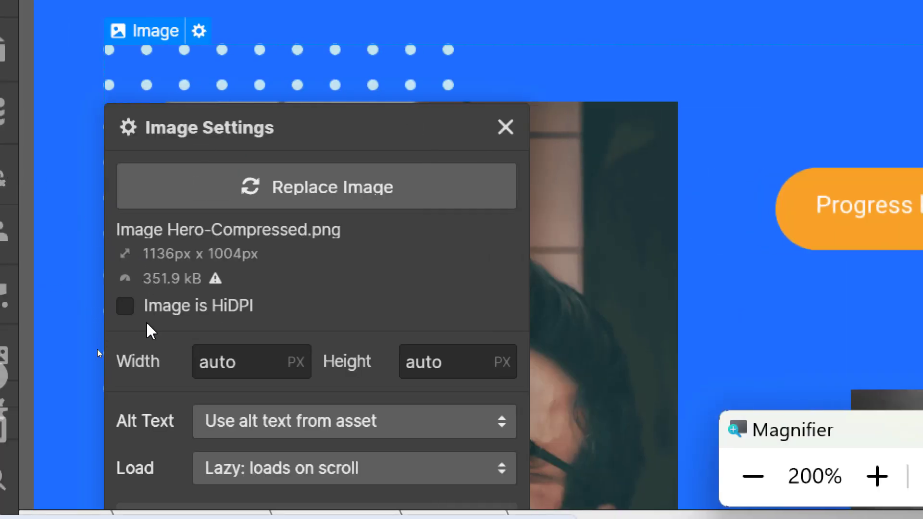
pyautogui.click(126, 307)
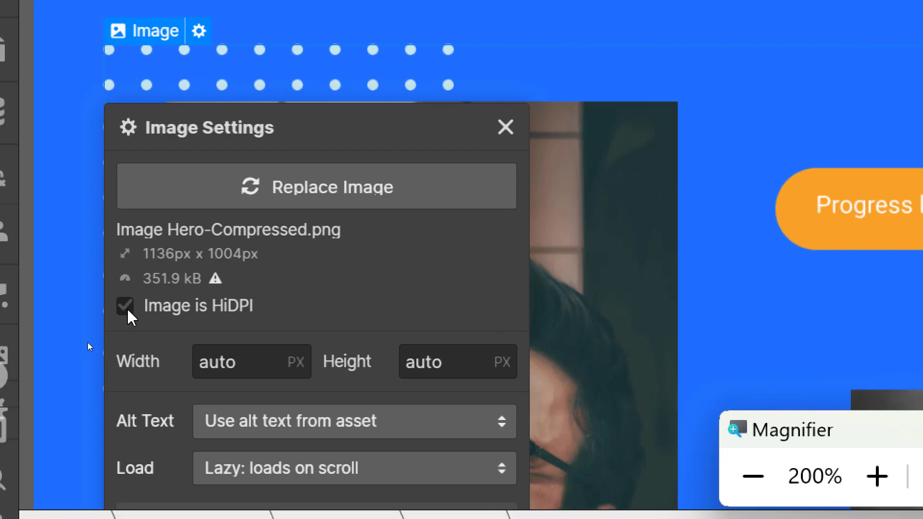
pyautogui.click(752, 476)
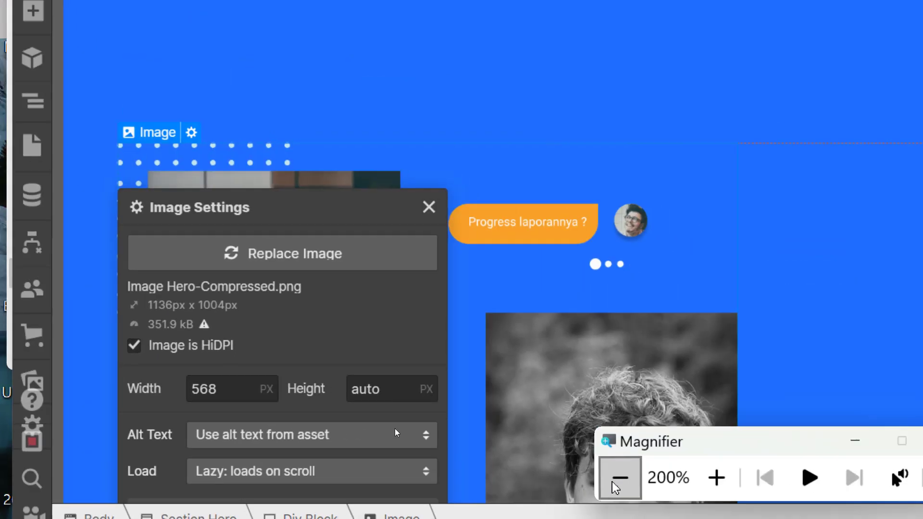
pyautogui.click(278, 253)
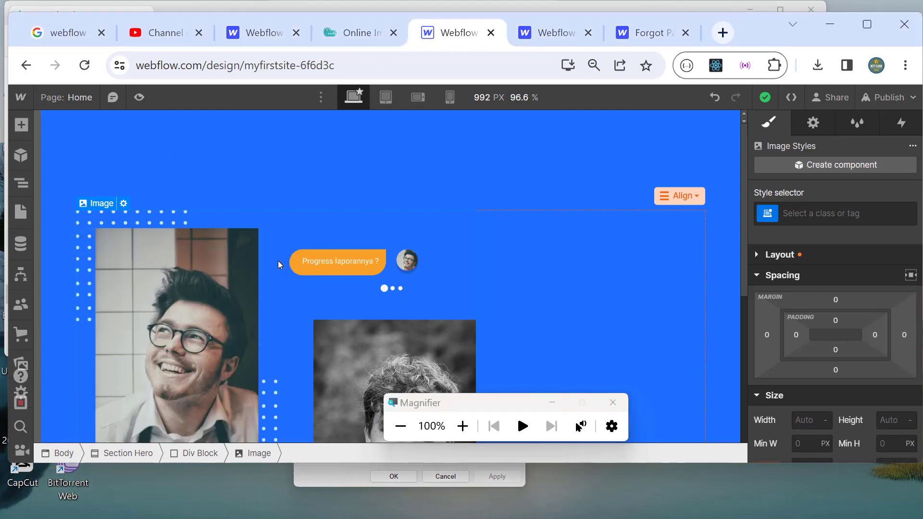
# Step: Preview the page at 1234 px, scroll through the hero and compare it against the Figma design
pyautogui.scroll(-6, 448, 302)
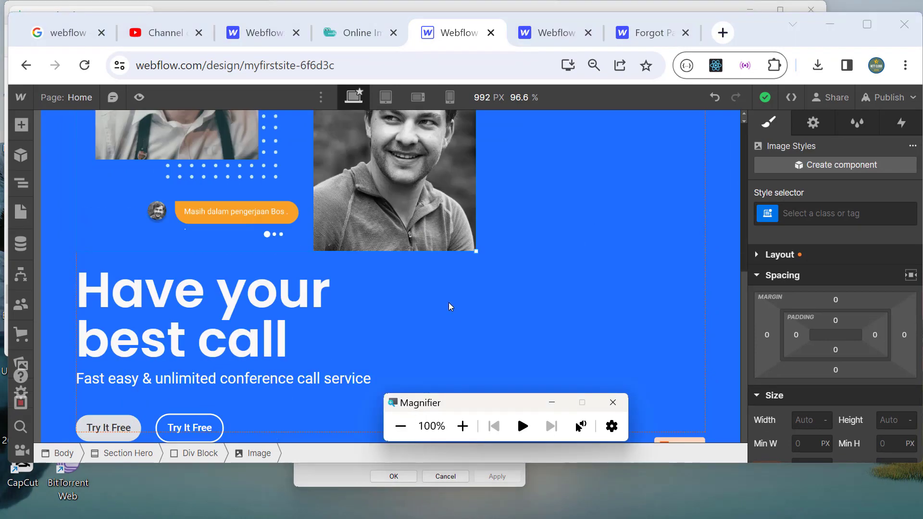
pyautogui.scroll(6, 448, 302)
pyautogui.scroll(-5, 448, 321)
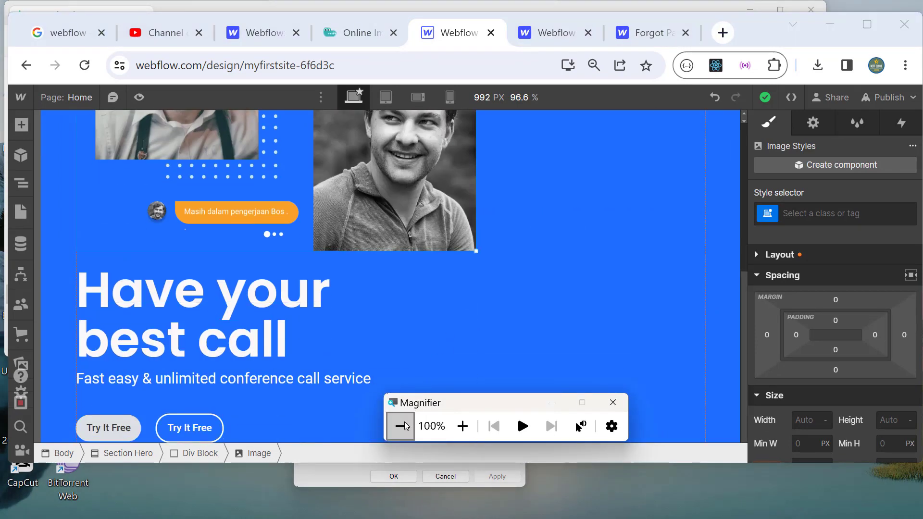
pyautogui.scroll(5, 427, 230)
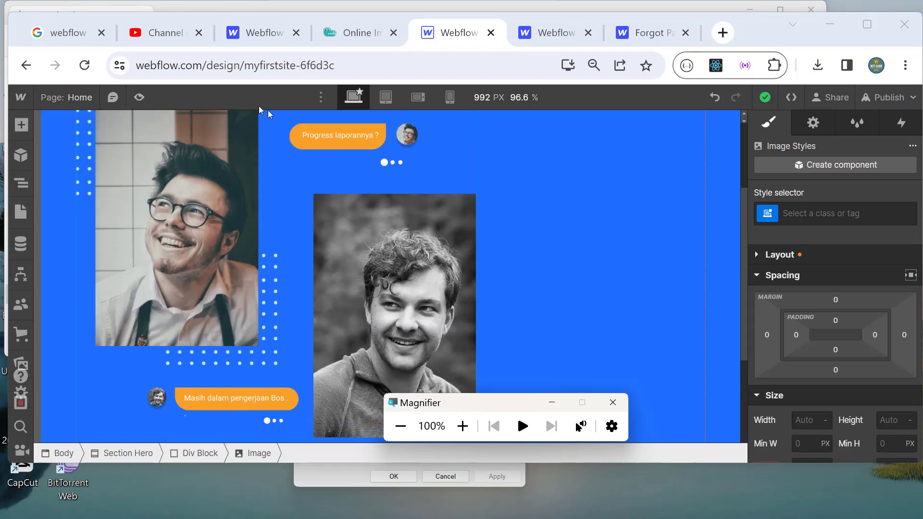
pyautogui.click(140, 98)
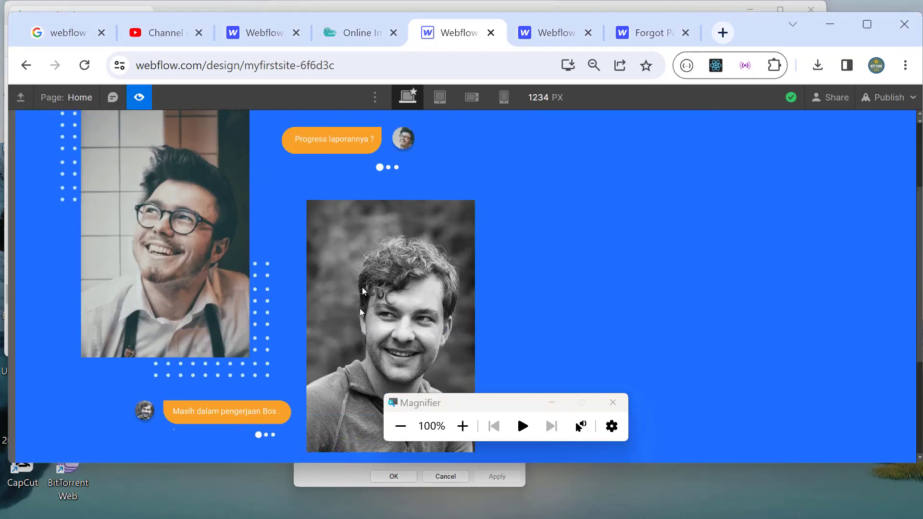
pyautogui.scroll(-5, 390, 333)
pyautogui.scroll(5, 388, 329)
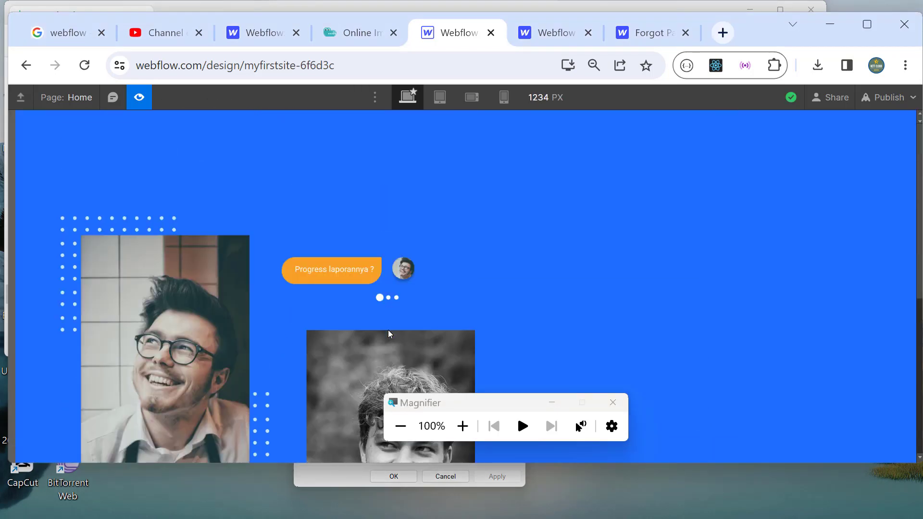
pyautogui.scroll(-5, 388, 330)
pyautogui.scroll(5, 388, 330)
pyautogui.scroll(-5, 389, 333)
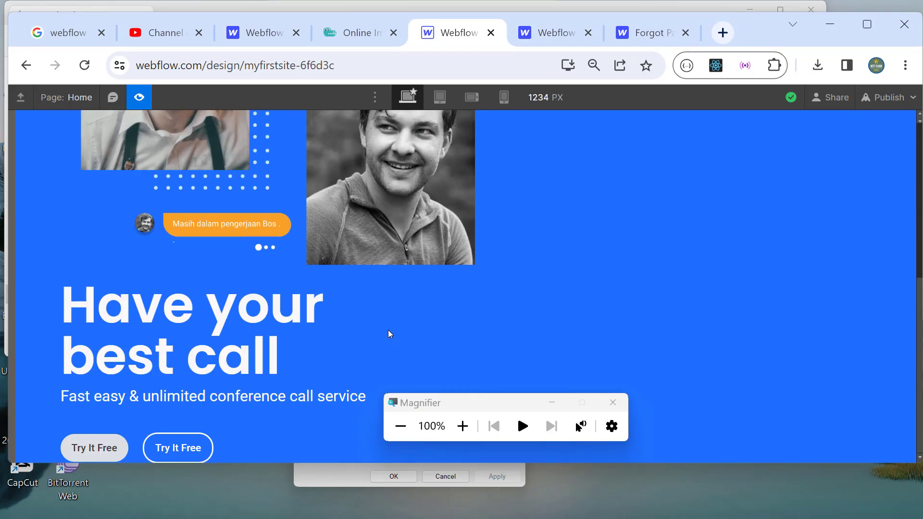
pyautogui.scroll(5, 388, 330)
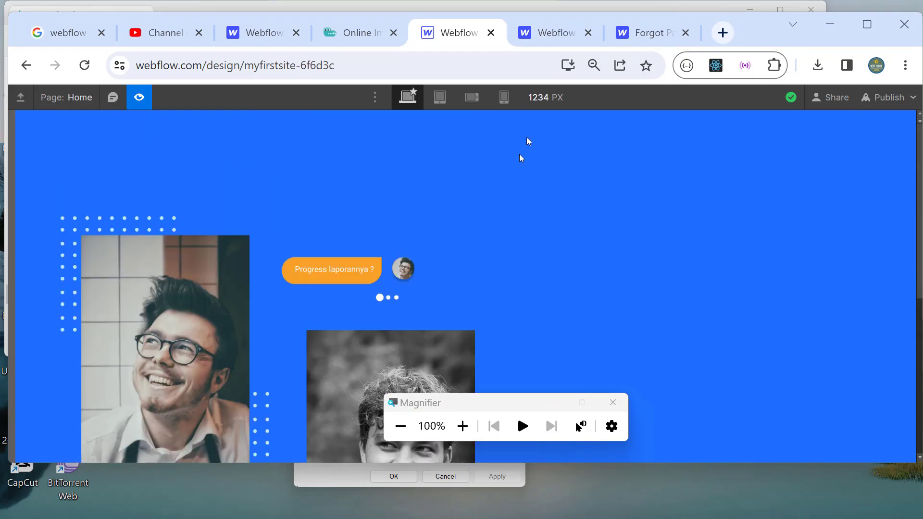
pyautogui.hotkey('alt', 'Tab')
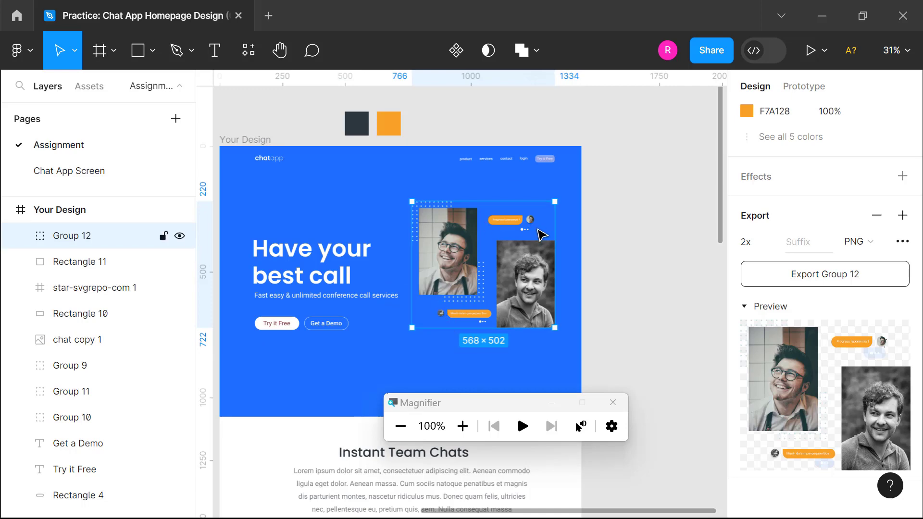
pyautogui.hotkey('alt', 'Tab')
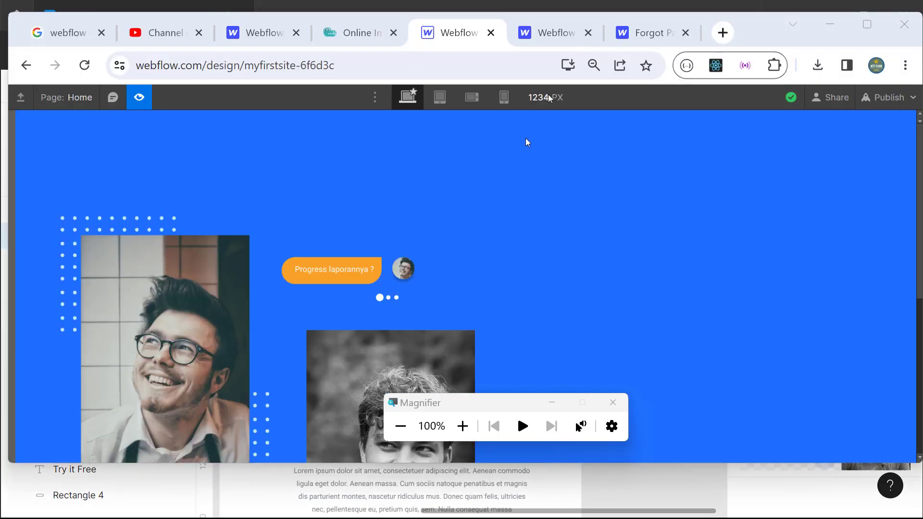
# Step: Scroll through the hero preview once more, then exit preview back to the Designer
pyautogui.scroll(-5, 436, 297)
pyautogui.scroll(5, 435, 297)
pyautogui.scroll(-5, 435, 297)
pyautogui.scroll(4, 435, 297)
pyautogui.scroll(-5, 195, 364)
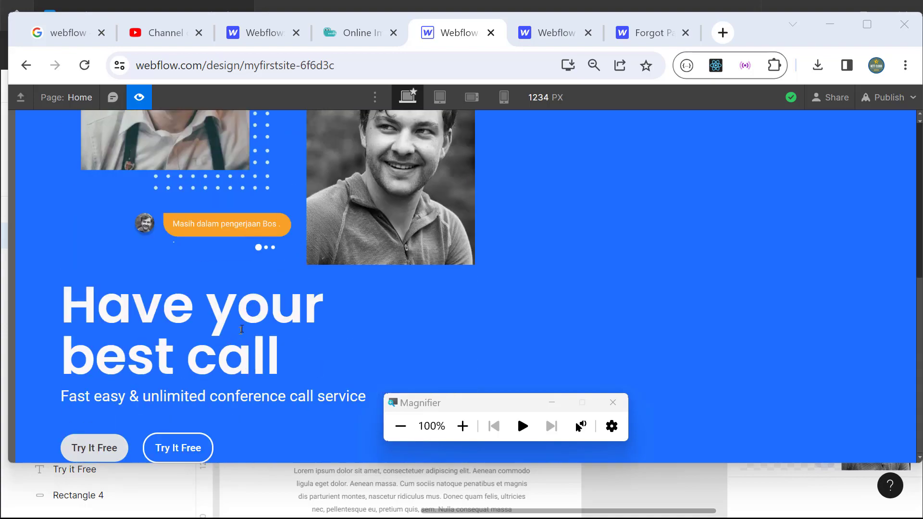
pyautogui.scroll(5, 251, 313)
pyautogui.scroll(-5, 251, 312)
pyautogui.scroll(5, 139, 435)
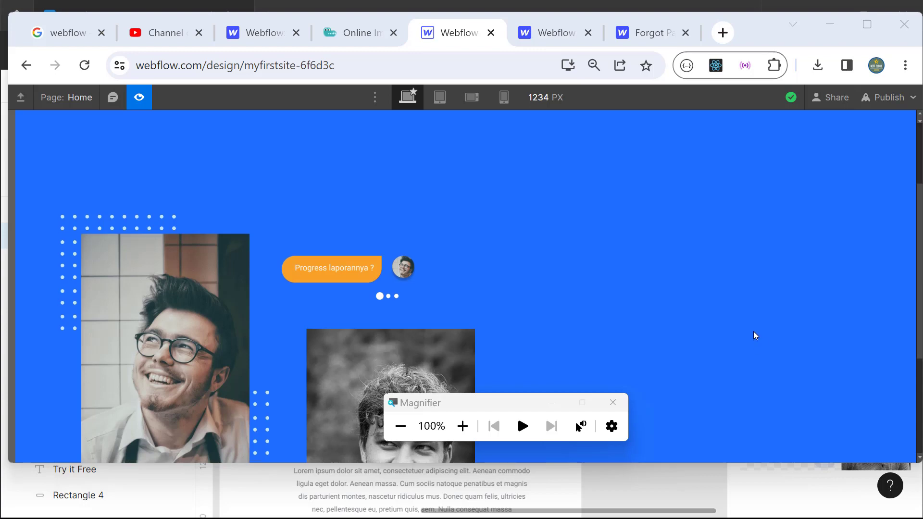
pyautogui.scroll(-5, 753, 333)
pyautogui.scroll(5, 753, 334)
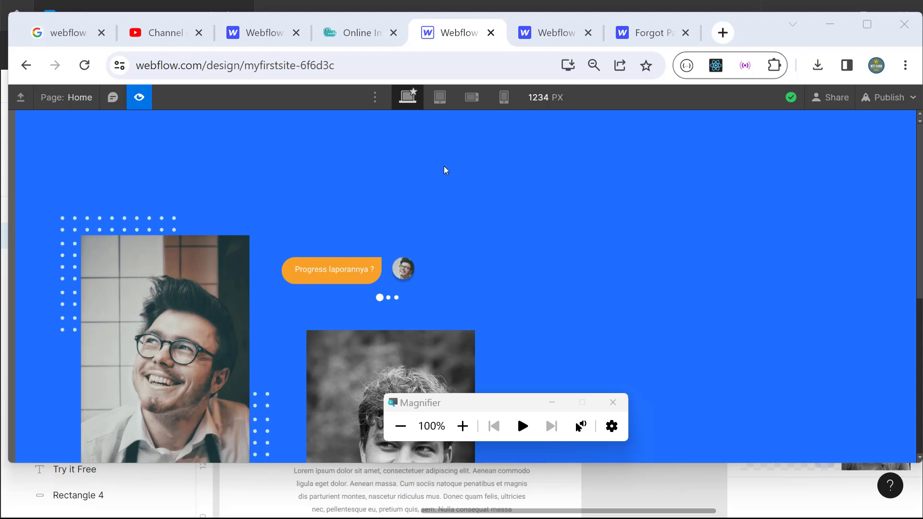
pyautogui.click(140, 98)
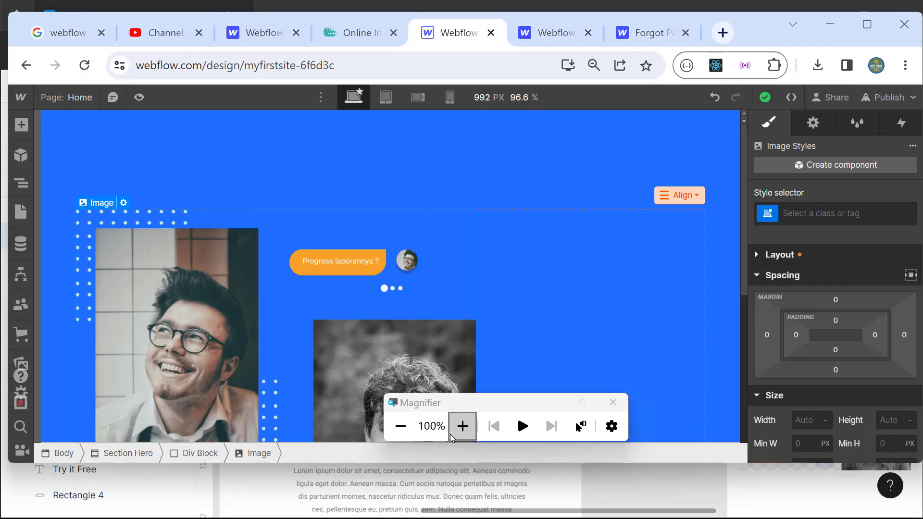
# Step: Select the hero's Div Block in the Navigator
pyautogui.click(462, 425)
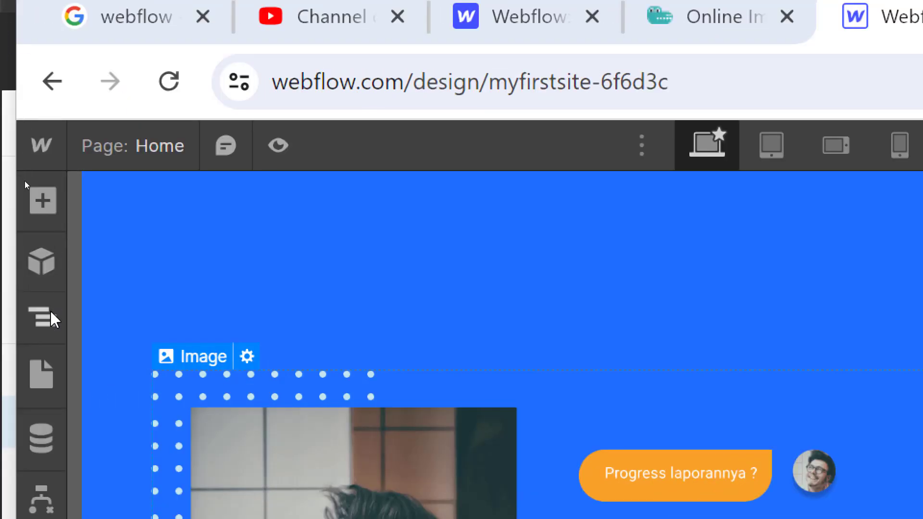
pyautogui.click(49, 320)
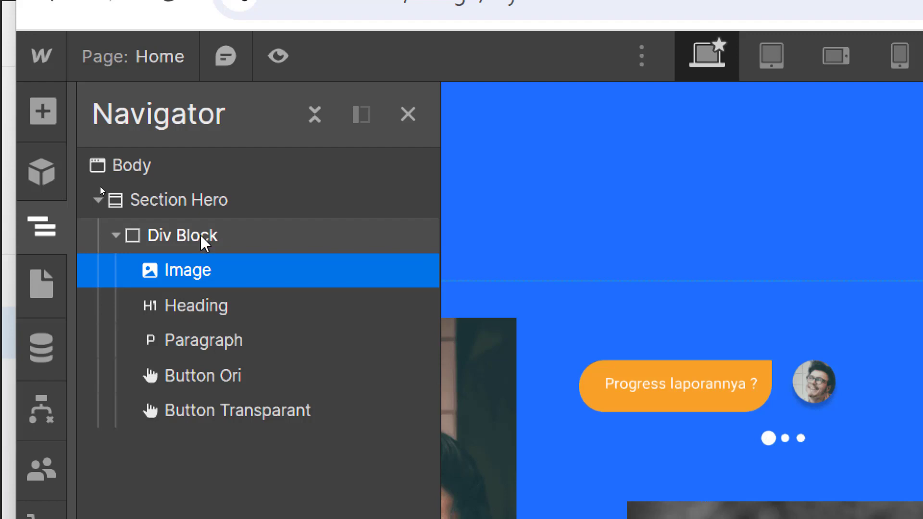
pyautogui.click(205, 242)
pyautogui.rightClick(205, 243)
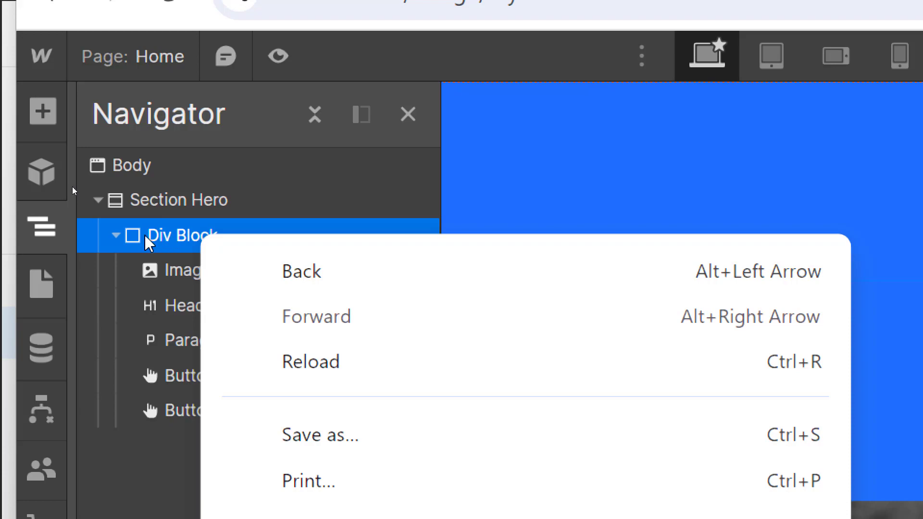
pyautogui.click(168, 236)
# Step: Add an empty Div Block after Button Transparant below the buttons and select it
pyautogui.click(42, 113)
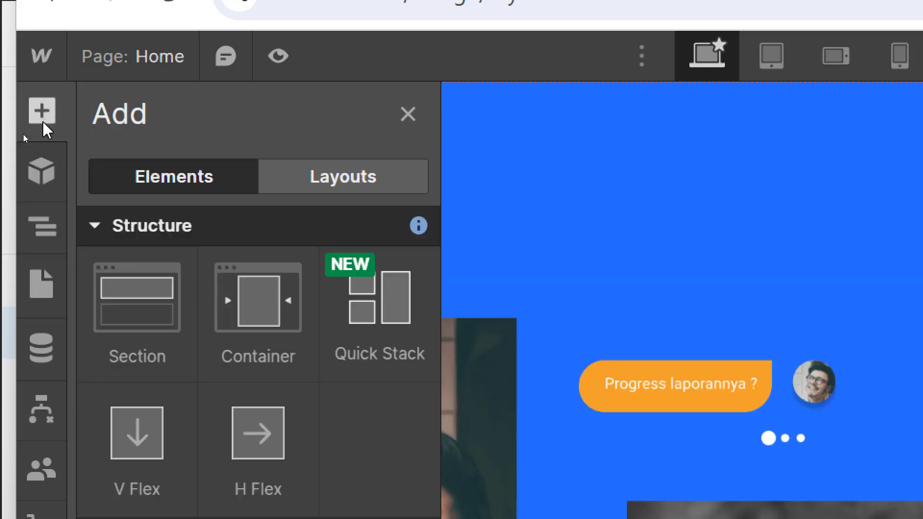
pyautogui.moveTo(160, 395); pyautogui.dragTo(163, 406)
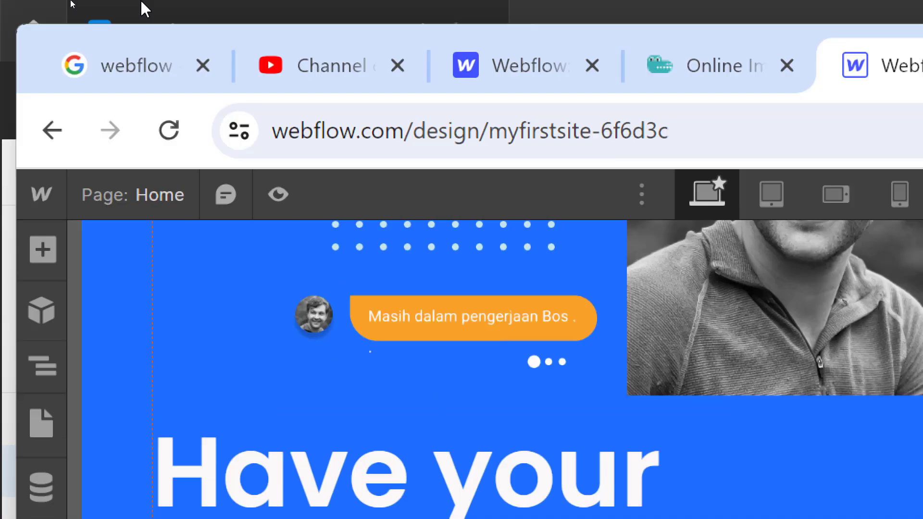
pyautogui.click(42, 365)
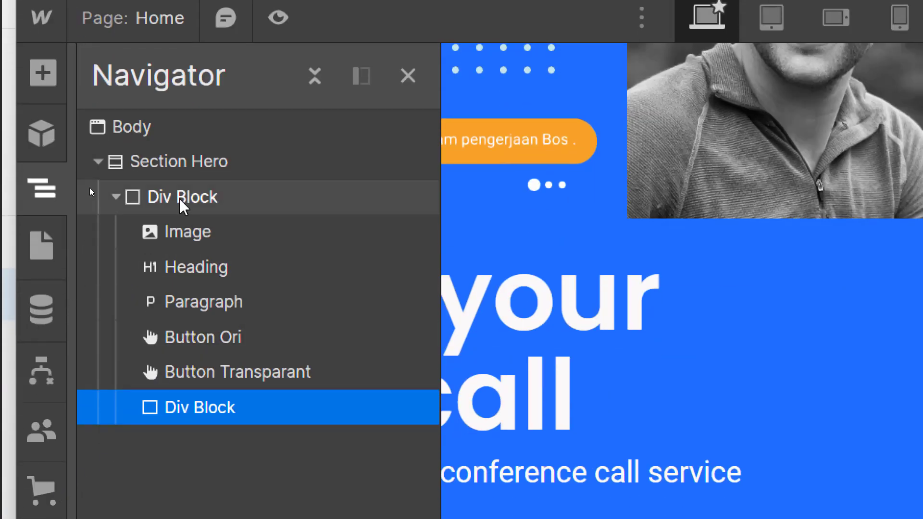
pyautogui.click(181, 202)
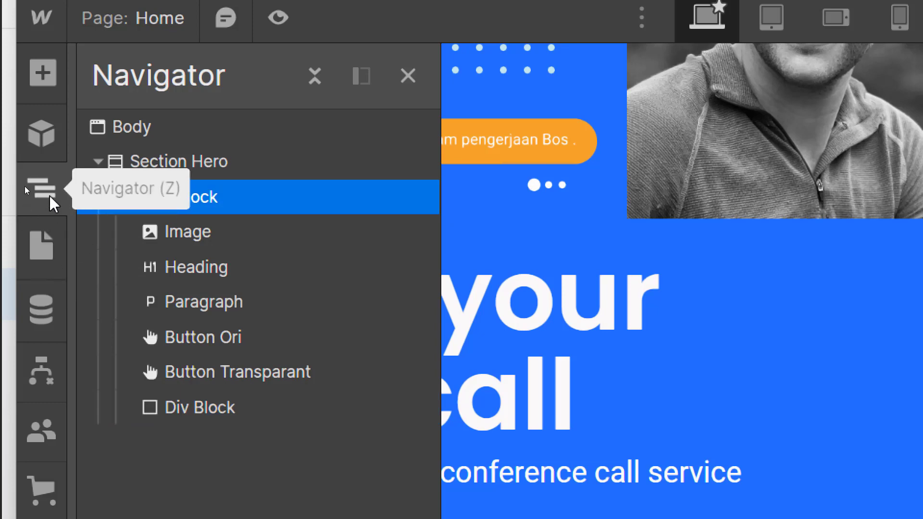
pyautogui.click(202, 410)
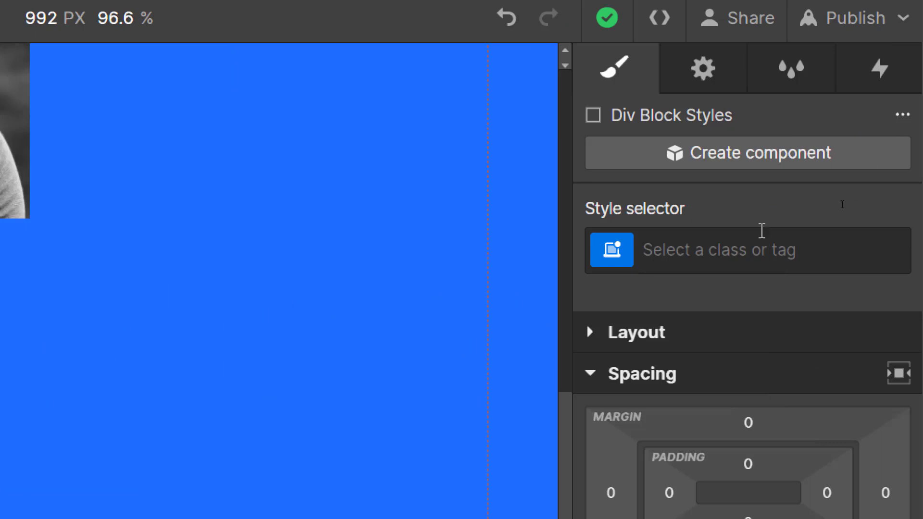
# Step: Name the new Div Block's class Left_Block, correcting the typos before confirming
pyautogui.click(755, 240)
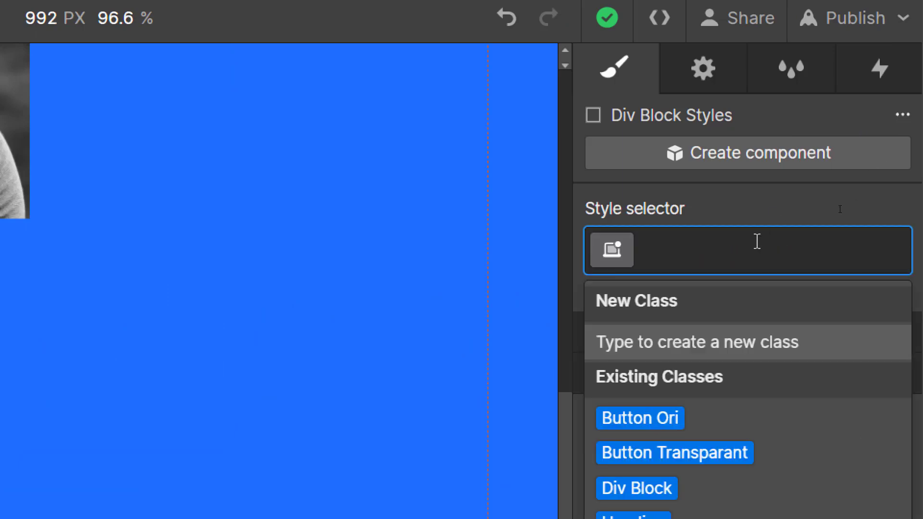
pyautogui.write('Left')
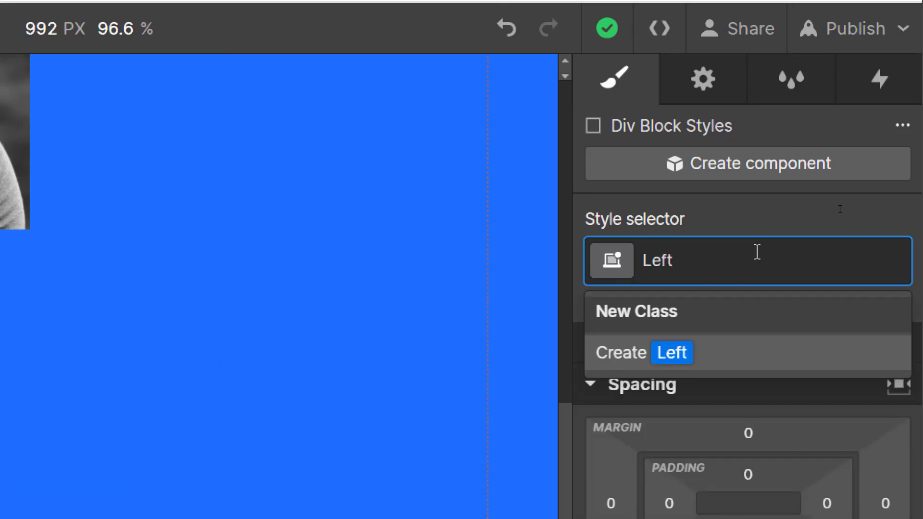
pyautogui.write('BLo')
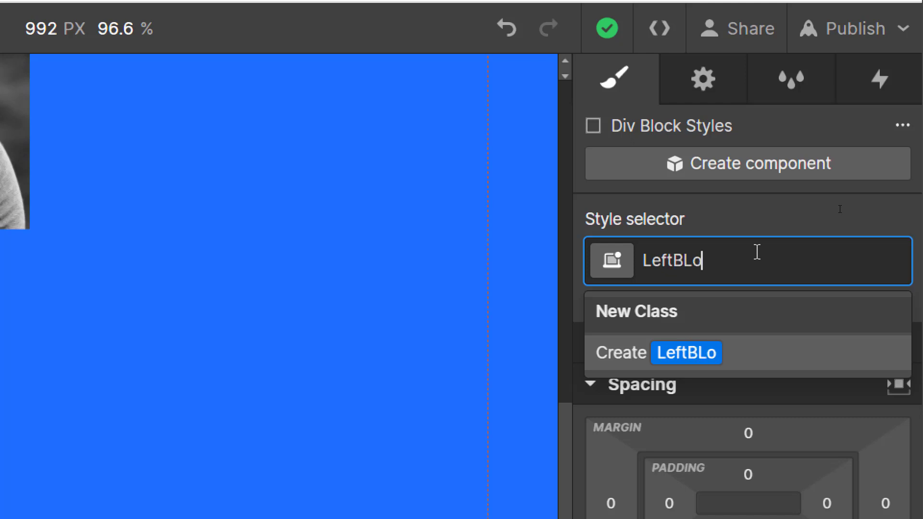
pyautogui.write('bck')
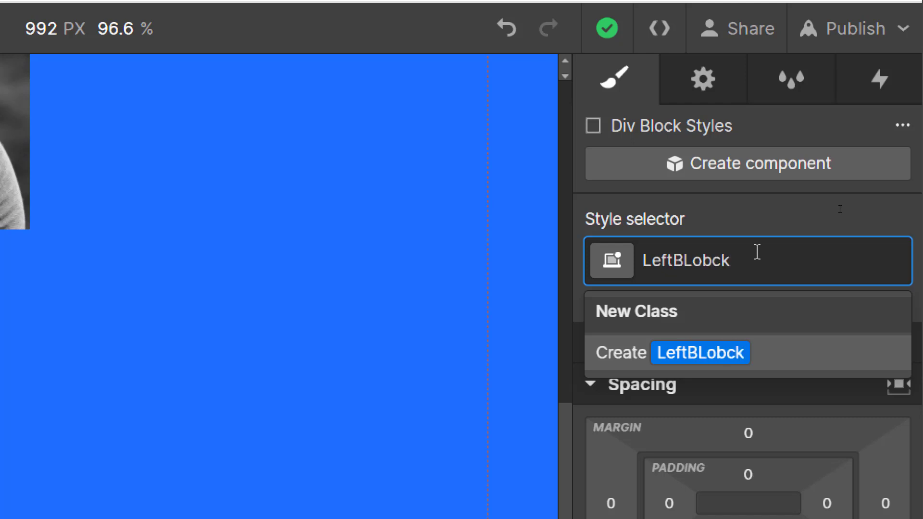
pyautogui.press('BackSpace')
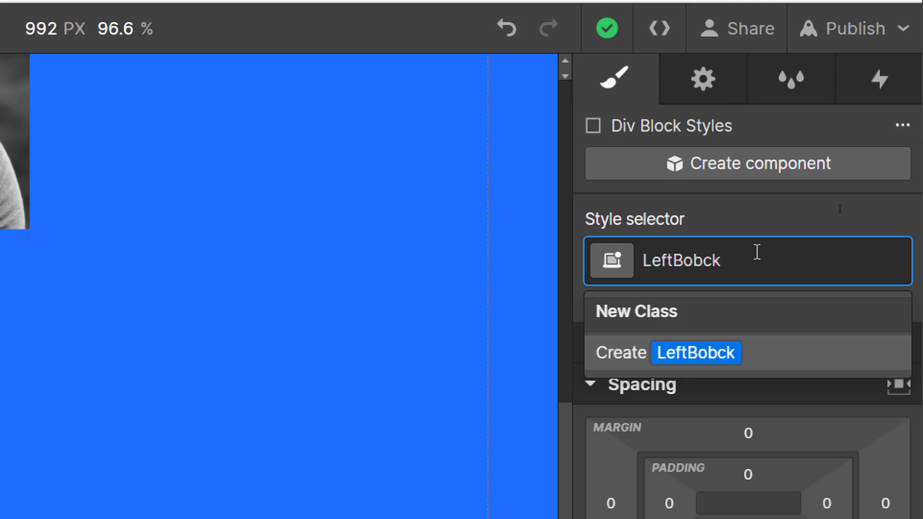
pyautogui.write('l')
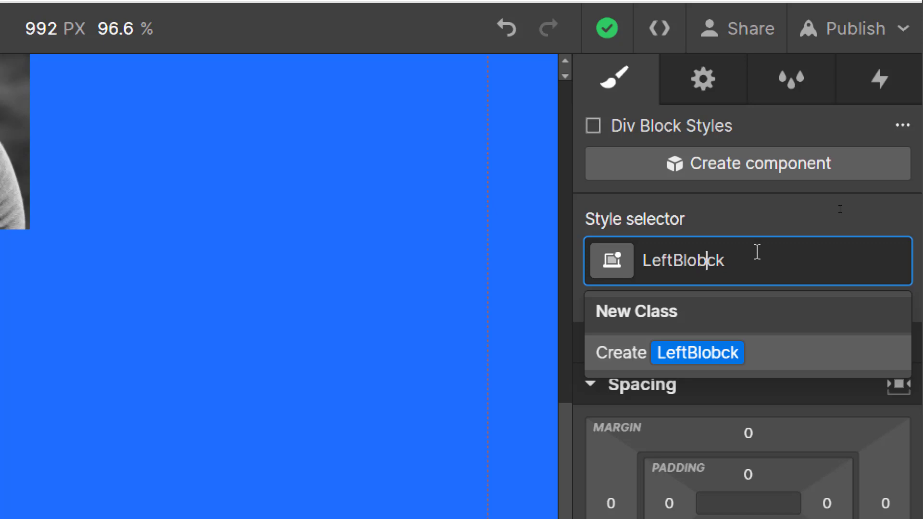
pyautogui.press('BackSpace')
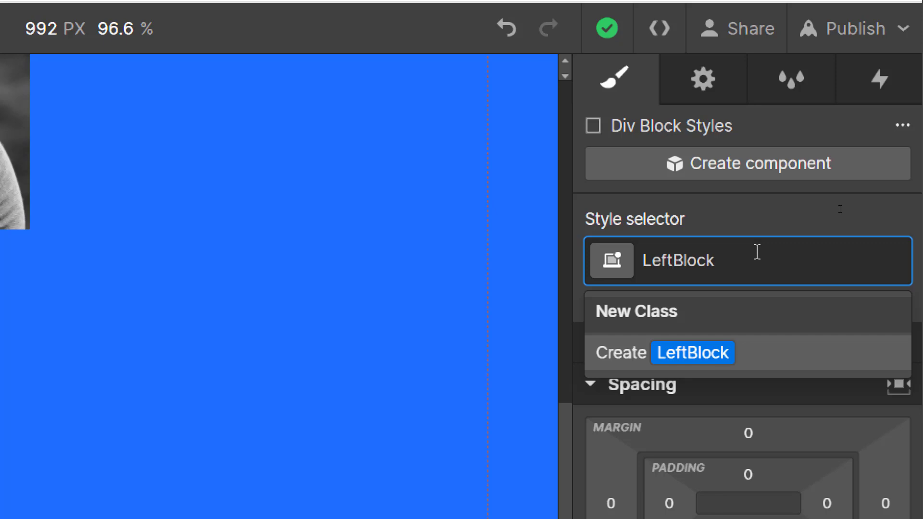
pyautogui.write('_')
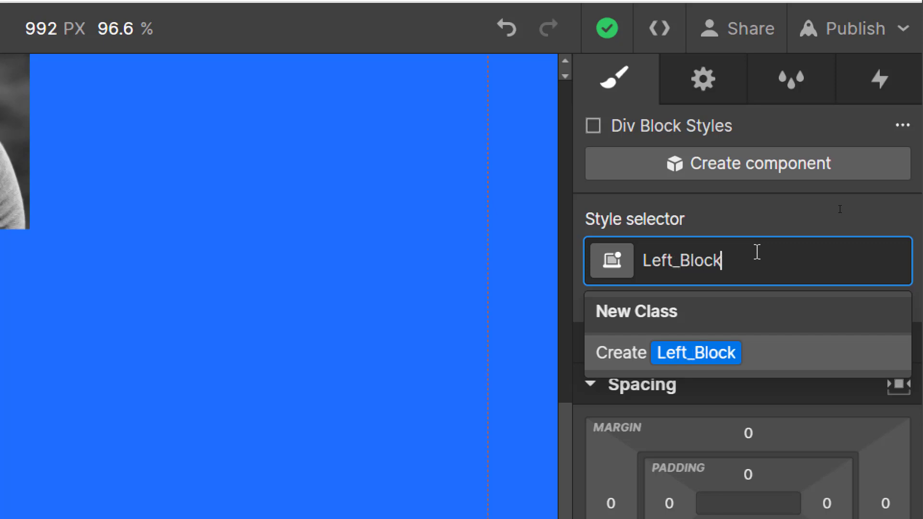
pyautogui.press('Return')
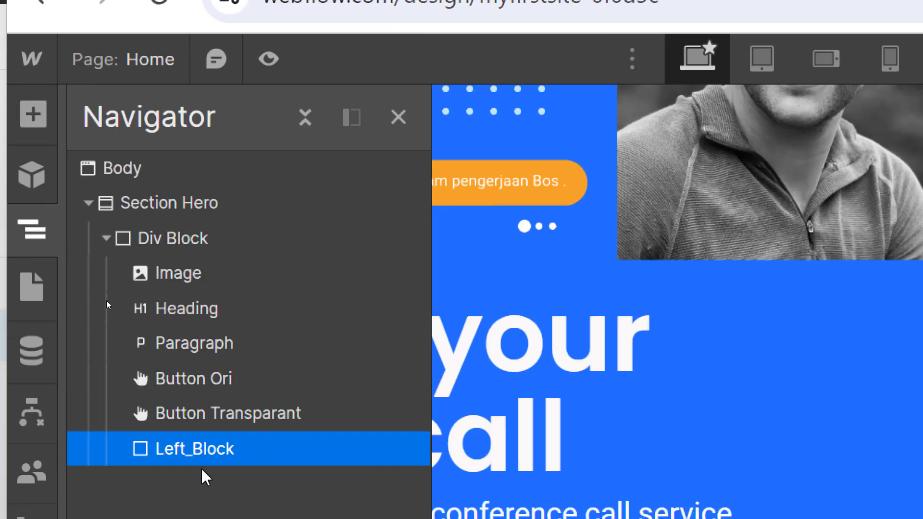
# Step: Add a second empty Div Block inside the hero's Div Block, after Left_Block, and select it
pyautogui.click(172, 245)
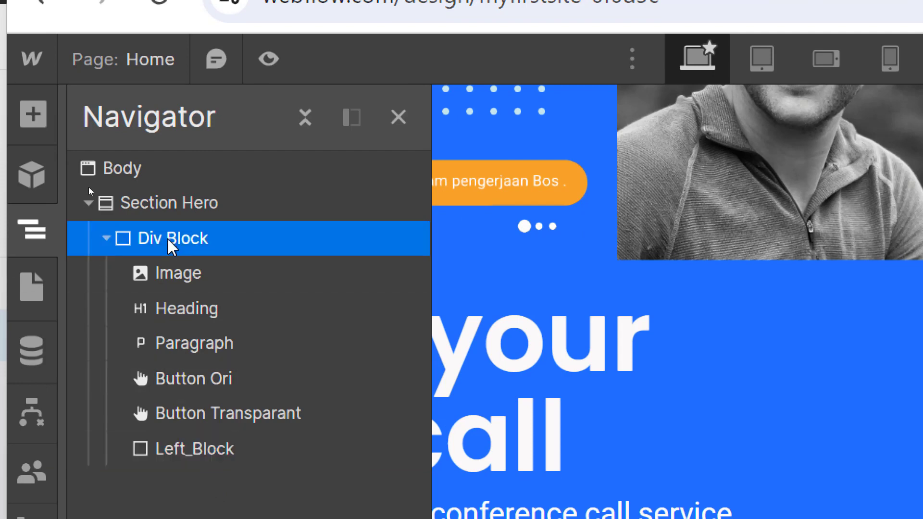
pyautogui.click(30, 113)
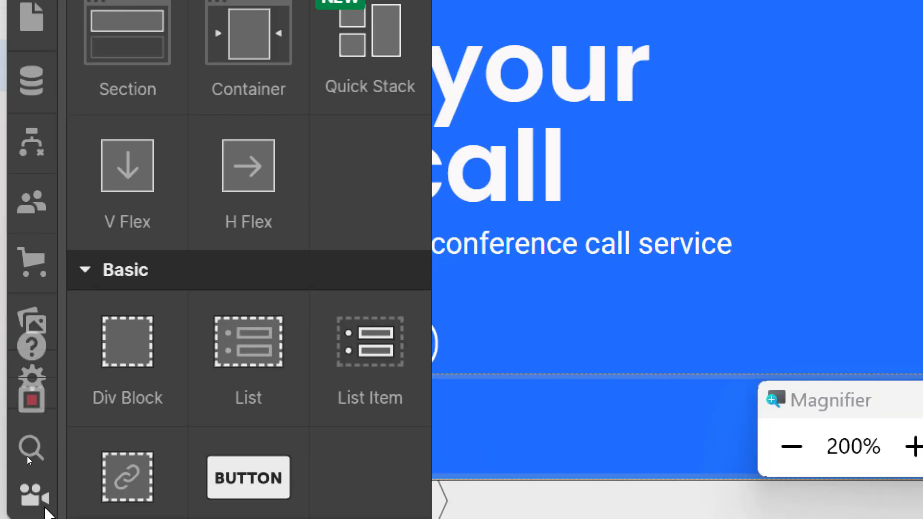
pyautogui.click(122, 368)
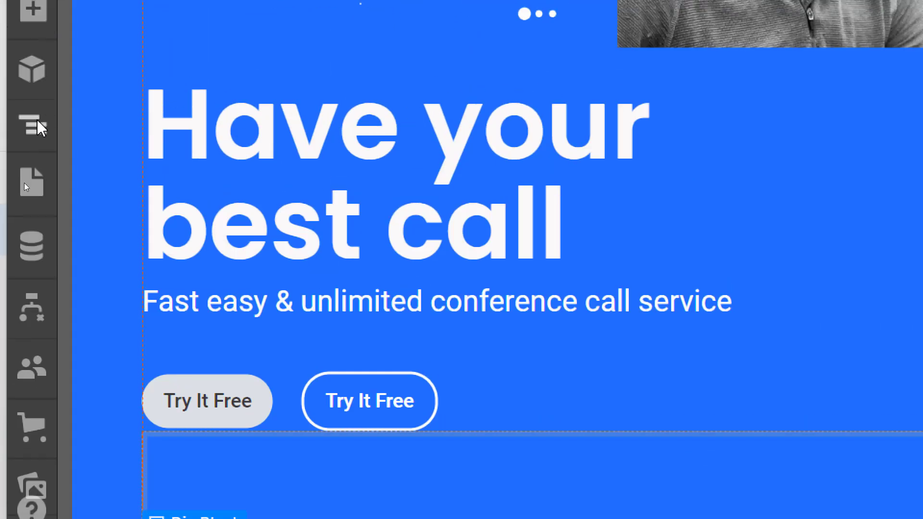
pyautogui.click(33, 124)
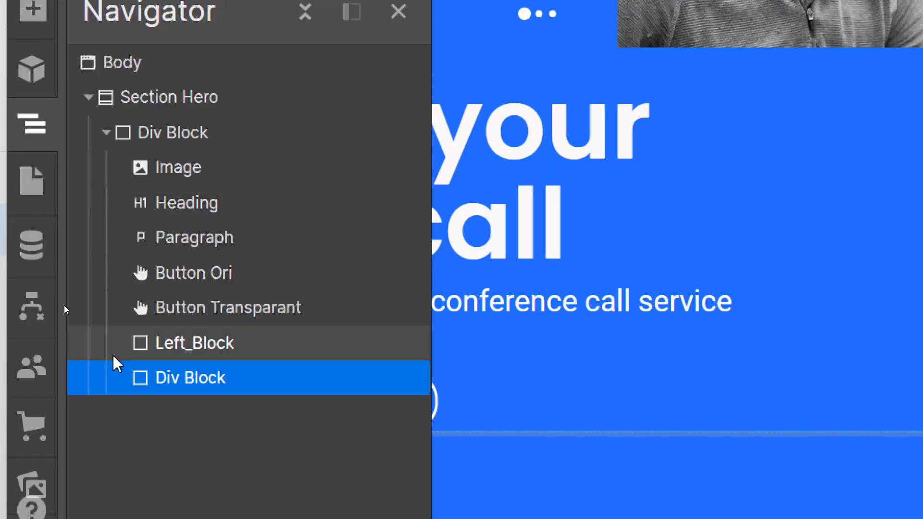
pyautogui.click(186, 349)
pyautogui.click(186, 380)
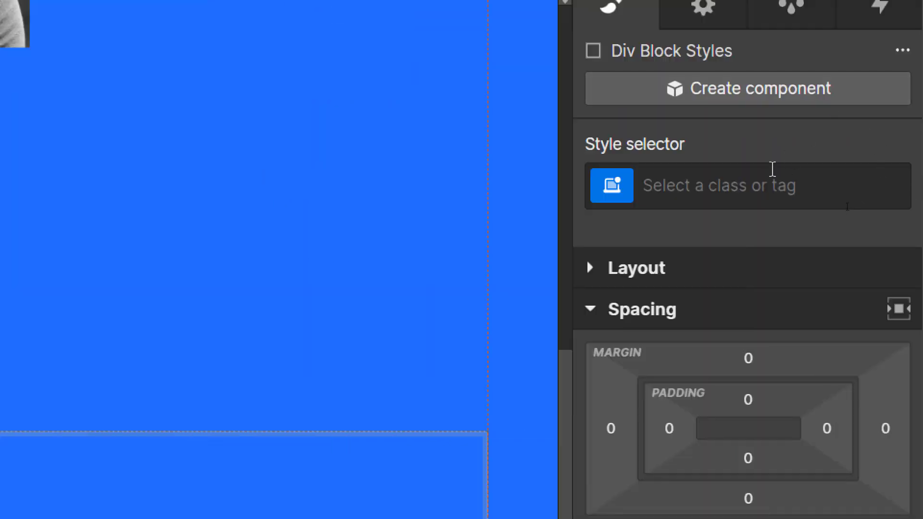
# Step: Give the second block the new class Right_Block
pyautogui.click(761, 180)
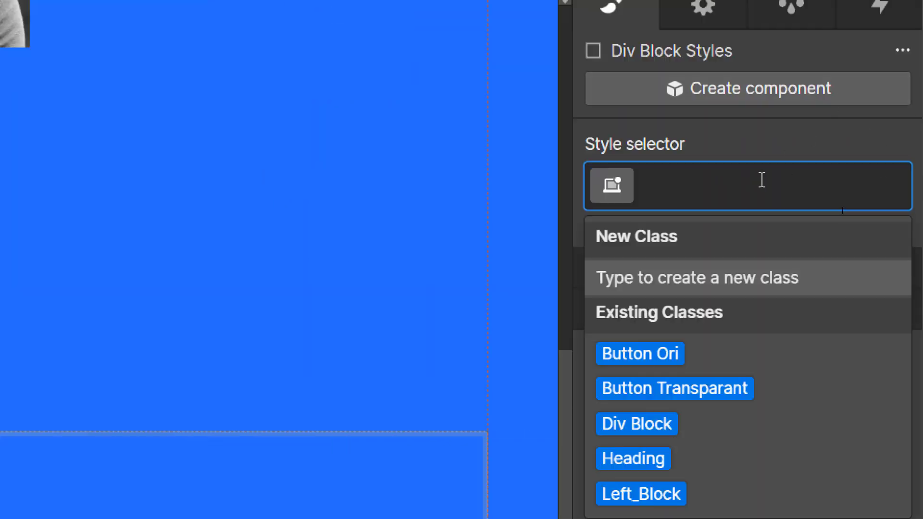
pyautogui.write('Right')
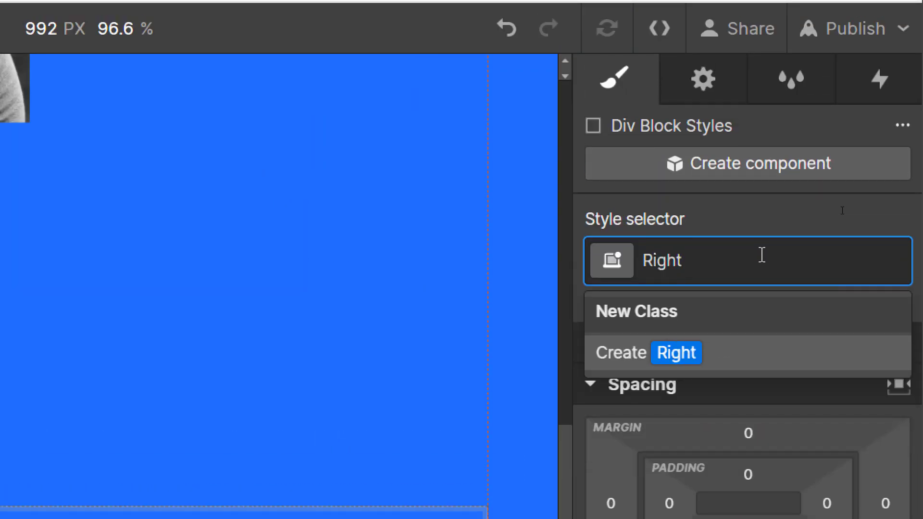
pyautogui.write('_Block')
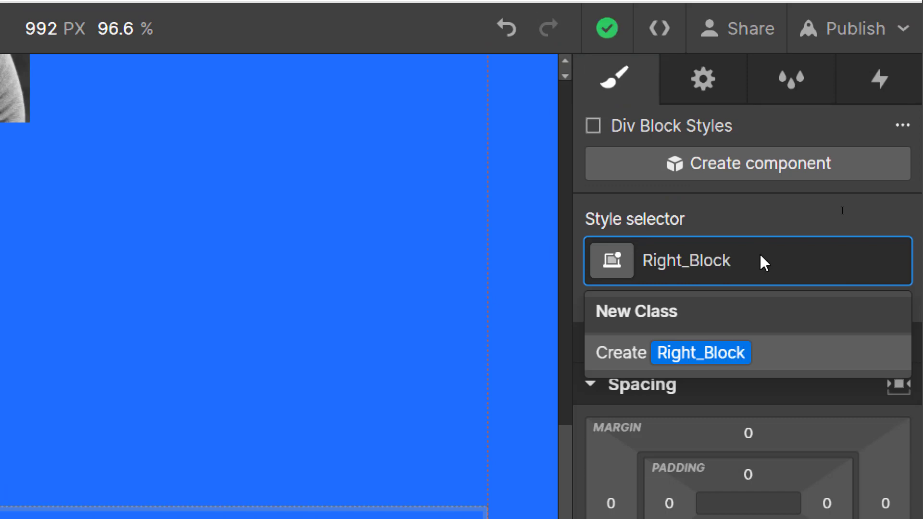
pyautogui.press('Return')
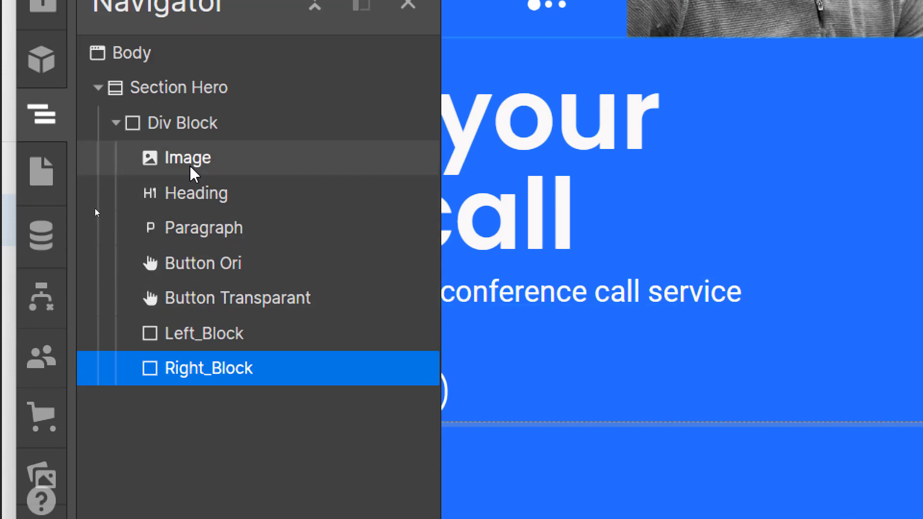
# Step: Move the Image into Right_Block, and the Heading, Paragraph and both buttons into Left_Block
pyautogui.moveTo(191, 169); pyautogui.dragTo(256, 348)
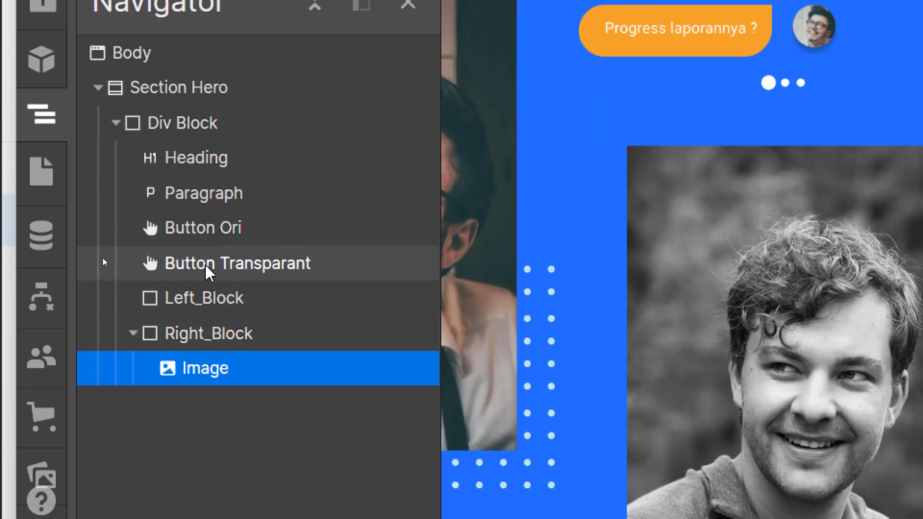
pyautogui.moveTo(208, 274)
pyautogui.mouseDown()
pyautogui.moveTo(214, 299)
pyautogui.moveTo(237, 319)
pyautogui.moveTo(298, 289)
pyautogui.moveTo(301, 296)
pyautogui.moveTo(221, 269)
pyautogui.mouseUp()
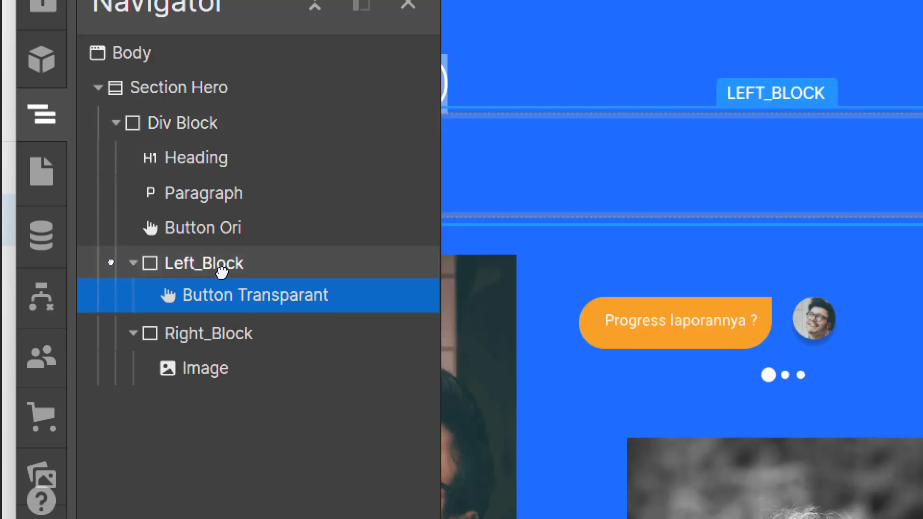
pyautogui.moveTo(222, 229); pyautogui.dragTo(240, 261)
pyautogui.moveTo(220, 194); pyautogui.dragTo(230, 238)
pyautogui.moveTo(217, 166); pyautogui.dragTo(236, 201)
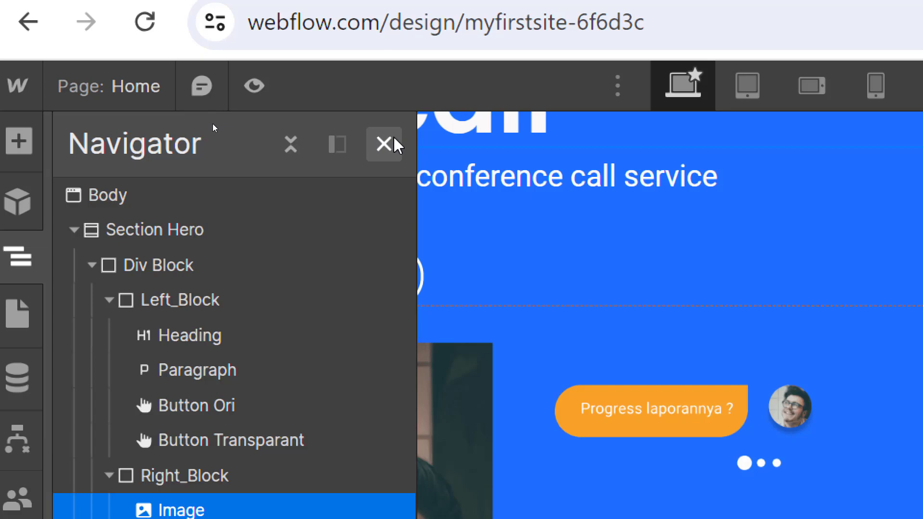
pyautogui.click(392, 139)
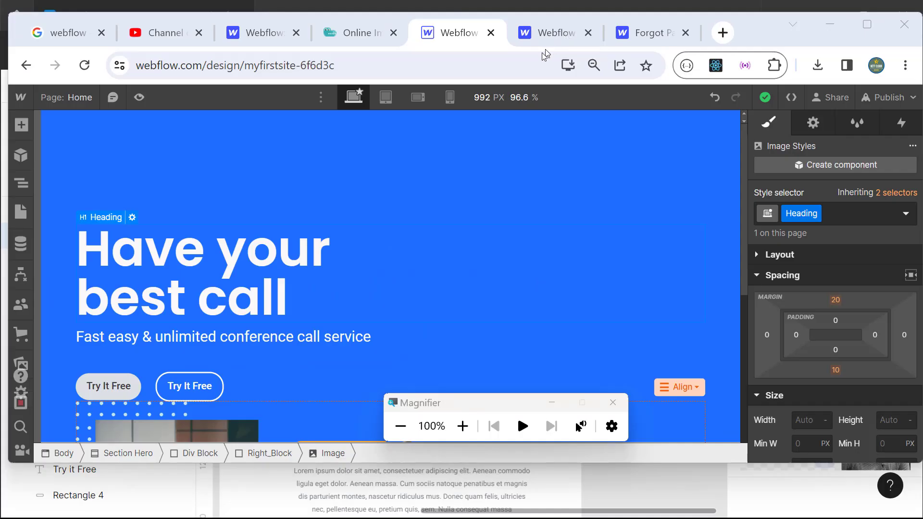
pyautogui.click(26, 184)
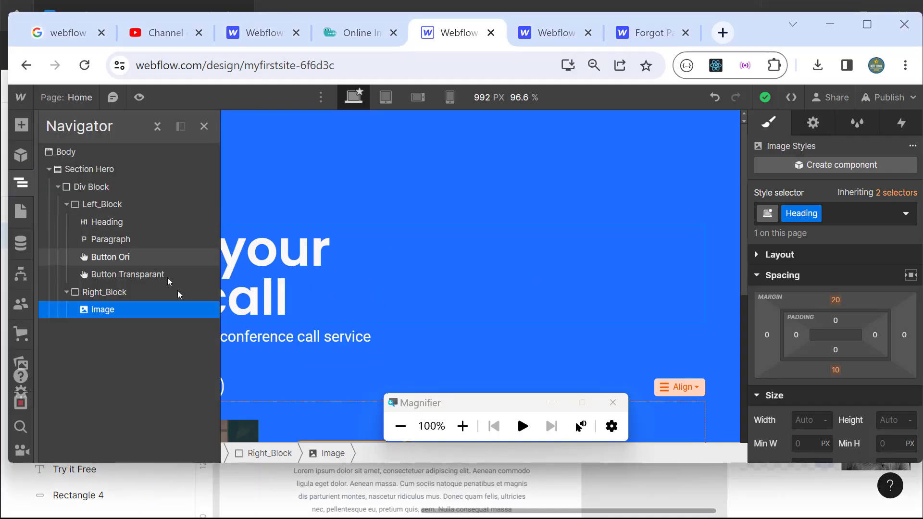
pyautogui.click(461, 426)
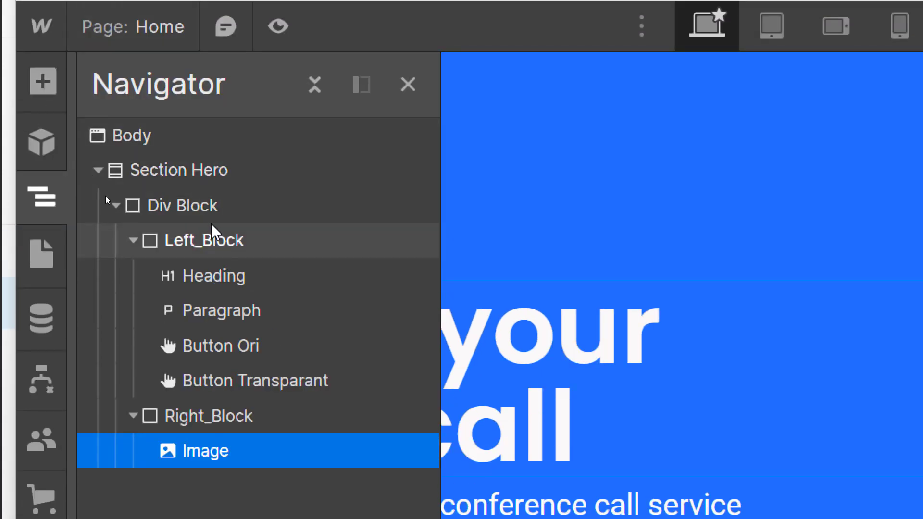
# Step: Insert an equal 6/6 two-column Columns element inside the hero's Div Block
pyautogui.click(200, 207)
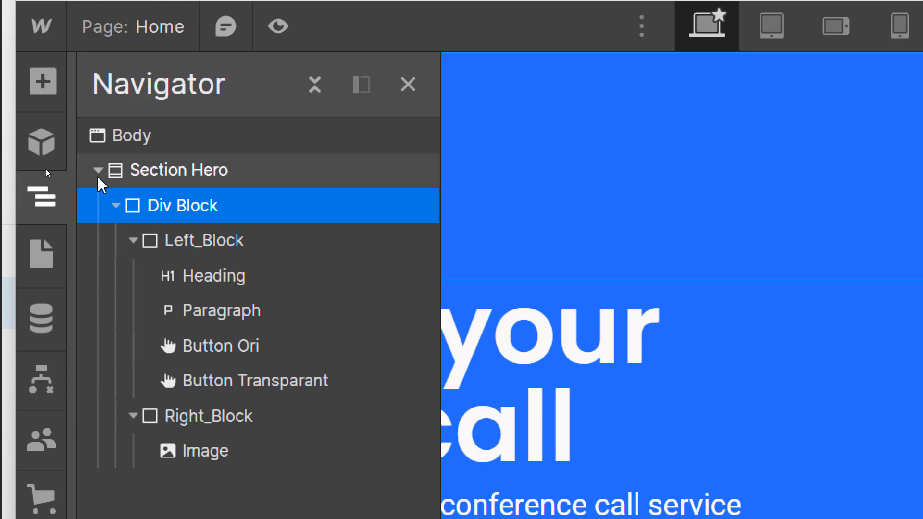
pyautogui.click(43, 82)
pyautogui.scroll(-15, 237, 428)
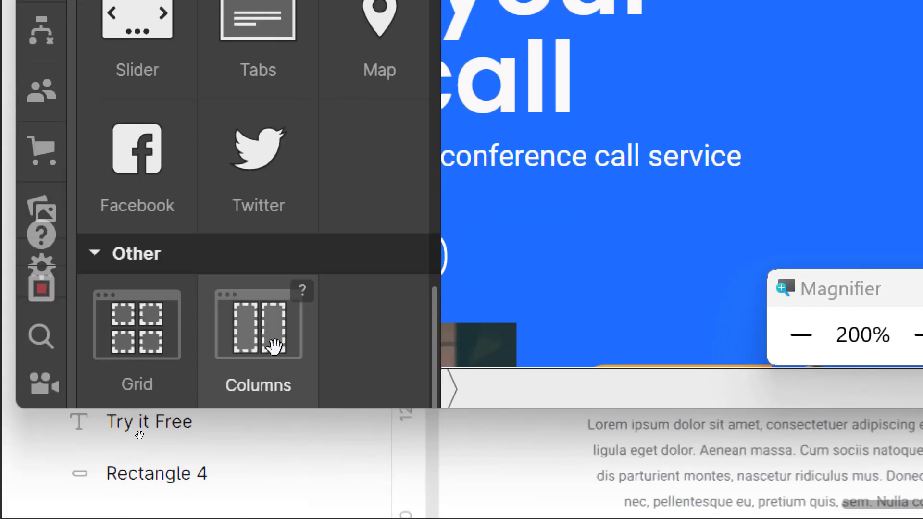
pyautogui.click(262, 344)
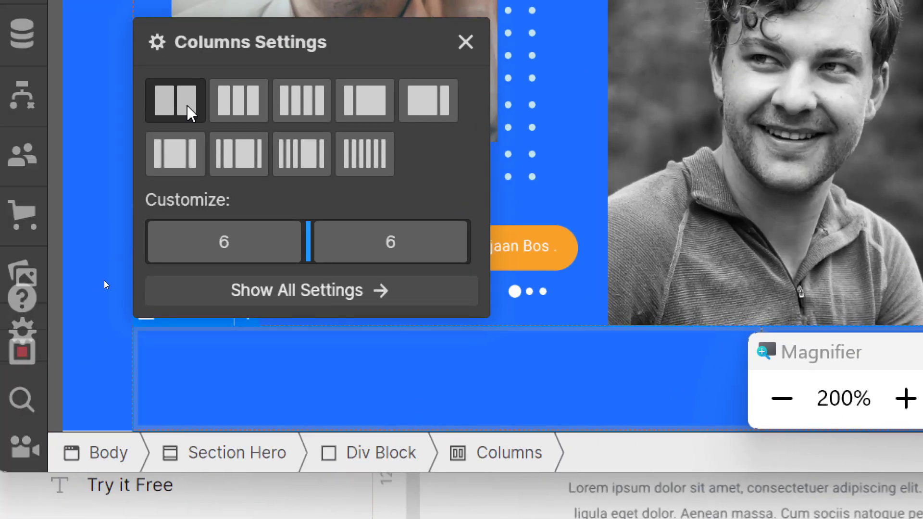
pyautogui.click(465, 42)
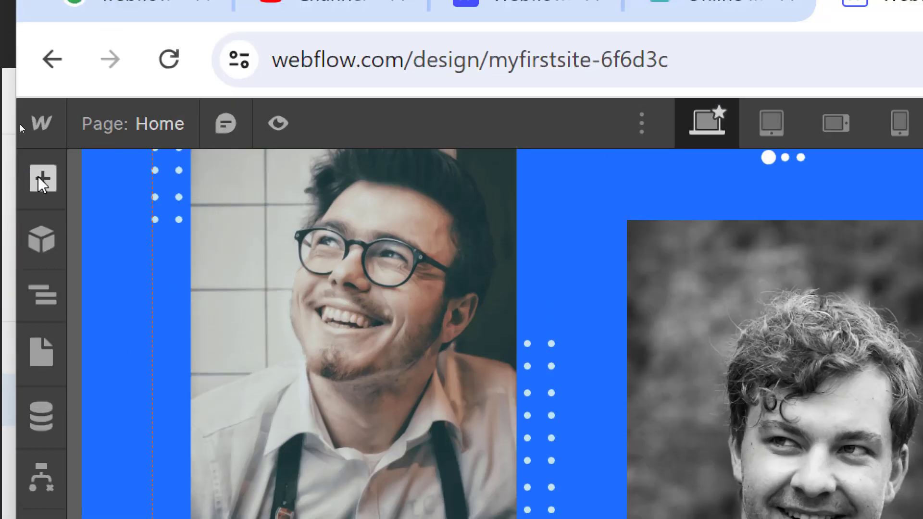
# Step: Place Left_Block in Column 1 and Right_Block in Column 2, putting text beside the photos
pyautogui.click(43, 298)
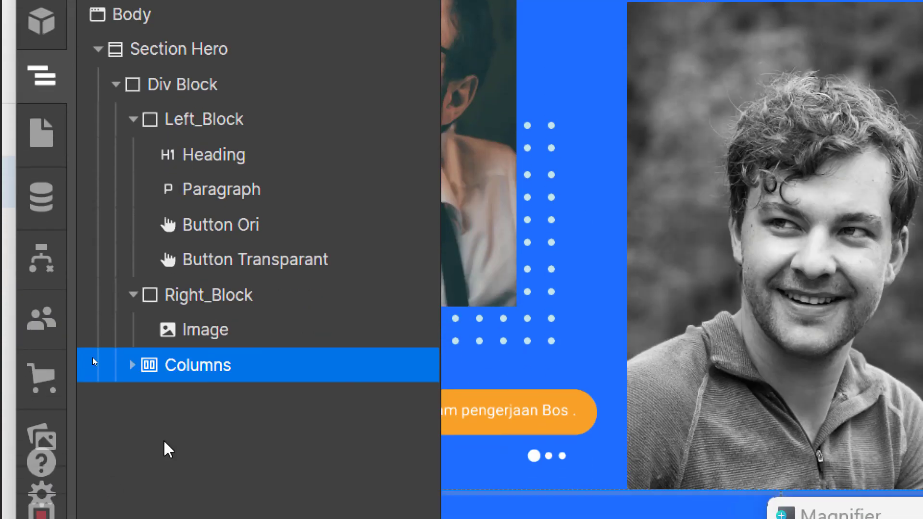
pyautogui.click(134, 365)
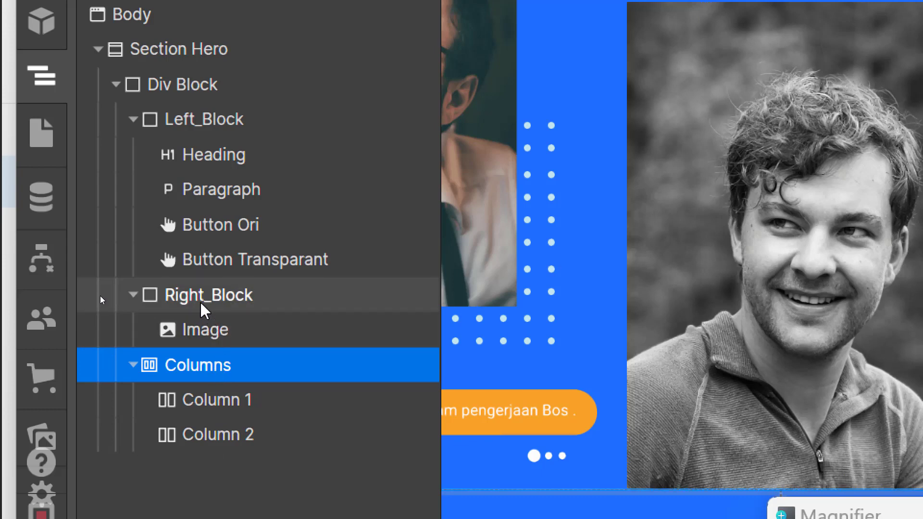
pyautogui.click(133, 294)
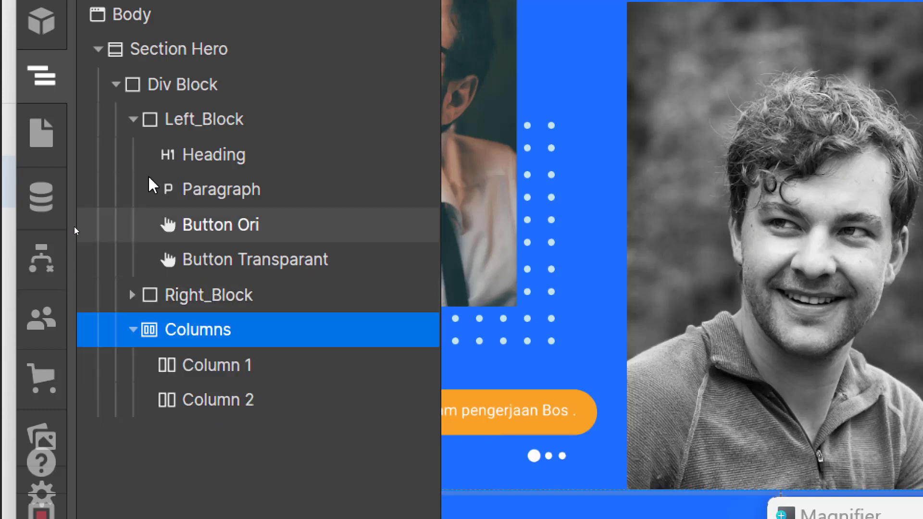
pyautogui.click(133, 119)
pyautogui.moveTo(200, 124); pyautogui.dragTo(257, 214)
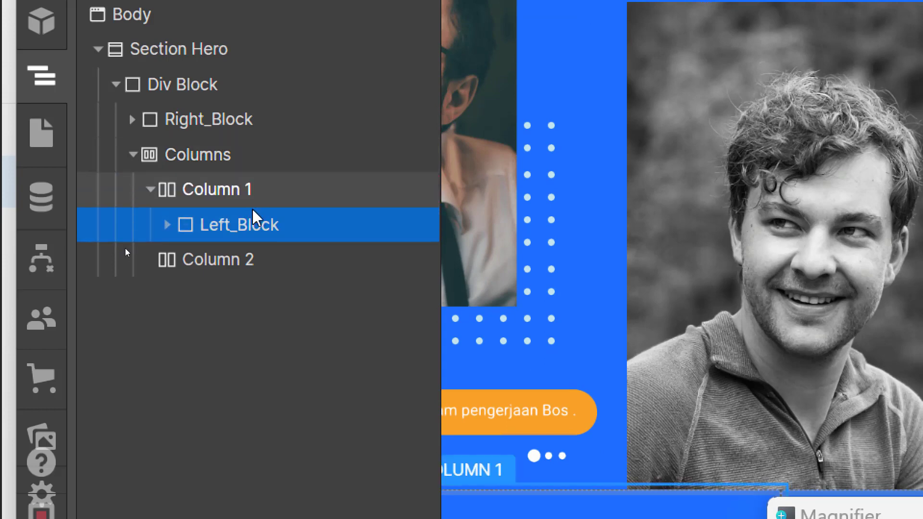
pyautogui.click(222, 144)
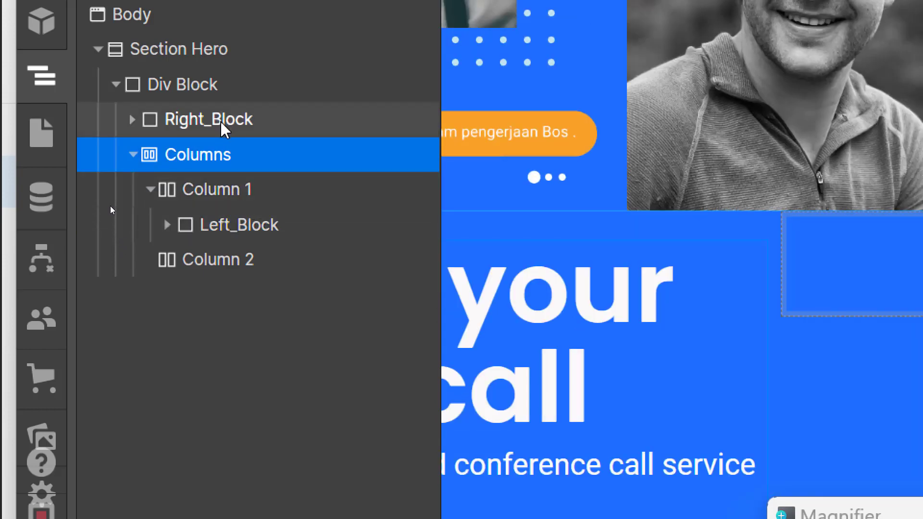
pyautogui.moveTo(220, 119); pyautogui.dragTo(251, 255)
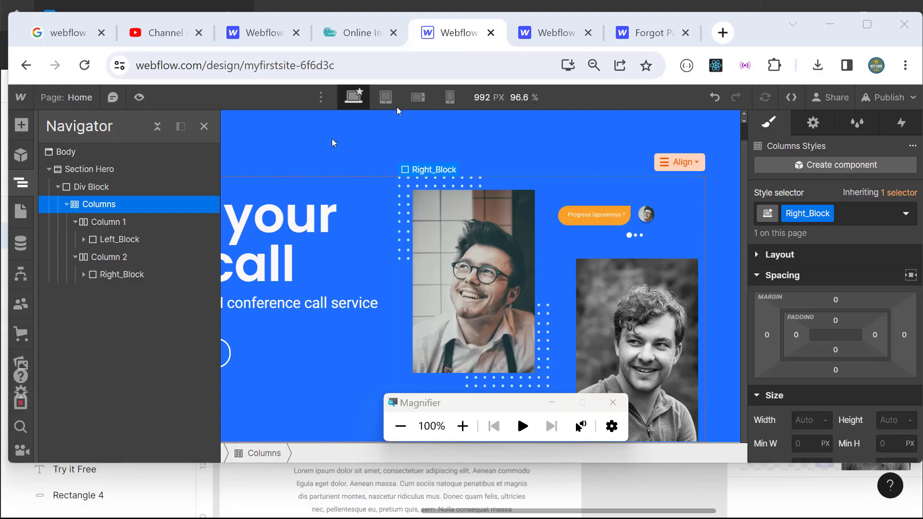
pyautogui.click(204, 128)
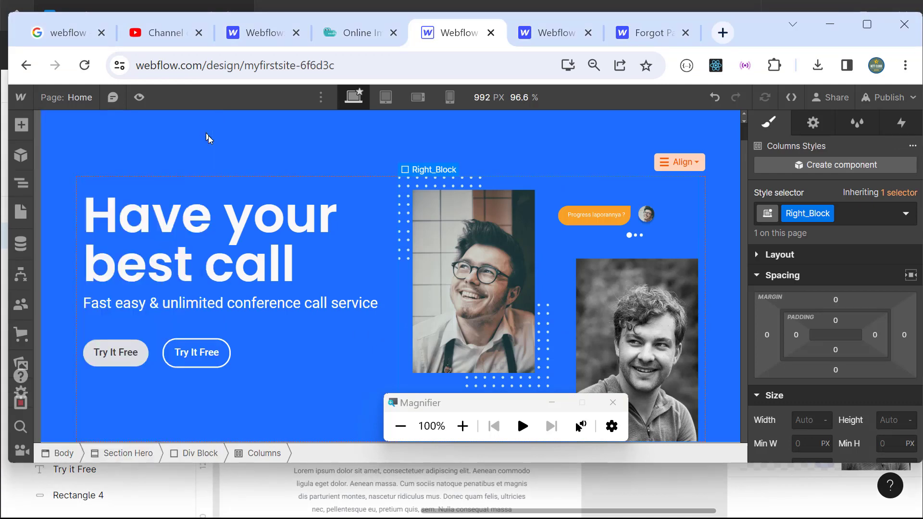
pyautogui.moveTo(440, 414); pyautogui.dragTo(388, 451)
# Step: Preview the hero at the tablet, mobile landscape and mobile portrait breakpoints
pyautogui.click(139, 97)
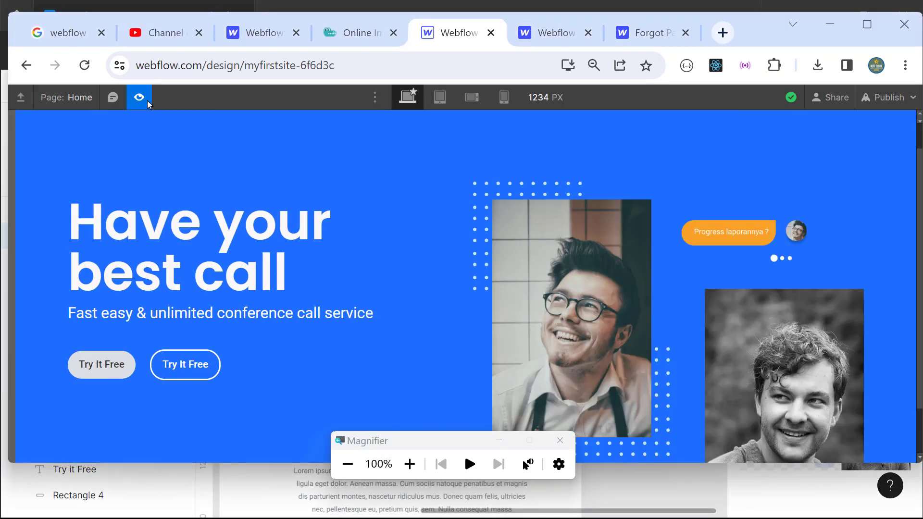
pyautogui.moveTo(398, 440); pyautogui.dragTo(385, 486)
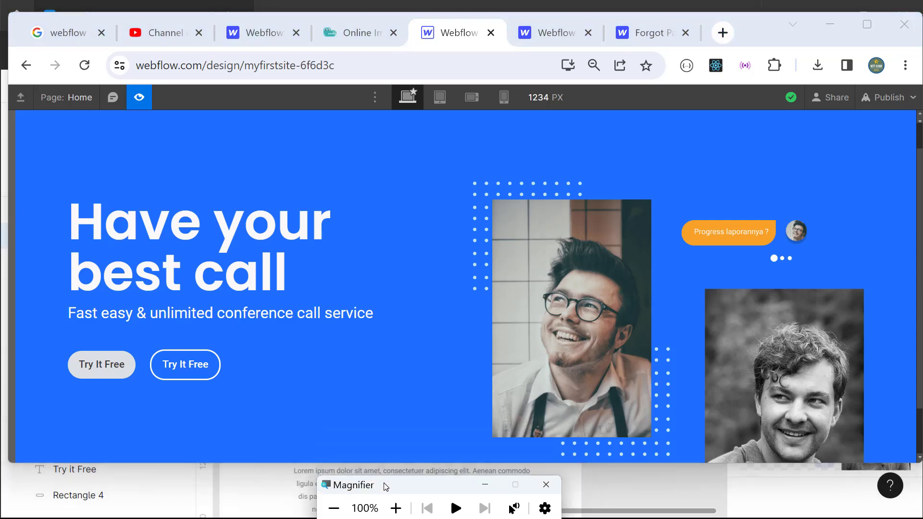
pyautogui.moveTo(753, 25)
pyautogui.mouseDown()
pyautogui.moveTo(711, 22)
pyautogui.moveTo(747, 23)
pyautogui.mouseUp()
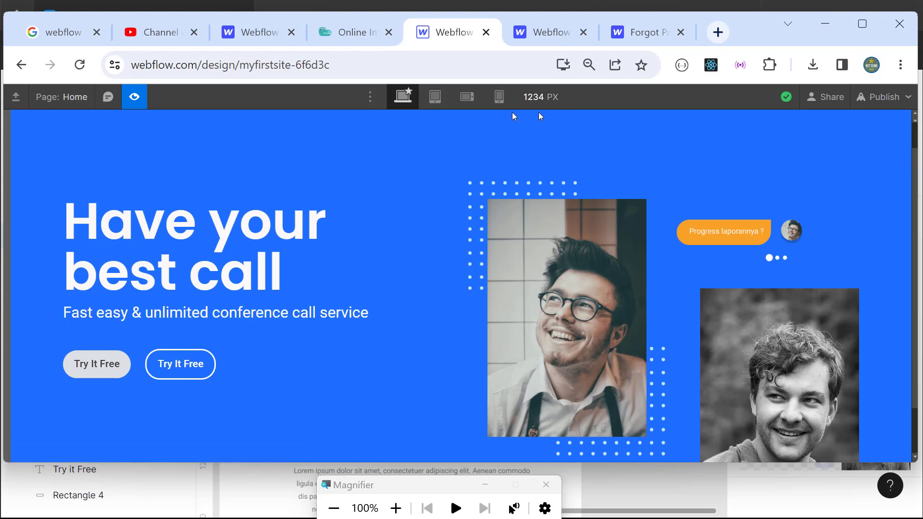
pyautogui.click(434, 96)
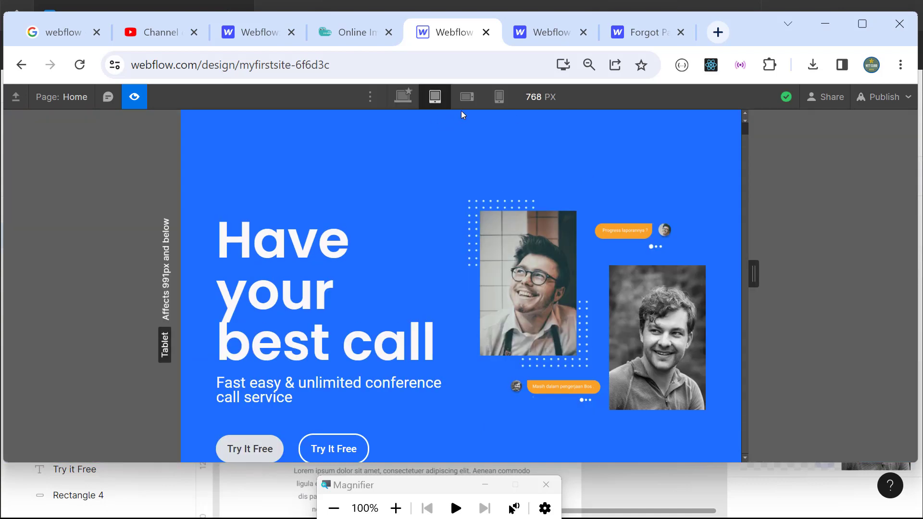
pyautogui.click(470, 99)
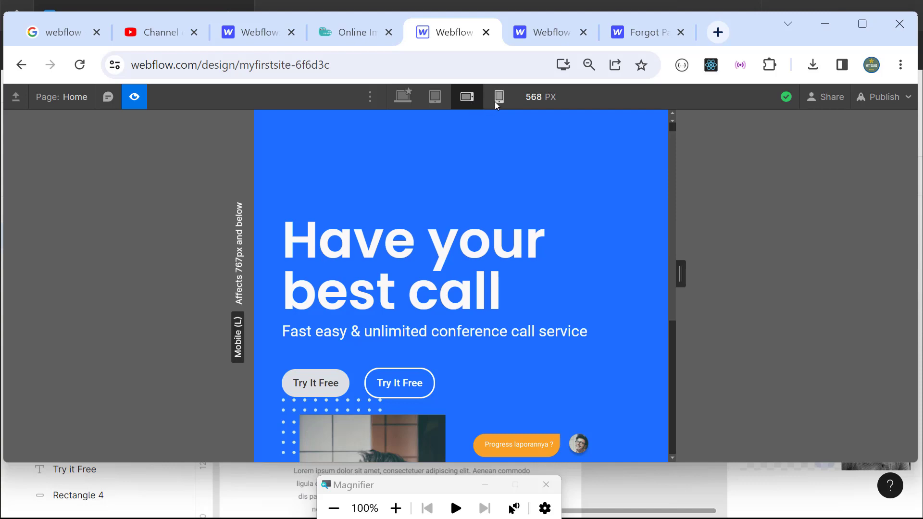
pyautogui.click(498, 97)
# Step: Recheck the mobile landscape layout, scrolling through the stacked hero content
pyautogui.click(469, 99)
pyautogui.scroll(-5, 584, 382)
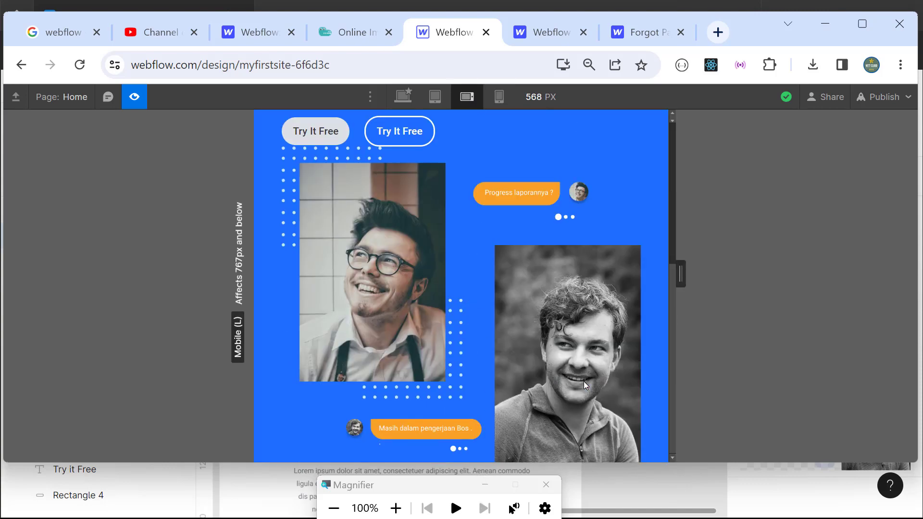
pyautogui.scroll(3, 583, 382)
pyautogui.scroll(-3, 583, 382)
pyautogui.scroll(5, 584, 382)
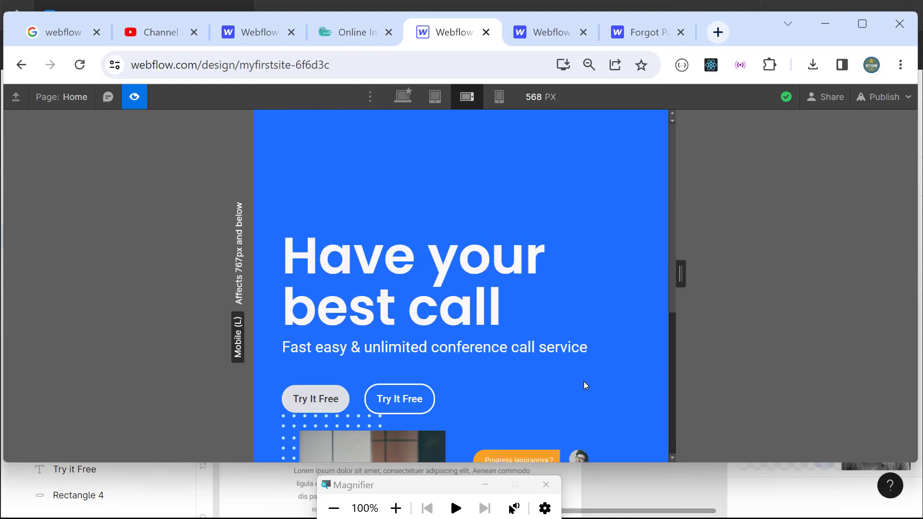
# Step: Return to desktop width and resize the browser to confirm text stays beside the photos at 895–992 px
pyautogui.click(403, 97)
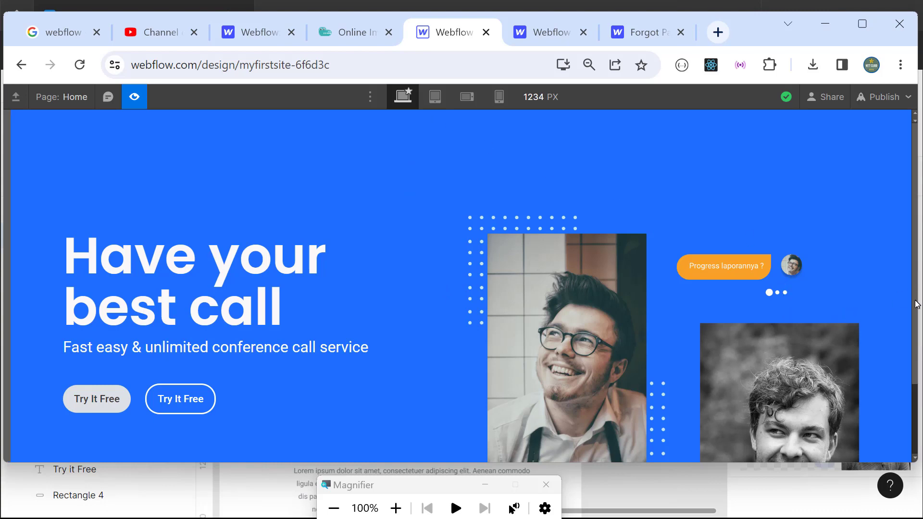
pyautogui.moveTo(918, 323); pyautogui.dragTo(918, 419)
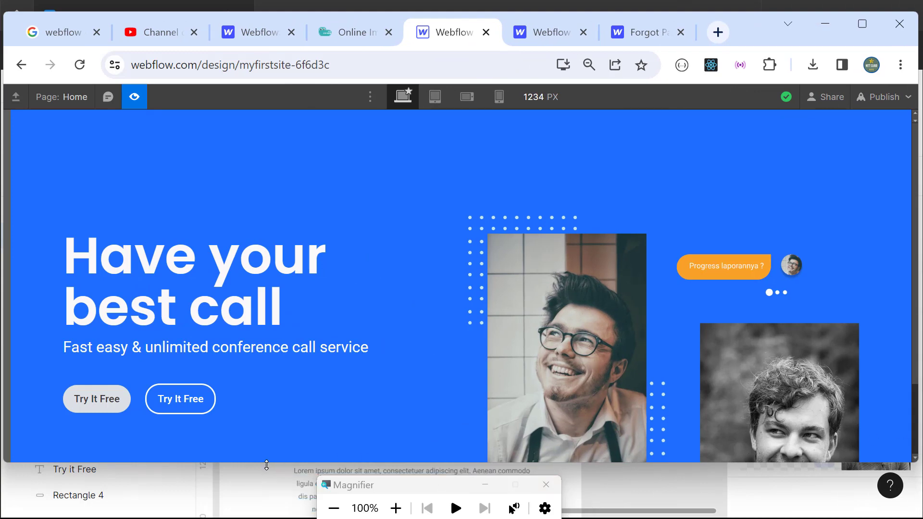
pyautogui.moveTo(267, 461); pyautogui.dragTo(260, 514)
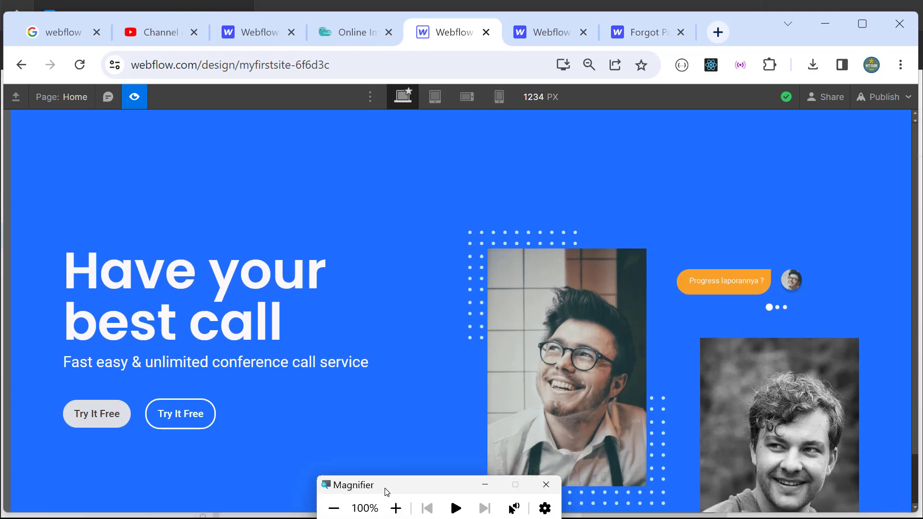
pyautogui.moveTo(389, 485); pyautogui.dragTo(733, 56)
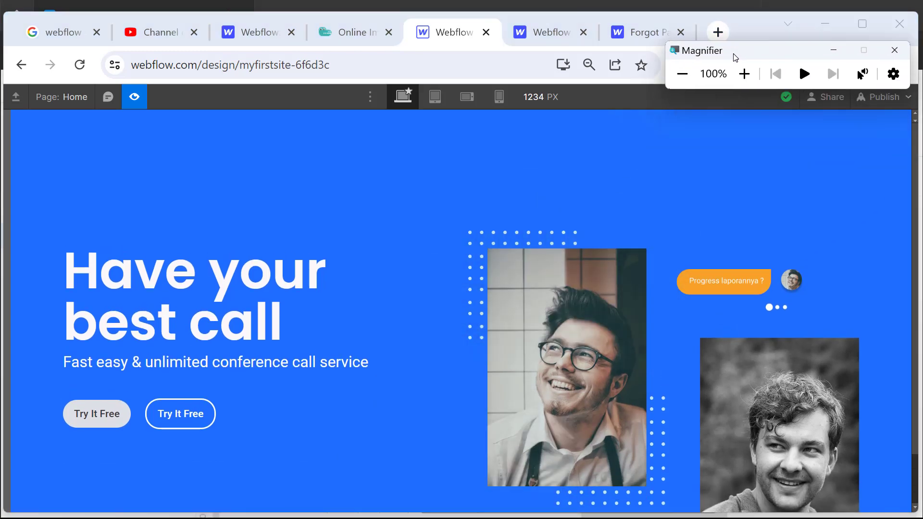